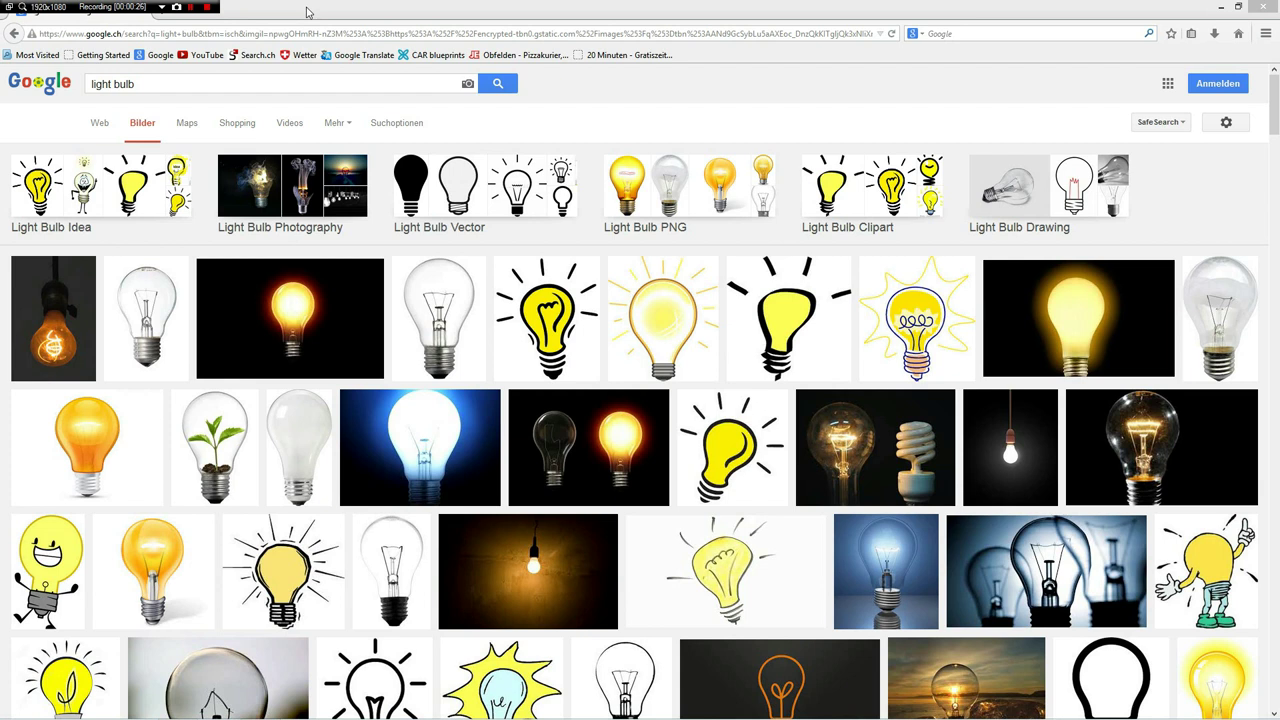
Open the full-size photo of the clear incandescent bulb from the image results and switch to modo
{"action": "left_click", "coordinate": [86, 88]}
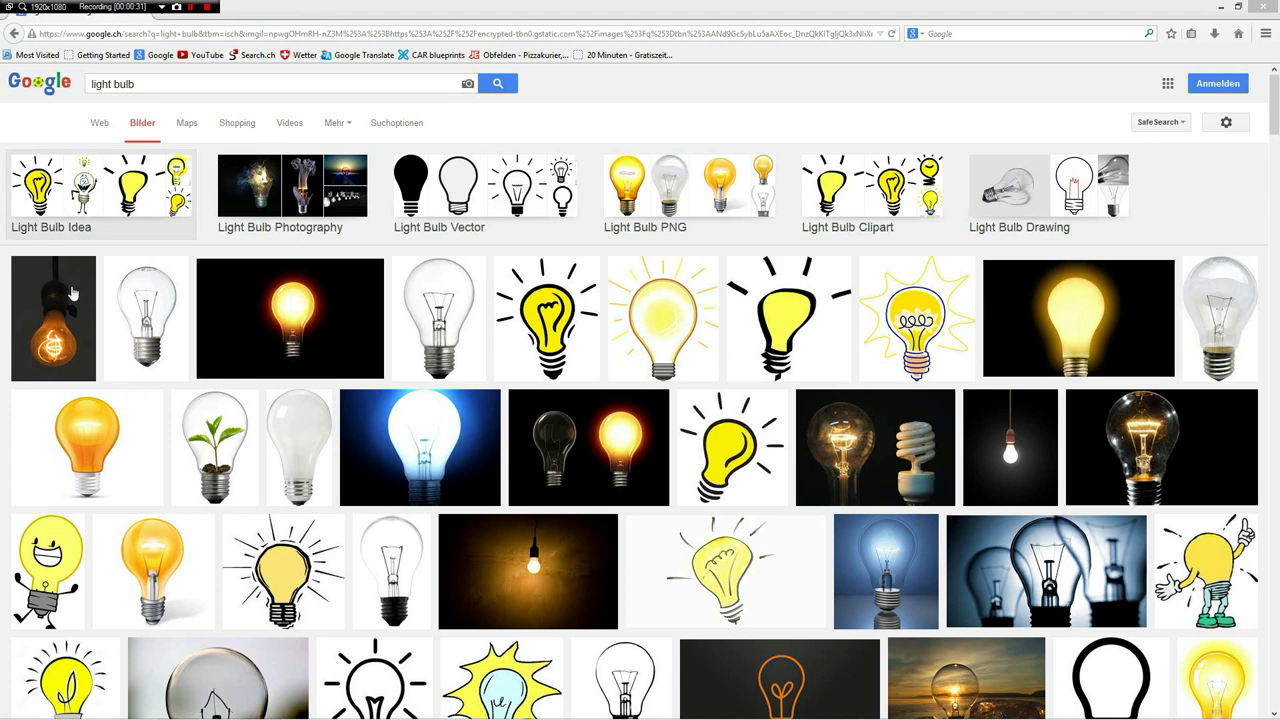
{"action": "left_click", "coordinate": [445, 315]}
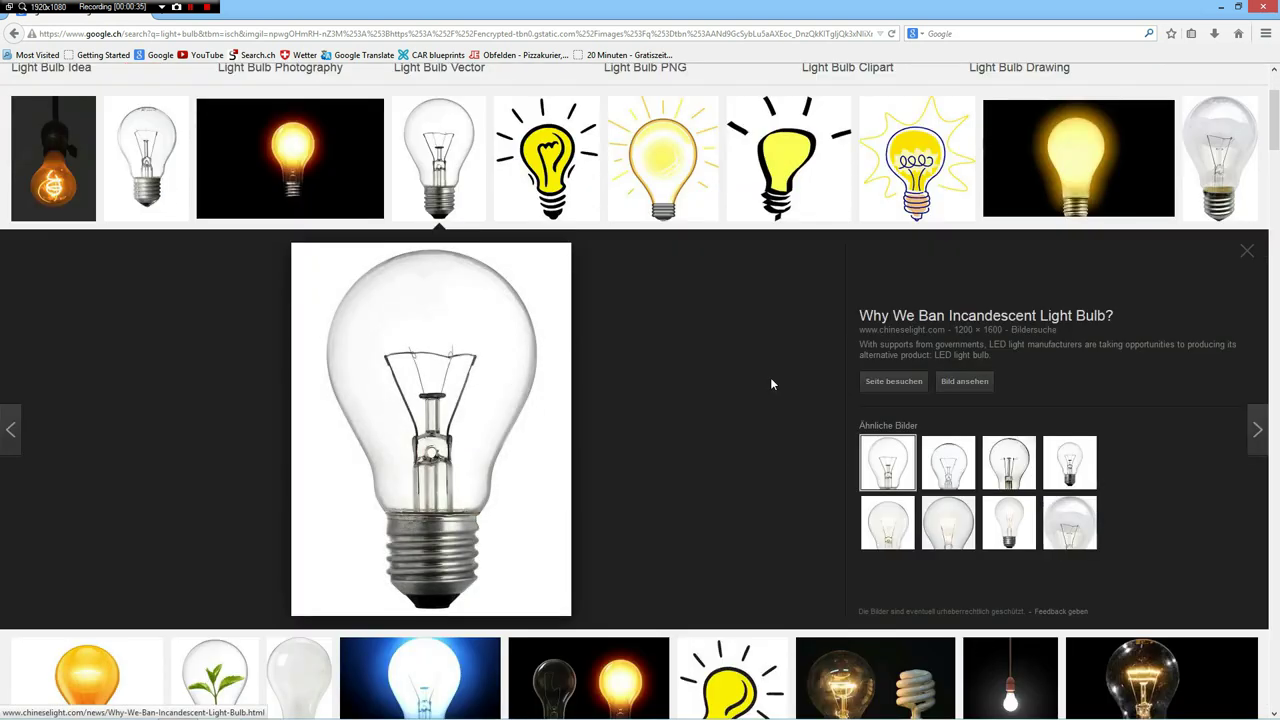
{"action": "left_click", "coordinate": [966, 384]}
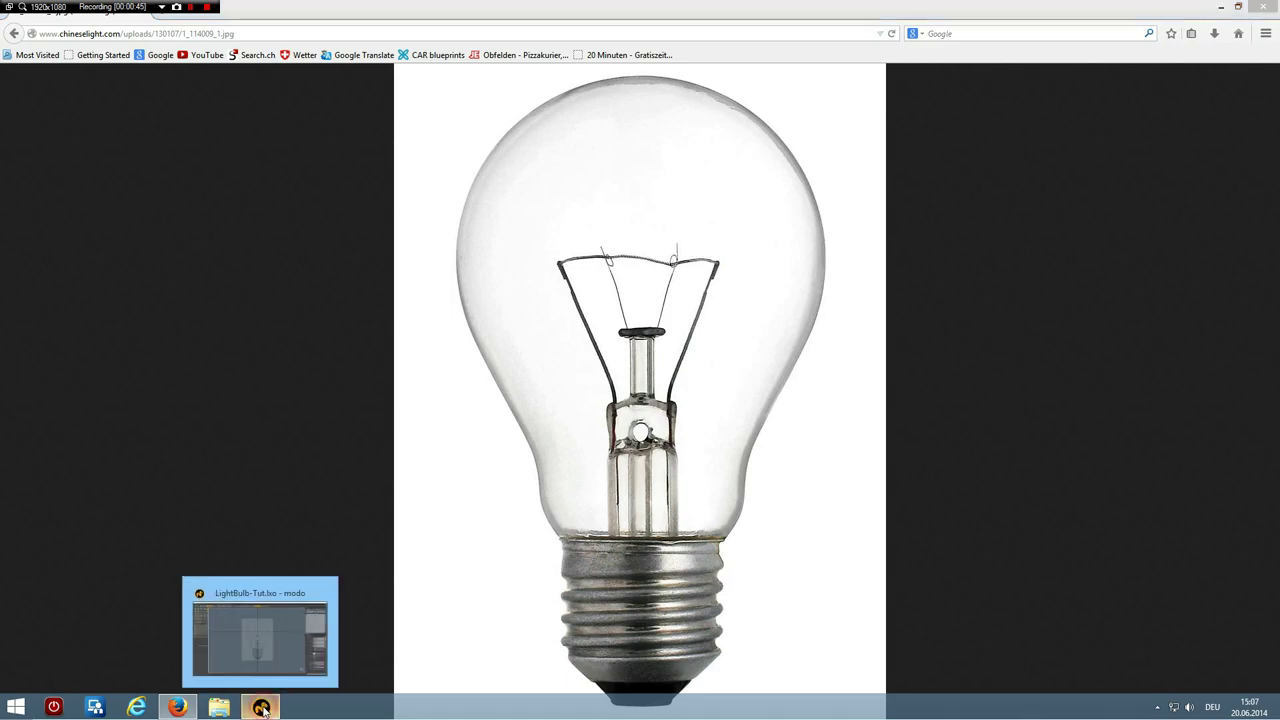
{"action": "left_click", "coordinate": [262, 708]}
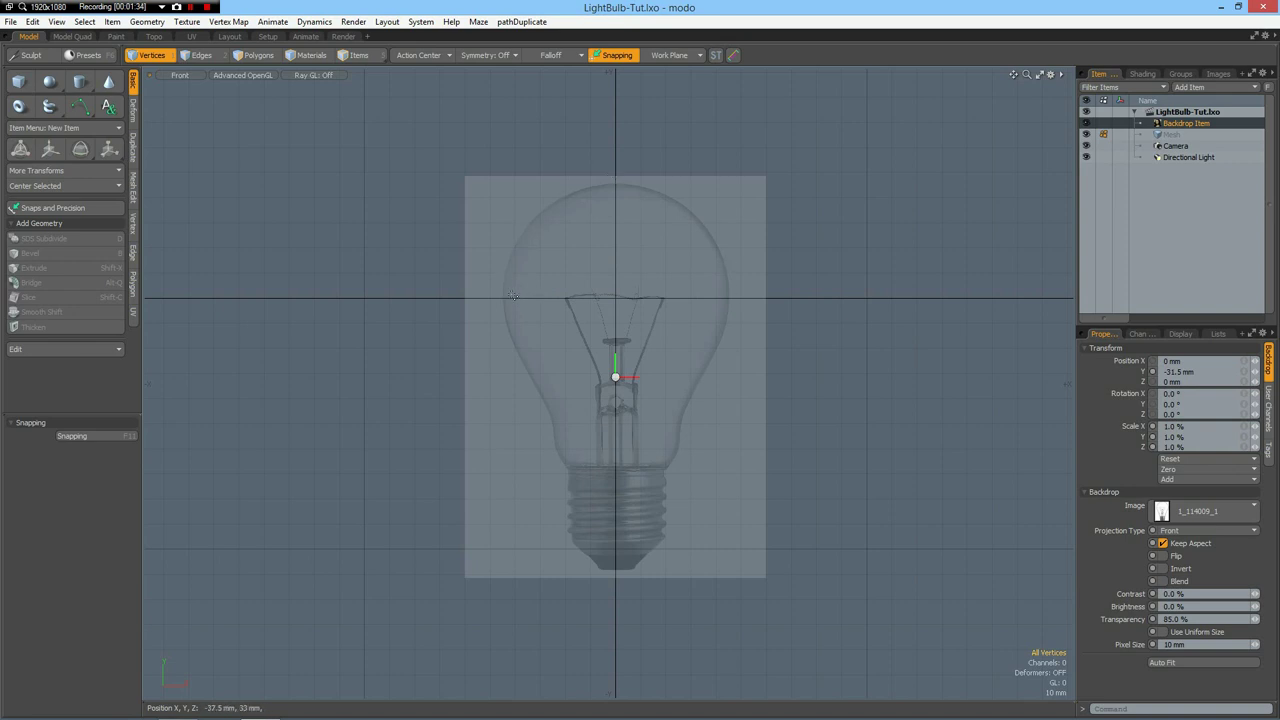
Create a quadball sphere with a 44.5 mm radius over the reference bulb's round top, with its Y position at 0
{"action": "left_click", "coordinate": [50, 82]}
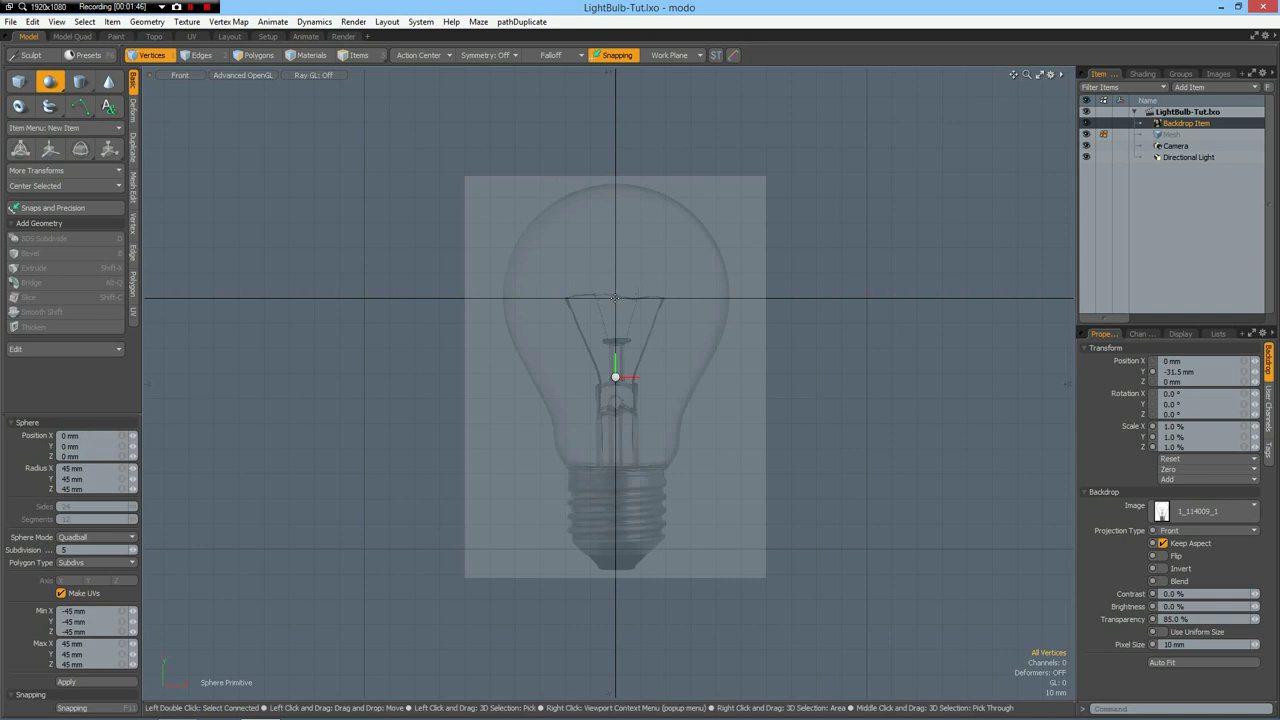
{"action": "left_click_drag", "start_coordinate": [615, 298], "coordinate": [728, 297]}
{"action": "mouse_move", "coordinate": [616, 185]}
{"action": "left_mouse_down"}
{"action": "mouse_move", "coordinate": [616, 196]}
{"action": "mouse_move", "coordinate": [616, 183]}
{"action": "left_mouse_up"}
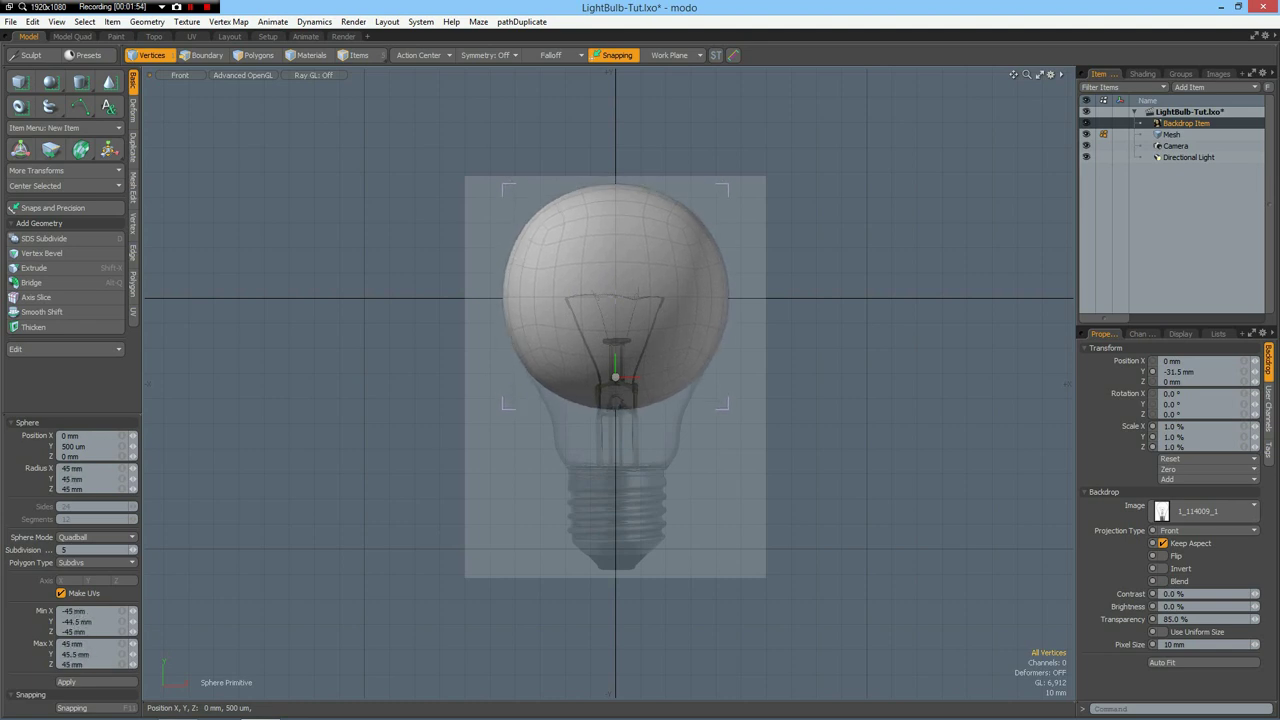
{"action": "left_click_drag", "start_coordinate": [617, 297], "coordinate": [615, 297], "text": "ctrl"}
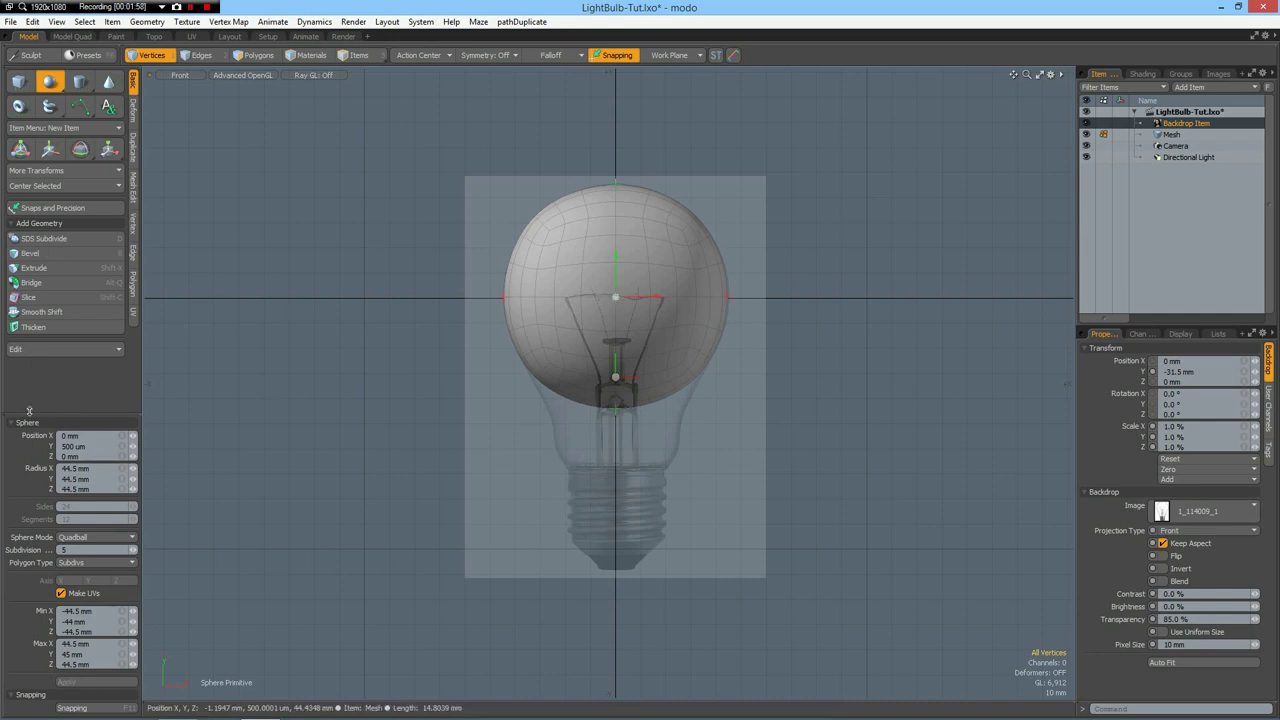
{"action": "left_click", "coordinate": [90, 446]}
{"action": "type", "text": "0"}
{"action": "key", "text": "Return"}
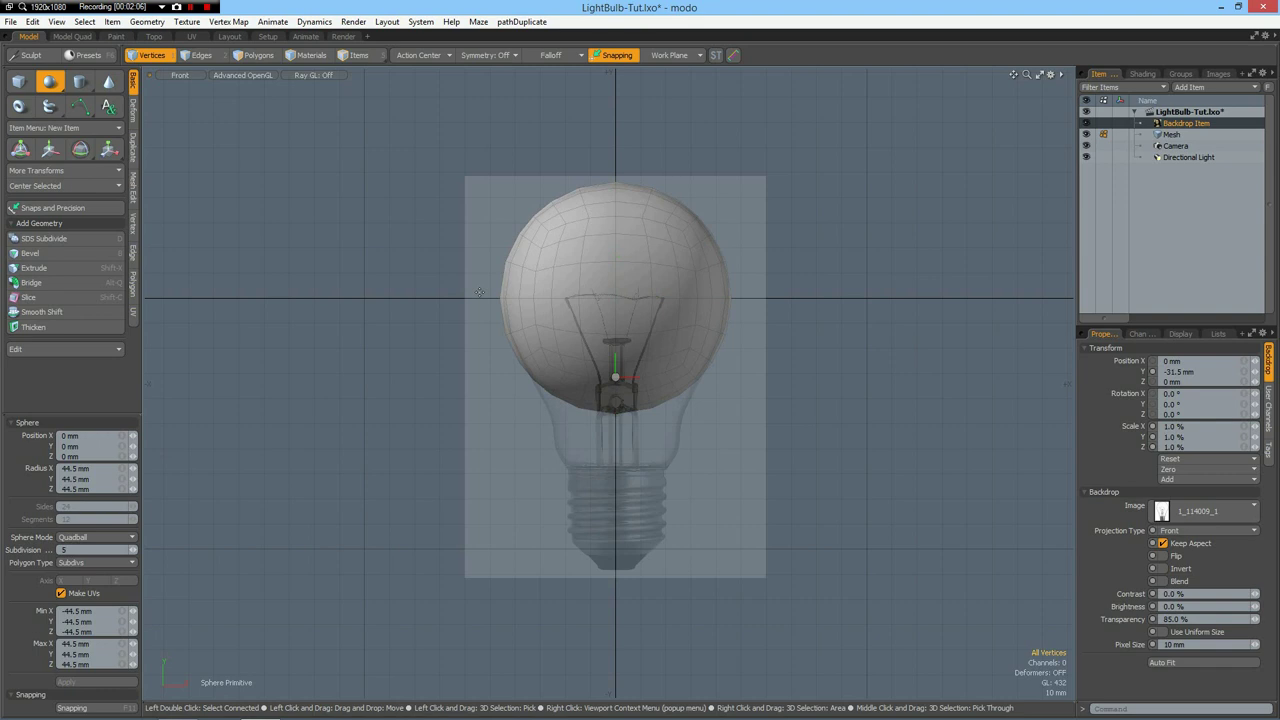
Duplicate the sphere's polygons in place and scale the selected sphere to 99% to form an inner and outer shell
{"action": "key", "text": "3"}
{"action": "double_click", "coordinate": [600, 286]}
{"action": "key", "text": "ctrl"}
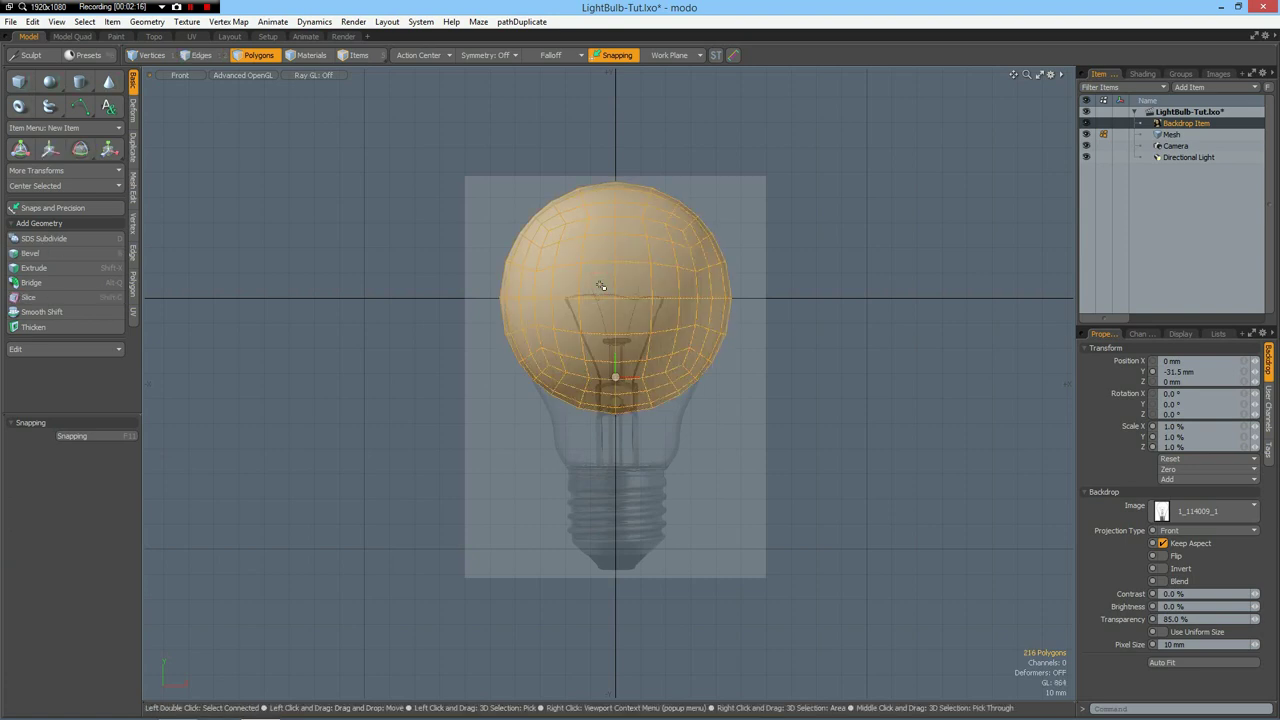
{"action": "key", "text": "r"}
{"action": "left_click", "coordinate": [121, 440]}
{"action": "type", "text": "99"}
{"action": "key", "text": "Return"}
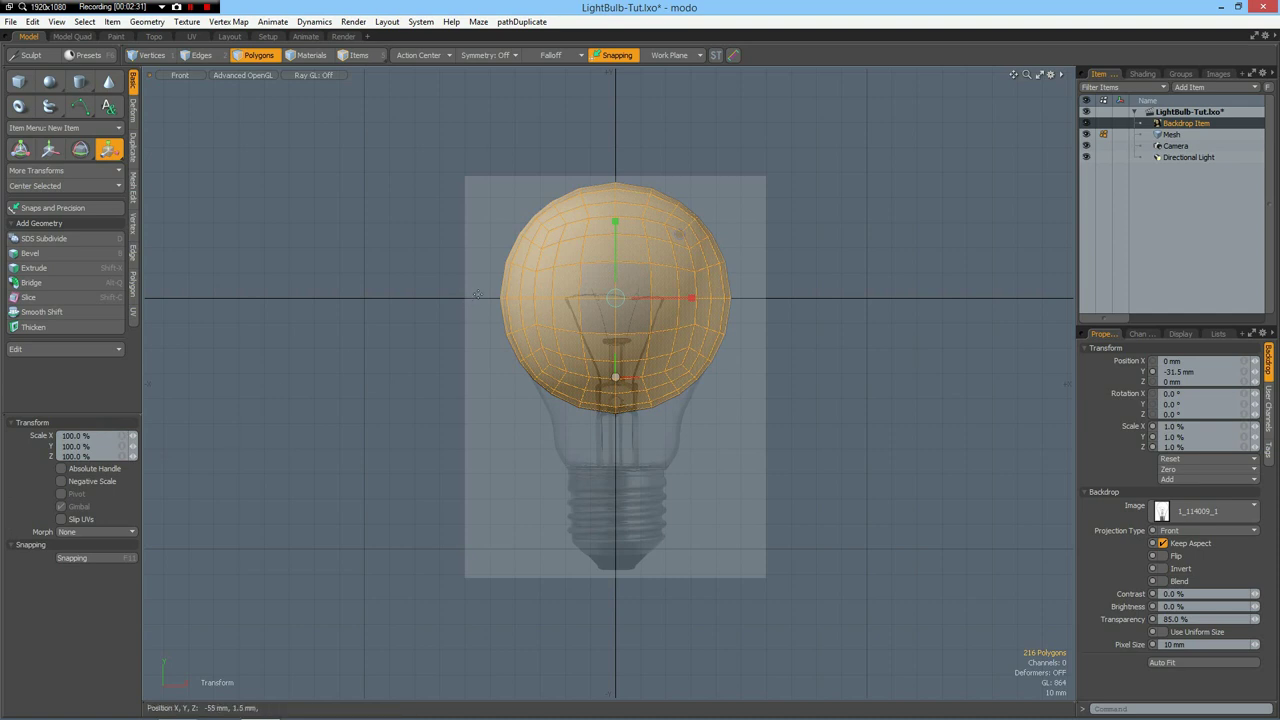
Delete the lower half of both nested spheres
{"action": "key", "text": "space"}
{"action": "left_click_drag", "start_coordinate": [478, 292], "coordinate": [915, 462]}
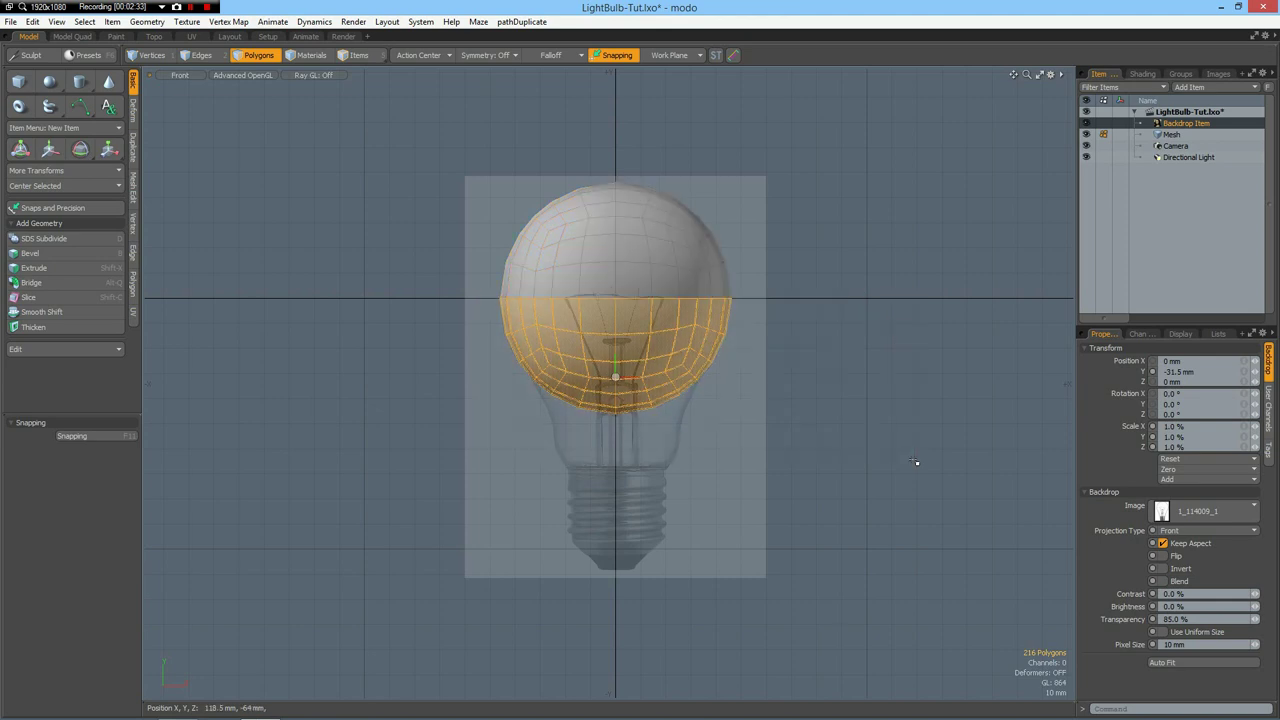
{"action": "key", "text": "Delete"}
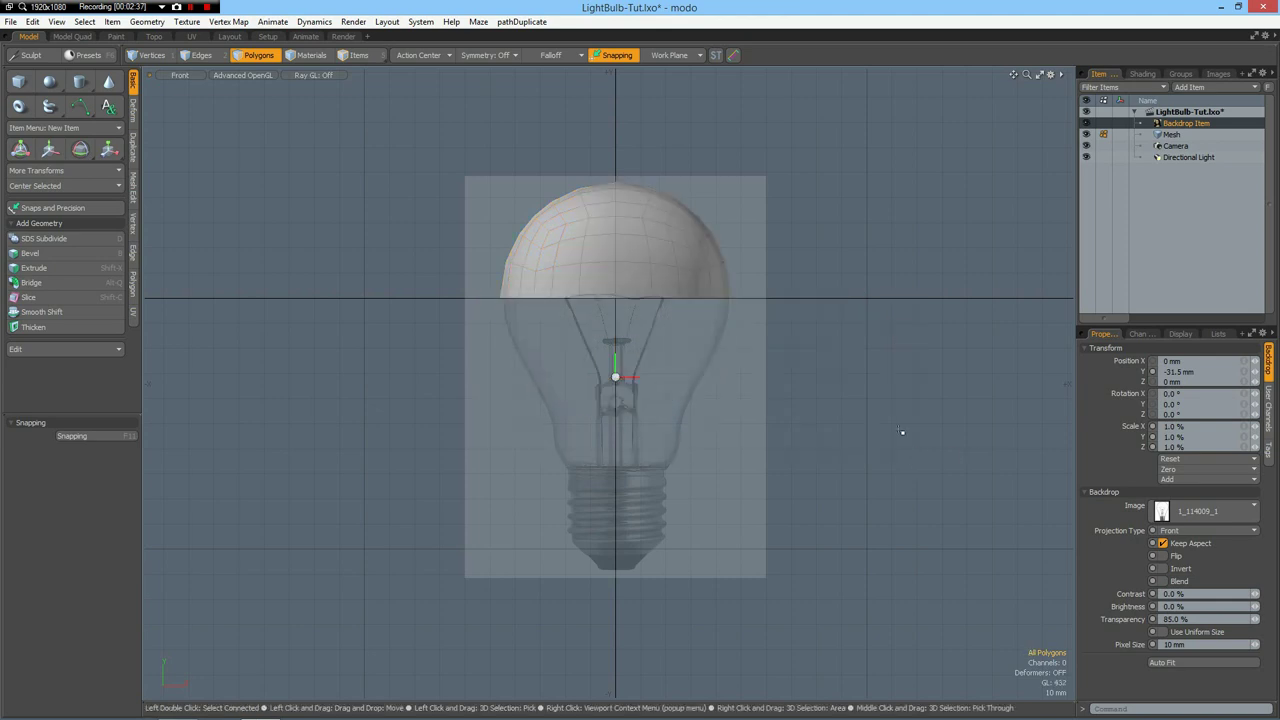
Examine the half-spheres in the perspective view and hide the viewport grid
{"action": "key", "text": "ctrl+space"}
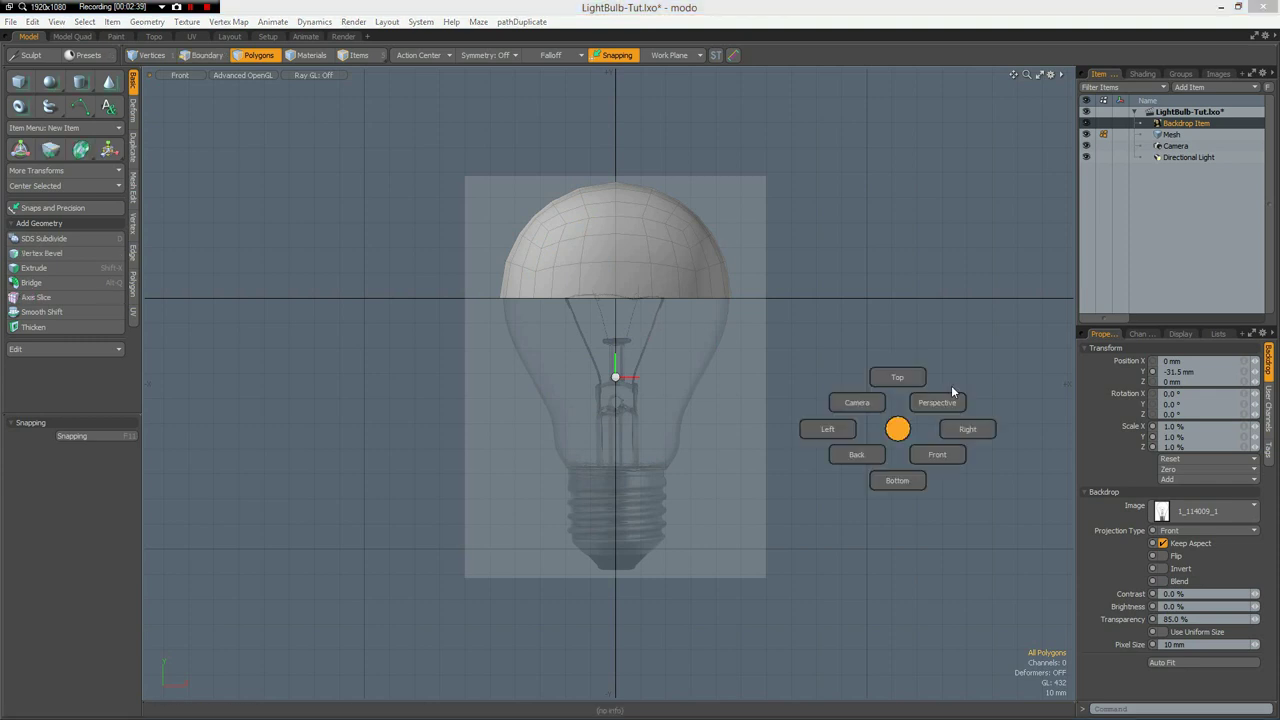
{"action": "left_click", "coordinate": [937, 404]}
{"action": "left_click_drag", "start_coordinate": [789, 346], "coordinate": [747, 357], "text": "alt"}
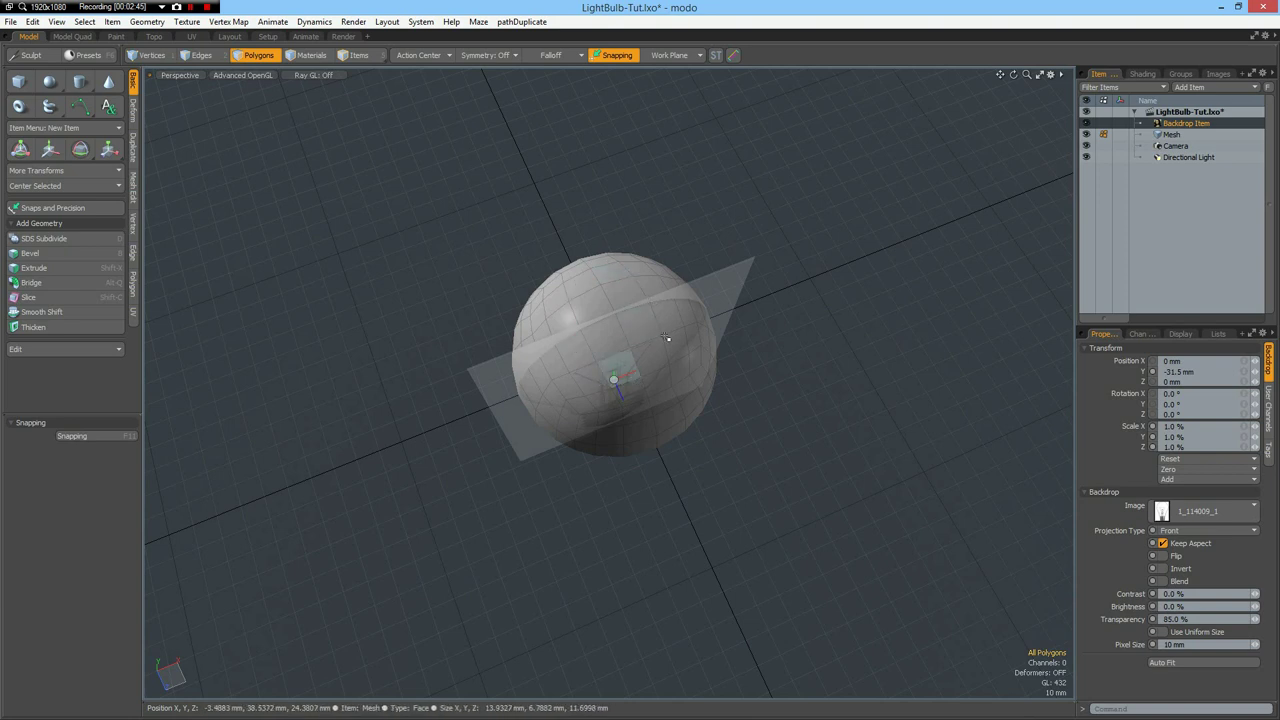
{"action": "left_click_drag", "start_coordinate": [782, 414], "coordinate": [586, 341], "text": "alt"}
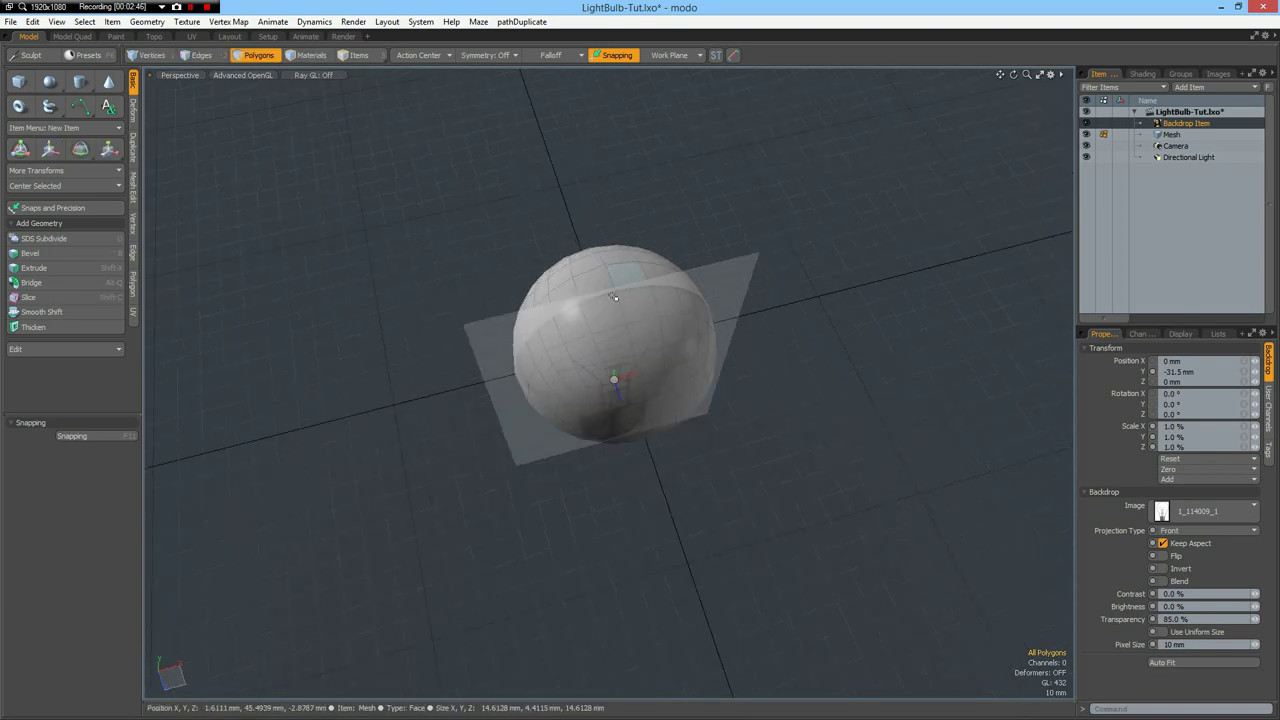
{"action": "left_click_drag", "start_coordinate": [806, 386], "coordinate": [806, 290], "text": "alt"}
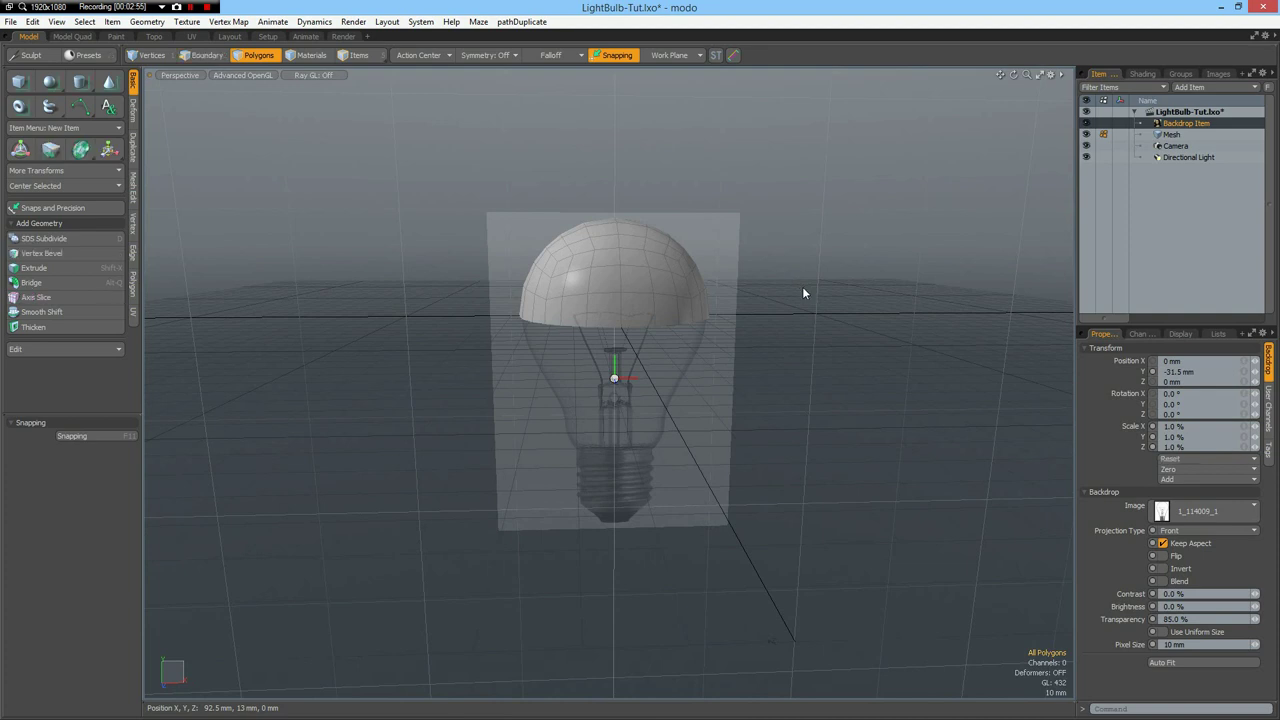
{"action": "key", "text": "ctrl+3"}
{"action": "left_click", "coordinate": [797, 342]}
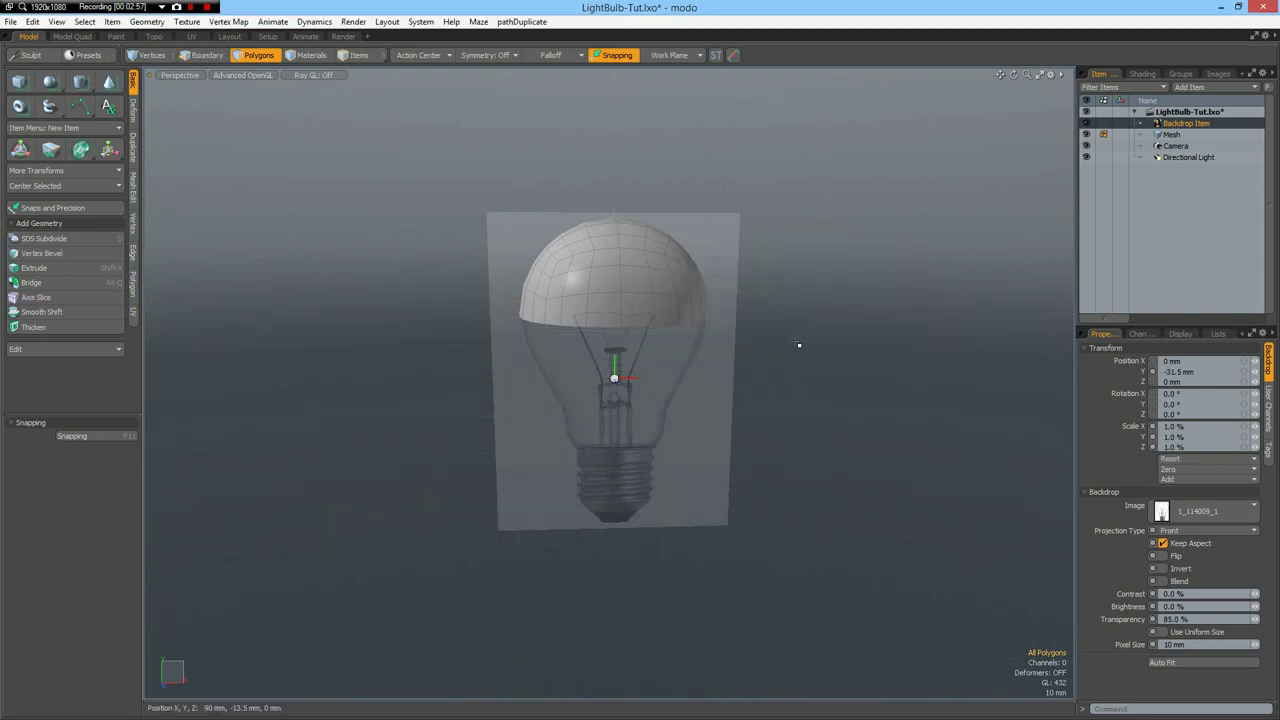
In the front view, extend the open bottom edges of both half-spheres about 70.5 mm down to the top of the screw base
{"action": "key", "text": "KP_2"}
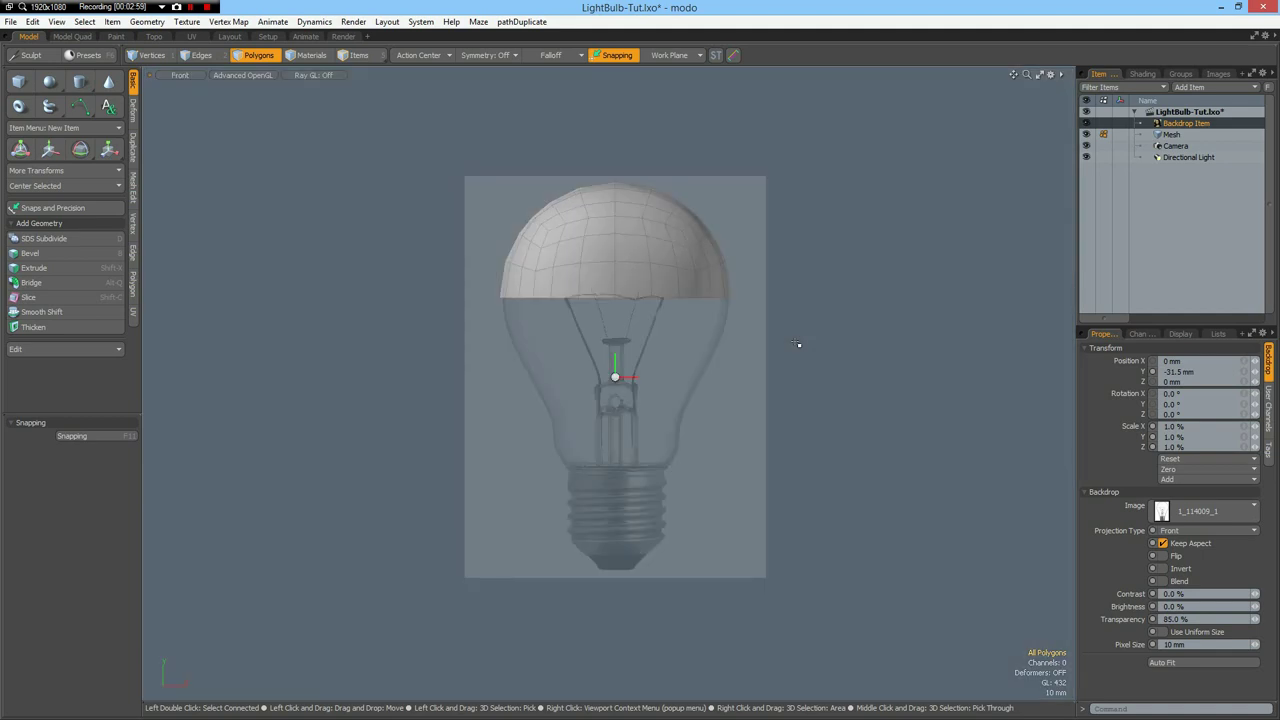
{"action": "left_click_drag", "start_coordinate": [769, 426], "coordinate": [751, 380], "text": "alt+shift"}
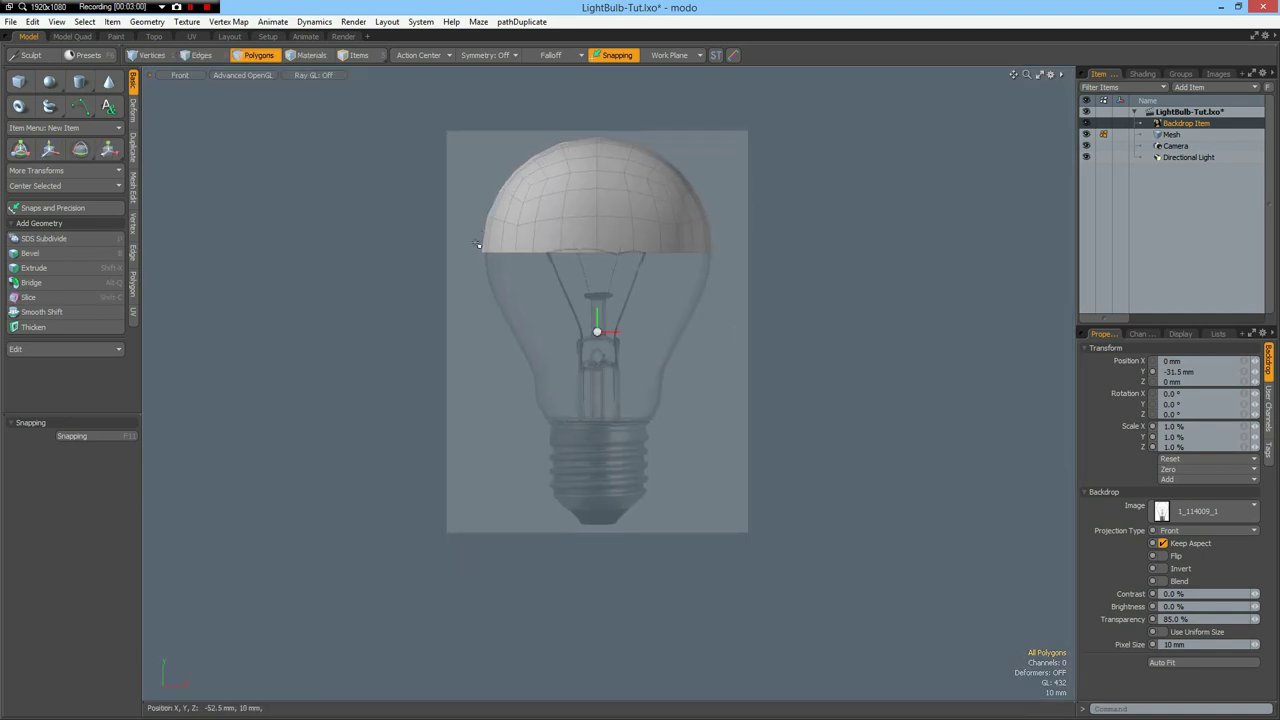
{"action": "key", "text": "2"}
{"action": "right_click_drag", "start_coordinate": [470, 242], "coordinate": [918, 293]}
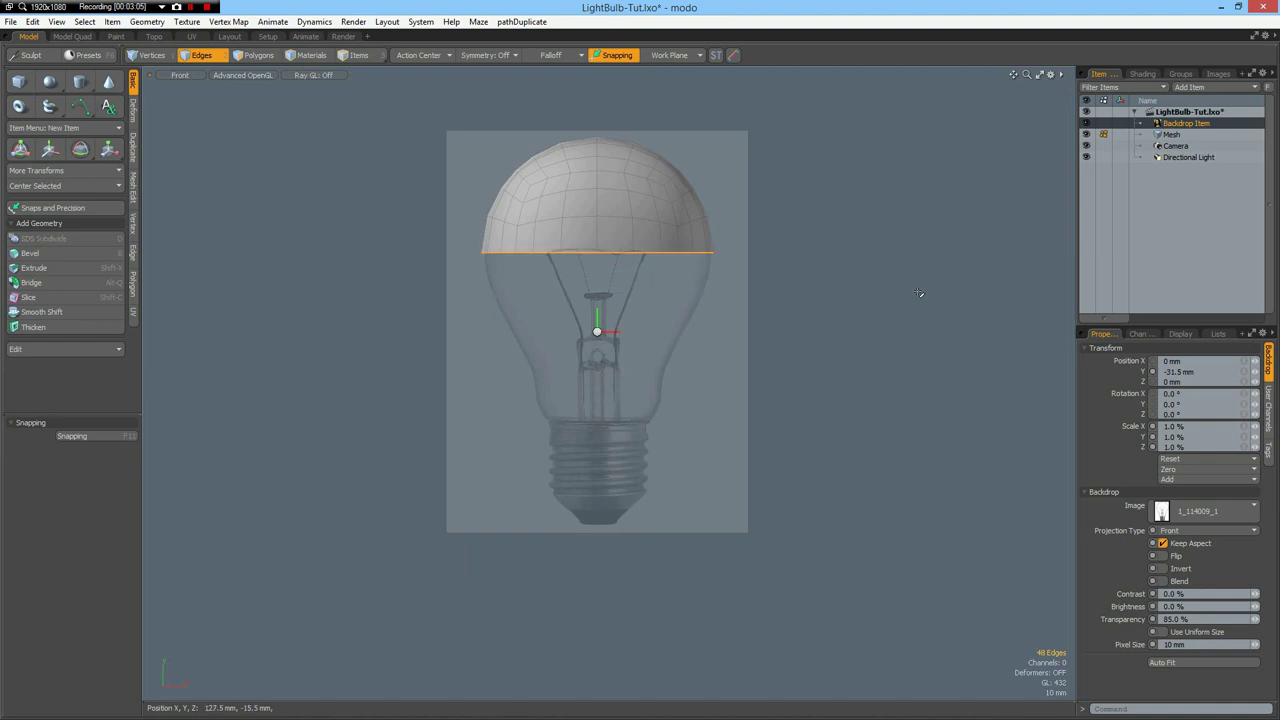
{"action": "key", "text": "alt+x"}
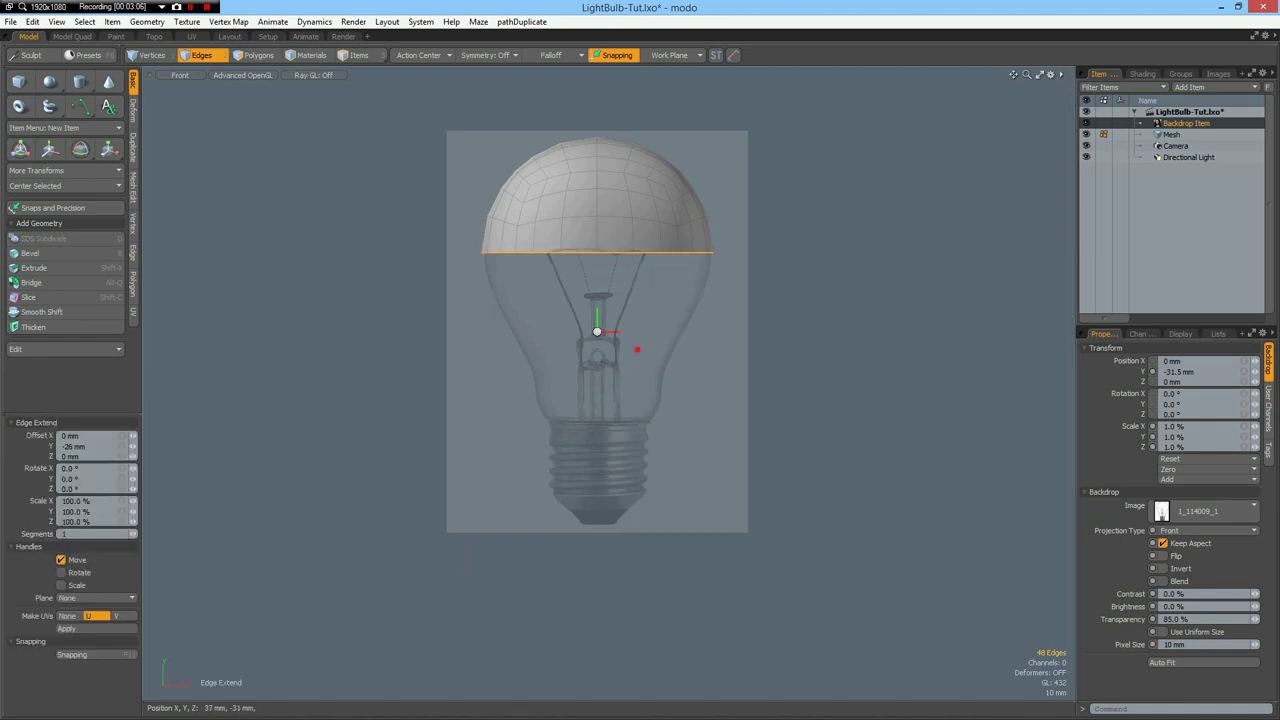
{"action": "left_click_drag", "start_coordinate": [597, 184], "coordinate": [600, 364]}
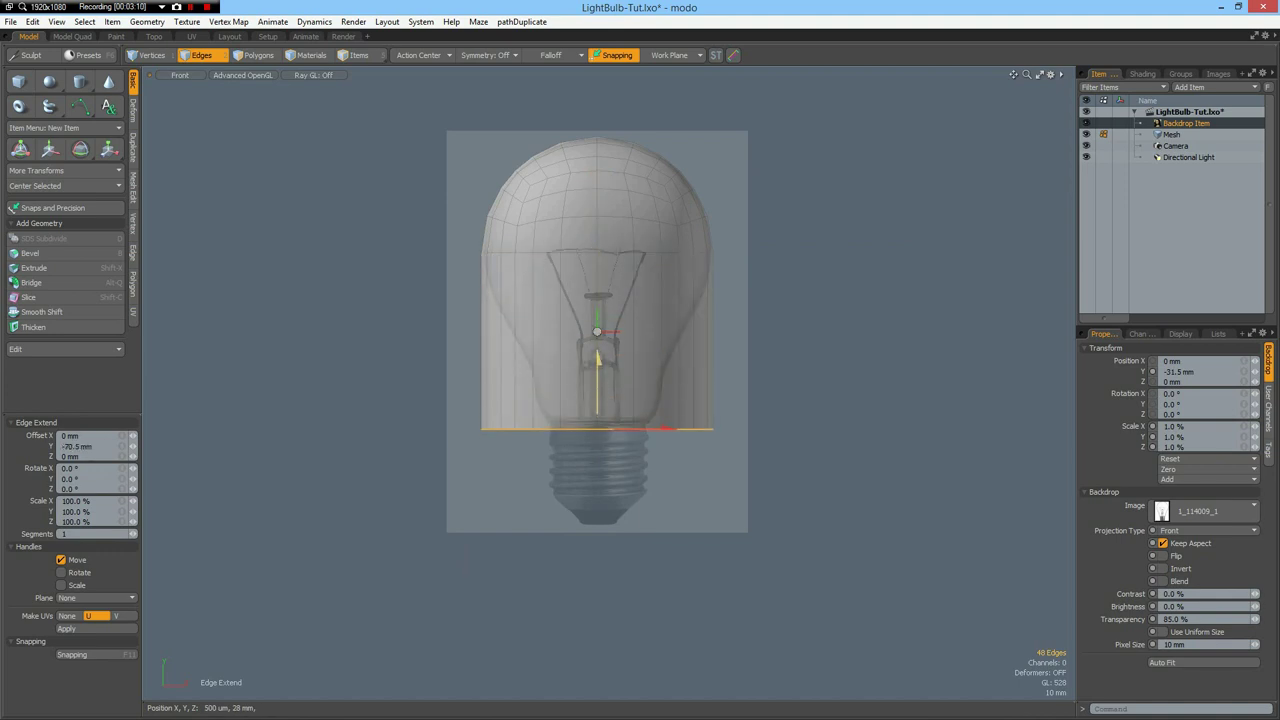
Scale the extended bottom edges uniformly to 39% to match the width of the reference bulb's neck
{"action": "key", "text": "r"}
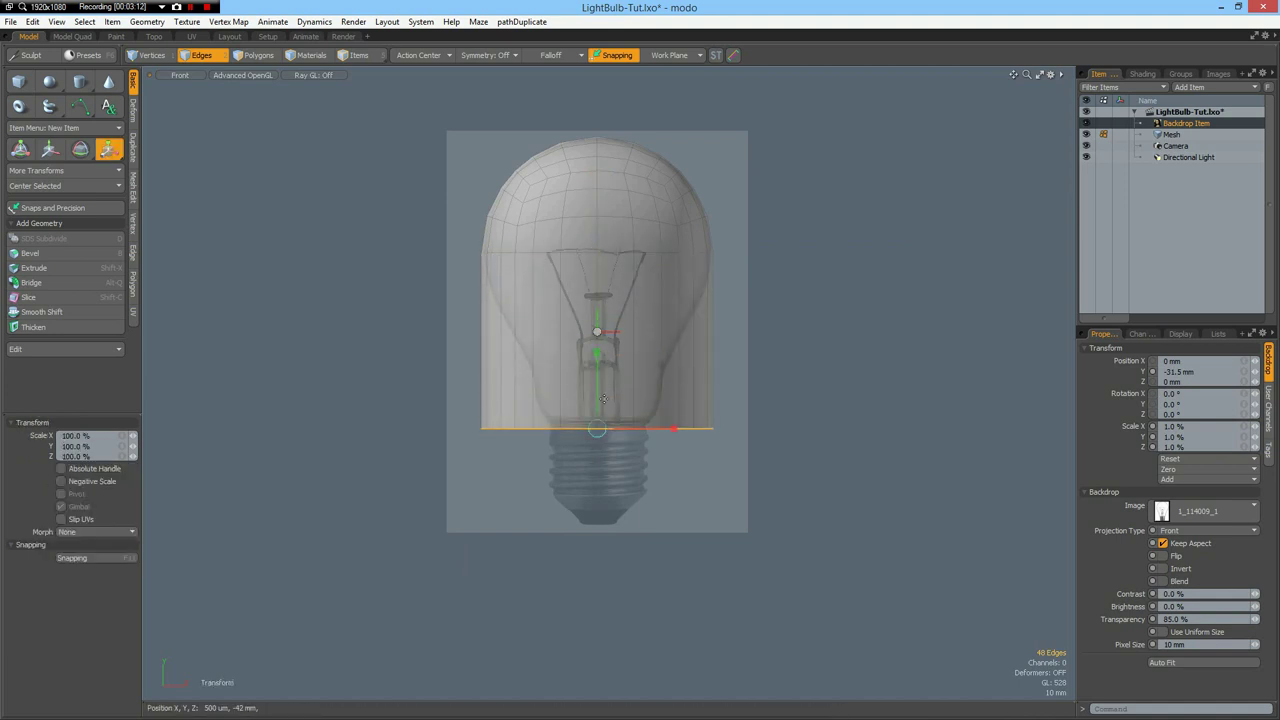
{"action": "left_click_drag", "start_coordinate": [599, 426], "coordinate": [540, 426]}
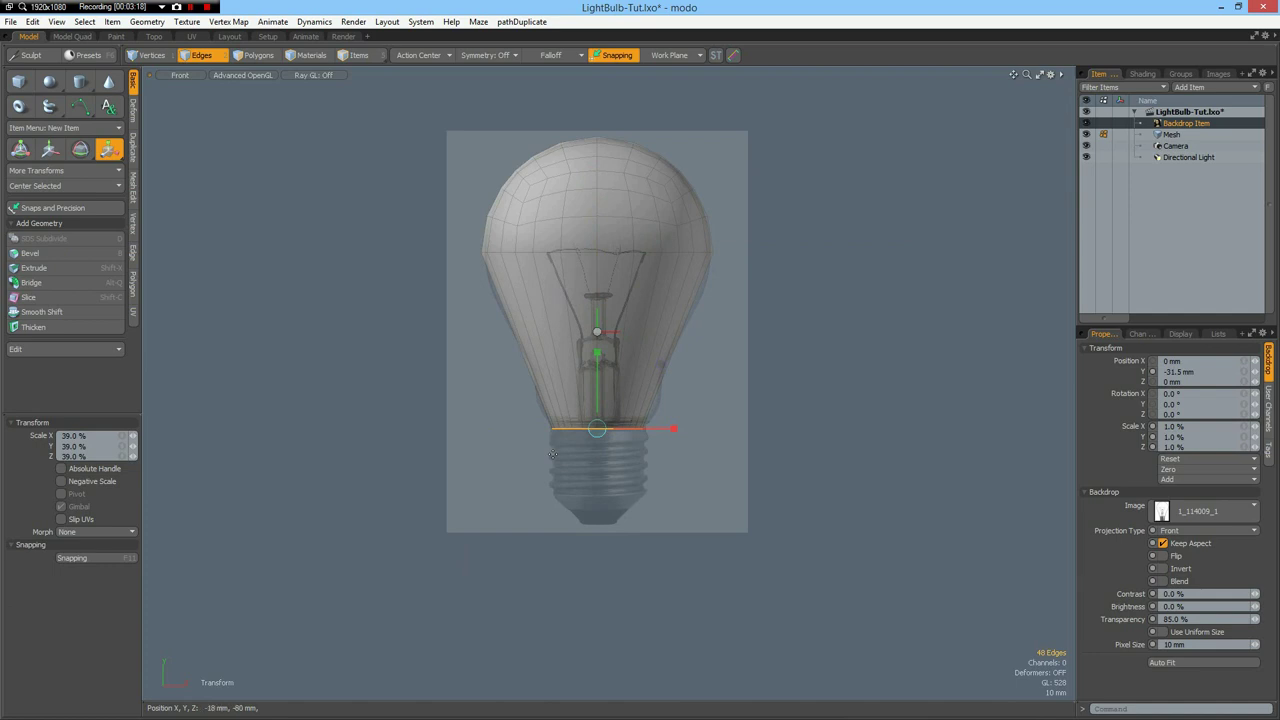
{"action": "key", "text": "space"}
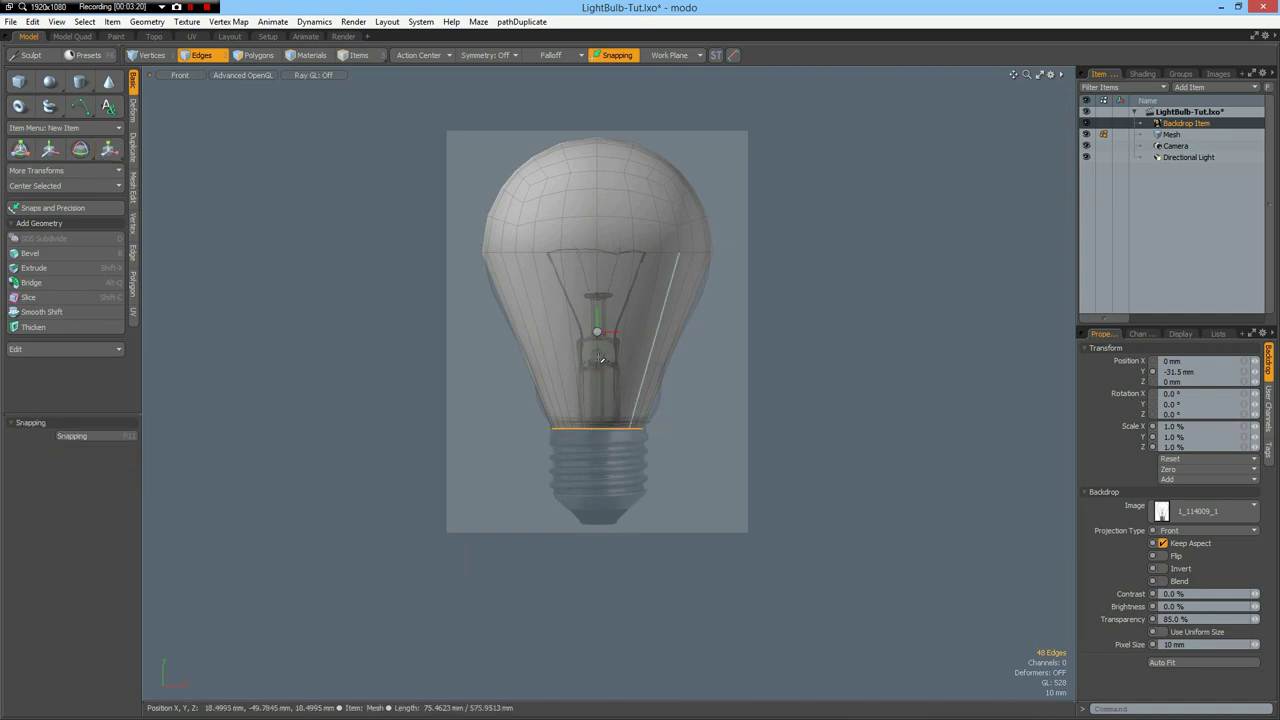
Loop-slice the outer shell's tapered lower section with five uniformly spaced cuts
{"action": "left_click", "coordinate": [567, 354]}
{"action": "left_click", "coordinate": [577, 357]}
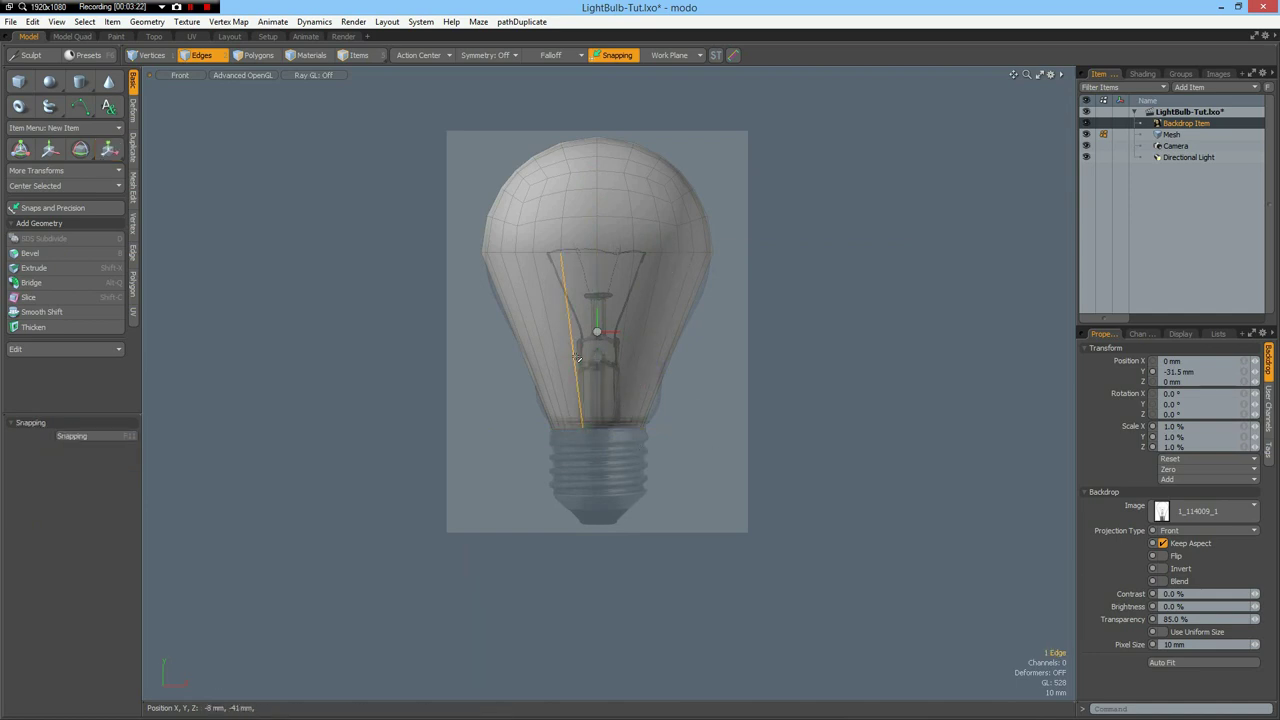
{"action": "key", "text": "alt+c"}
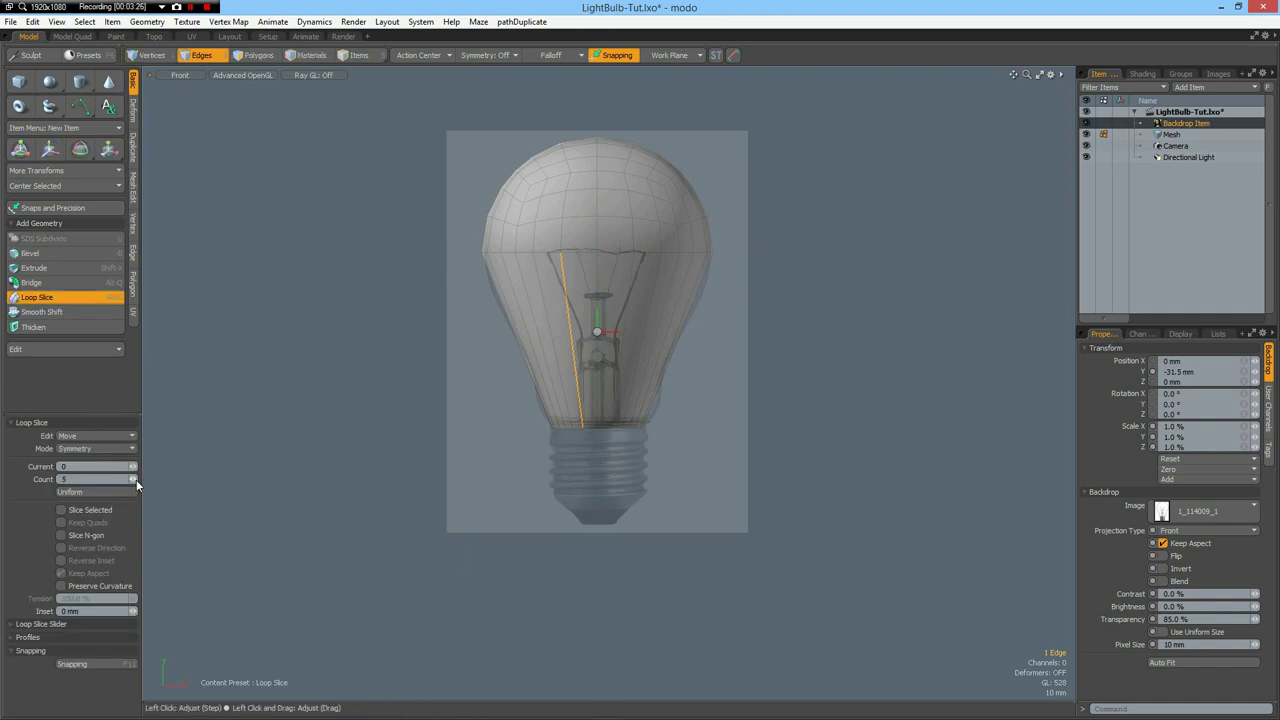
{"action": "left_click", "coordinate": [96, 448]}
{"action": "left_click", "coordinate": [100, 434]}
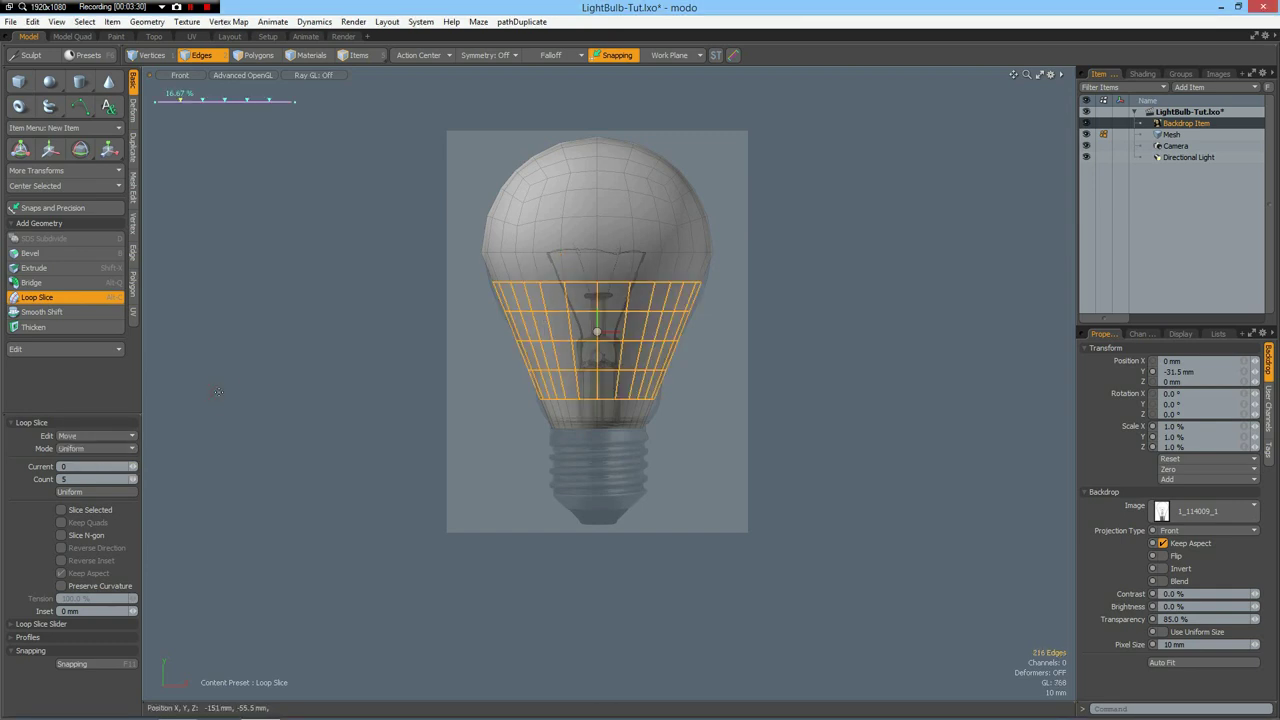
{"action": "key", "text": "q"}
{"action": "left_click", "coordinate": [214, 422]}
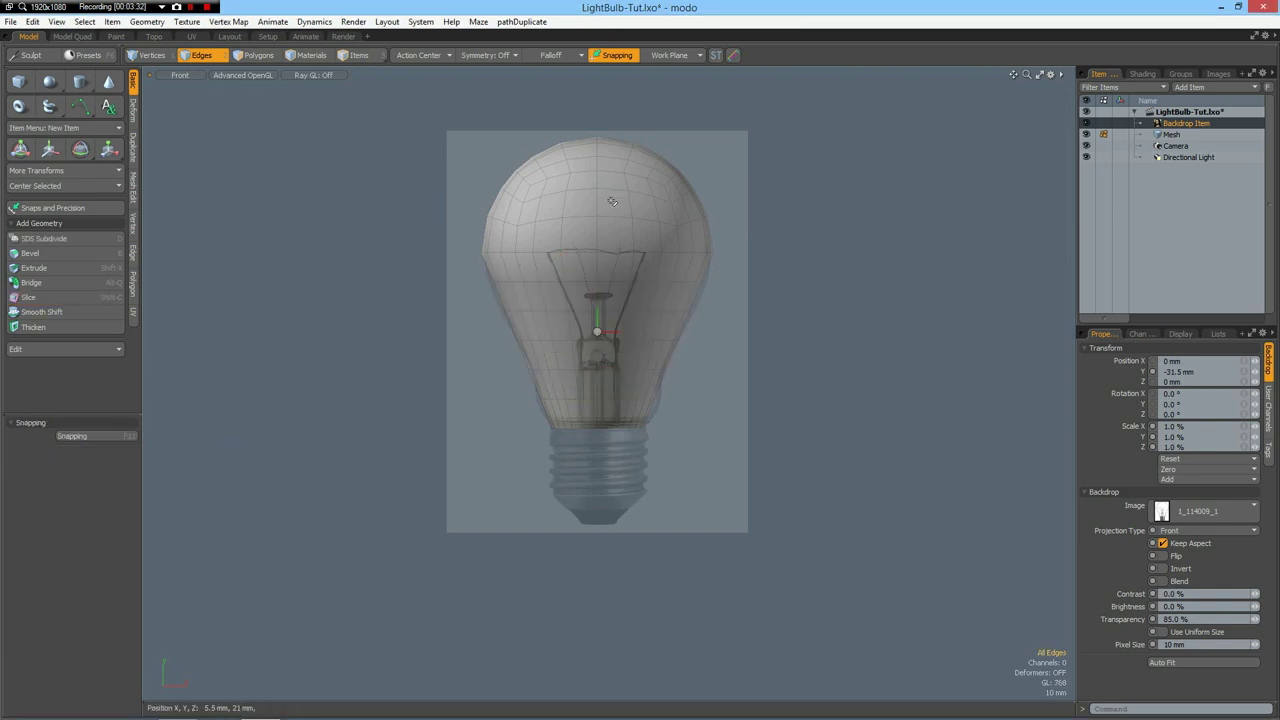
Select all connected polygons of the outer shell and hide them
{"action": "key", "text": "3"}
{"action": "double_click", "coordinate": [612, 202]}
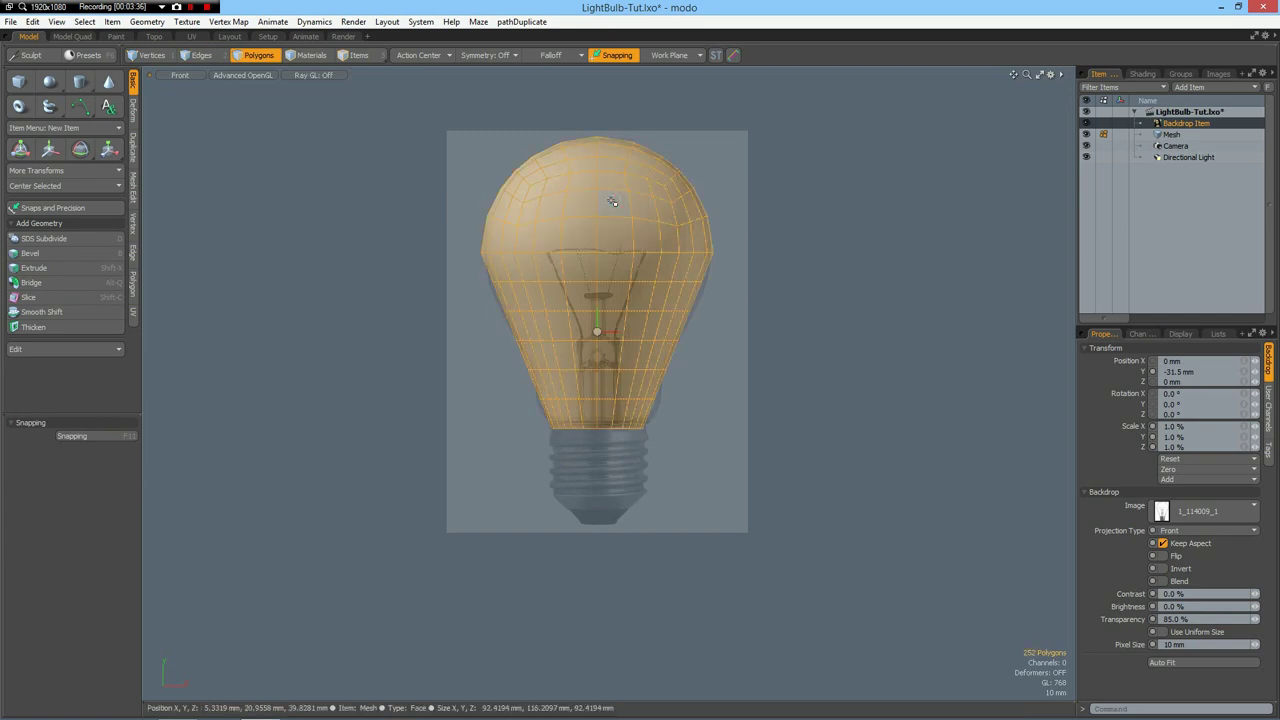
{"action": "key", "text": "h"}
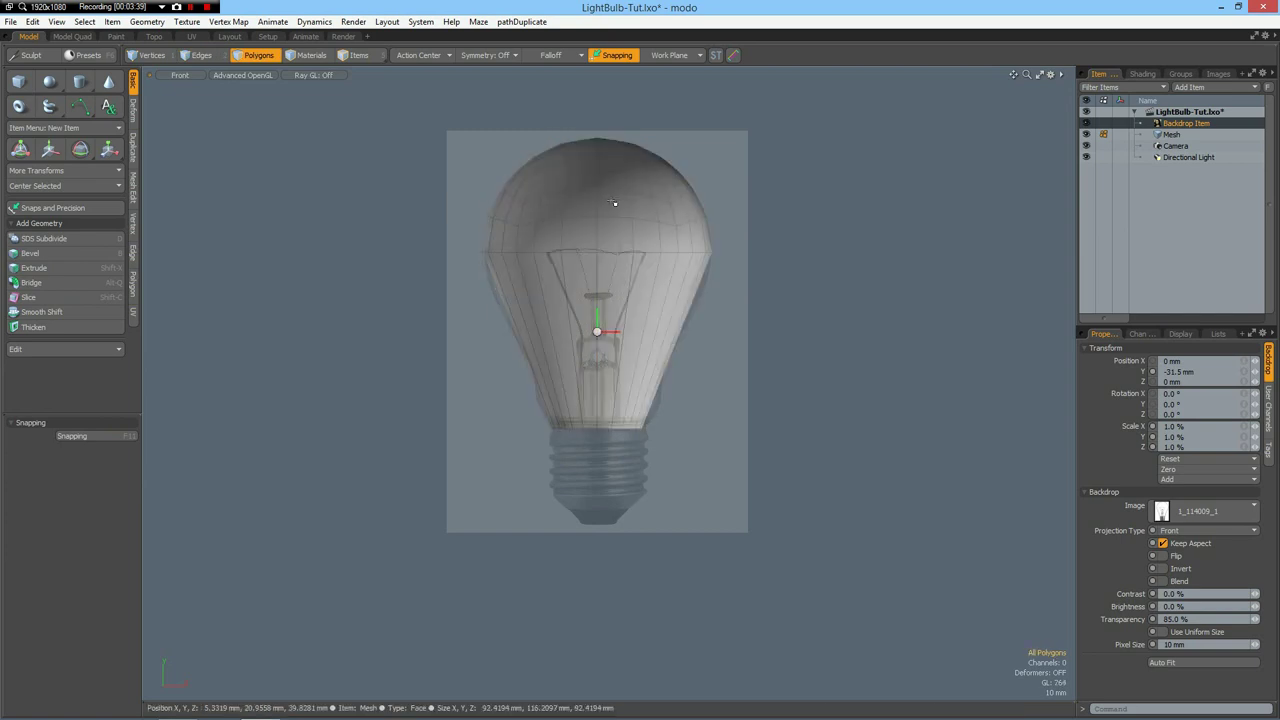
Add five uniform loop slices to the tapered lower section of the inner shell
{"action": "key", "text": "2"}
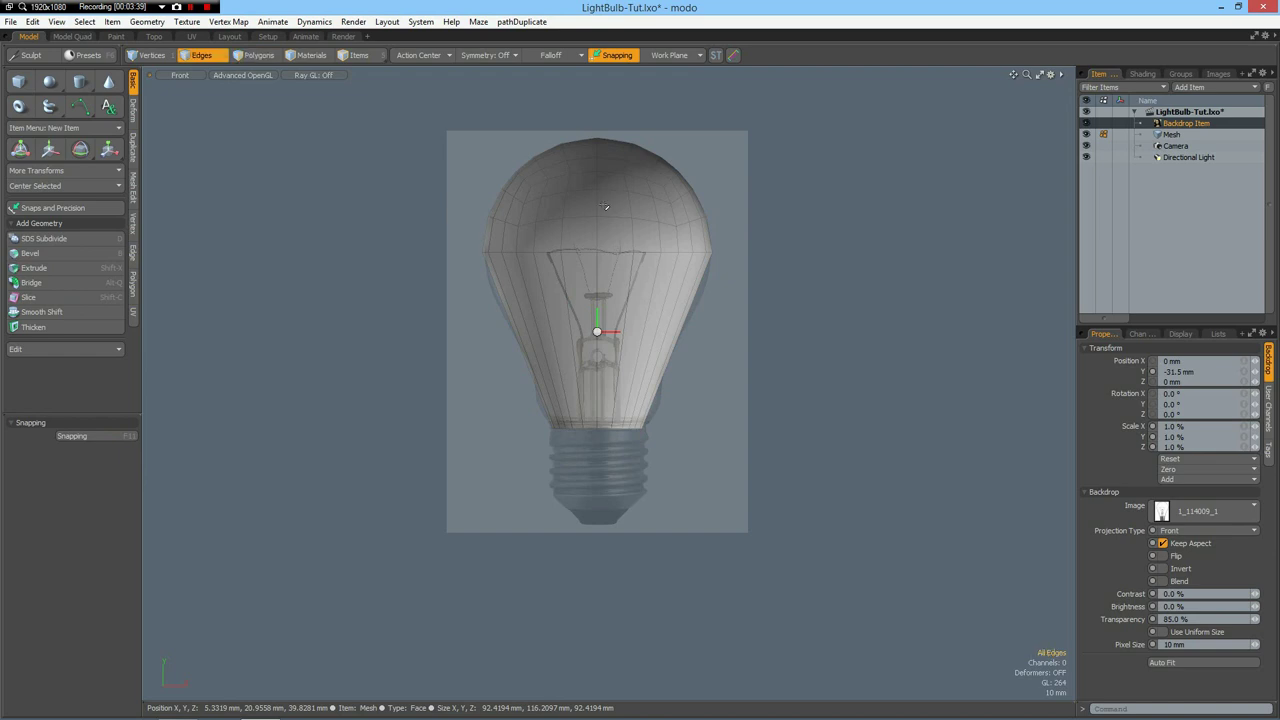
{"action": "left_click", "coordinate": [602, 283]}
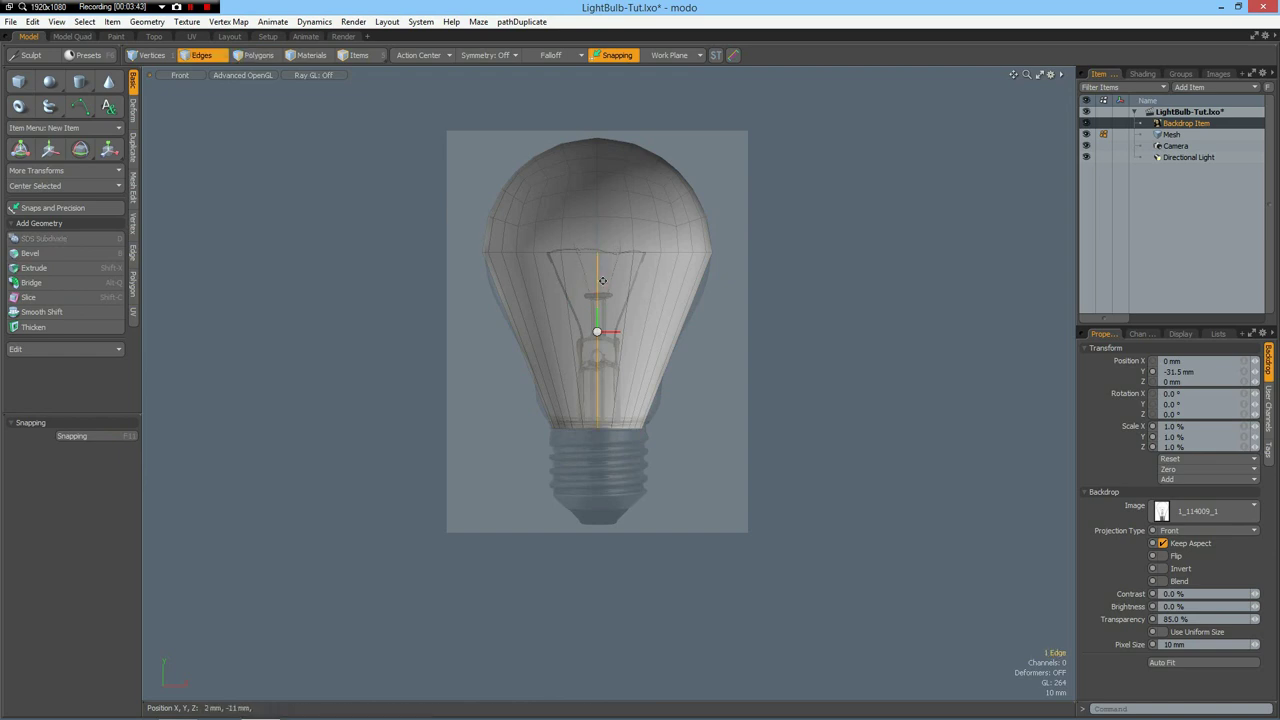
{"action": "key", "text": "alt+c"}
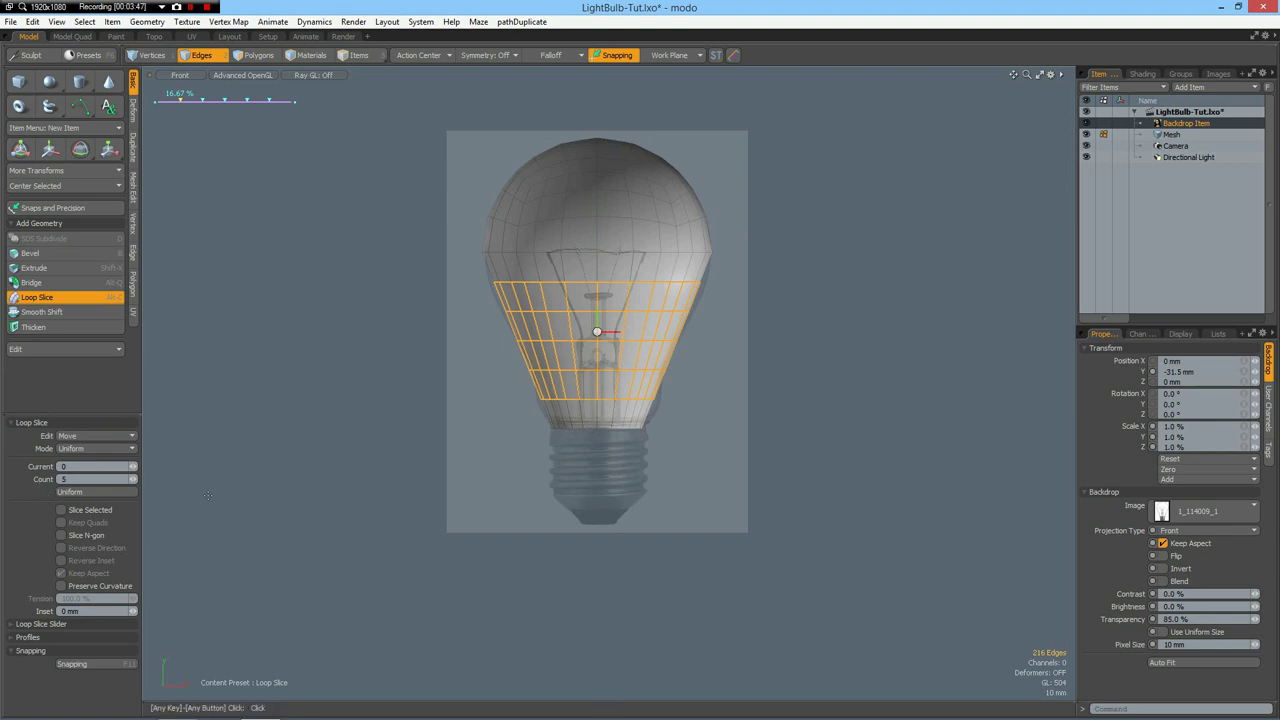
{"action": "key", "text": "q"}
{"action": "left_click", "coordinate": [355, 393]}
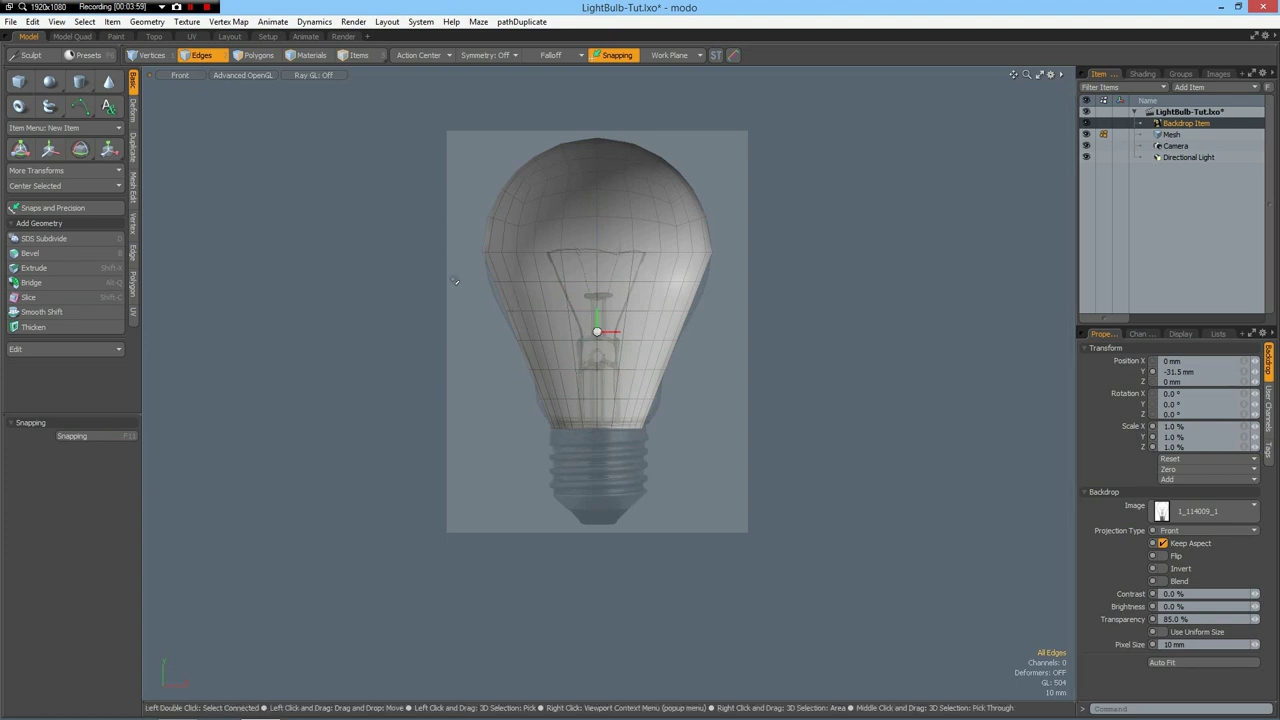
Unhide the outer shell with subdivision smoothing on, and scale the edge loop just below the bulb's widest part uniformly to 109.5%
{"action": "key", "text": "u"}
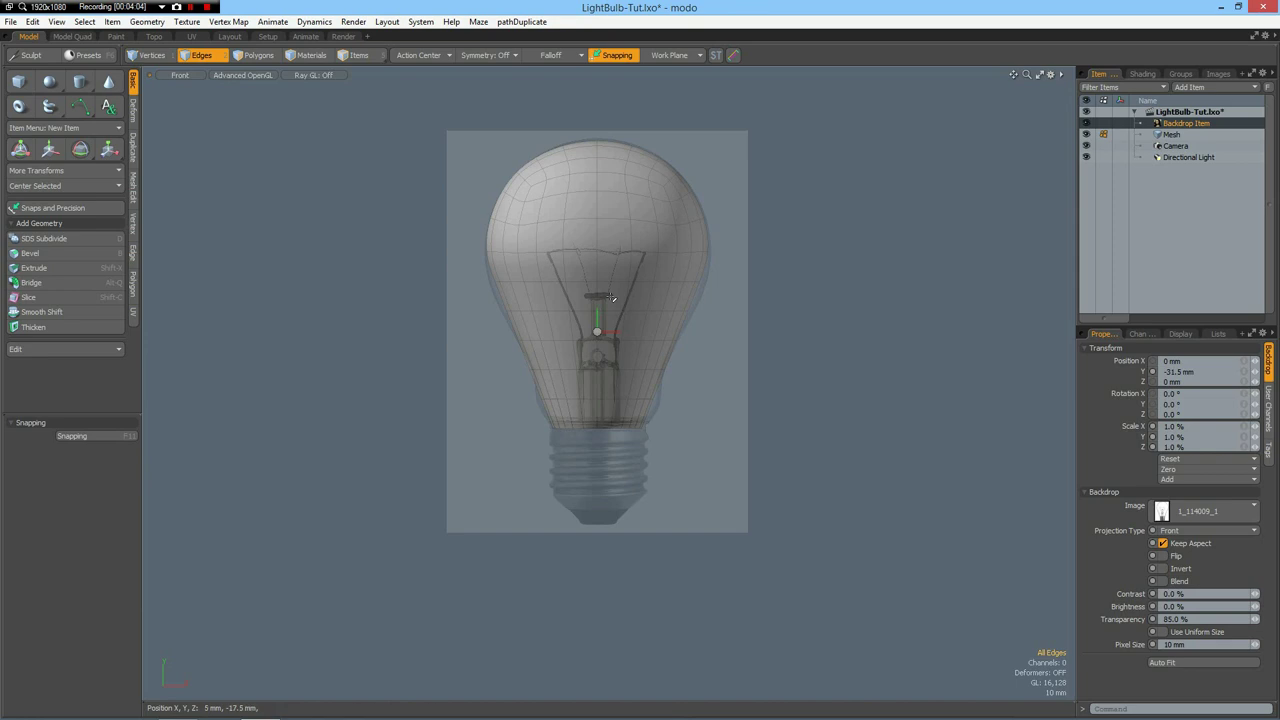
{"action": "scroll", "coordinate": [600, 305], "scroll_direction": "up", "scroll_amount": 3}
{"action": "left_click_drag", "start_coordinate": [614, 346], "coordinate": [734, 350], "text": "alt+shift"}
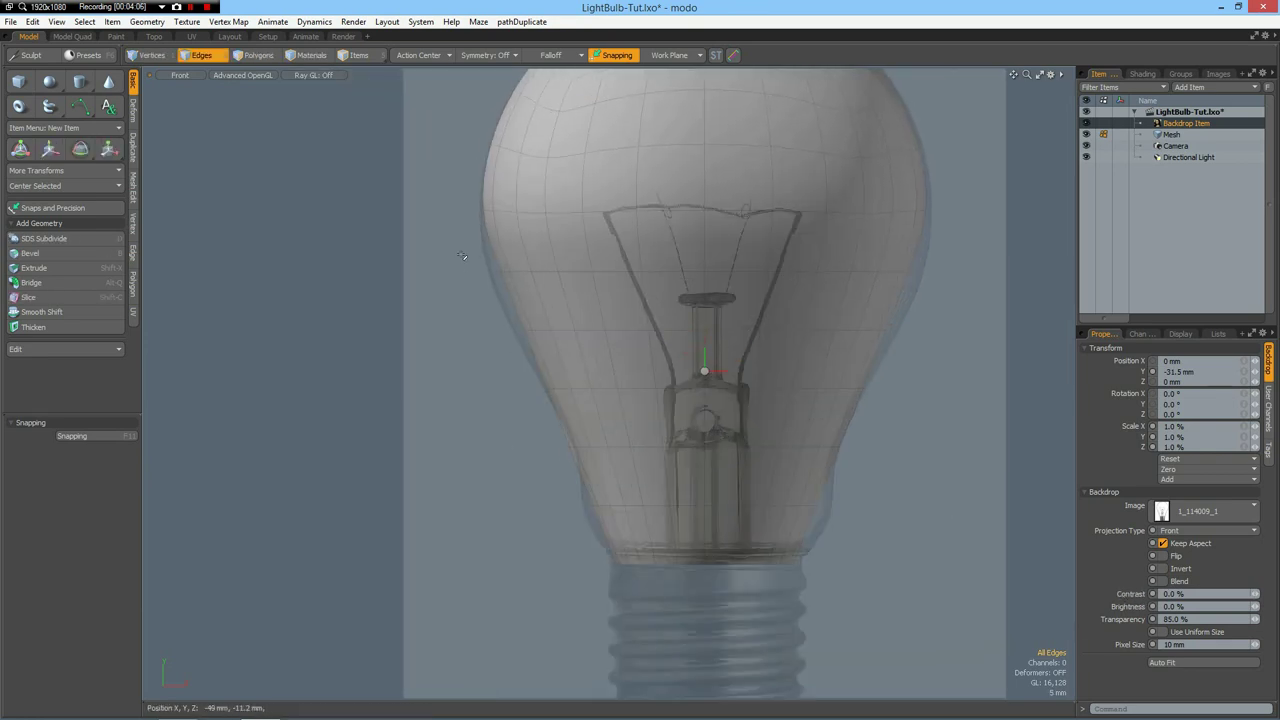
{"action": "middle_click_drag", "start_coordinate": [460, 253], "coordinate": [980, 294]}
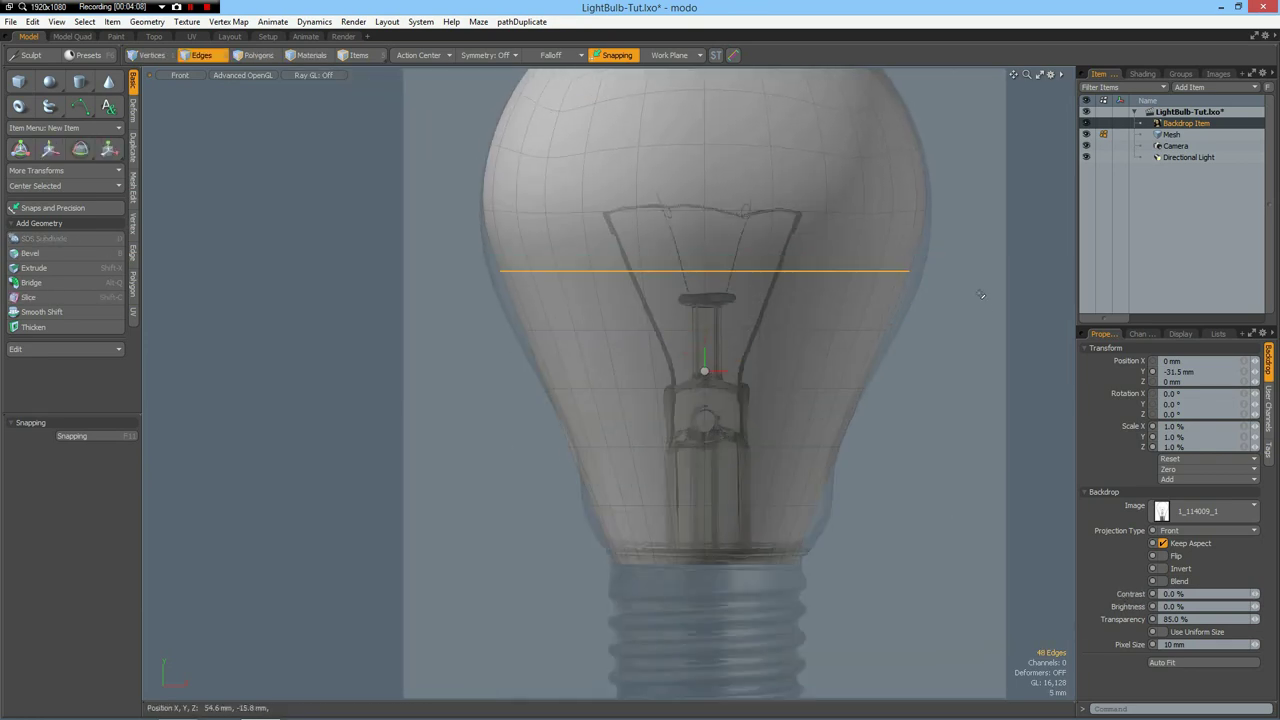
{"action": "key", "text": "r"}
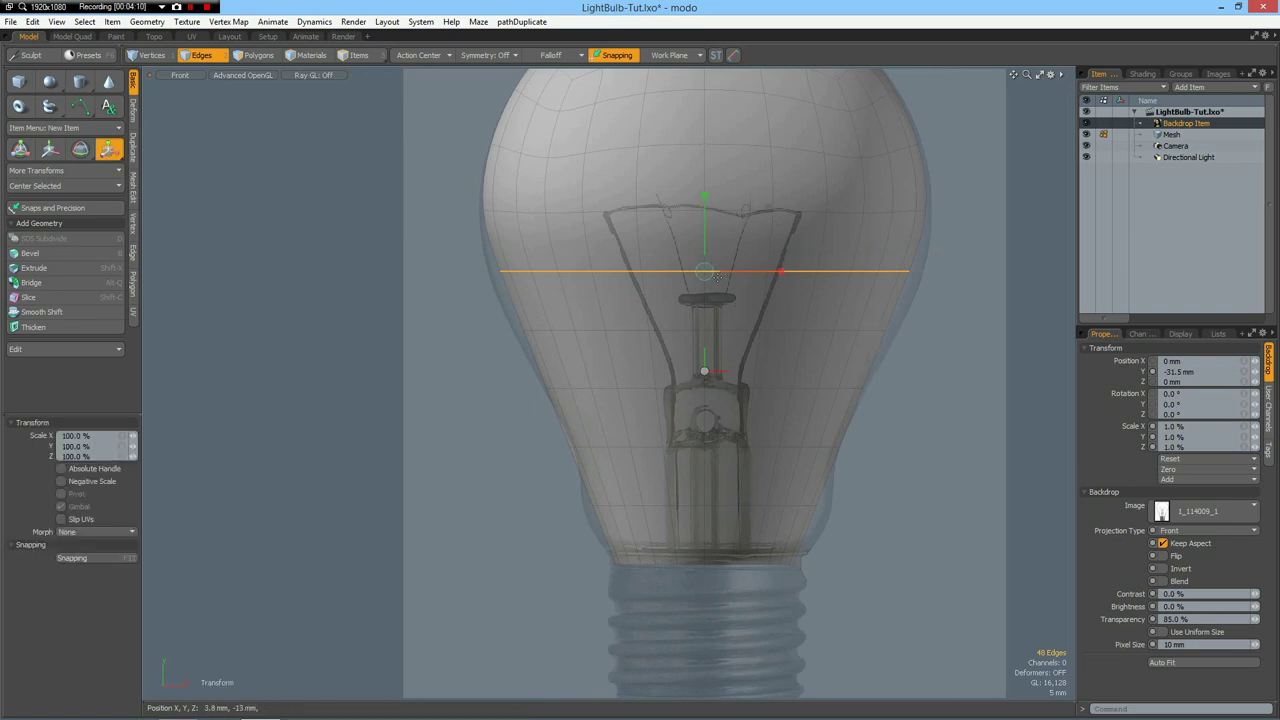
{"action": "left_click_drag", "start_coordinate": [704, 271], "coordinate": [716, 271]}
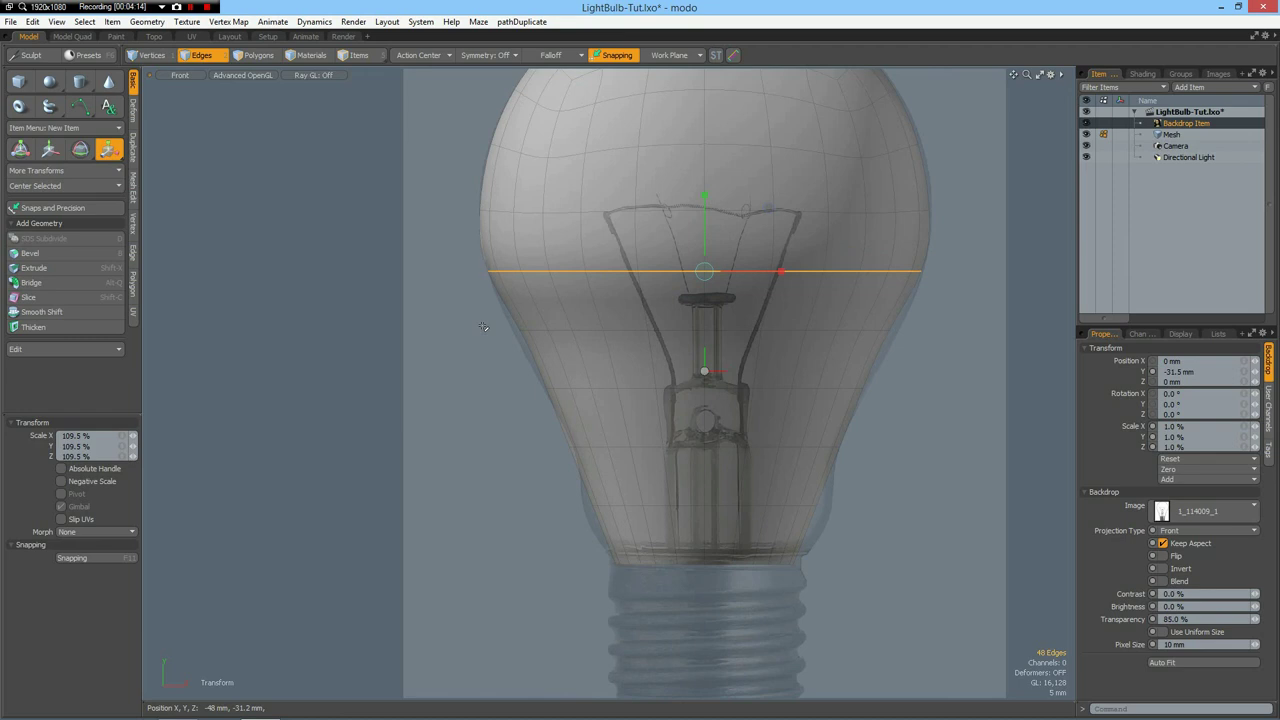
Select only the second edge loop below the bulb's widest part and scale it outward to match the reference outline
{"action": "key", "text": "q"}
{"action": "middle_click_drag", "start_coordinate": [488, 311], "coordinate": [972, 343], "text": "shift"}
{"action": "double_click", "coordinate": [760, 329], "text": "shift"}
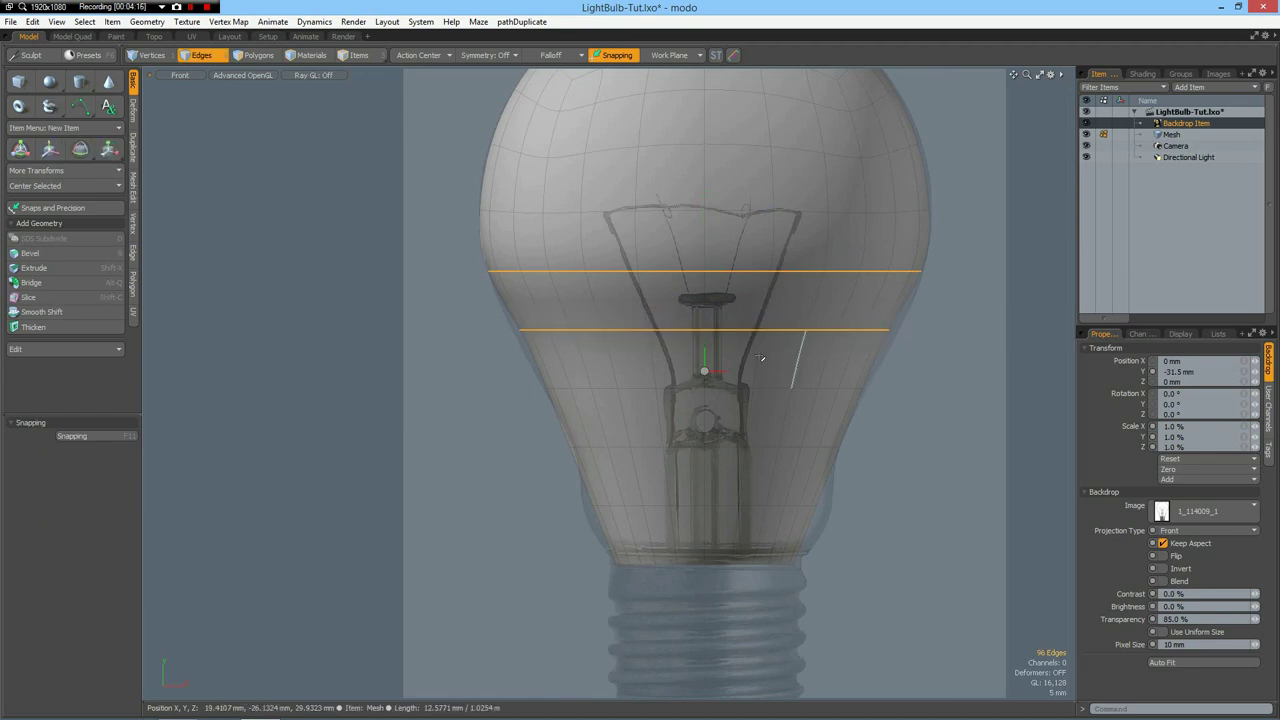
{"action": "key", "text": "r"}
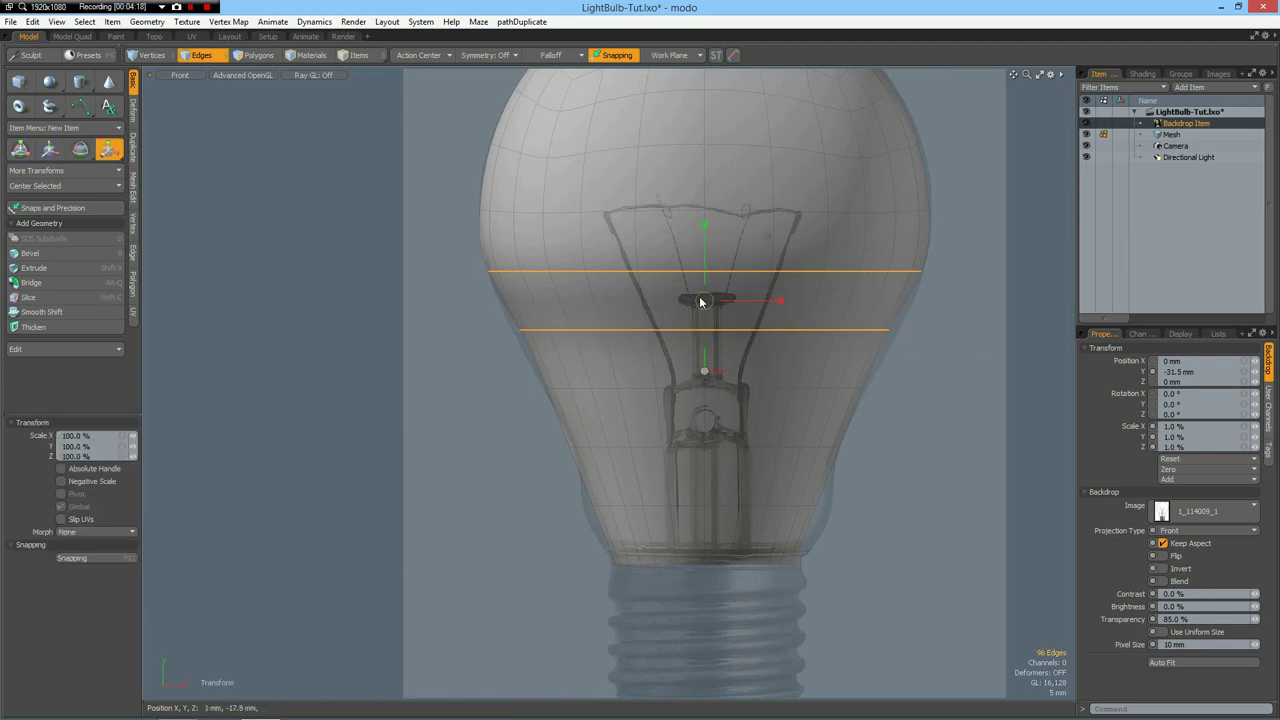
{"action": "key", "text": "space"}
{"action": "mouse_move", "coordinate": [492, 310]}
{"action": "right_mouse_down"}
{"action": "mouse_move", "coordinate": [650, 344]}
{"action": "mouse_move", "coordinate": [998, 348]}
{"action": "right_mouse_up"}
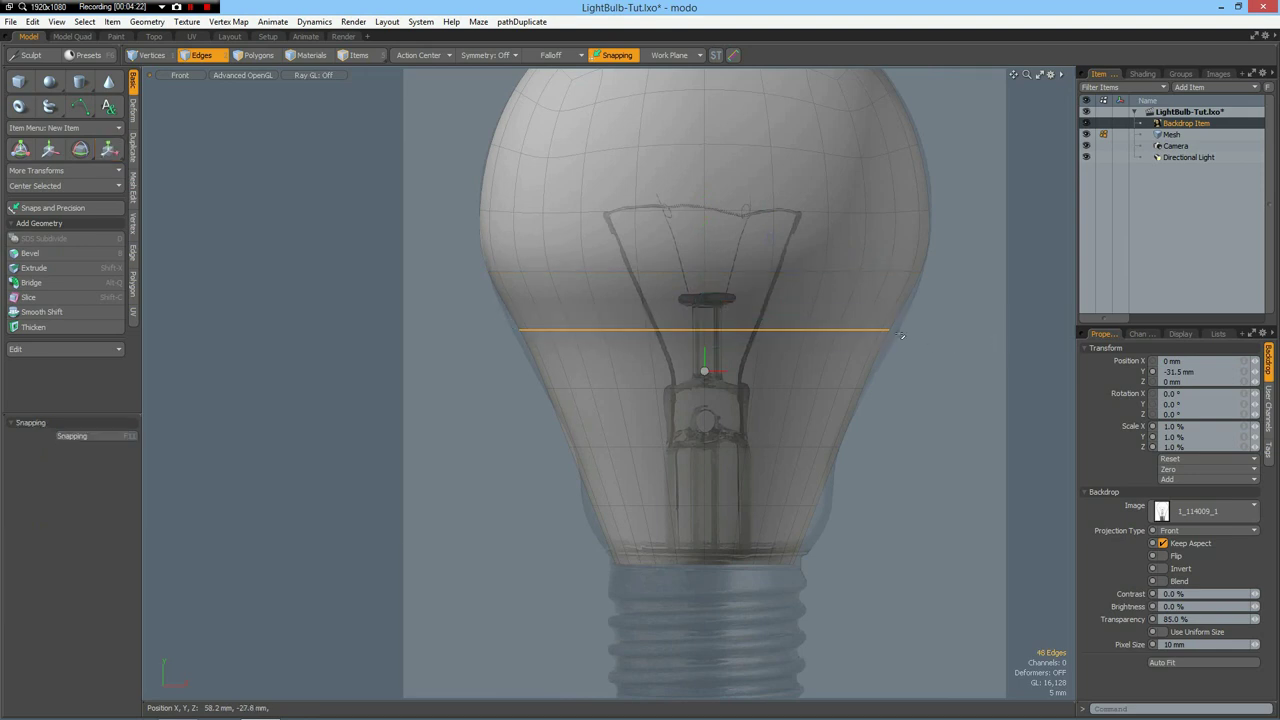
{"action": "key", "text": "r"}
{"action": "left_click_drag", "start_coordinate": [706, 327], "coordinate": [704, 327]}
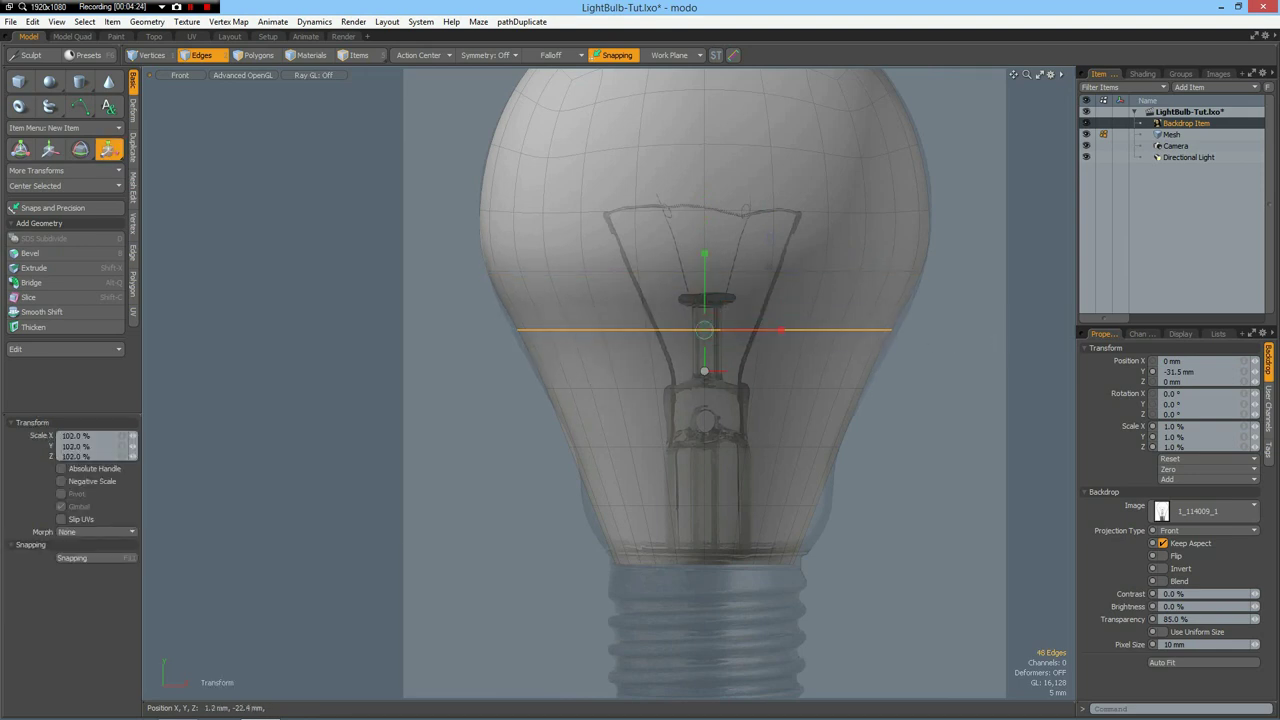
{"action": "key", "text": "space"}
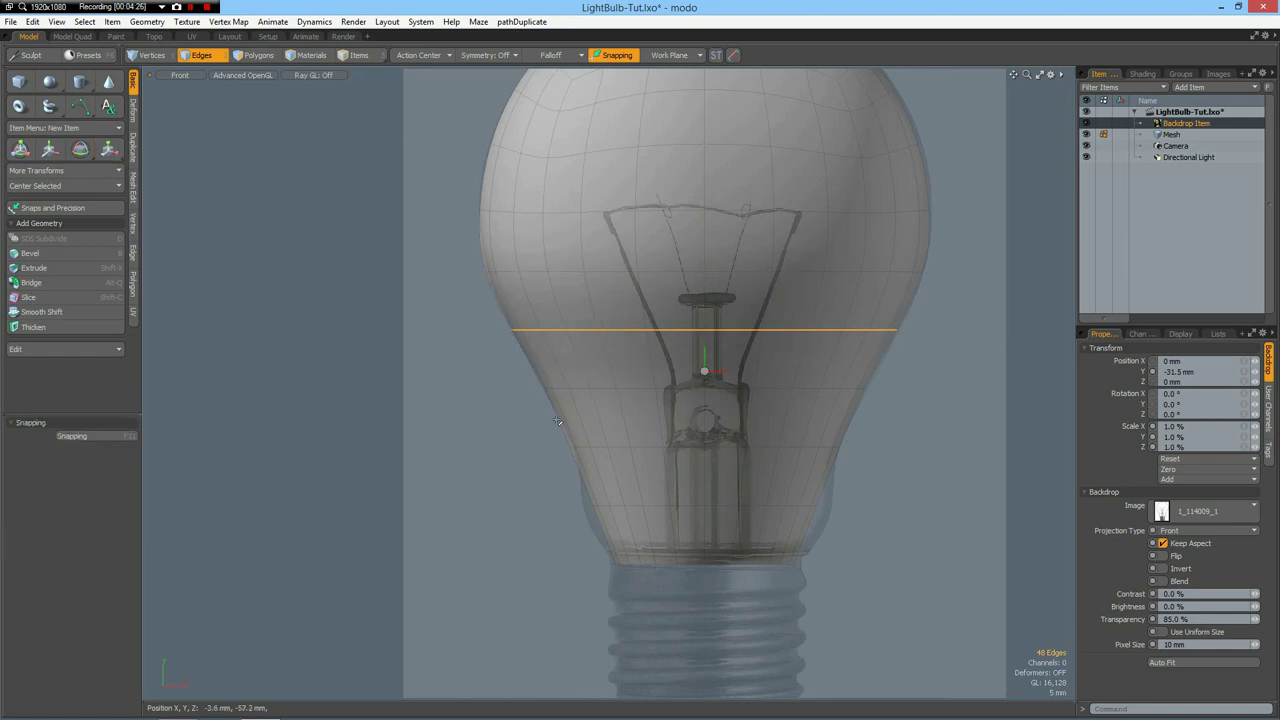
Adjust the second-lowest loop's scale slightly, and scale the lowest inner edge loop outward to match the reference bulge above the neck
{"action": "double_click", "coordinate": [650, 447]}
{"action": "key", "text": "r"}
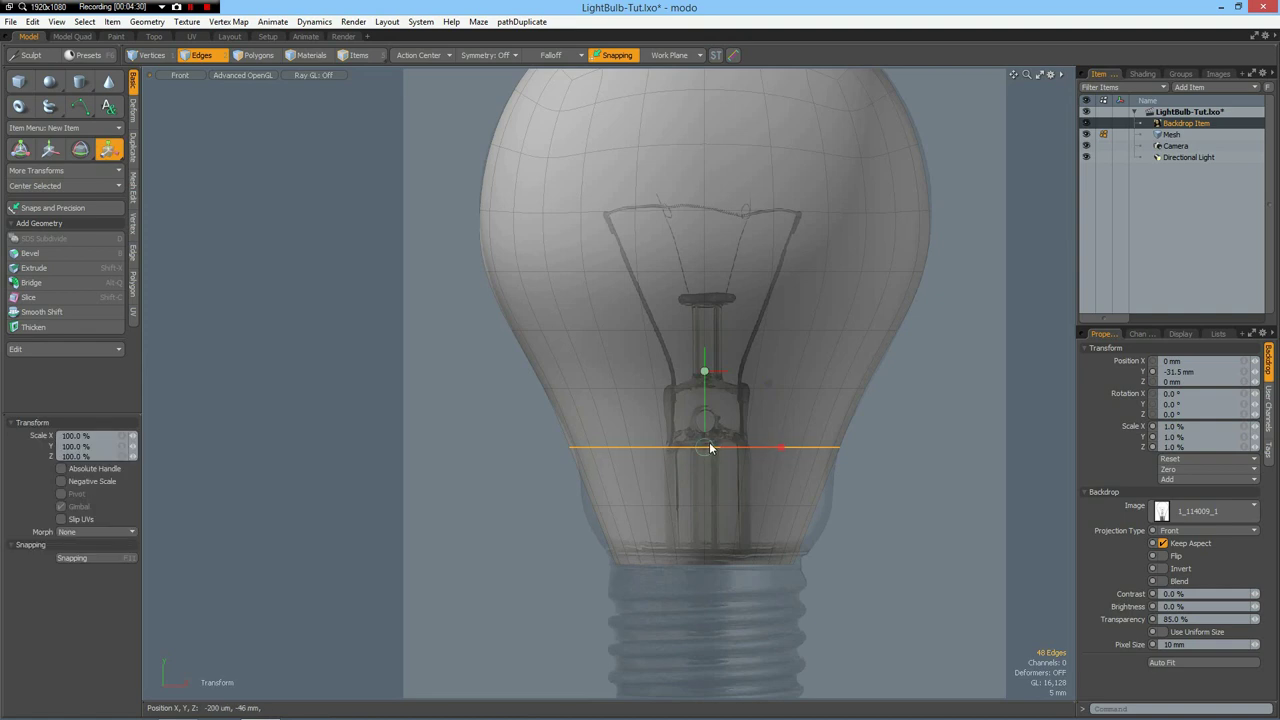
{"action": "left_click_drag", "start_coordinate": [704, 447], "coordinate": [700, 448]}
{"action": "key", "text": "q"}
{"action": "middle_click_drag", "start_coordinate": [562, 489], "coordinate": [874, 514]}
{"action": "right_click_drag", "start_coordinate": [874, 515], "coordinate": [874, 515]}
{"action": "key", "text": "r"}
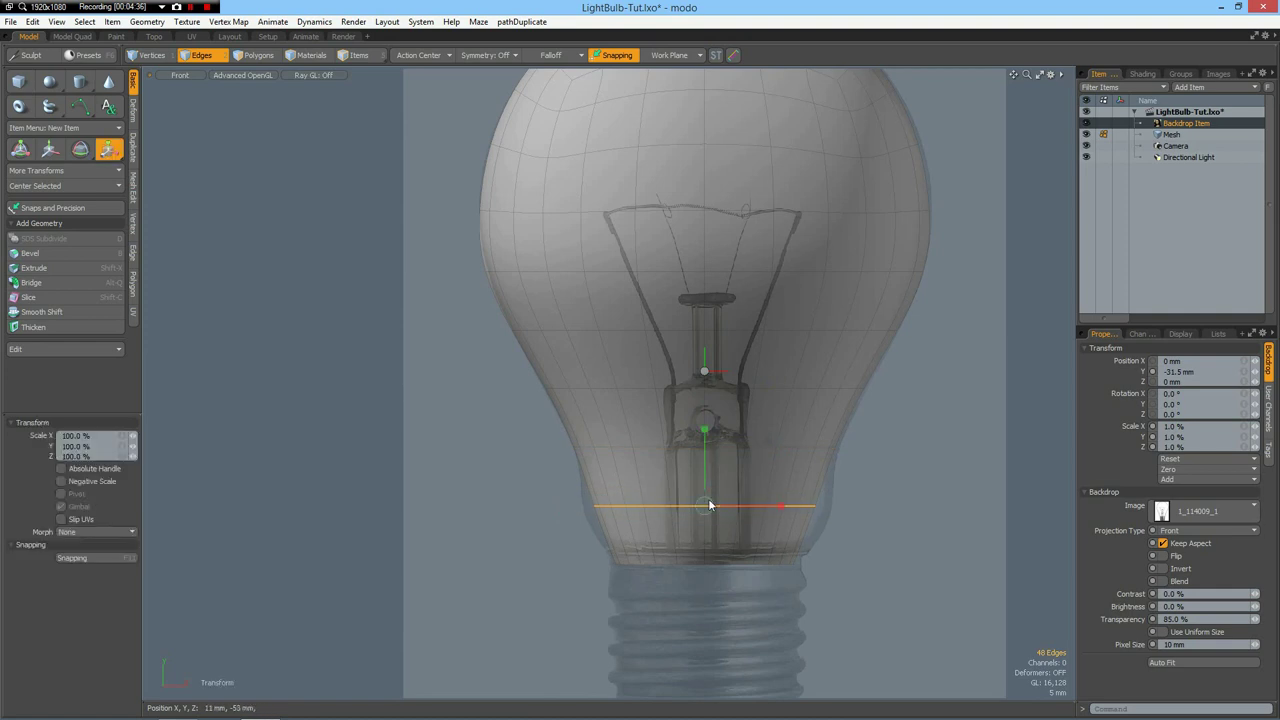
{"action": "left_click_drag", "start_coordinate": [711, 500], "coordinate": [756, 500]}
{"action": "key", "text": "space"}
Scale the edge loop above the neck bulge uniformly to 95% and clear the edge selection
{"action": "right_click_drag", "start_coordinate": [538, 430], "coordinate": [922, 468]}
{"action": "key", "text": "r"}
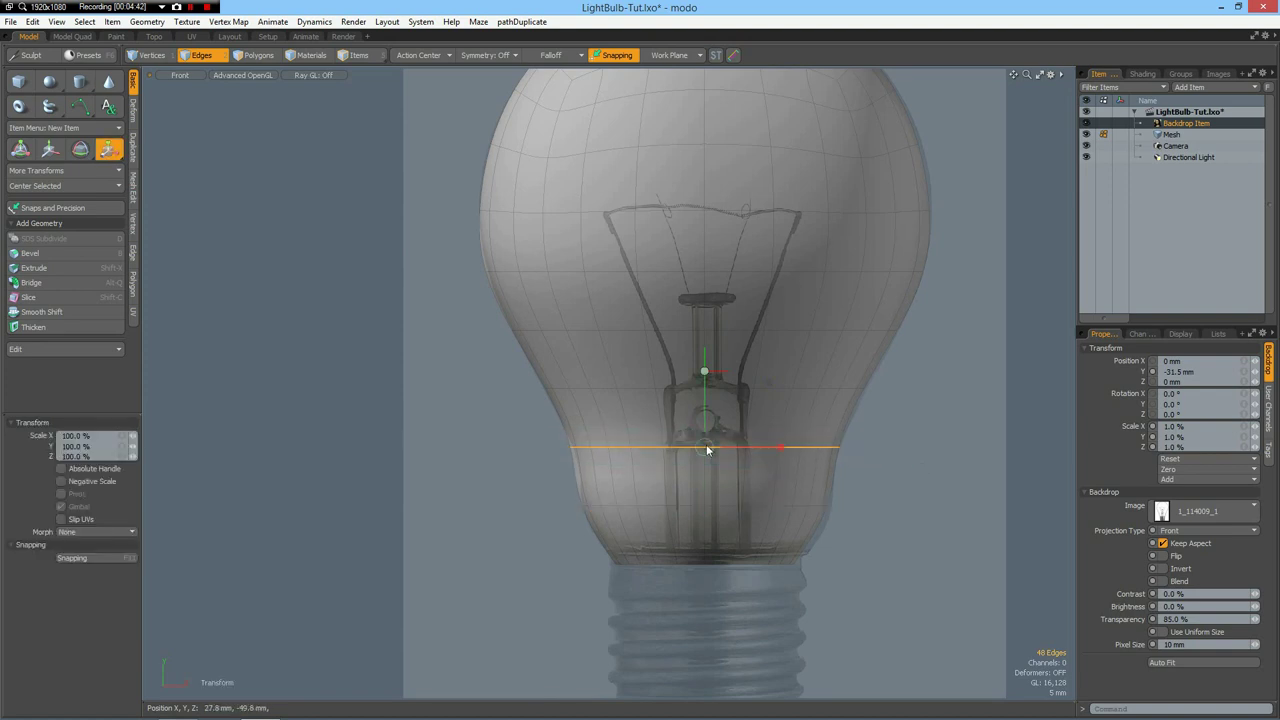
{"action": "left_click_drag", "start_coordinate": [713, 442], "coordinate": [711, 442]}
{"action": "left_click_drag", "start_coordinate": [752, 500], "coordinate": [748, 500]}
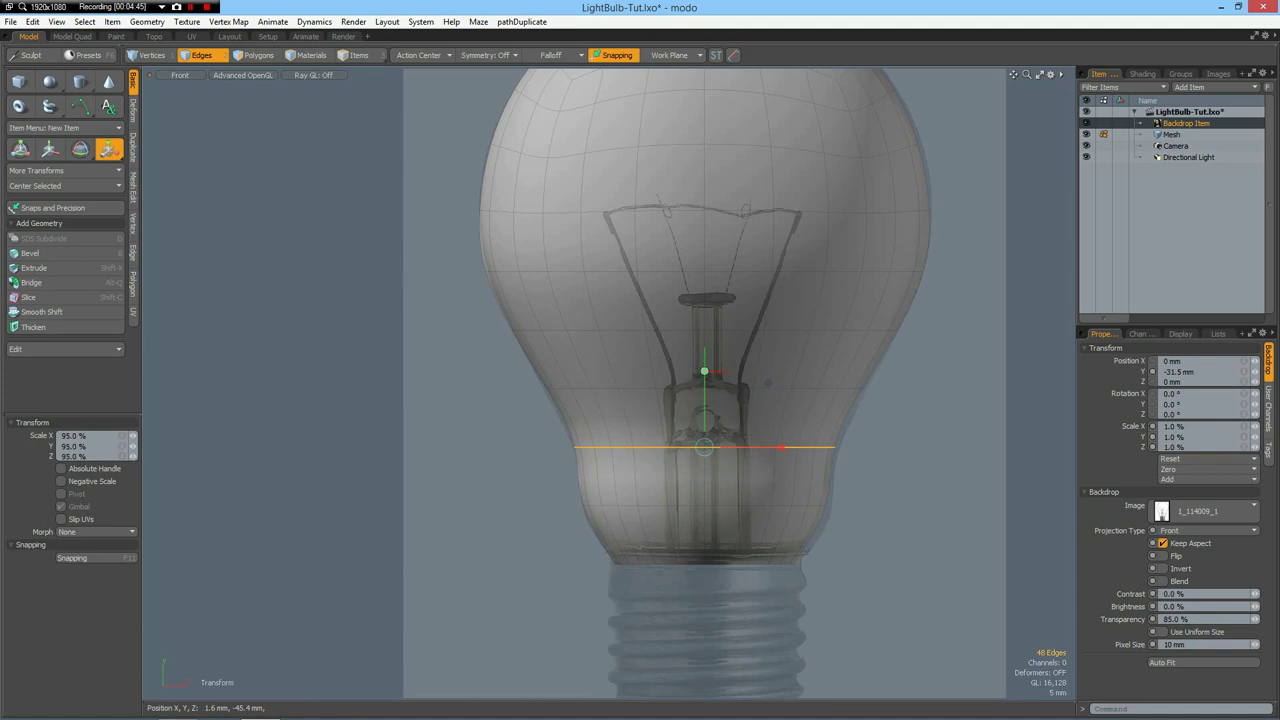
{"action": "key", "text": "space"}
{"action": "left_click", "coordinate": [908, 459]}
{"action": "key", "text": "a"}
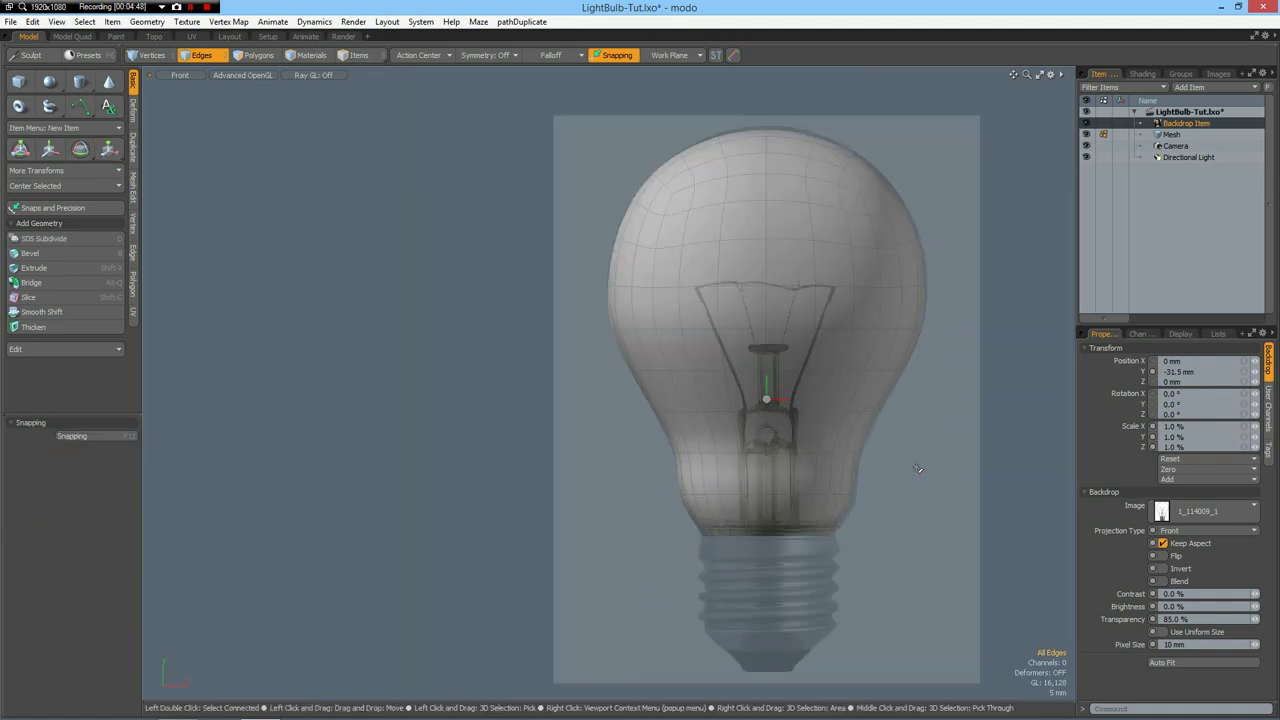
Rename the glass mesh item as Top
{"action": "left_click_drag", "start_coordinate": [909, 429], "coordinate": [826, 374], "text": "alt+shift"}
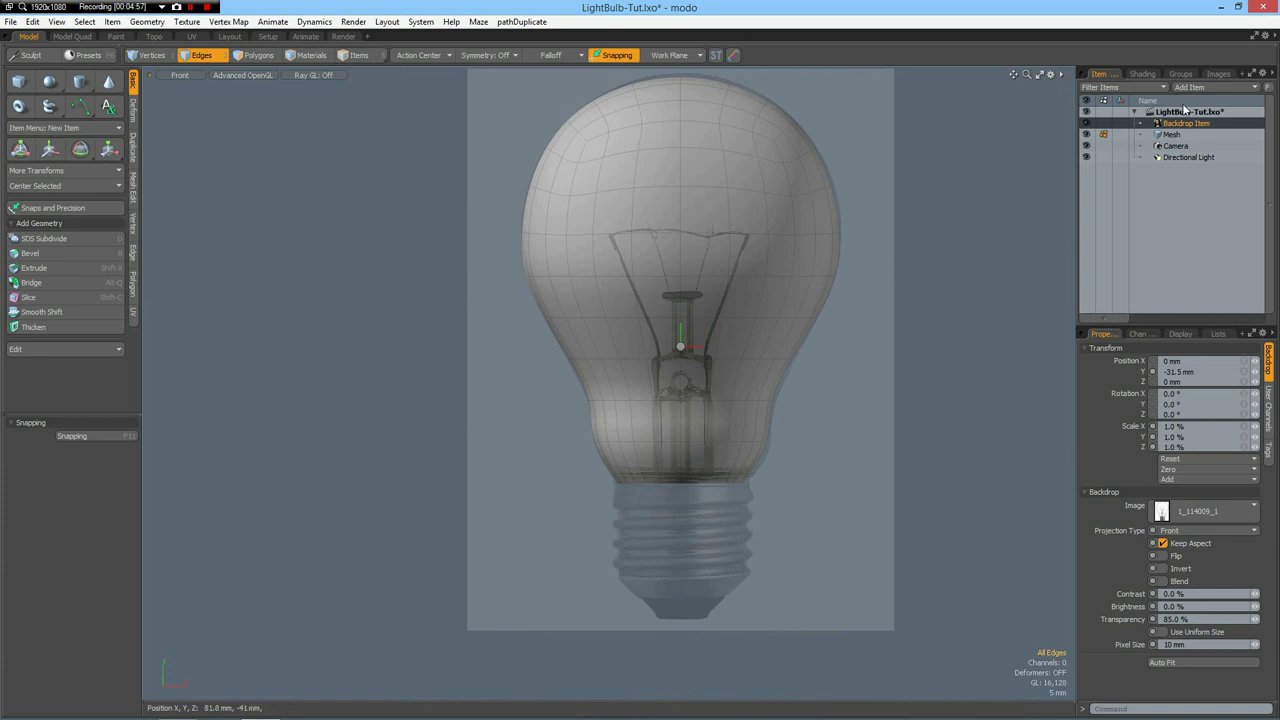
{"action": "left_click", "coordinate": [1173, 136]}
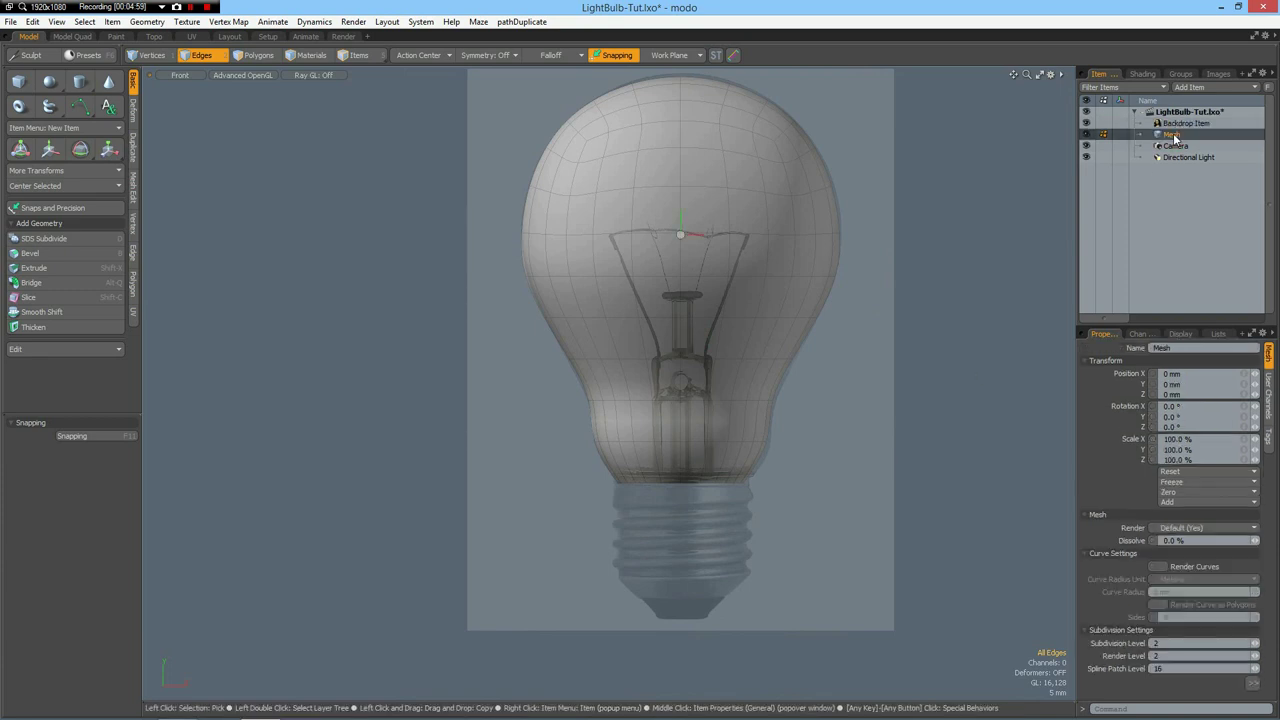
{"action": "double_click", "coordinate": [1174, 136]}
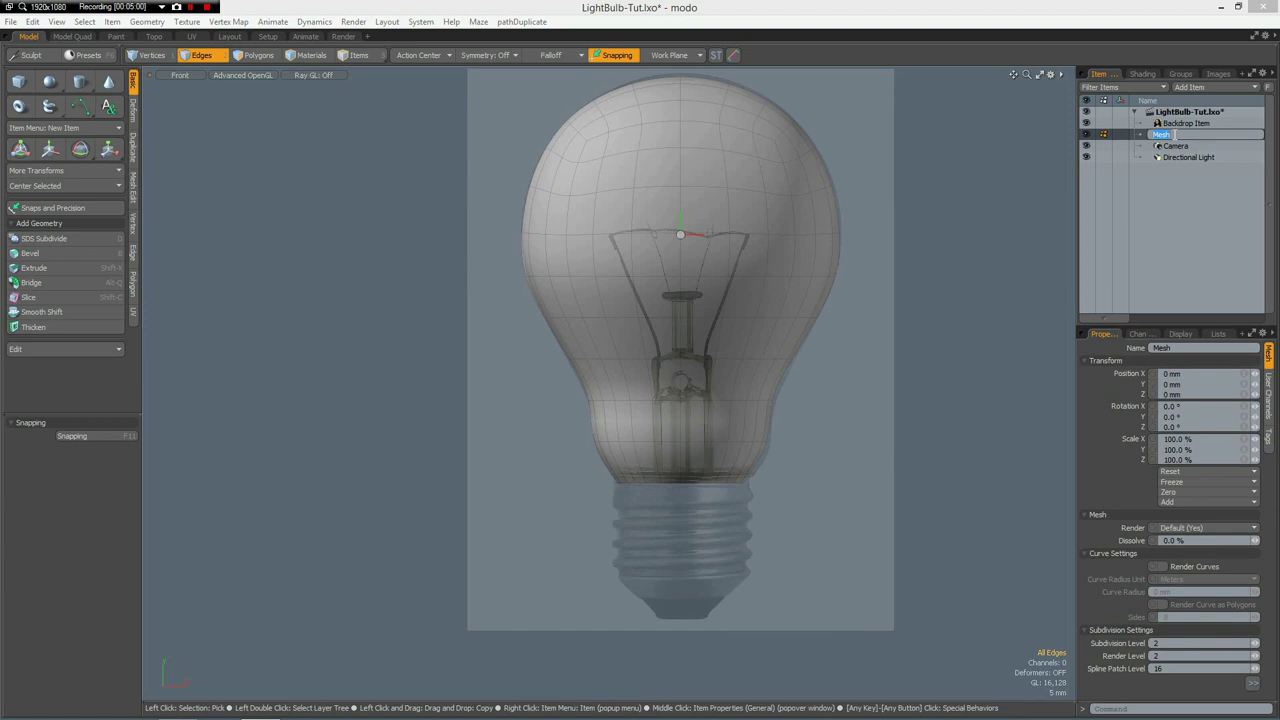
{"action": "type", "text": "Top"}
{"action": "key", "text": "Return"}
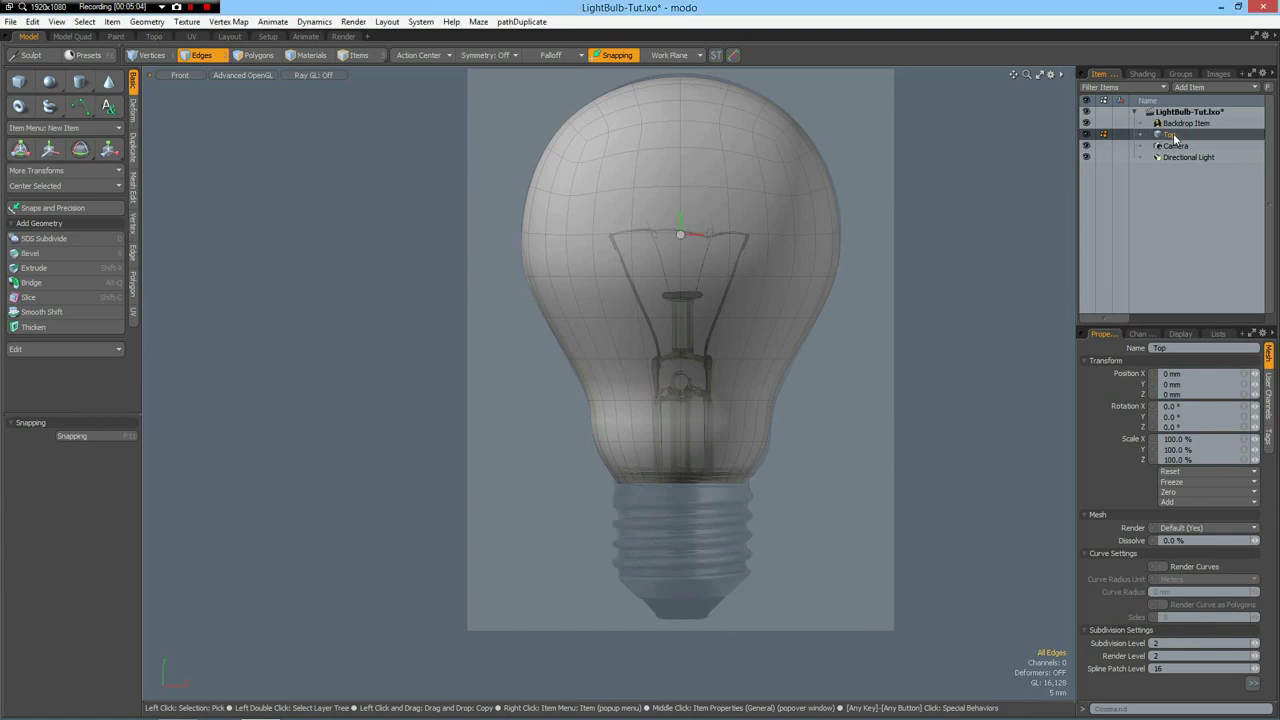
Create a new mesh item for the bulb's base and name it Bot
{"action": "left_click_drag", "start_coordinate": [783, 514], "coordinate": [783, 373], "text": "alt"}
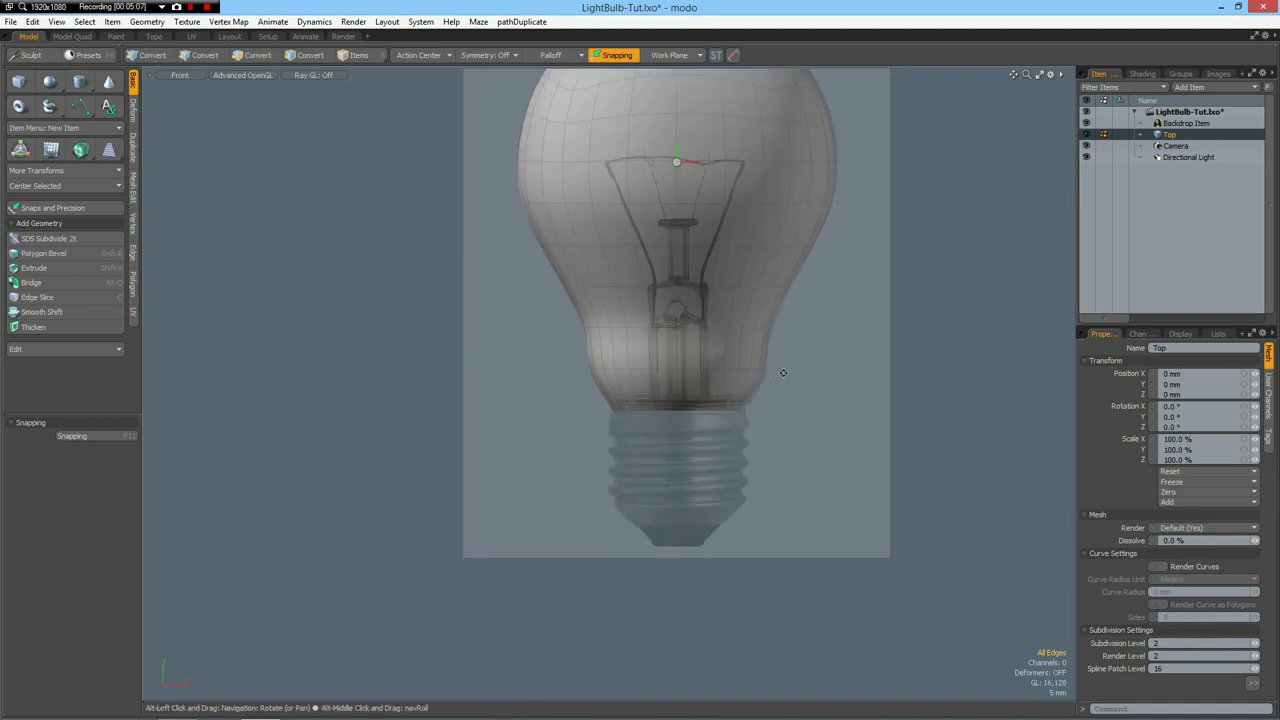
{"action": "key", "text": "3"}
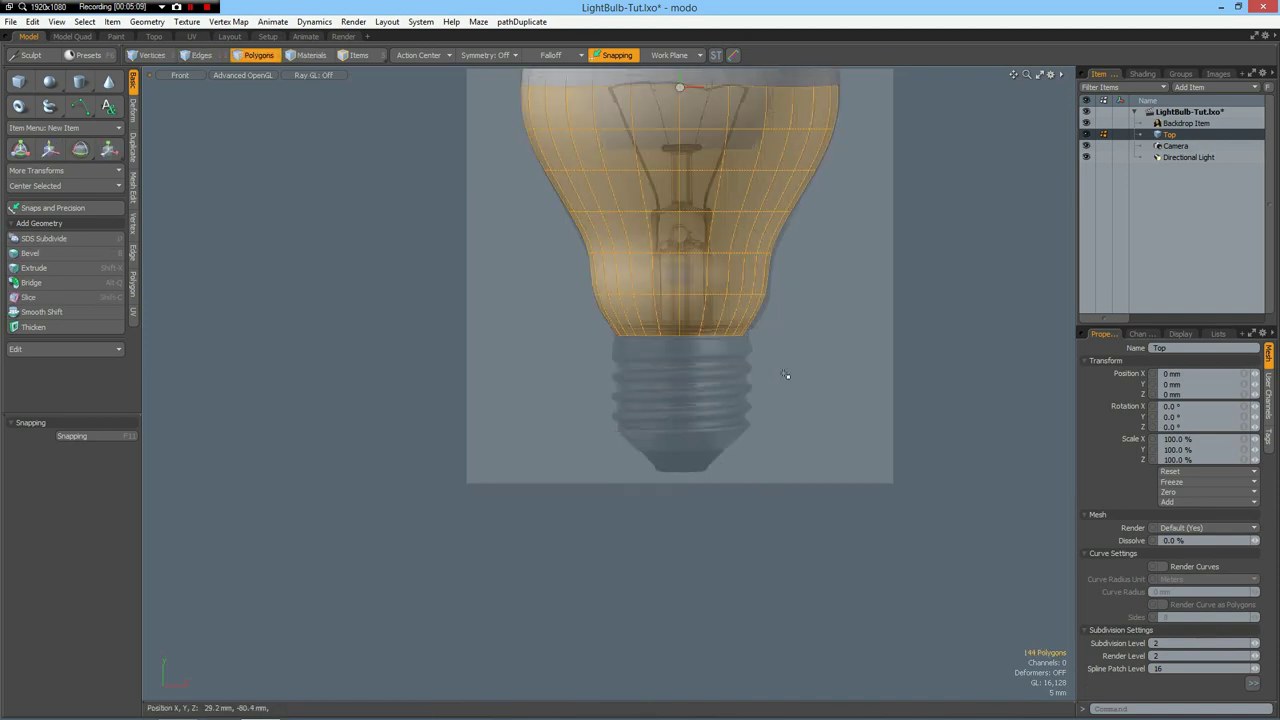
{"action": "key", "text": "n"}
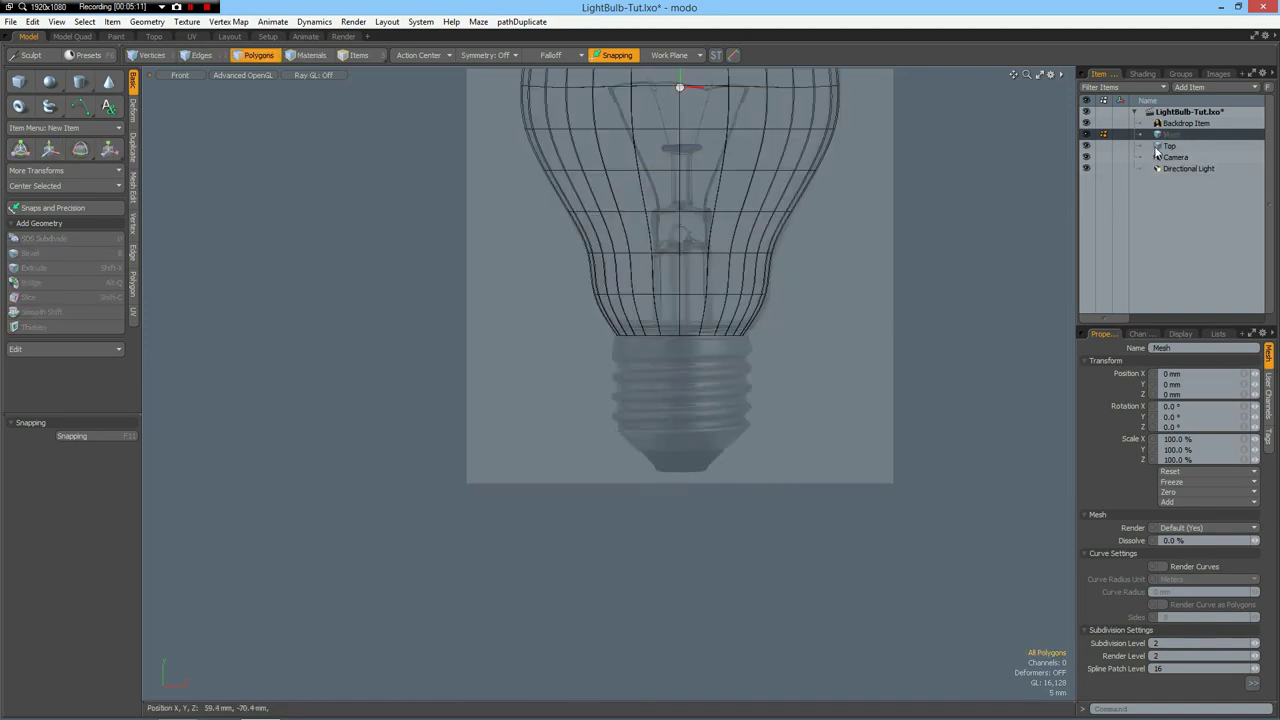
{"action": "double_click", "coordinate": [1171, 134]}
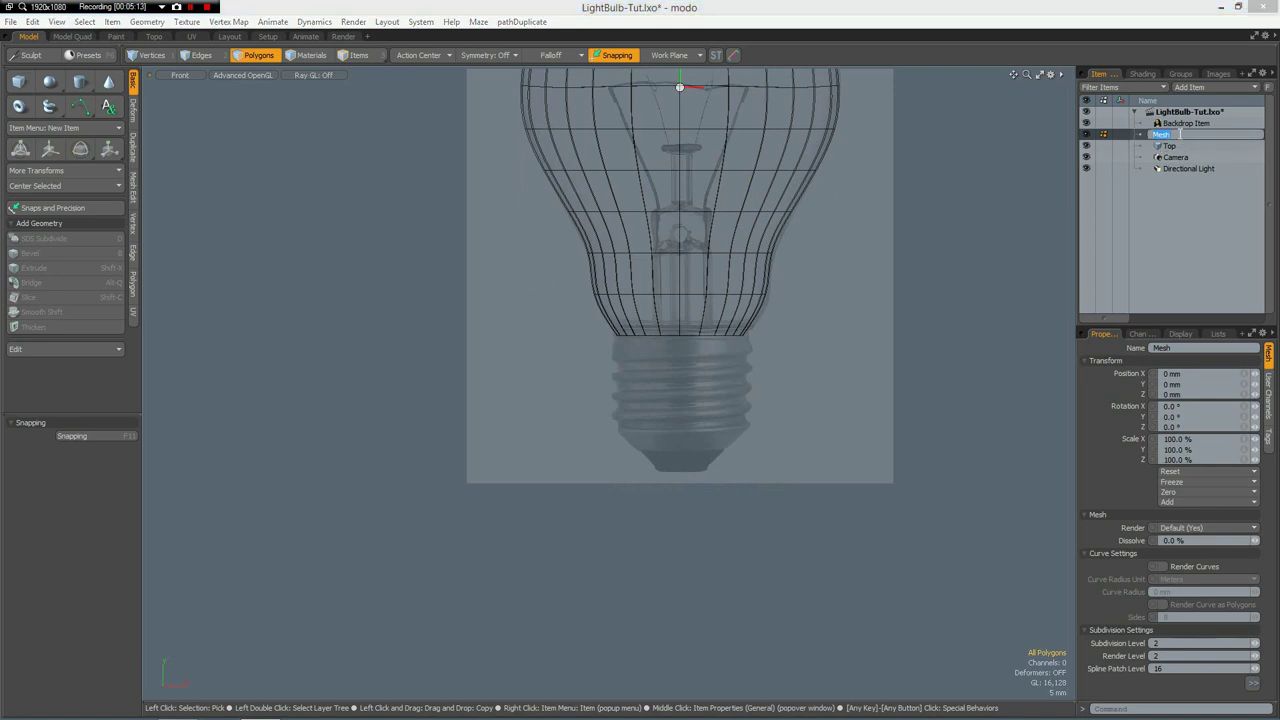
{"action": "type", "text": "Bot"}
{"action": "key", "text": "Return"}
Draw a 16-sided cylinder with a radius of about 19.8 mm over the reference bulb's screw base
{"action": "scroll", "coordinate": [694, 409], "scroll_direction": "up", "scroll_amount": 5}
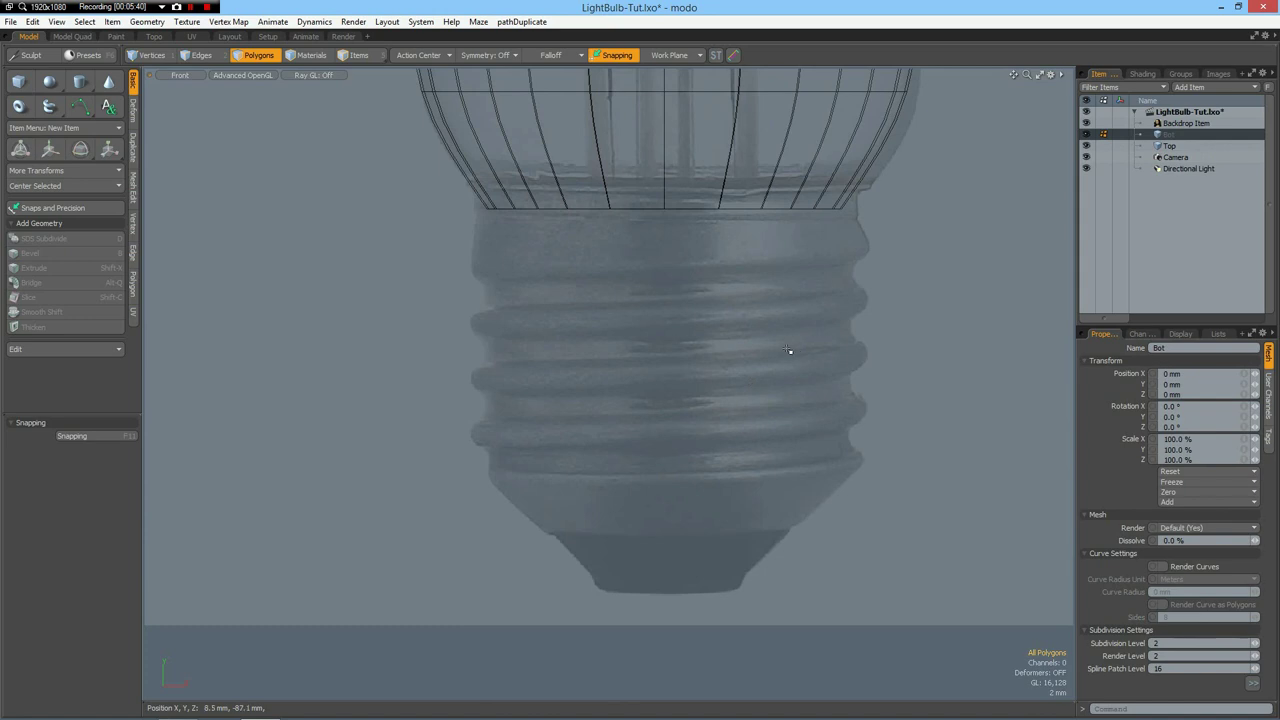
{"action": "left_click_drag", "start_coordinate": [746, 354], "coordinate": [729, 309], "text": "alt"}
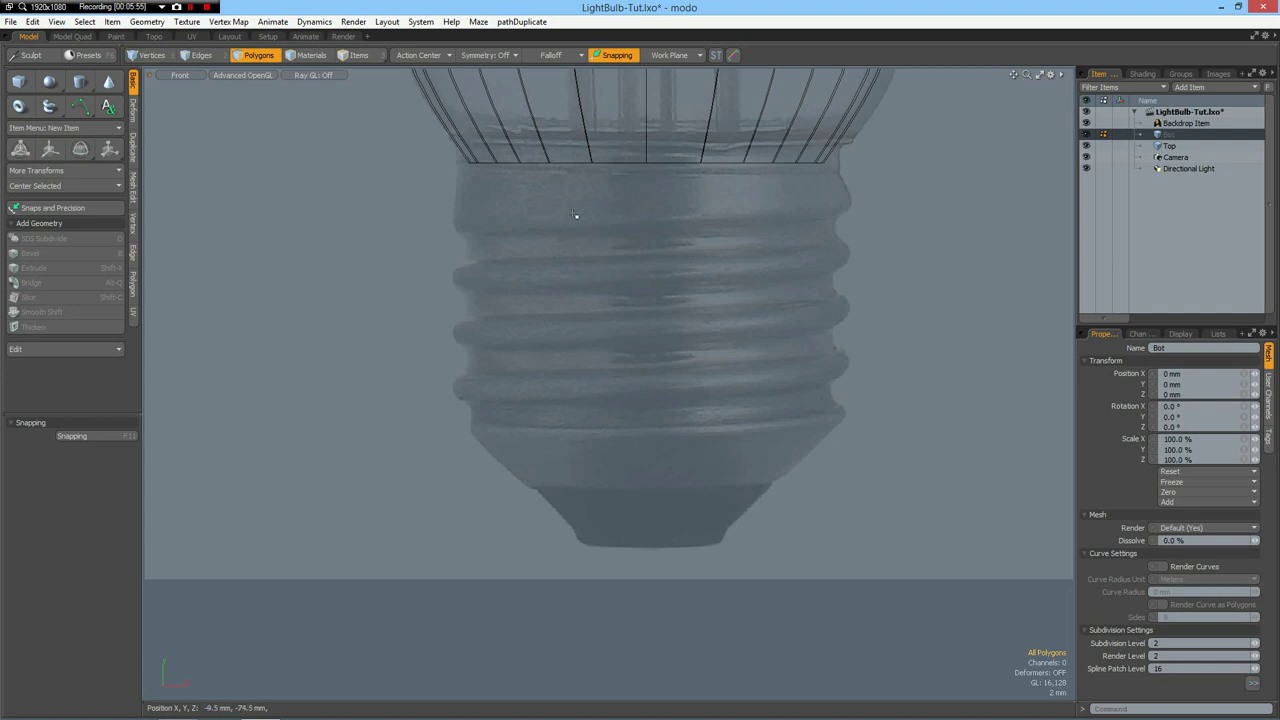
{"action": "left_click", "coordinate": [80, 84]}
{"action": "left_click", "coordinate": [77, 508]}
{"action": "type", "text": "16"}
{"action": "key", "text": "Return"}
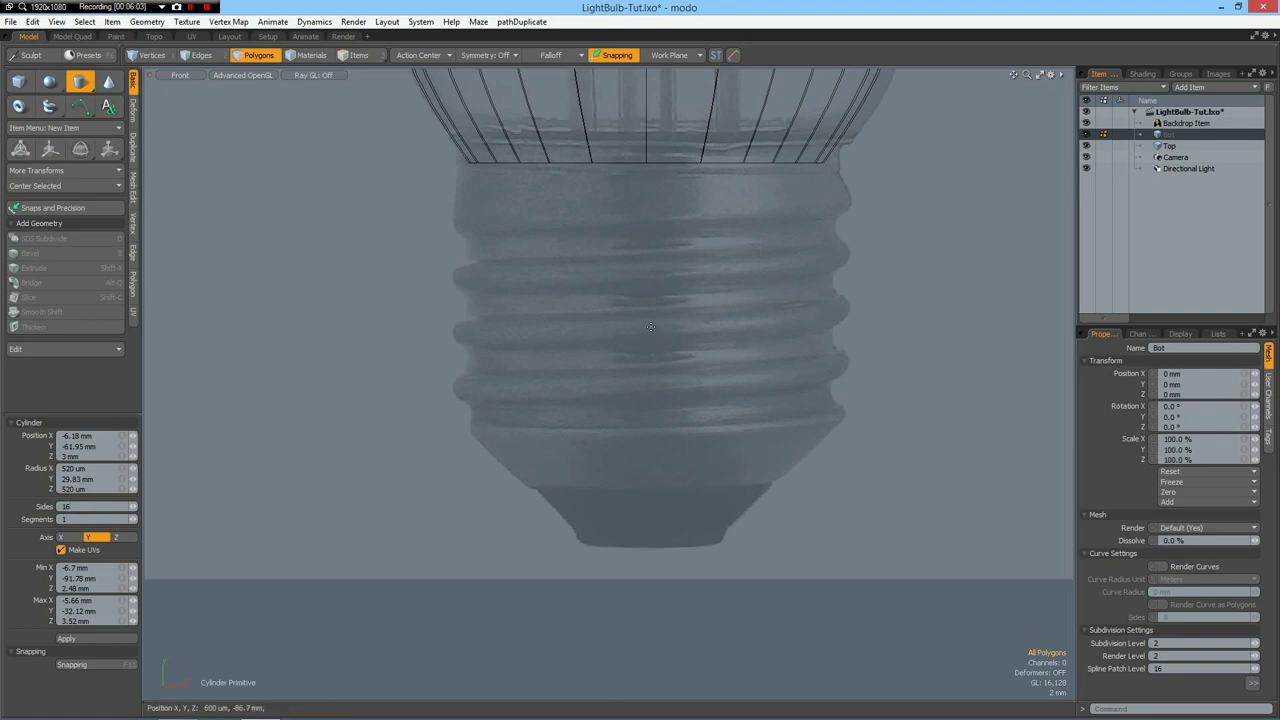
{"action": "left_click_drag", "start_coordinate": [648, 329], "coordinate": [786, 467]}
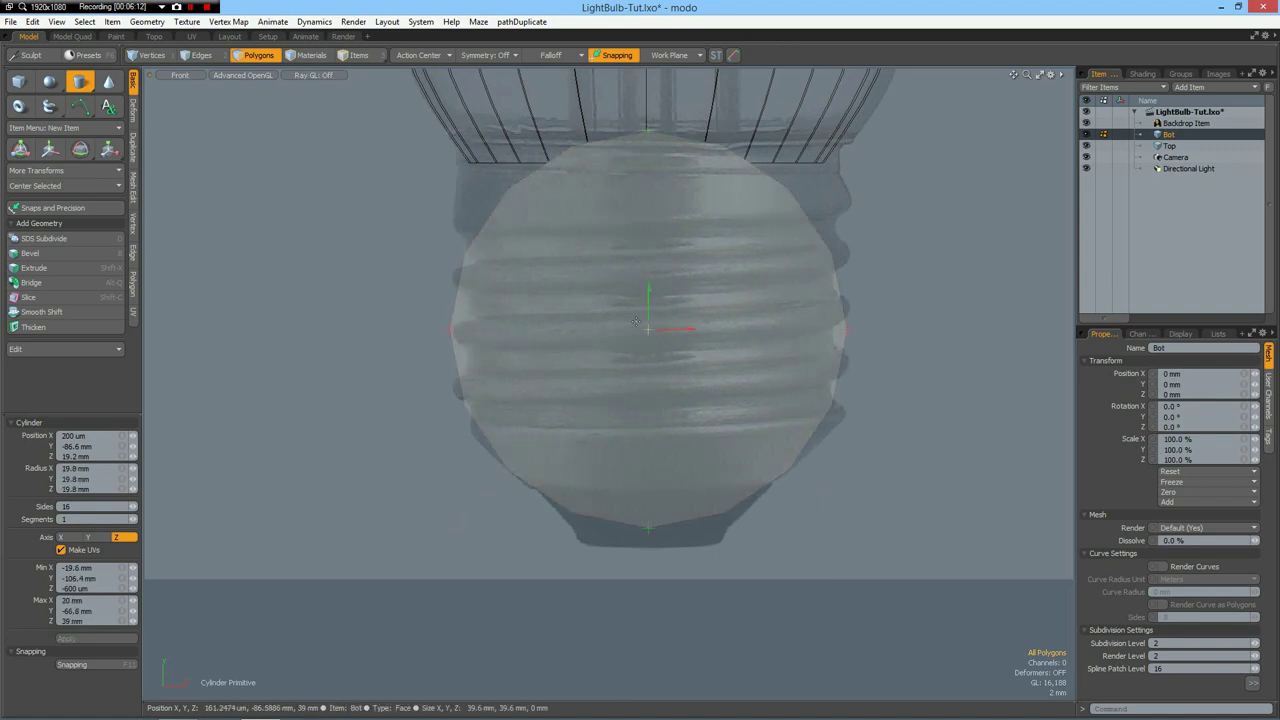
Set the cylinder's X position to 0 and align its axis to Y
{"action": "left_click", "coordinate": [101, 437]}
{"action": "type", "text": "0"}
{"action": "key", "text": "Return"}
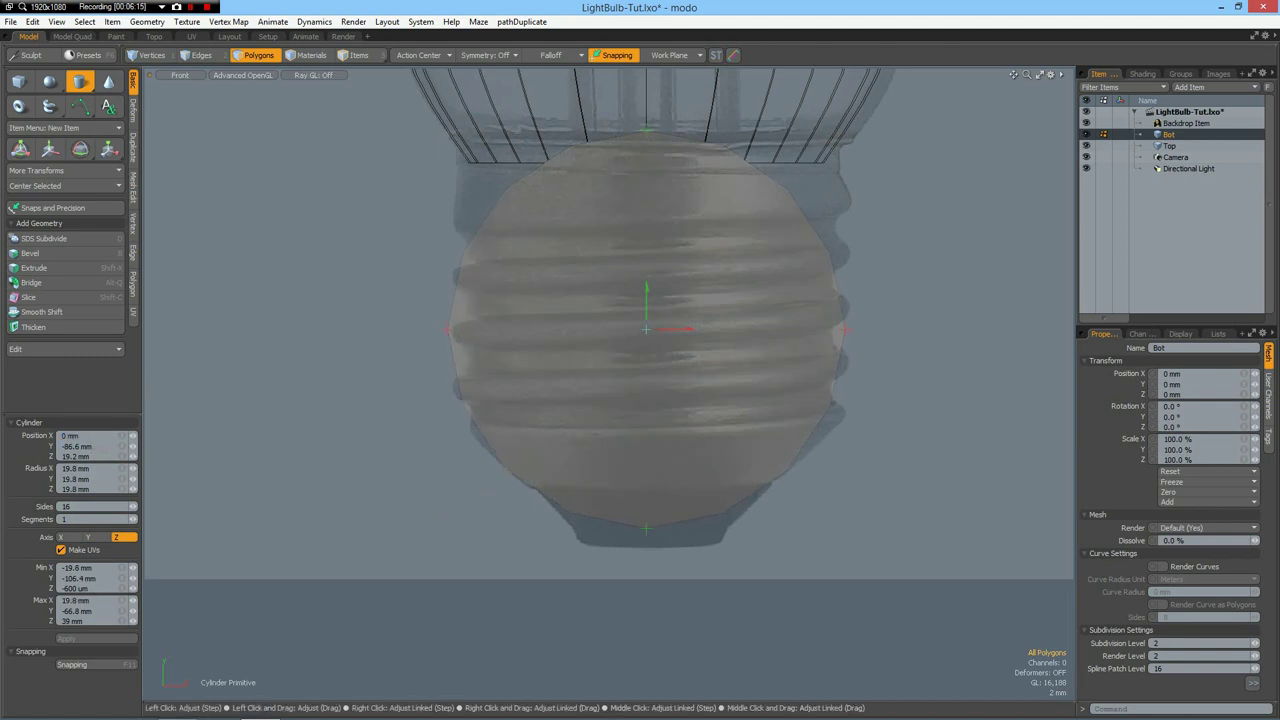
{"action": "left_click", "coordinate": [95, 538]}
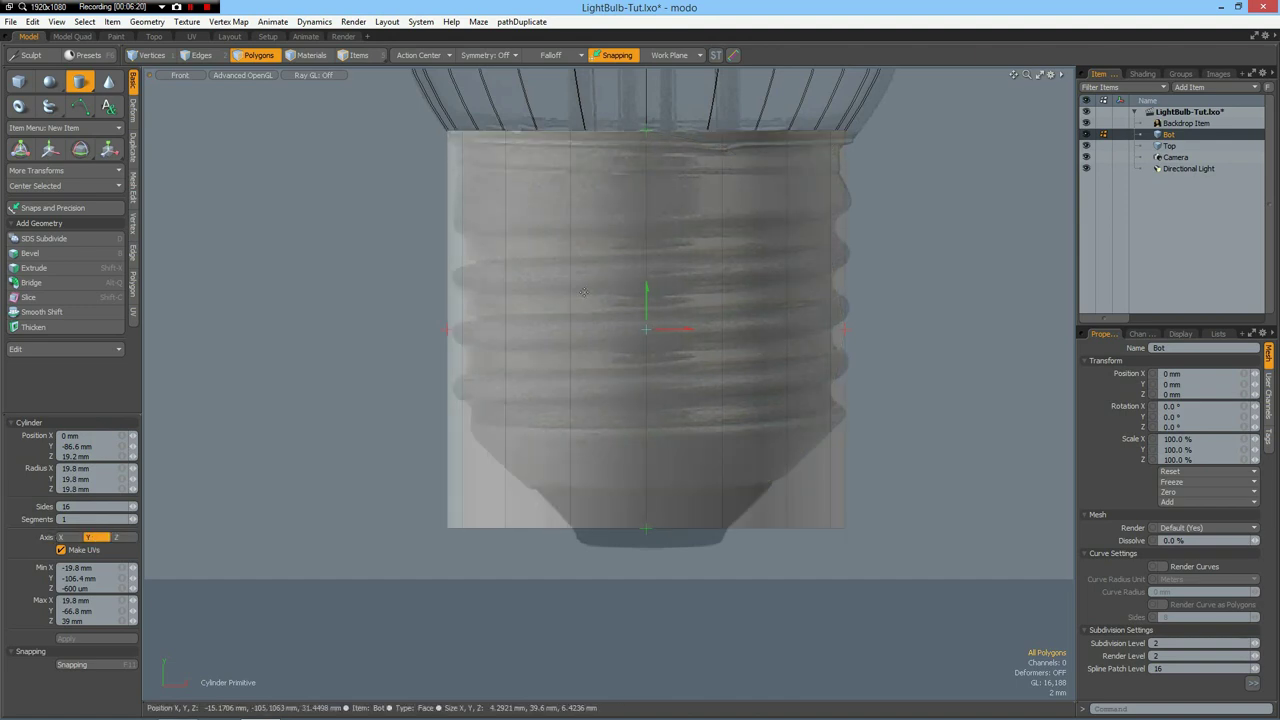
Lower the cylinder to Y -87 mm and extend its bottom end to the reference base tip, making the Y radius about 20.6 mm
{"action": "mouse_move", "coordinate": [649, 298]}
{"action": "left_mouse_down"}
{"action": "mouse_move", "coordinate": [646, 339]}
{"action": "mouse_move", "coordinate": [646, 304]}
{"action": "left_mouse_up"}
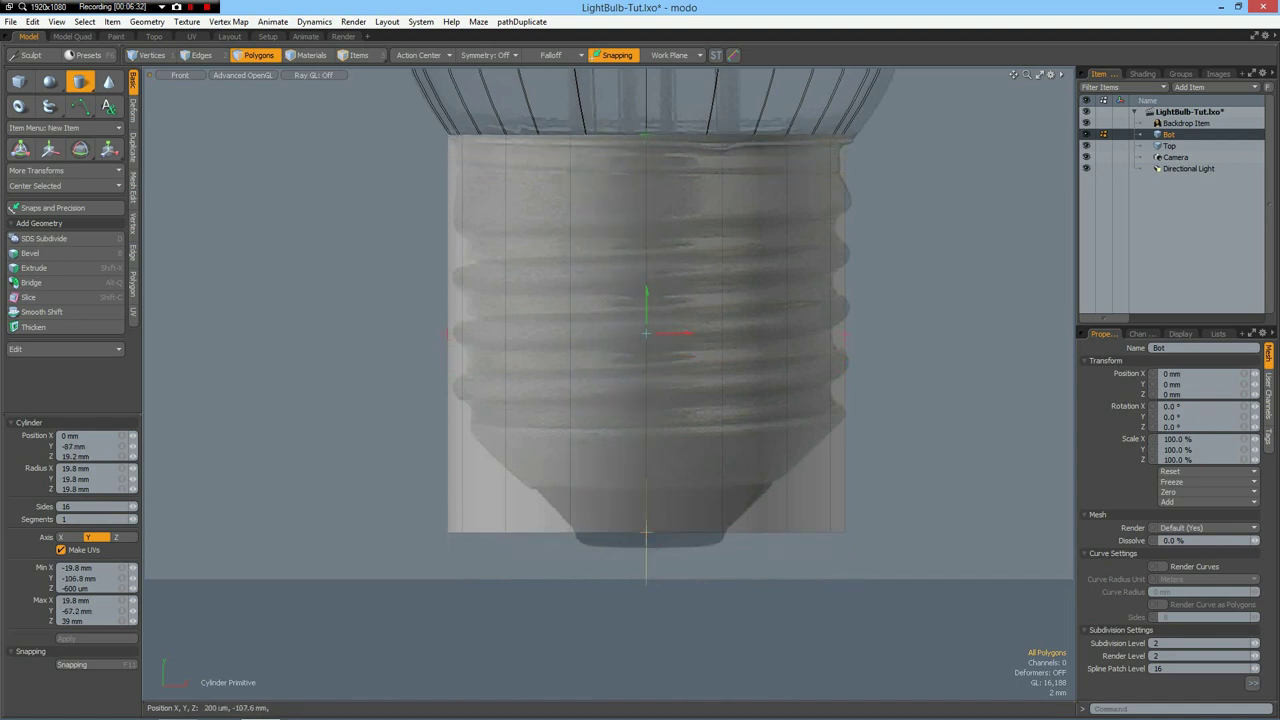
{"action": "left_click_drag", "start_coordinate": [646, 531], "coordinate": [646, 548]}
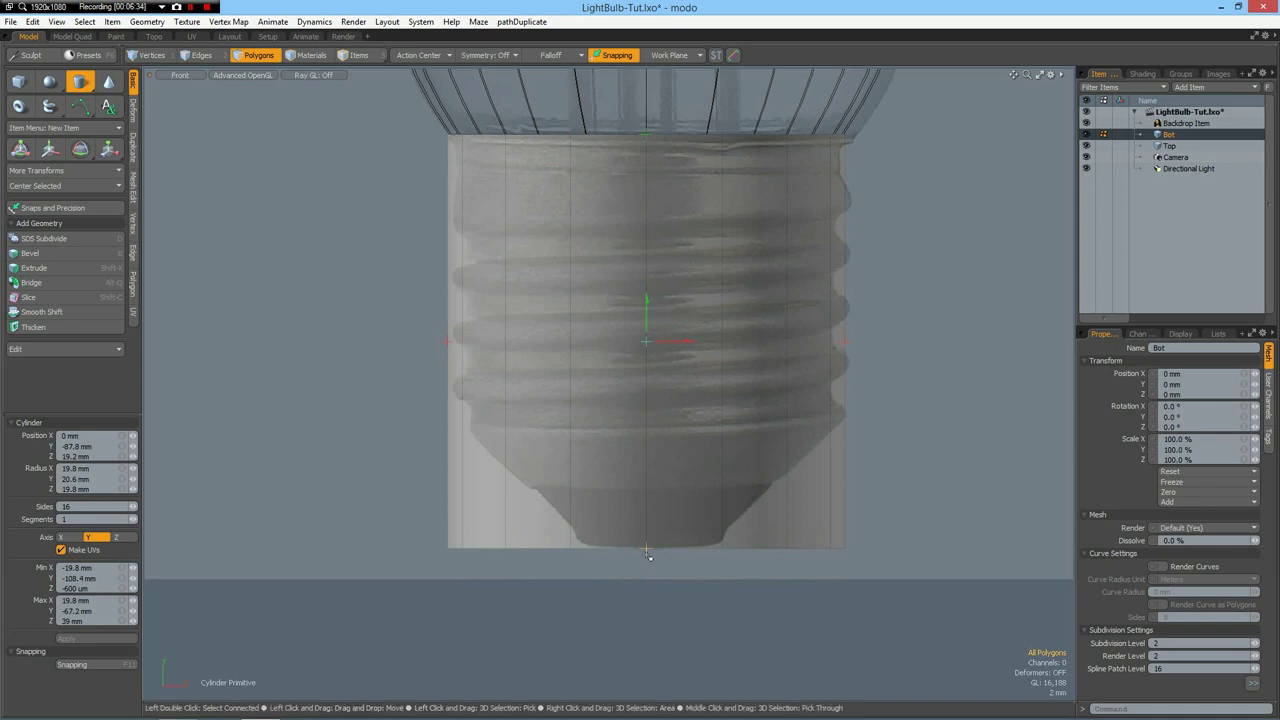
{"action": "key", "text": "space"}
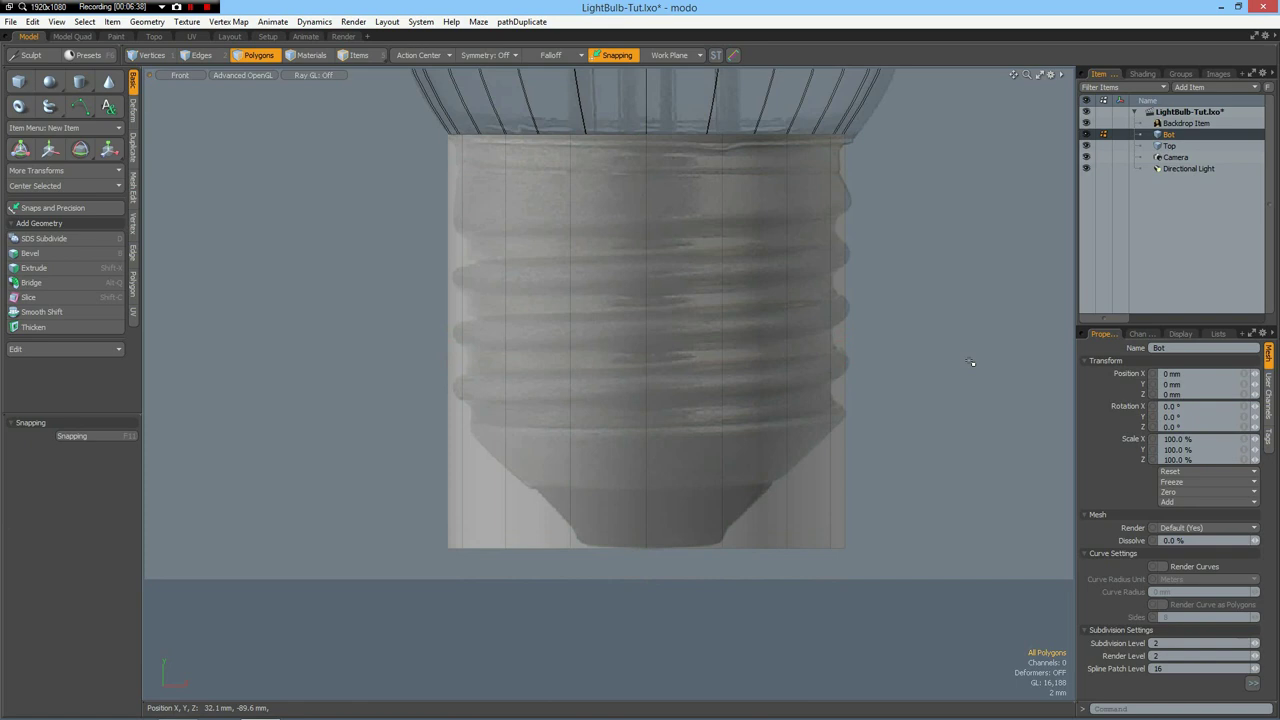
Slice the base cylinder horizontally just under its rim, at the start of the threads and below the last thread
{"action": "key", "text": "ctrl"}
{"action": "key", "text": "shift+c"}
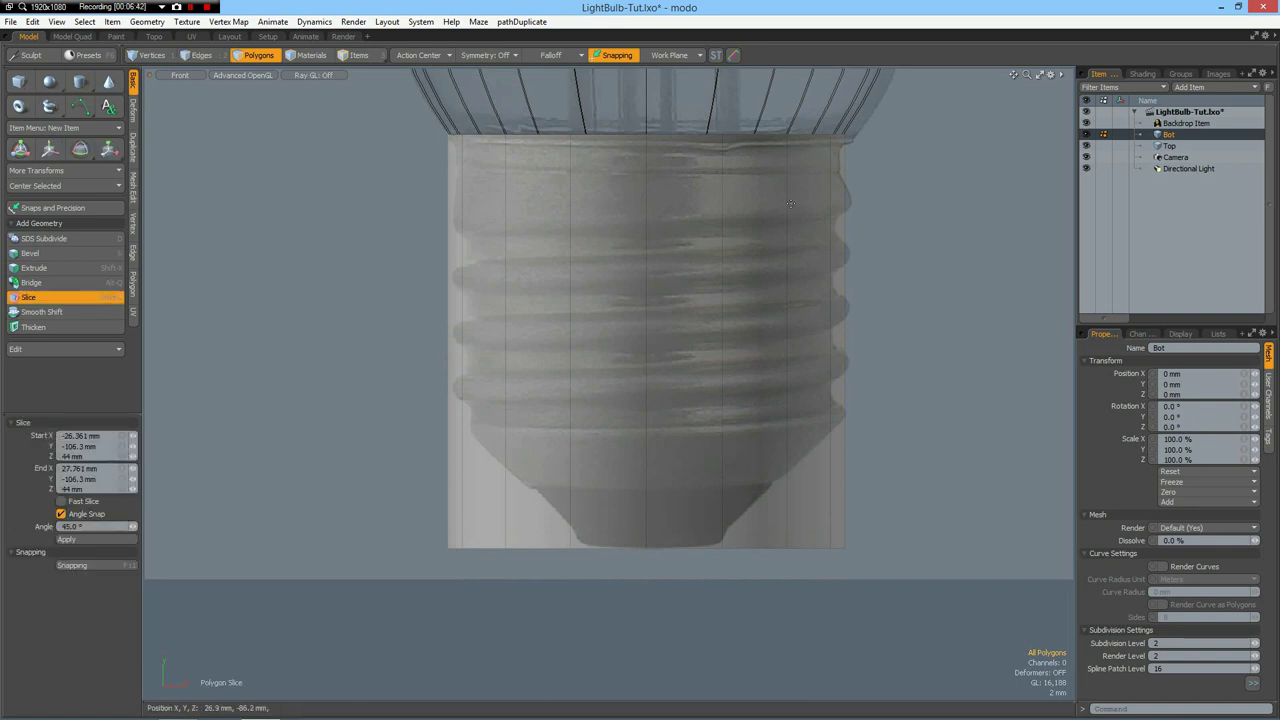
{"action": "left_click", "coordinate": [429, 143]}
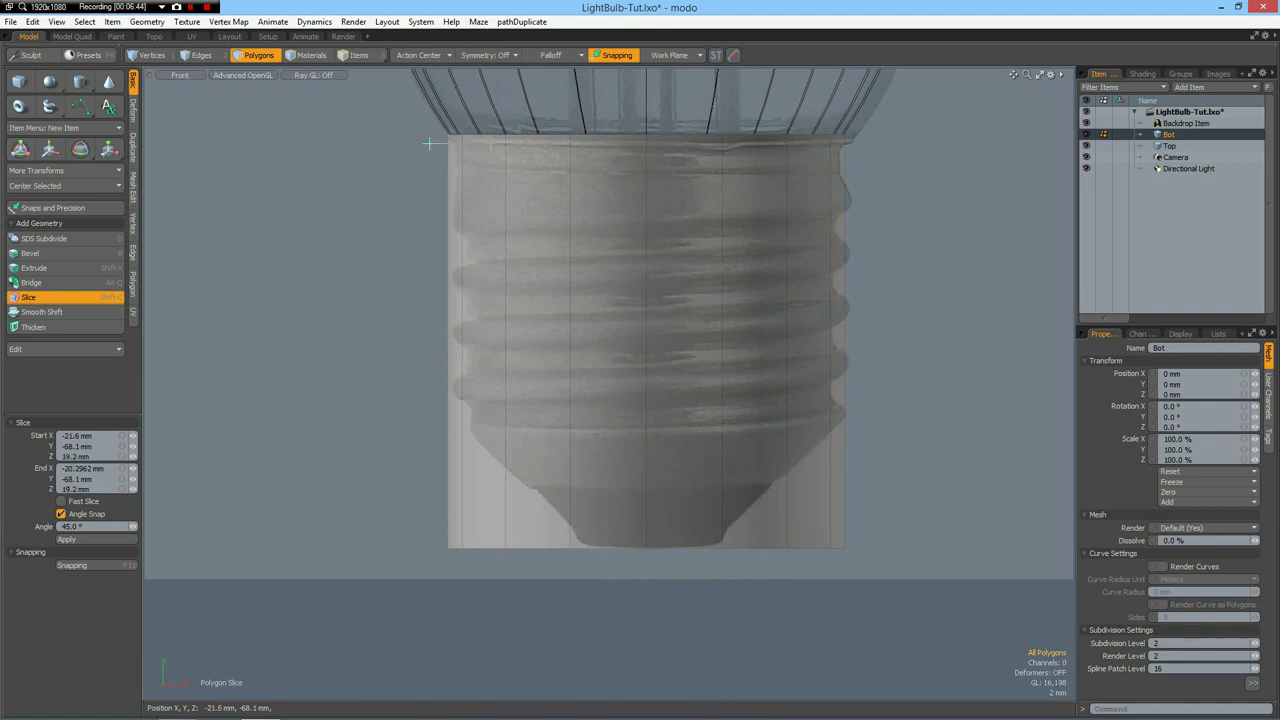
{"action": "left_click_drag", "start_coordinate": [856, 143], "coordinate": [958, 143]}
{"action": "left_click_drag", "start_coordinate": [692, 143], "coordinate": [633, 424]}
{"action": "key", "text": "space"}
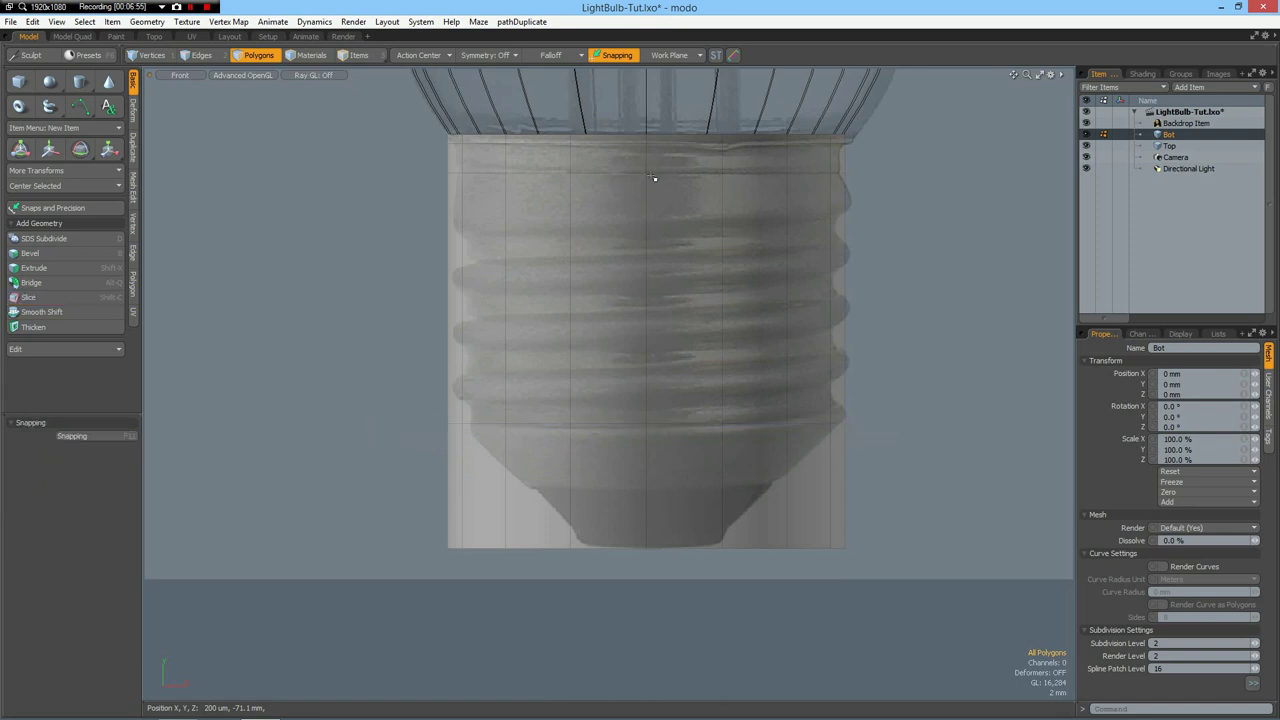
Scale the base cylinder's bottom cap polygon uniformly to 29% to taper the lower section toward the tip
{"action": "right_click_drag", "start_coordinate": [422, 526], "coordinate": [1020, 586]}
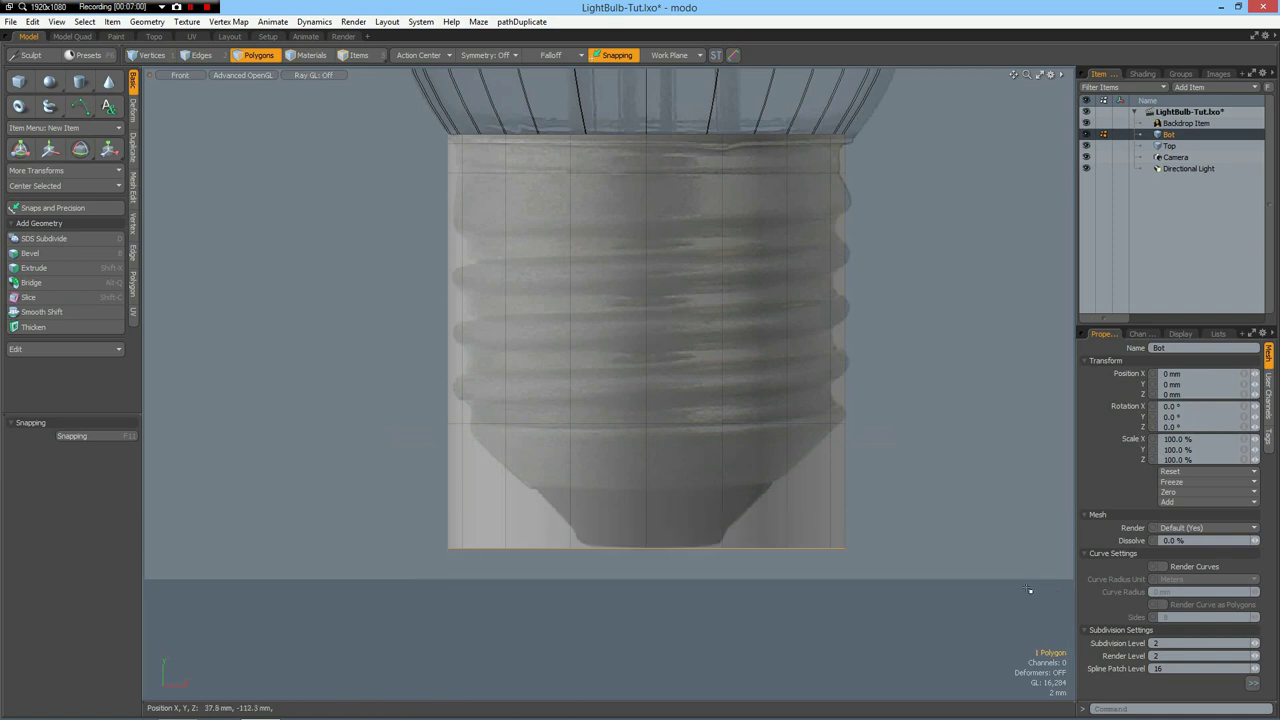
{"action": "key", "text": "r"}
{"action": "left_click_drag", "start_coordinate": [648, 546], "coordinate": [601, 546]}
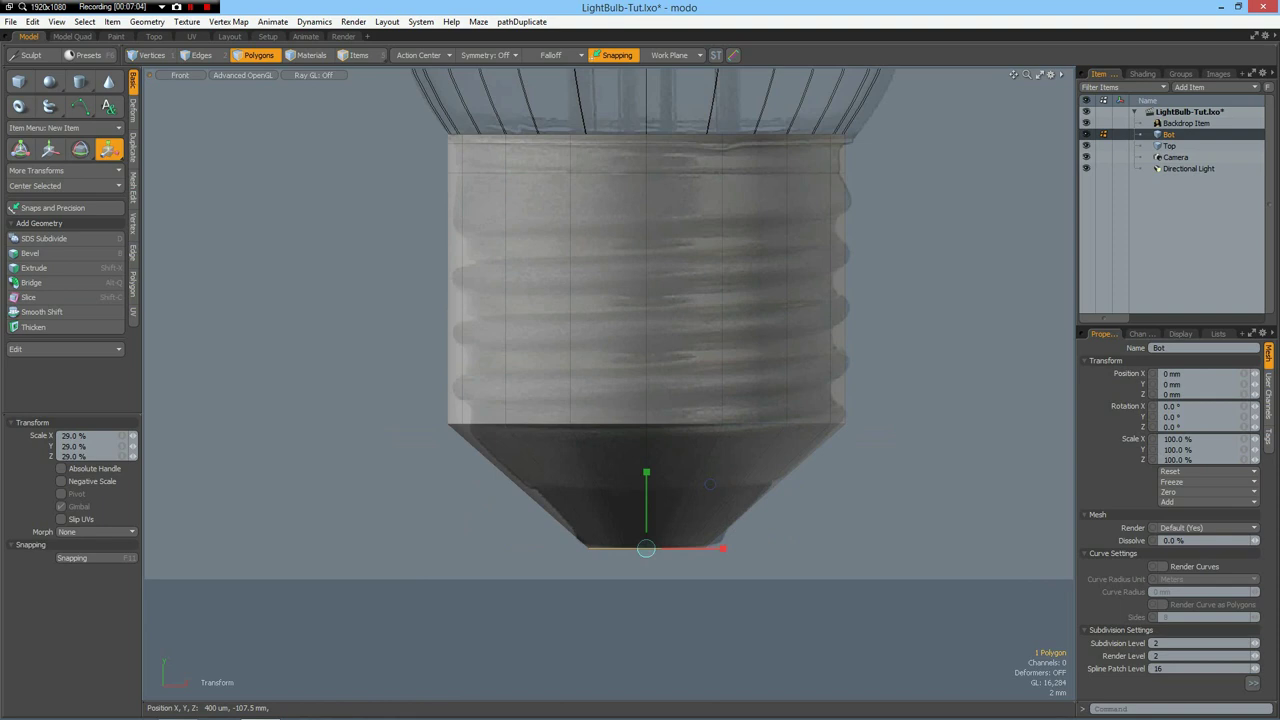
{"action": "key", "text": "space"}
{"action": "left_click", "coordinate": [810, 541]}
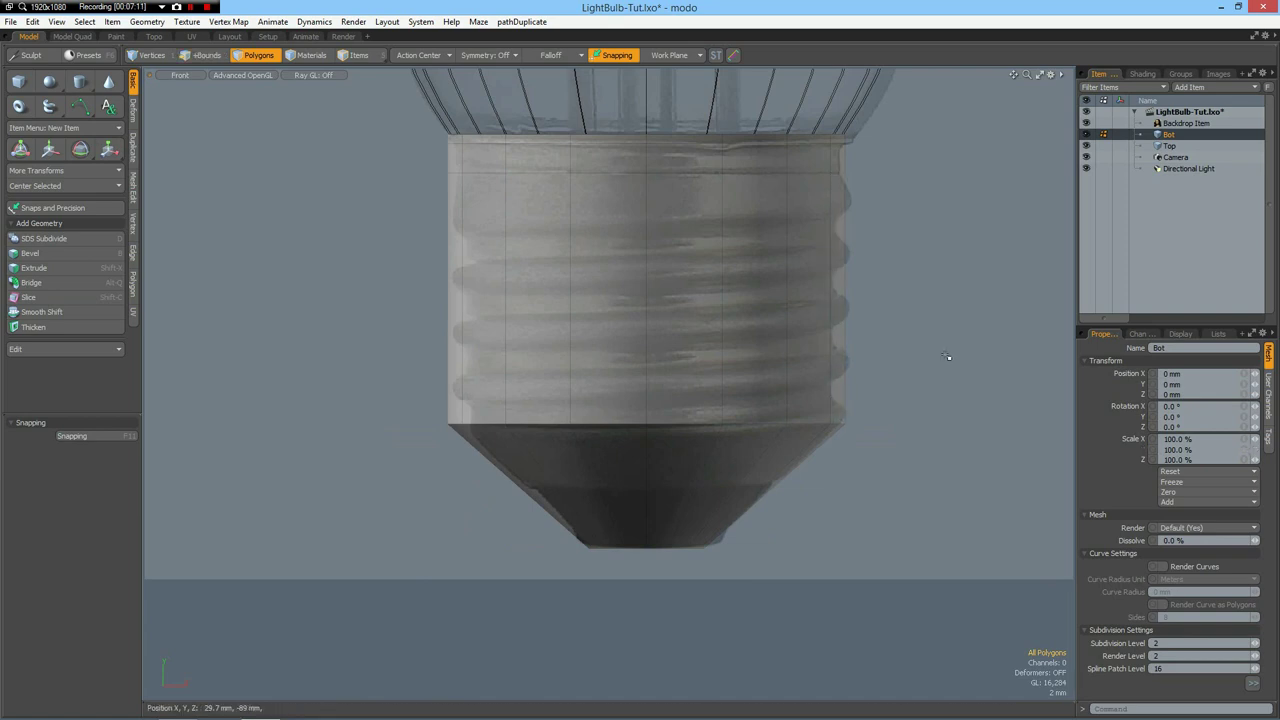
With snapping off, slice the base at a slight upward slant along the lowest thread and again in parallel at the top thread
{"action": "key", "text": "shift+c"}
{"action": "left_click", "coordinate": [608, 55]}
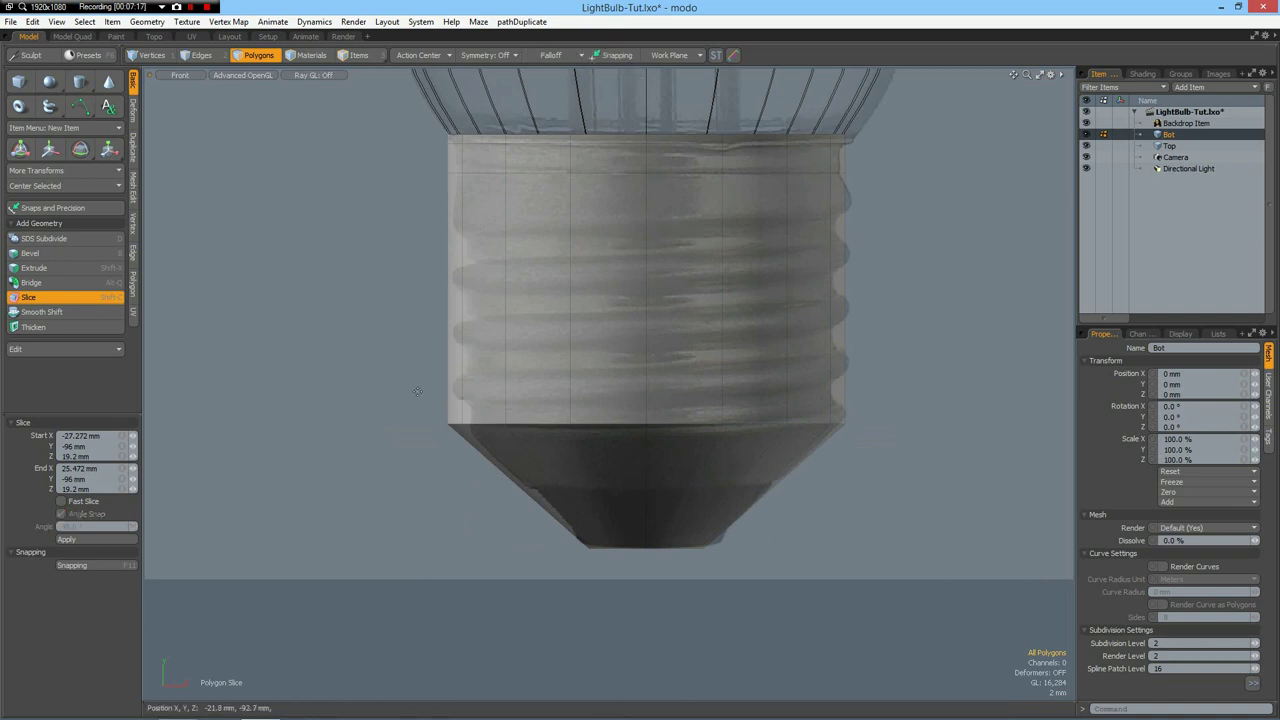
{"action": "left_click_drag", "start_coordinate": [409, 391], "coordinate": [469, 392]}
{"action": "left_click_drag", "start_coordinate": [831, 372], "coordinate": [1015, 351]}
{"action": "left_click_drag", "start_coordinate": [407, 392], "coordinate": [398, 395]}
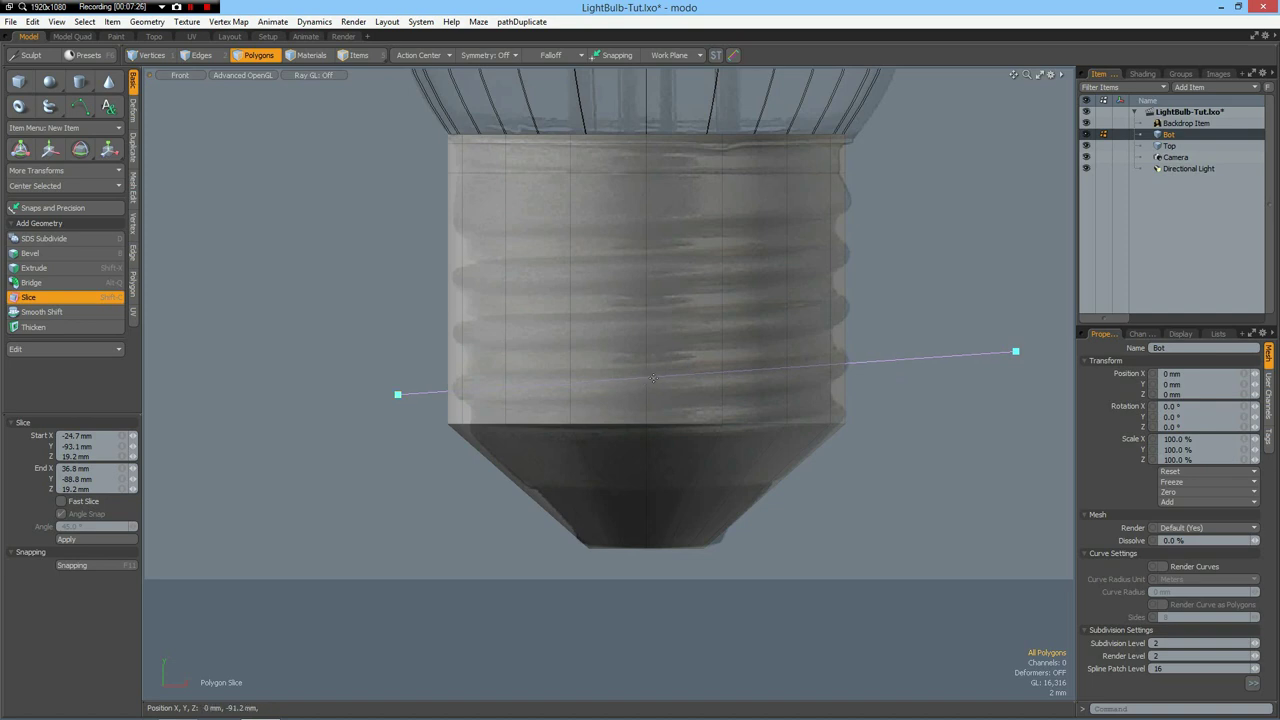
{"action": "left_click_drag", "start_coordinate": [650, 379], "coordinate": [596, 218]}
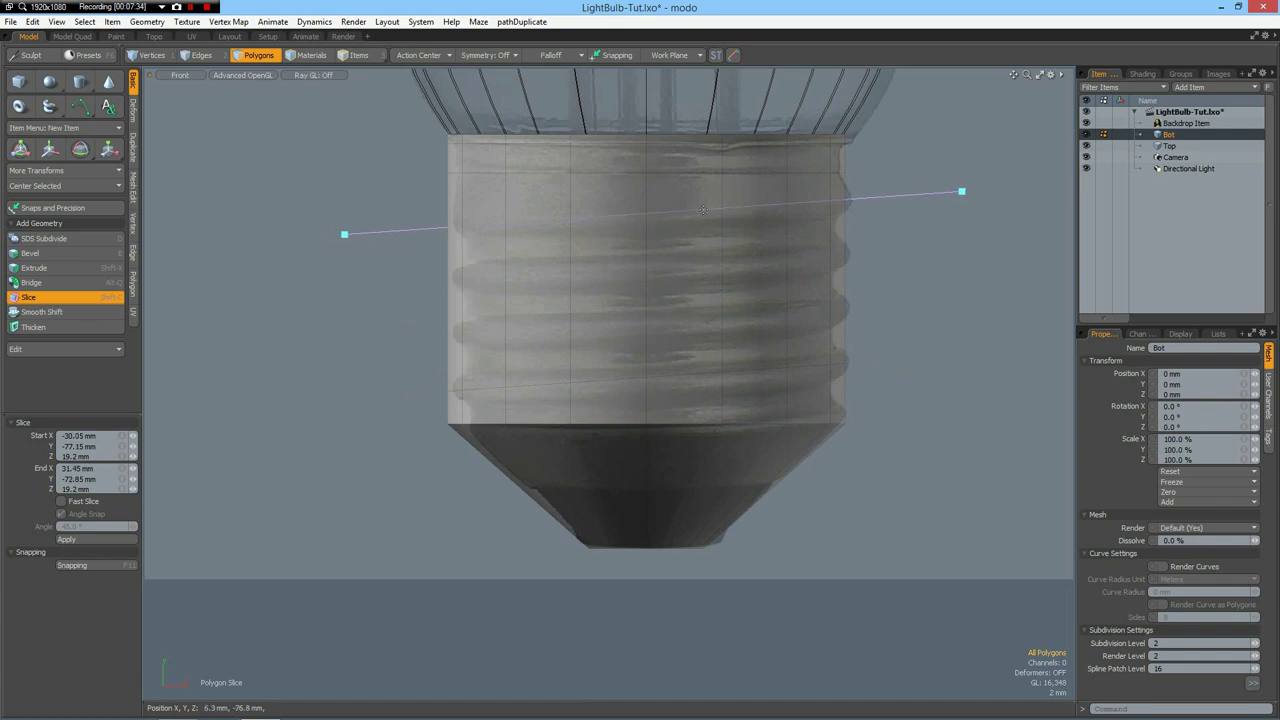
Add a third, flatter slanted slice just below the lowest thread, running from about Y -95 mm to Y -92.6 mm
{"action": "left_click_drag", "start_coordinate": [703, 210], "coordinate": [732, 401]}
{"action": "left_click_drag", "start_coordinate": [370, 424], "coordinate": [371, 414]}
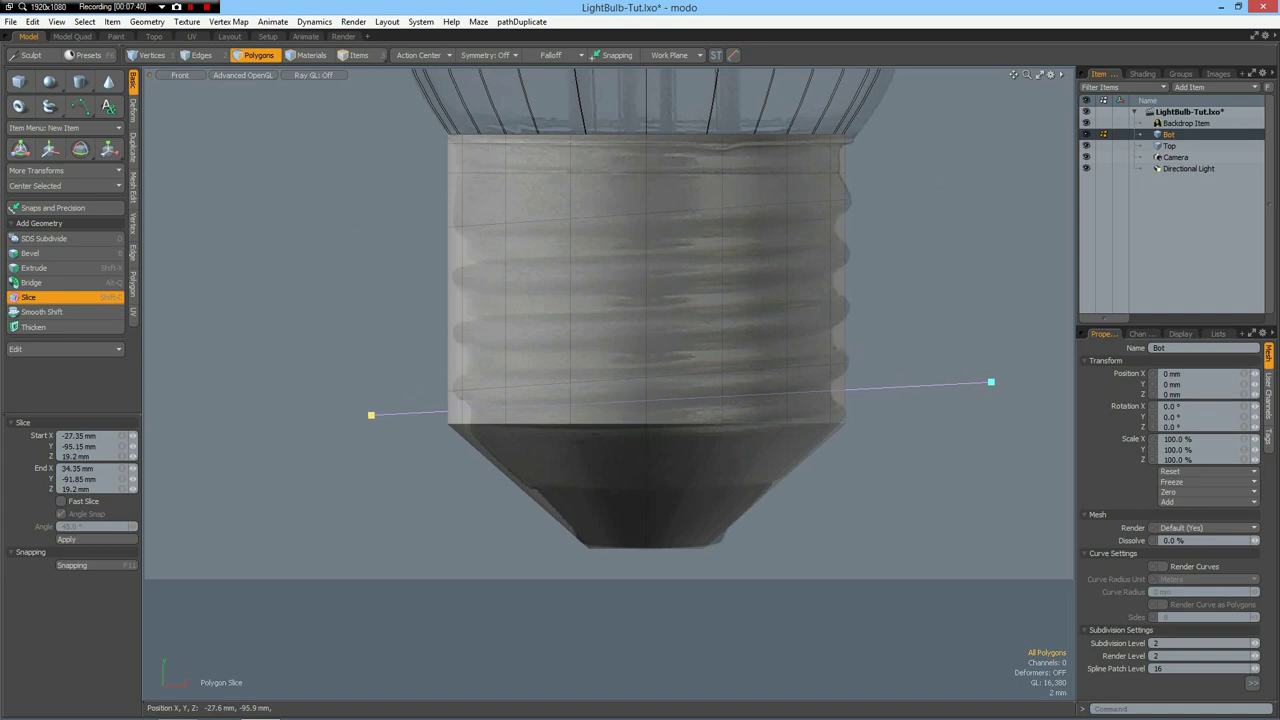
{"action": "left_click_drag", "start_coordinate": [990, 382], "coordinate": [987, 390]}
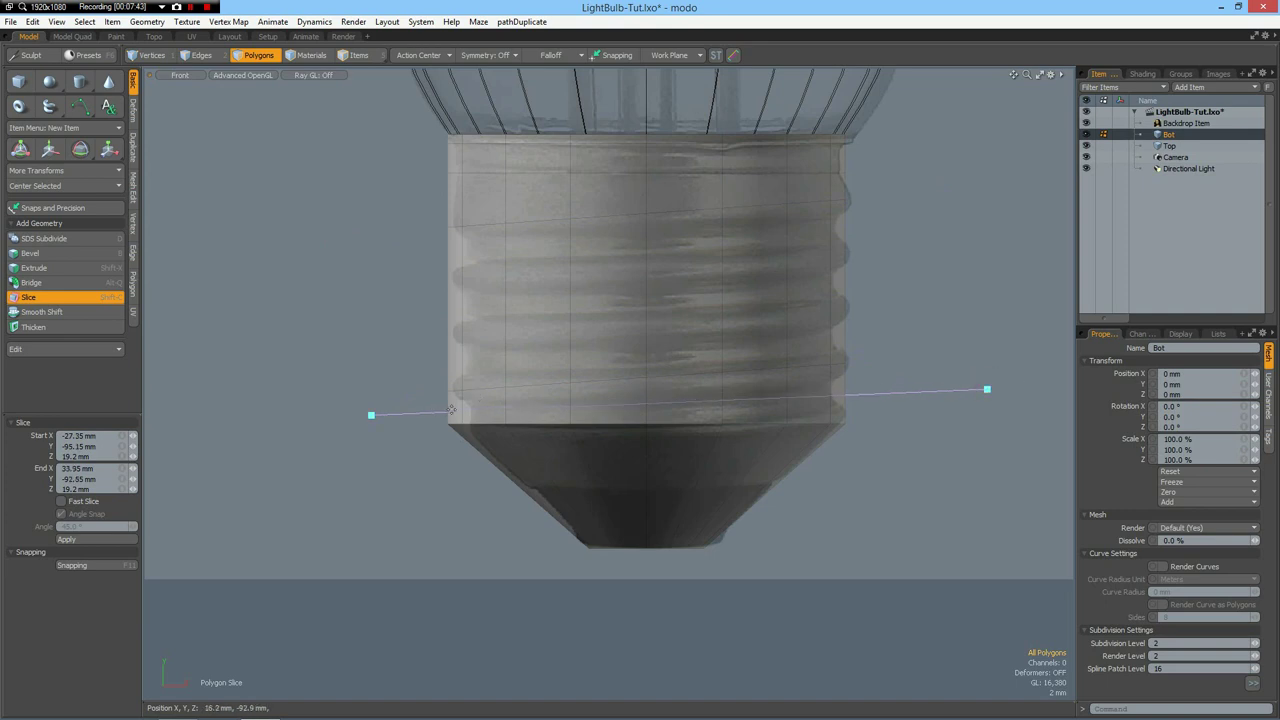
{"action": "left_click", "coordinate": [371, 415]}
{"action": "left_click_drag", "start_coordinate": [371, 415], "coordinate": [372, 413]}
{"action": "key", "text": "space"}
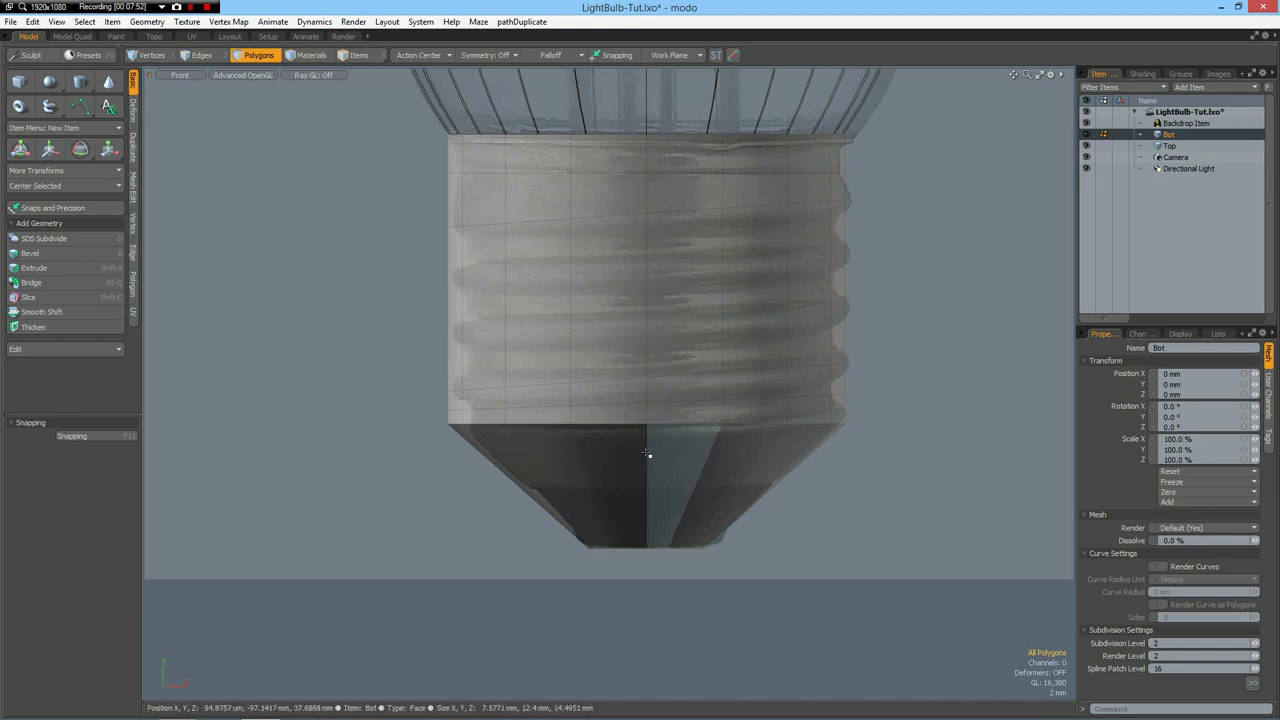
Scale the horizontal edge loop at the top of the tapered section to 93.5%
{"action": "key", "text": "2"}
{"action": "double_click", "coordinate": [665, 425]}
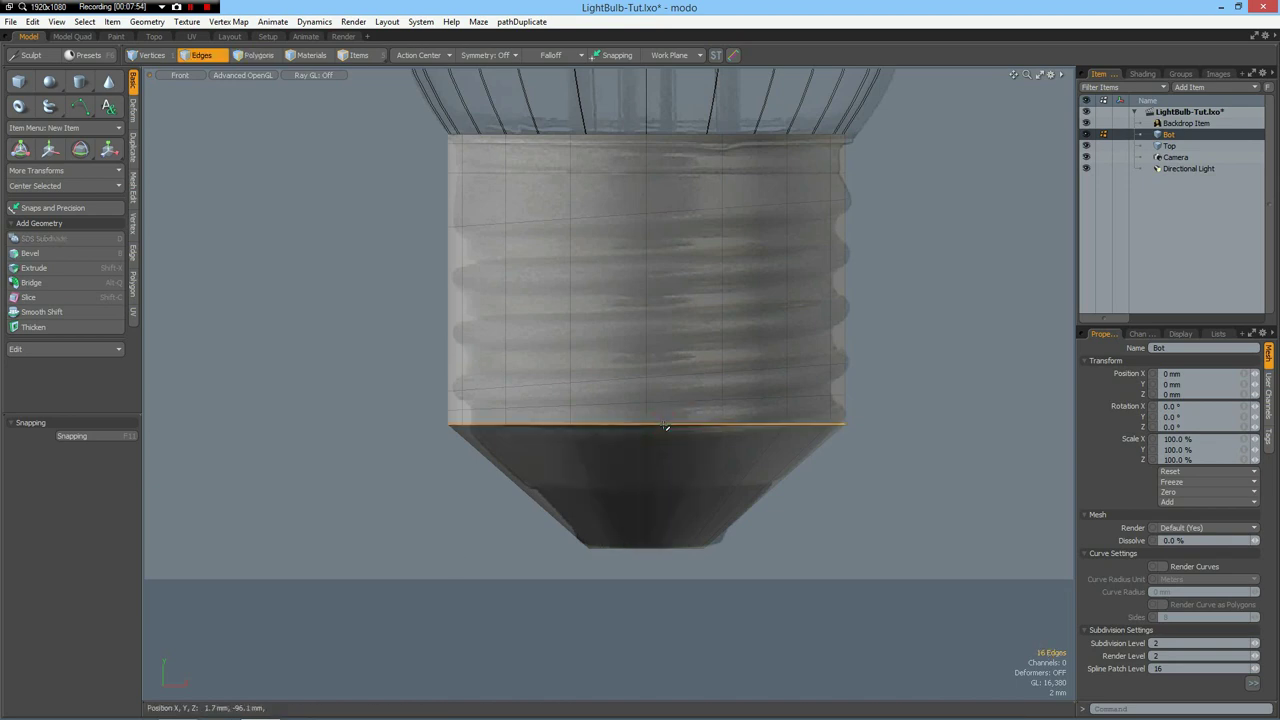
{"action": "key", "text": "r"}
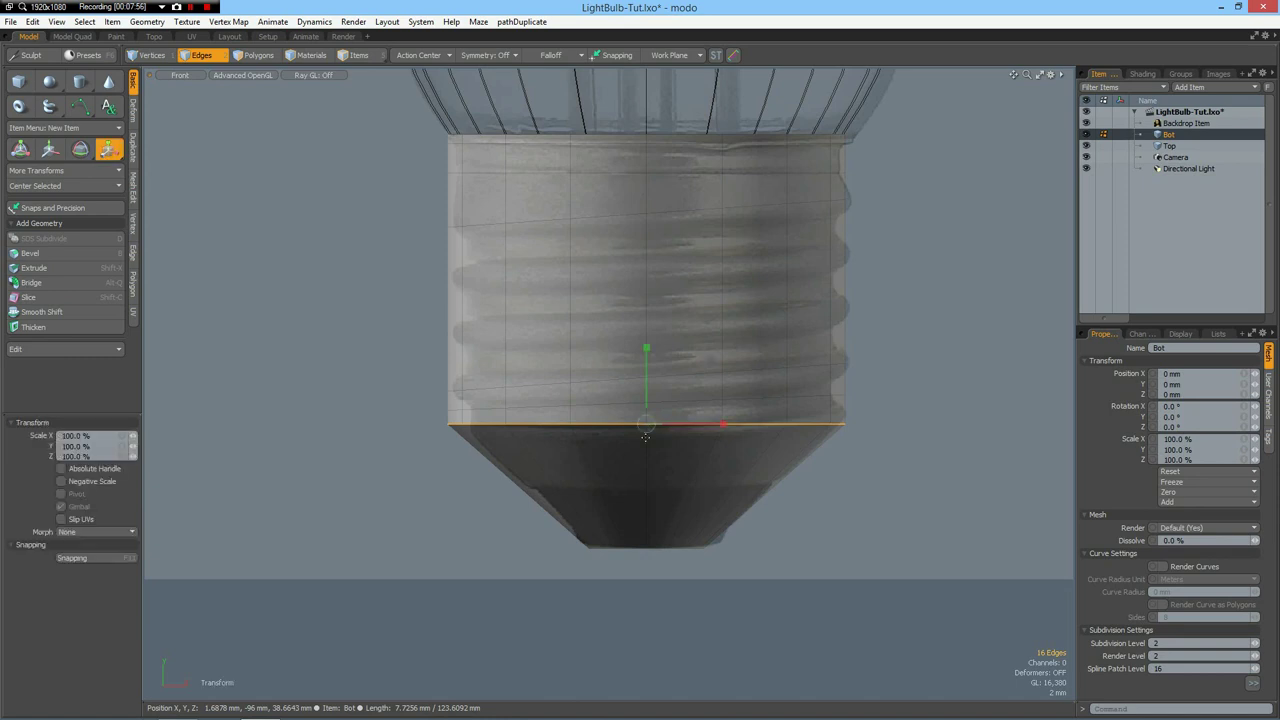
{"action": "left_click_drag", "start_coordinate": [648, 421], "coordinate": [640, 424]}
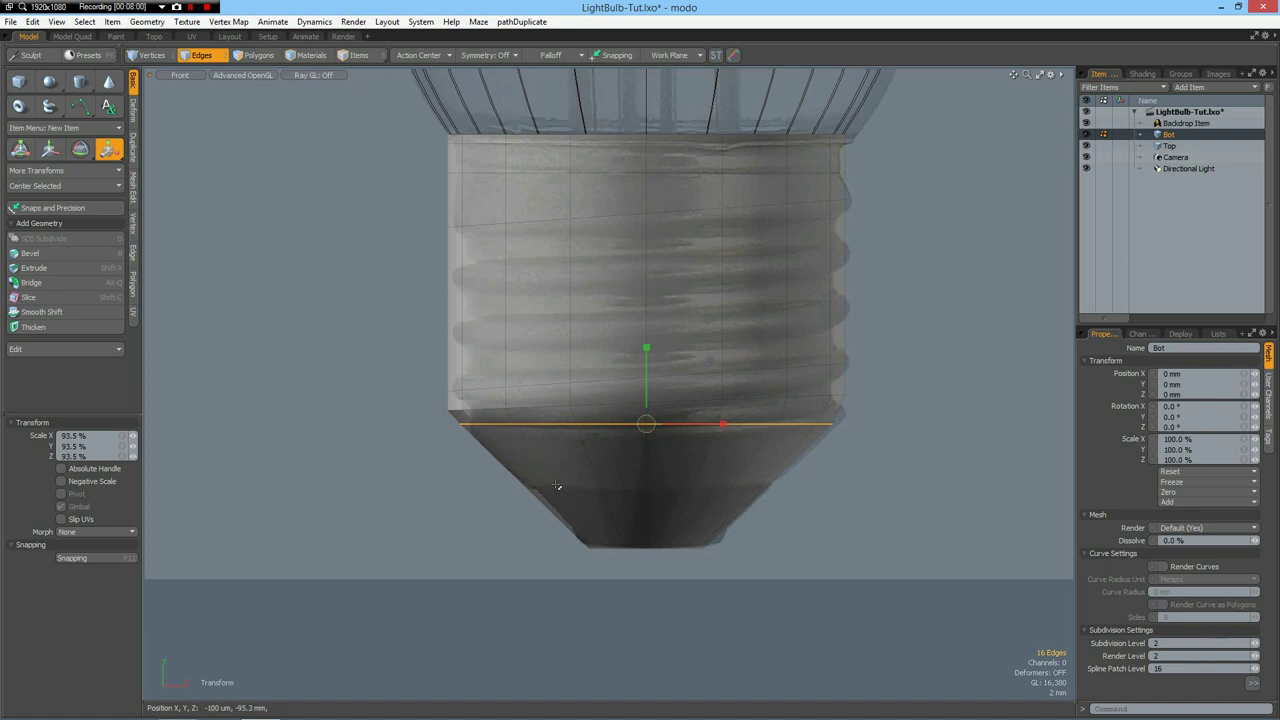
{"action": "key", "text": "space"}
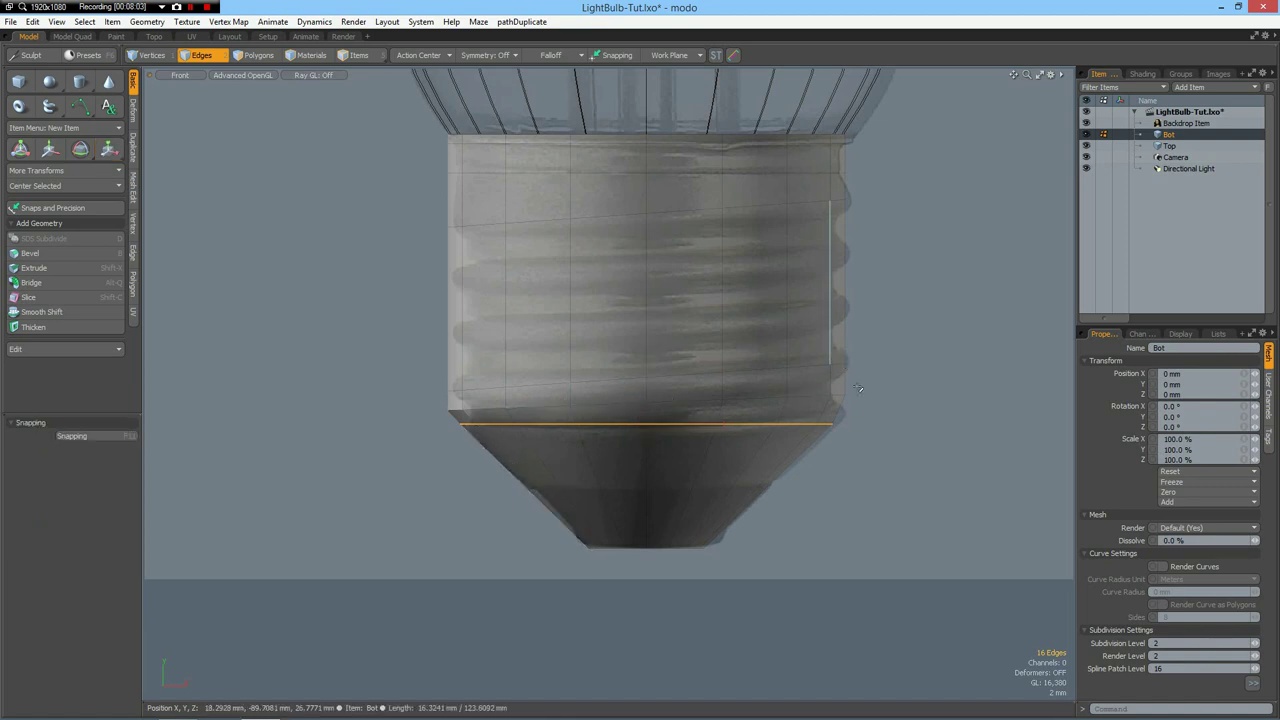
Scale the lowest slanted edge loop inward to about 92% to form the bottom thread groove
{"action": "left_click", "coordinate": [676, 401]}
{"action": "key", "text": "r"}
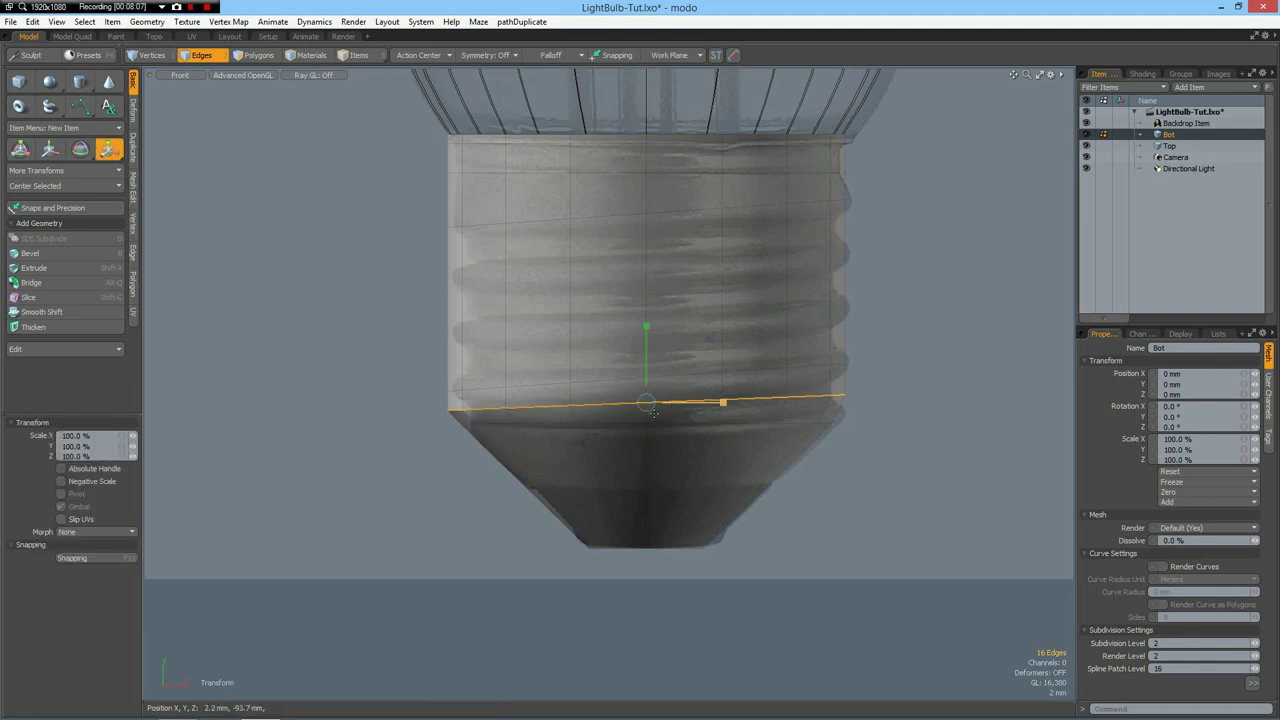
{"action": "left_click_drag", "start_coordinate": [646, 401], "coordinate": [630, 401]}
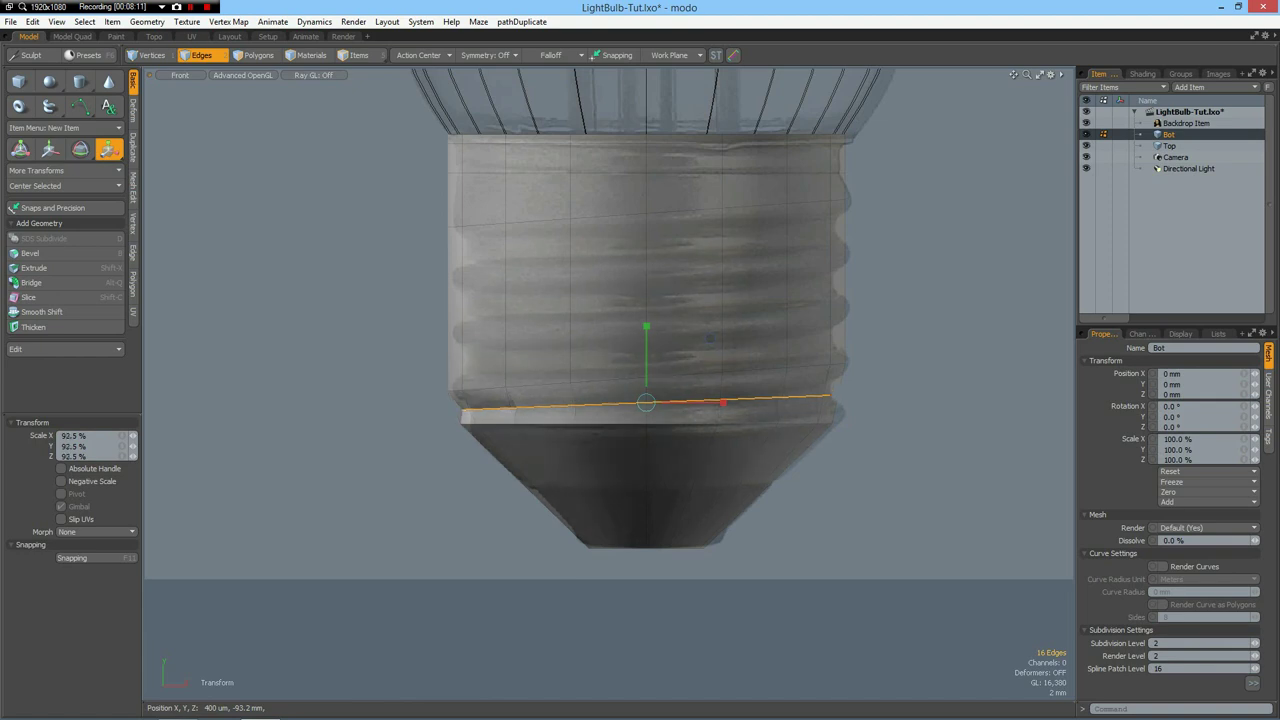
{"action": "left_click_drag", "start_coordinate": [630, 401], "coordinate": [626, 401]}
{"action": "key", "text": "space"}
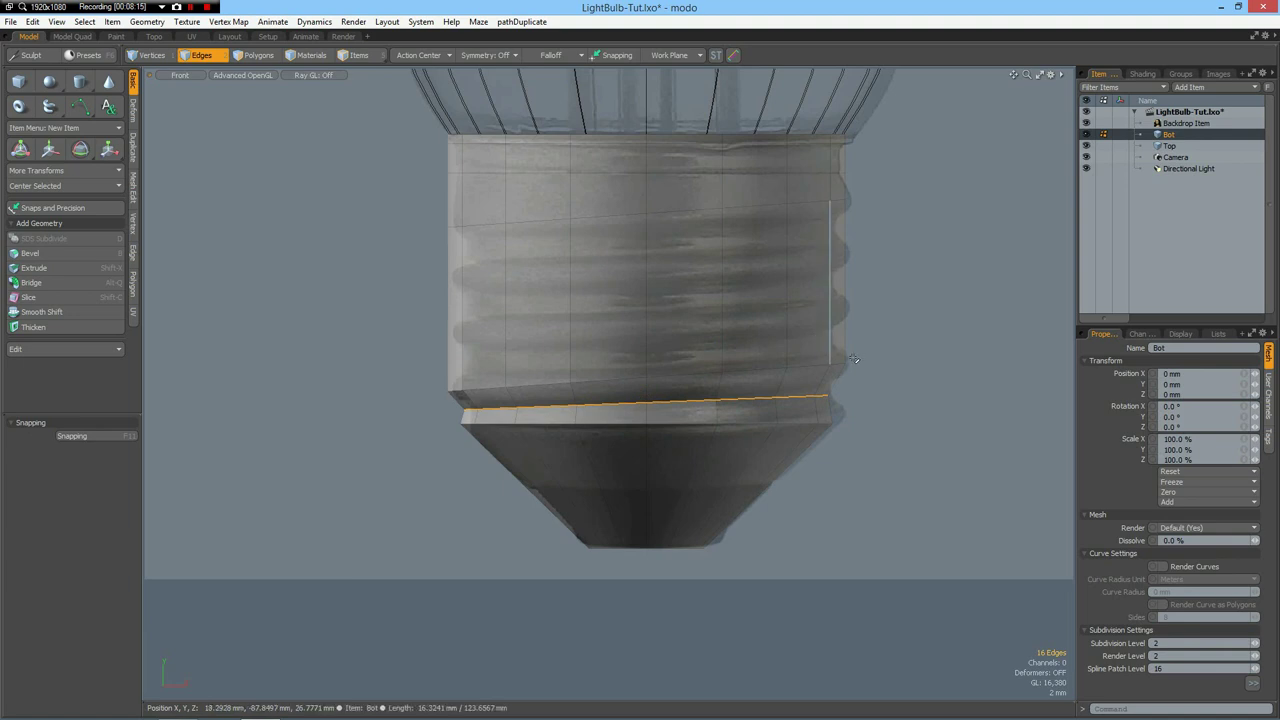
Loop slice the tall band between the upper and lower slanted cuts with 5 uniform loops
{"action": "left_click", "coordinate": [832, 250]}
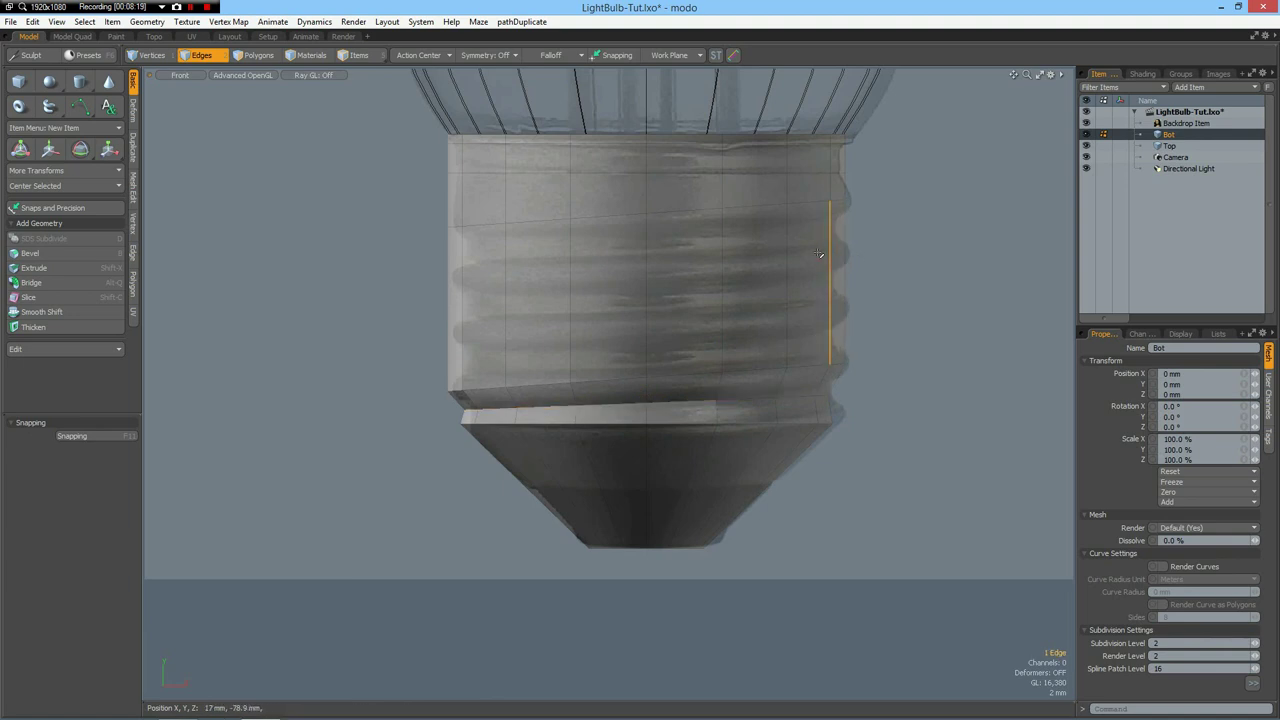
{"action": "key", "text": "alt+c"}
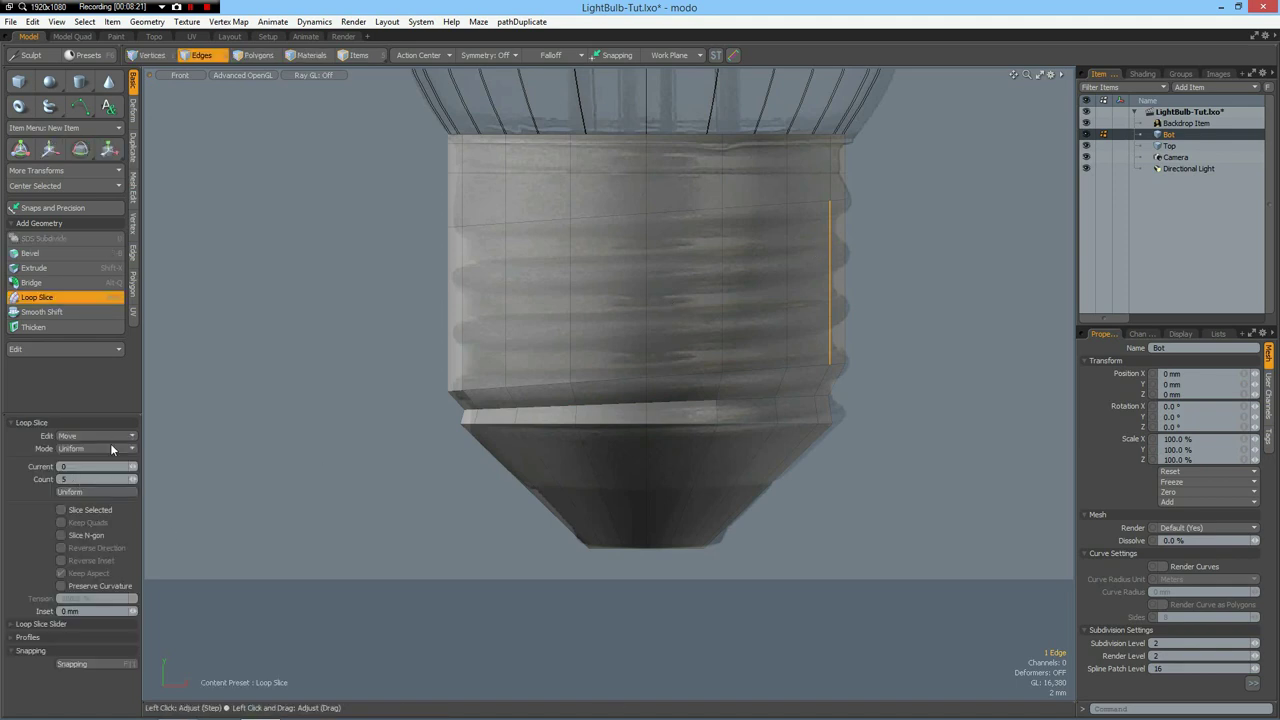
{"action": "left_click", "coordinate": [380, 302]}
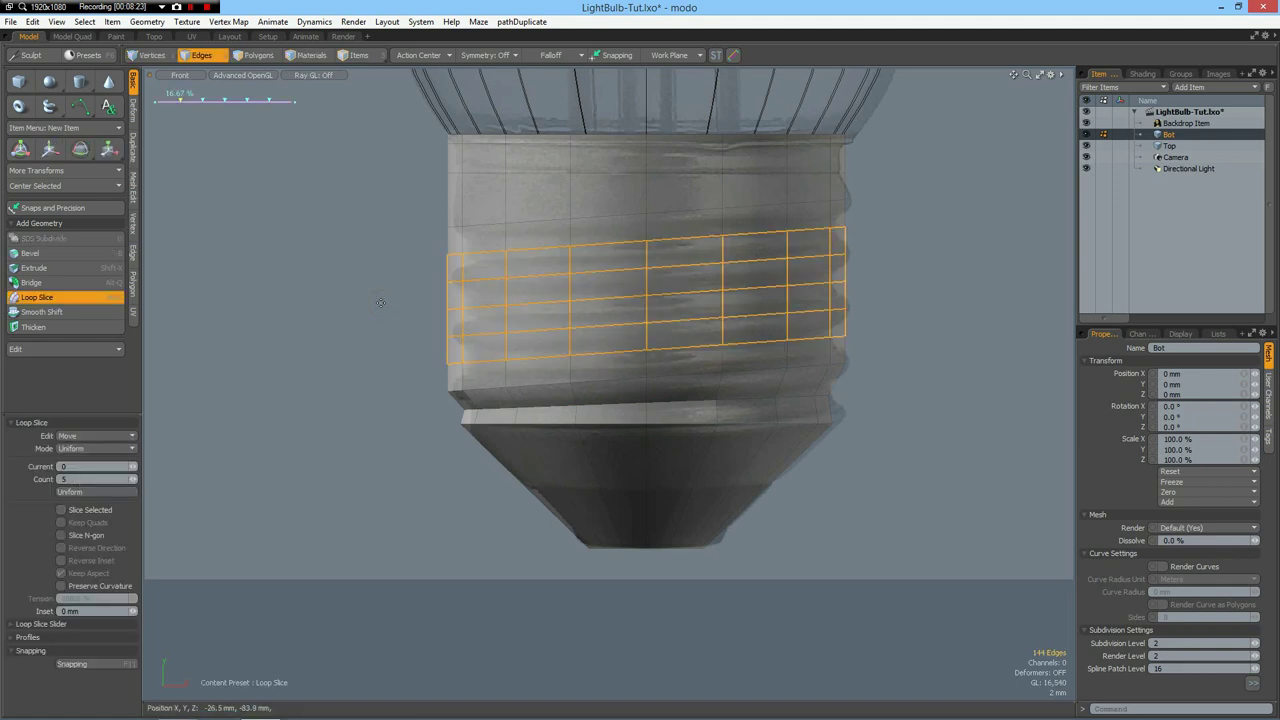
{"action": "key", "text": "space"}
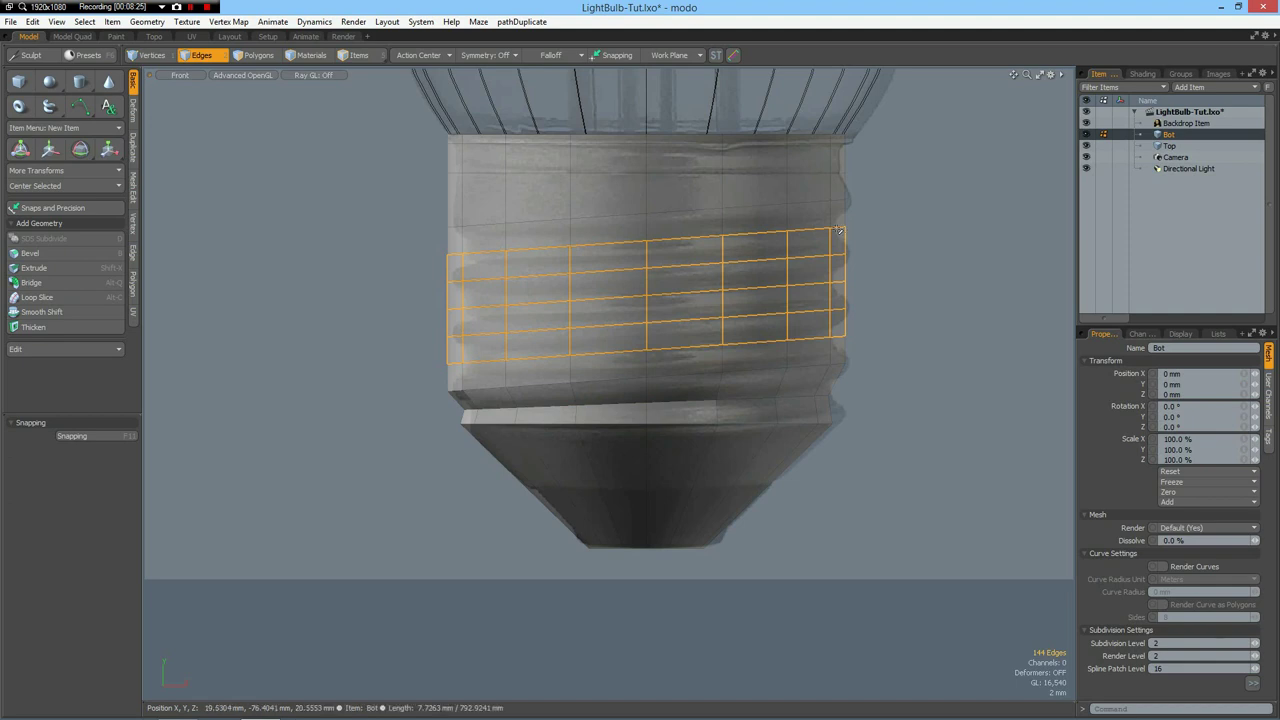
Scale the first, third and fifth of the new slanted edge loops together to 85% to carve the thread grooves
{"action": "left_click", "coordinate": [838, 230]}
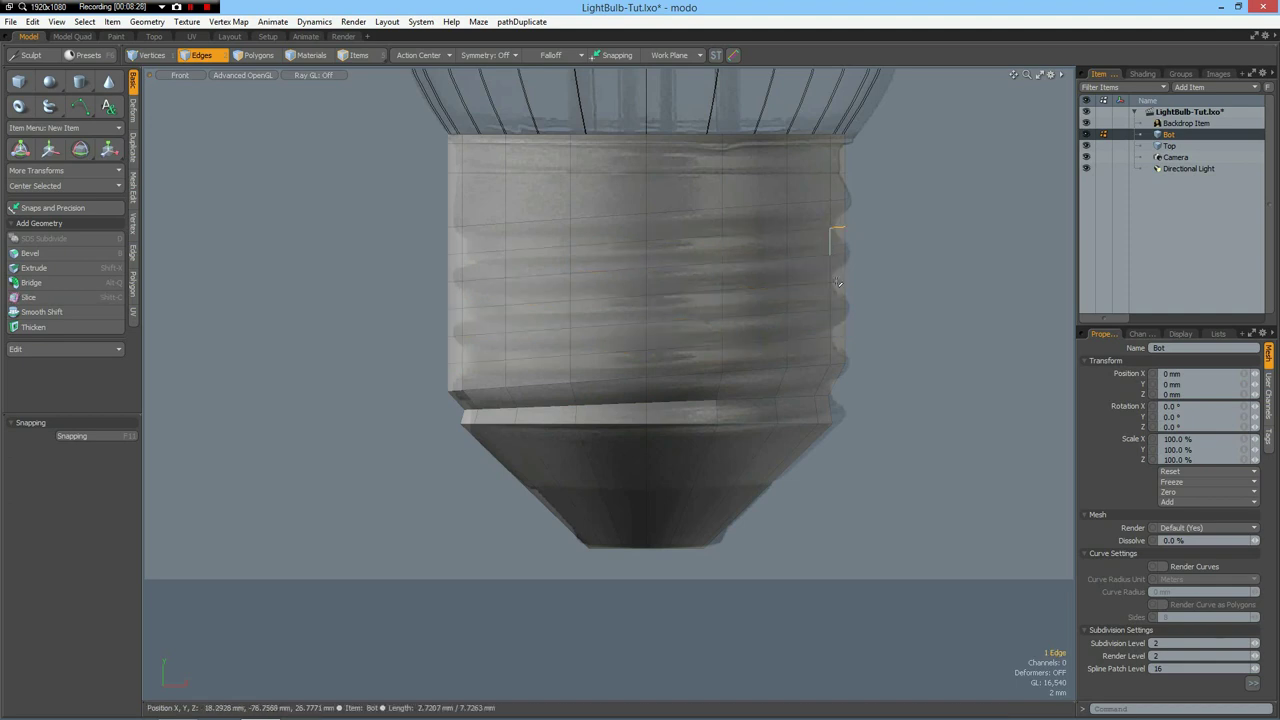
{"action": "left_click", "coordinate": [838, 284], "text": "shift"}
{"action": "key", "text": "2"}
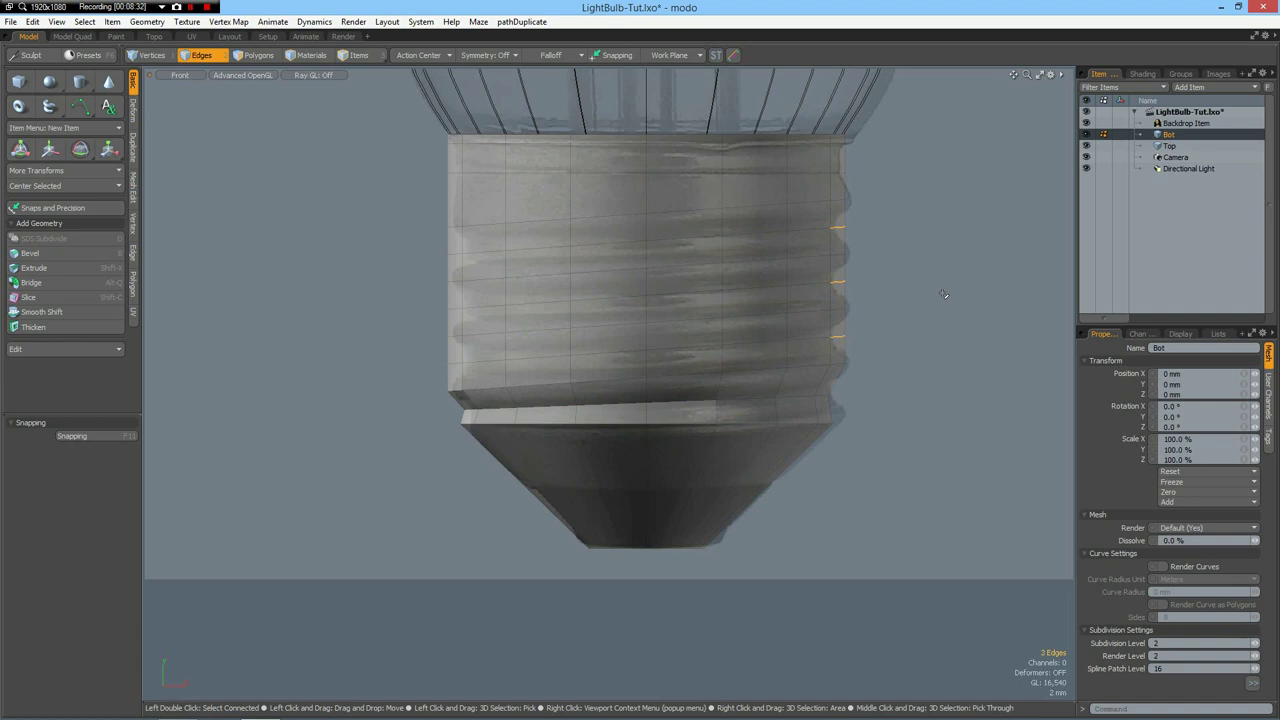
{"action": "key", "text": "l"}
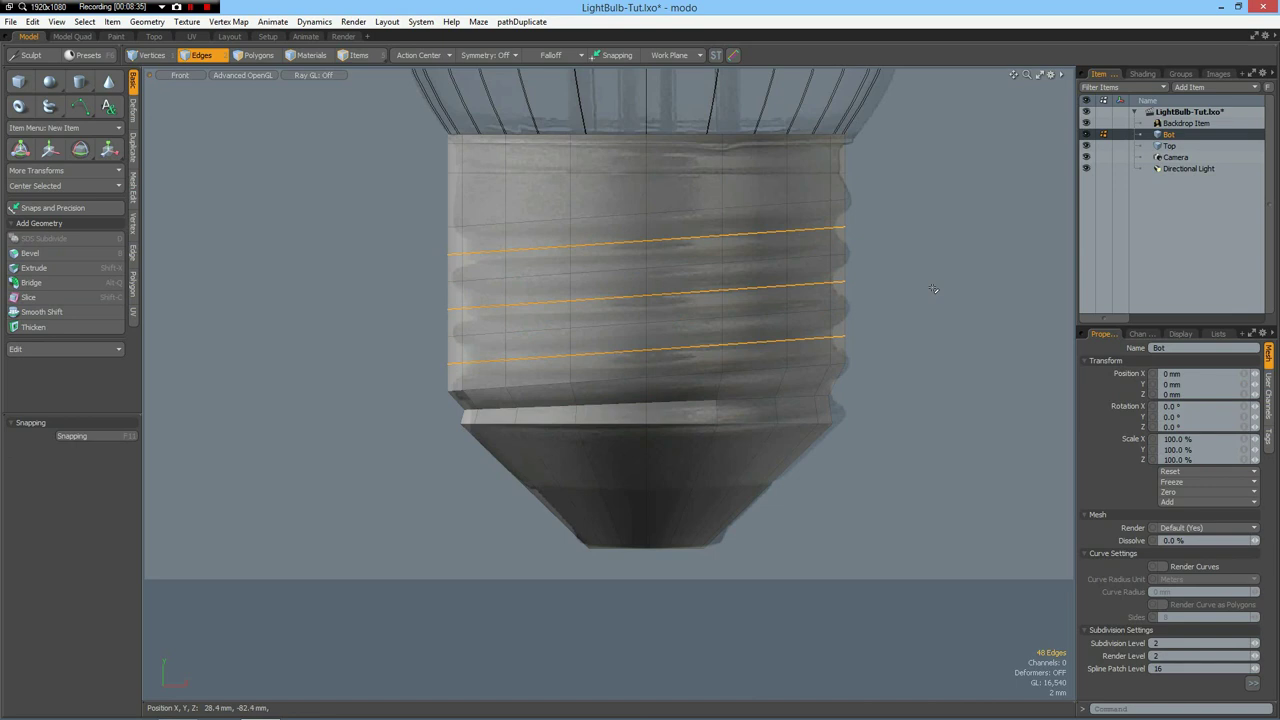
{"action": "key", "text": "r"}
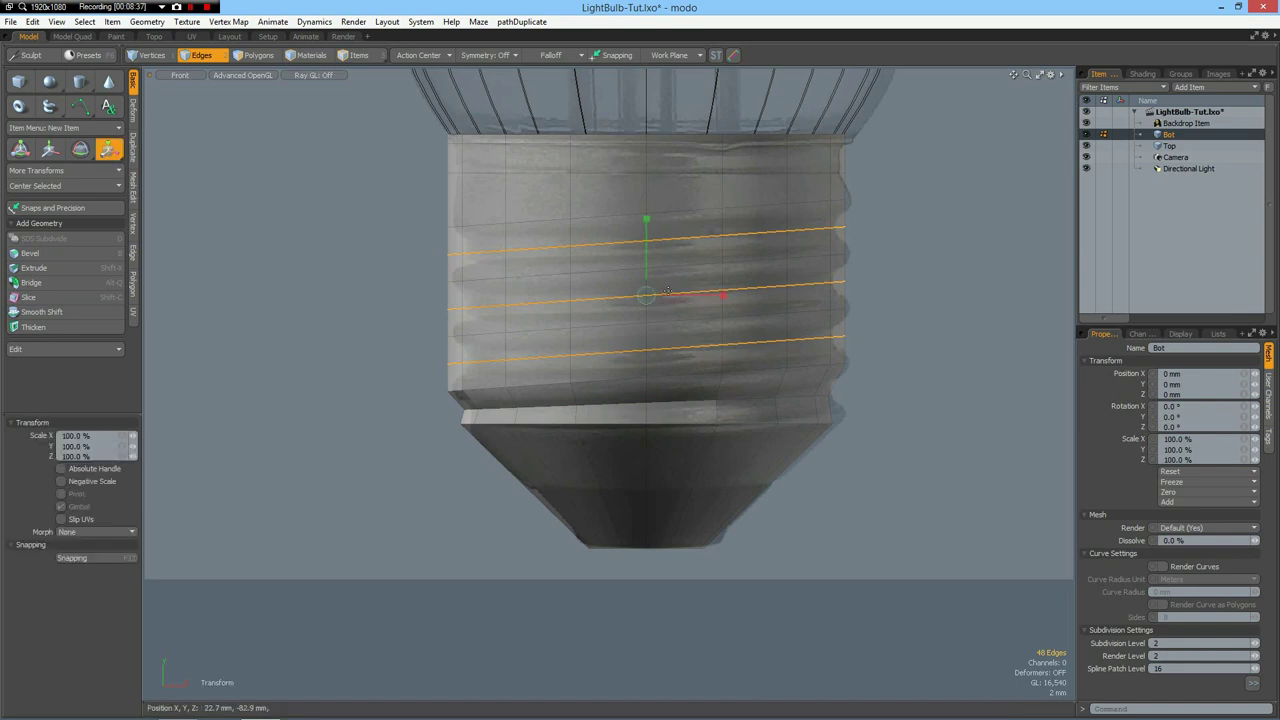
{"action": "left_click_drag", "start_coordinate": [652, 290], "coordinate": [625, 291]}
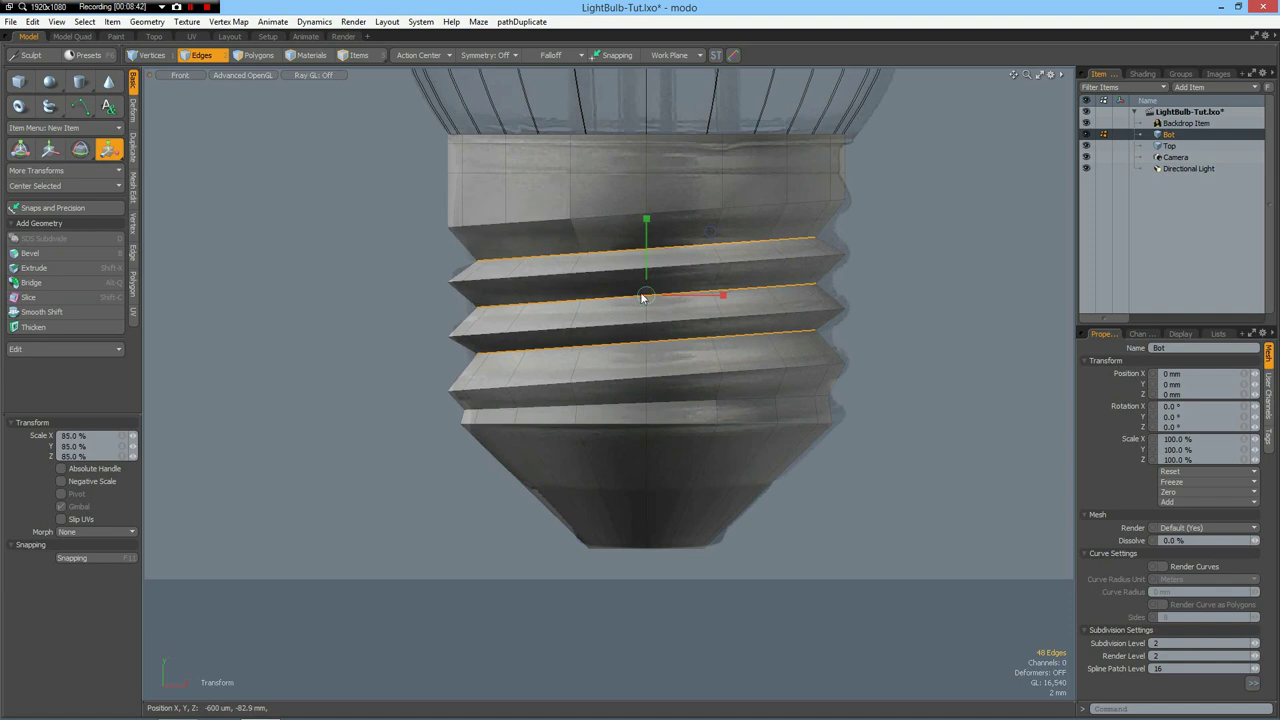
{"action": "key", "text": "space"}
With snapping on, slice the tapered section horizontally at about Y -102.3 mm and again just above the tip
{"action": "key", "text": "3"}
{"action": "left_click", "coordinate": [890, 557]}
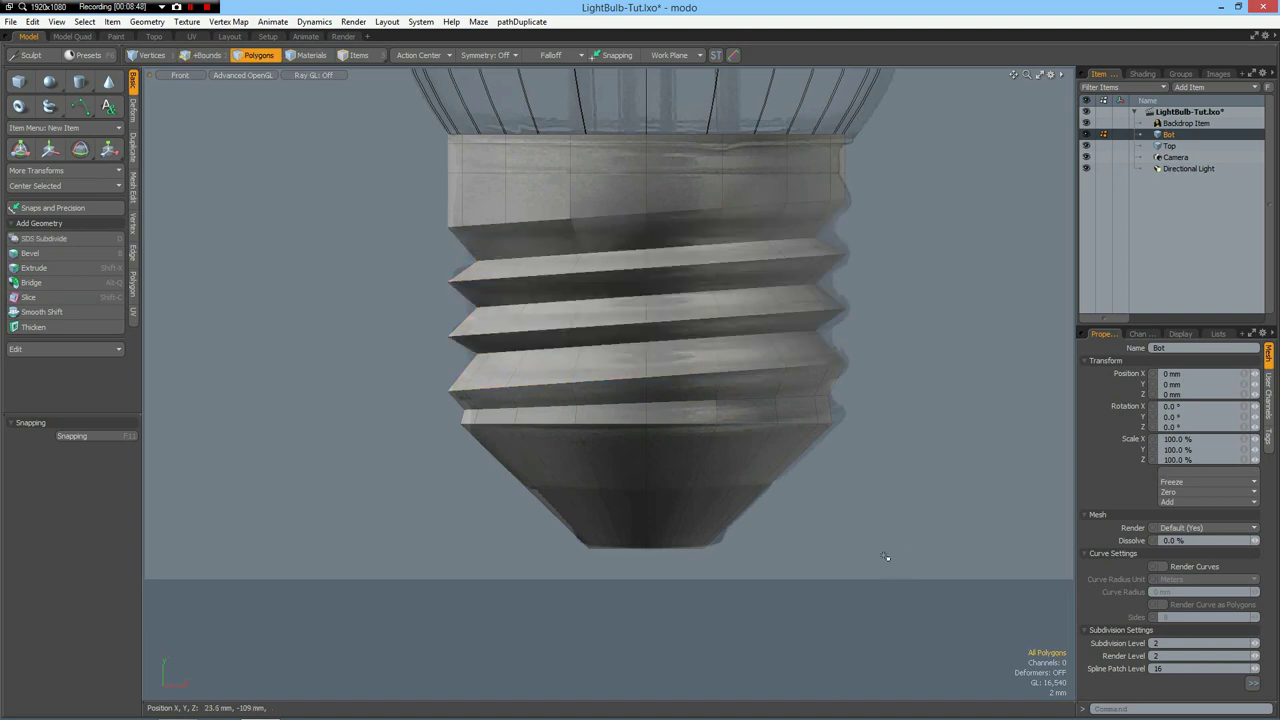
{"action": "key", "text": "shift+c"}
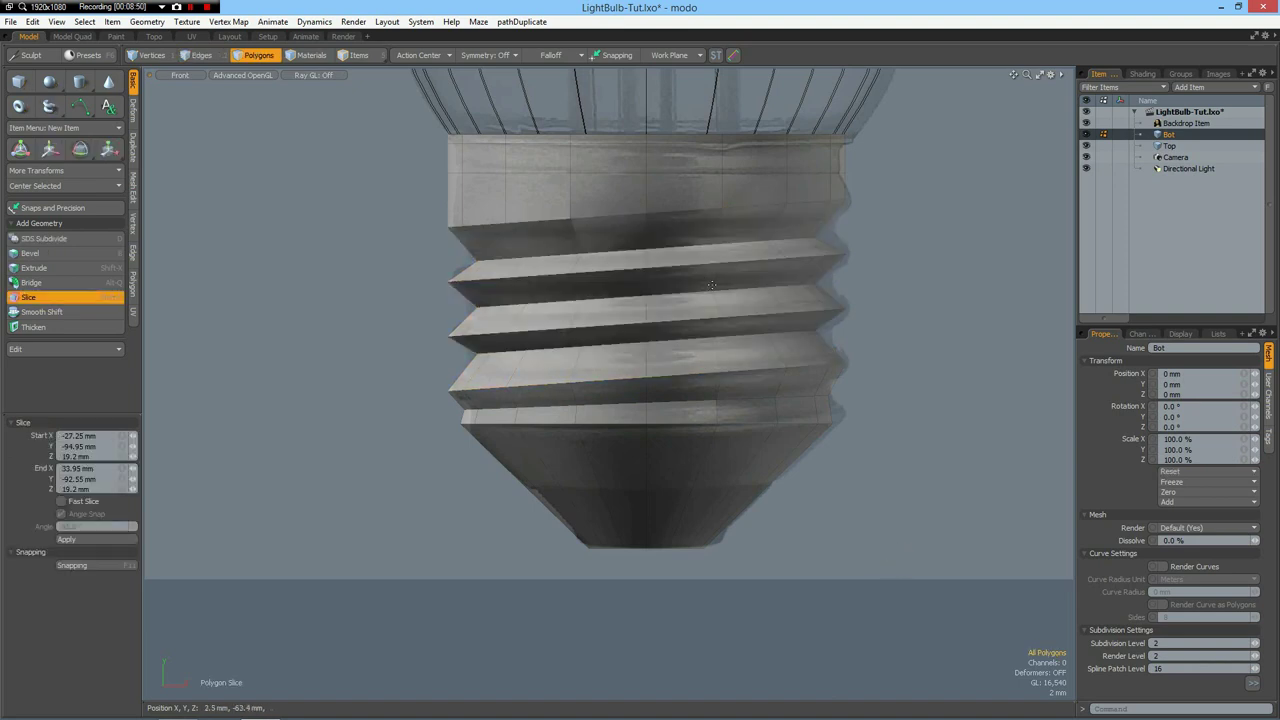
{"action": "key", "text": "x"}
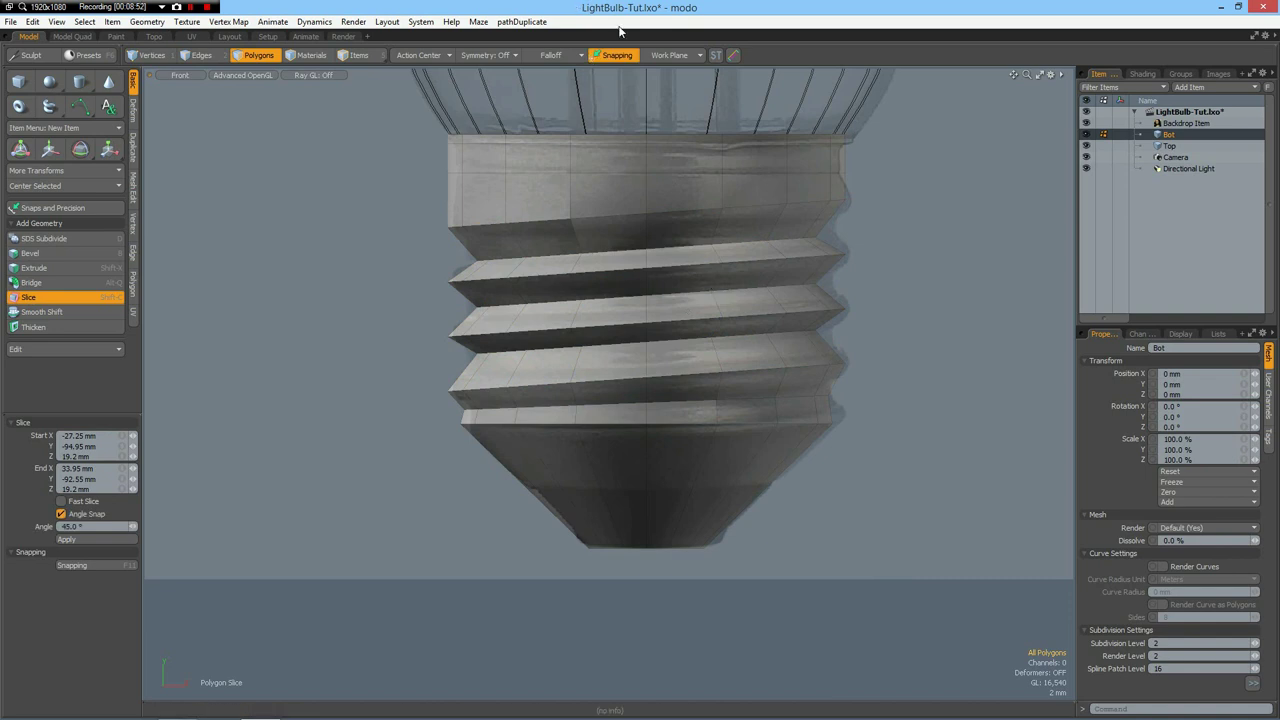
{"action": "left_click_drag", "start_coordinate": [481, 487], "coordinate": [950, 487]}
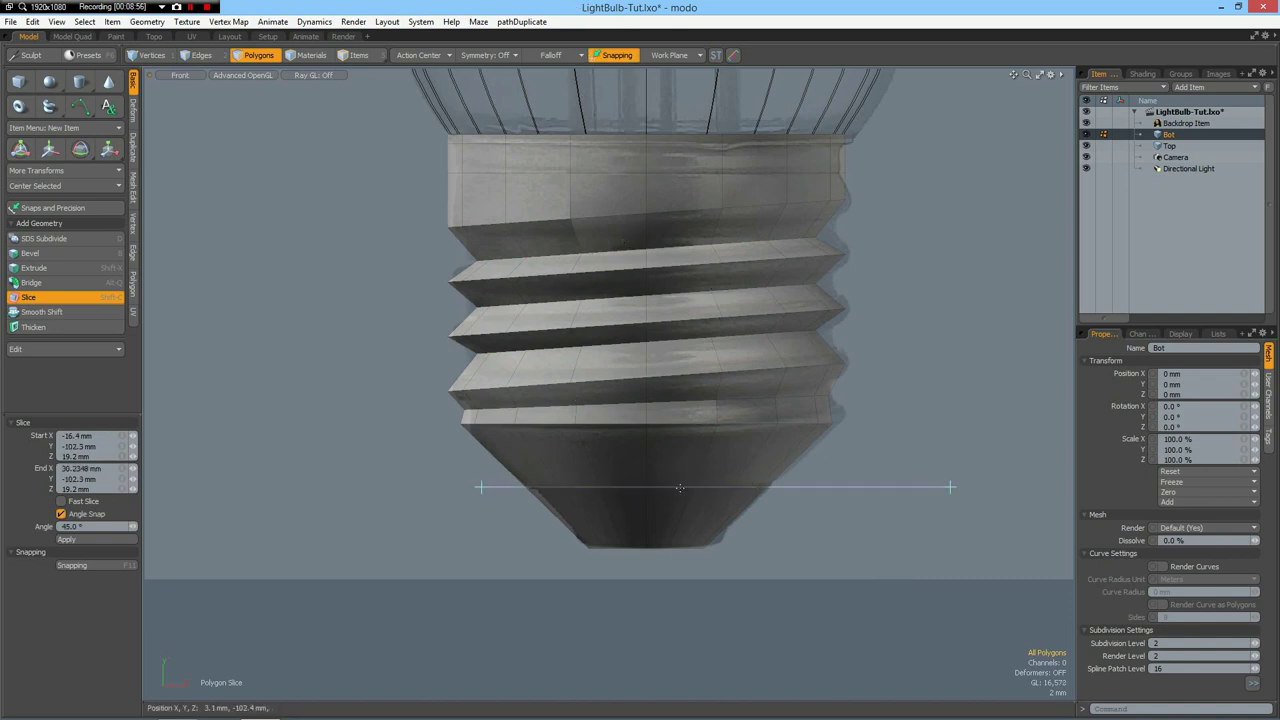
{"action": "left_click_drag", "start_coordinate": [679, 487], "coordinate": [627, 524]}
{"action": "key", "text": "space"}
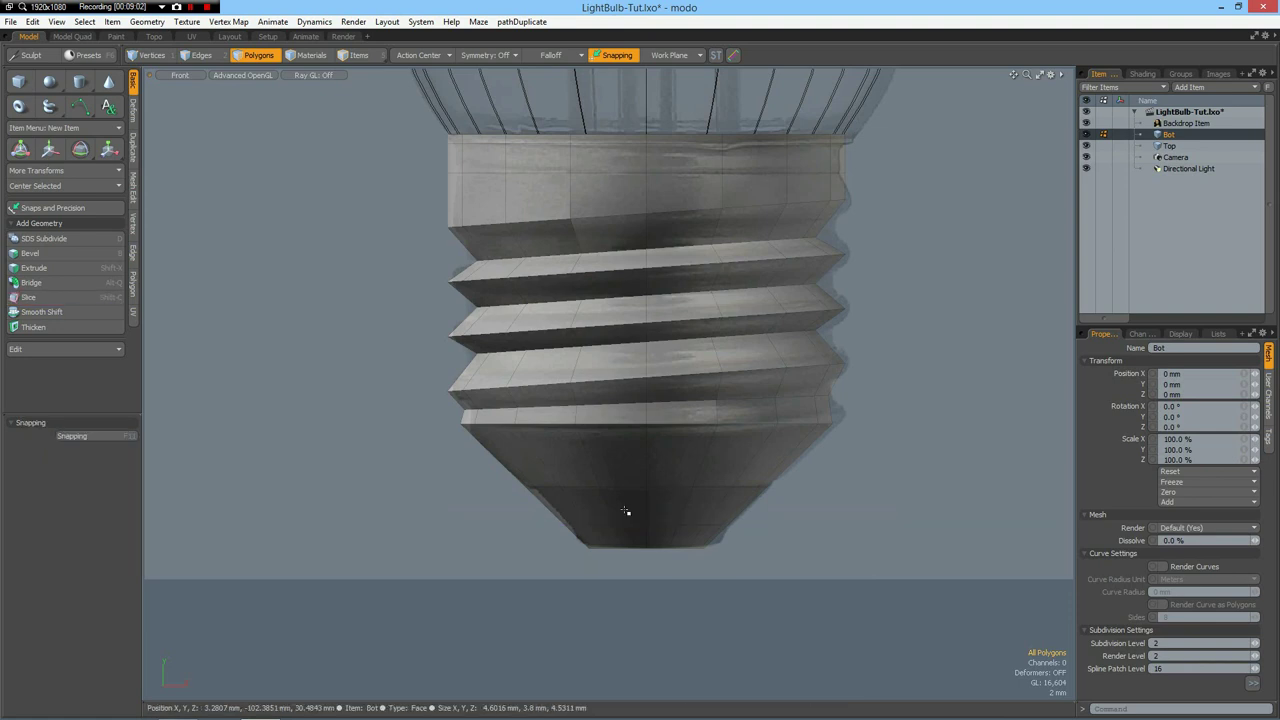
Loop slice the polygon ring between the two tip cuts with a count of 2 in Symmetry mode, positioned at 10%
{"action": "left_click_drag", "start_coordinate": [624, 511], "coordinate": [614, 510]}
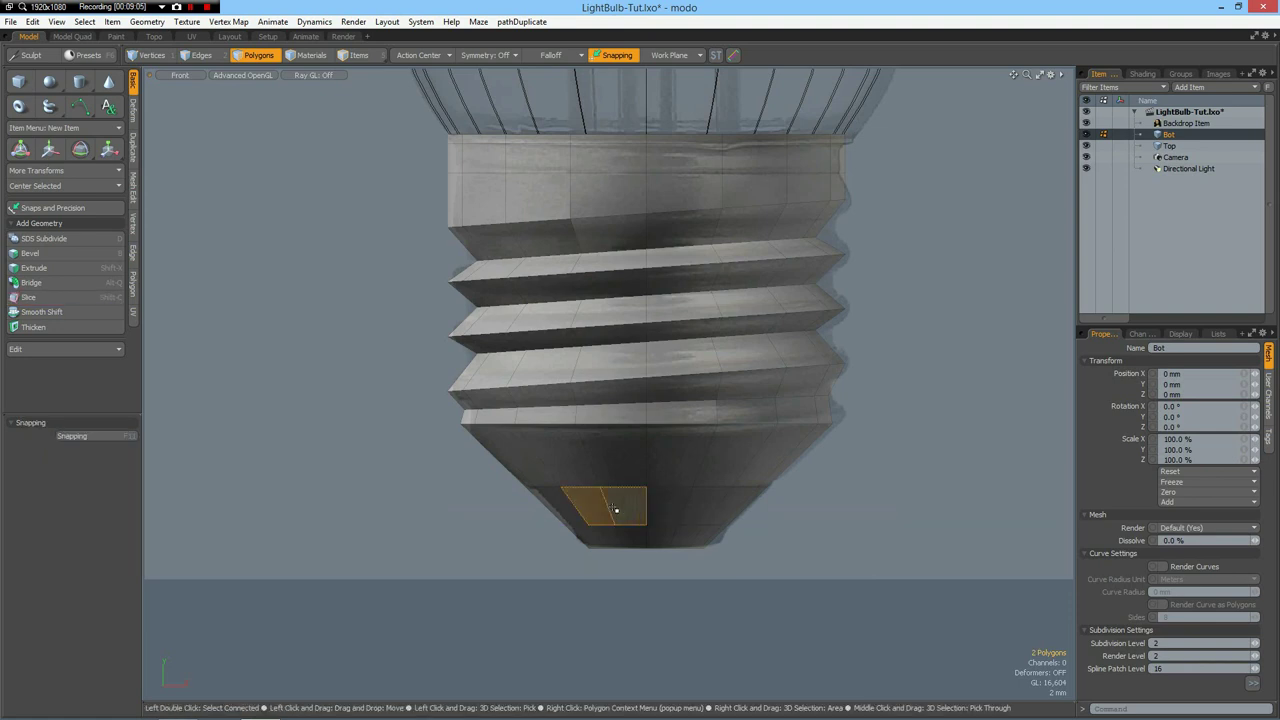
{"action": "key", "text": "l"}
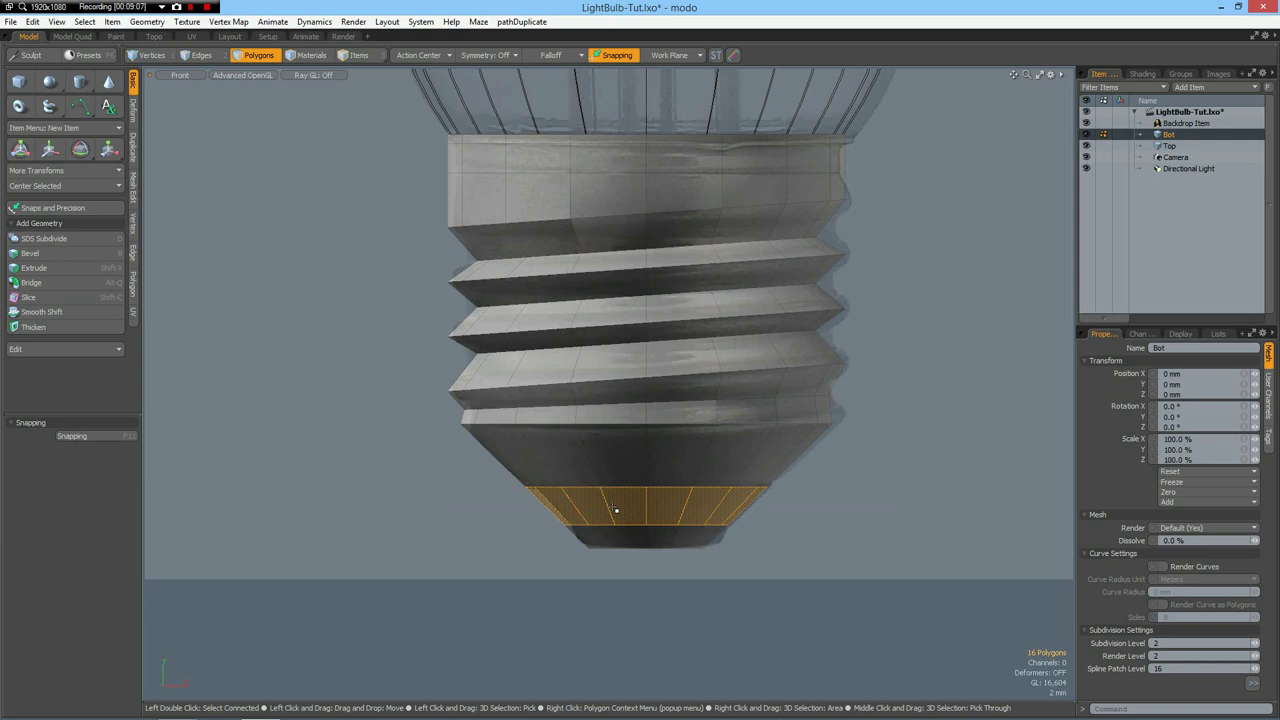
{"action": "key", "text": "alt+c"}
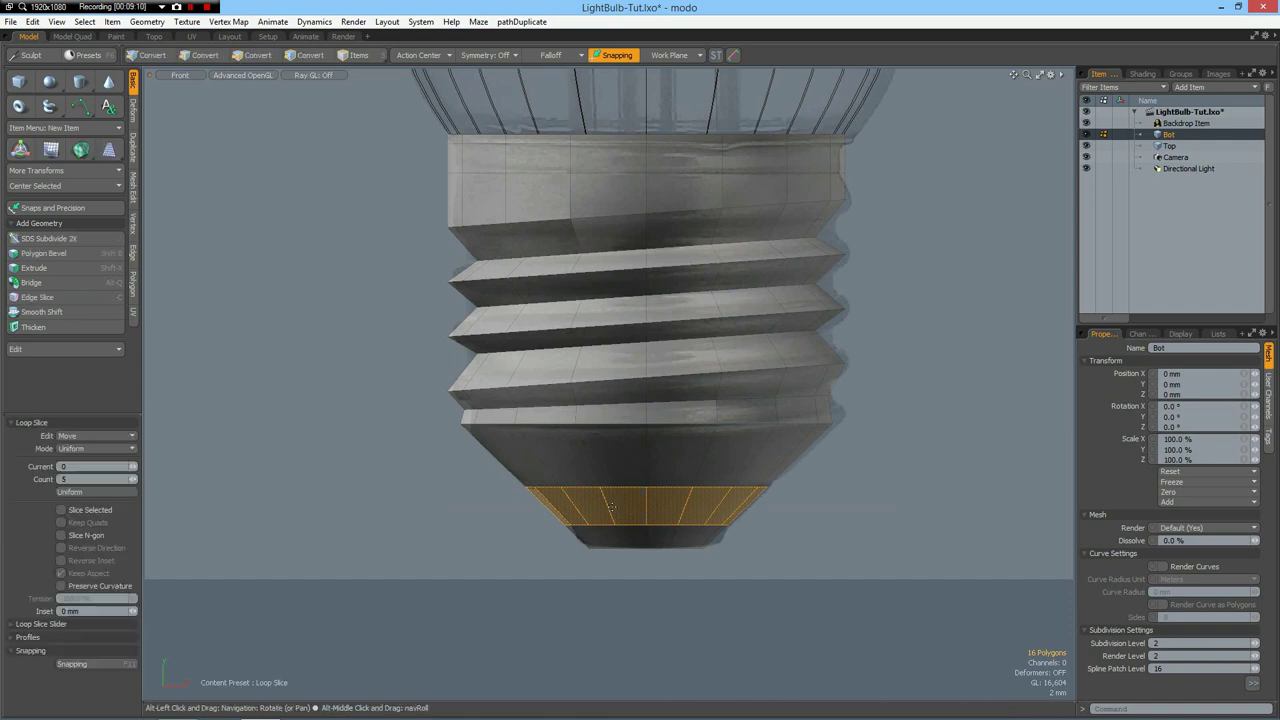
{"action": "left_click", "coordinate": [617, 507]}
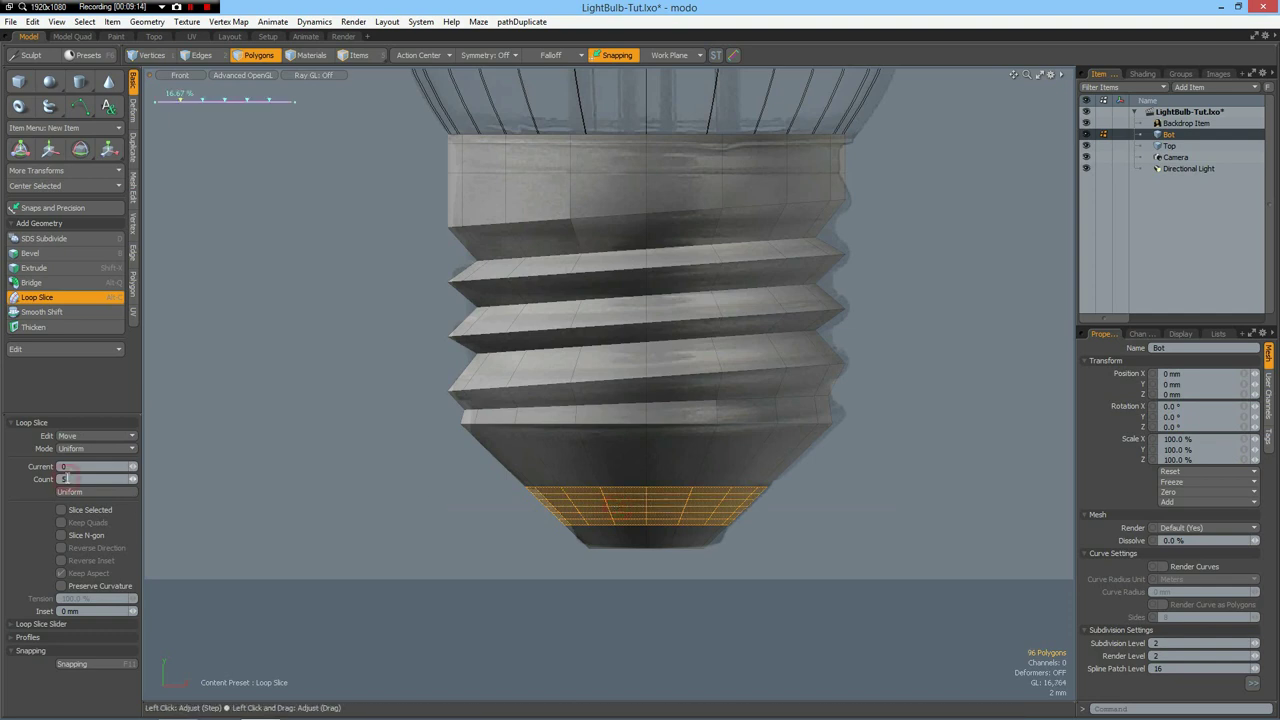
{"action": "type", "text": "2"}
{"action": "key", "text": "Return"}
{"action": "left_click", "coordinate": [95, 448]}
{"action": "left_click", "coordinate": [90, 460]}
{"action": "left_click_drag", "start_coordinate": [315, 505], "coordinate": [283, 505]}
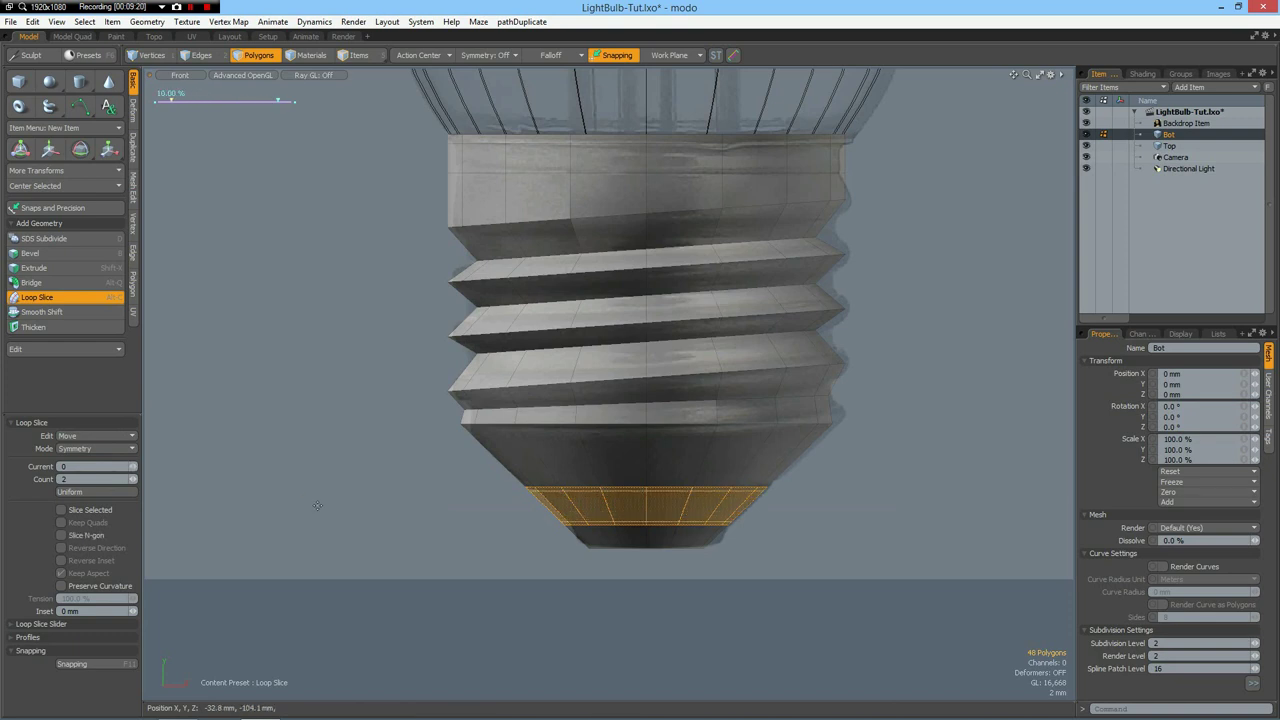
Assign a material named Insulation to the selected polygon ring above the tip and hide that ring
{"action": "key", "text": "m"}
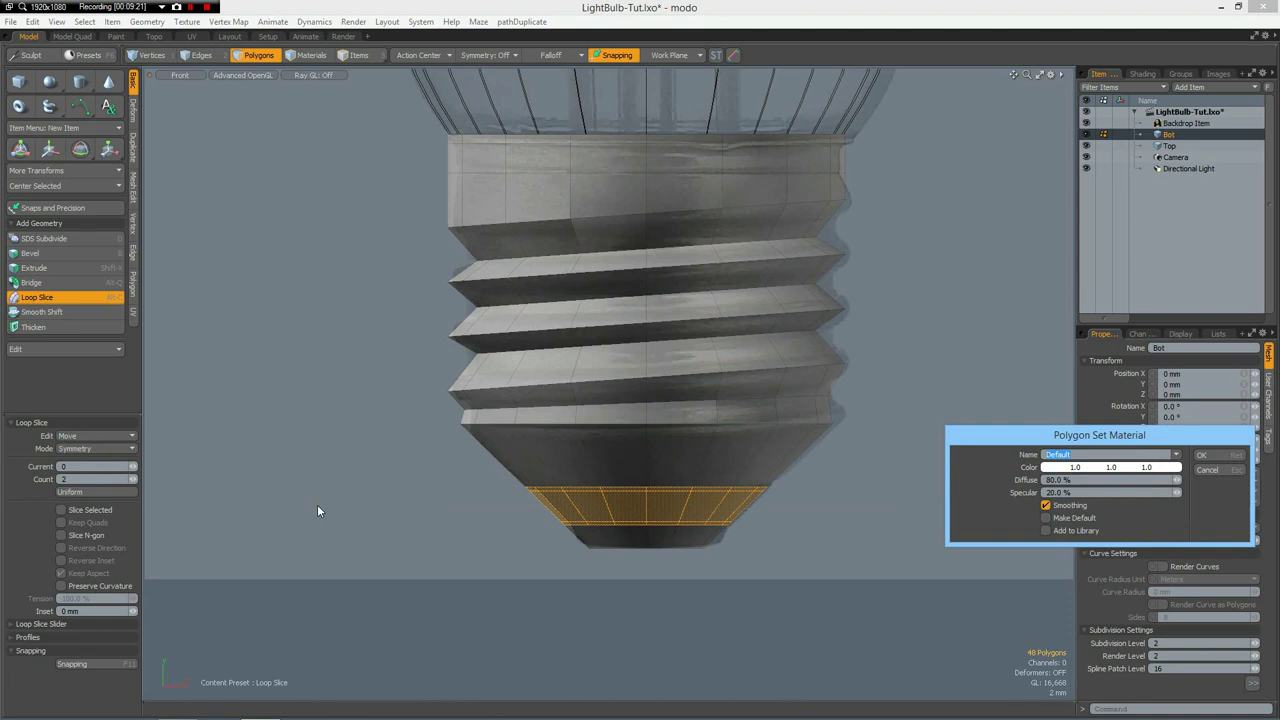
{"action": "type", "text": "Insulation"}
{"action": "key", "text": "Return"}
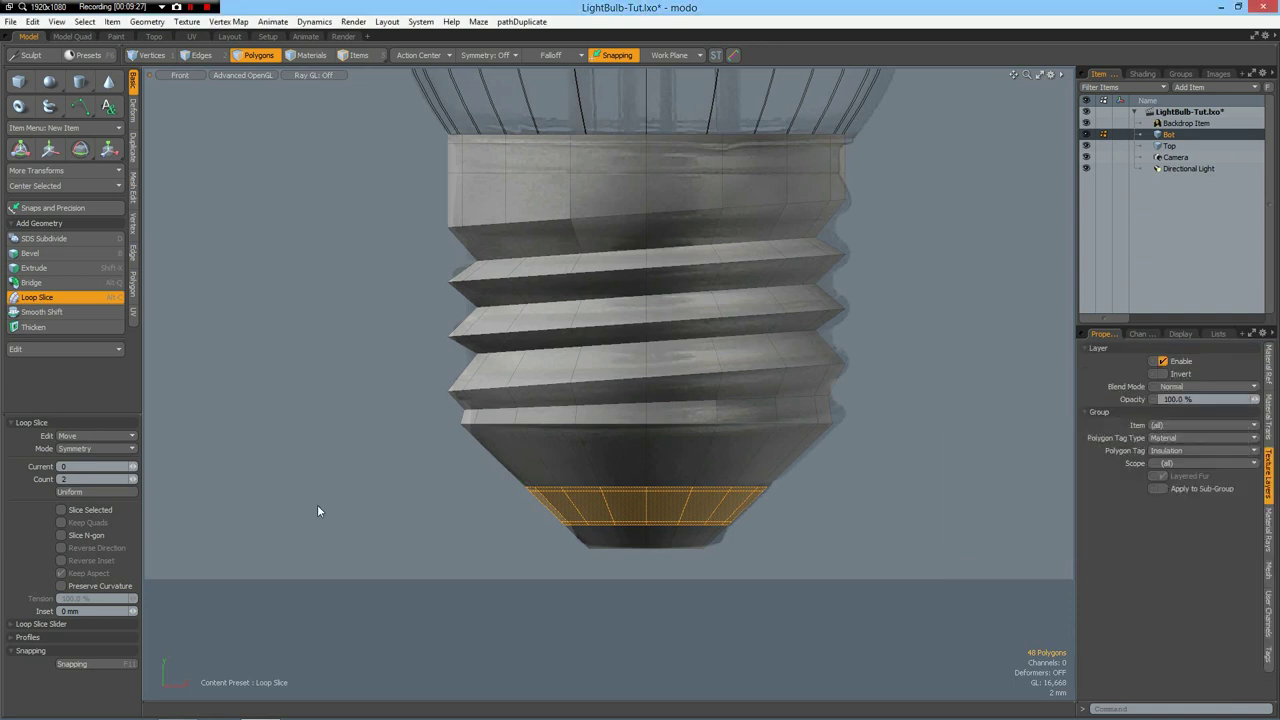
{"action": "left_click", "coordinate": [317, 511]}
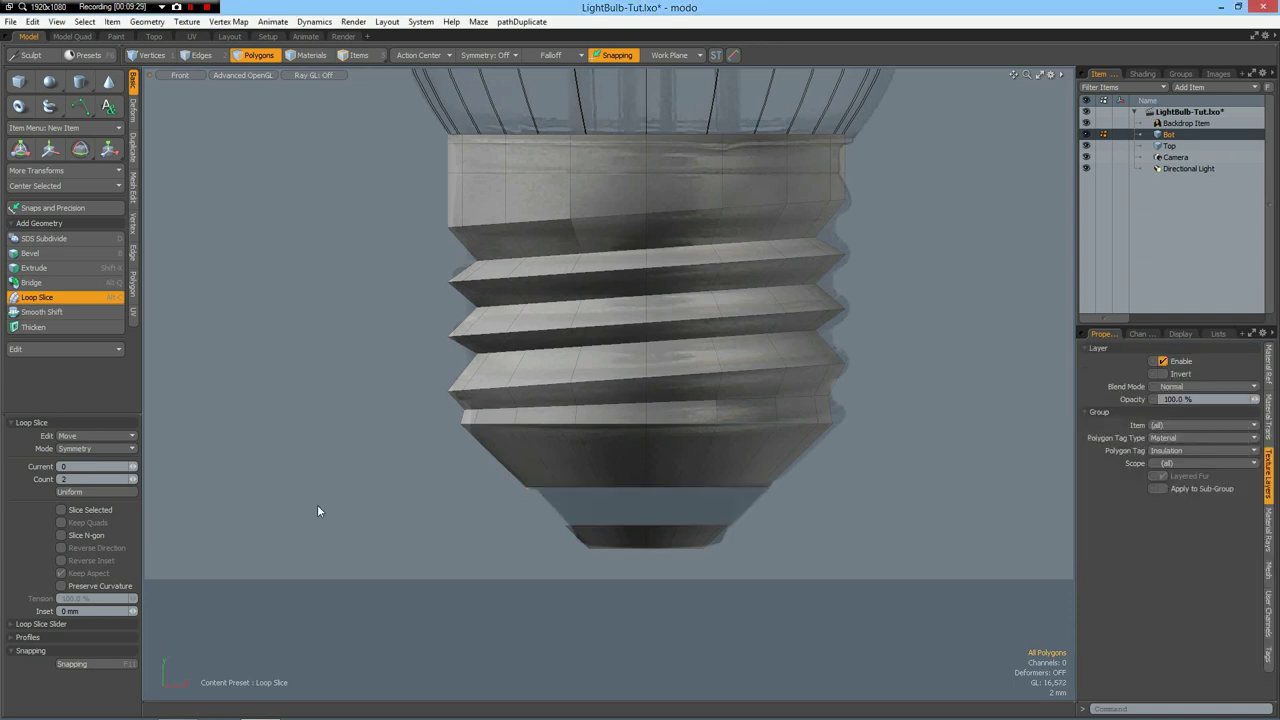
Assign a material named Metal to all remaining visible polygons of the base and unhide the insulation ring
{"action": "type", "text": "m"}
{"action": "type", "text": "Metal"}
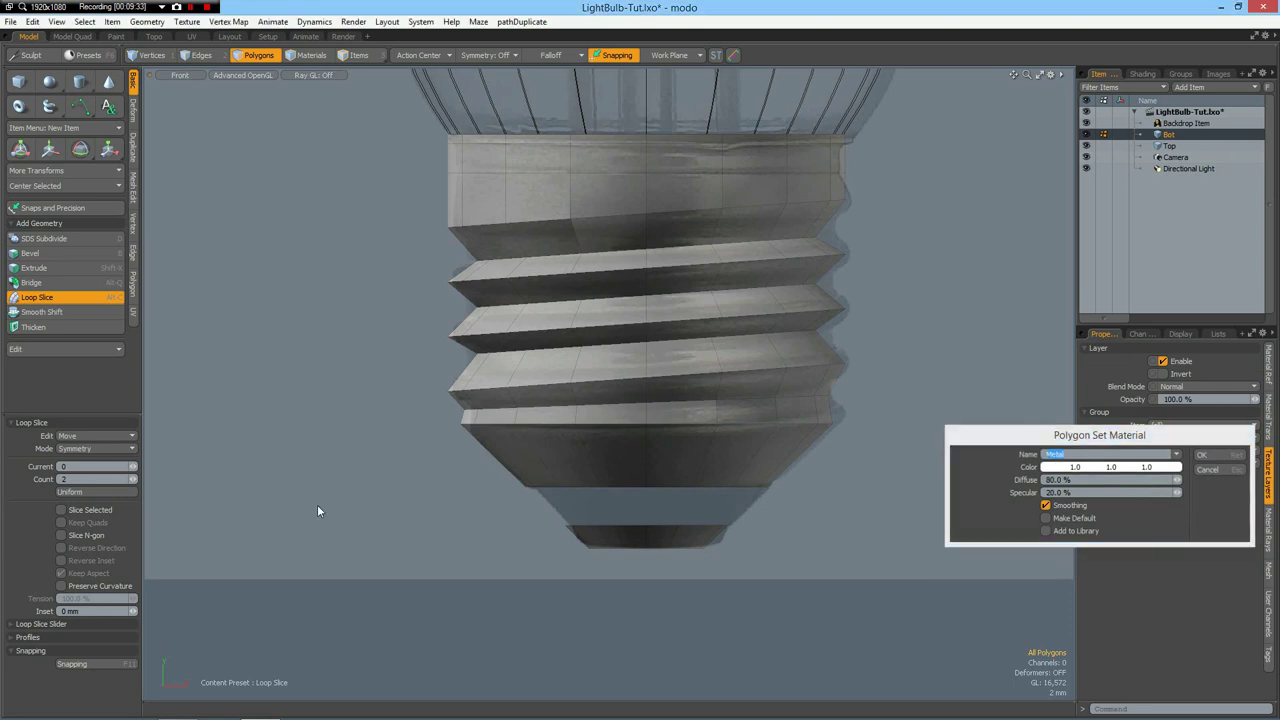
{"action": "key", "text": "Return"}
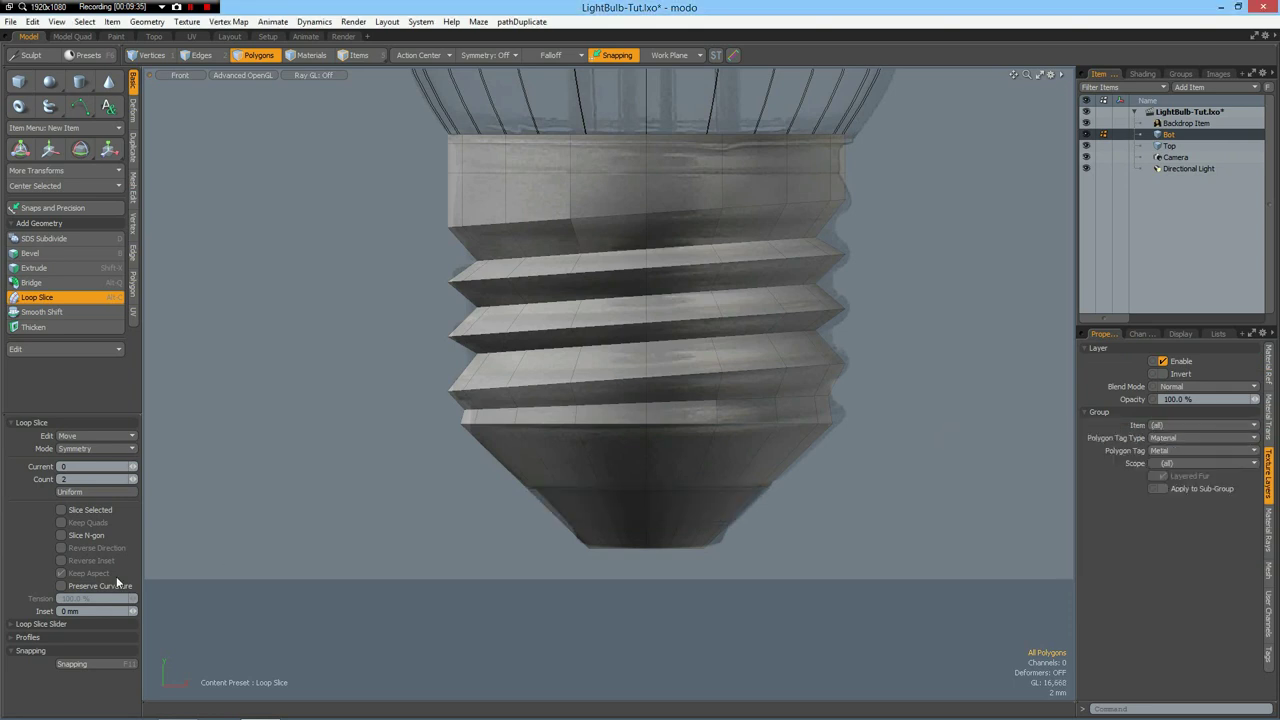
{"action": "key", "text": "space"}
Select the whole insulation ring above the tip and bevel its polygons inward with a shift of -1 mm
{"action": "left_click", "coordinate": [600, 511]}
{"action": "left_click", "coordinate": [621, 511], "text": "shift"}
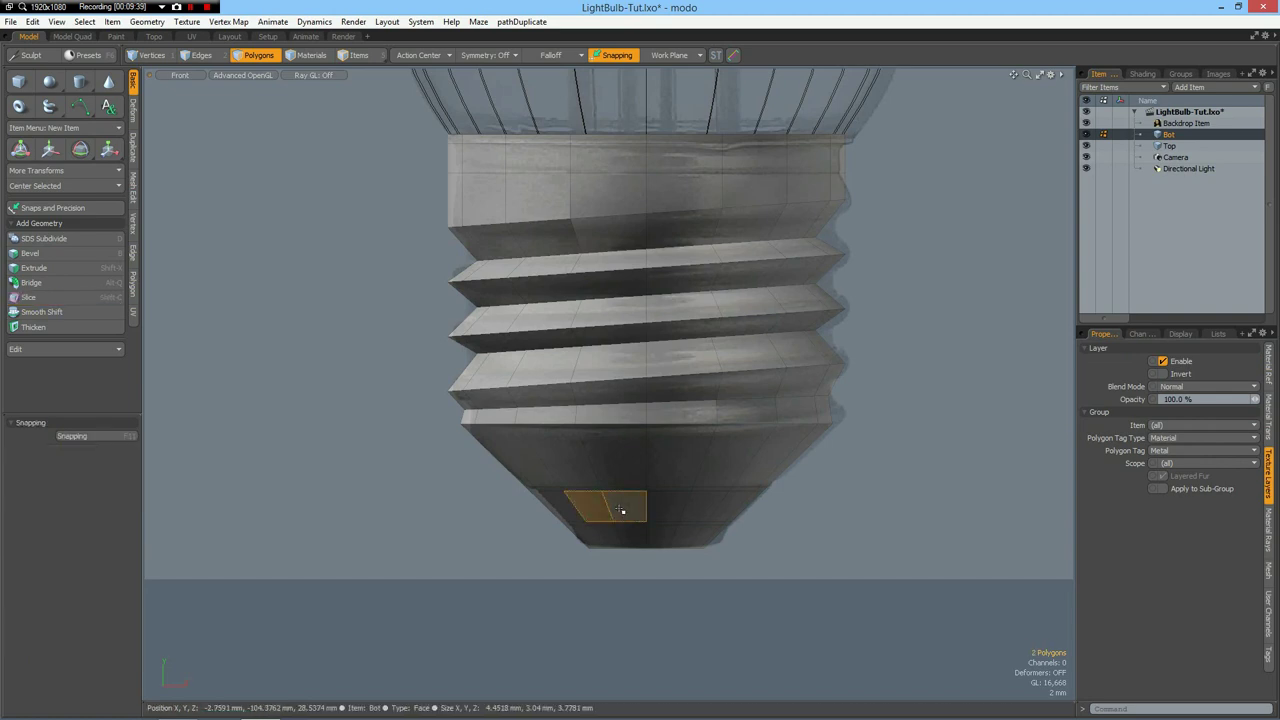
{"action": "key", "text": "l"}
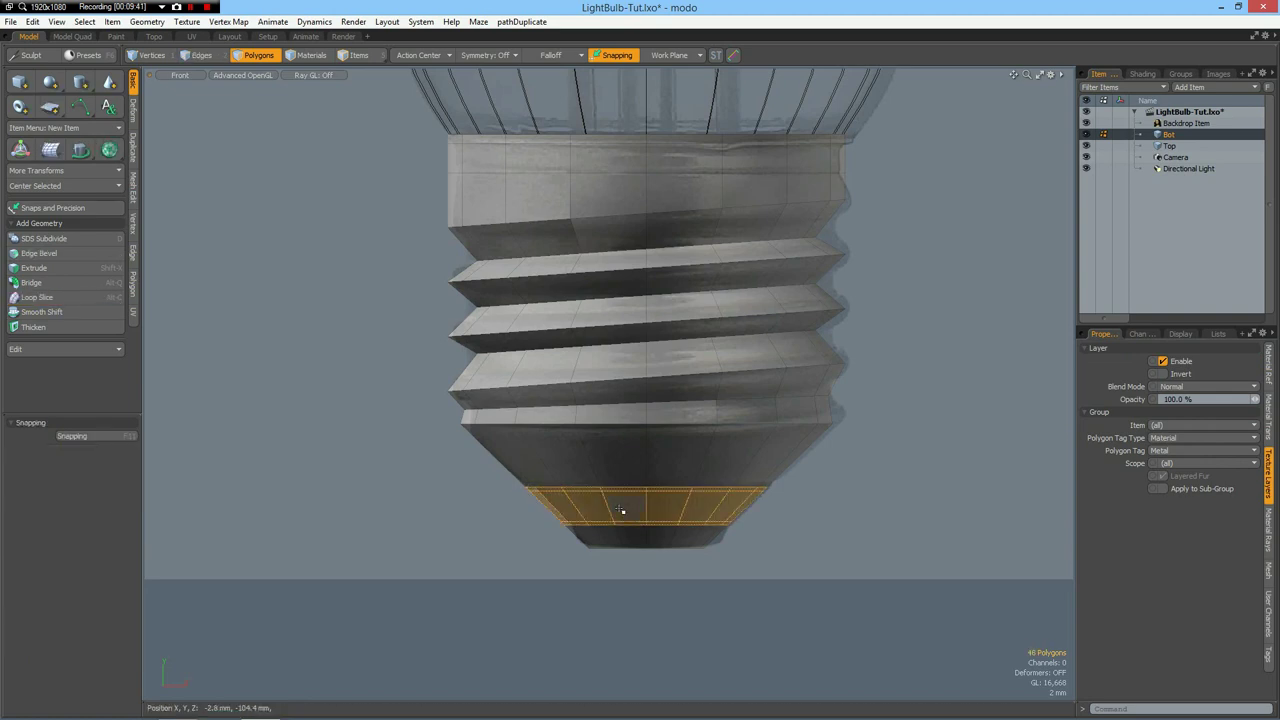
{"action": "key", "text": "b"}
{"action": "left_click", "coordinate": [506, 535]}
{"action": "left_click_drag", "start_coordinate": [647, 577], "coordinate": [647, 565]}
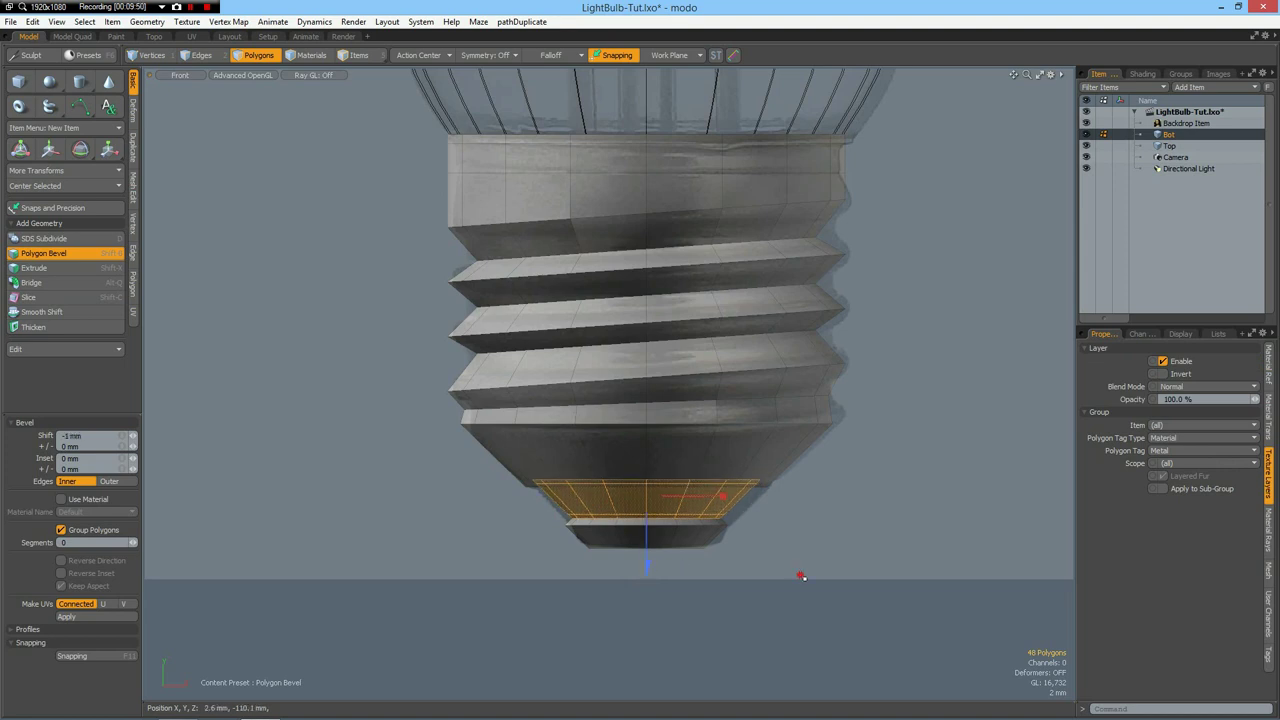
{"action": "key", "text": "space"}
{"action": "left_click", "coordinate": [802, 577]}
Preview the base with subdivision smoothing and return it to the unsmoothed polygon mesh
{"action": "key", "text": "Tab"}
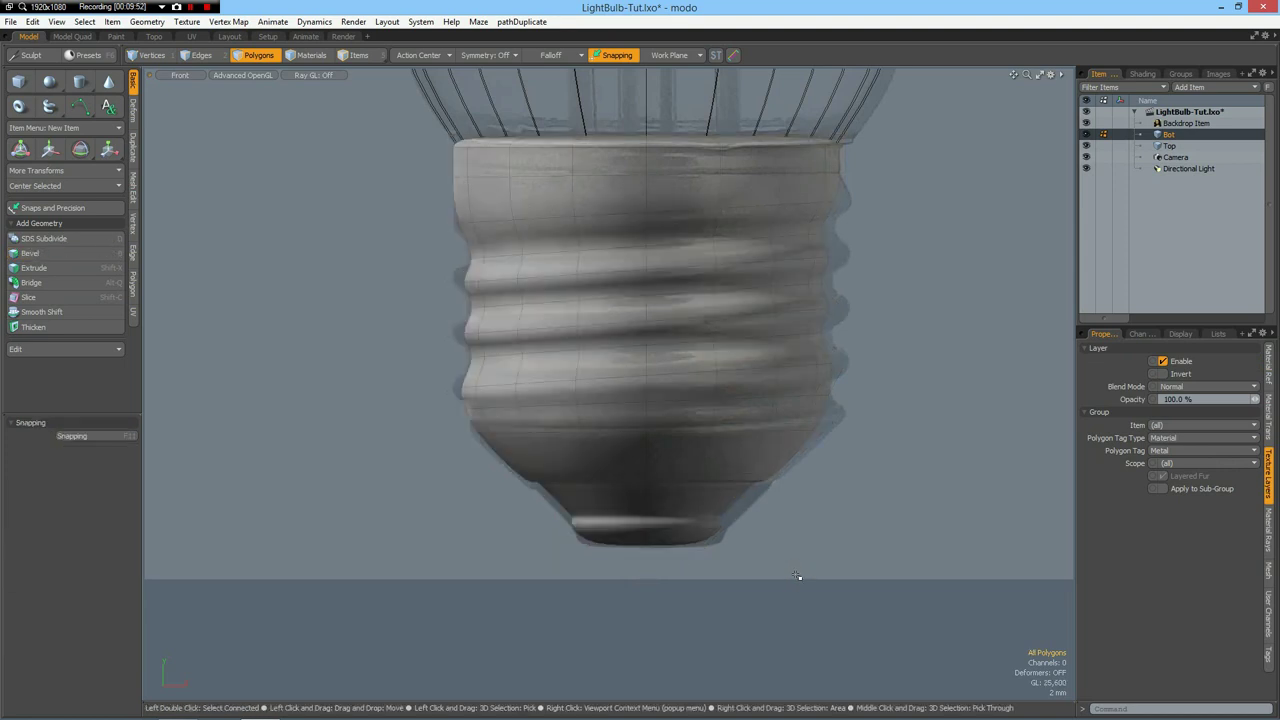
{"action": "key", "text": "Tab"}
{"action": "key", "text": "Tab"}
{"action": "key", "text": "Tab"}
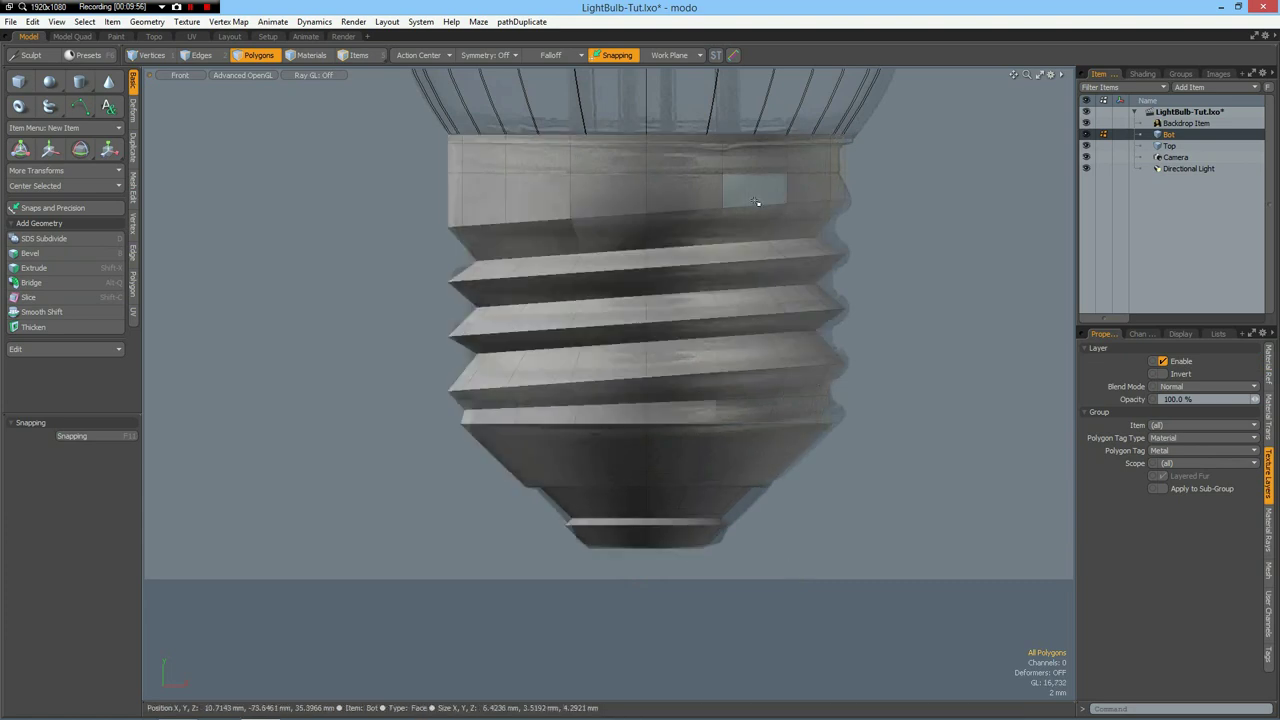
Bevel the nine edge loops along the thread ridges and grooves by 600 um with the Round edge shape at round level 1
{"action": "key", "text": "2"}
{"action": "left_click", "coordinate": [757, 206]}
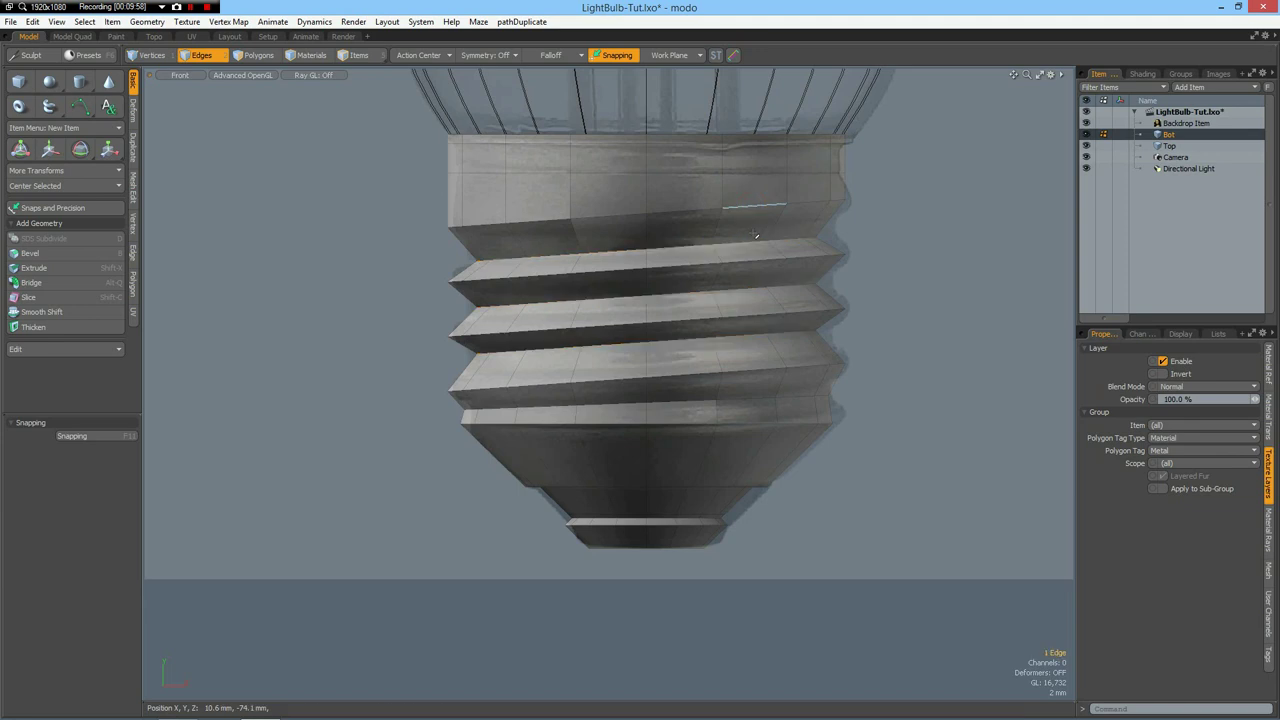
{"action": "left_click", "coordinate": [748, 248], "text": "shift"}
{"action": "key", "text": "Up"}
{"action": "key", "text": "Up"}
{"action": "key", "text": "Up"}
{"action": "key", "text": "Up"}
{"action": "key", "text": "Up"}
{"action": "key", "text": "Up"}
{"action": "key", "text": "Up"}
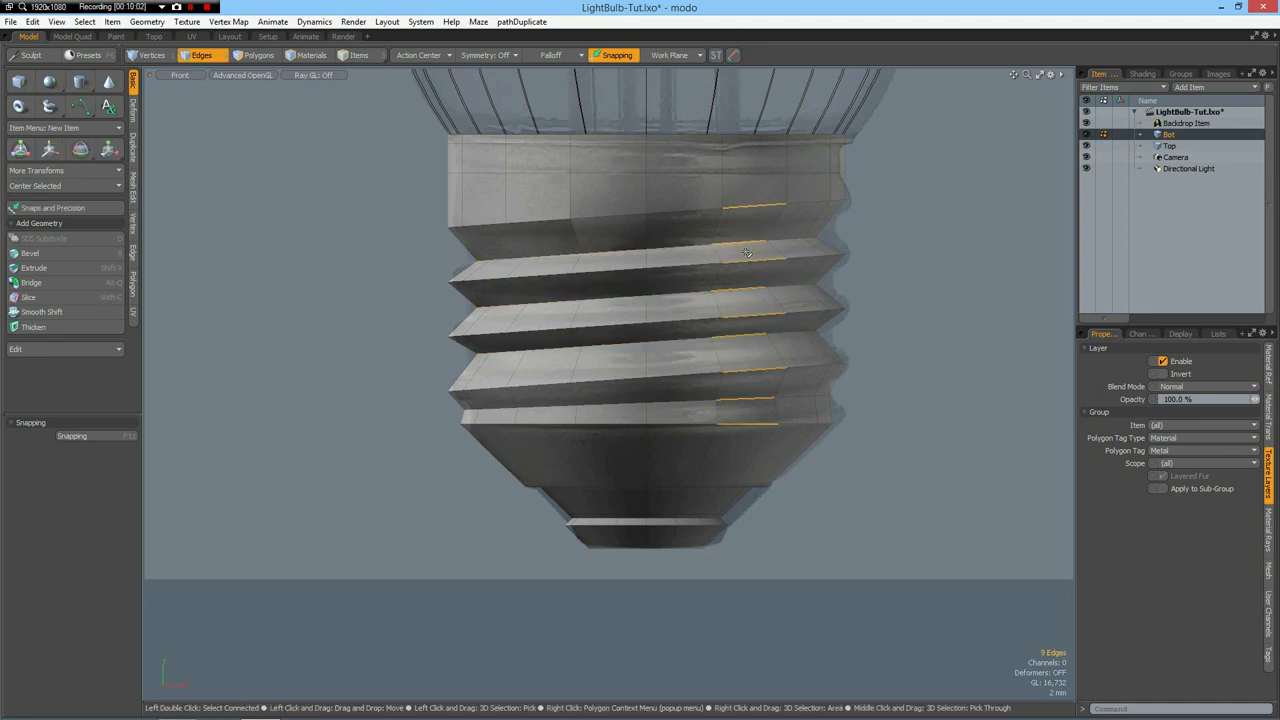
{"action": "key", "text": "l"}
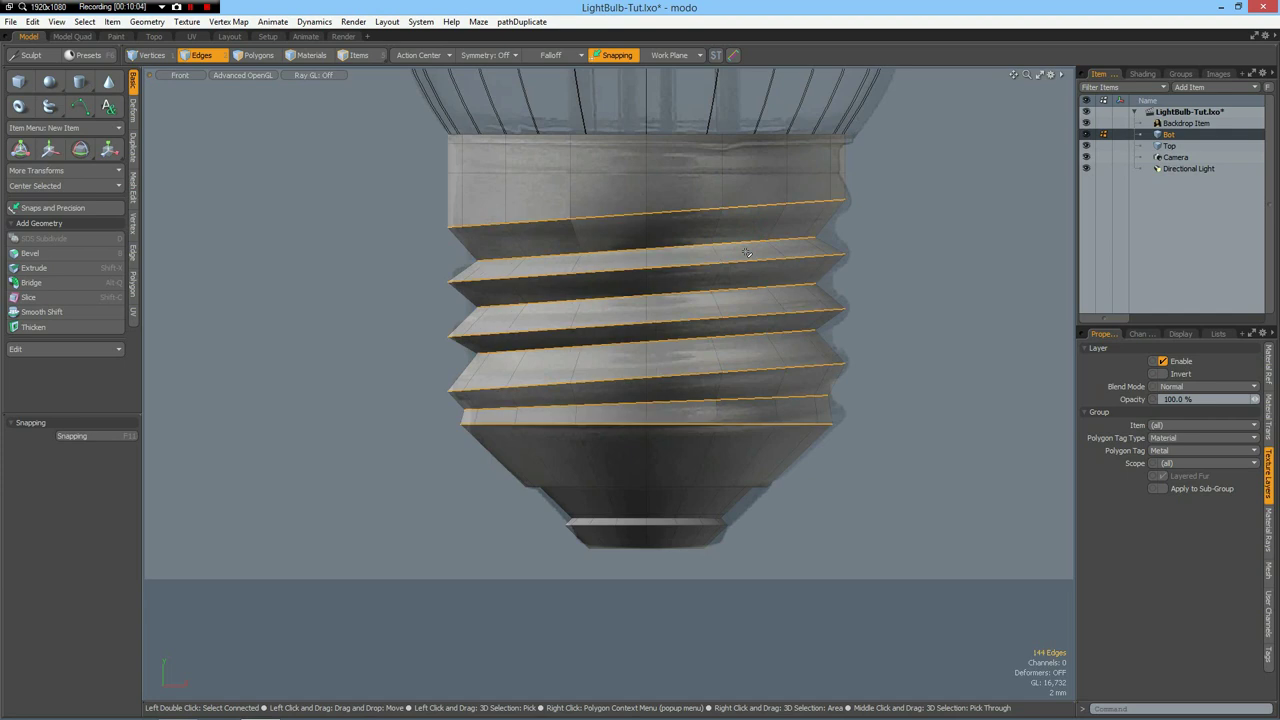
{"action": "key", "text": "b"}
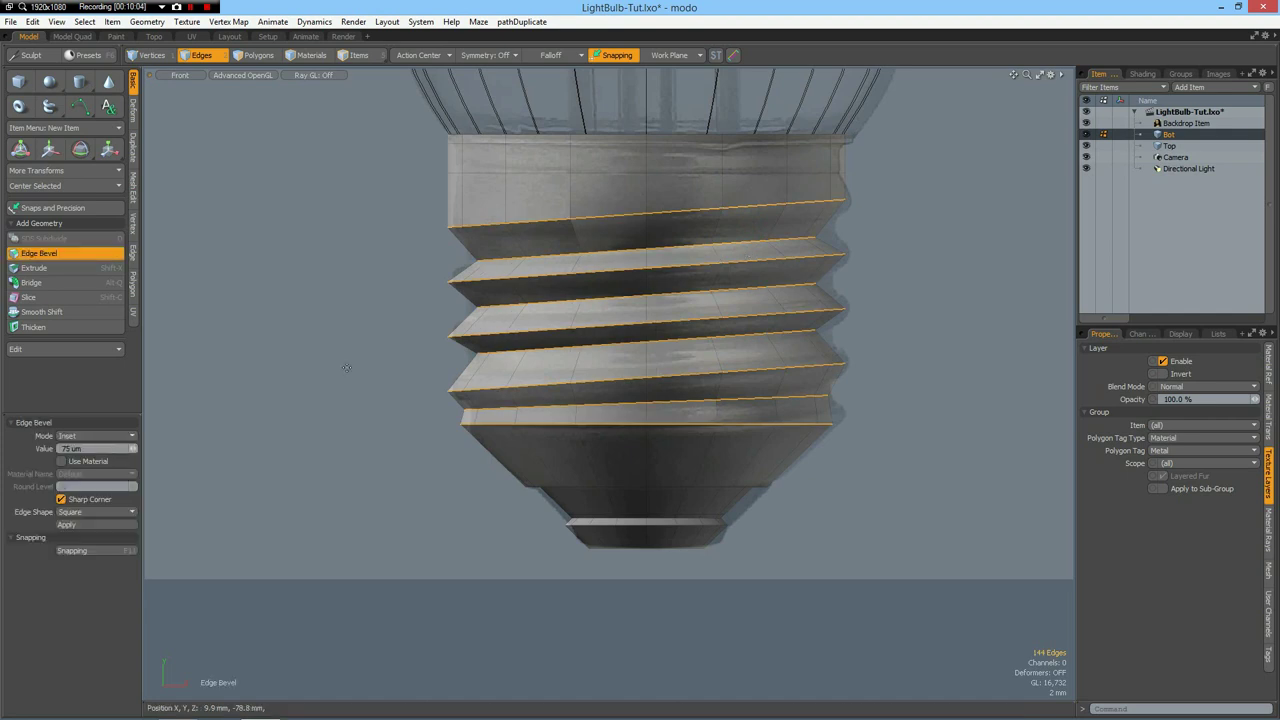
{"action": "left_click", "coordinate": [94, 511]}
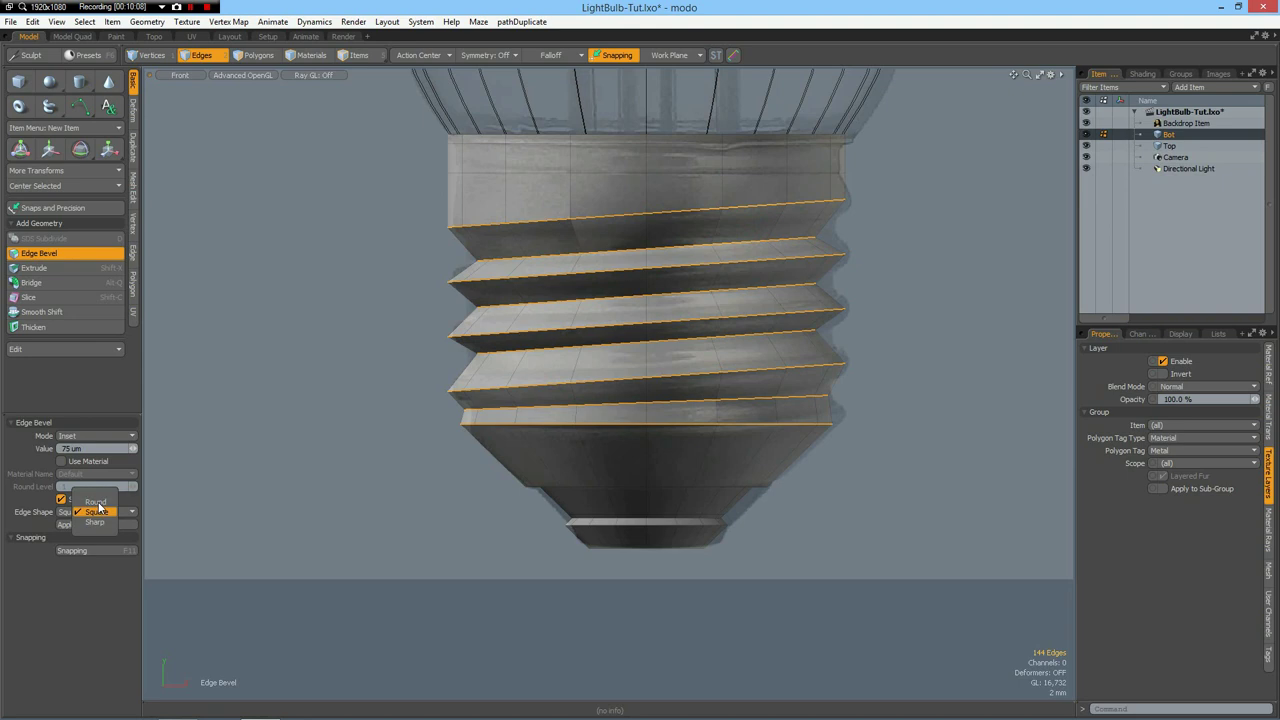
{"action": "left_click", "coordinate": [95, 502]}
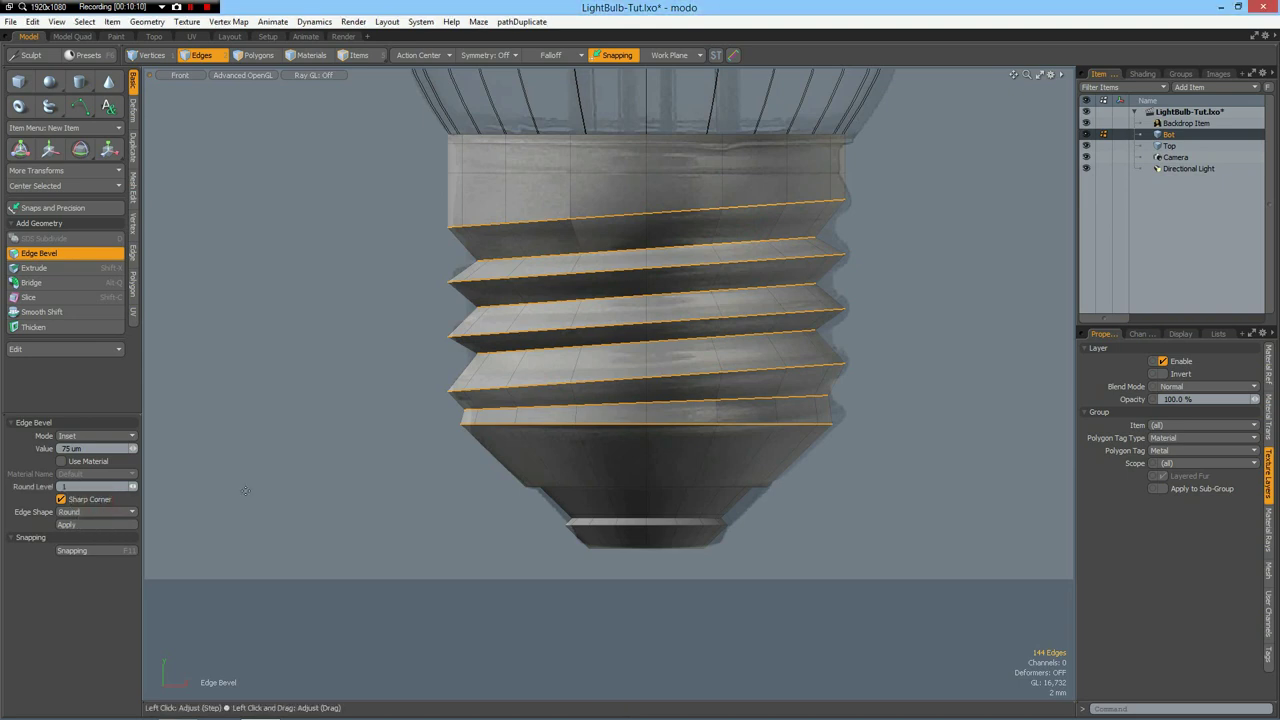
{"action": "left_click", "coordinate": [650, 385]}
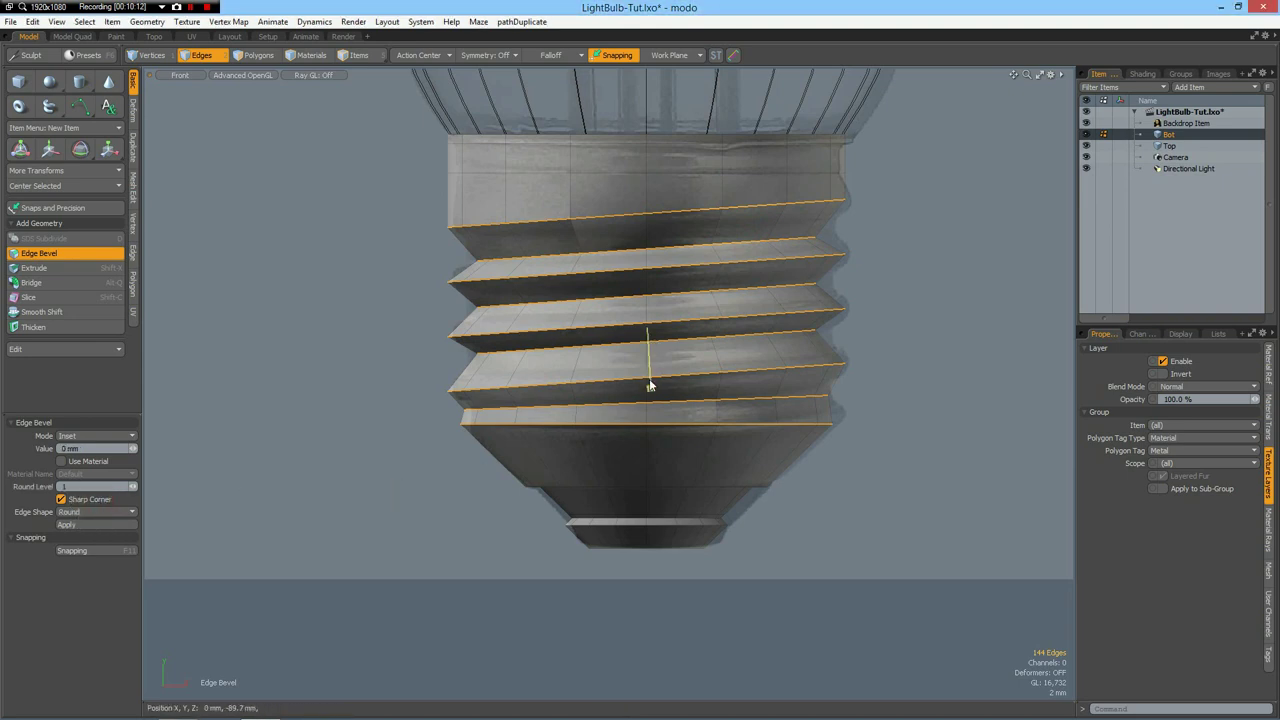
{"action": "left_click_drag", "start_coordinate": [650, 387], "coordinate": [650, 388]}
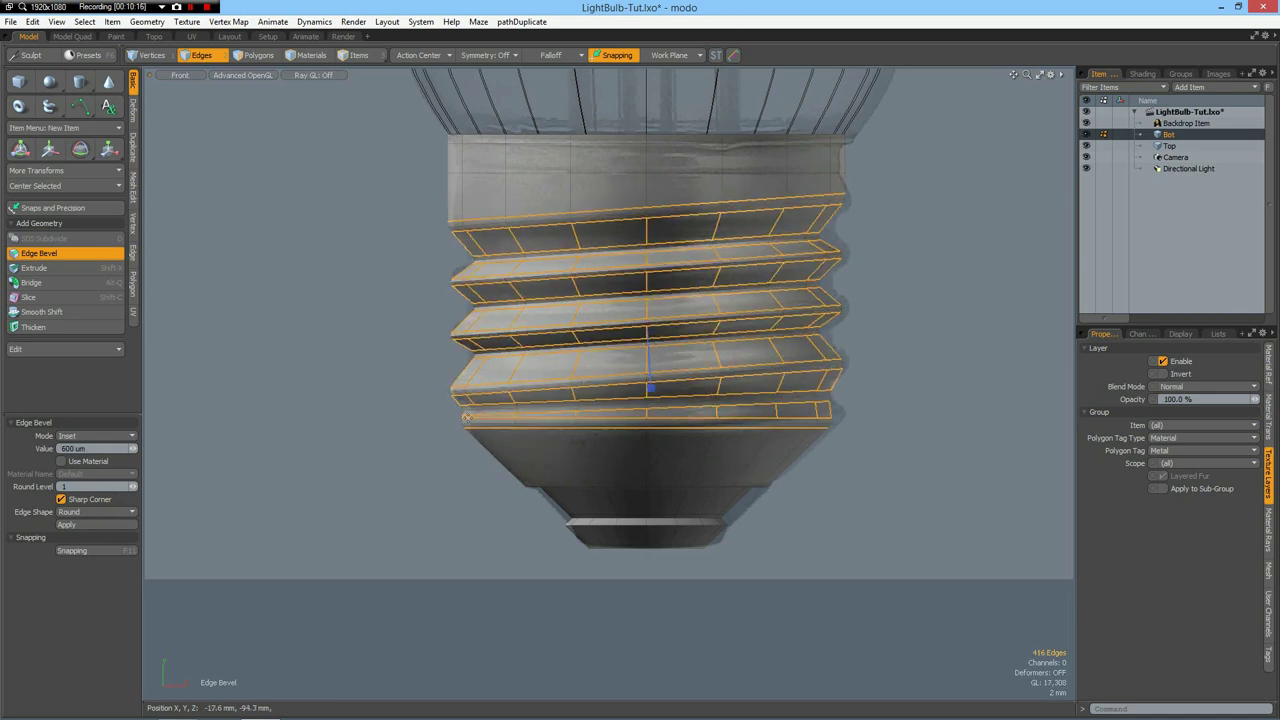
{"action": "key", "text": "q"}
{"action": "left_click", "coordinate": [308, 406]}
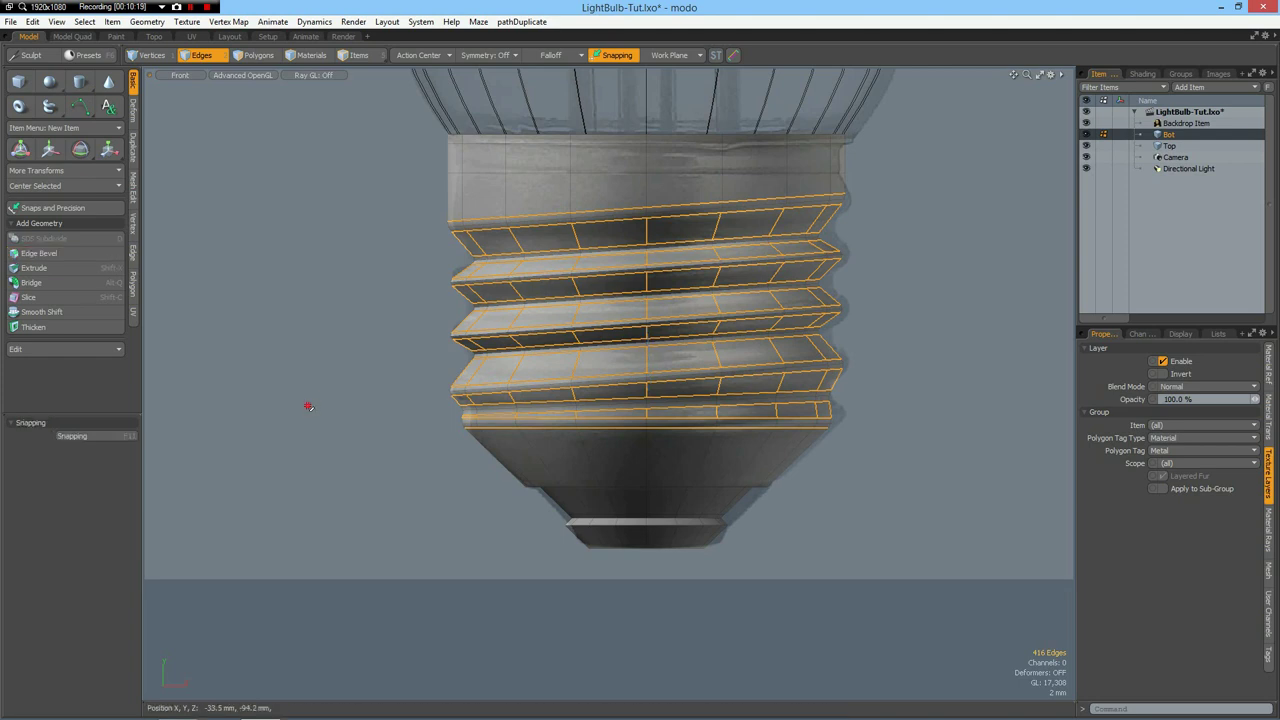
Turn on subdivision for the base and inspect the thread with the backdrop image hidden, restoring the backdrop when done
{"action": "key", "text": "Tab"}
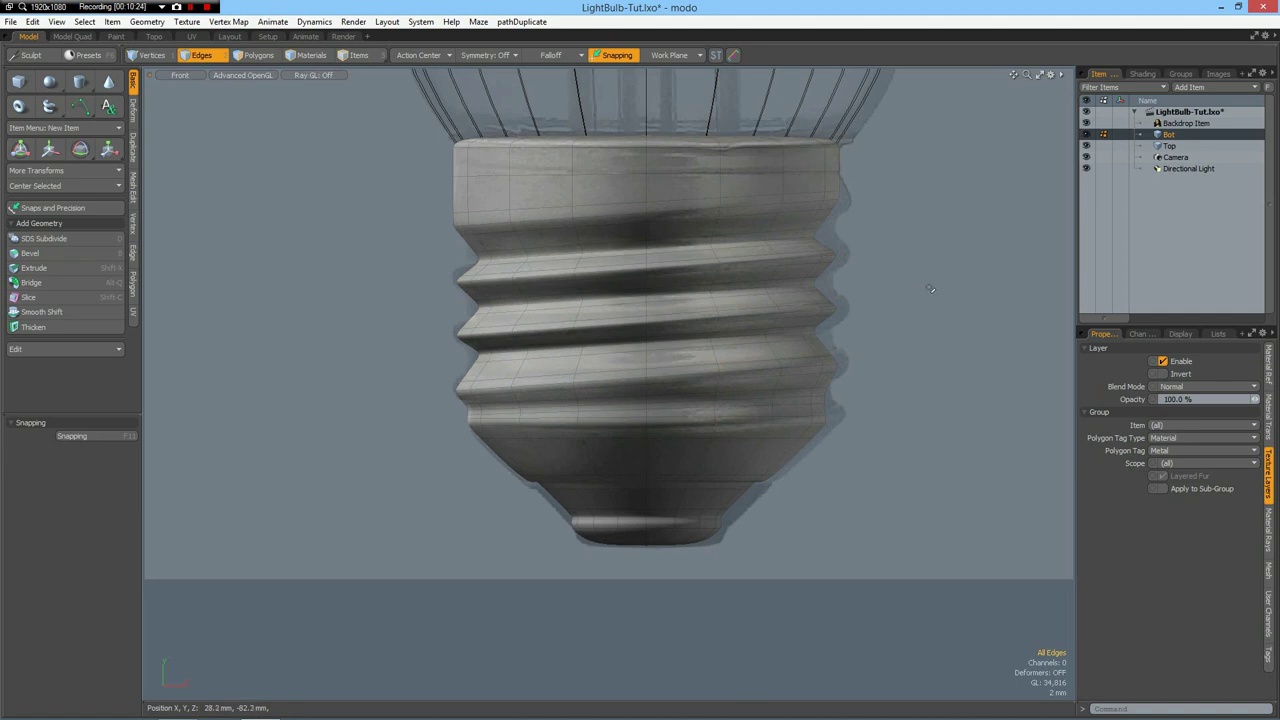
{"action": "left_click", "coordinate": [1086, 123]}
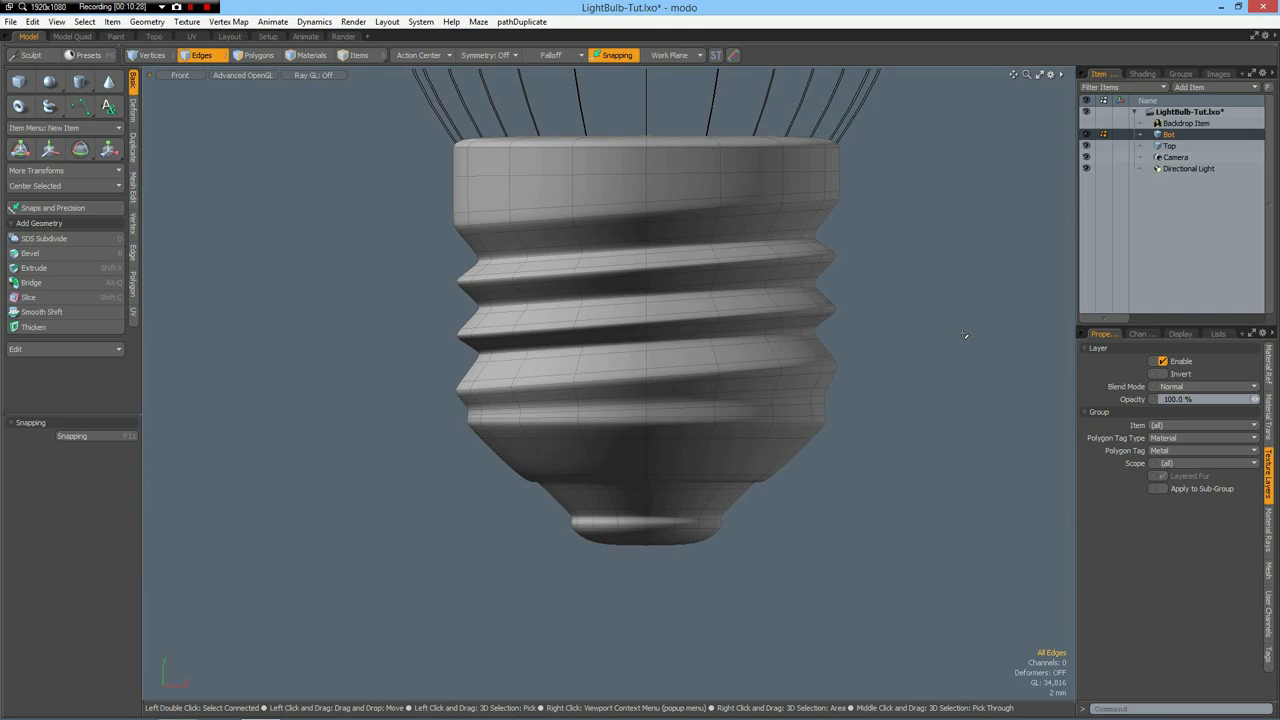
{"action": "left_click", "coordinate": [1086, 123]}
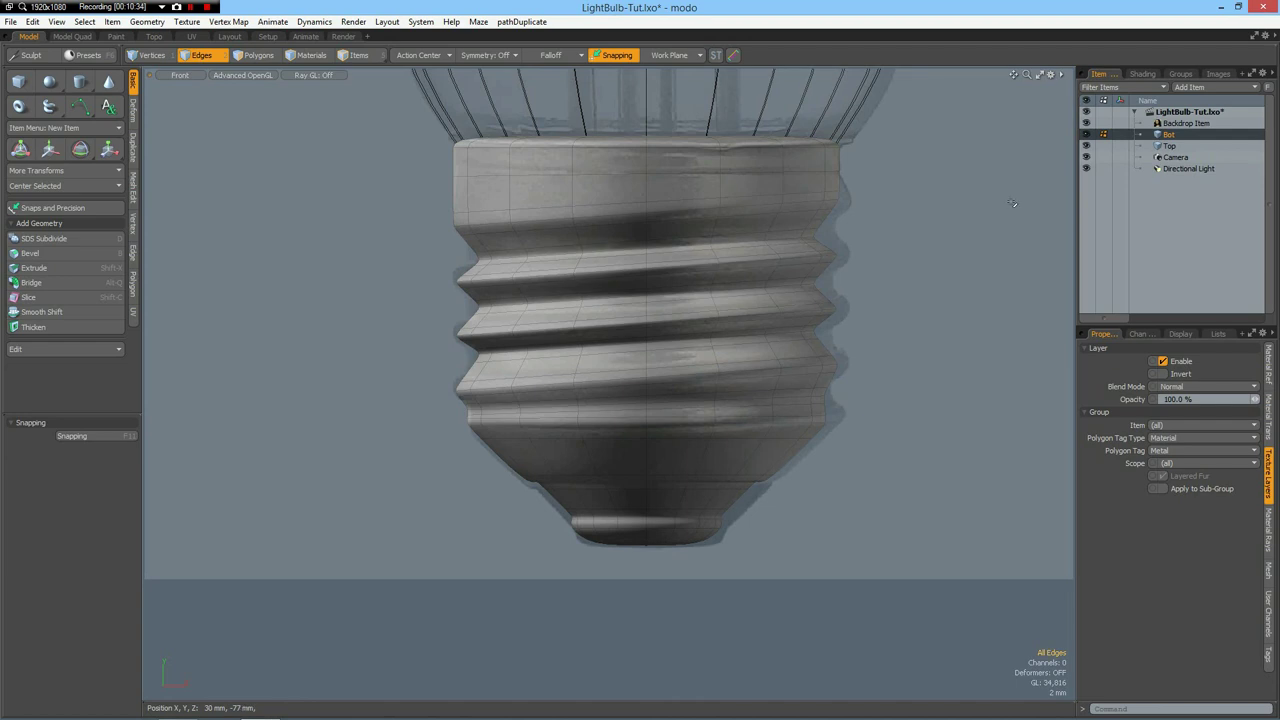
{"action": "left_click_drag", "start_coordinate": [955, 172], "coordinate": [865, 430], "text": "alt"}
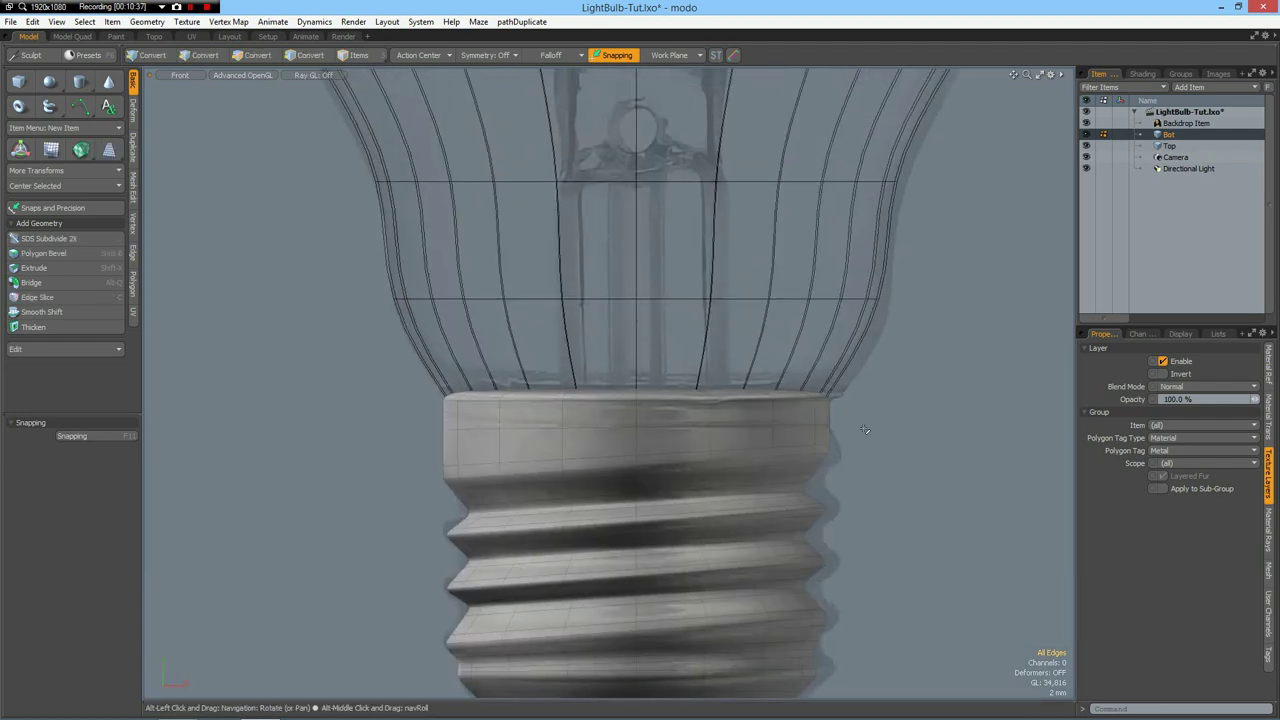
{"action": "key", "text": "r"}
{"action": "left_click", "coordinate": [675, 437]}
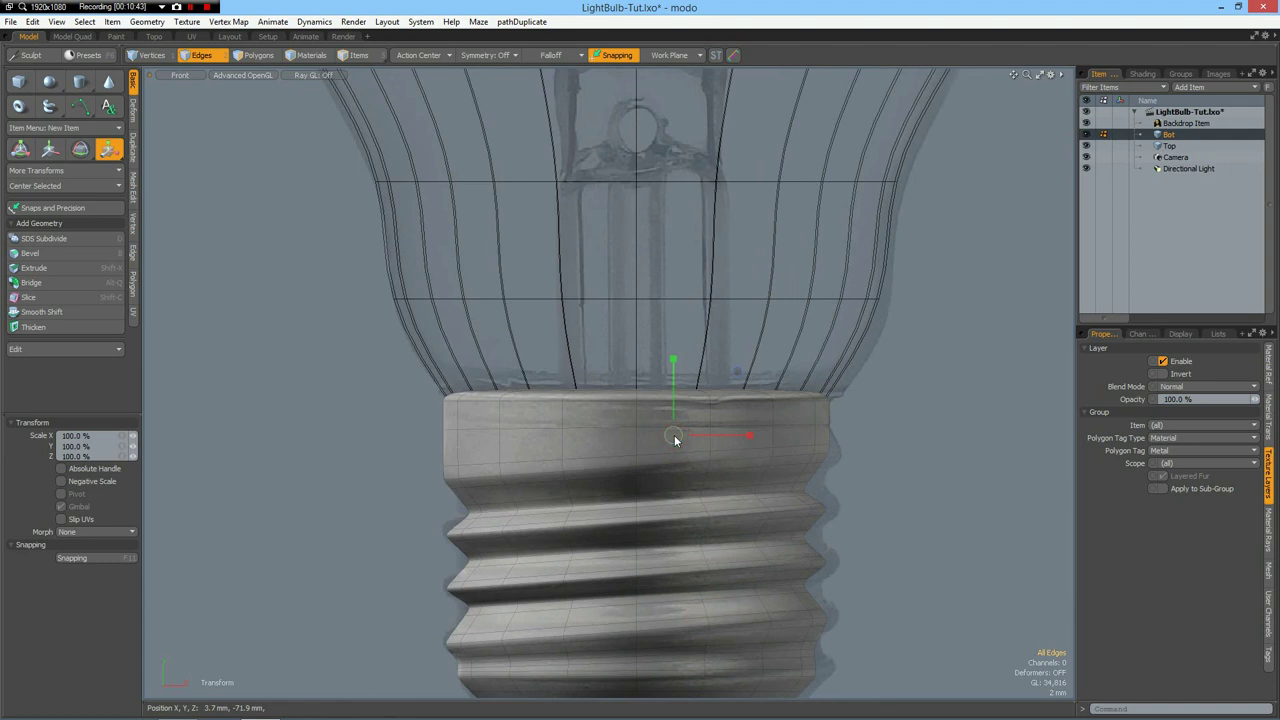
{"action": "key", "text": "space"}
{"action": "key", "text": "Escape"}
Select all connected polygons of the screw base and scale them to 104% in X and Z
{"action": "key", "text": "3"}
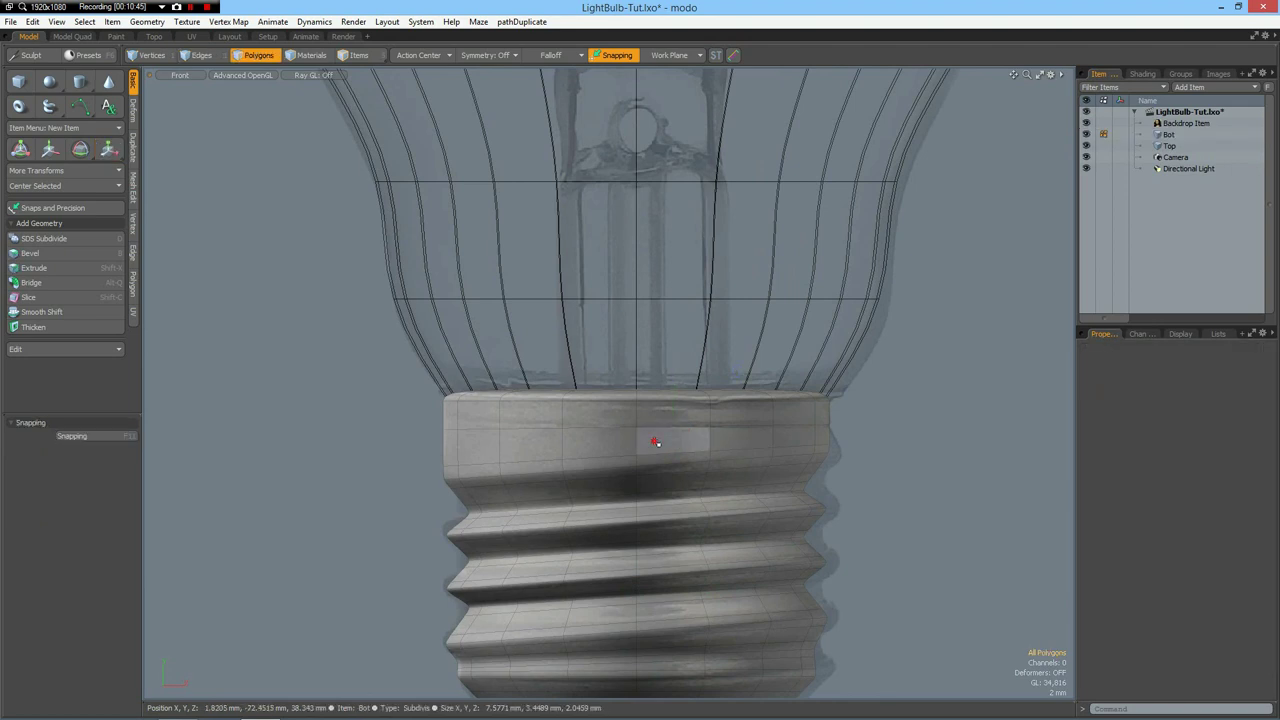
{"action": "double_click", "coordinate": [657, 442]}
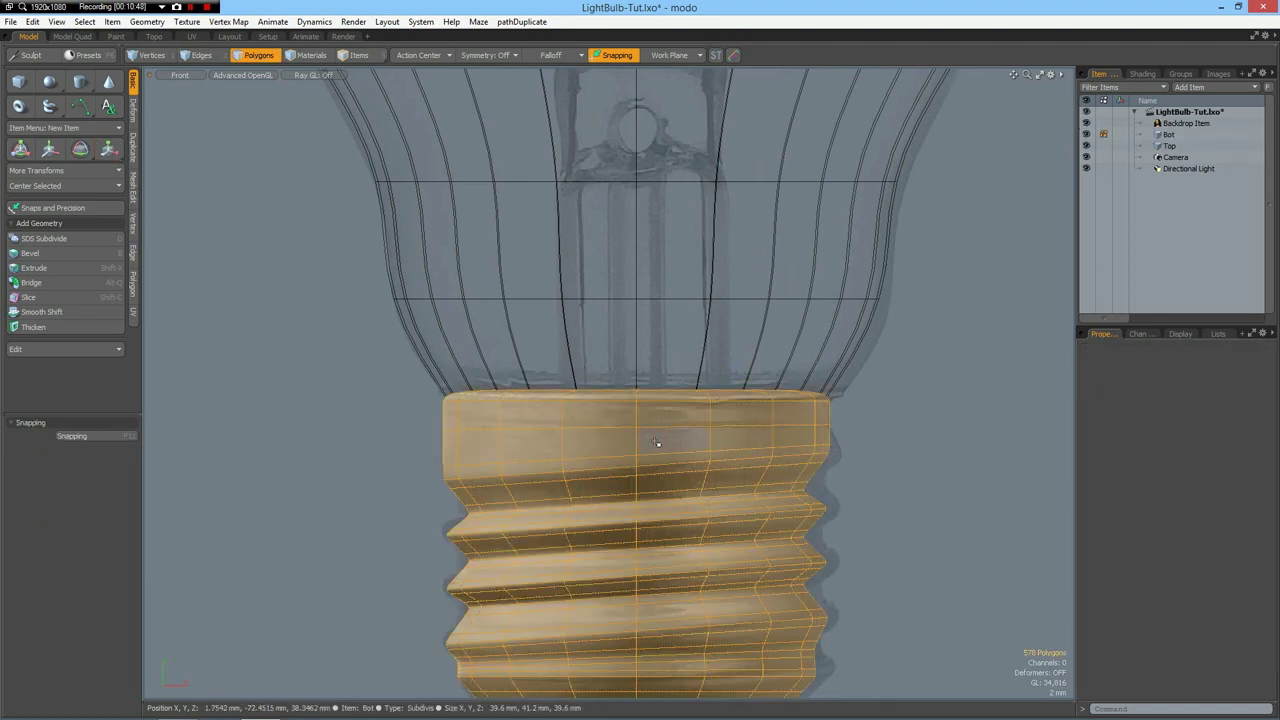
{"action": "key", "text": "y"}
{"action": "left_click", "coordinate": [710, 593]}
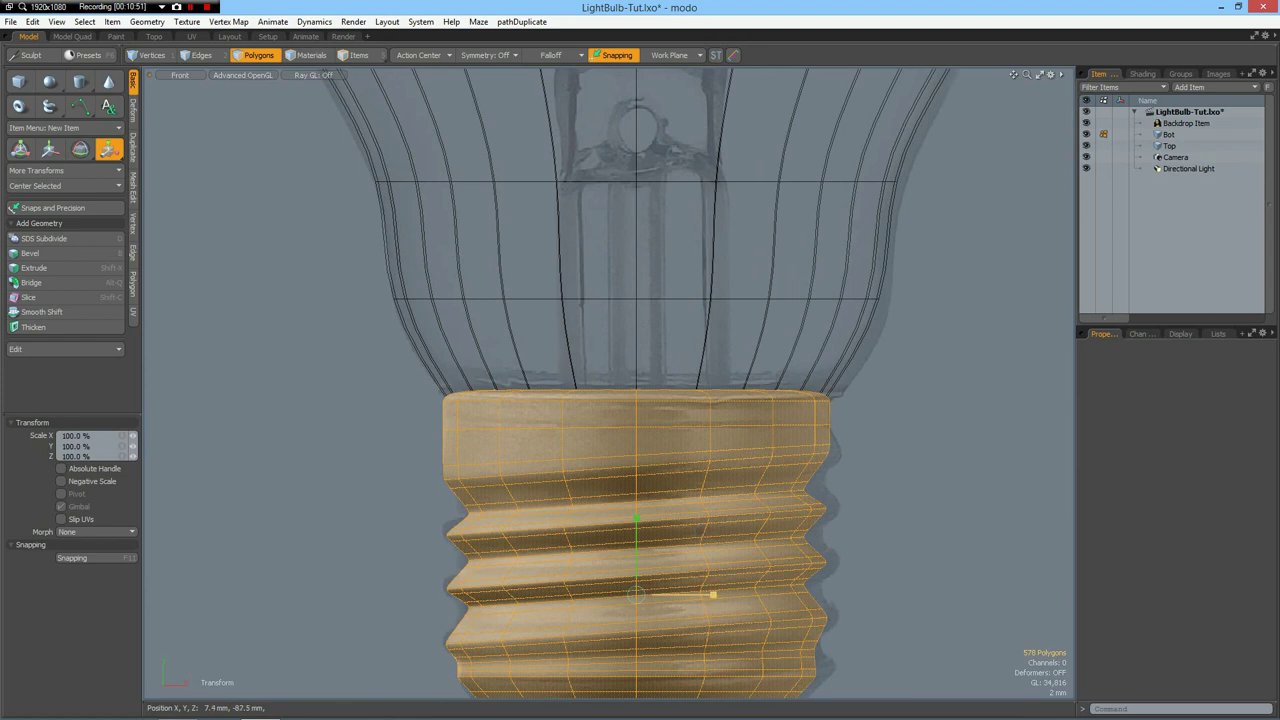
{"action": "left_click_drag", "start_coordinate": [713, 595], "coordinate": [716, 595]}
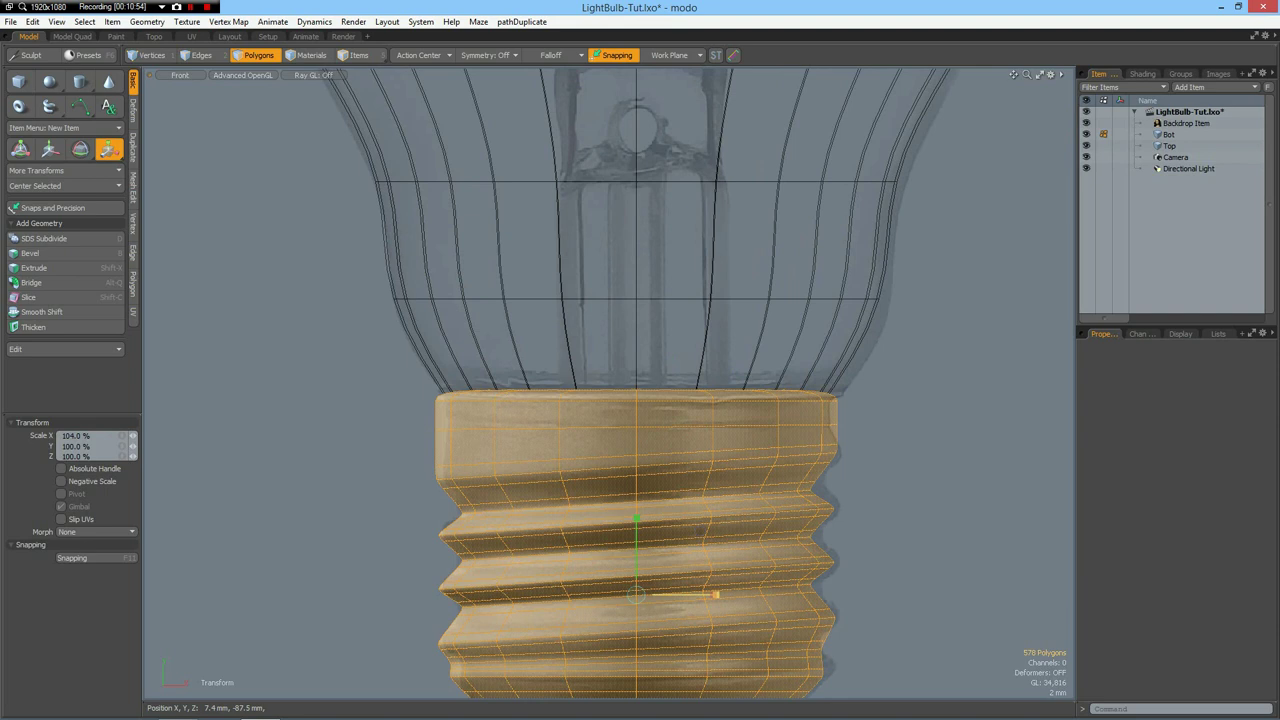
{"action": "left_click", "coordinate": [104, 436]}
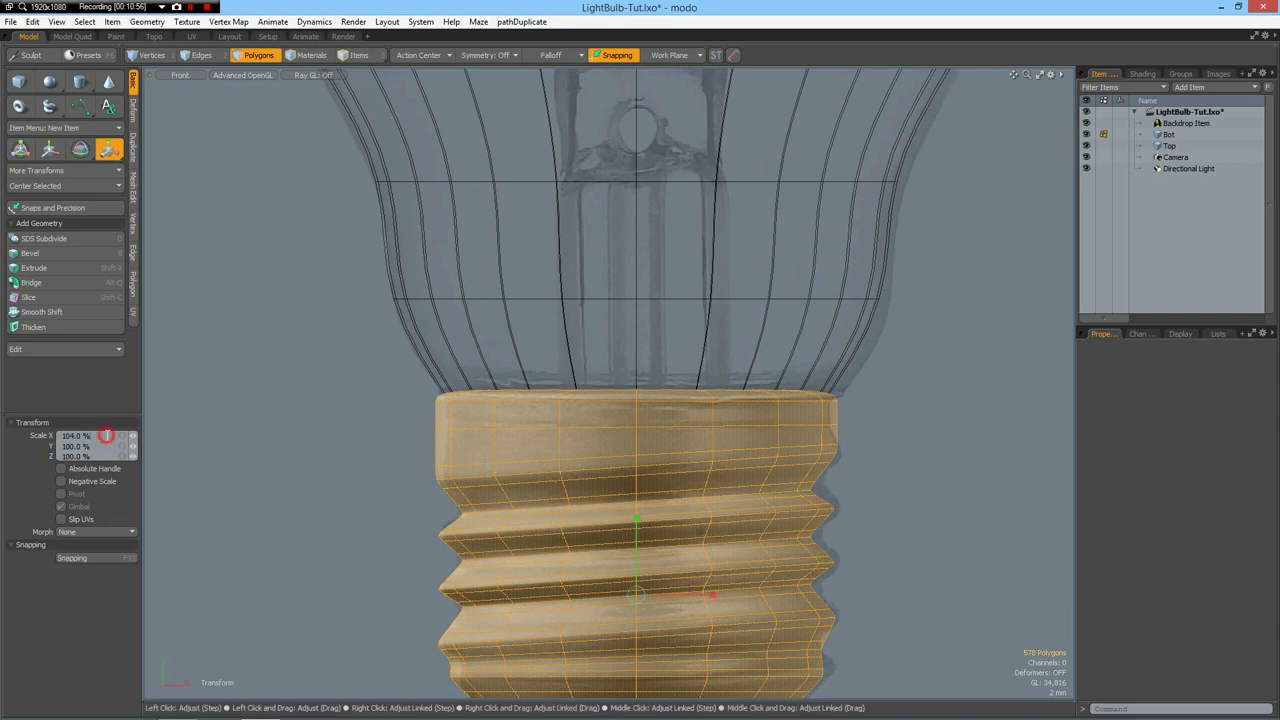
{"action": "left_click", "coordinate": [102, 454]}
{"action": "type", "text": "10q"}
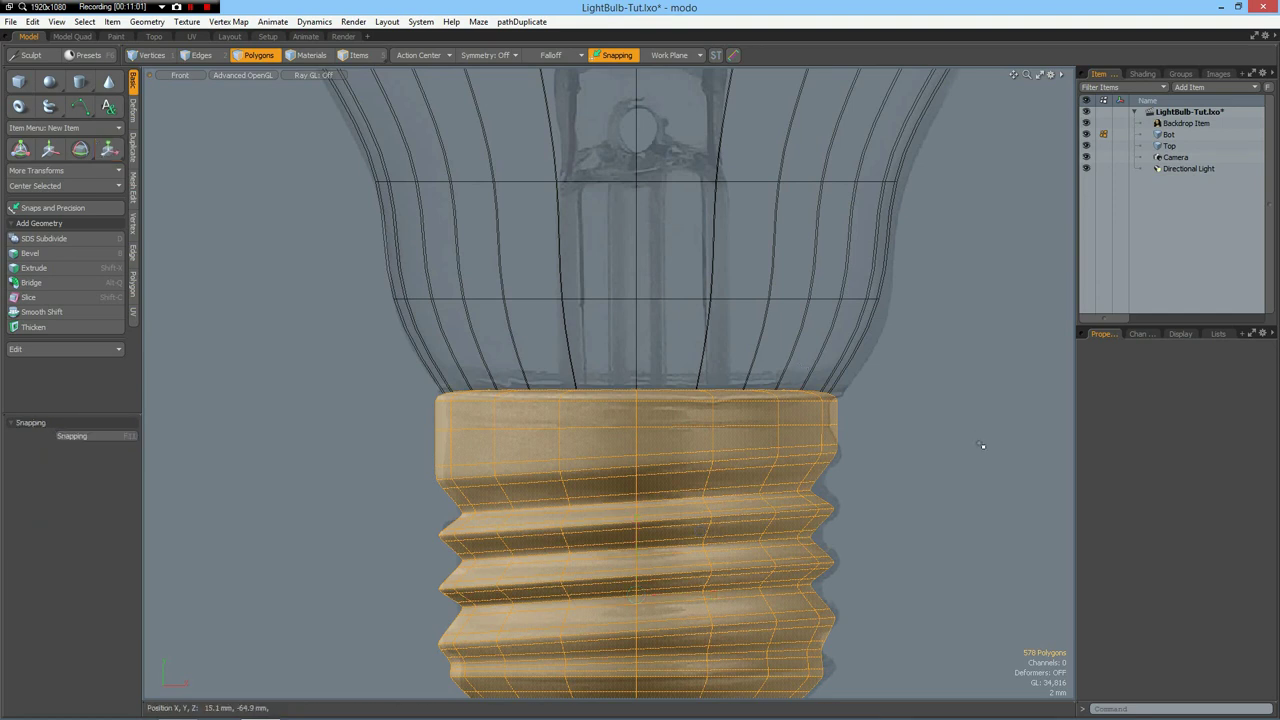
{"action": "left_click", "coordinate": [981, 444]}
In the perspective view, select the entire screw base and center it on the Z axis beneath the glass bulb
{"action": "key", "text": "ctrl+space"}
{"action": "left_click", "coordinate": [1002, 405]}
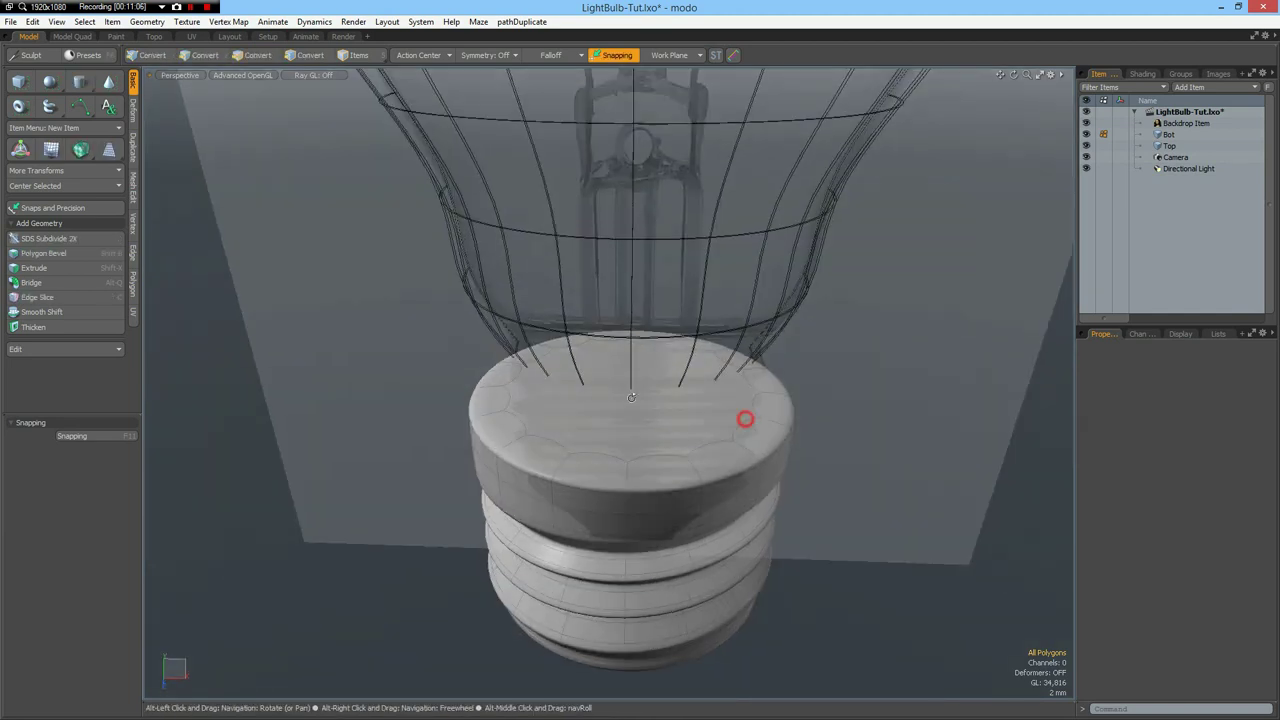
{"action": "left_click_drag", "start_coordinate": [746, 420], "coordinate": [545, 413], "text": "alt"}
{"action": "key", "text": "3"}
{"action": "double_click", "coordinate": [545, 413]}
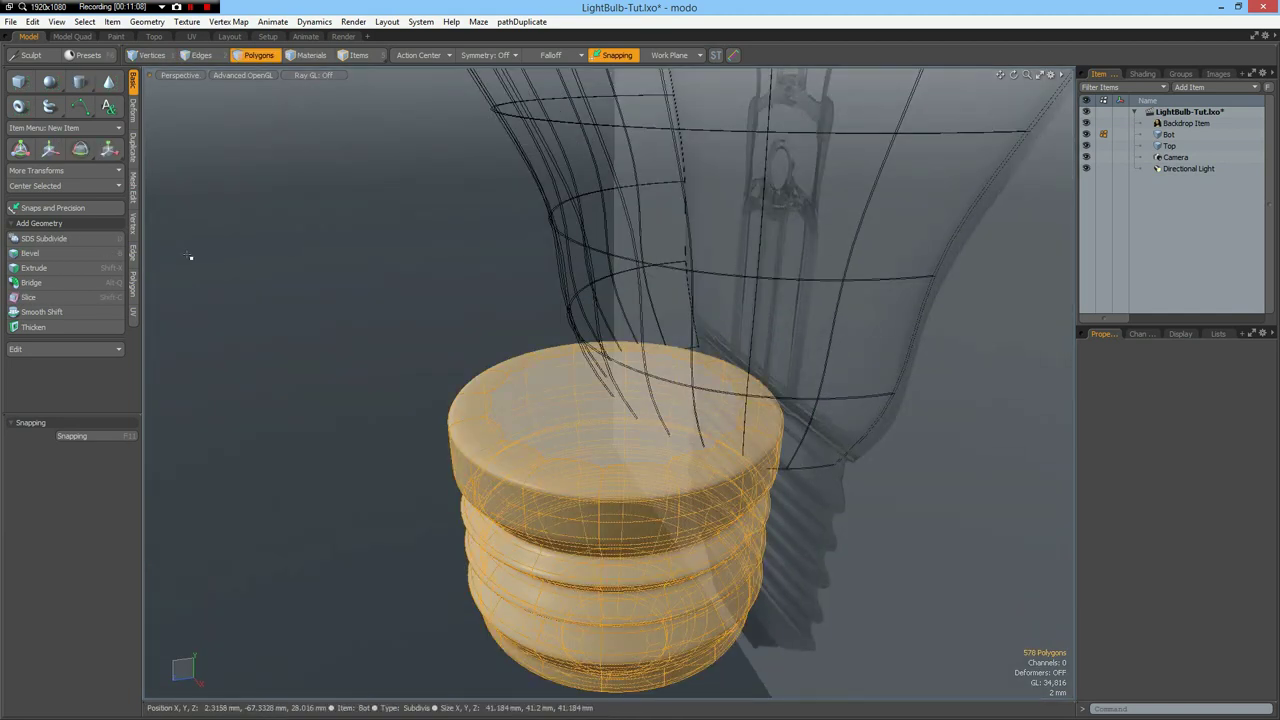
{"action": "left_click", "coordinate": [50, 186]}
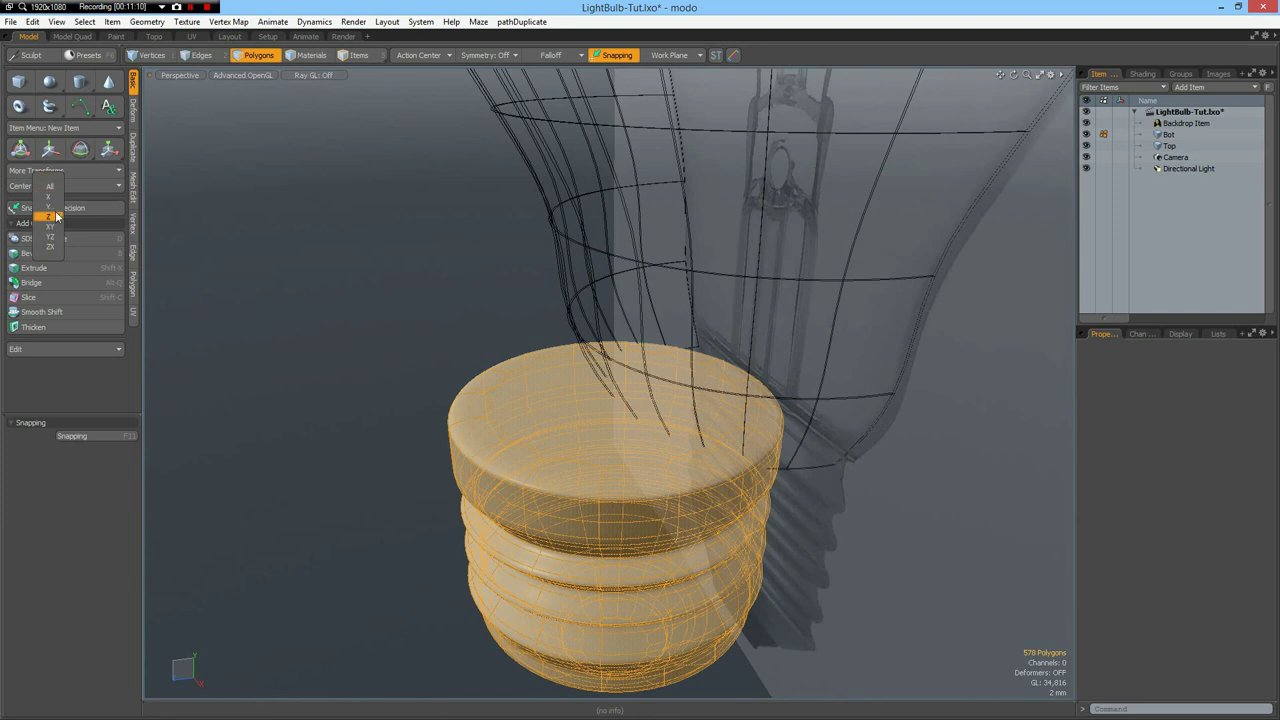
{"action": "left_click", "coordinate": [56, 216]}
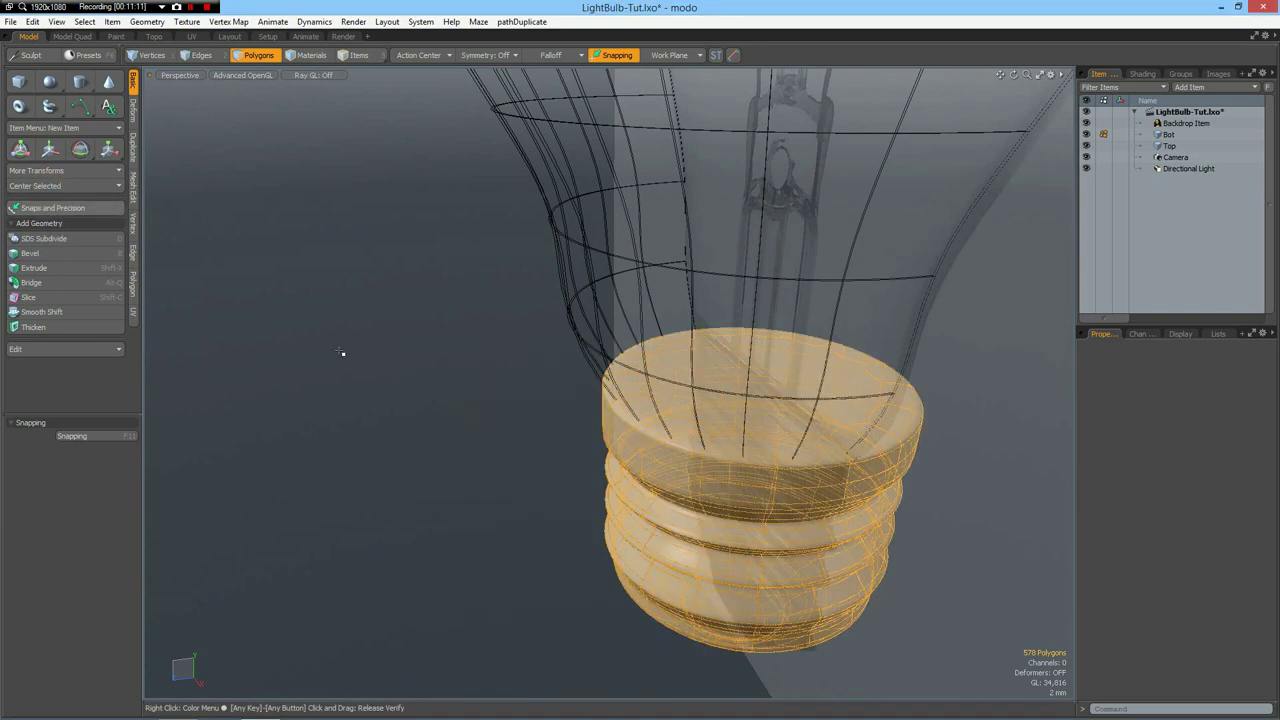
Turn off subdivision for the screw base and inset its top polygon by about 2.48 mm with Polygon Bevel
{"action": "left_click", "coordinate": [755, 397]}
{"action": "key", "text": "Tab"}
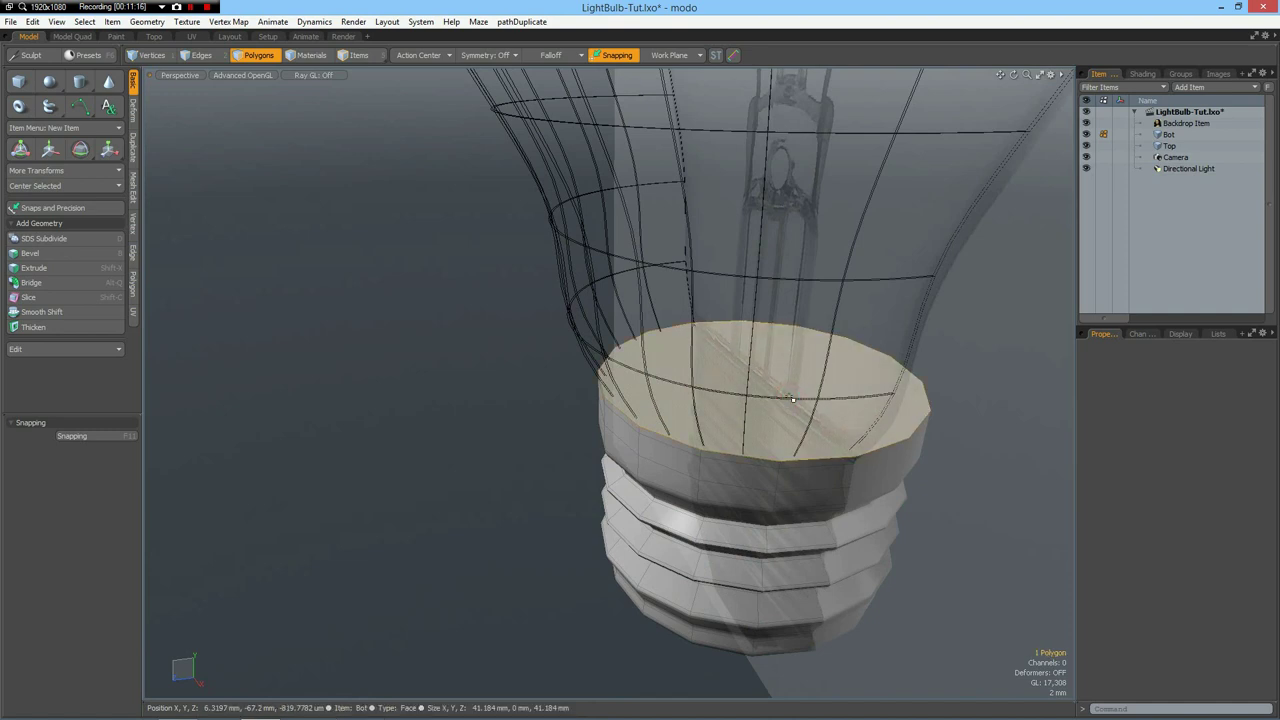
{"action": "key", "text": "b"}
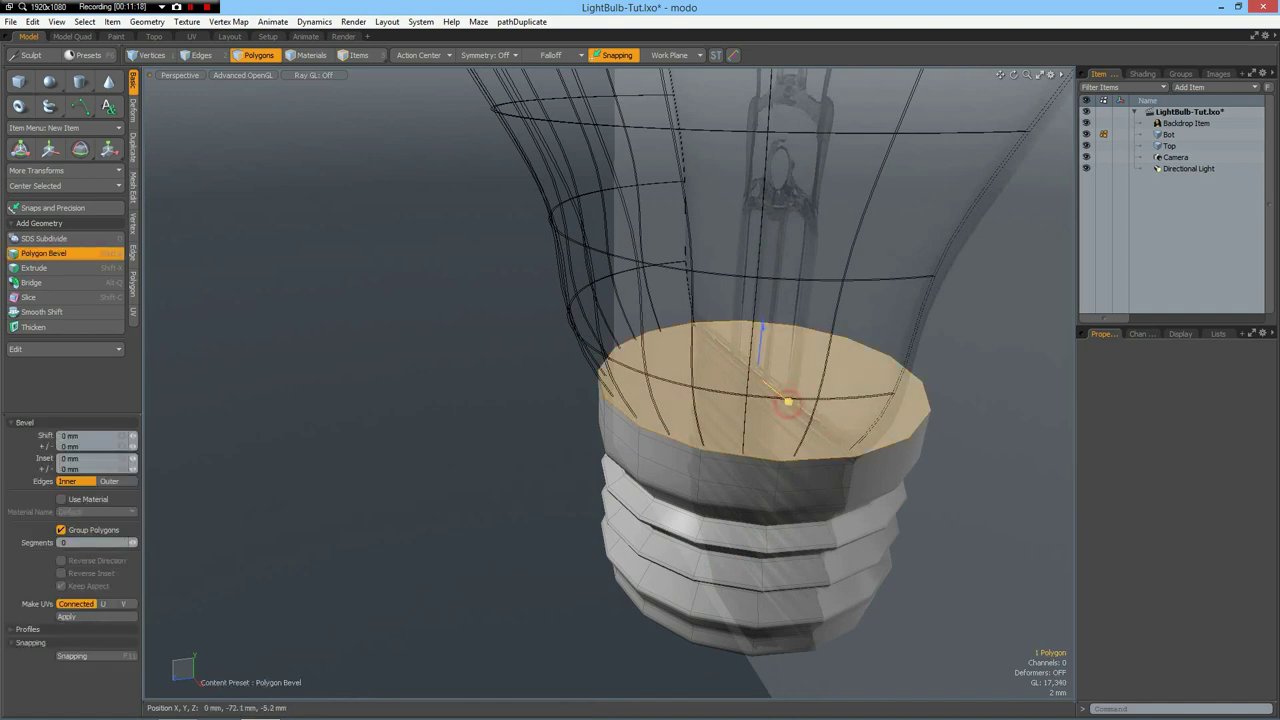
{"action": "left_click_drag", "start_coordinate": [788, 401], "coordinate": [811, 410]}
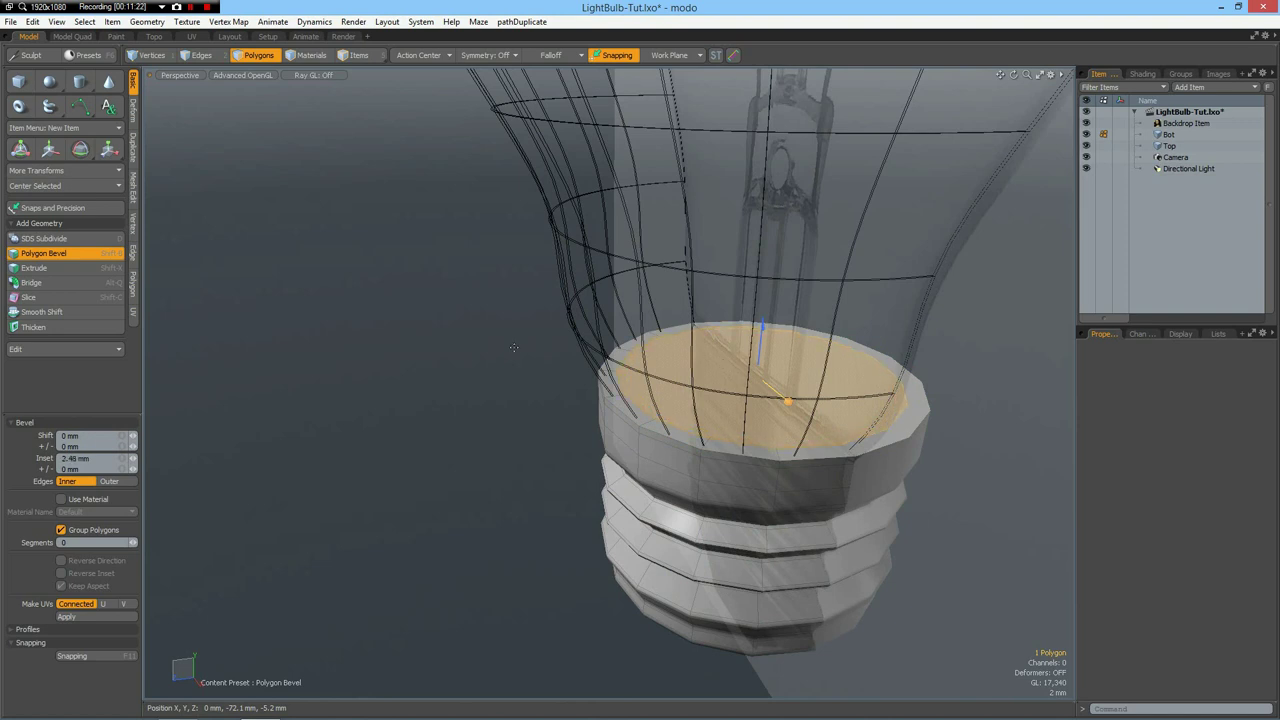
Bevel the base's top polygon with about -3.6 mm shift and 1.64 mm inset, and inset it again by about 640 um
{"action": "key", "text": "space"}
{"action": "key", "text": "b"}
{"action": "left_click_drag", "start_coordinate": [788, 401], "coordinate": [794, 430]}
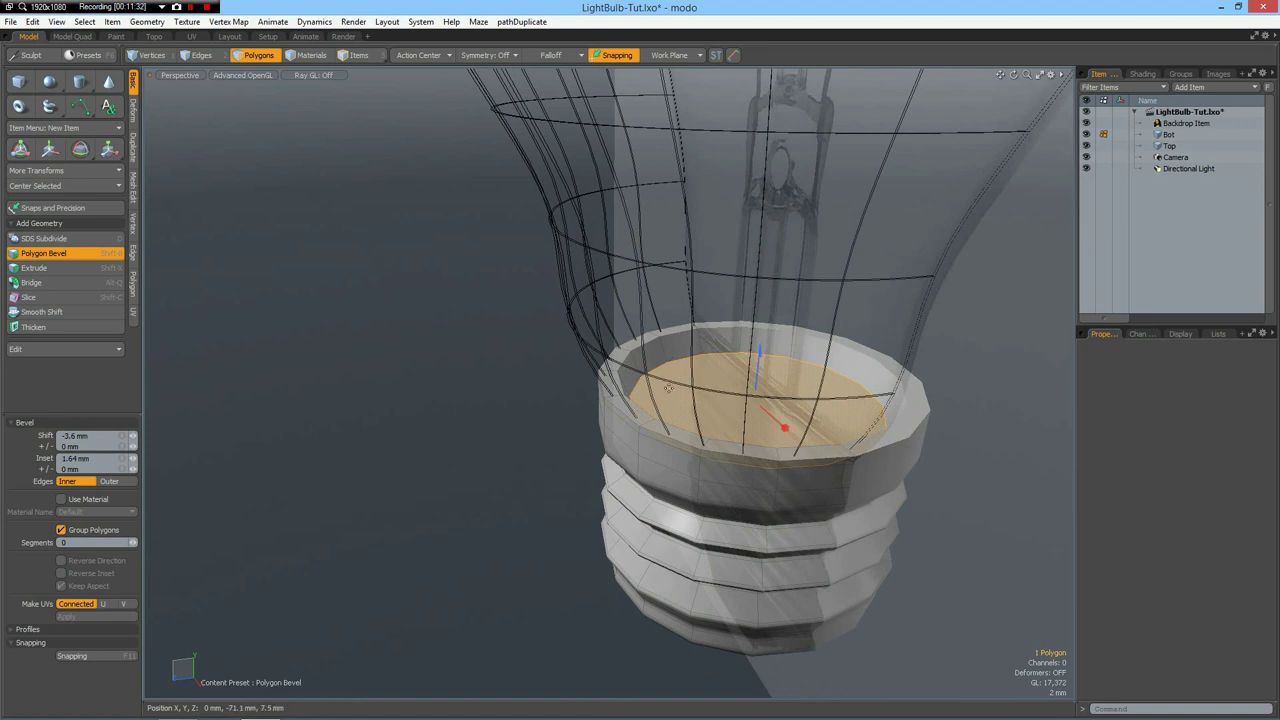
{"action": "key", "text": "space"}
{"action": "key", "text": "shift+b"}
{"action": "left_click_drag", "start_coordinate": [785, 427], "coordinate": [788, 427]}
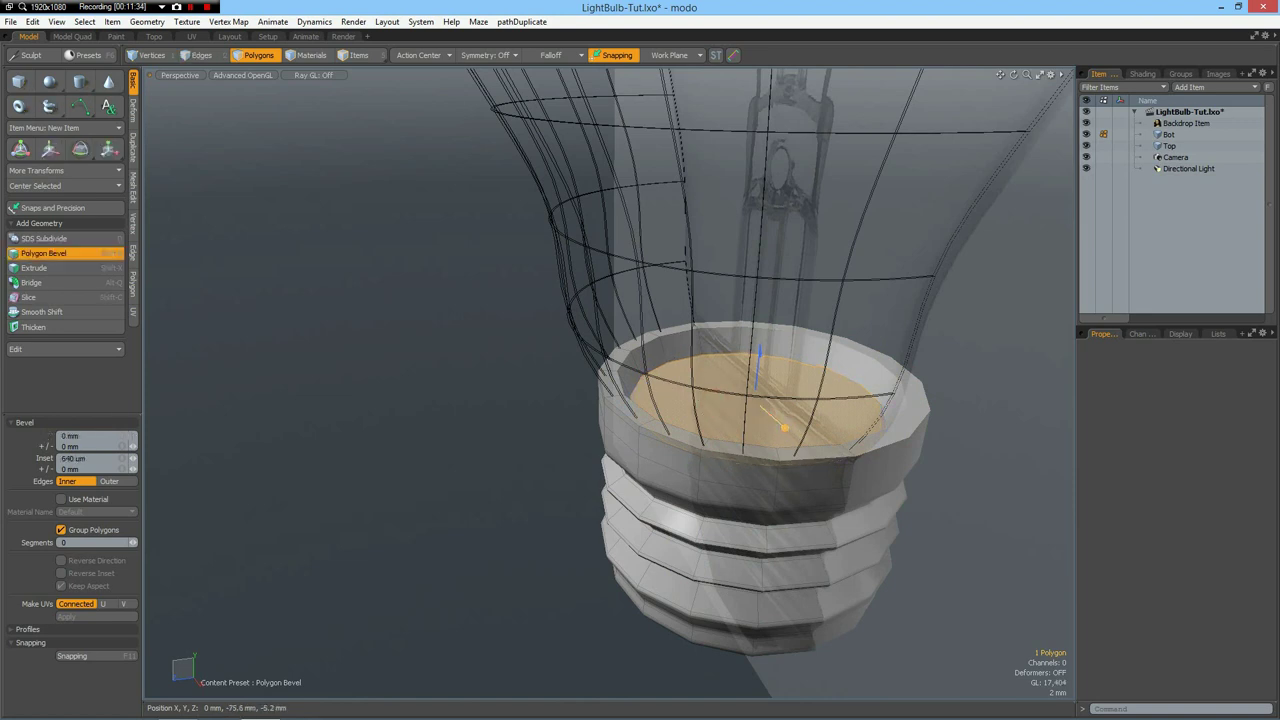
{"action": "key", "text": "space"}
{"action": "left_click", "coordinate": [925, 320]}
Loop-slice the base's top rim and the inner wall of the recess to add supporting edge loops
{"action": "scroll", "coordinate": [622, 350], "scroll_direction": "up", "scroll_amount": 5}
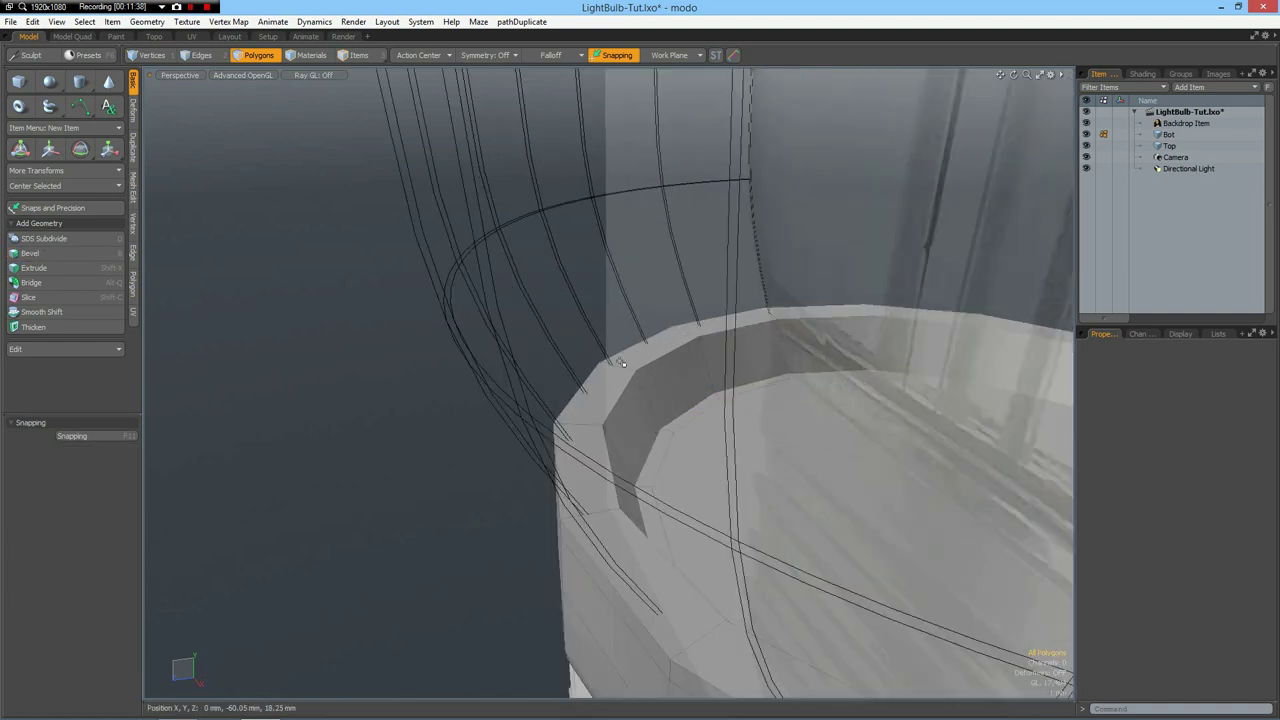
{"action": "key", "text": "2"}
{"action": "left_click", "coordinate": [622, 364]}
{"action": "key", "text": "alt+c"}
{"action": "left_click", "coordinate": [638, 416]}
{"action": "key", "text": "q"}
{"action": "left_click", "coordinate": [396, 344]}
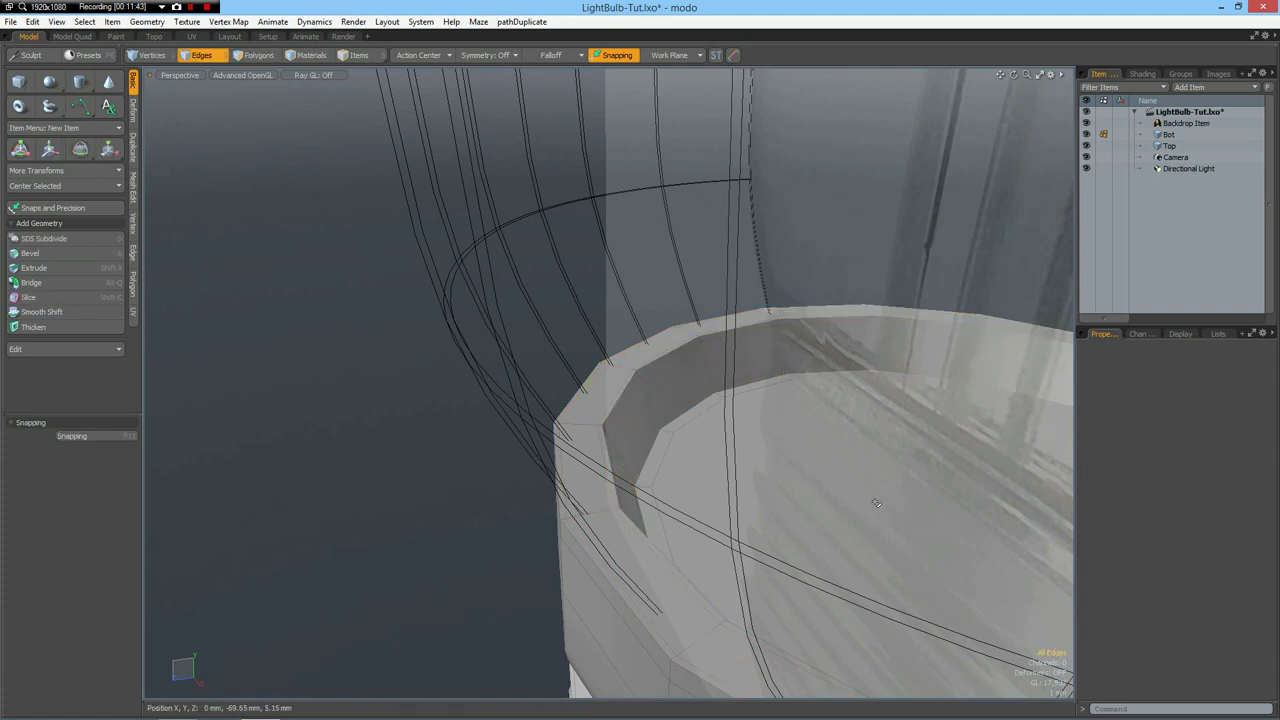
Select the recess's rim and inner wall polygons without the central floor polygon and assign them the Insulation material
{"action": "key", "text": "3"}
{"action": "left_click", "coordinate": [883, 503]}
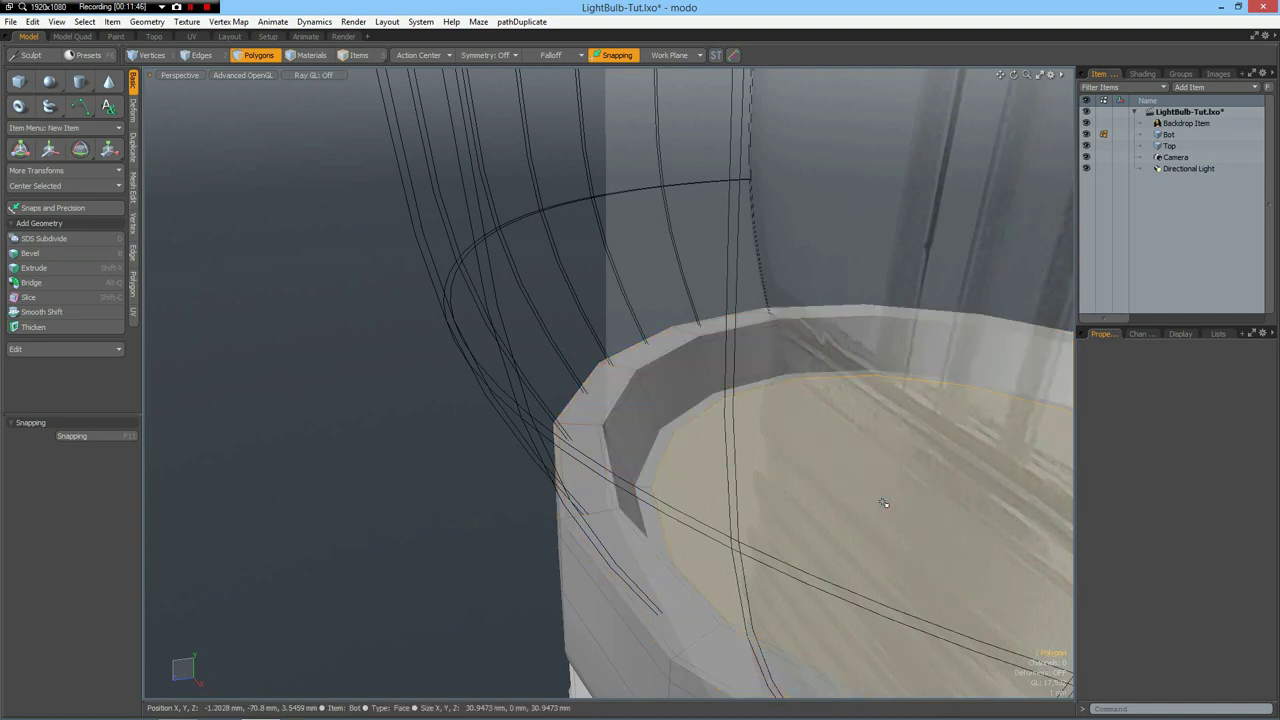
{"action": "key", "text": "shift+Up"}
{"action": "key", "text": "shift+Up"}
{"action": "key", "text": "shift+Up"}
{"action": "key", "text": "shift+Up"}
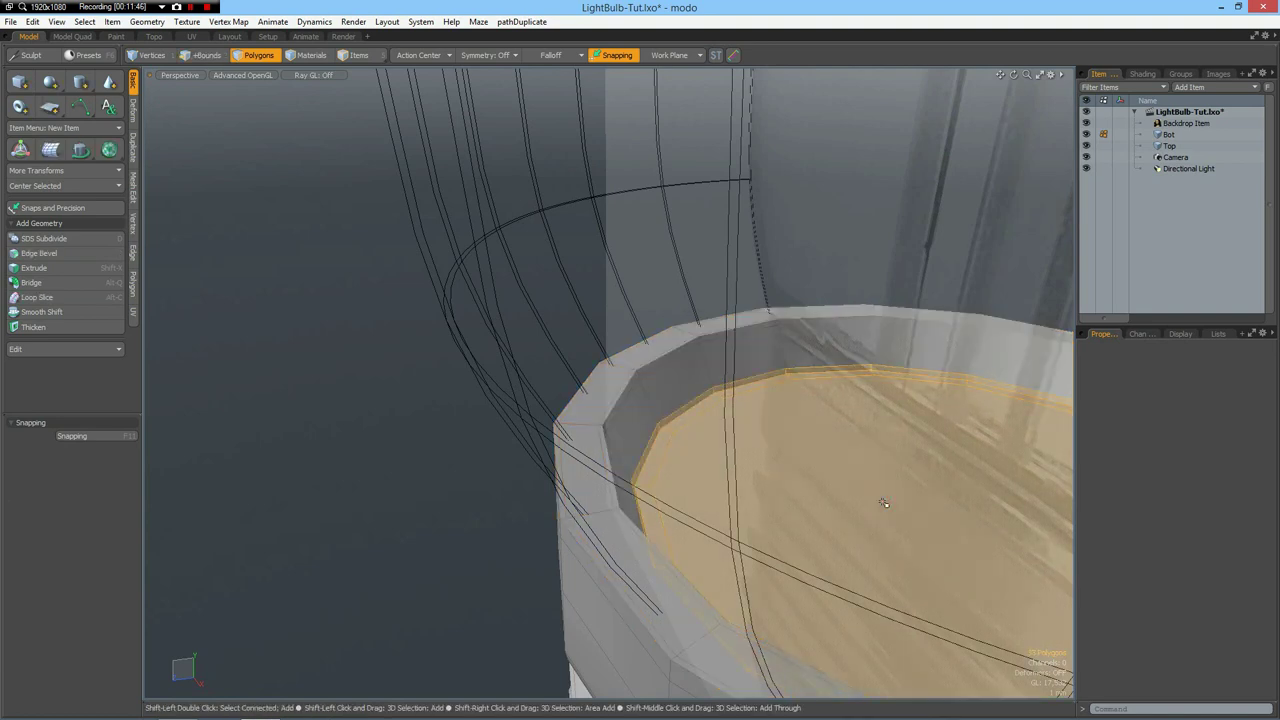
{"action": "key", "text": "shift+Up"}
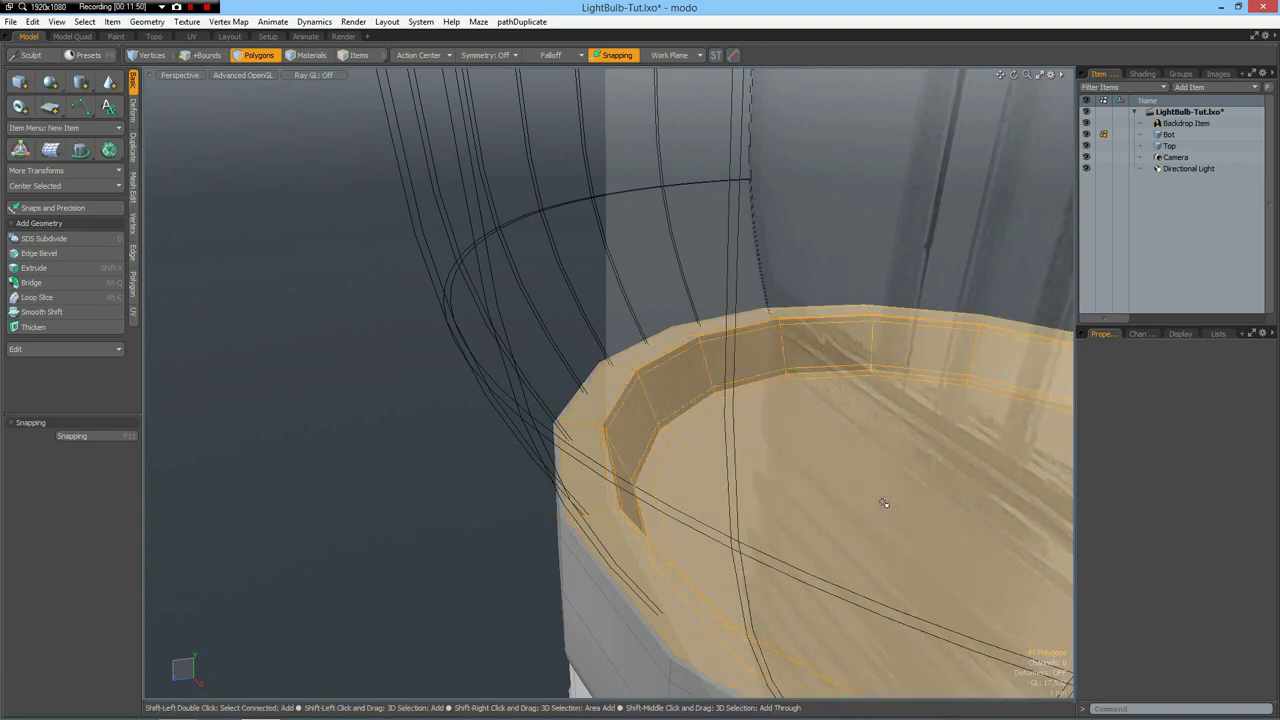
{"action": "left_click", "coordinate": [883, 503], "text": "ctrl"}
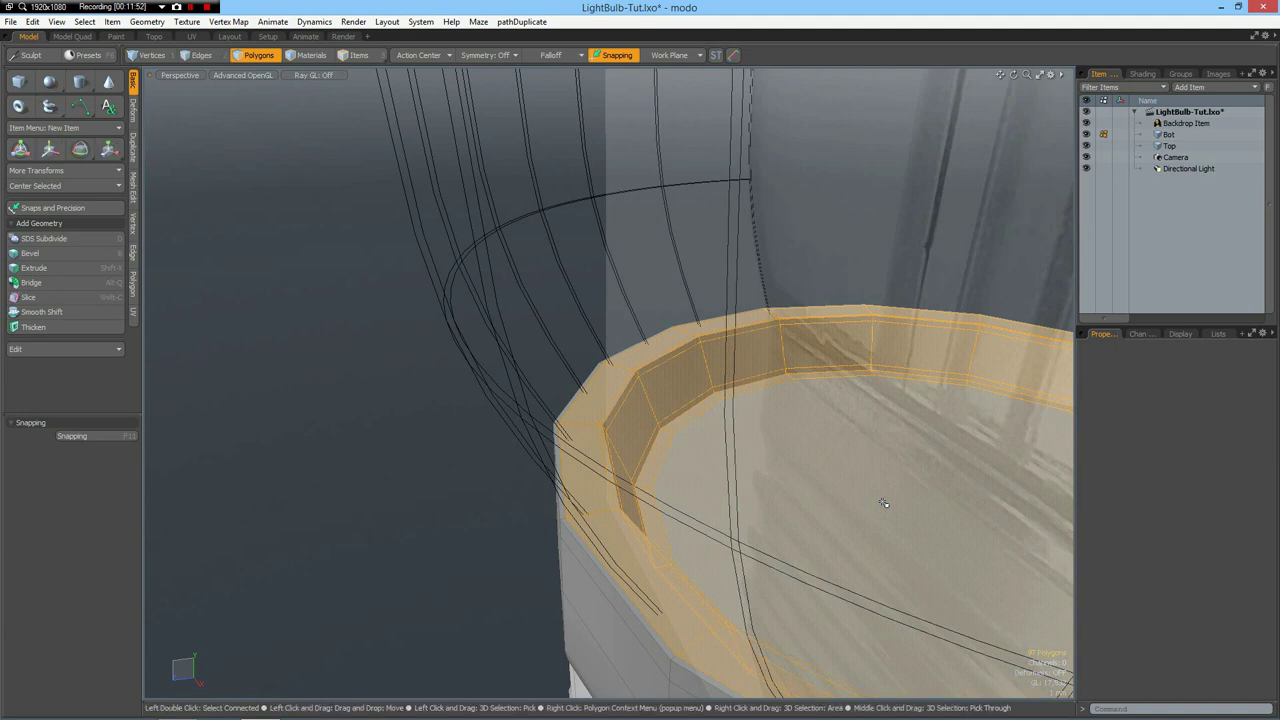
{"action": "key", "text": "m"}
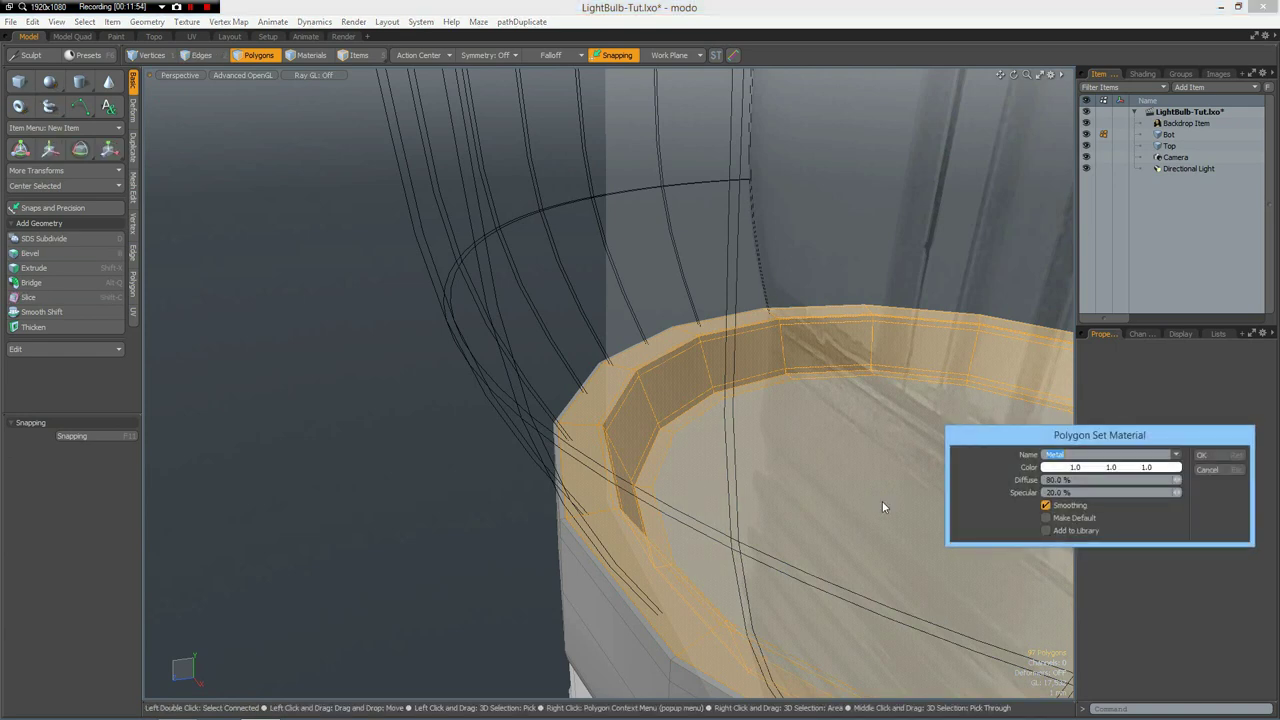
{"action": "left_click", "coordinate": [1176, 454]}
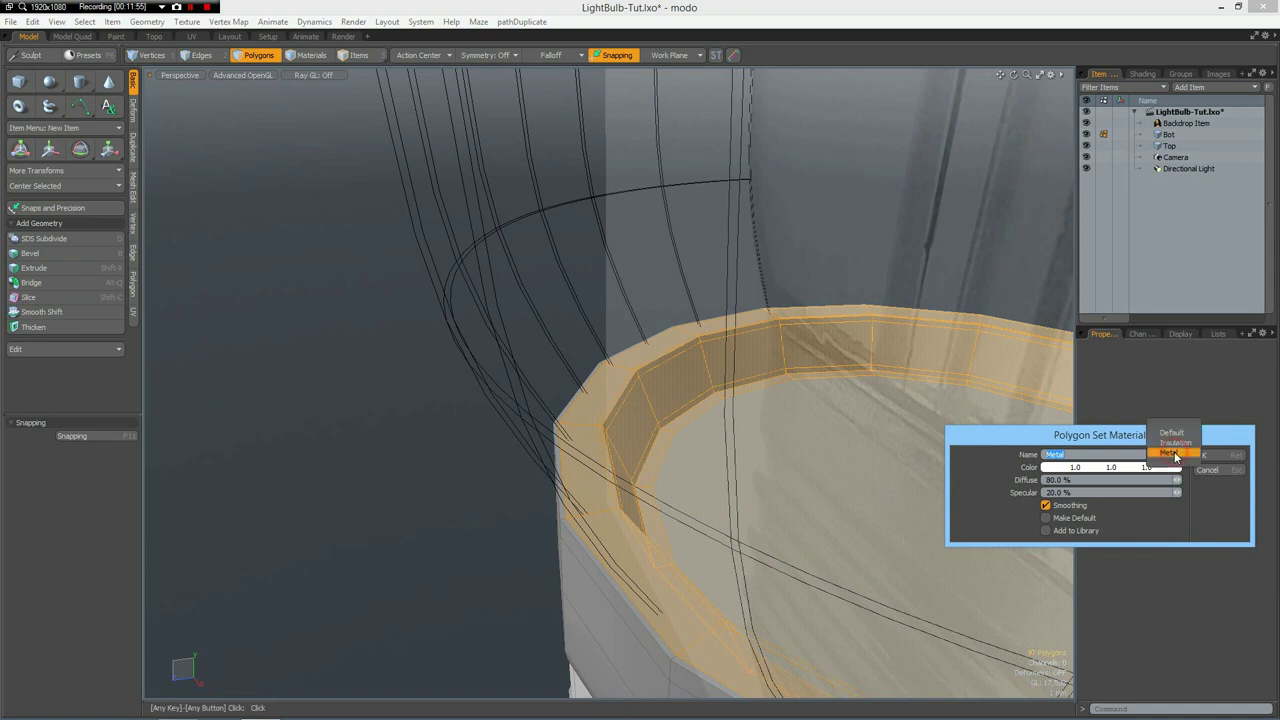
{"action": "left_click", "coordinate": [1178, 443]}
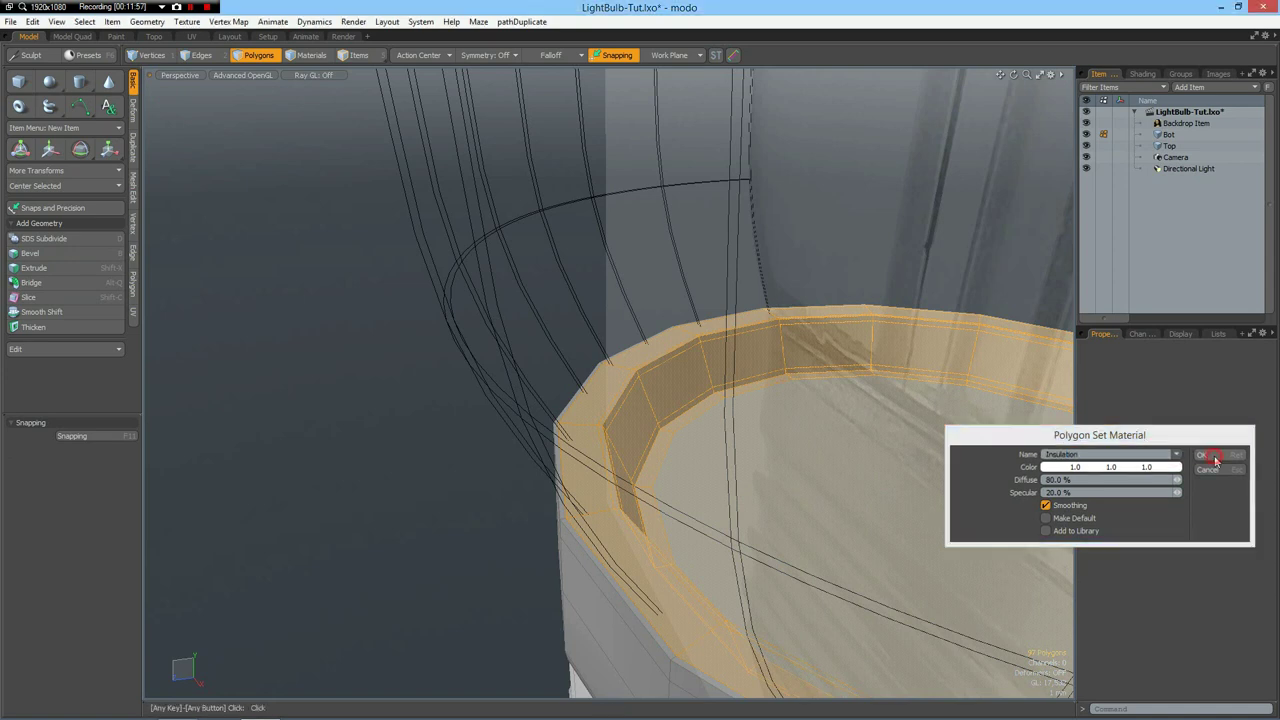
{"action": "left_click", "coordinate": [1218, 455]}
{"action": "left_click", "coordinate": [397, 440]}
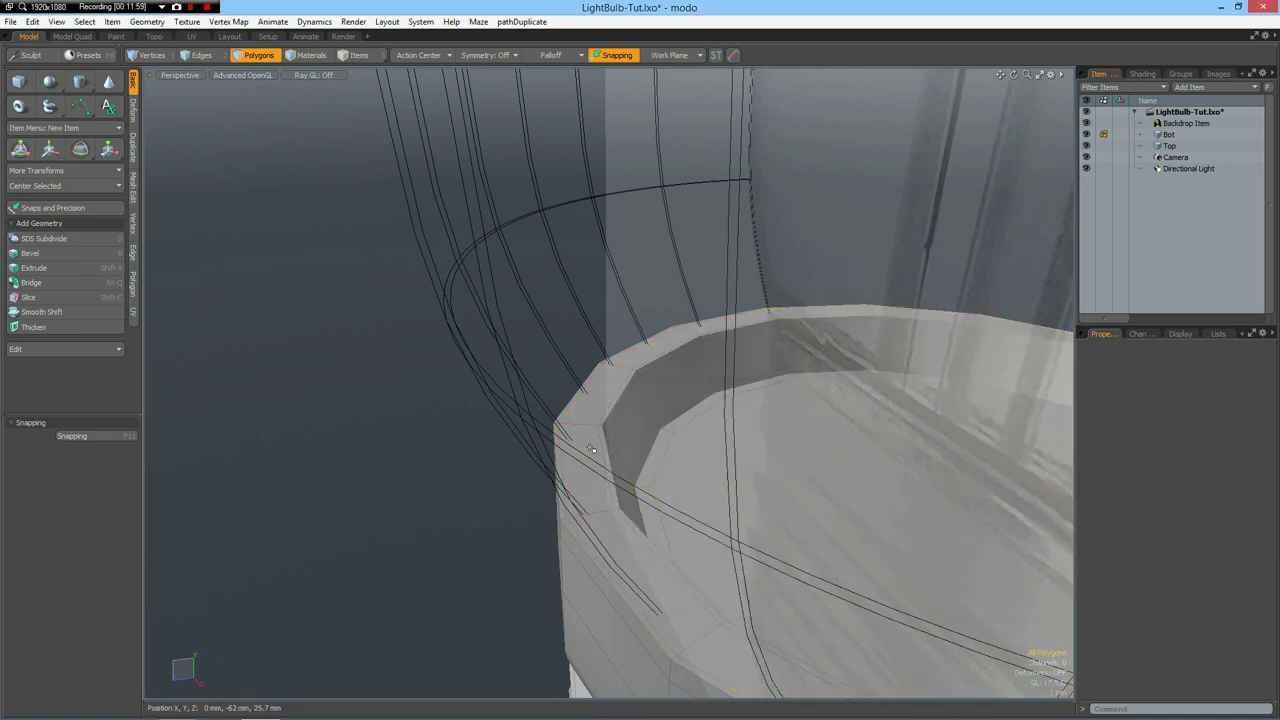
Add a new mesh item to the scene and name it Inside
{"action": "scroll", "coordinate": [610, 454], "scroll_direction": "down", "scroll_amount": 5}
{"action": "scroll", "coordinate": [613, 456], "scroll_direction": "down", "scroll_amount": 5}
{"action": "left_click_drag", "start_coordinate": [652, 530], "coordinate": [807, 466], "text": "alt"}
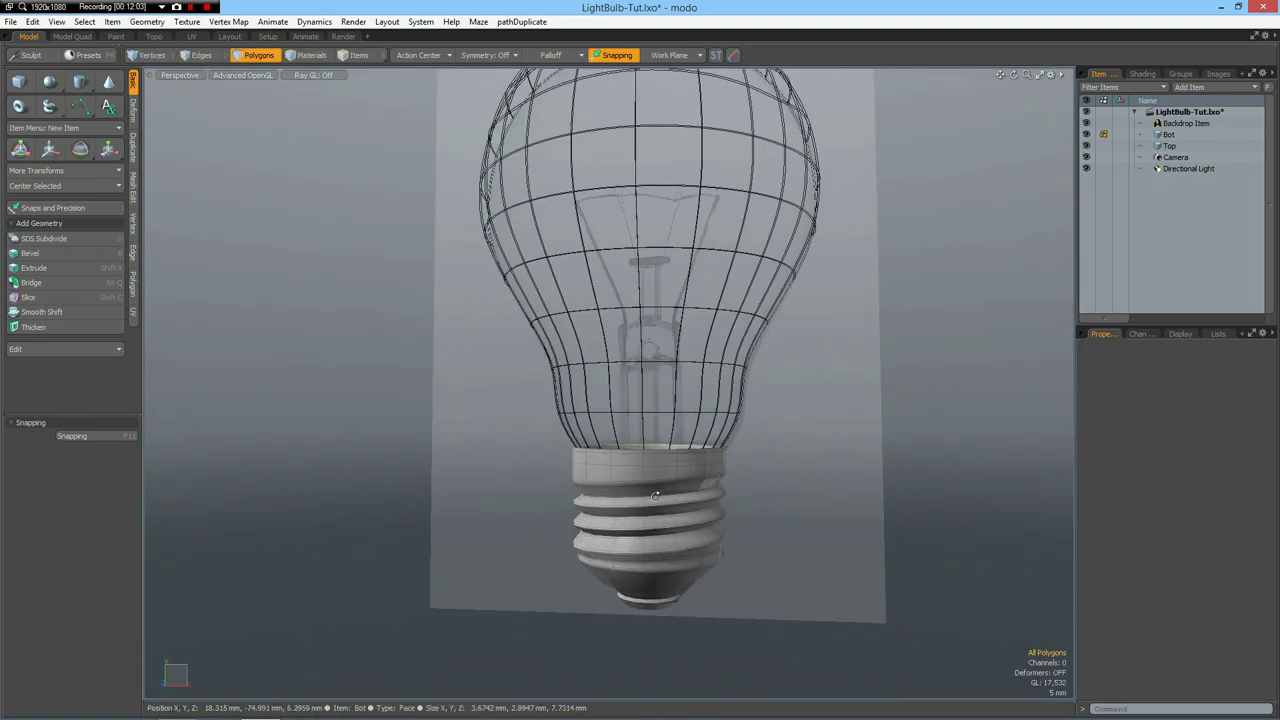
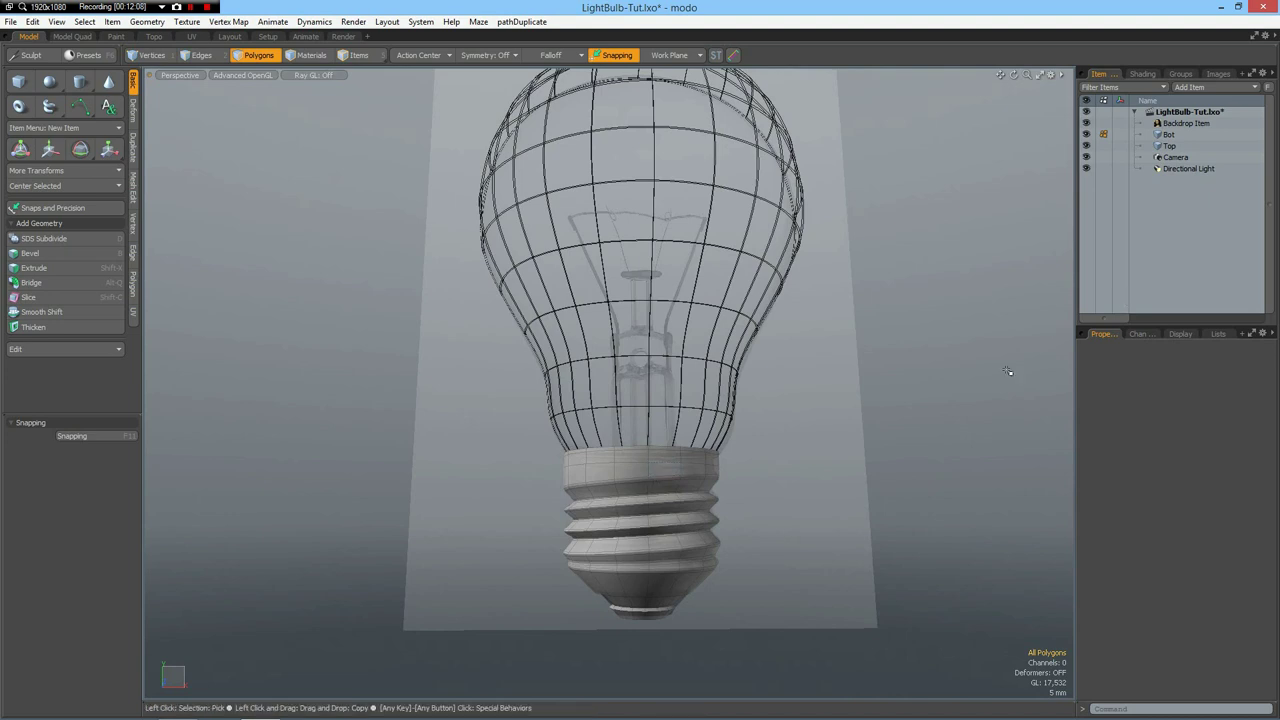
{"action": "key", "text": "n"}
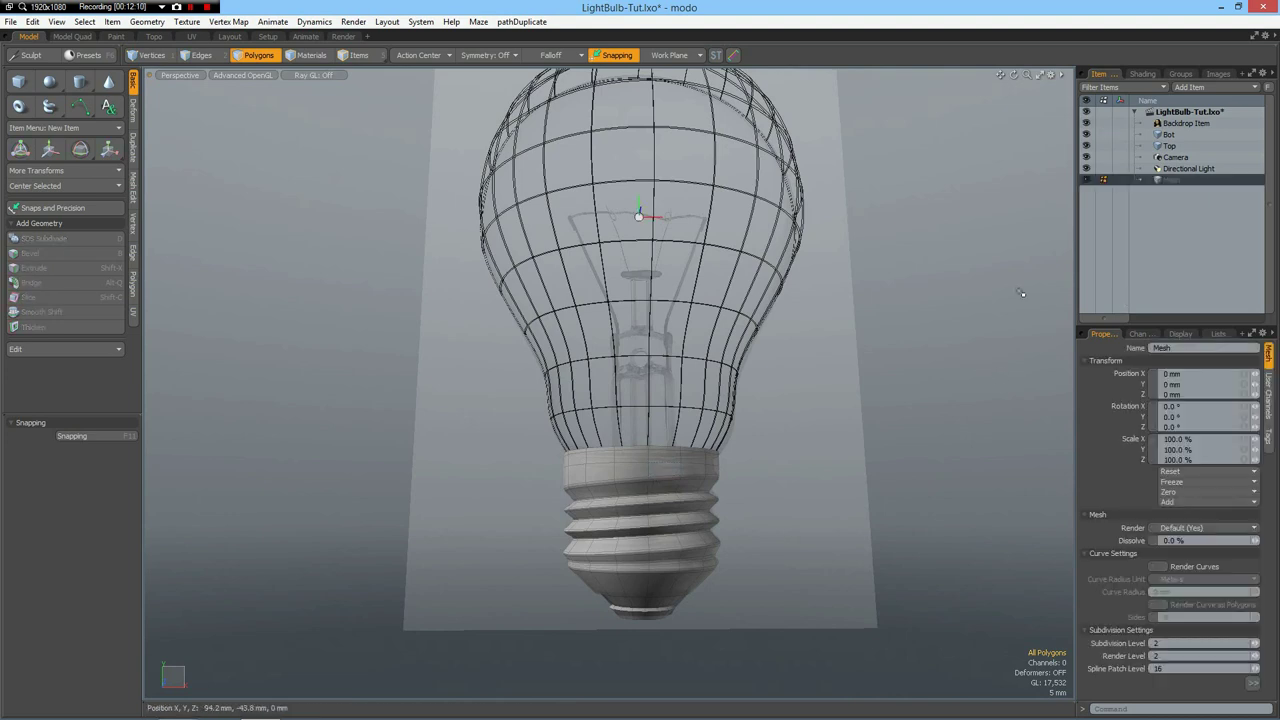
{"action": "double_click", "coordinate": [1162, 181]}
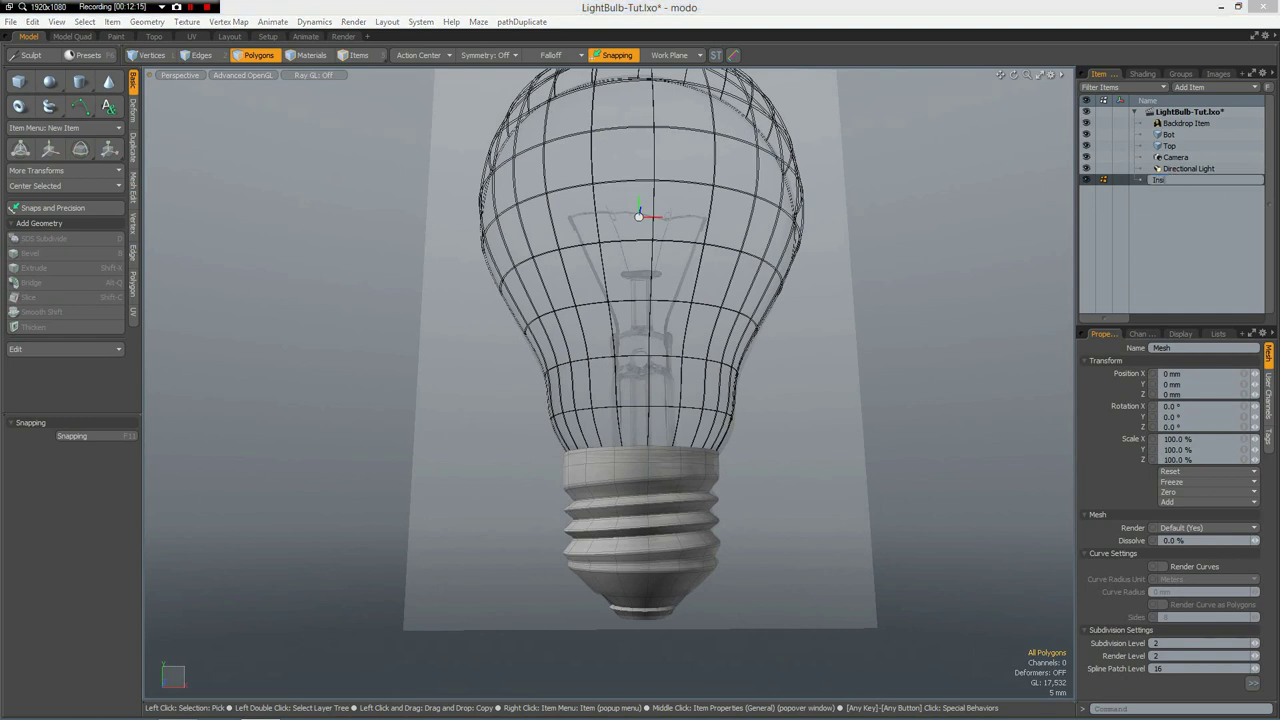
{"action": "type", "text": "Inside"}
{"action": "key", "text": "Return"}
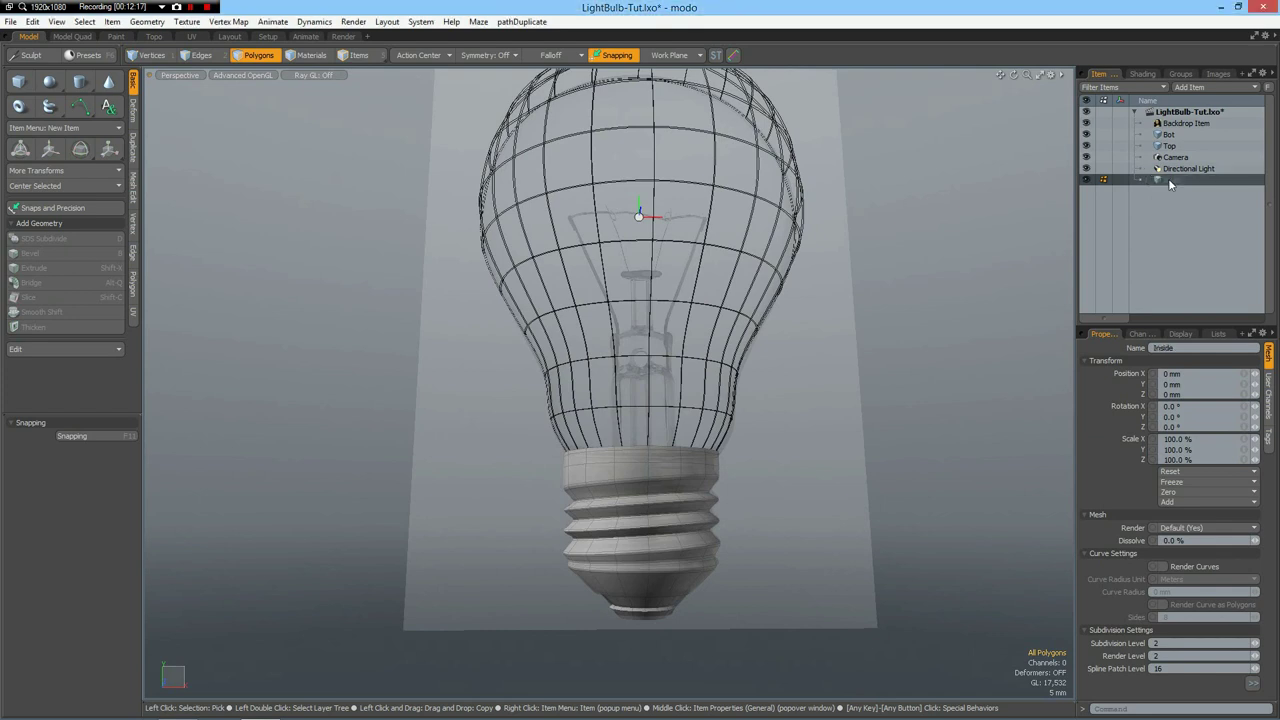
Switch to the front view and hide the Bot and Top meshes to expose the glass stem in the backdrop
{"action": "key", "text": "KP_2"}
{"action": "left_click_drag", "start_coordinate": [739, 361], "coordinate": [694, 383], "text": "alt"}
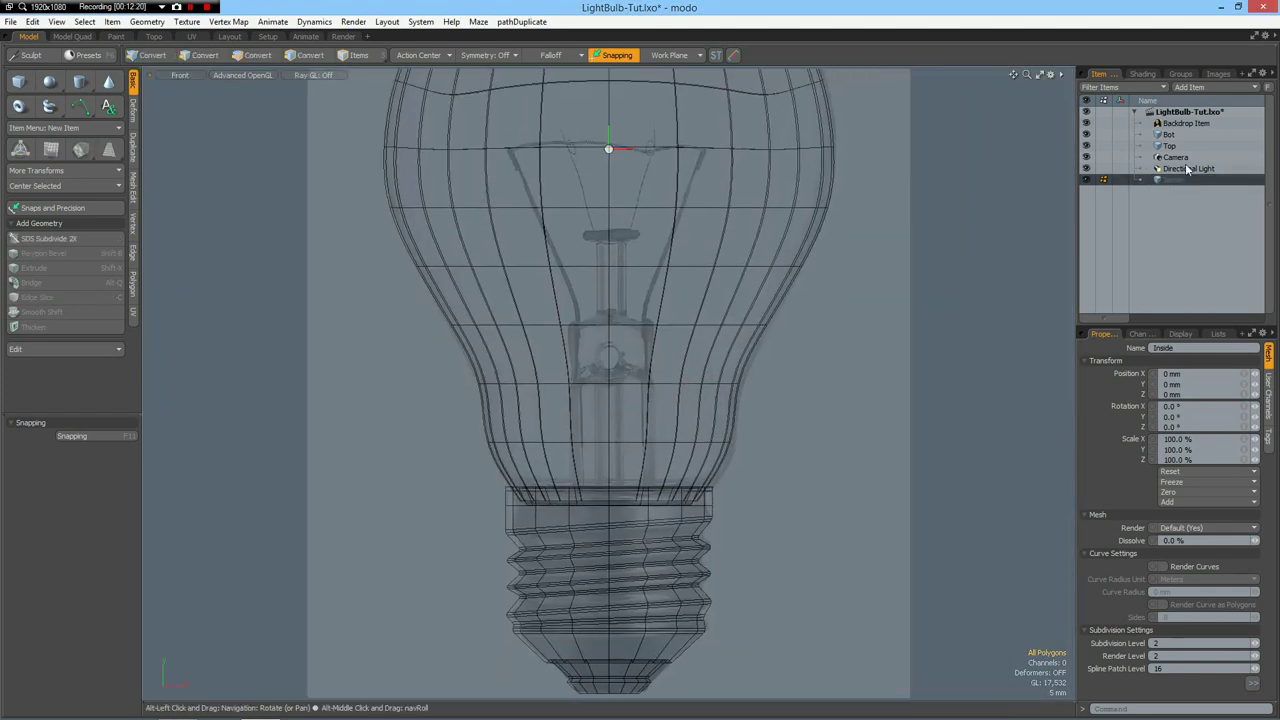
{"action": "left_click", "coordinate": [1086, 146]}
{"action": "left_click", "coordinate": [1086, 134]}
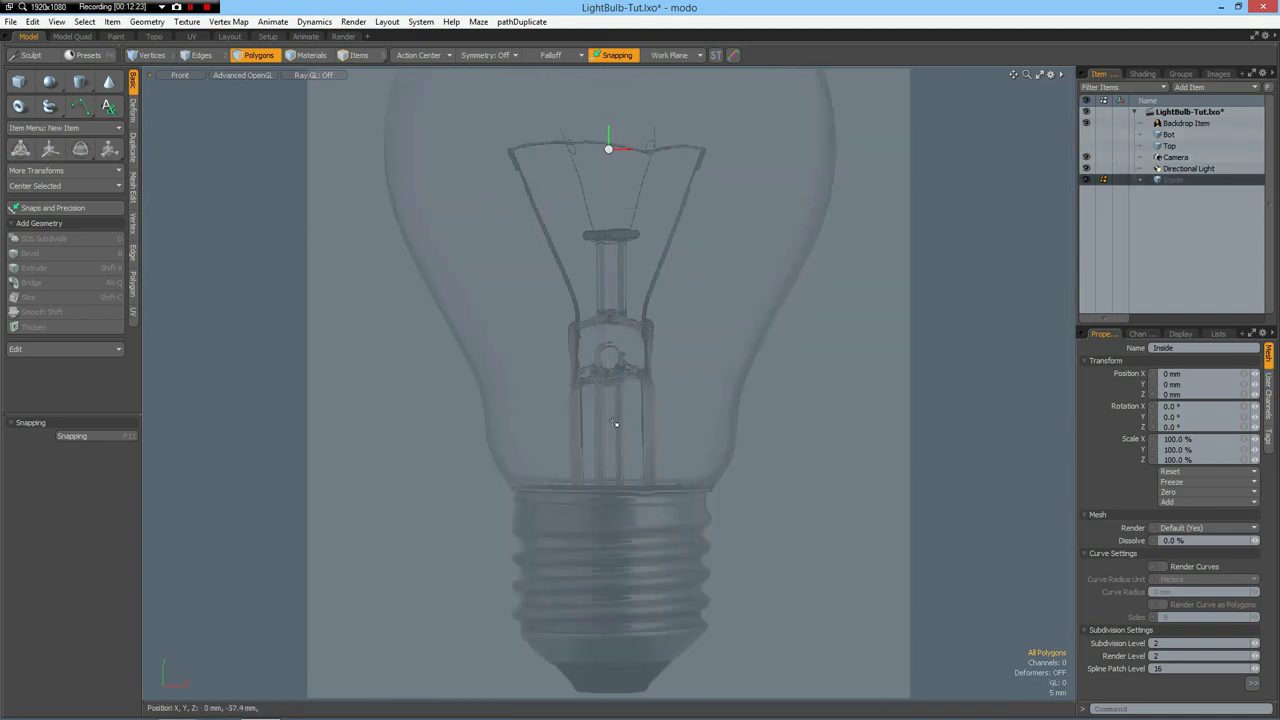
{"action": "scroll", "coordinate": [615, 423], "scroll_direction": "up", "scroll_amount": 3}
{"action": "left_click_drag", "start_coordinate": [594, 334], "coordinate": [611, 417], "text": "alt"}
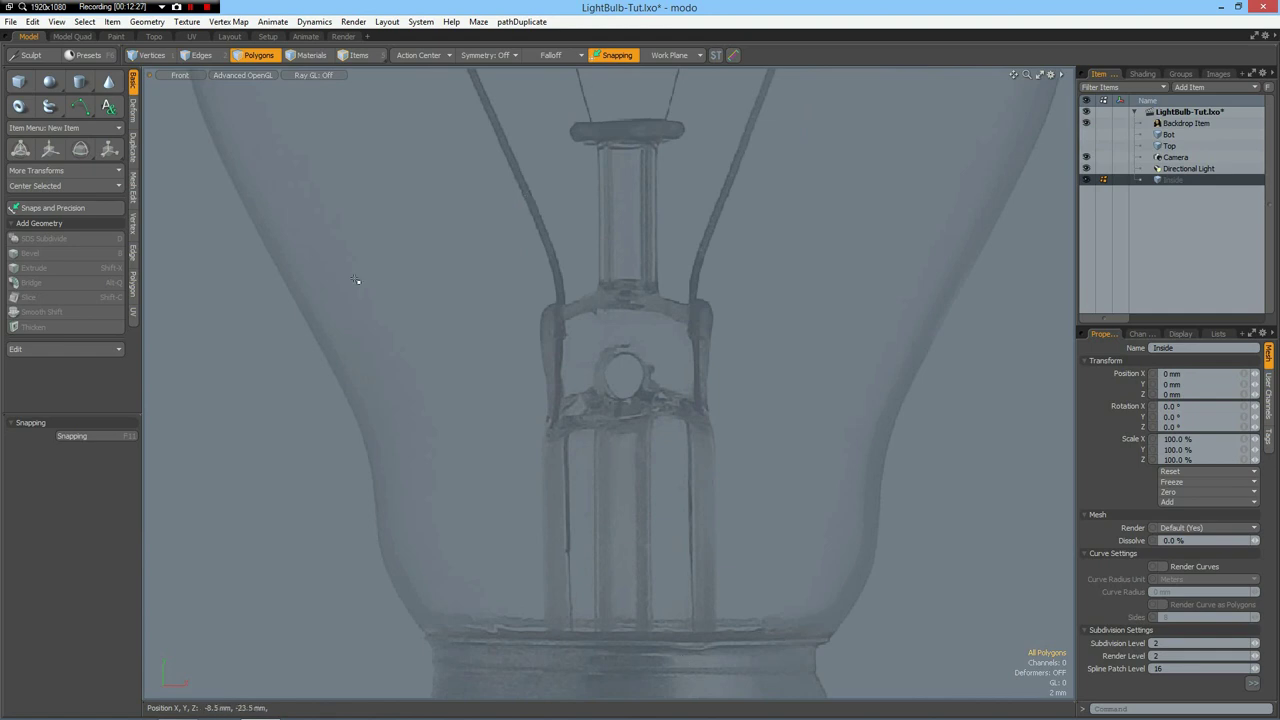
Create an 8-sided Y-axis cylinder about 3.1 mm in radius and 45 mm tall over the glass stem, and delete its bottom cap
{"action": "left_click", "coordinate": [80, 82]}
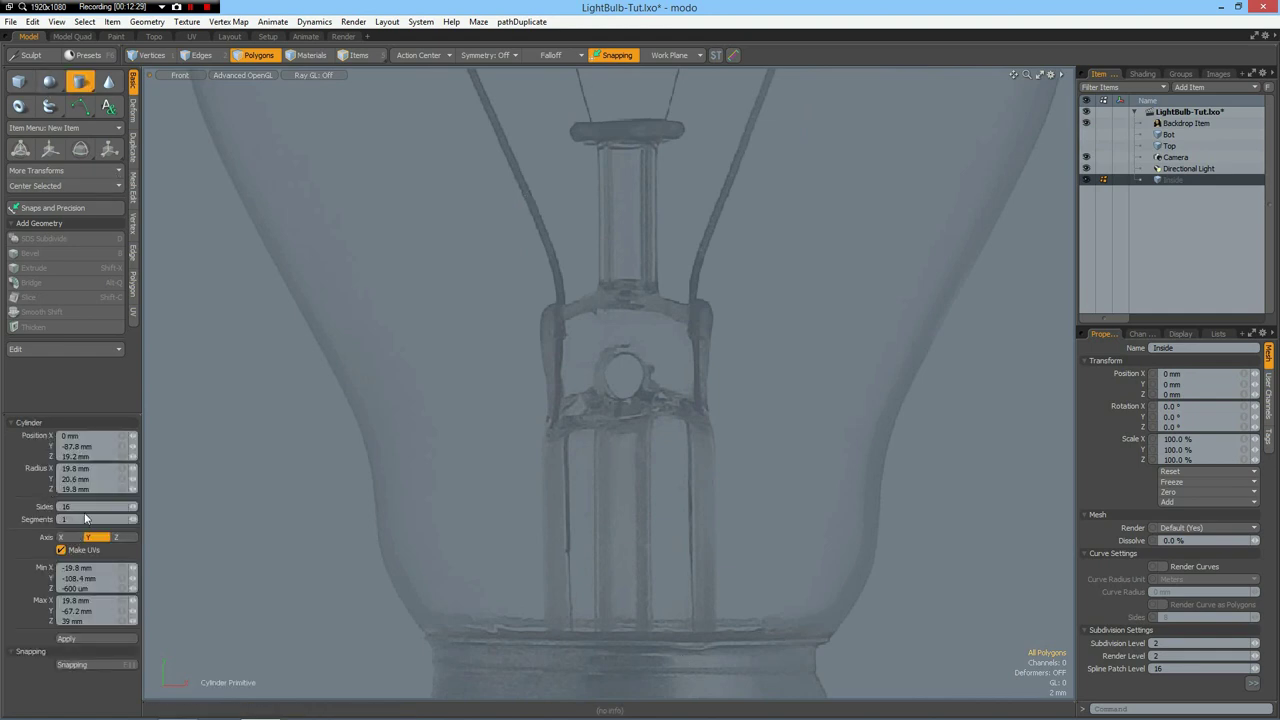
{"action": "left_click", "coordinate": [75, 507]}
{"action": "left_click_drag", "start_coordinate": [628, 232], "coordinate": [652, 208]}
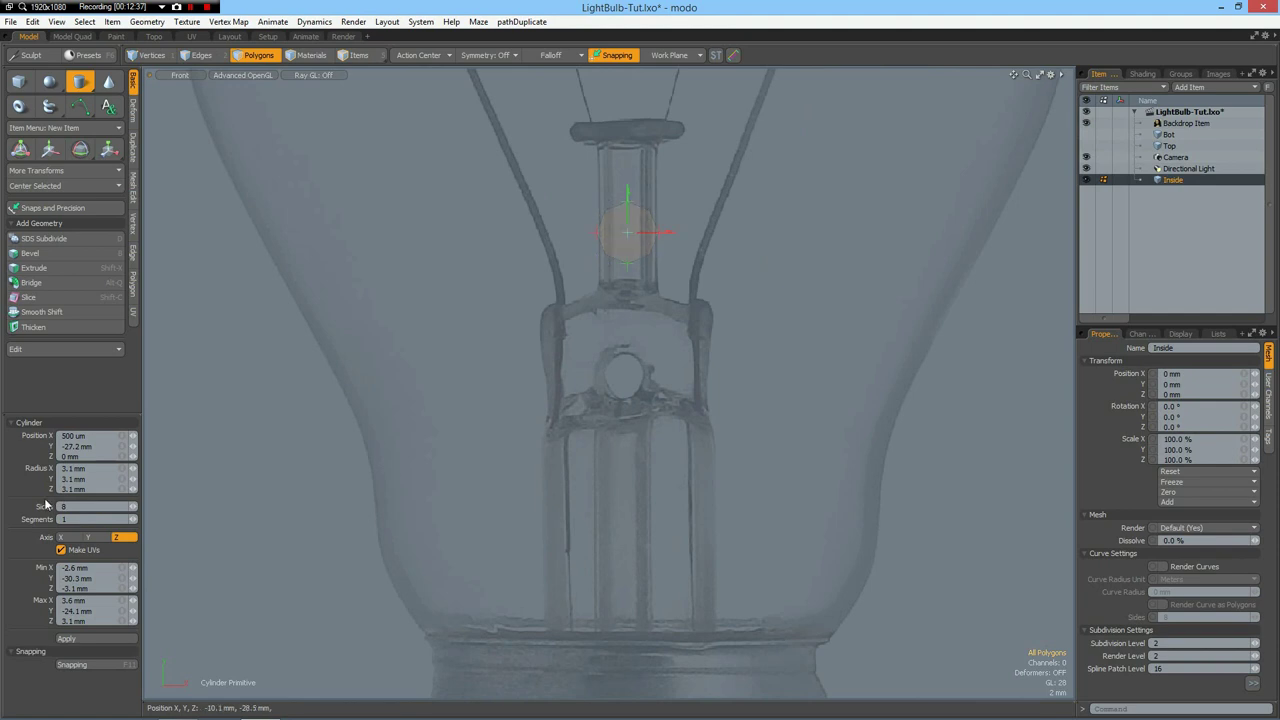
{"action": "left_click", "coordinate": [88, 537]}
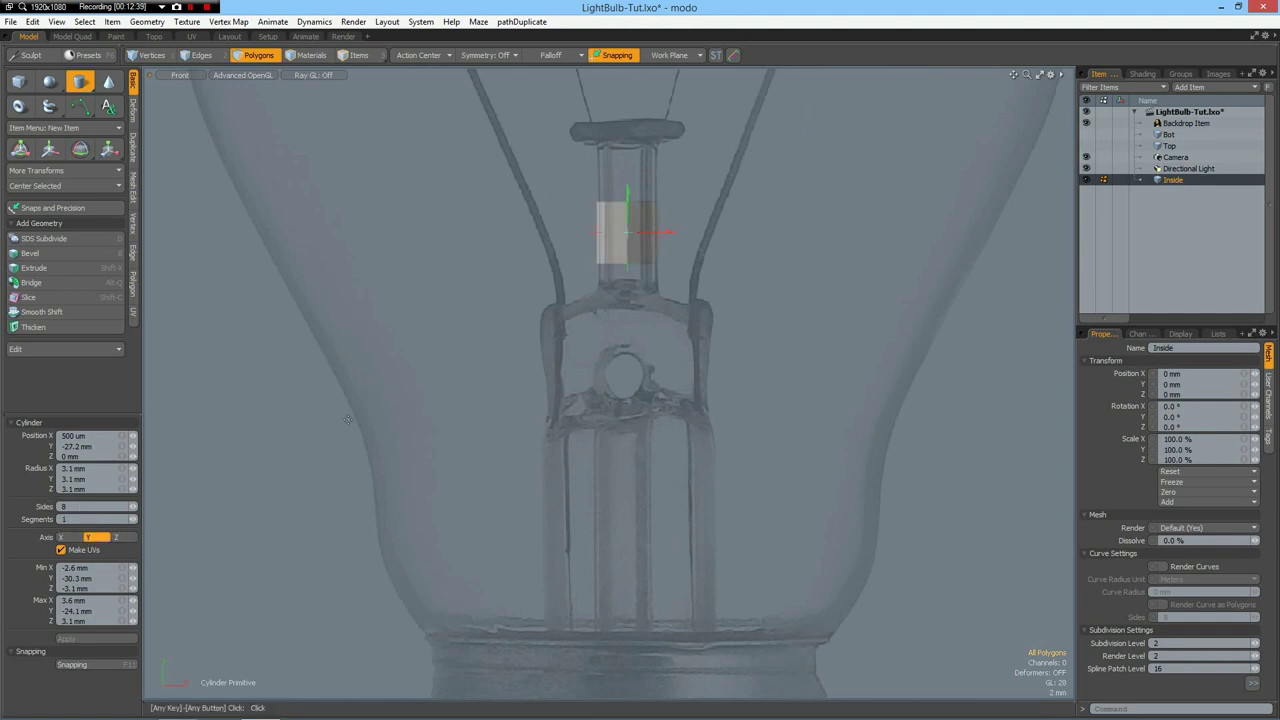
{"action": "left_click_drag", "start_coordinate": [631, 208], "coordinate": [631, 124]}
{"action": "scroll", "coordinate": [769, 273], "scroll_direction": "down", "scroll_amount": 5}
{"action": "scroll", "coordinate": [769, 274], "scroll_direction": "up", "scroll_amount": 5}
{"action": "left_click_drag", "start_coordinate": [628, 270], "coordinate": [573, 570]}
{"action": "key", "text": "space"}
{"action": "right_click_drag", "start_coordinate": [793, 597], "coordinate": [801, 597]}
{"action": "key", "text": "Delete"}
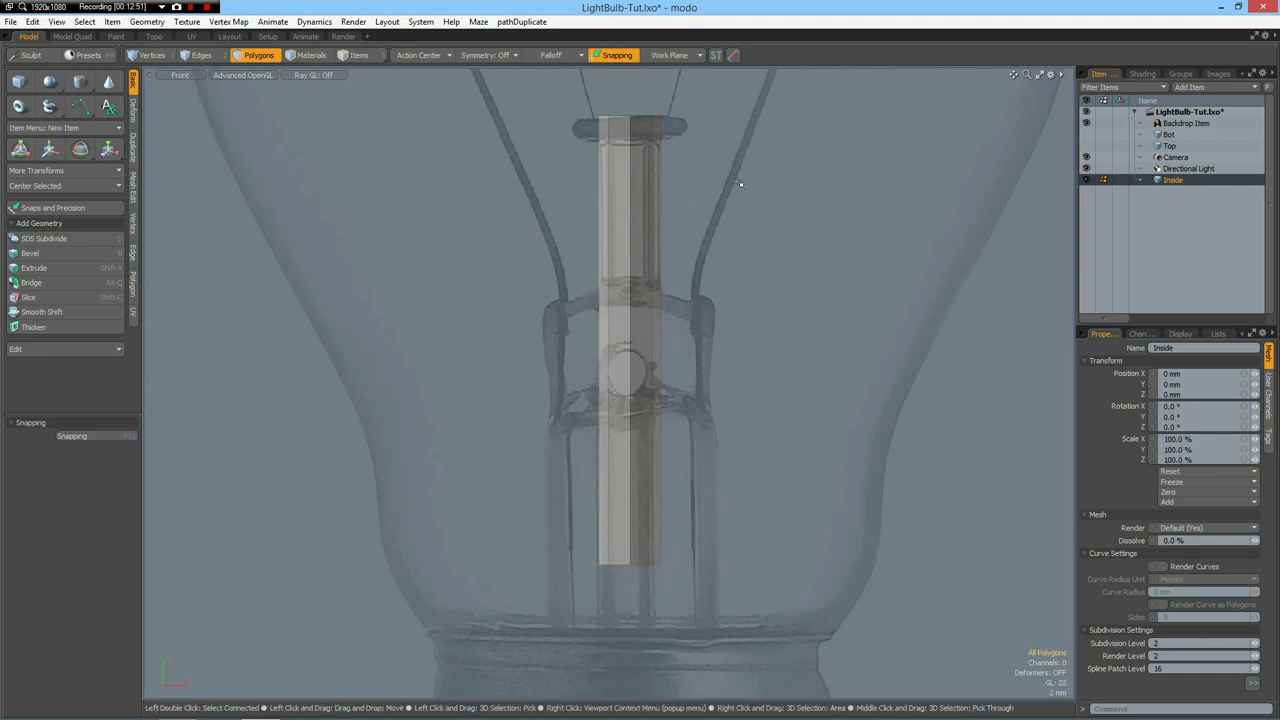
Add two edge loops to the stem cylinder, about 2.3 mm below its top and about 14.3 mm farther down at the glass shoulder
{"action": "key", "text": "alt"}
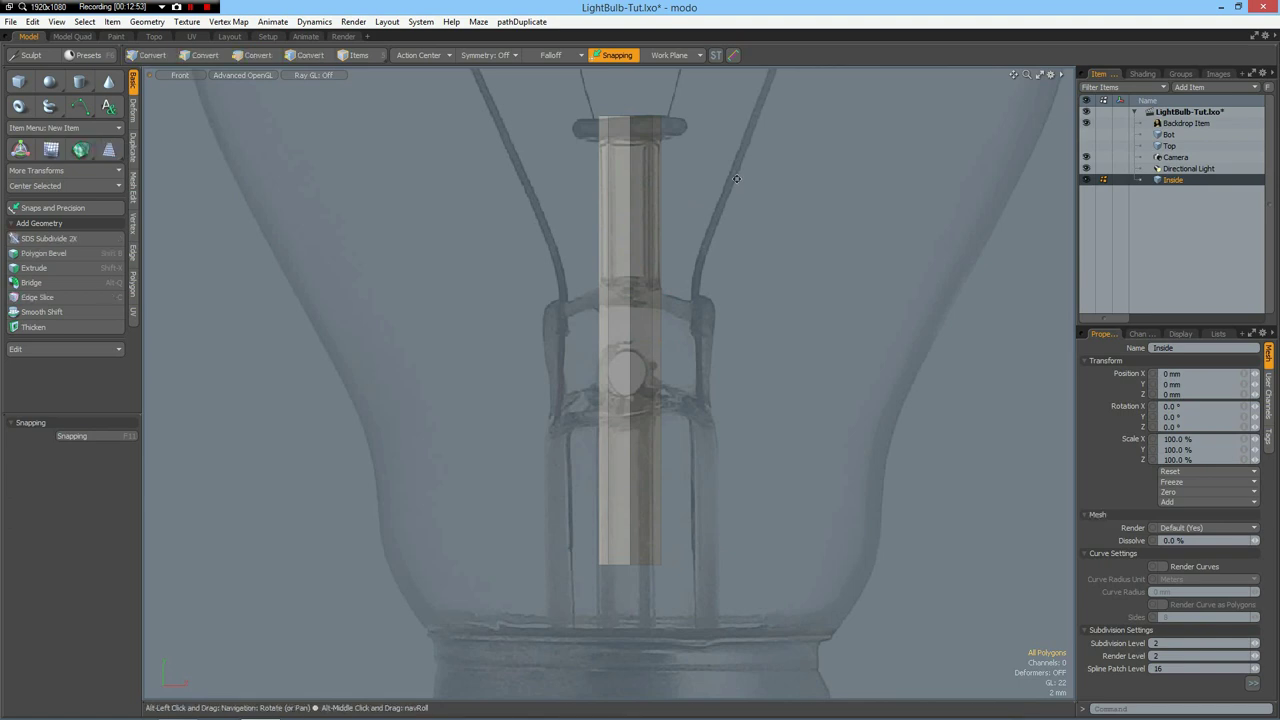
{"action": "key", "text": "alt+l"}
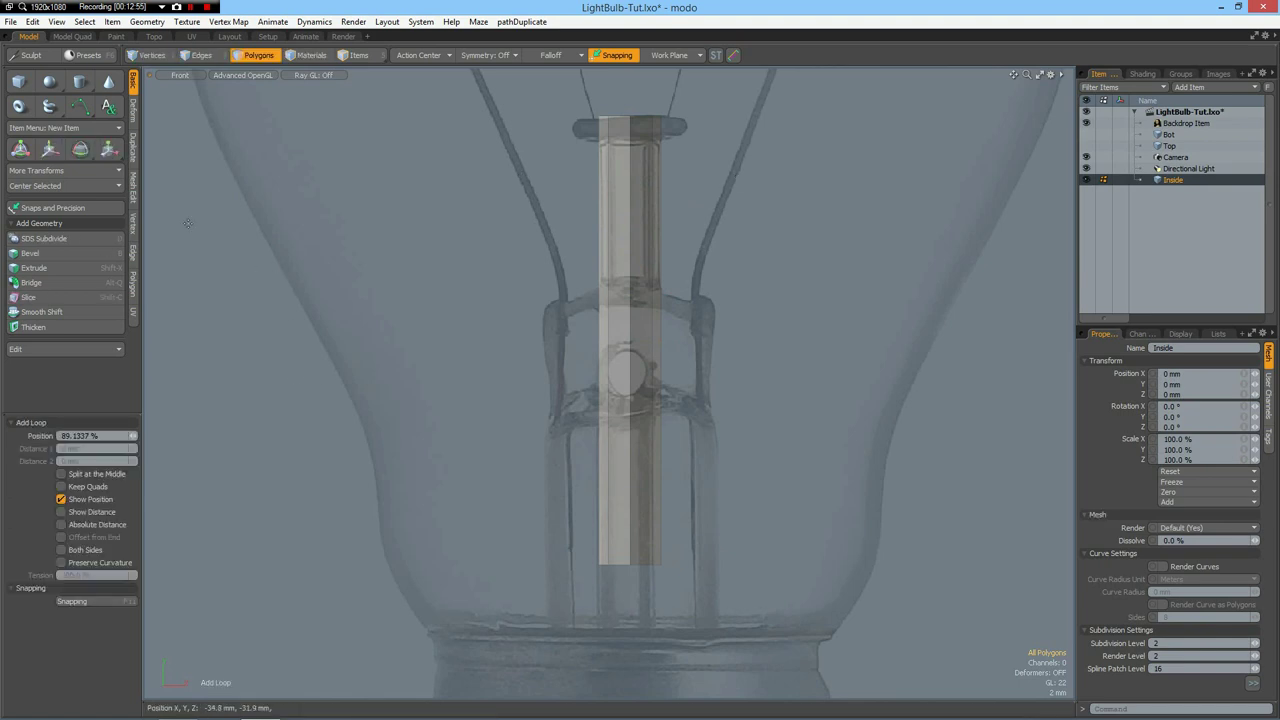
{"action": "left_click", "coordinate": [135, 257]}
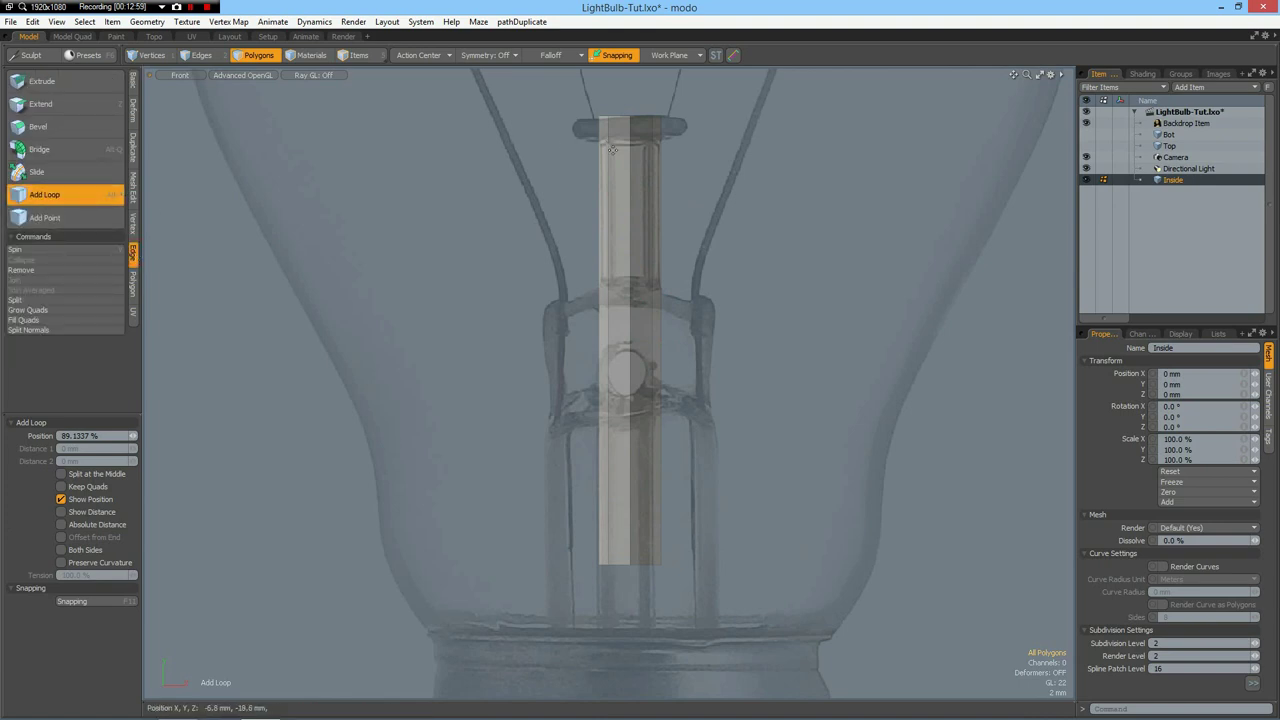
{"action": "left_click_drag", "start_coordinate": [629, 150], "coordinate": [629, 137]}
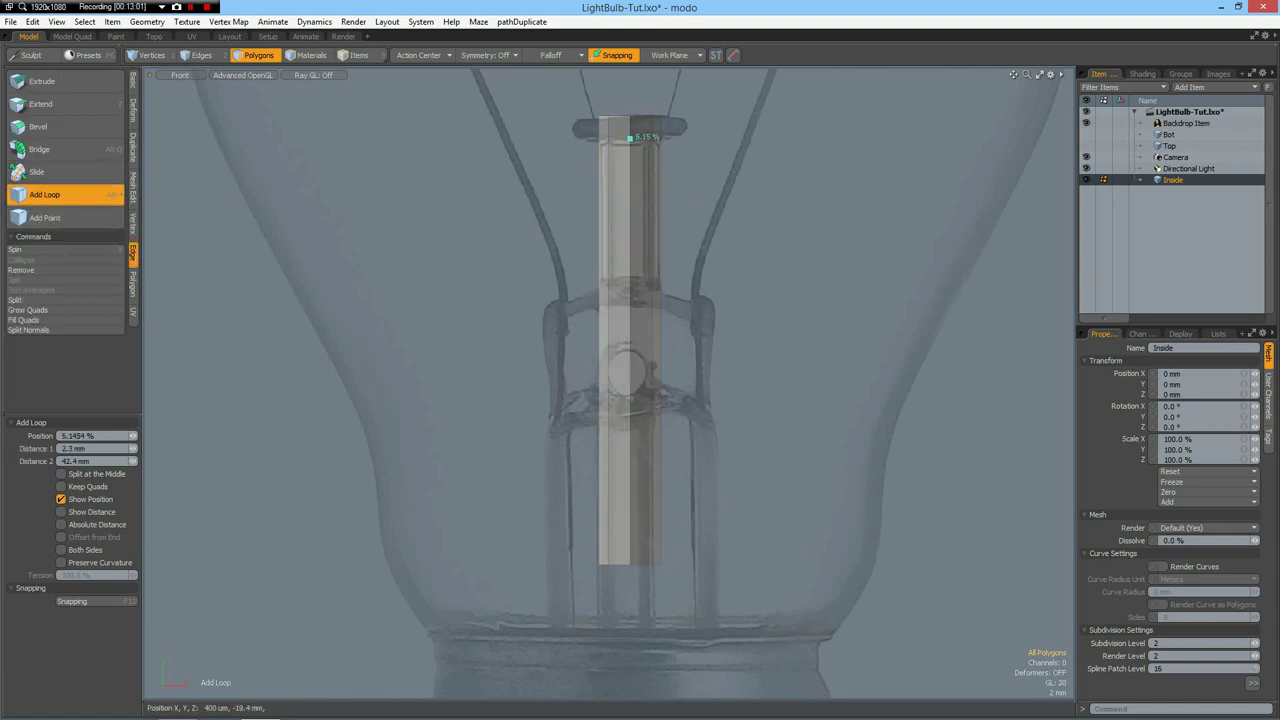
{"action": "left_click", "coordinate": [629, 276]}
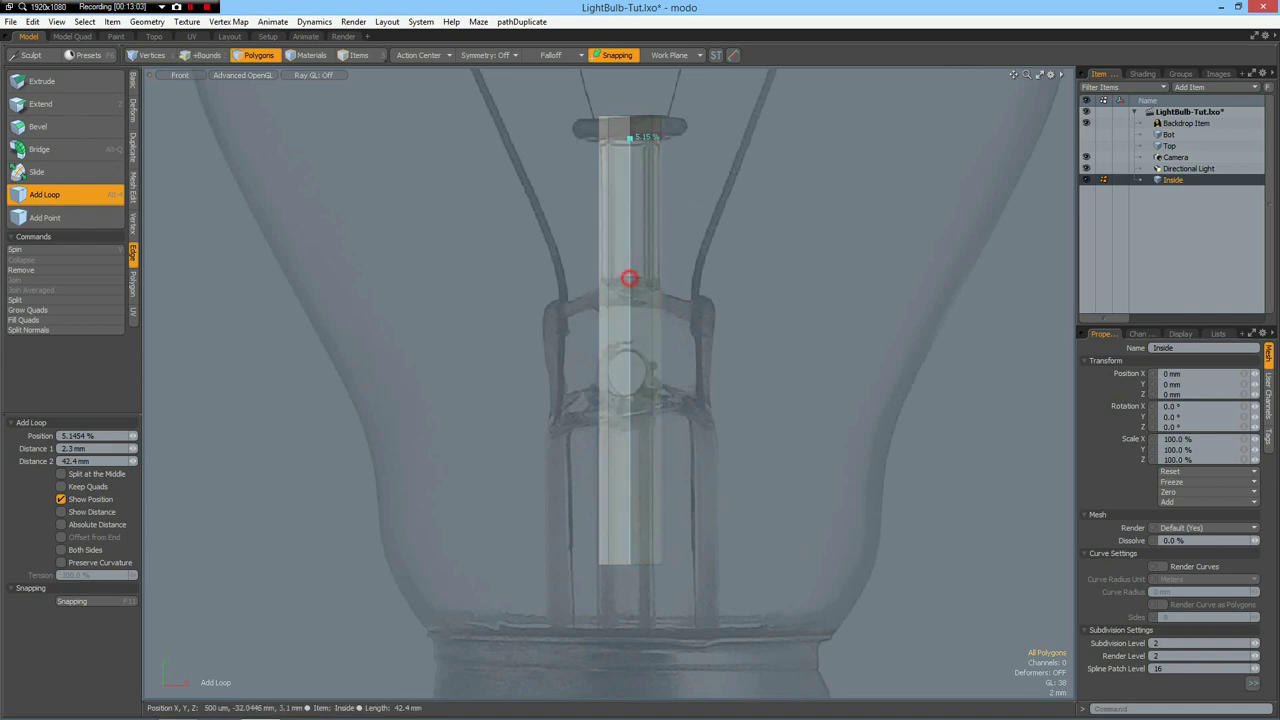
{"action": "left_click_drag", "start_coordinate": [629, 277], "coordinate": [629, 281]}
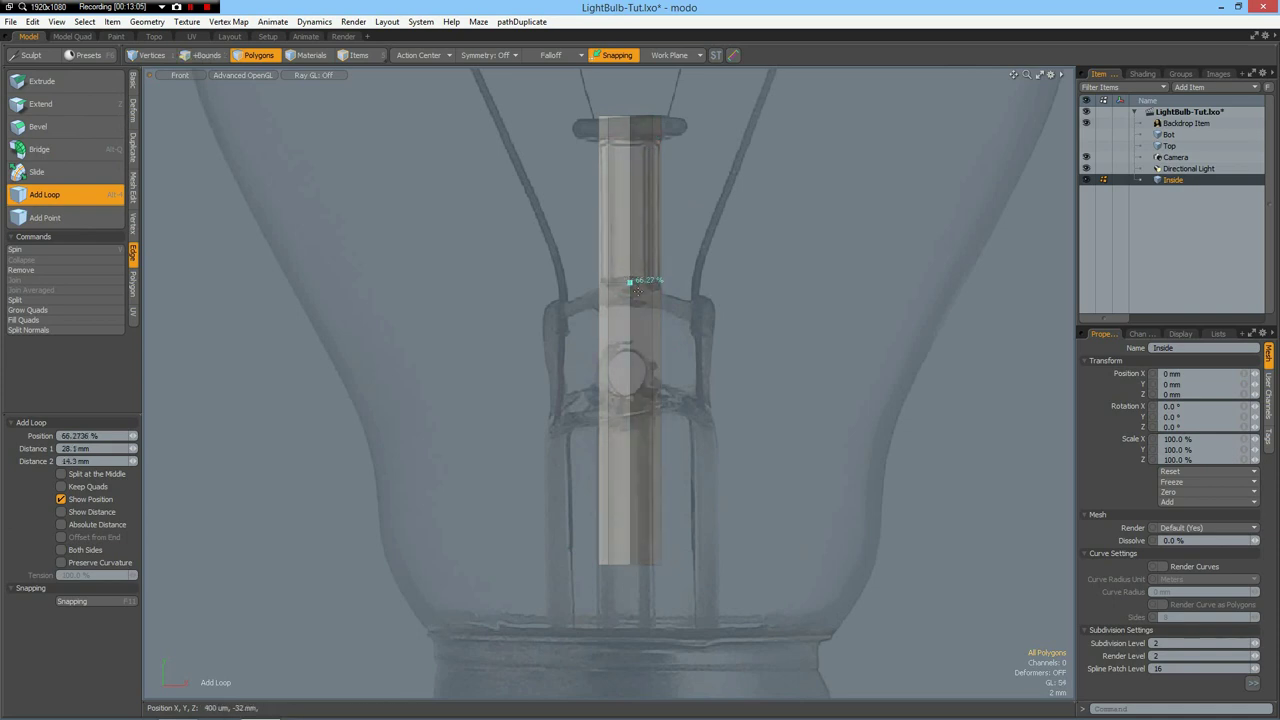
Add four more edge loops to the stem cylinder: above, through and below the round hole, and at the pinched section's lower end
{"action": "left_click", "coordinate": [629, 343]}
{"action": "left_click", "coordinate": [629, 367]}
{"action": "left_click", "coordinate": [628, 400]}
{"action": "left_click", "coordinate": [628, 421]}
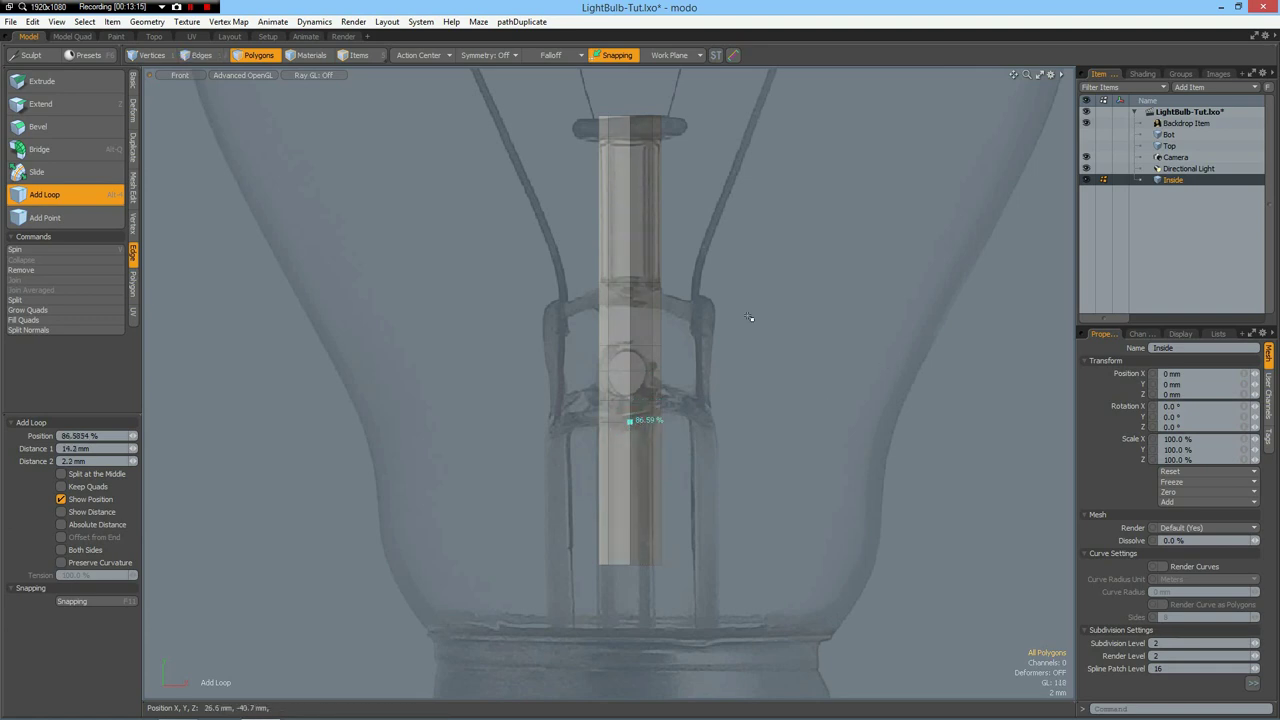
{"action": "key", "text": "space"}
Bevel the top band of the stem cylinder outward with a 2.8 mm shift to form the flange
{"action": "left_click", "coordinate": [637, 133]}
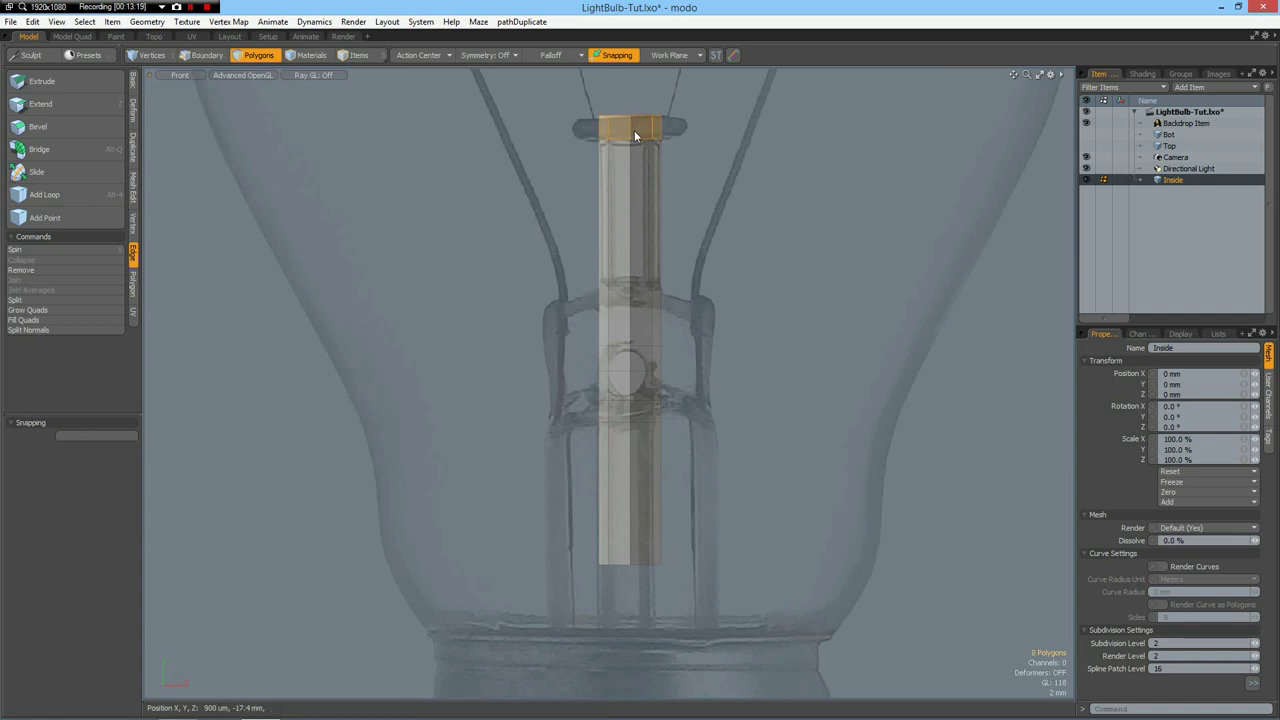
{"action": "key", "text": "ctrl+space"}
{"action": "left_click", "coordinate": [673, 105]}
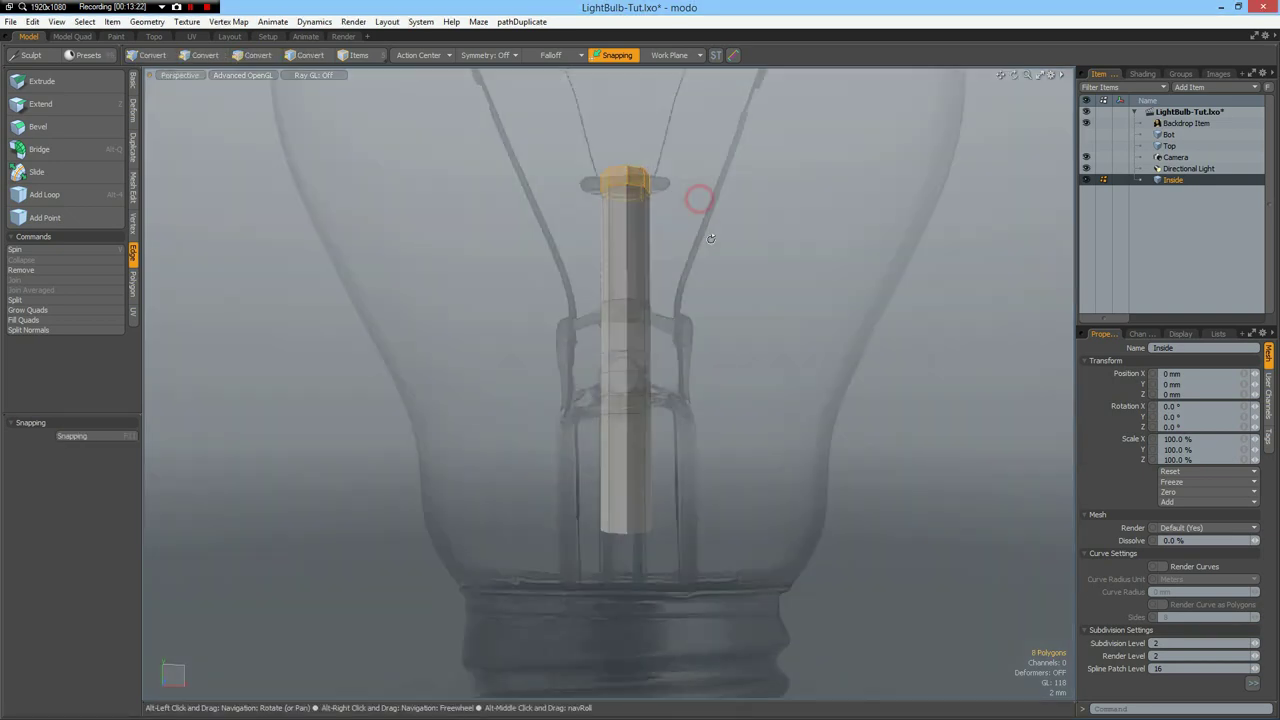
{"action": "key", "text": "b"}
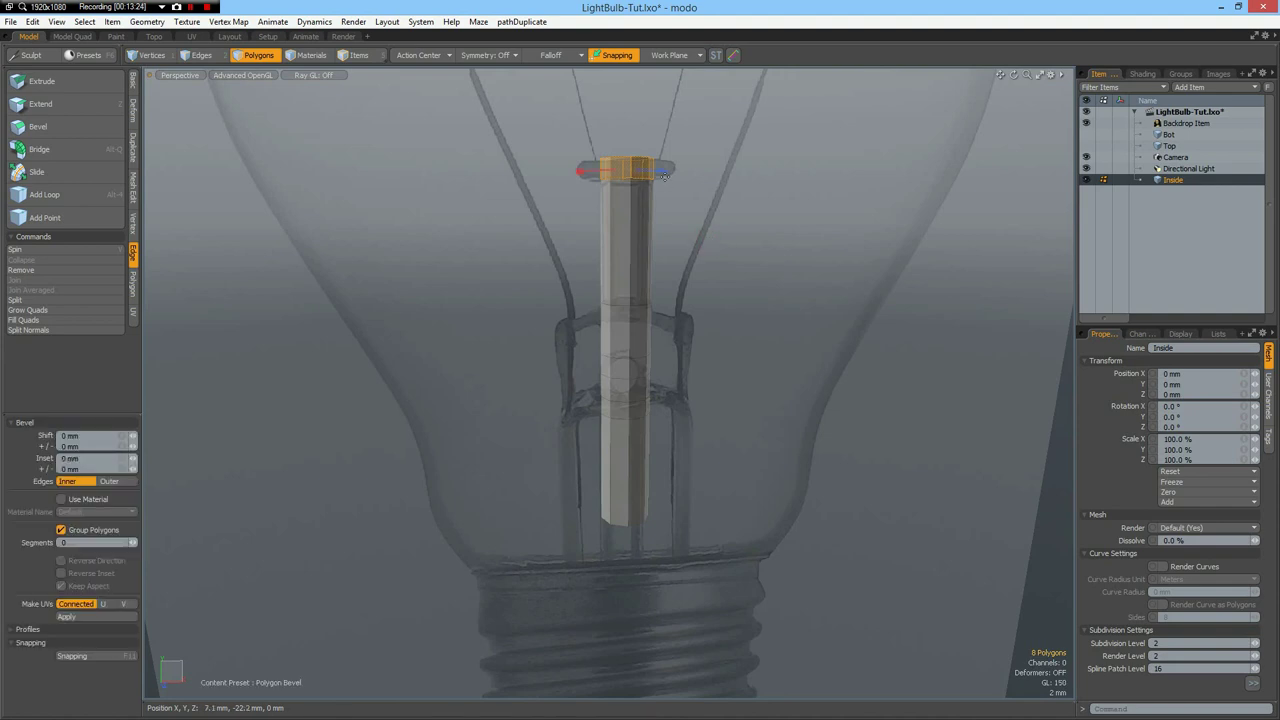
{"action": "left_click_drag", "start_coordinate": [580, 171], "coordinate": [596, 173]}
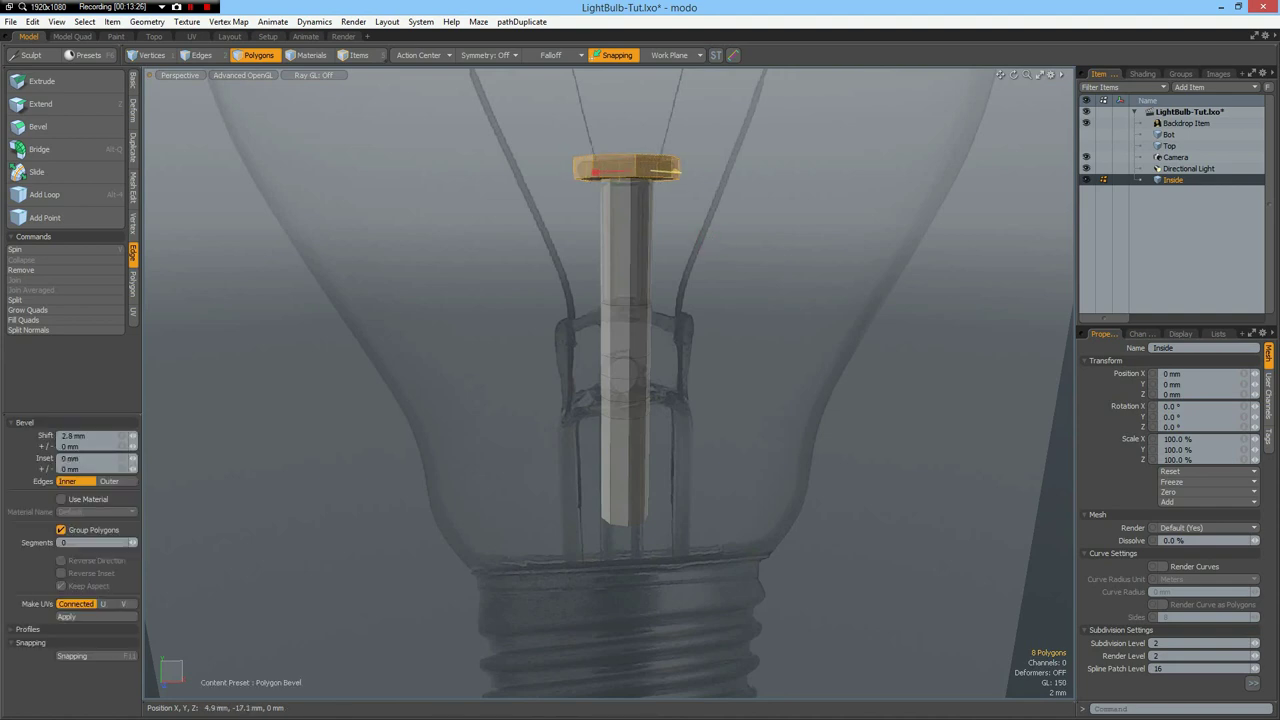
{"action": "key", "text": "space"}
{"action": "left_click", "coordinate": [767, 201]}
Extrude the stem's side polygons below the glass shoulder and scale them to about 304.5% in X
{"action": "left_click_drag", "start_coordinate": [698, 333], "coordinate": [691, 307], "text": "alt"}
{"action": "key", "text": "KP_2"}
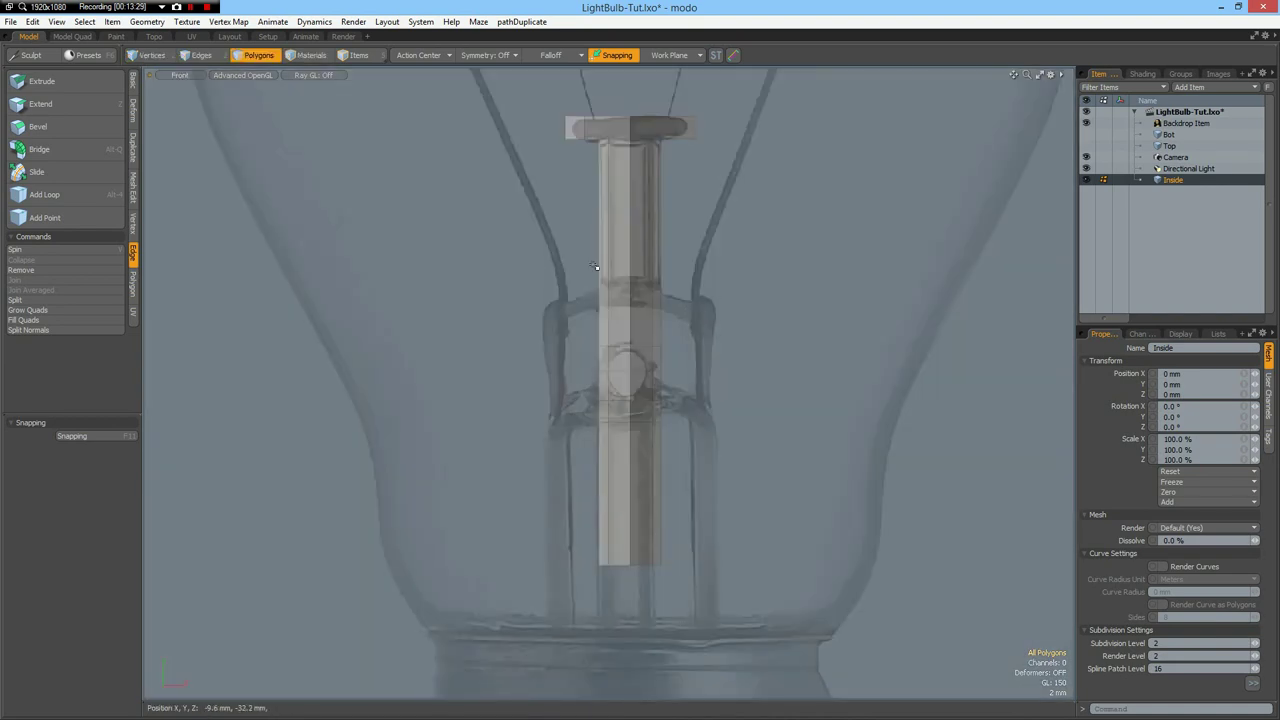
{"action": "middle_click_drag", "start_coordinate": [546, 254], "coordinate": [617, 593]}
{"action": "middle_click_drag", "start_coordinate": [644, 259], "coordinate": [717, 597], "text": "shift"}
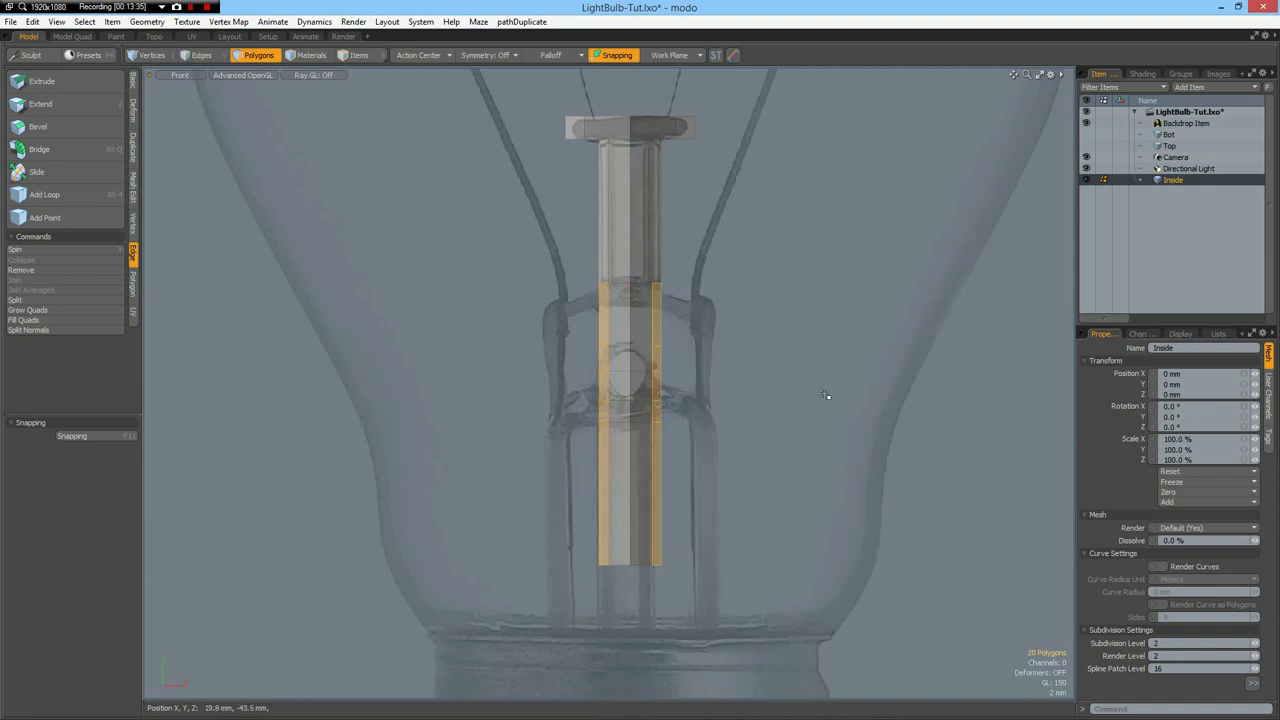
{"action": "key", "text": "shift+x"}
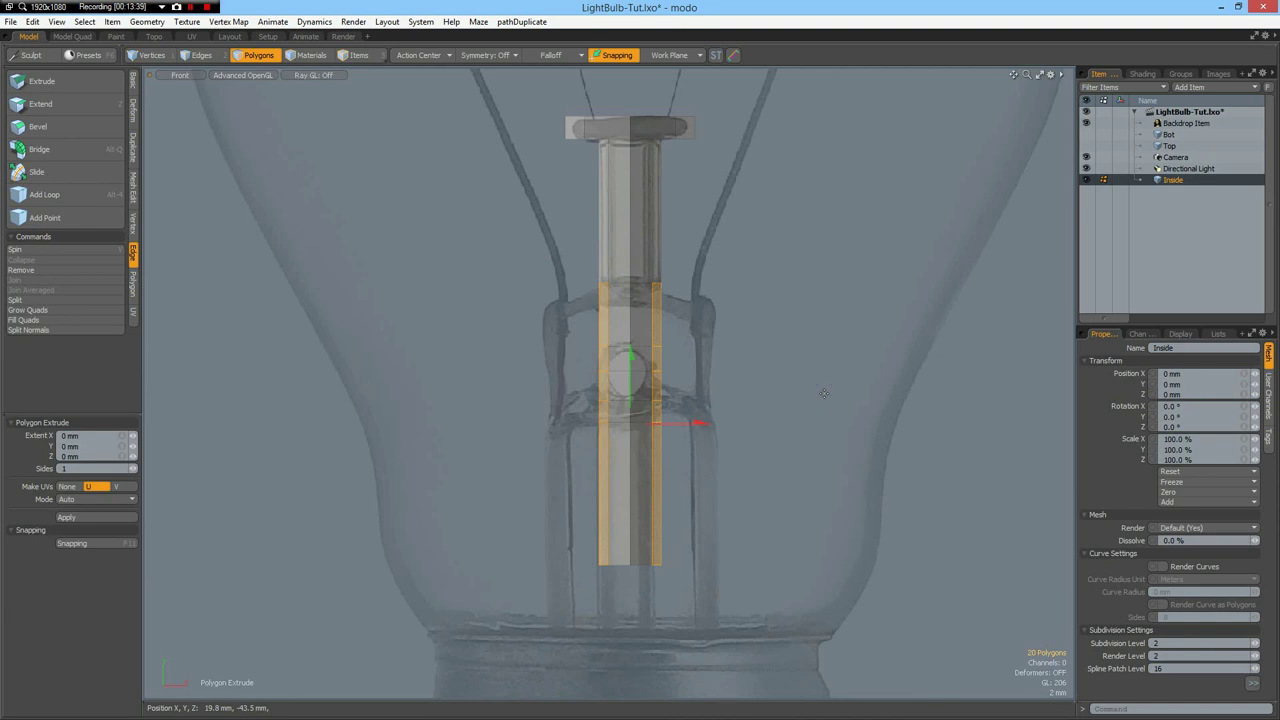
{"action": "key", "text": "r"}
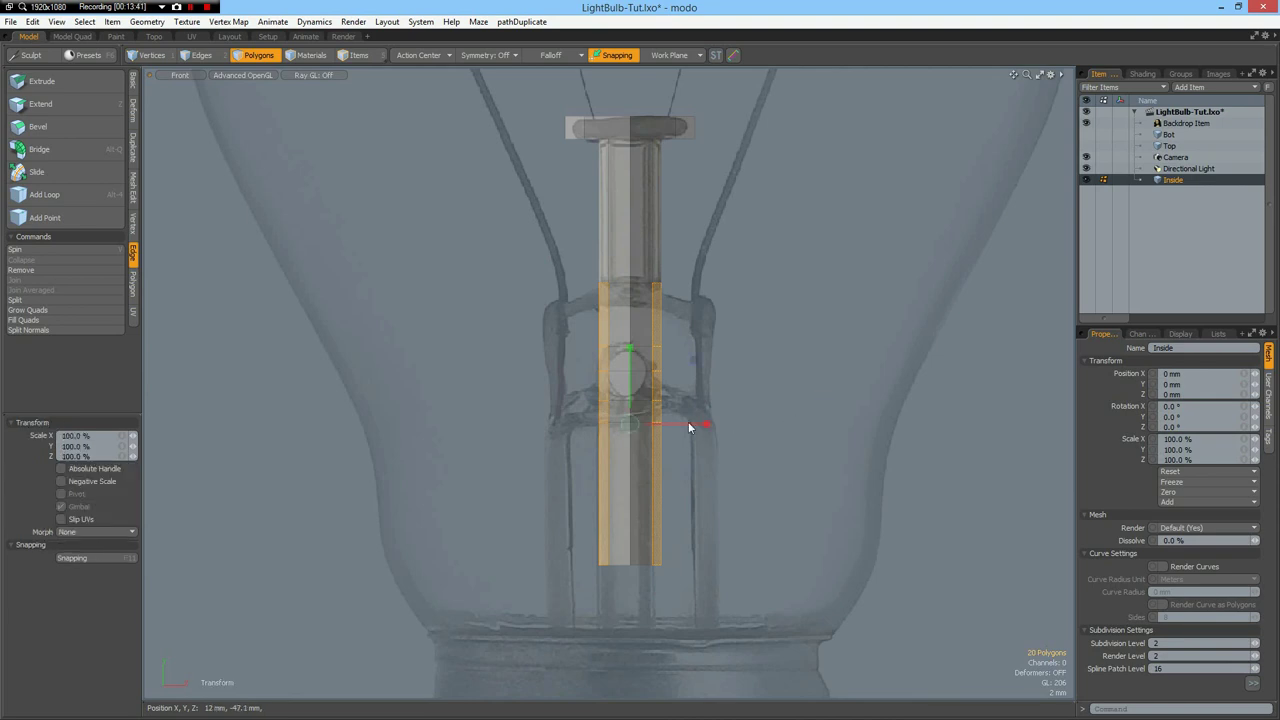
{"action": "left_click_drag", "start_coordinate": [706, 424], "coordinate": [871, 424]}
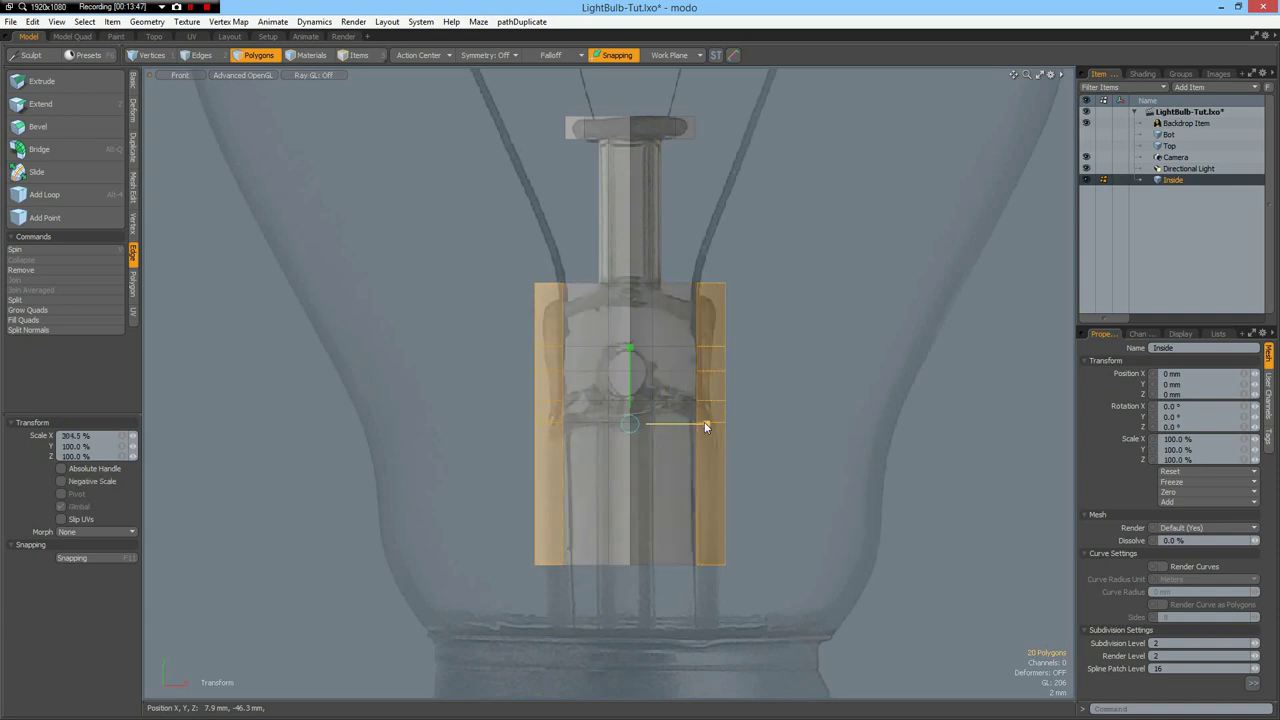
Move the extruded side polygons down so the shoulder slopes along the glass in the backdrop
{"action": "key", "text": "w"}
{"action": "left_click_drag", "start_coordinate": [630, 360], "coordinate": [630, 389]}
{"action": "key", "text": "space"}
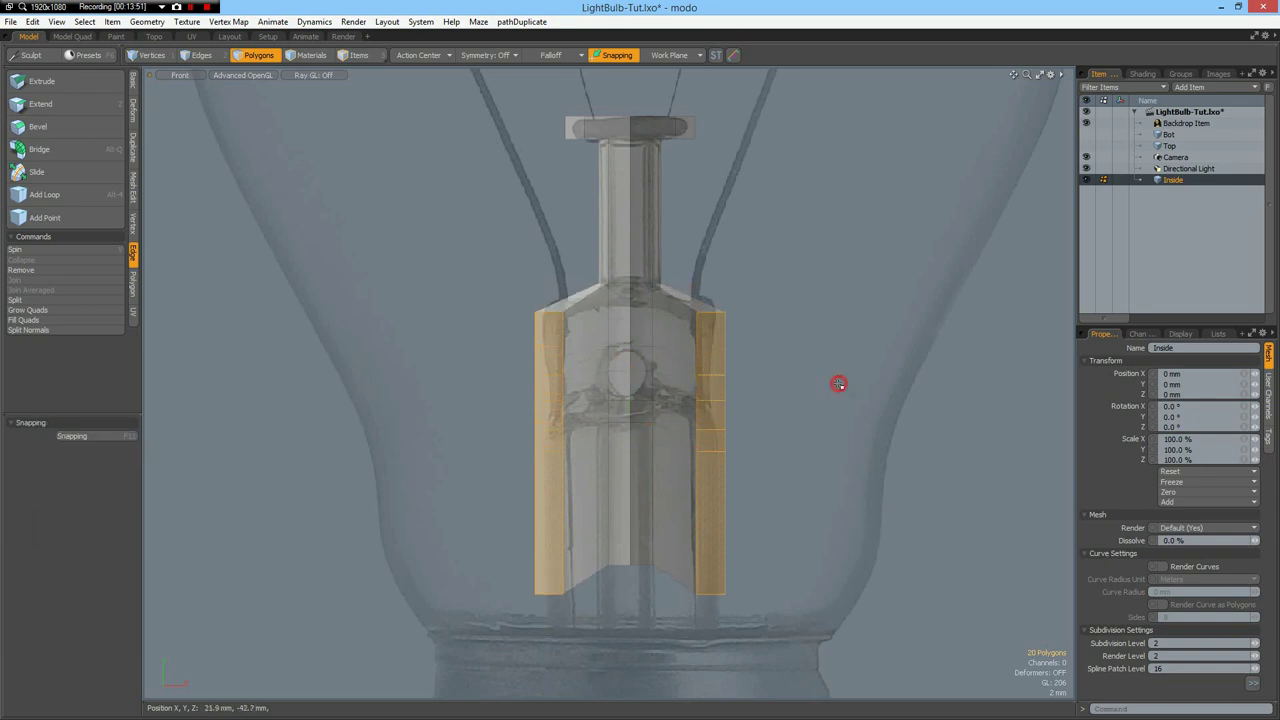
{"action": "left_click", "coordinate": [830, 390]}
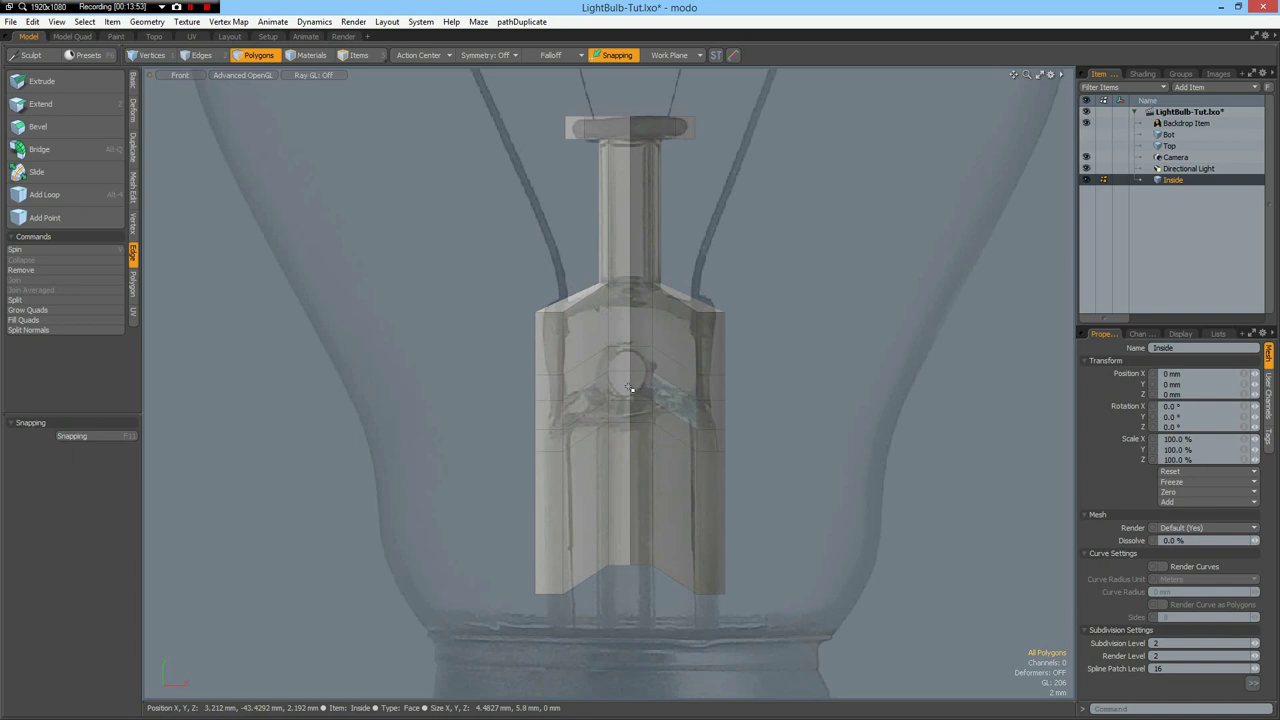
Bevel the four front and four back polygons over the round hole with an inset of about 224 um
{"action": "mouse_move", "coordinate": [614, 390]}
{"action": "left_mouse_down"}
{"action": "mouse_move", "coordinate": [618, 378]}
{"action": "mouse_move", "coordinate": [647, 381]}
{"action": "left_mouse_up"}
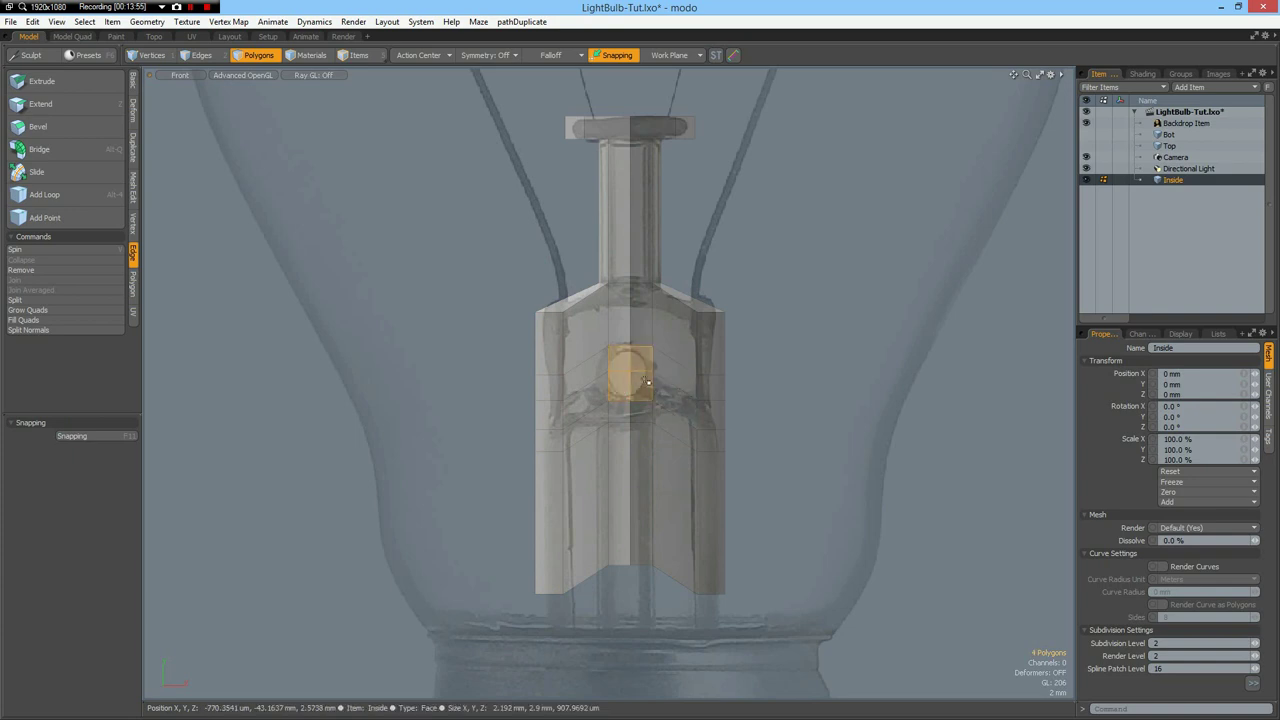
{"action": "key", "text": "ctrl+space"}
{"action": "left_click", "coordinate": [866, 323]}
{"action": "left_click_drag", "start_coordinate": [734, 391], "coordinate": [442, 390], "text": "alt"}
{"action": "left_click_drag", "start_coordinate": [610, 395], "coordinate": [611, 388], "text": "shift"}
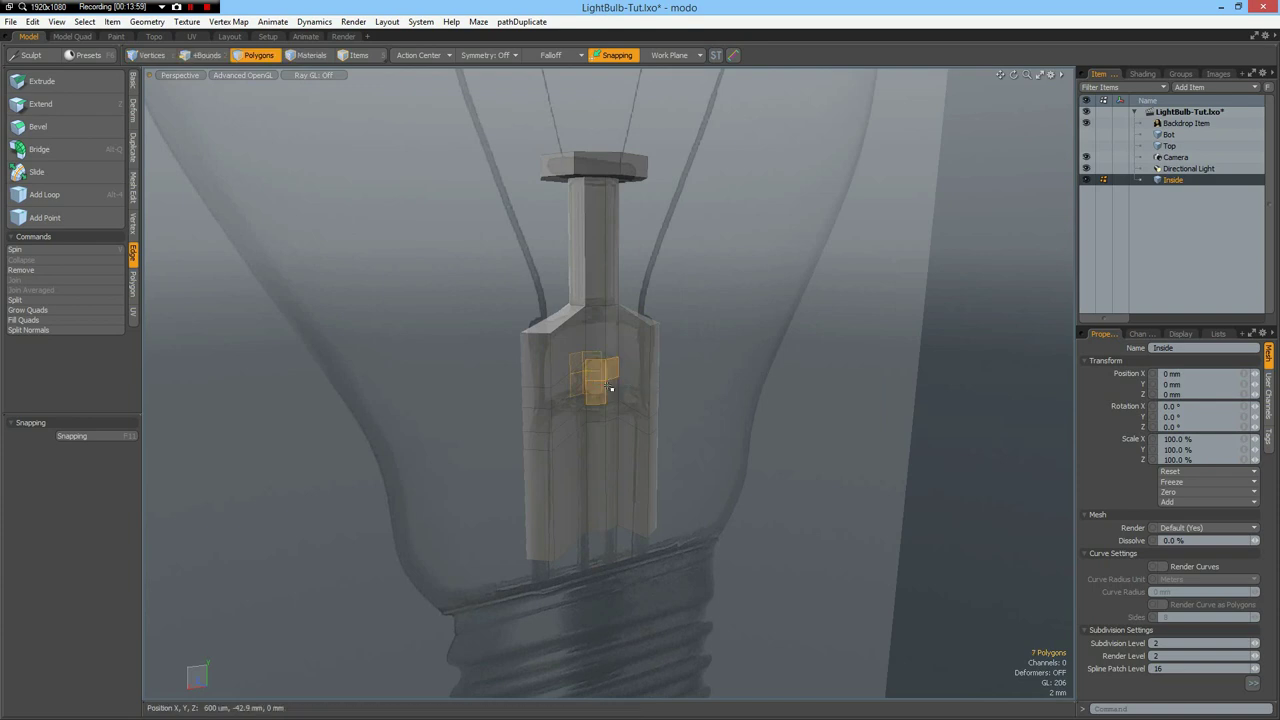
{"action": "key", "text": "b"}
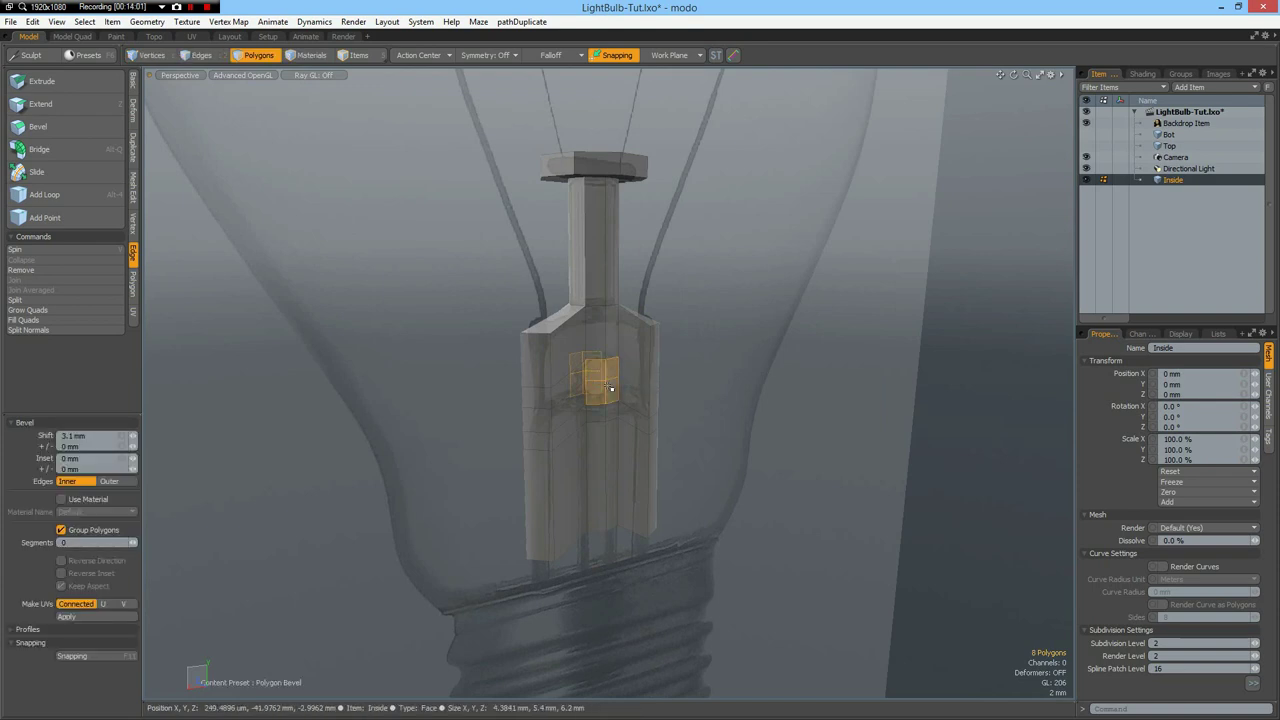
{"action": "key", "text": "shift+a"}
{"action": "left_click", "coordinate": [609, 402]}
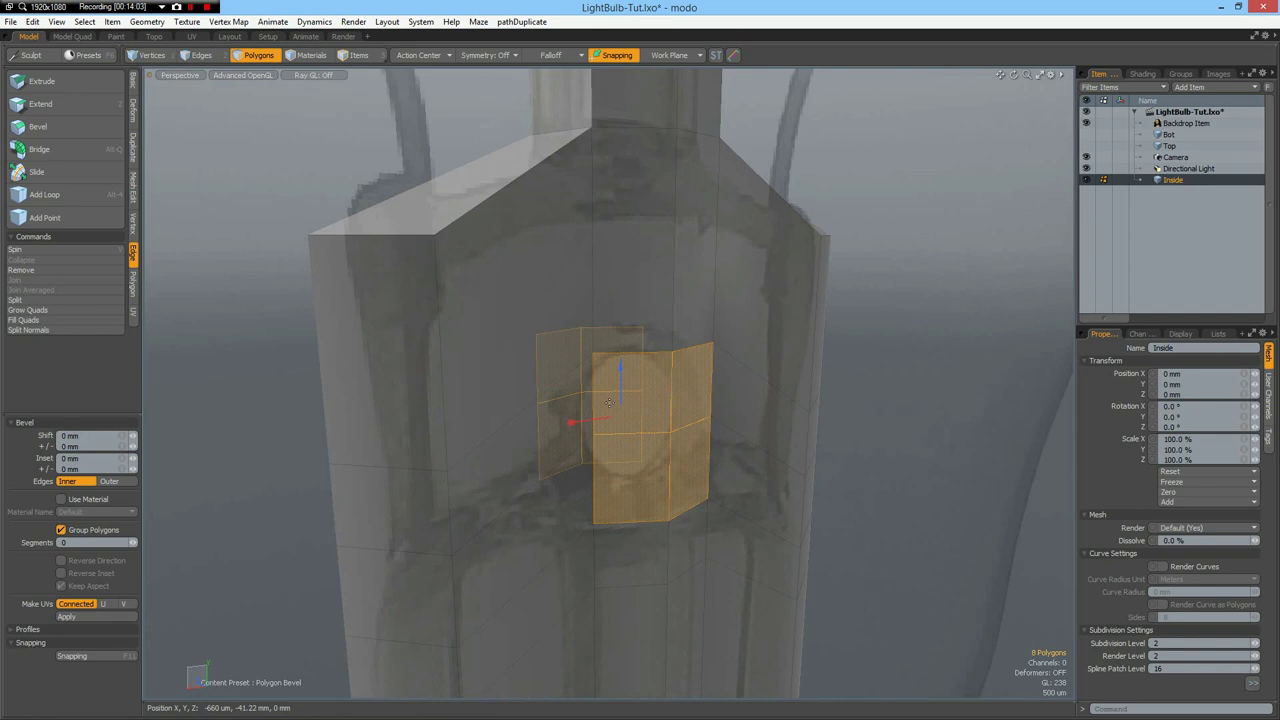
{"action": "left_click_drag", "start_coordinate": [571, 423], "coordinate": [563, 424]}
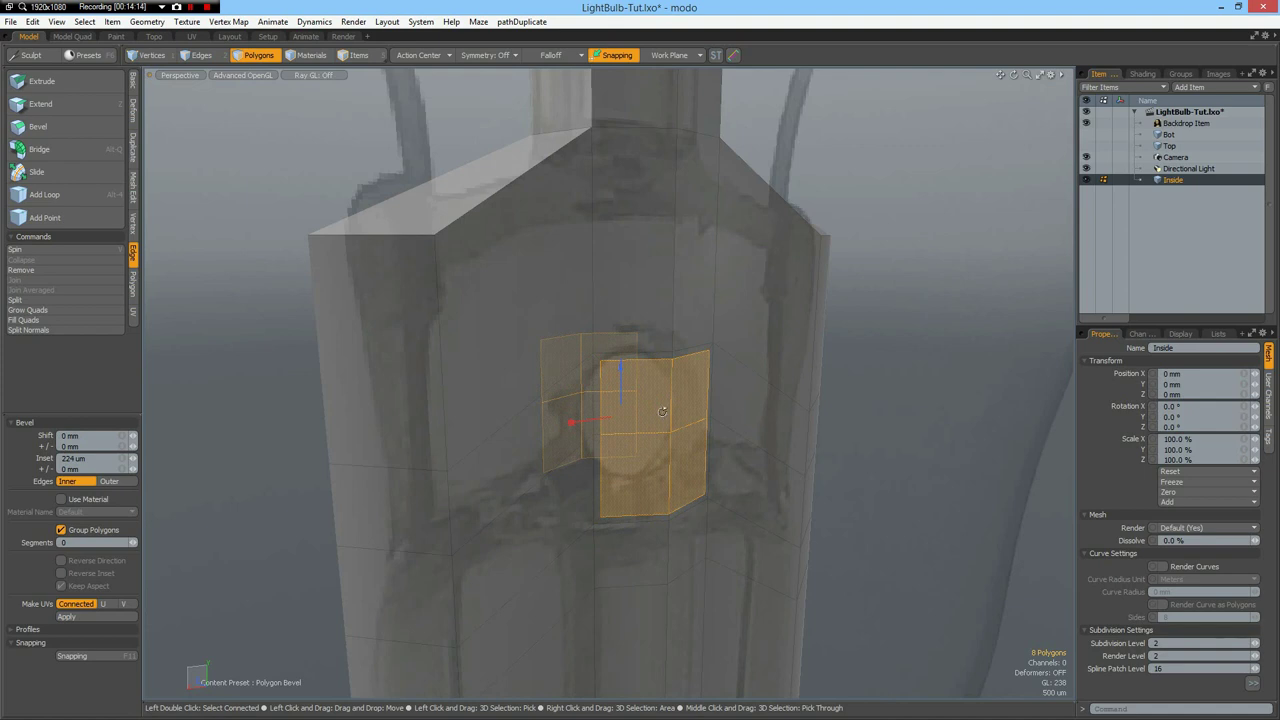
Bridge the inset front and back polygon groups to open a hole through the stem
{"action": "key", "text": "alt+q"}
{"action": "left_click", "coordinate": [463, 433]}
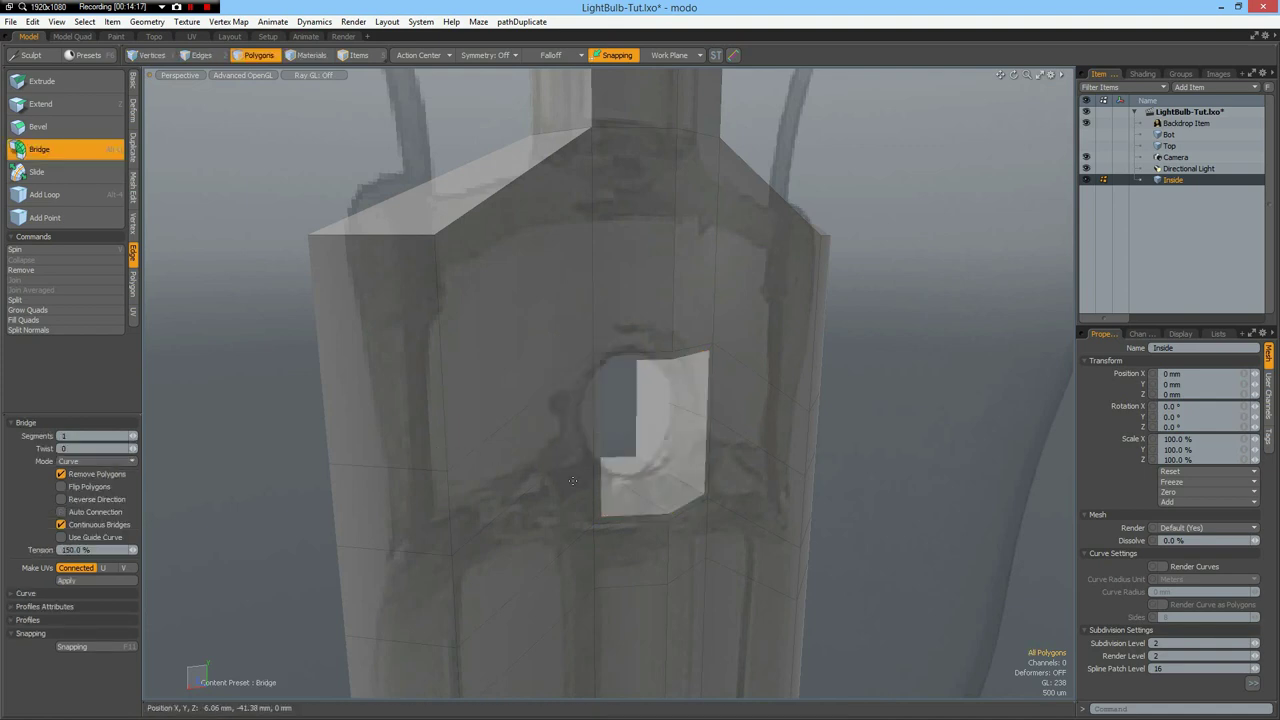
{"action": "key", "text": "space"}
Loop Slice the inner walls of the hole with two symmetric slices close to its front and back rims
{"action": "key", "text": "2"}
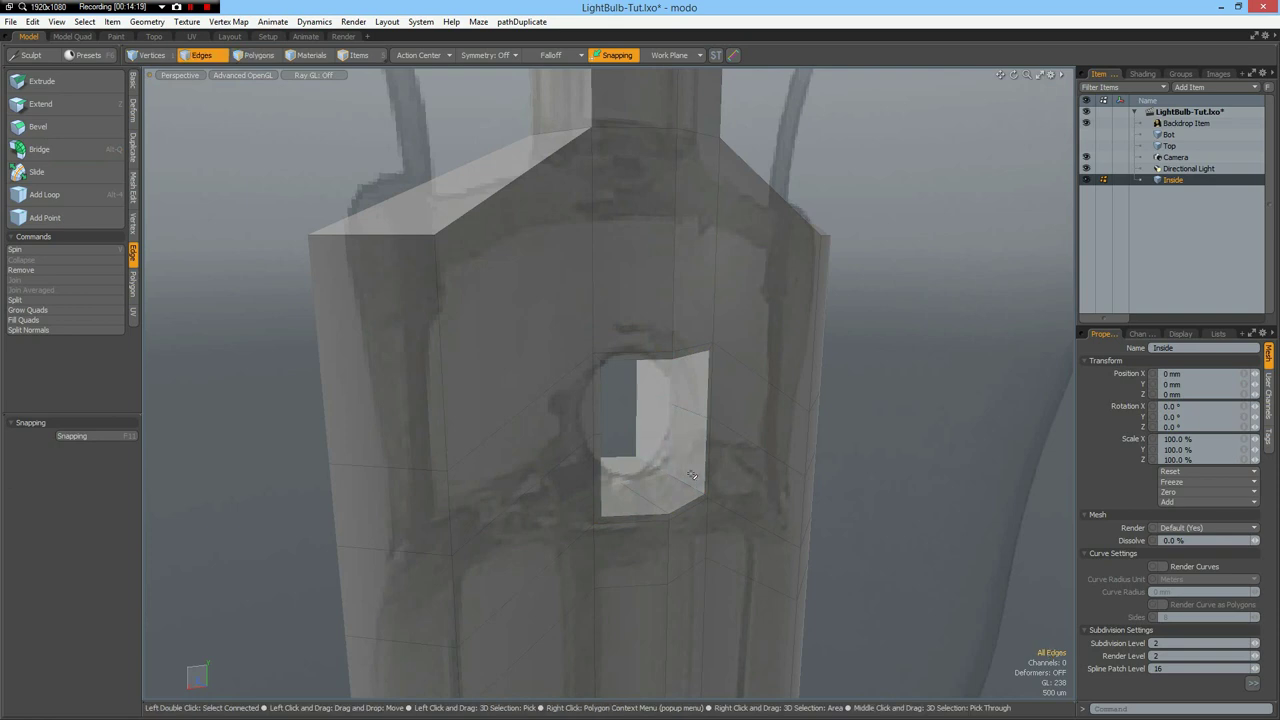
{"action": "left_click", "coordinate": [674, 490]}
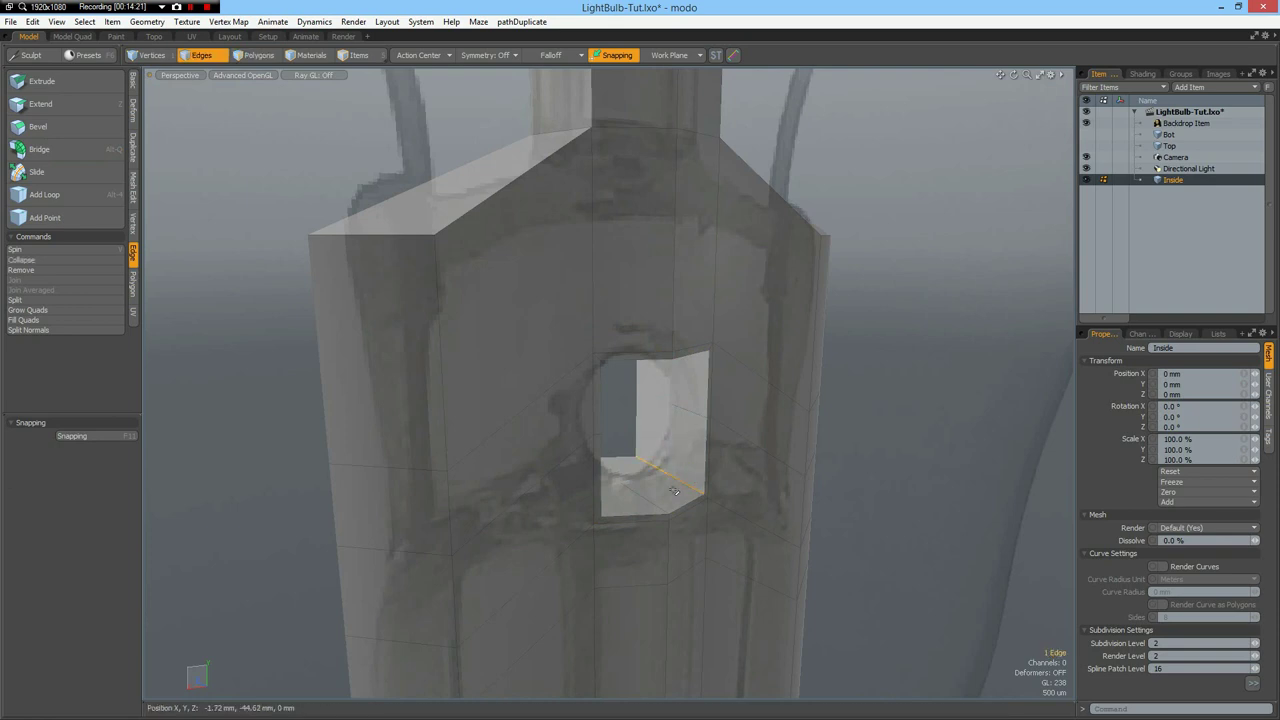
{"action": "key", "text": "alt"}
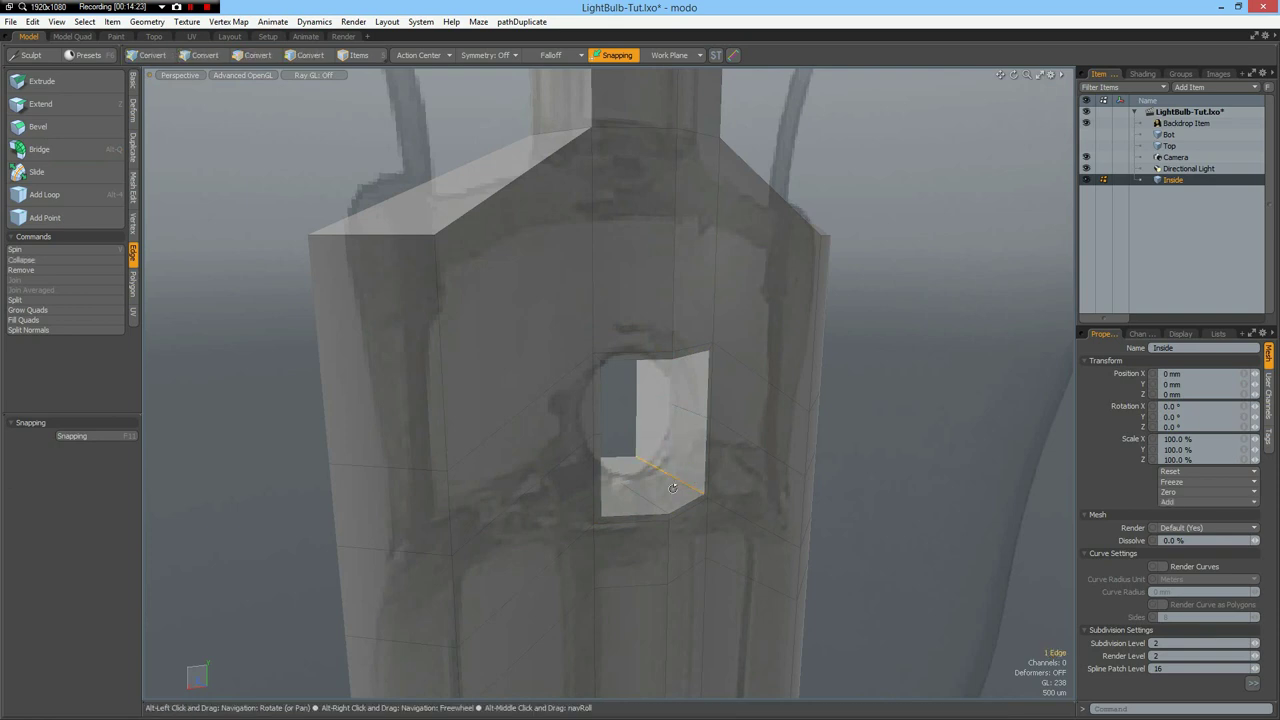
{"action": "key", "text": "alt+c"}
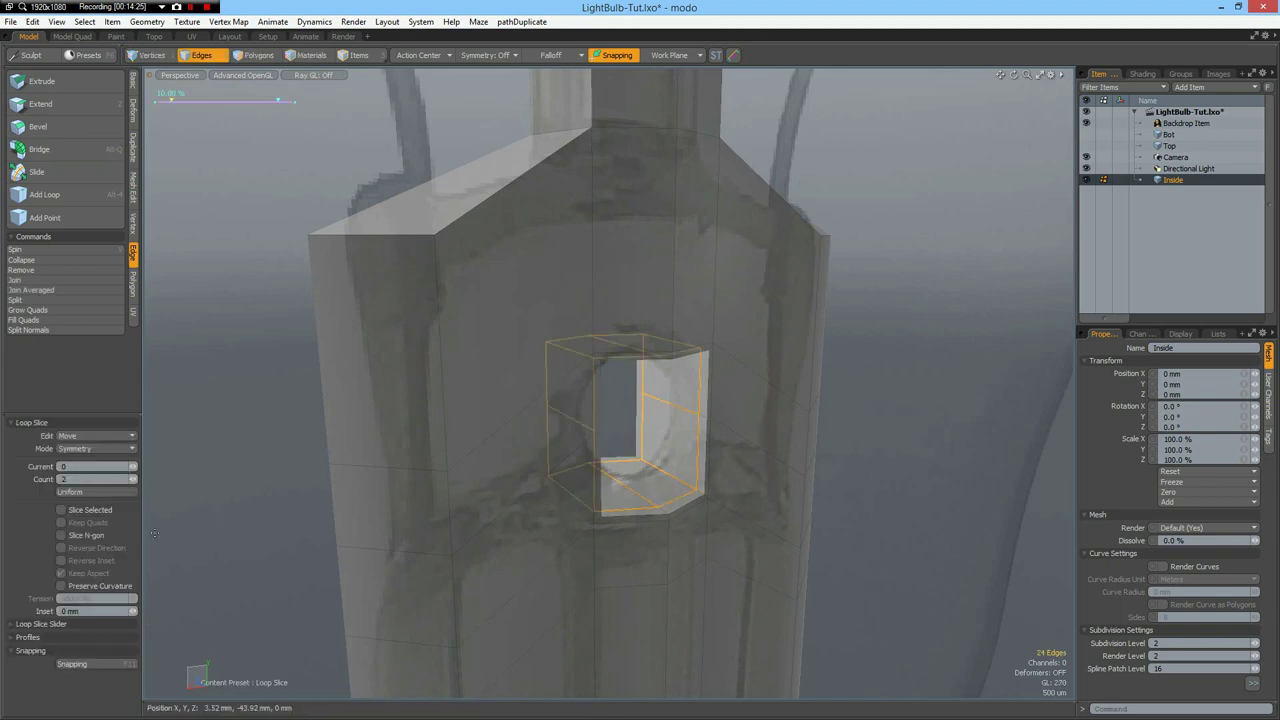
{"action": "key", "text": "q"}
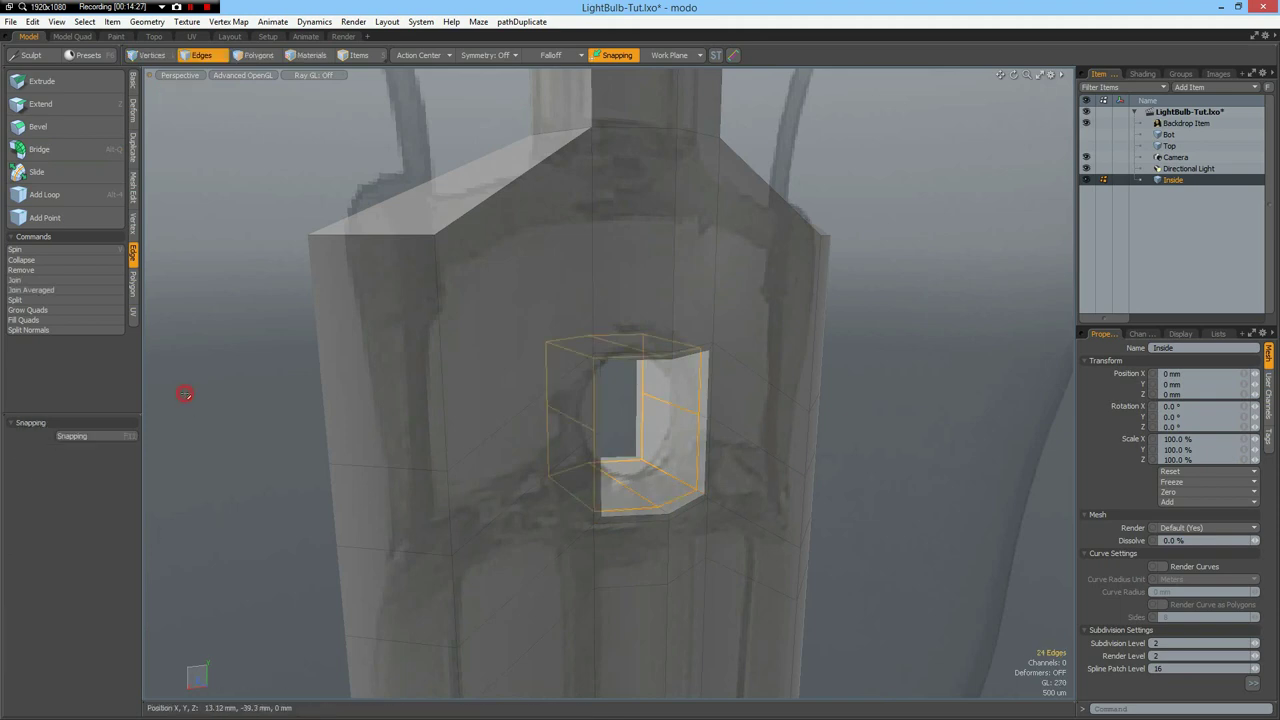
{"action": "left_click", "coordinate": [186, 395]}
Turn the stem into a subdivision surface and uniformly enlarge the edges on both sides of the hole to round it
{"action": "key", "text": "Tab"}
{"action": "key", "text": "KP_2"}
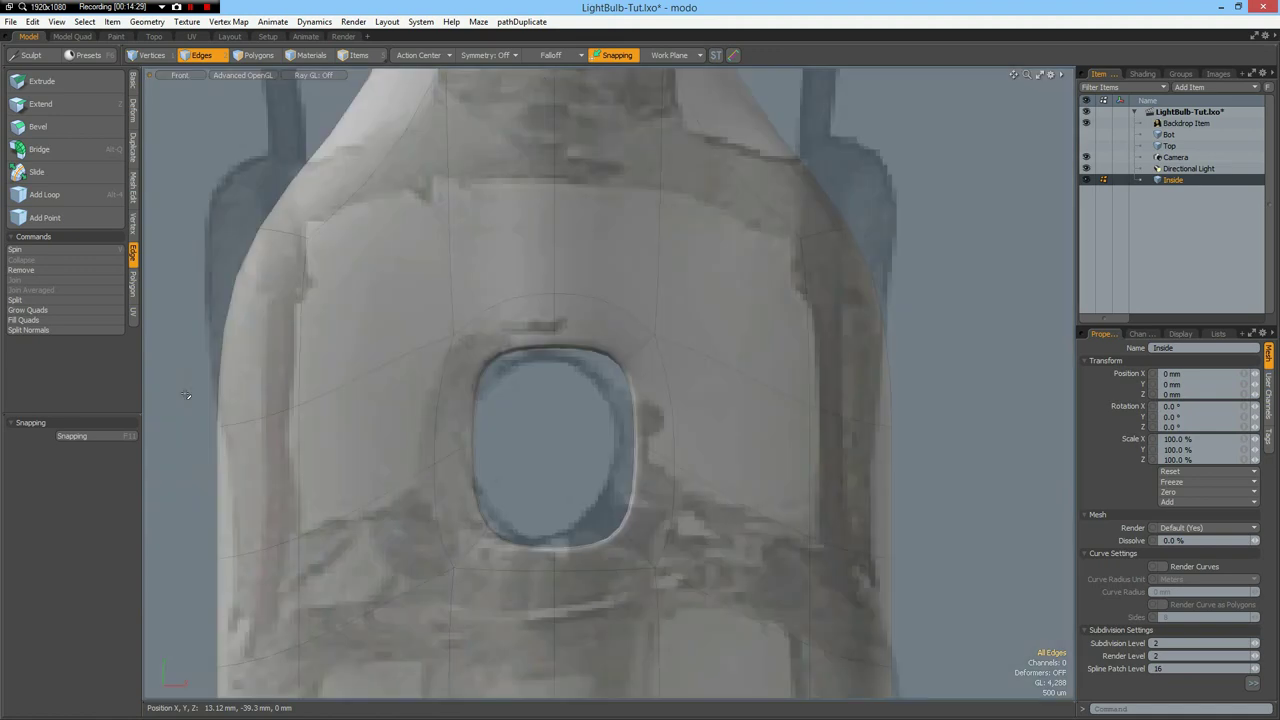
{"action": "scroll", "coordinate": [643, 428], "scroll_direction": "down", "scroll_amount": 5}
{"action": "left_click_drag", "start_coordinate": [617, 486], "coordinate": [682, 411], "text": "alt"}
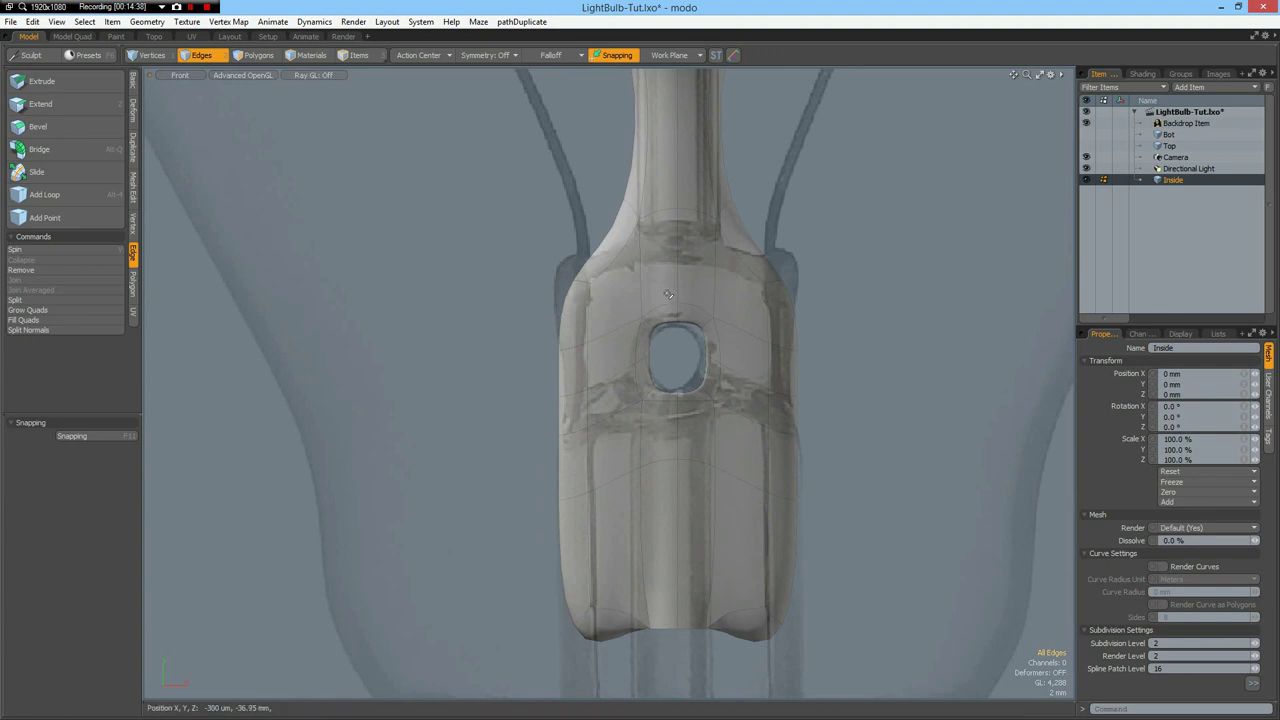
{"action": "left_click_drag", "start_coordinate": [620, 345], "coordinate": [746, 378]}
{"action": "key", "text": "r"}
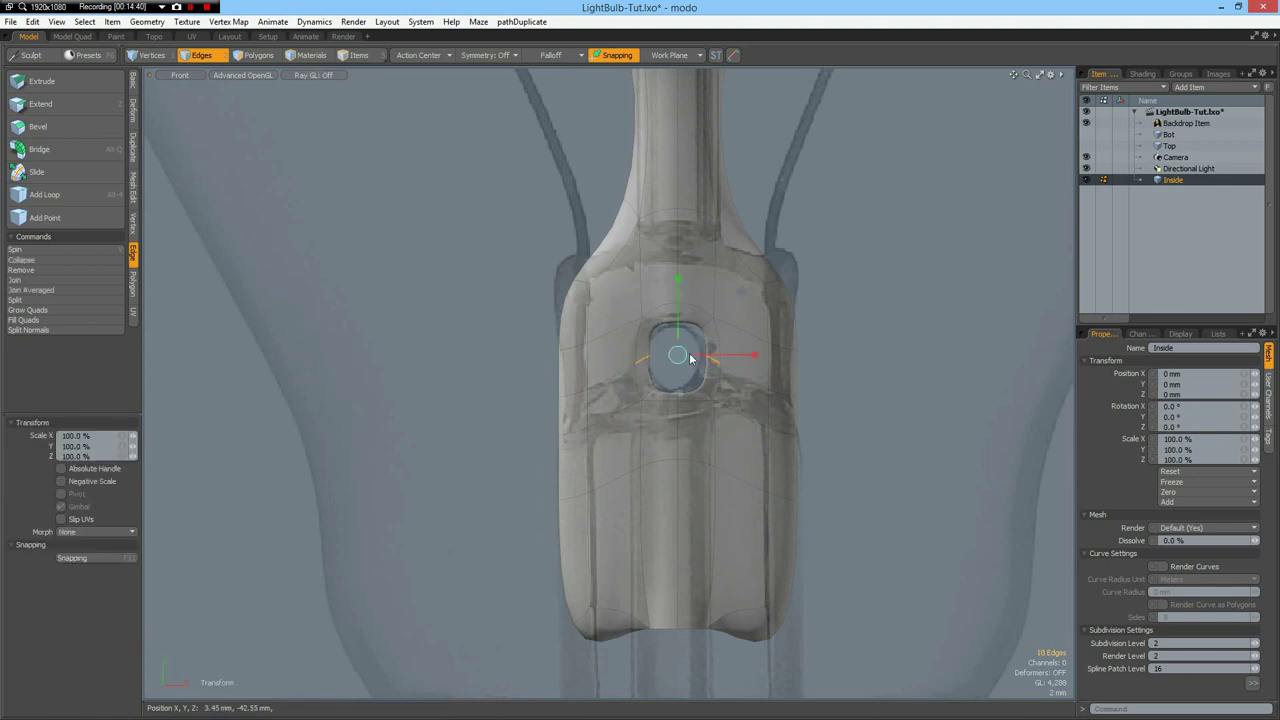
{"action": "left_click_drag", "start_coordinate": [682, 355], "coordinate": [712, 355]}
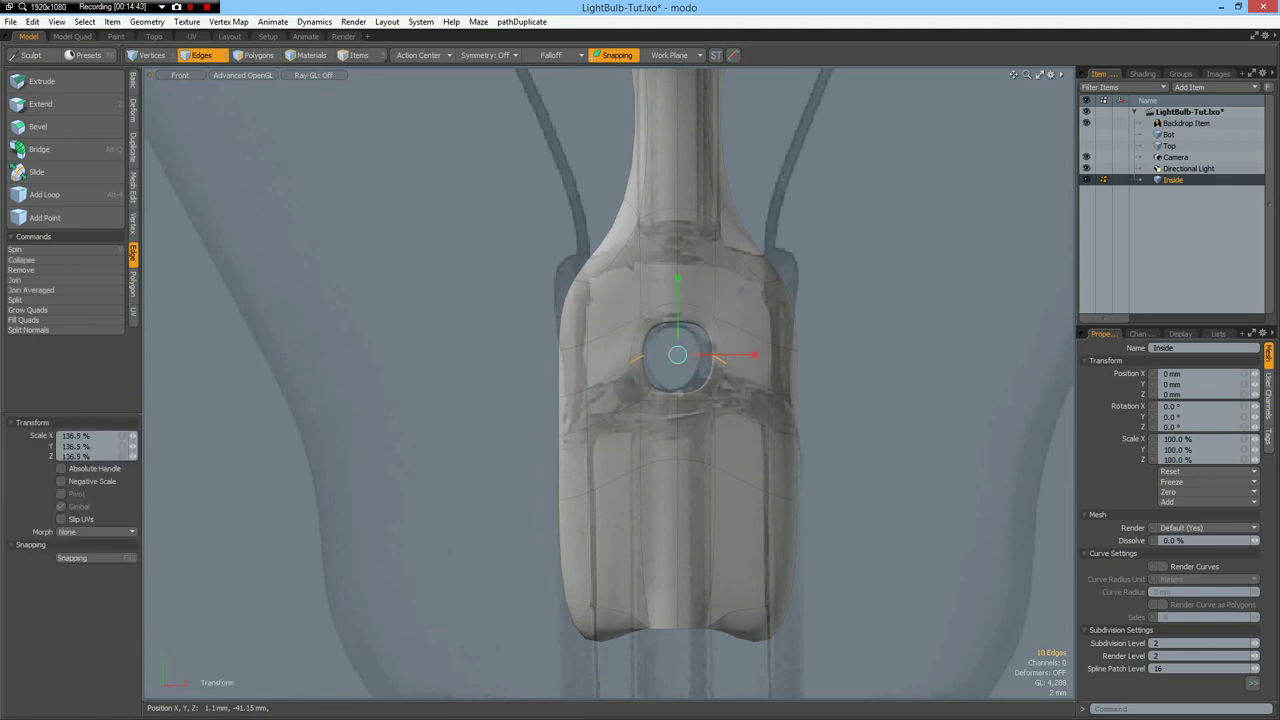
{"action": "key", "text": "space"}
{"action": "left_click", "coordinate": [866, 401]}
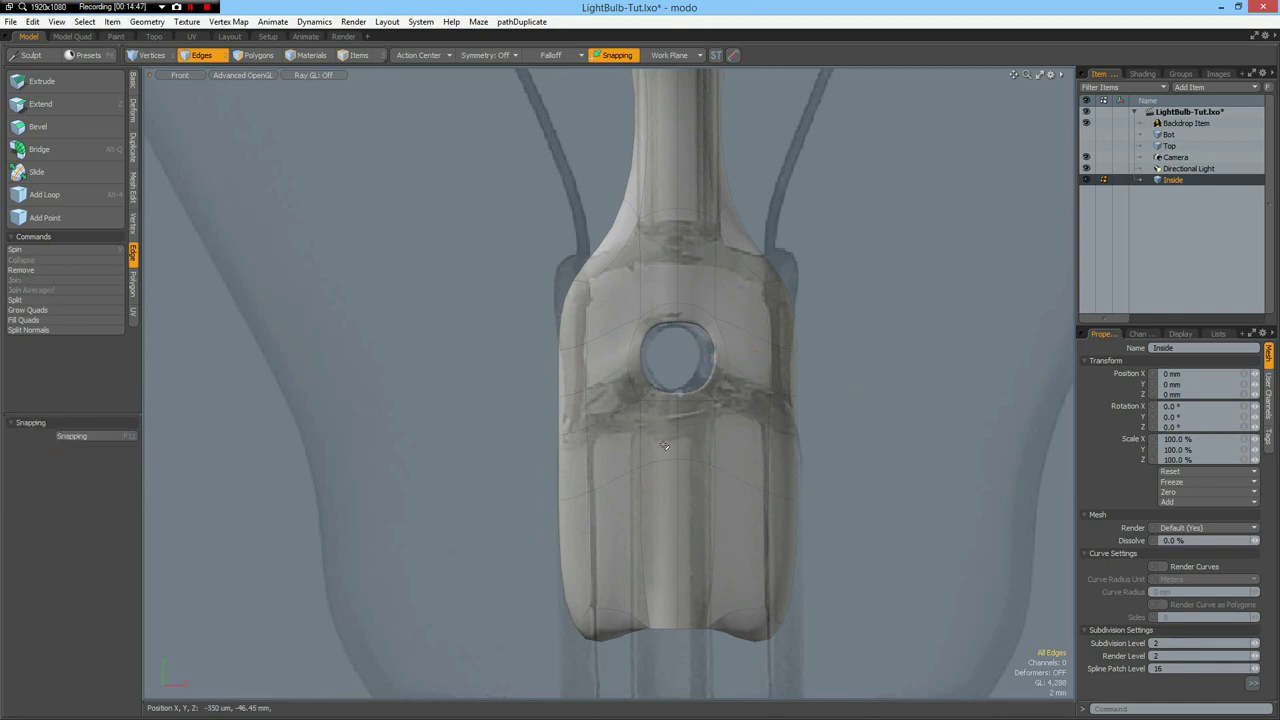
Delete the four cap polygons at the bottom ends of the stem's extruded sides
{"action": "key", "text": "3"}
{"action": "left_click_drag", "start_coordinate": [658, 500], "coordinate": [683, 499]}
{"action": "right_click_drag", "start_coordinate": [527, 571], "coordinate": [971, 690]}
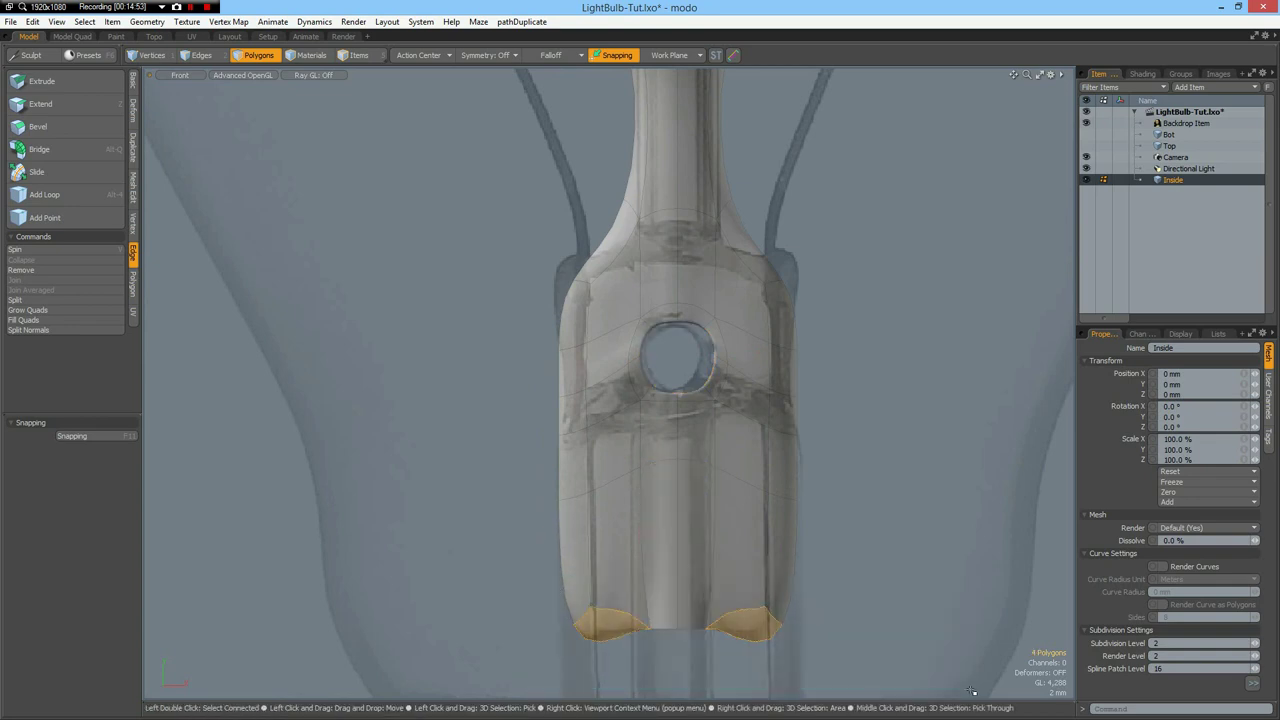
{"action": "key", "text": "Delete"}
Select the two central polygons below the hole on both the front and back of the stem
{"action": "left_click", "coordinate": [671, 529]}
{"action": "key", "text": "ctrl+space"}
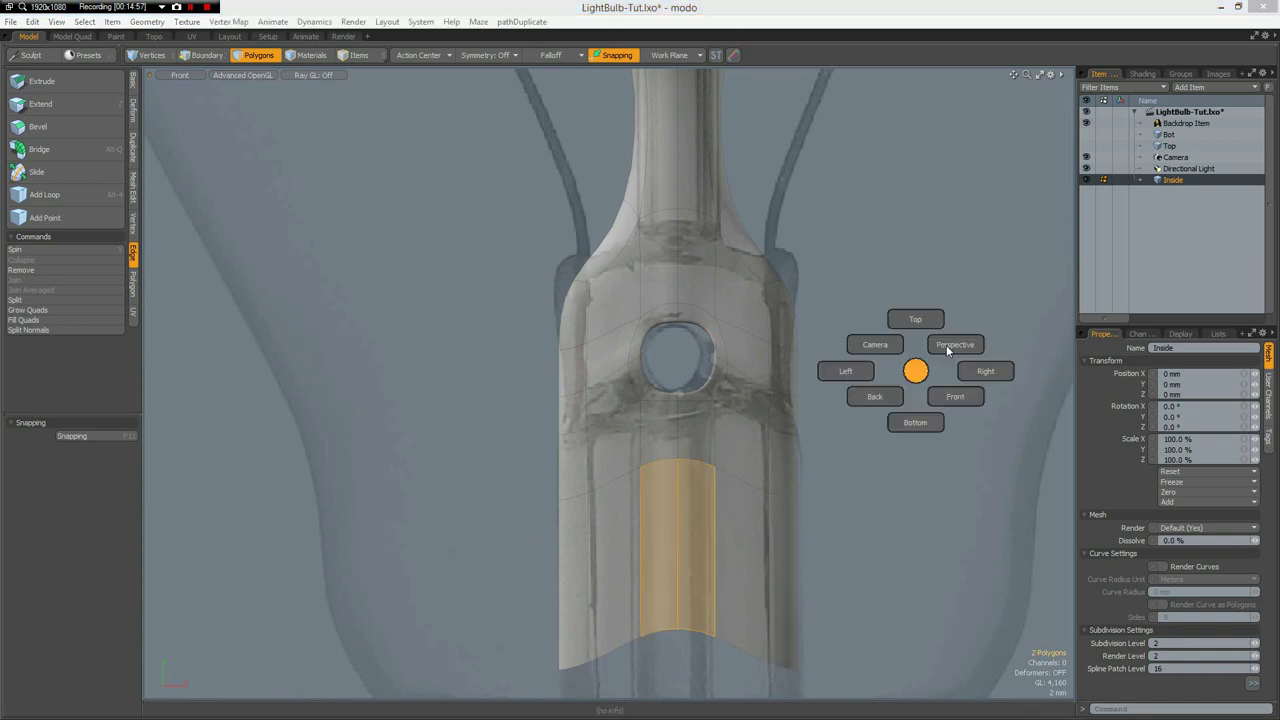
{"action": "left_click", "coordinate": [948, 344]}
{"action": "left_click_drag", "start_coordinate": [818, 454], "coordinate": [826, 416], "text": "alt"}
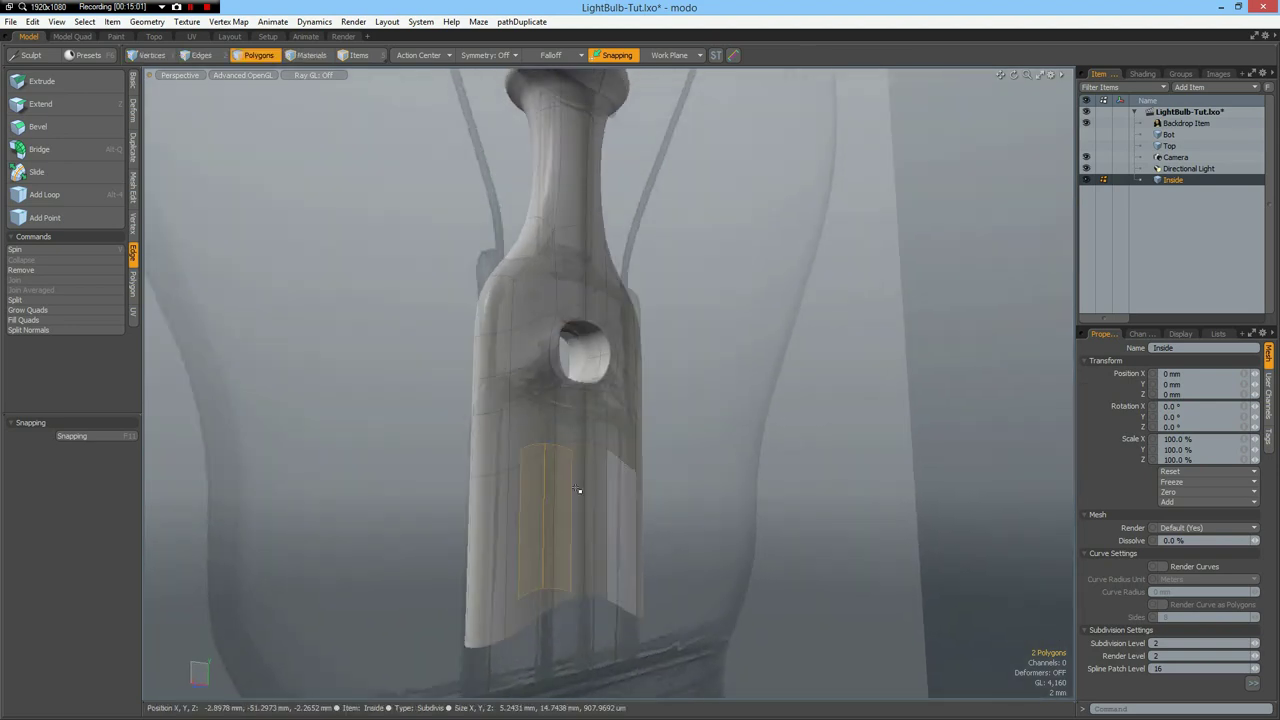
{"action": "left_click", "coordinate": [574, 488], "text": "shift"}
{"action": "left_click_drag", "start_coordinate": [592, 490], "coordinate": [600, 490]}
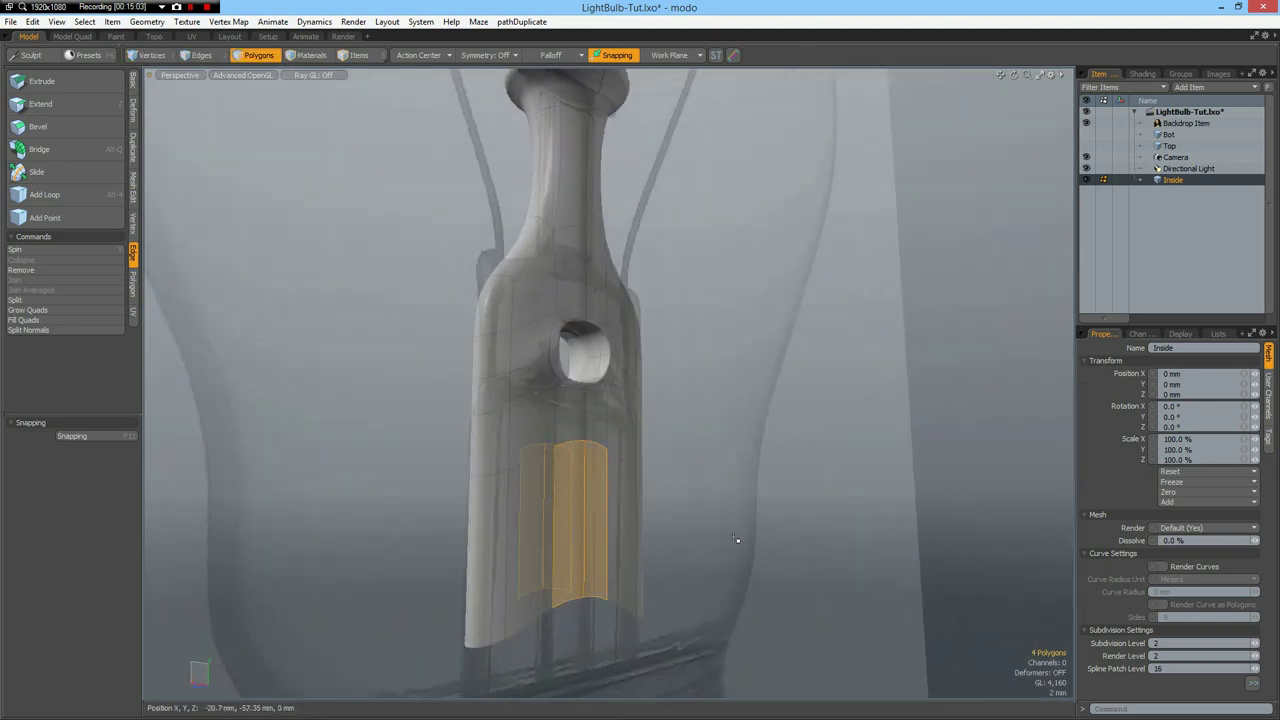
Scale the four selected lower panel polygons of the stem to about 205.5% along Z
{"action": "key", "text": "y"}
{"action": "left_click_drag", "start_coordinate": [738, 578], "coordinate": [467, 500], "text": "alt"}
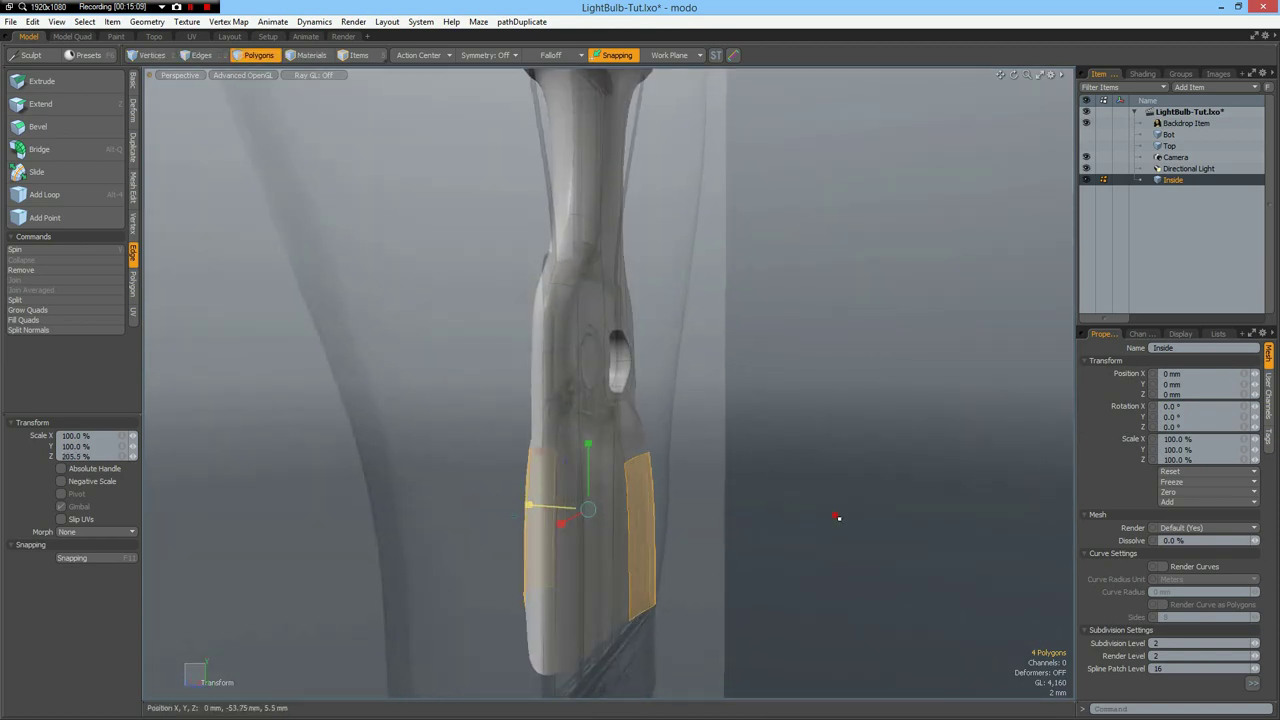
{"action": "key", "text": "space"}
{"action": "left_click", "coordinate": [879, 537]}
Turn off the subdivision smoothing and add an edge loop at about 8.9% just below the neck, above the round hole
{"action": "left_click_drag", "start_coordinate": [834, 494], "coordinate": [743, 531], "text": "alt"}
{"action": "key", "text": "Tab"}
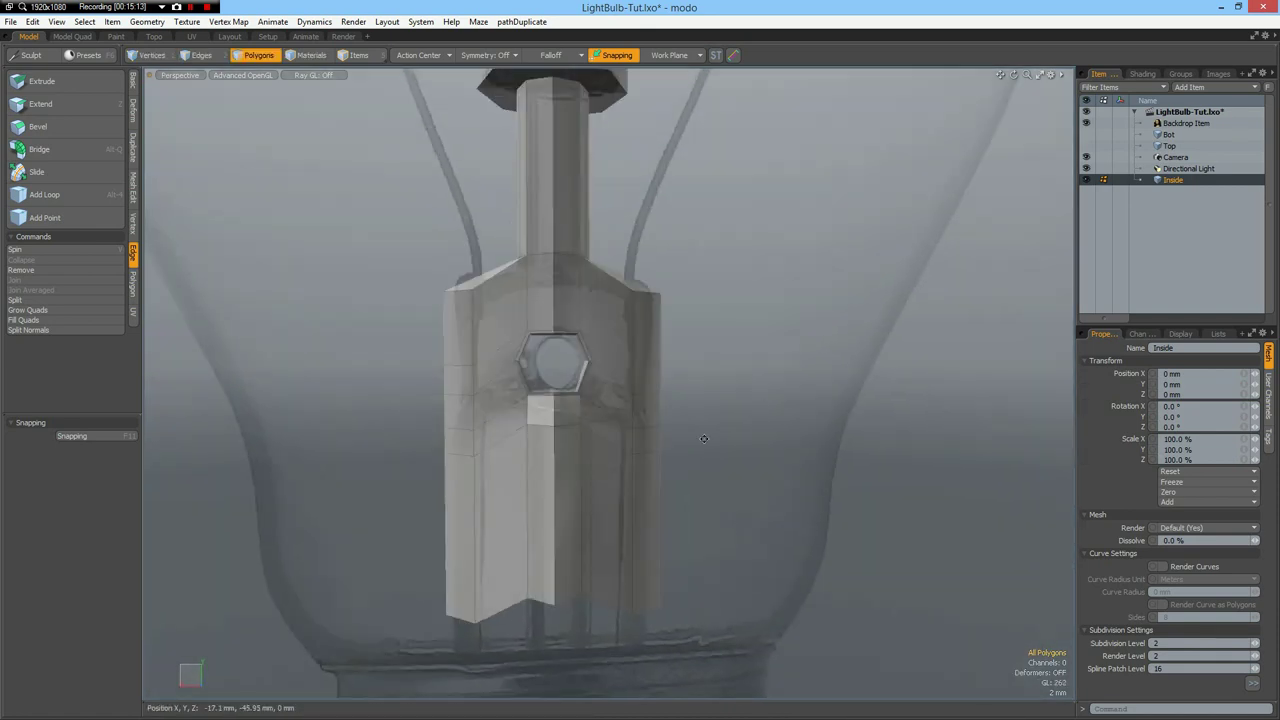
{"action": "left_click_drag", "start_coordinate": [690, 448], "coordinate": [663, 491], "text": "alt"}
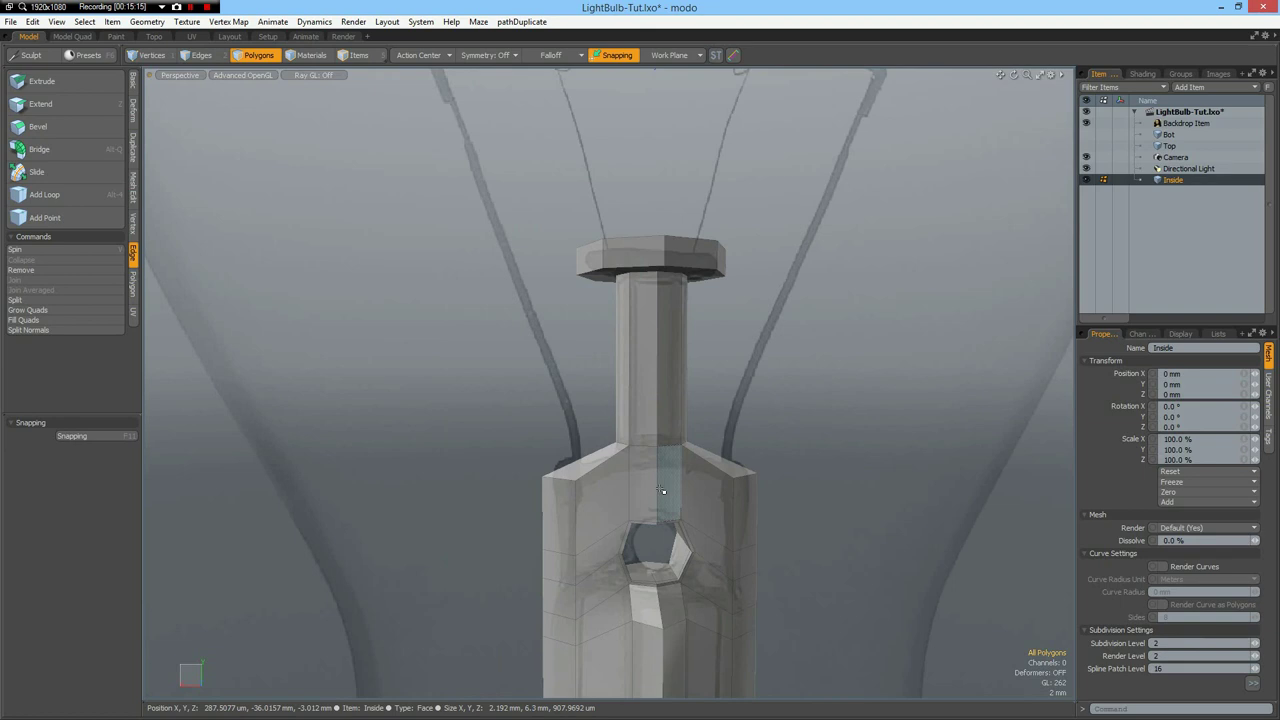
{"action": "key", "text": "alt+l"}
{"action": "left_click", "coordinate": [656, 455]}
{"action": "left_click_drag", "start_coordinate": [656, 455], "coordinate": [657, 451]}
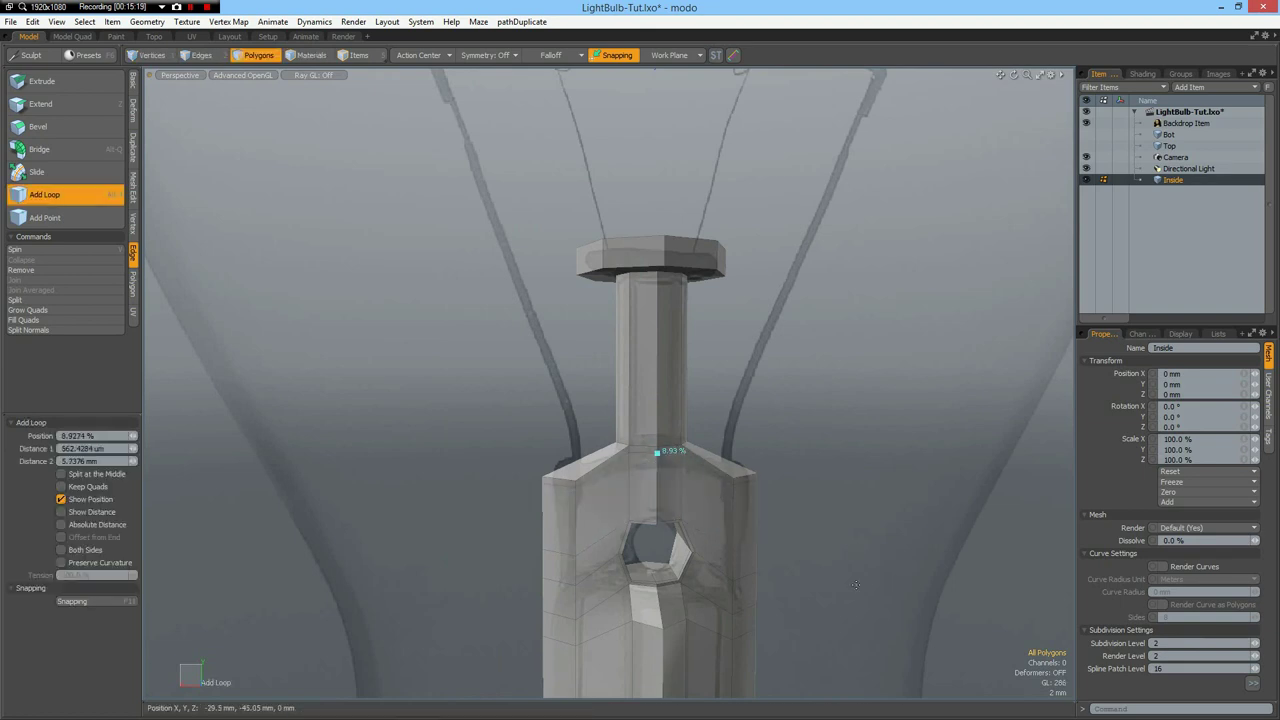
{"action": "key", "text": "alt+c"}
{"action": "key", "text": "alt+c"}
{"action": "left_click", "coordinate": [661, 609]}
{"action": "left_click_drag", "start_coordinate": [660, 606], "coordinate": [665, 592]}
{"action": "key", "text": "space"}
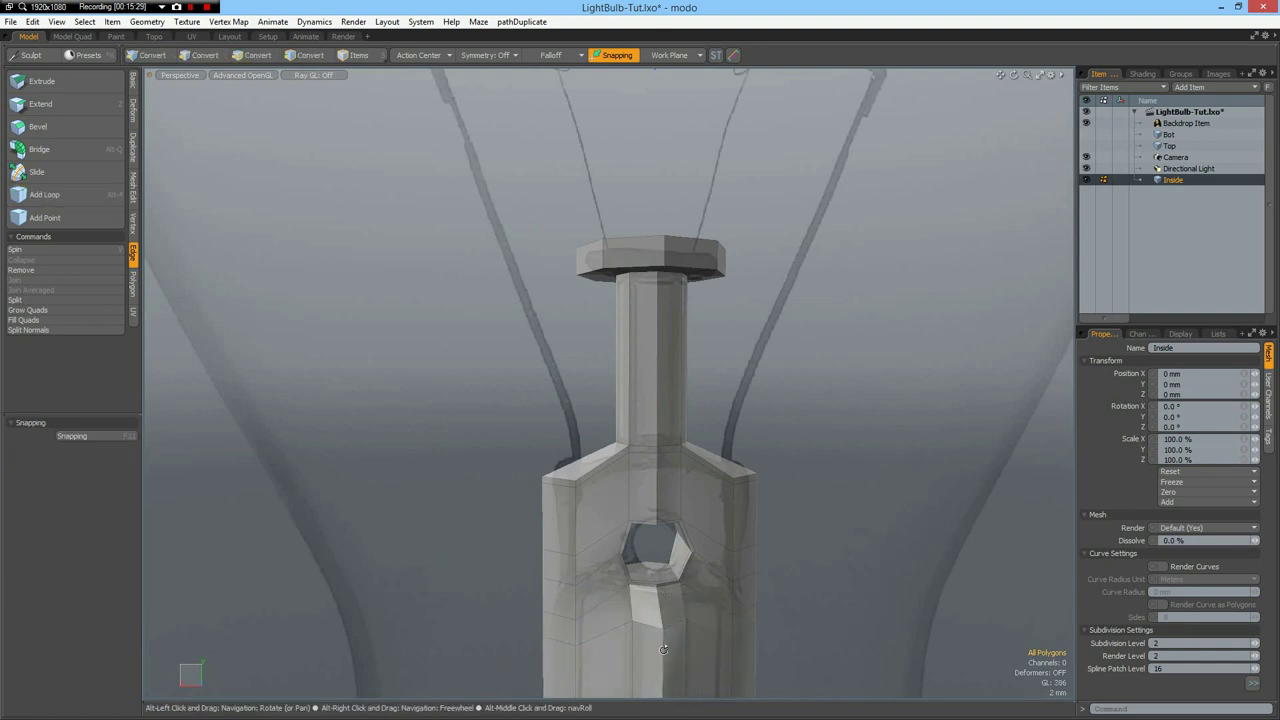
Add an edge loop at about 9.65% on the panel below the hole and turn the subdivision smoothing back on
{"action": "key", "text": "alt+l"}
{"action": "left_click", "coordinate": [663, 641]}
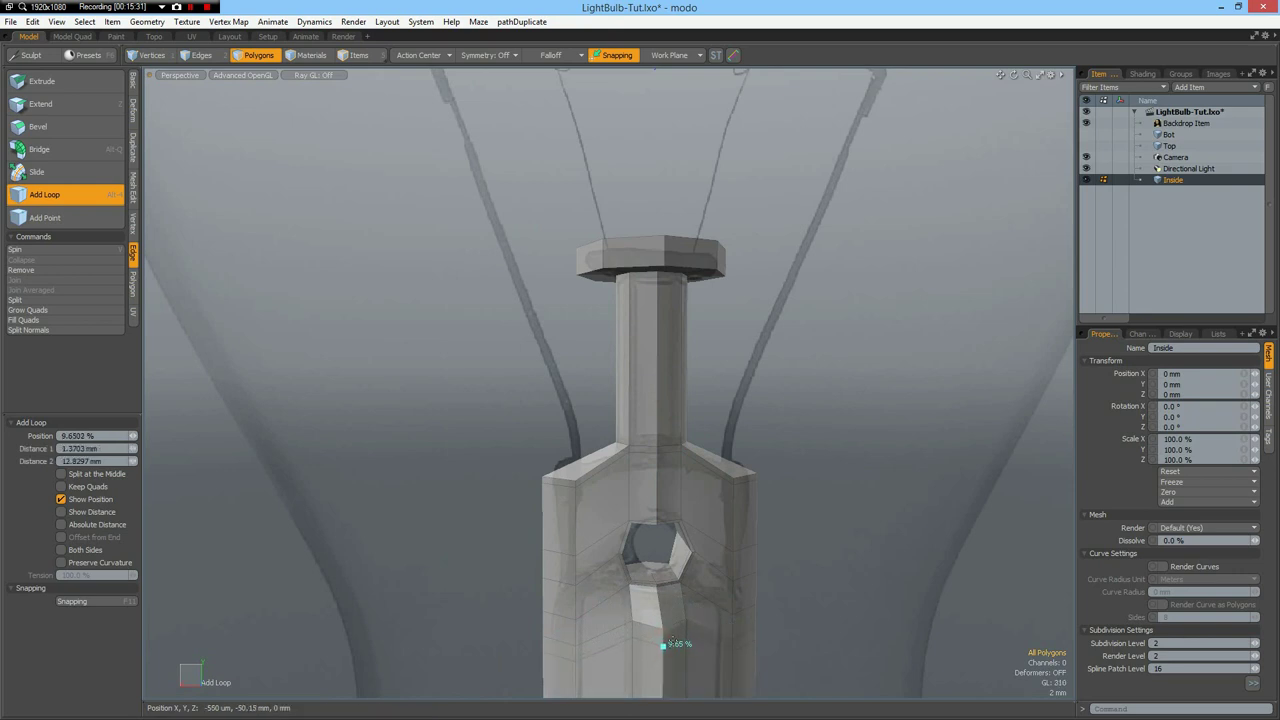
{"action": "key", "text": "space"}
{"action": "key", "text": "Tab"}
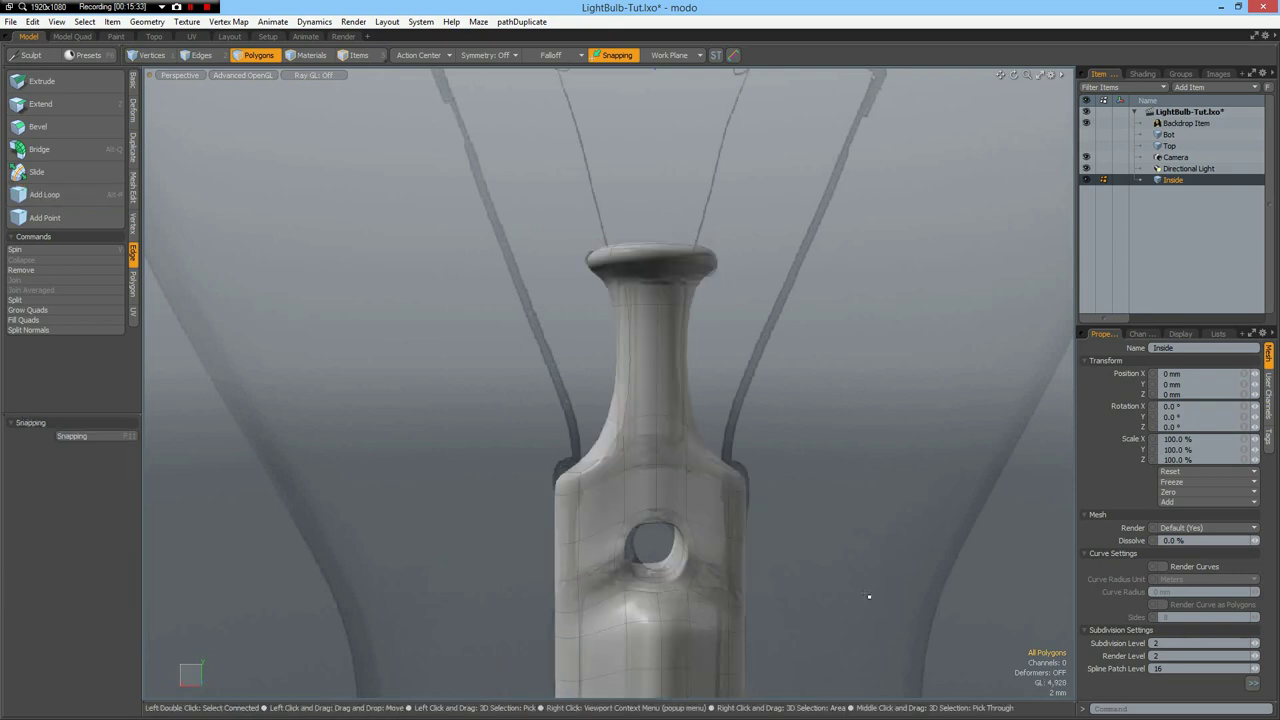
Turn off the smoothing and cut the stem's neck with a Loop Slice near both ends
{"action": "key", "text": "Tab"}
{"action": "key", "text": "2"}
{"action": "left_click", "coordinate": [656, 336]}
{"action": "key", "text": "alt+c"}
{"action": "left_click", "coordinate": [742, 358]}
{"action": "left_click_drag", "start_coordinate": [743, 358], "coordinate": [736, 358]}
{"action": "key", "text": "space"}
{"action": "left_click", "coordinate": [763, 331]}
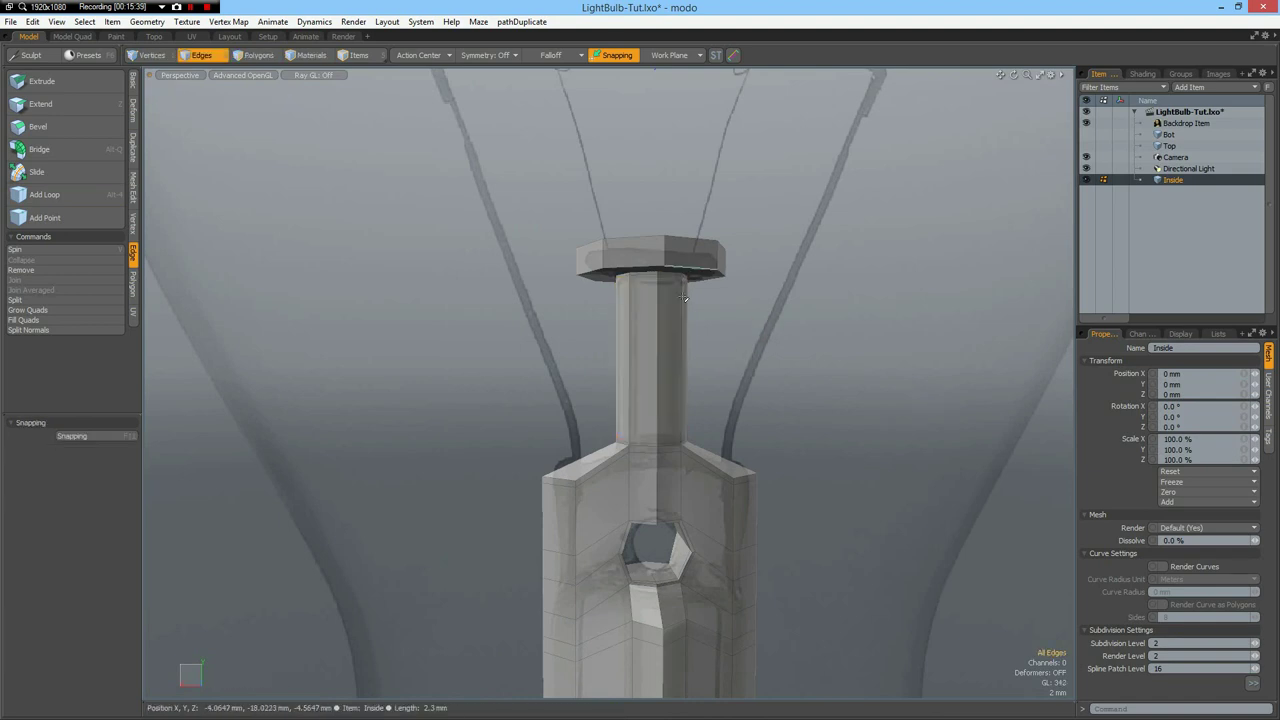
Cut the underside of the top disc with a symmetrical two-count Loop Slice, and turn the smoothing on
{"action": "left_click_drag", "start_coordinate": [686, 282], "coordinate": [662, 168], "text": "alt"}
{"action": "left_click", "coordinate": [659, 271]}
{"action": "key", "text": "alt+c"}
{"action": "left_click", "coordinate": [715, 289]}
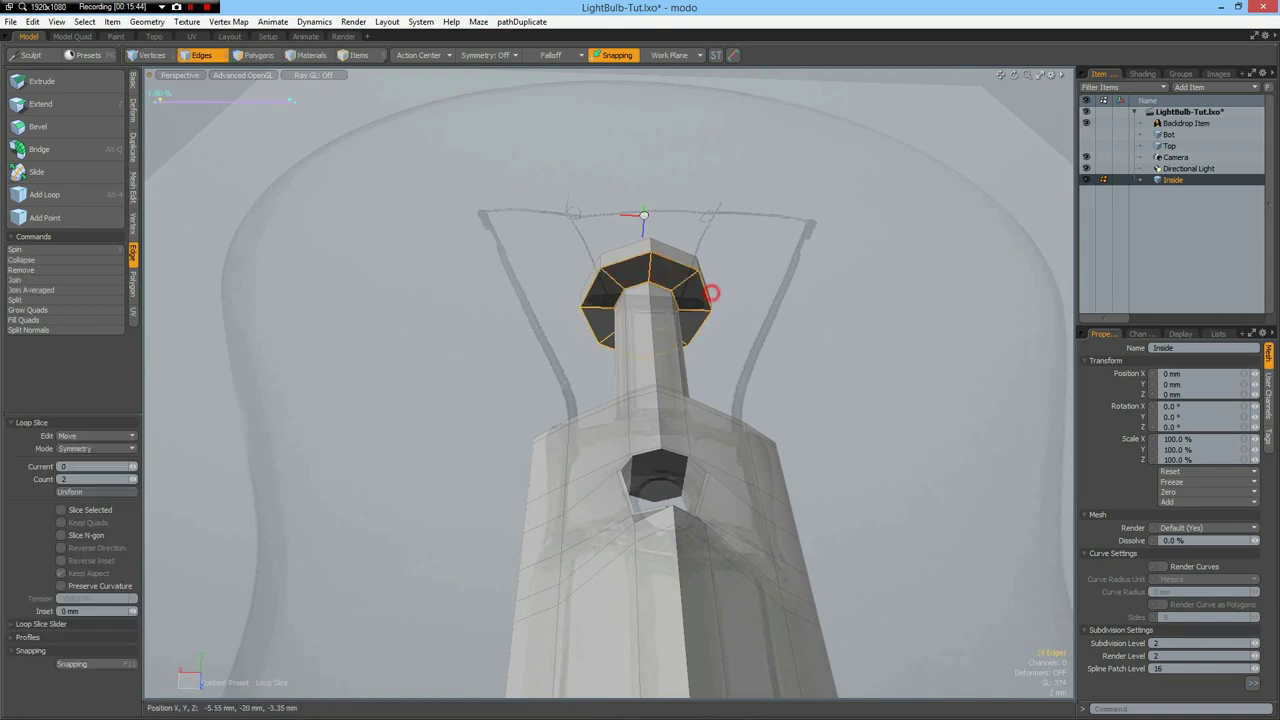
{"action": "key", "text": "space"}
{"action": "left_click", "coordinate": [800, 246]}
{"action": "key", "text": "Tab"}
With smoothing off, move the stem's open bottom edges down into the screw base
{"action": "left_click_drag", "start_coordinate": [759, 273], "coordinate": [774, 370], "text": "alt"}
{"action": "scroll", "coordinate": [776, 373], "scroll_direction": "down", "scroll_amount": 5}
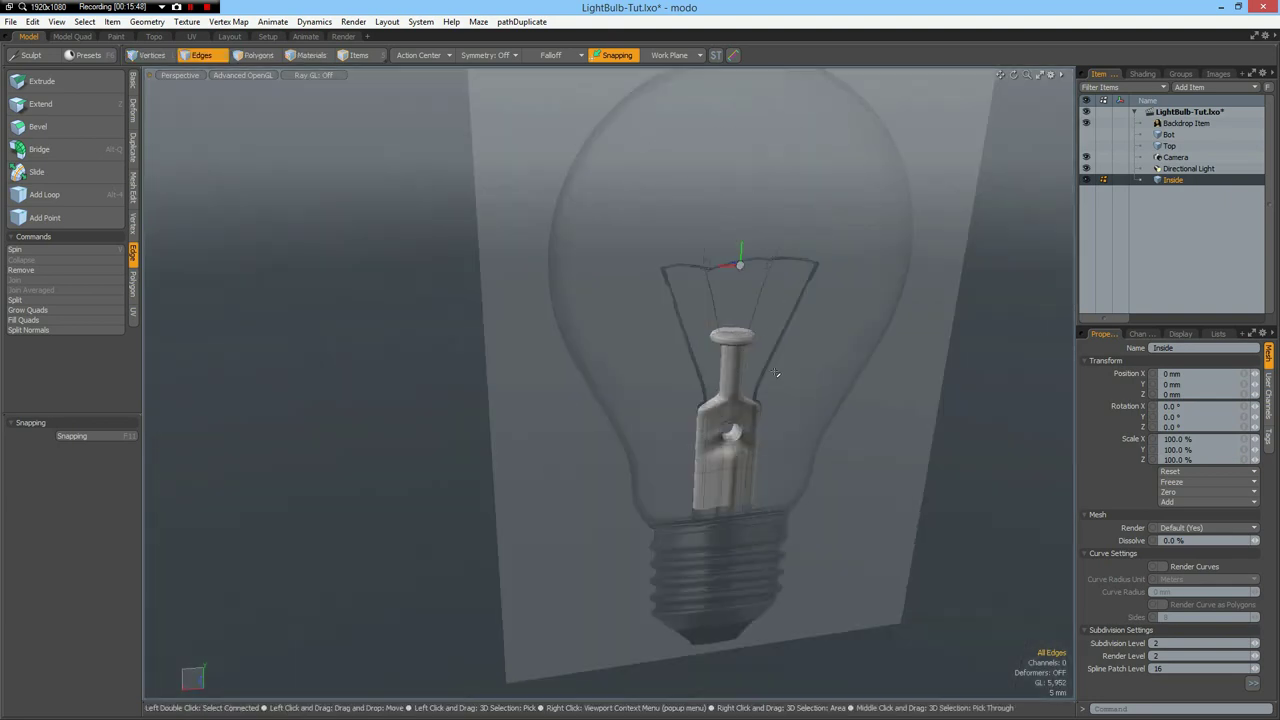
{"action": "left_click_drag", "start_coordinate": [769, 423], "coordinate": [710, 365], "text": "alt"}
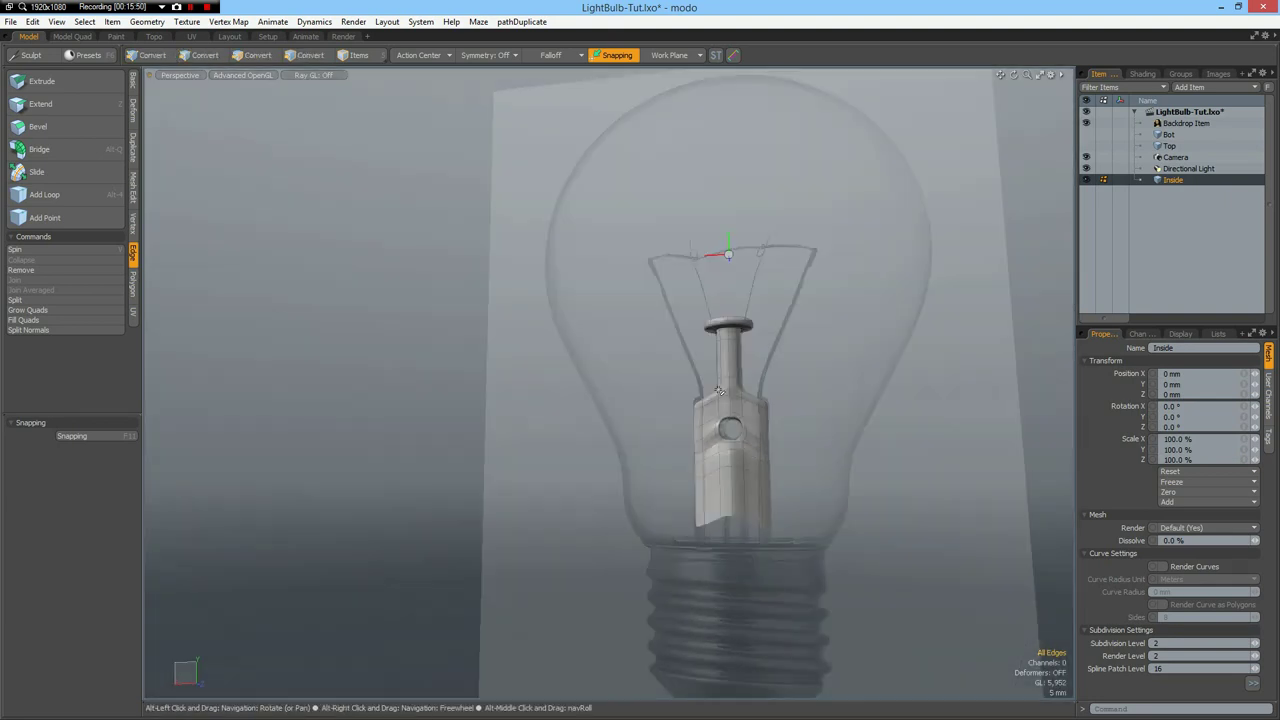
{"action": "middle_click_drag", "start_coordinate": [672, 494], "coordinate": [870, 586]}
{"action": "left_click_drag", "start_coordinate": [893, 600], "coordinate": [818, 428], "text": "alt"}
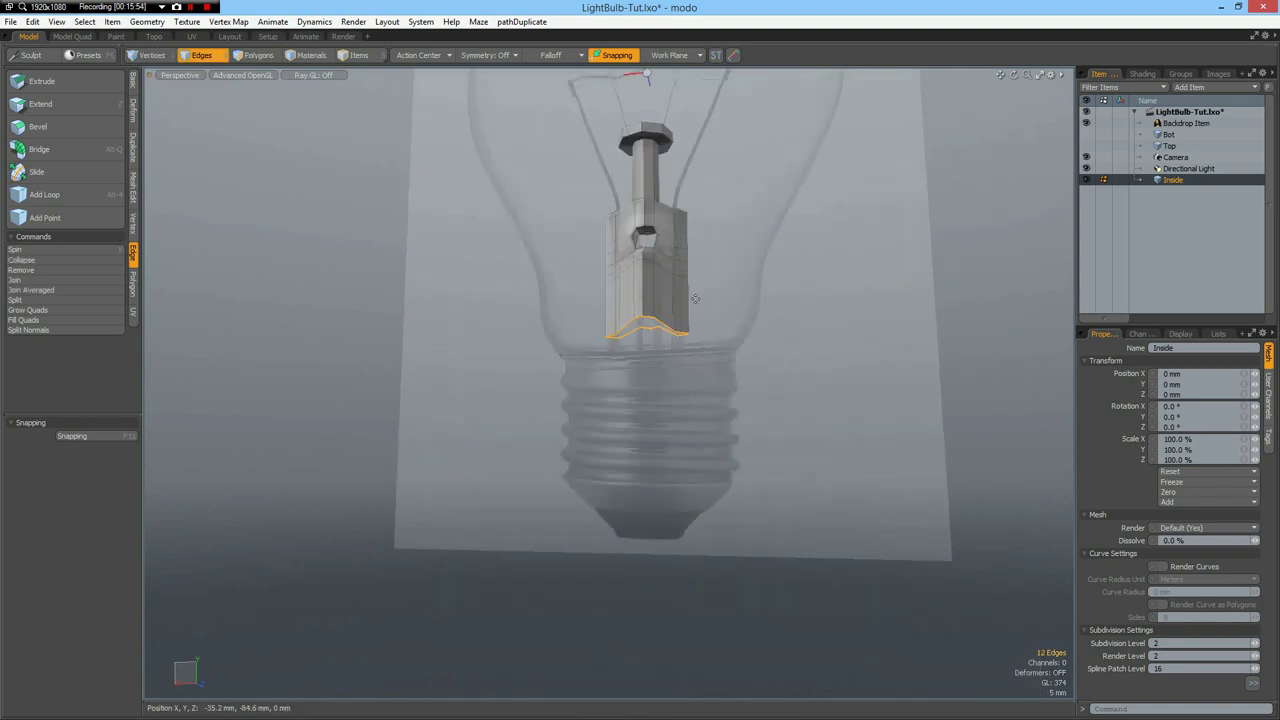
{"action": "key", "text": "w"}
{"action": "left_click_drag", "start_coordinate": [645, 272], "coordinate": [647, 450]}
{"action": "key", "text": "r"}
{"action": "key", "text": "space"}
{"action": "left_click", "coordinate": [732, 326]}
In the front view, place an 8-sided cylinder with a radius of about 540 um on the lower end of the left wire
{"action": "left_click_drag", "start_coordinate": [730, 235], "coordinate": [770, 280], "text": "alt"}
{"action": "key", "text": "KP_2"}
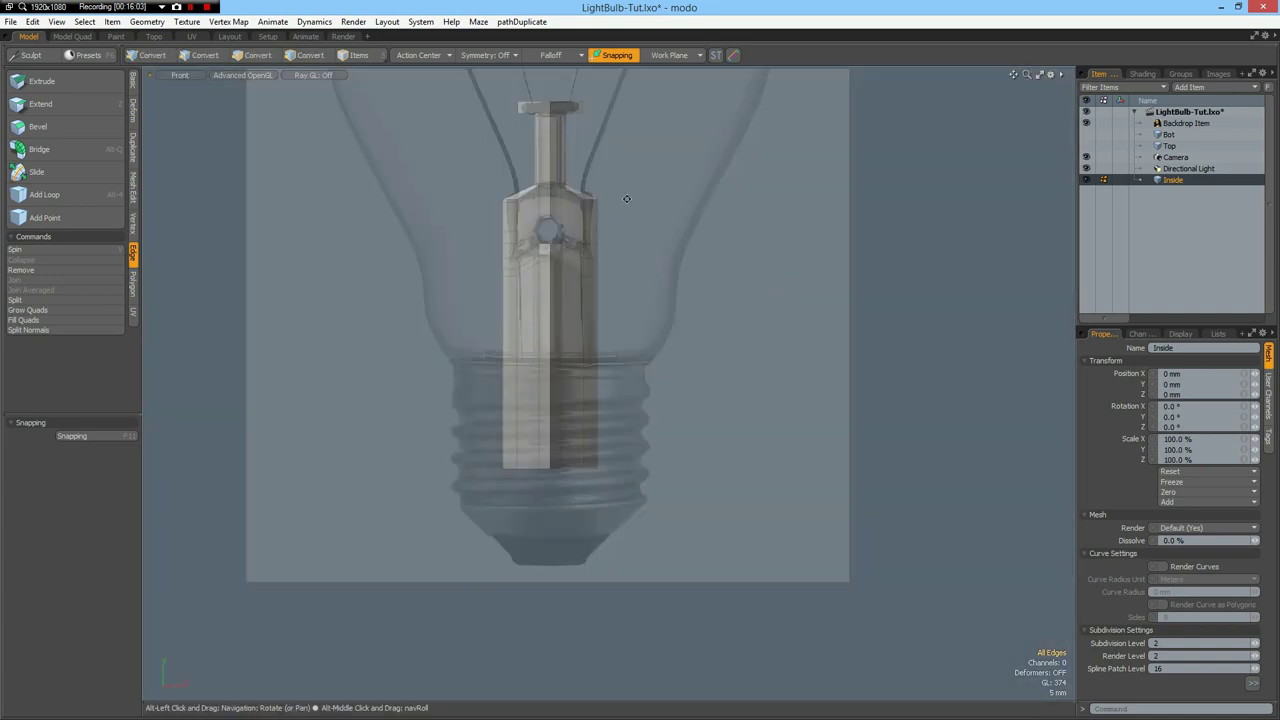
{"action": "left_click_drag", "start_coordinate": [623, 189], "coordinate": [683, 414], "text": "alt+shift"}
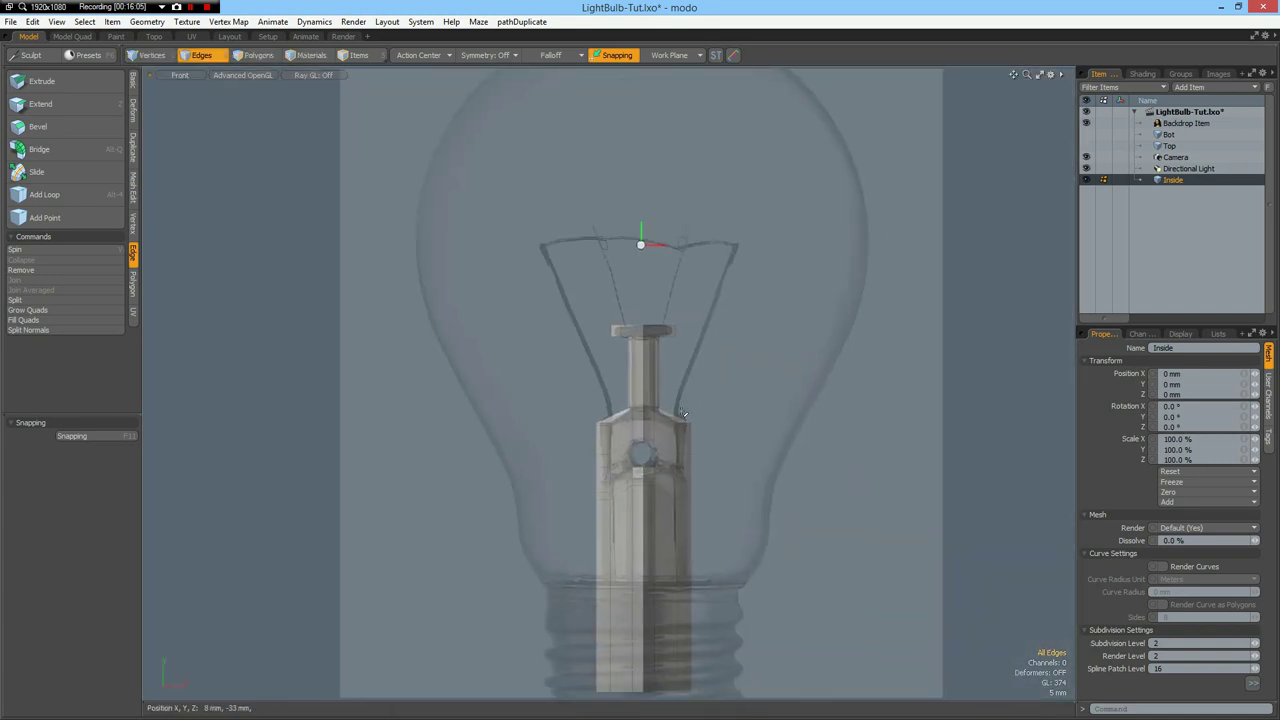
{"action": "scroll", "coordinate": [683, 414], "scroll_direction": "up", "scroll_amount": 3}
{"action": "key", "text": "Tab"}
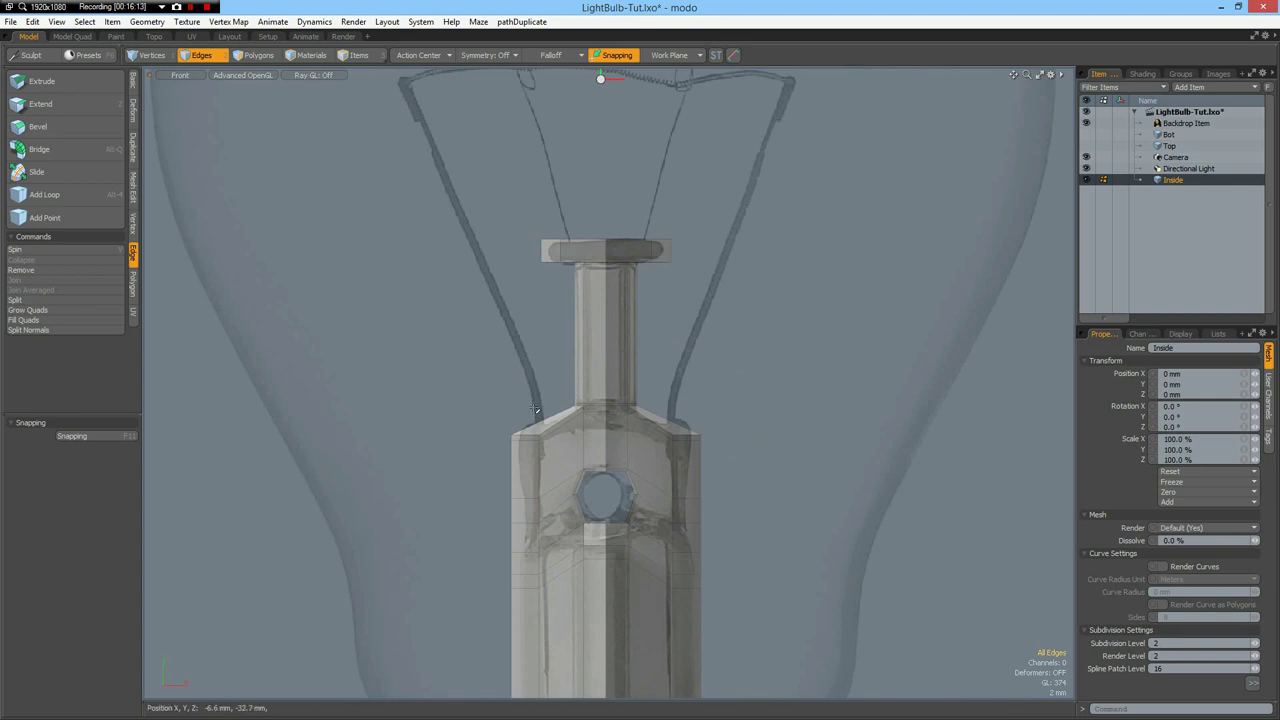
{"action": "scroll", "coordinate": [546, 410], "scroll_direction": "up", "scroll_amount": 5}
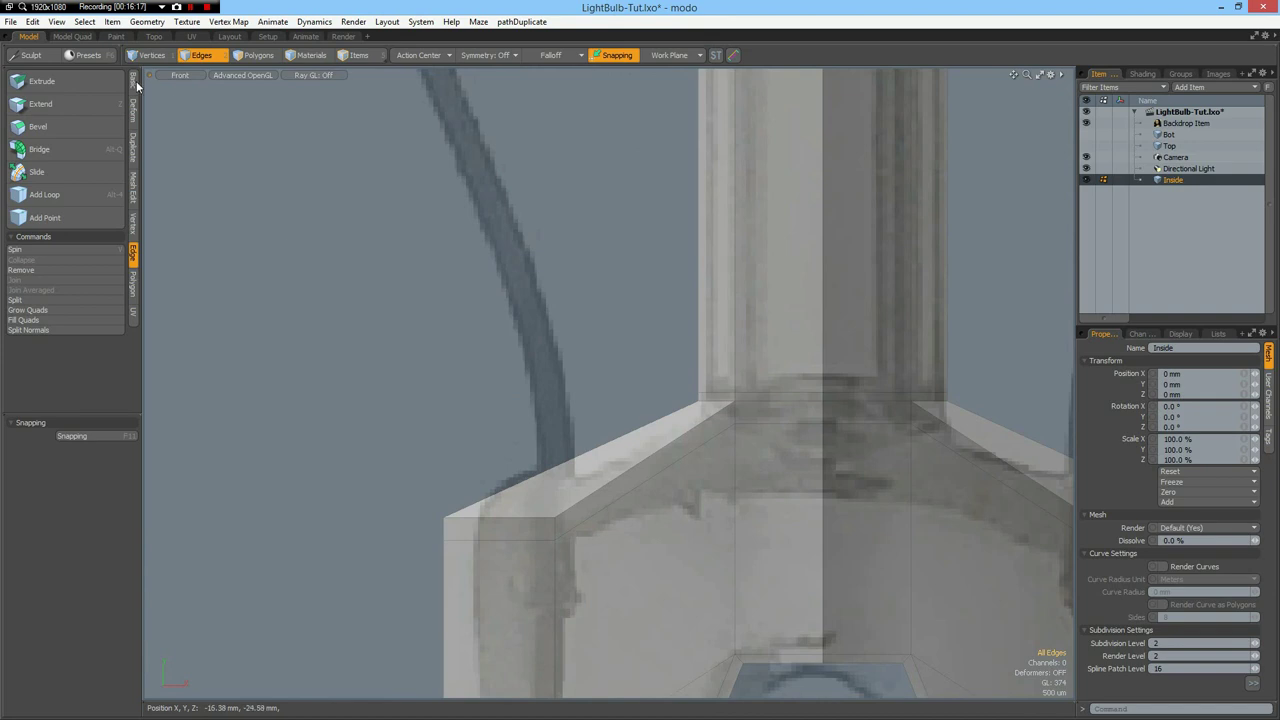
{"action": "left_click", "coordinate": [133, 86]}
{"action": "left_click", "coordinate": [80, 81]}
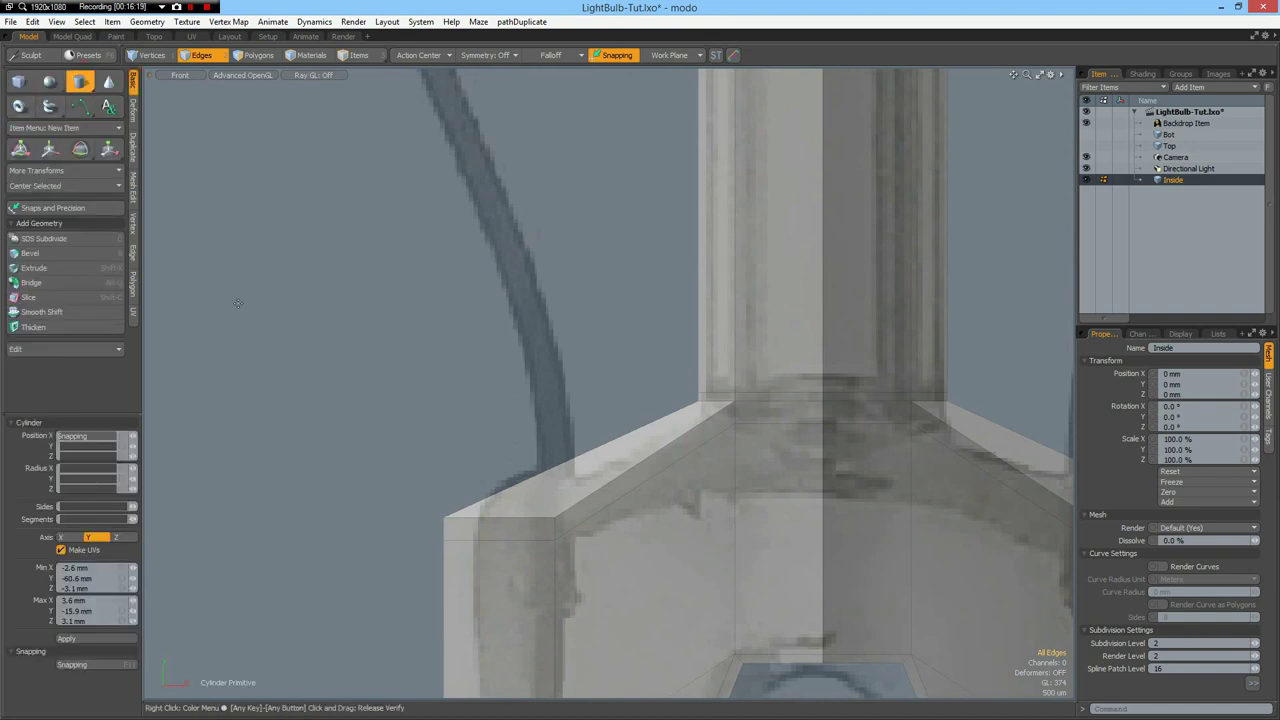
{"action": "left_click", "coordinate": [548, 382]}
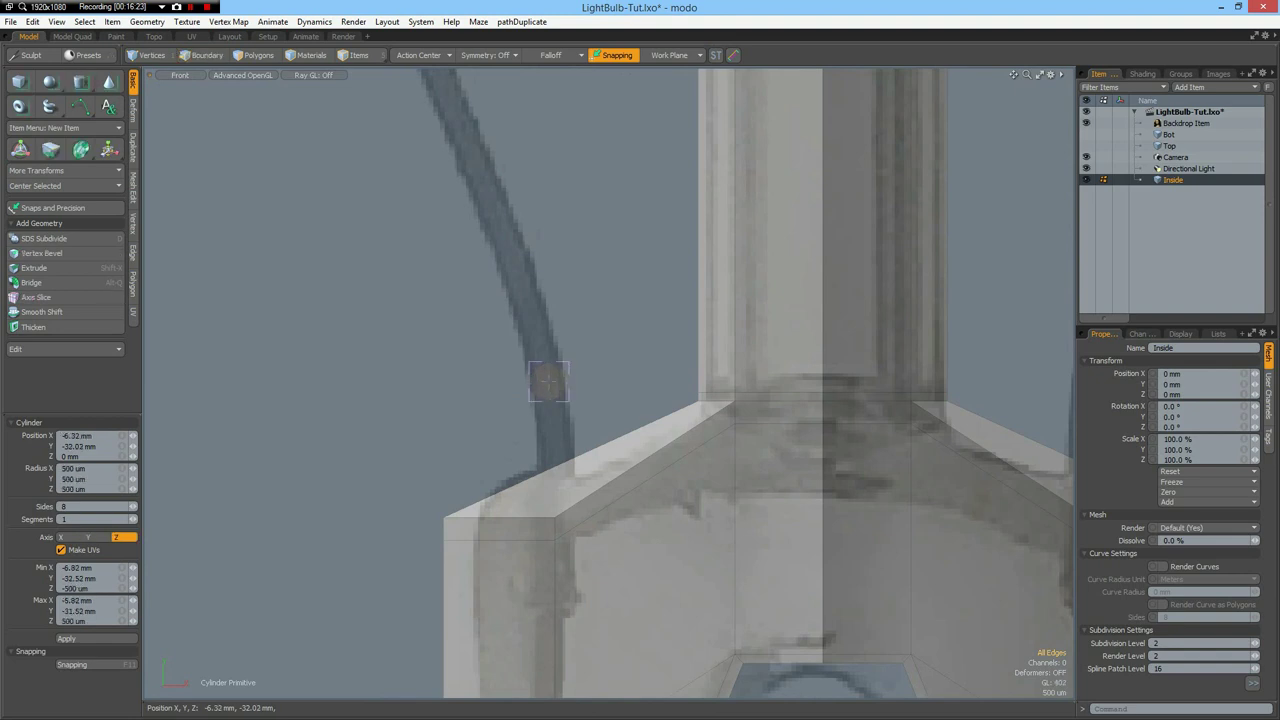
{"action": "key", "text": "2"}
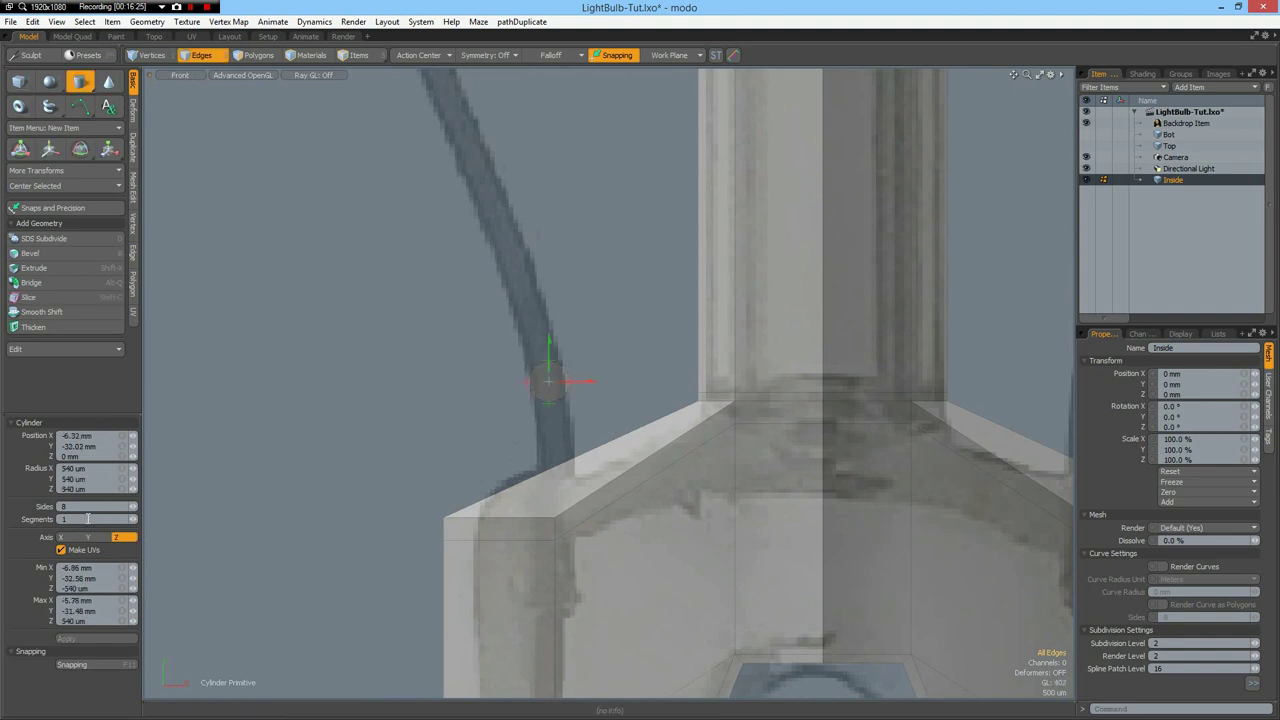
Align the wire cylinder to the Y axis and extend it downward to a Y radius of about 1.11 mm
{"action": "left_click", "coordinate": [93, 538]}
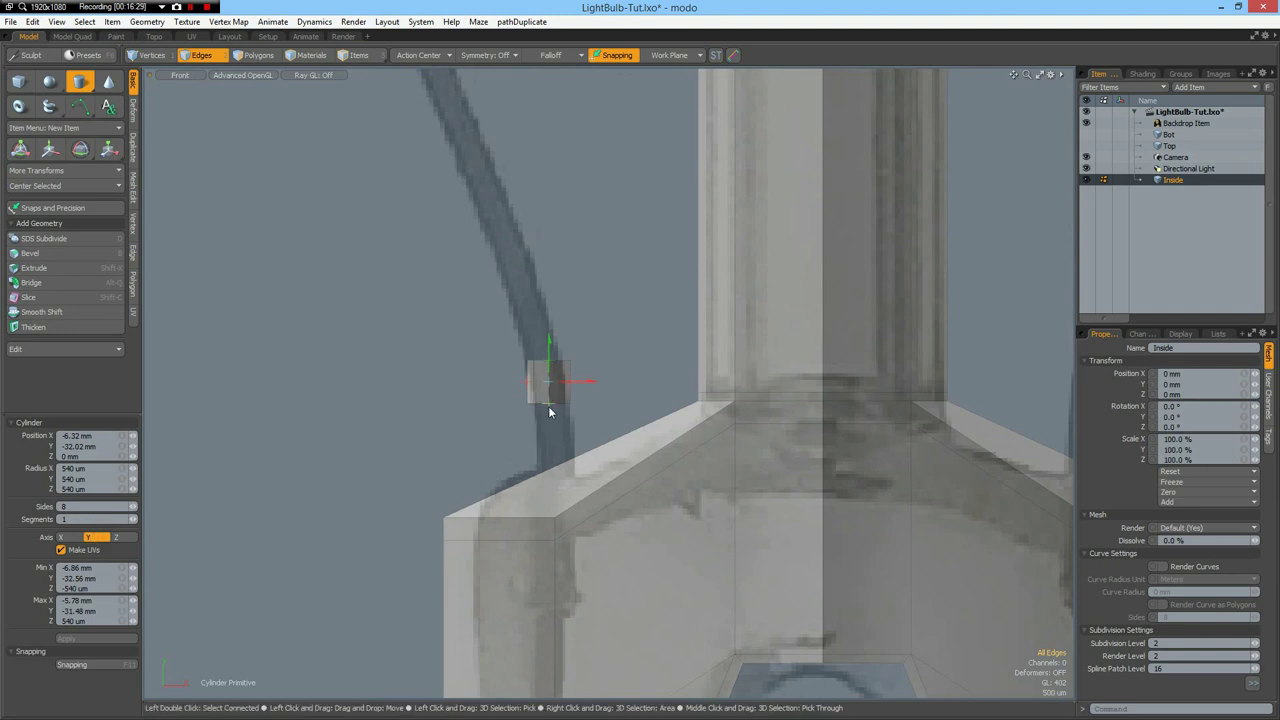
{"action": "left_click_drag", "start_coordinate": [548, 406], "coordinate": [548, 455]}
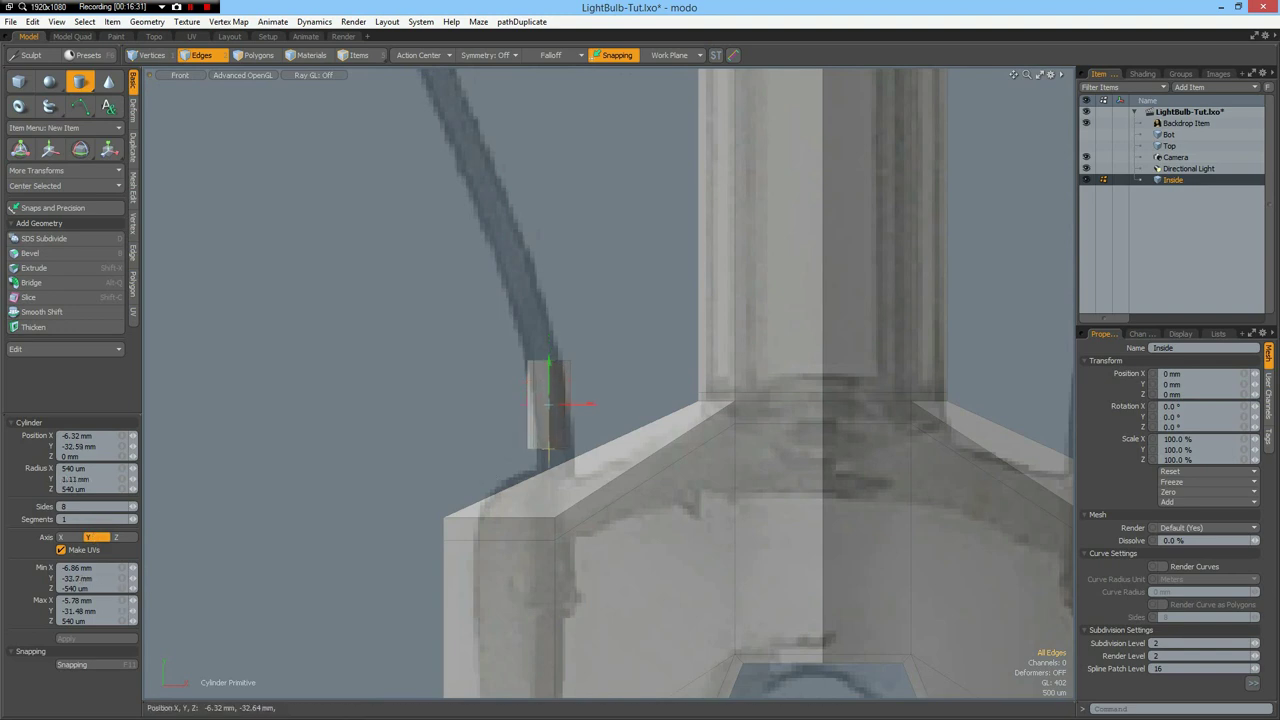
{"action": "left_click_drag", "start_coordinate": [633, 422], "coordinate": [621, 163], "text": "alt+shift"}
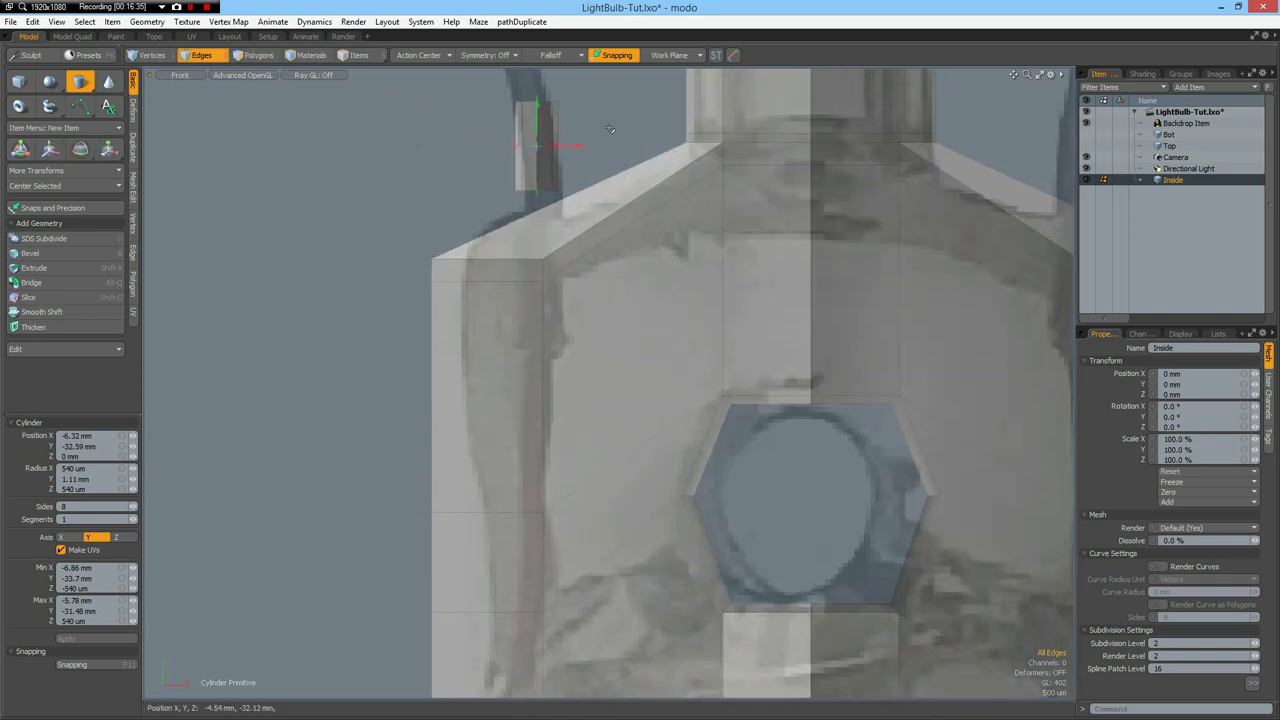
{"action": "key", "text": "q"}
{"action": "left_click_drag", "start_coordinate": [615, 129], "coordinate": [637, 323], "text": "alt+shift"}
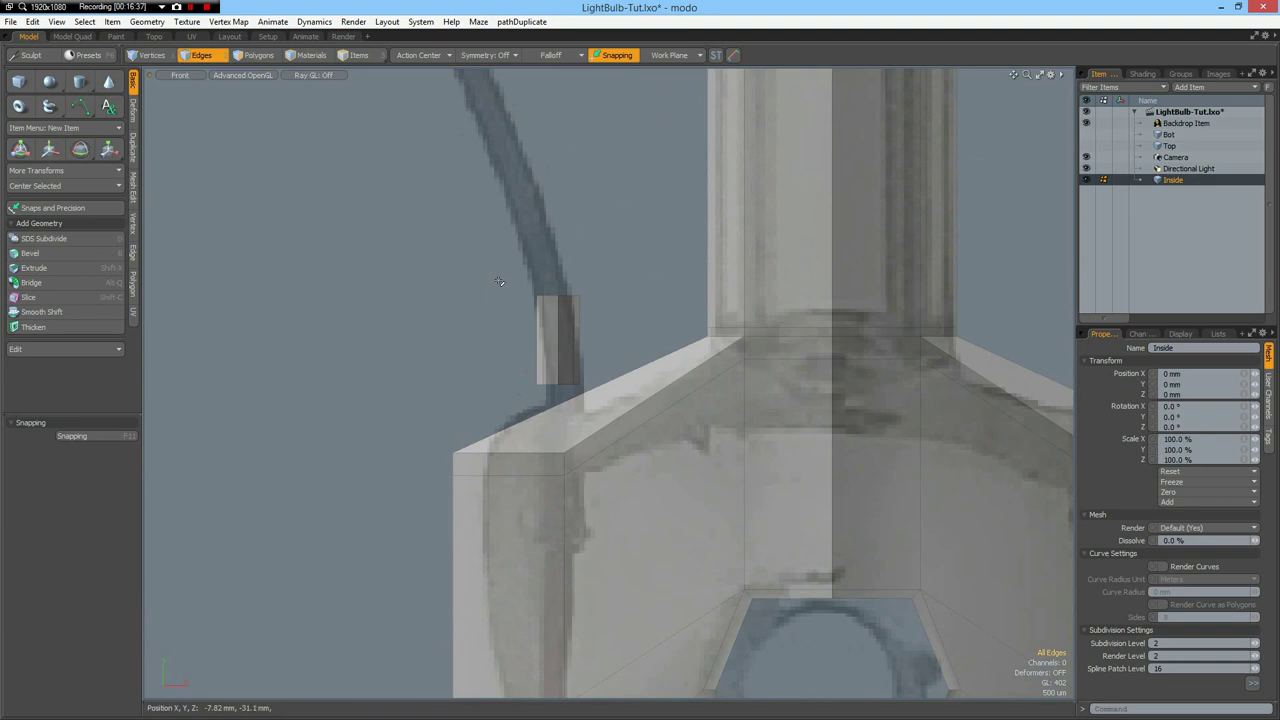
Move the wire cylinder's top cap polygon upward to lengthen it alongside the neck
{"action": "key", "text": "3"}
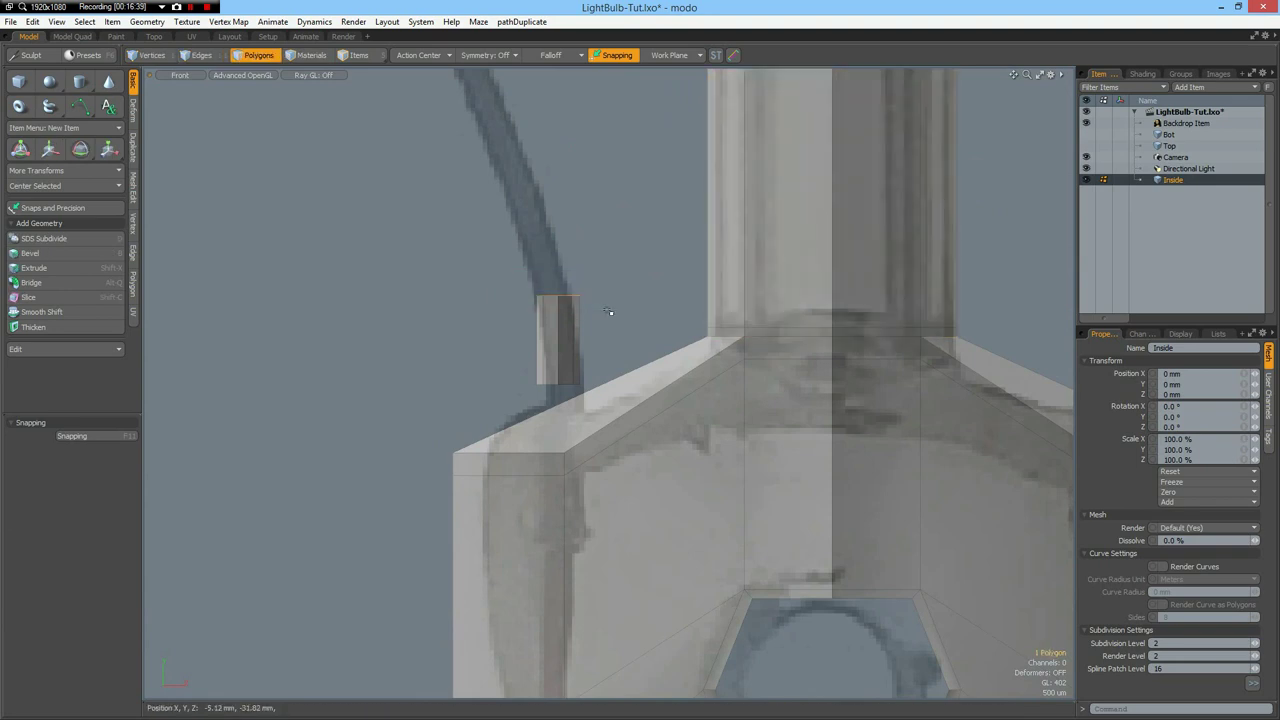
{"action": "key", "text": "w"}
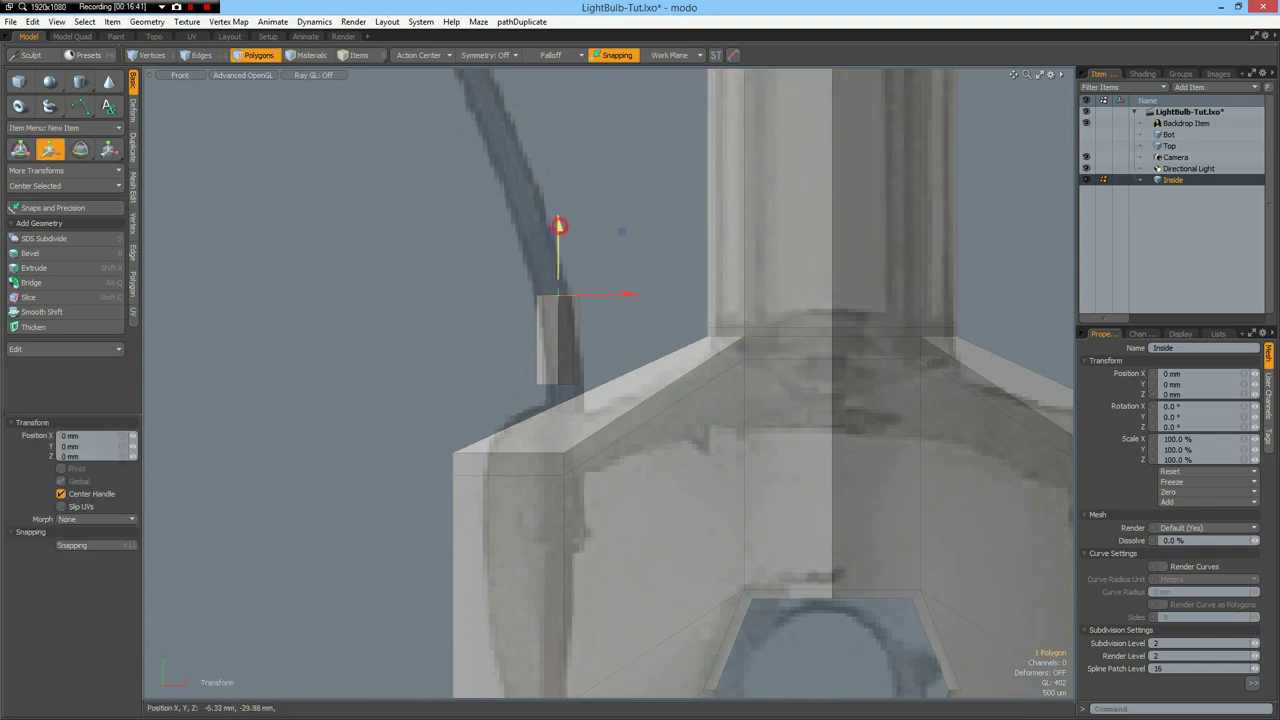
{"action": "left_click_drag", "start_coordinate": [558, 226], "coordinate": [545, 50]}
{"action": "key", "text": "space"}
Select the wire cylinder's bottom cap polygon and move it down into the screw base
{"action": "right_click_drag", "start_coordinate": [508, 373], "coordinate": [600, 388]}
{"action": "scroll", "coordinate": [600, 375], "scroll_direction": "down", "scroll_amount": 6}
{"action": "left_click_drag", "start_coordinate": [611, 478], "coordinate": [576, 243], "text": "alt"}
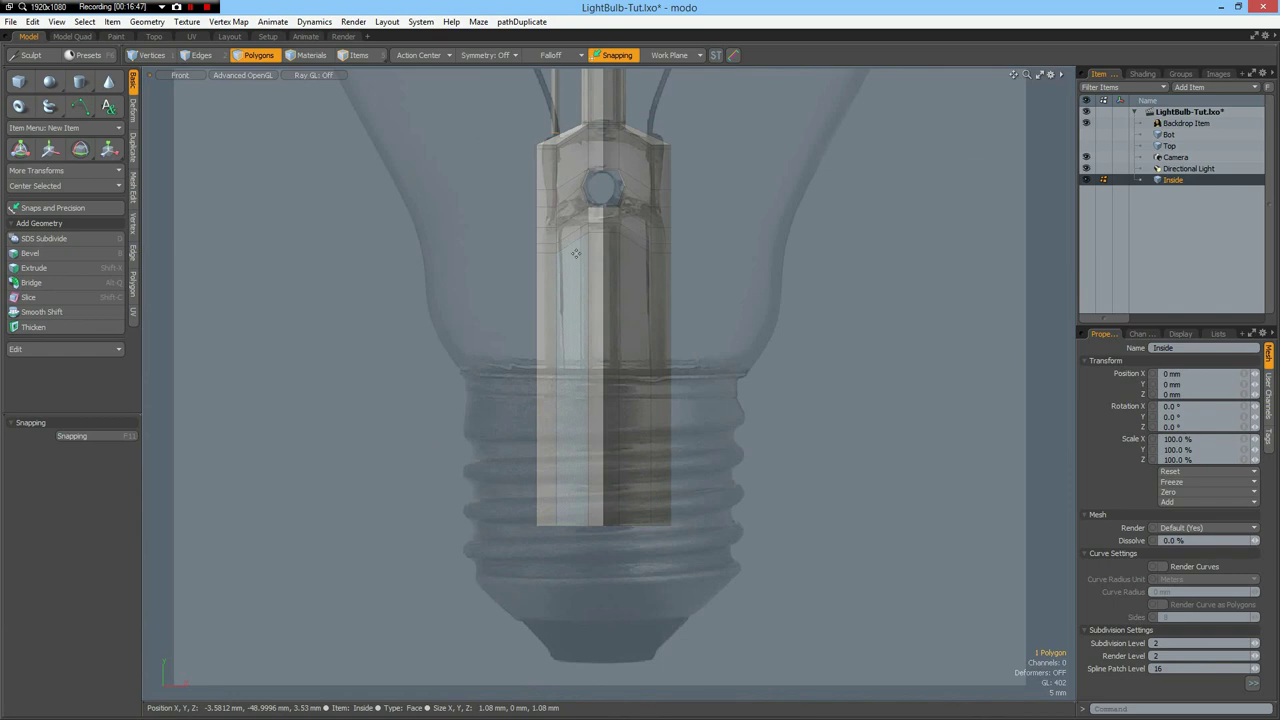
{"action": "key", "text": "w"}
{"action": "left_click_drag", "start_coordinate": [558, 85], "coordinate": [556, 512]}
{"action": "key", "text": "Escape"}
Add edge loops to the wire cylinder at about 14.18%, just above the stem's shoulder, and at about 54.4% higher up
{"action": "mouse_move", "coordinate": [598, 380]}
{"action": "left_mouse_down", "text": "alt"}
{"action": "mouse_move", "coordinate": [610, 419]}
{"action": "mouse_move", "coordinate": [612, 390]}
{"action": "left_mouse_up", "text": "alt"}
{"action": "scroll", "coordinate": [612, 389], "scroll_direction": "up", "scroll_amount": 5}
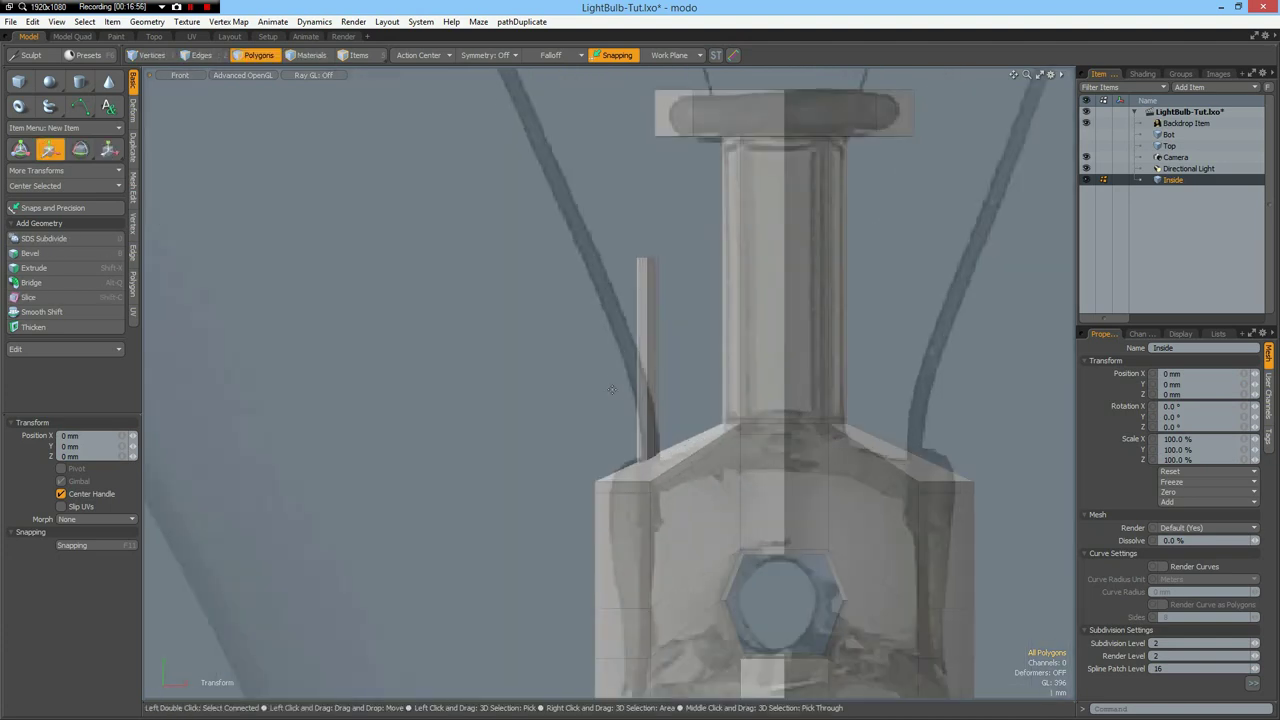
{"action": "scroll", "coordinate": [635, 402], "scroll_direction": "up", "scroll_amount": 5}
{"action": "left_click_drag", "start_coordinate": [684, 469], "coordinate": [625, 379], "text": "alt"}
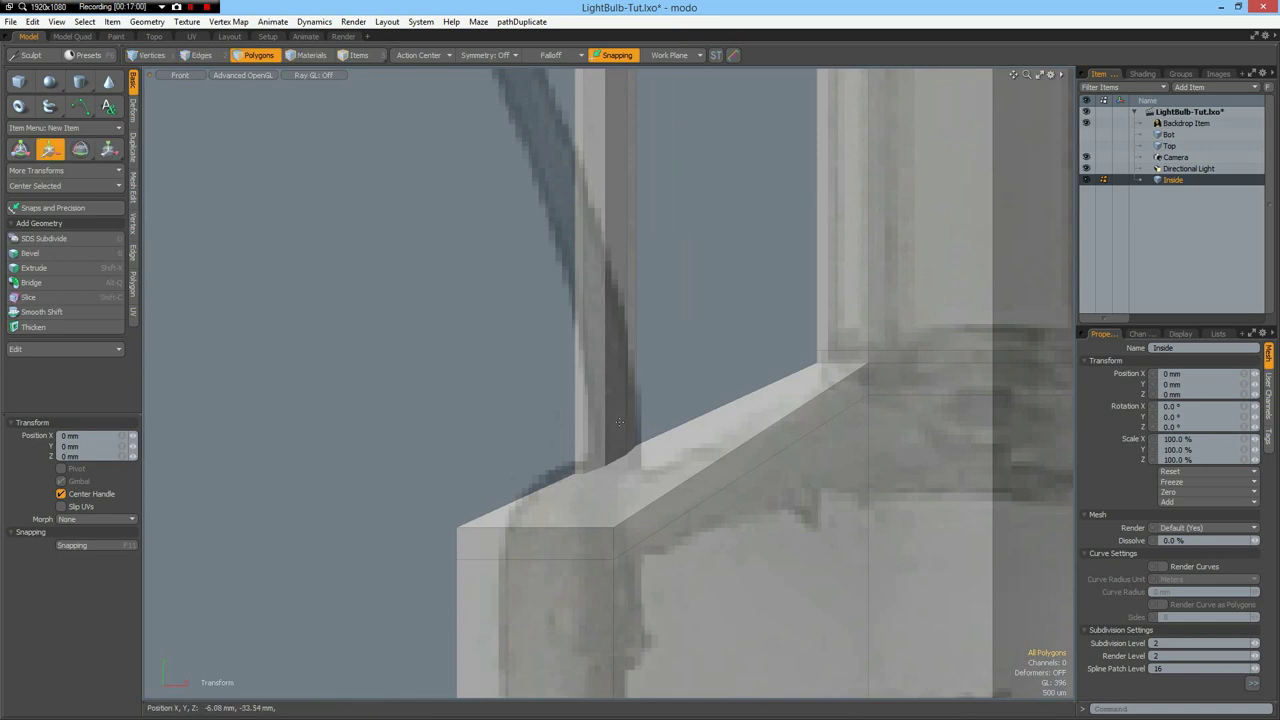
{"action": "key", "text": "alt+l"}
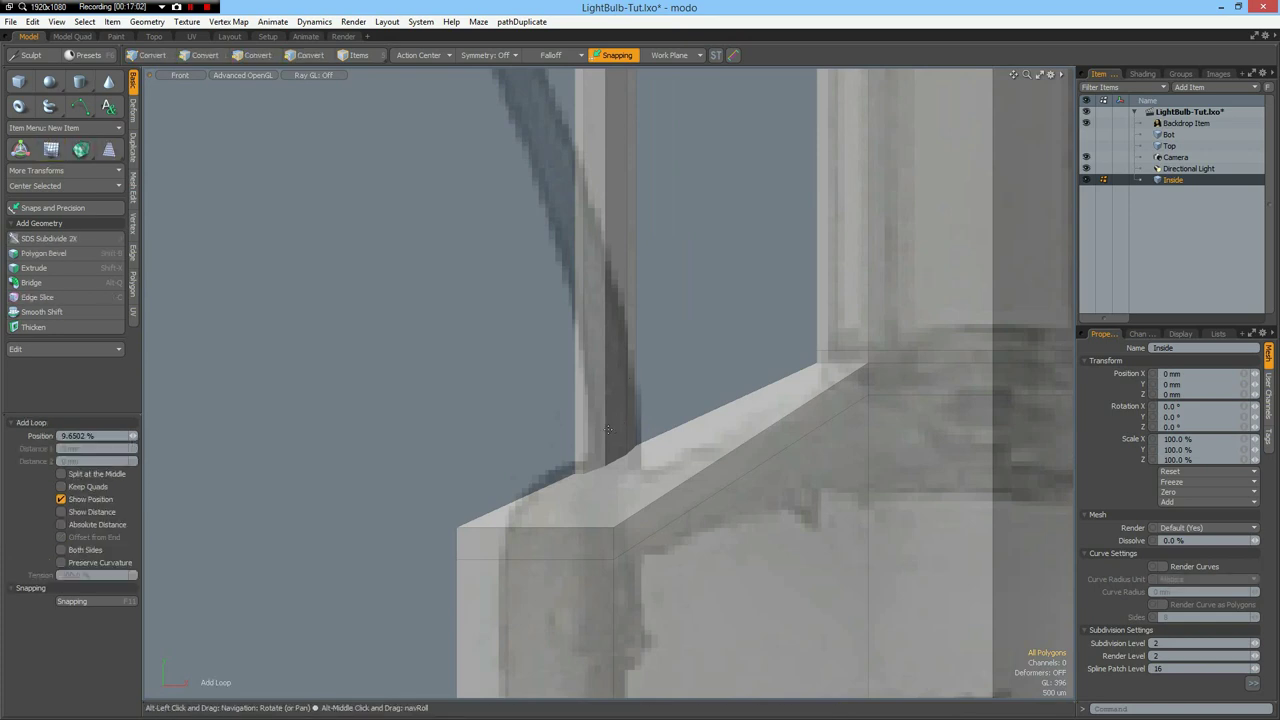
{"action": "left_click_drag", "start_coordinate": [605, 424], "coordinate": [604, 434]}
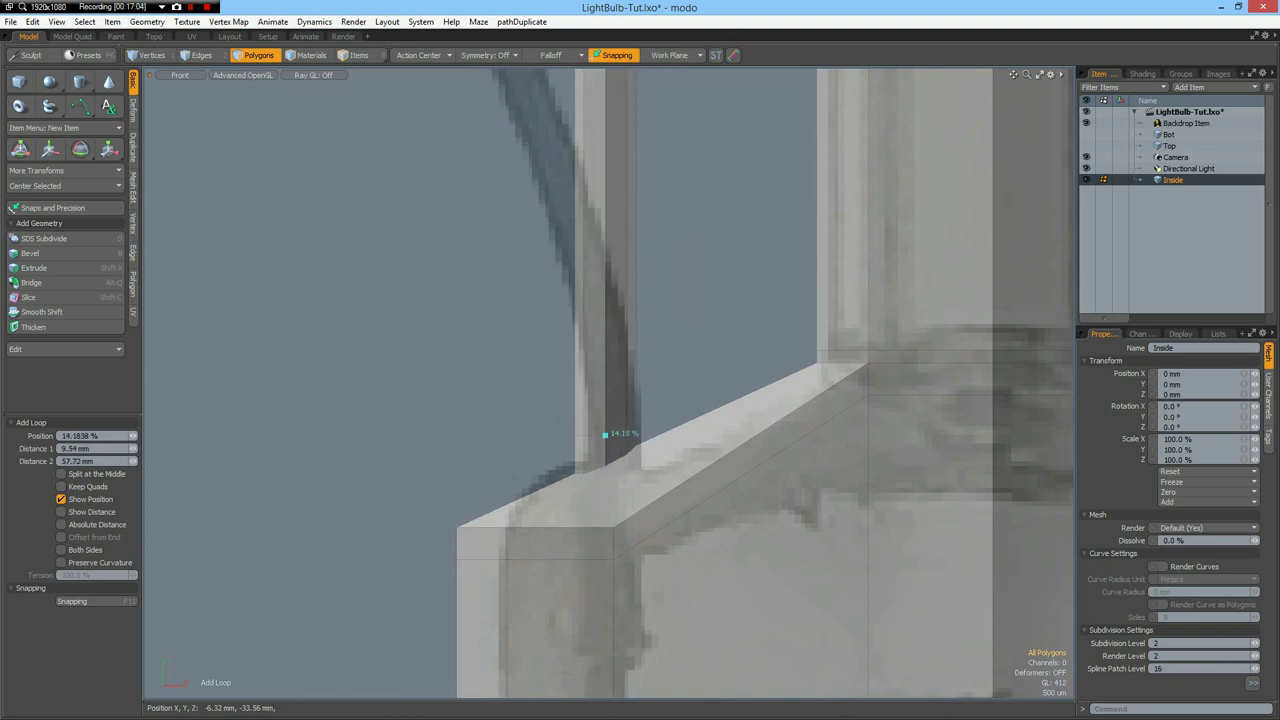
{"action": "left_click", "coordinate": [605, 191]}
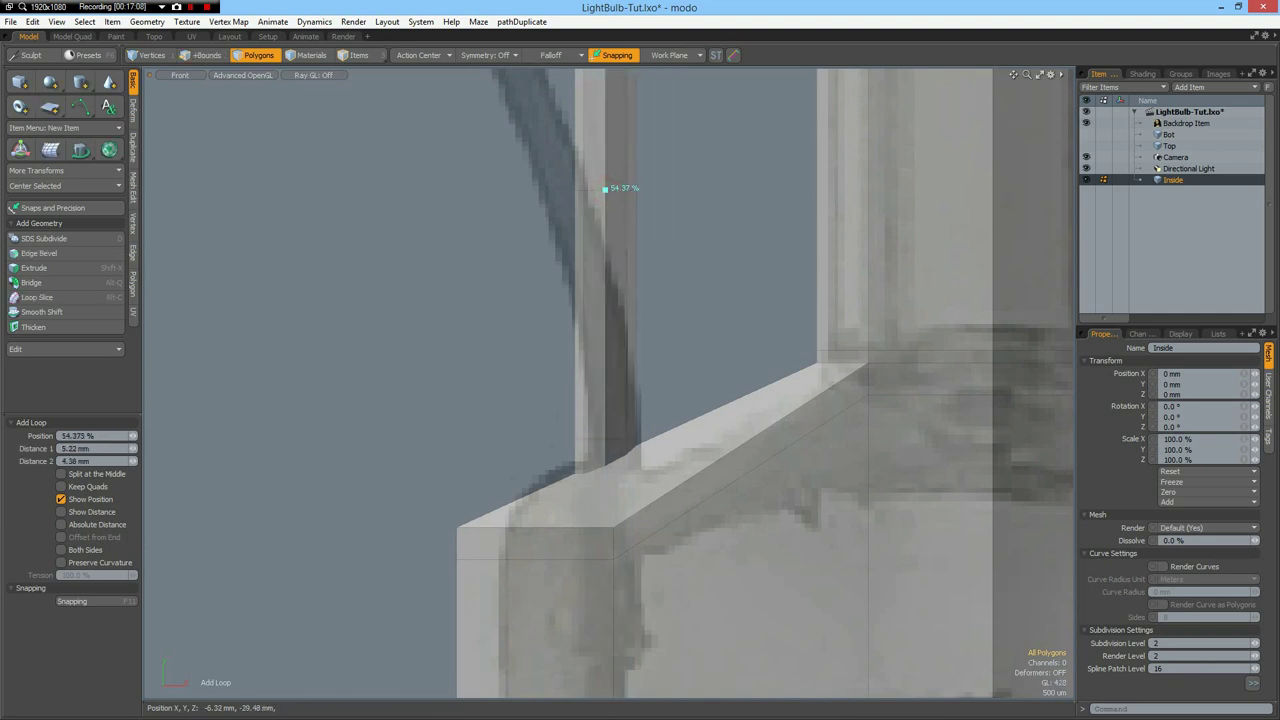
Loop Slice the wire cylinder's section between the two new loops with a count of 5 in Uniform mode
{"action": "key", "text": "q"}
{"action": "key", "text": "2"}
{"action": "left_click", "coordinate": [612, 325]}
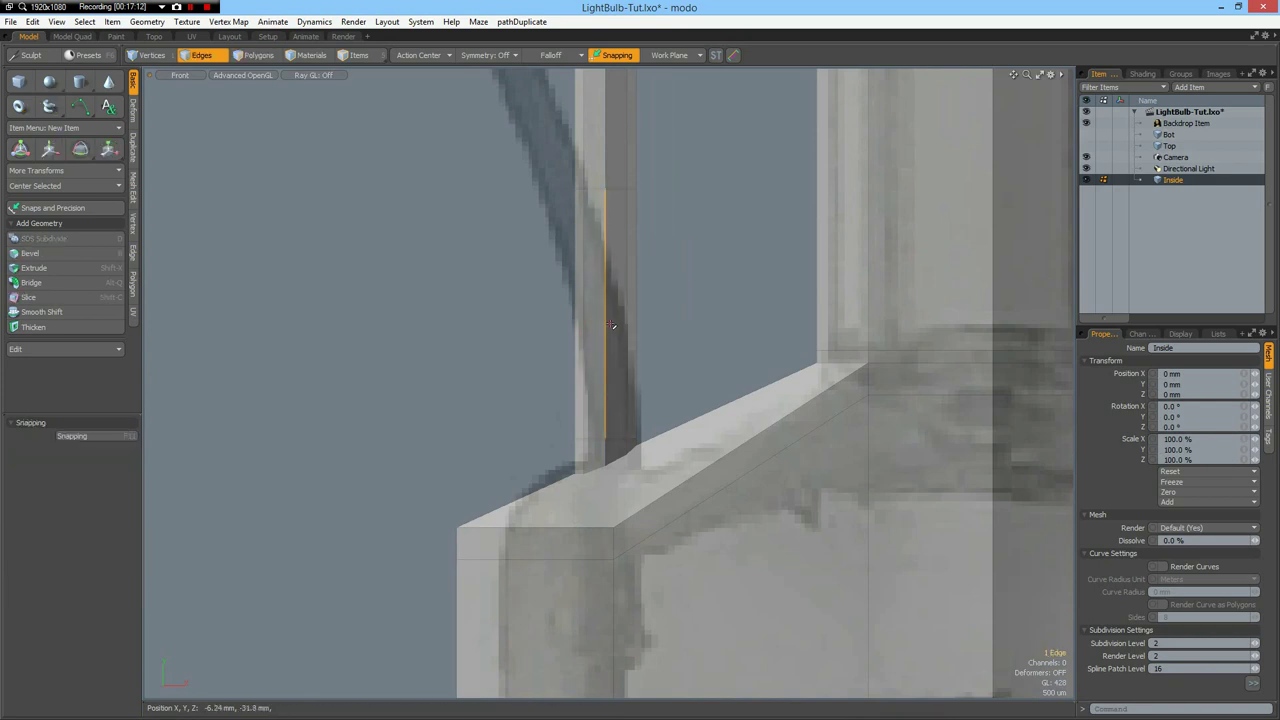
{"action": "key", "text": "alt+c"}
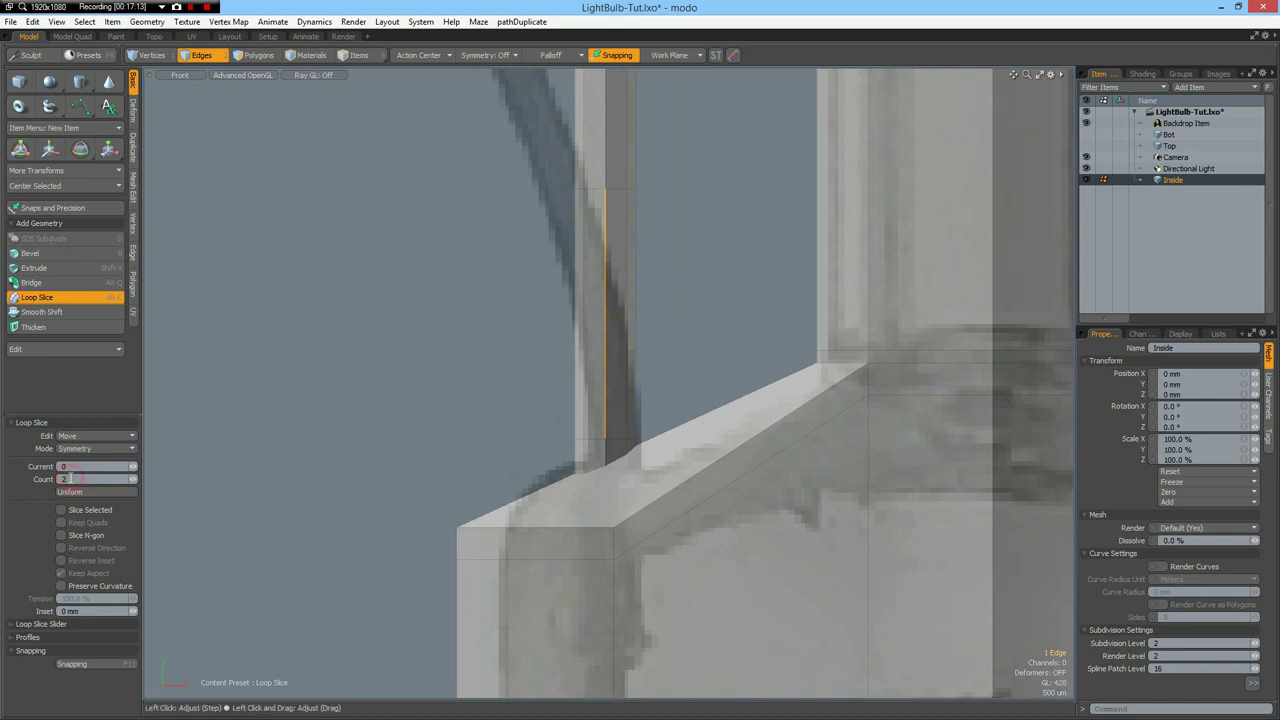
{"action": "left_click", "coordinate": [95, 448]}
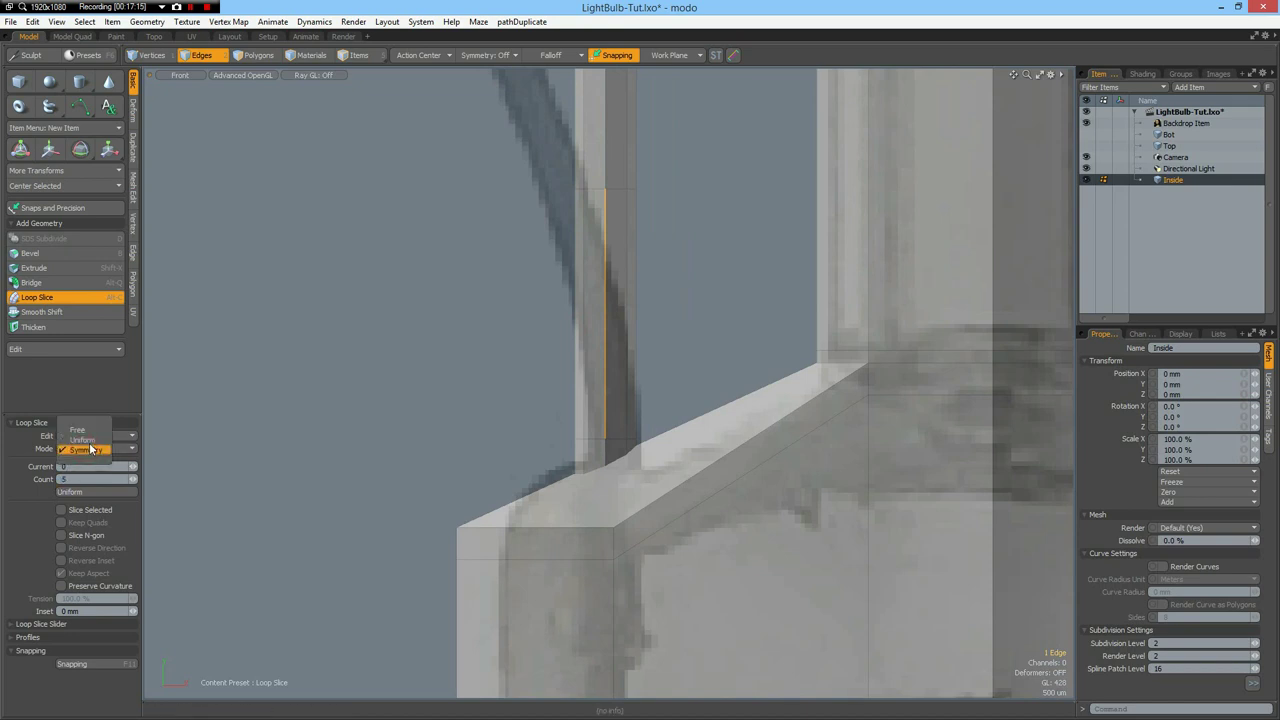
{"action": "left_click", "coordinate": [90, 430]}
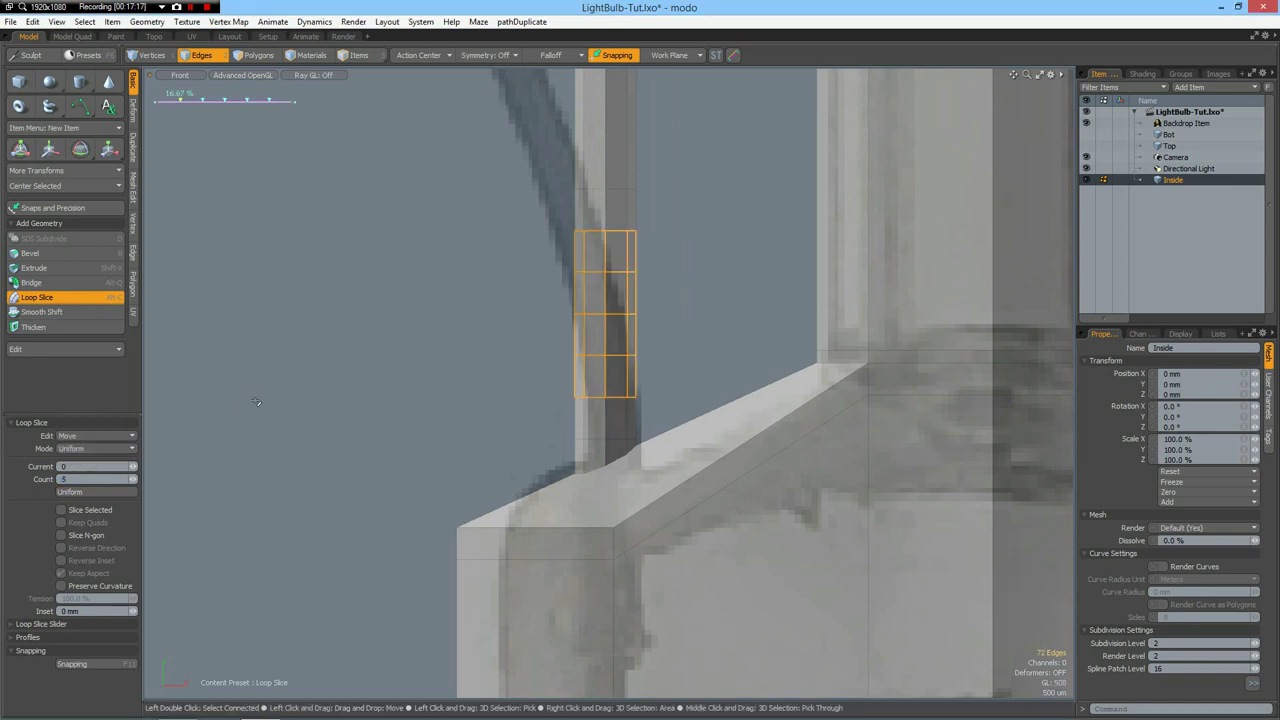
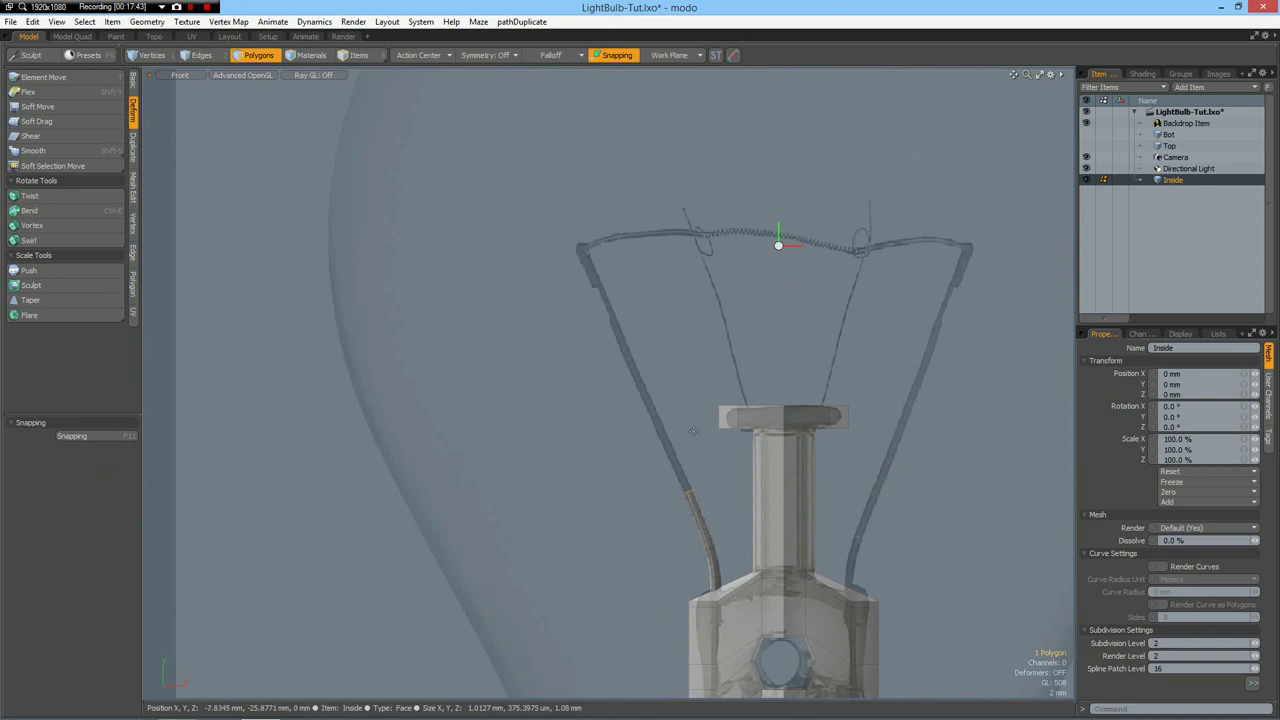
Move the wire cylinder's top cap polygon up to the upper tip of the backdrop's support wire and clear the selection
{"action": "left_click_drag", "start_coordinate": [712, 466], "coordinate": [605, 216]}
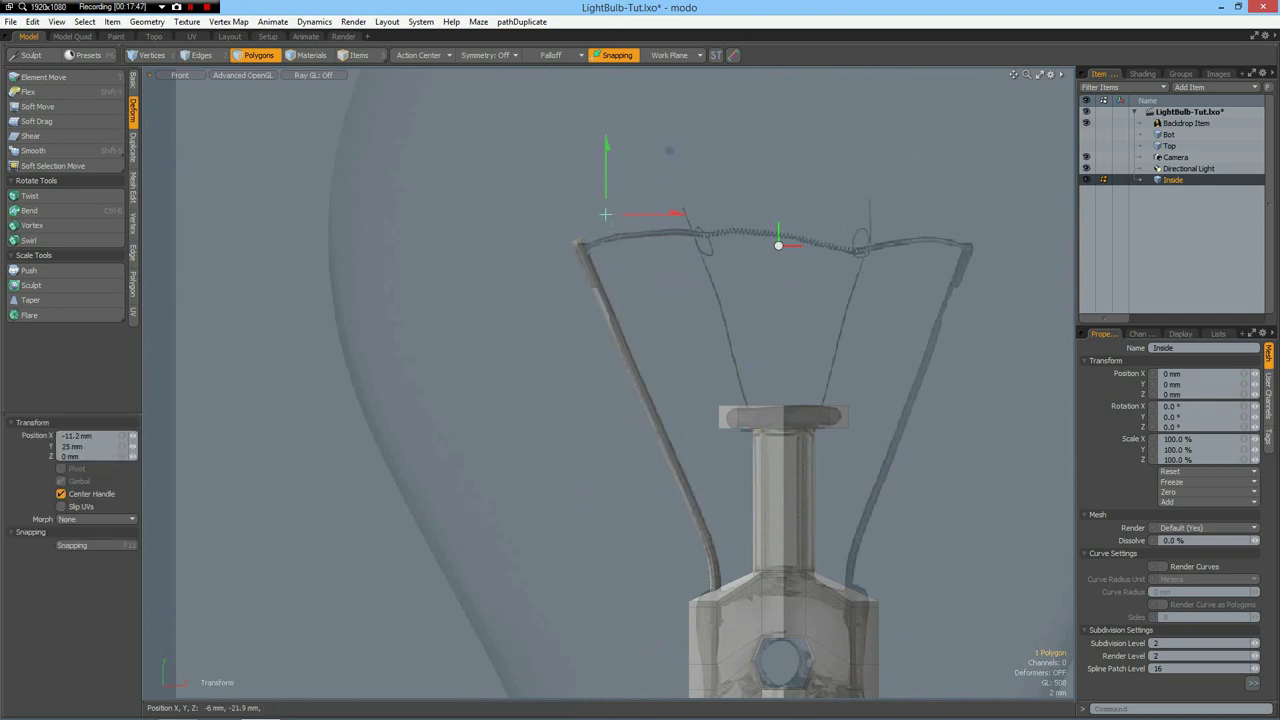
{"action": "key", "text": "space"}
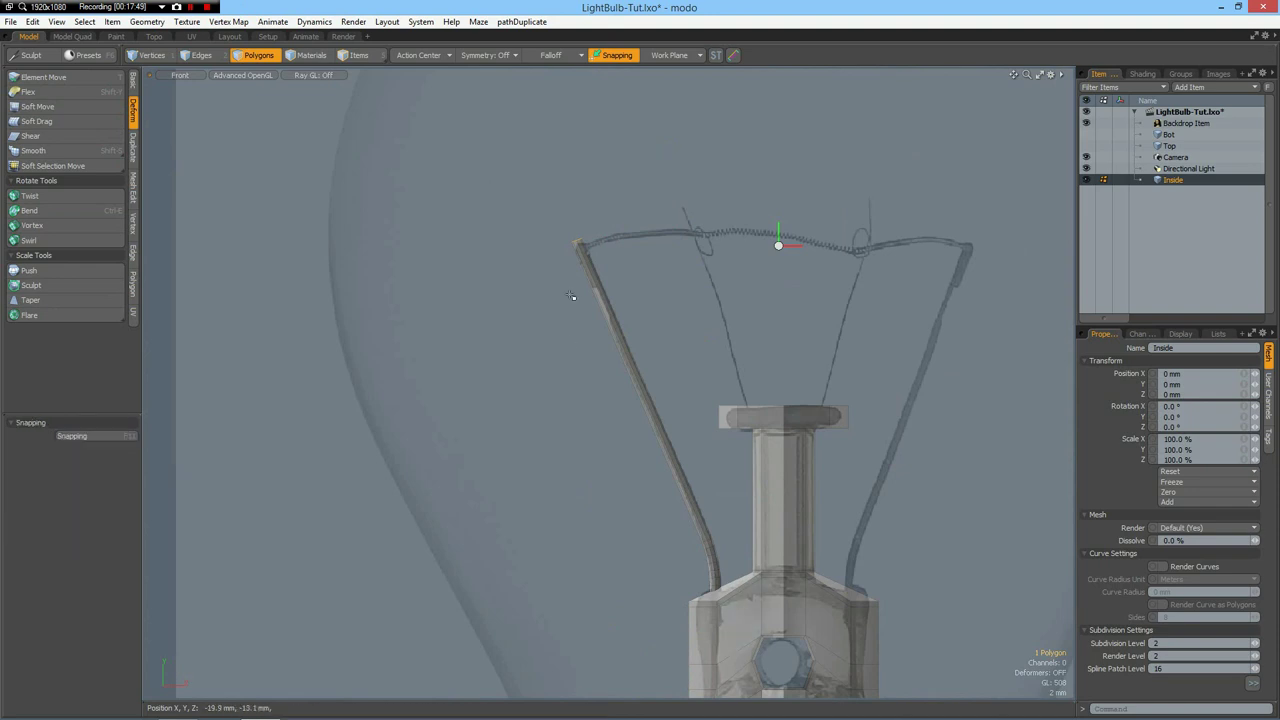
{"action": "scroll", "coordinate": [591, 289], "scroll_direction": "up", "scroll_amount": 5}
{"action": "scroll", "coordinate": [654, 310], "scroll_direction": "up", "scroll_amount": 1}
{"action": "left_click", "coordinate": [785, 297]}
Add an edge loop at about 15.57% on the support wire's upper straight section and a second loop a short way below it
{"action": "left_click_drag", "start_coordinate": [780, 343], "coordinate": [682, 459], "text": "alt"}
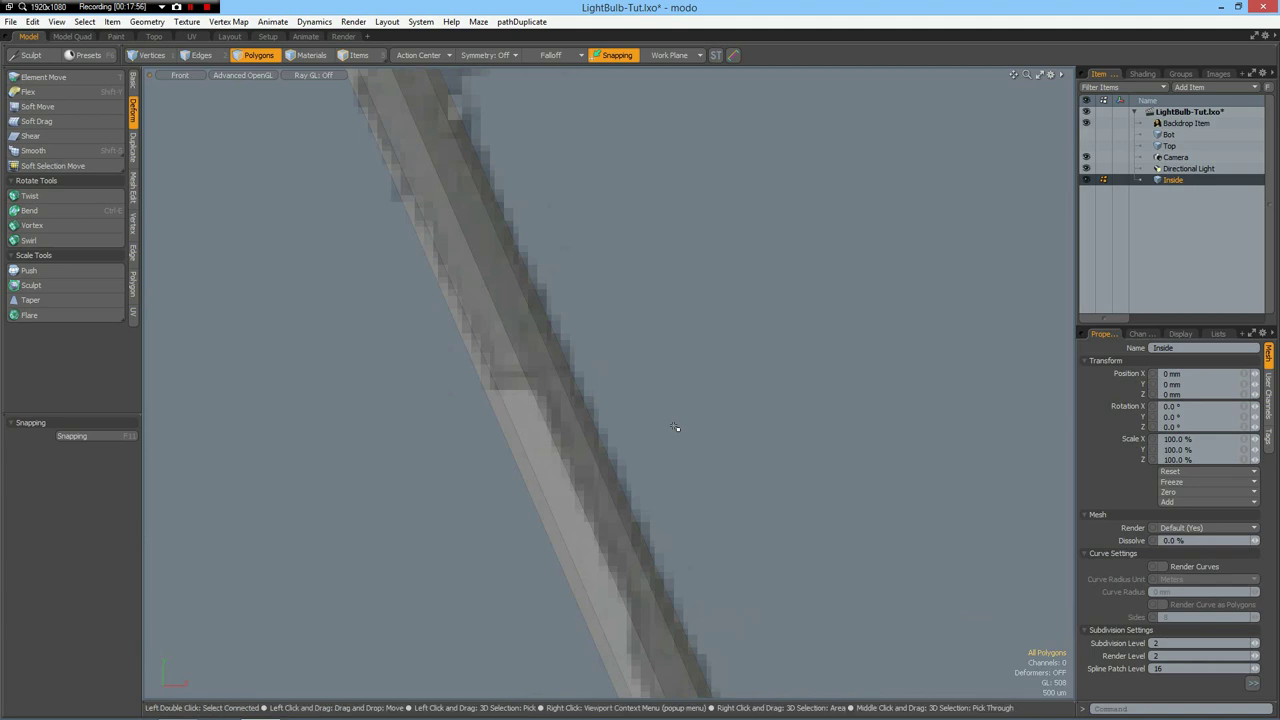
{"action": "key", "text": "alt+l"}
{"action": "left_click", "coordinate": [530, 383]}
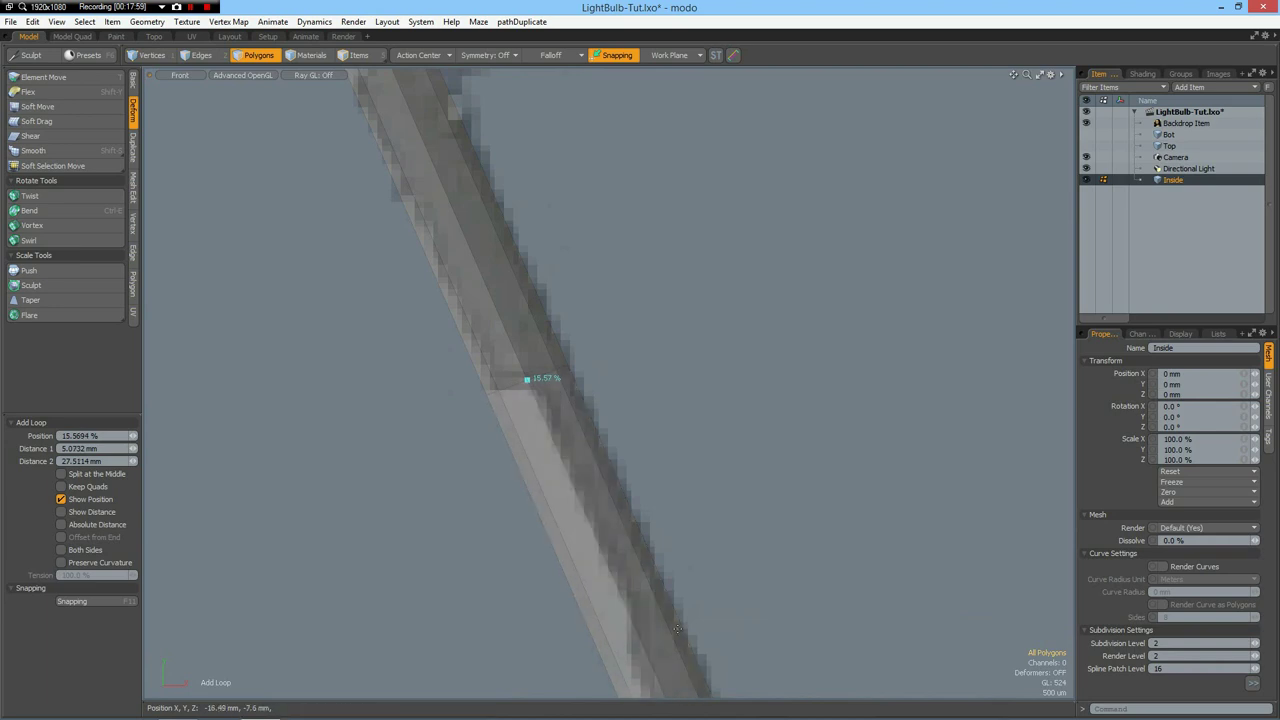
{"action": "left_click_drag", "start_coordinate": [717, 540], "coordinate": [673, 310], "text": "alt+shift"}
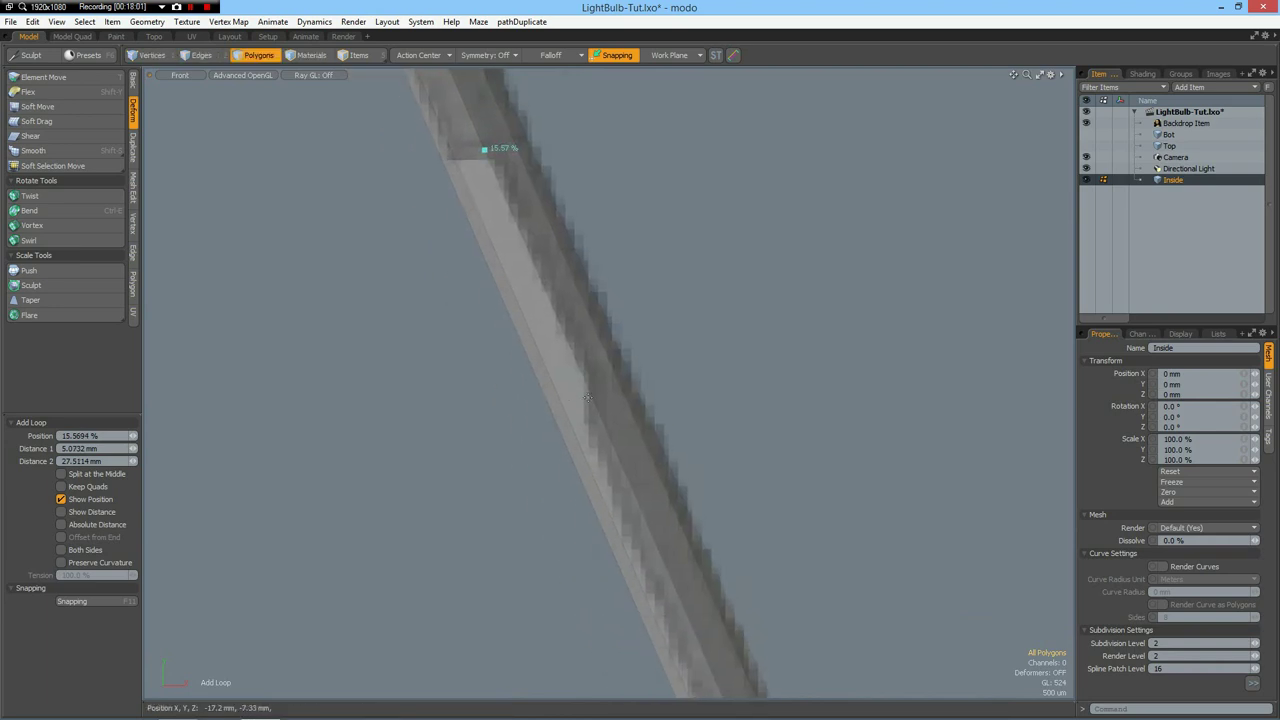
{"action": "left_click", "coordinate": [588, 397]}
Select the polygon band between the two new loops and bevel it inward with a shift of about -170 um and no inset
{"action": "left_click", "coordinate": [534, 289]}
{"action": "left_click_drag", "start_coordinate": [534, 289], "coordinate": [562, 287]}
{"action": "key", "text": "l"}
{"action": "key", "text": "b"}
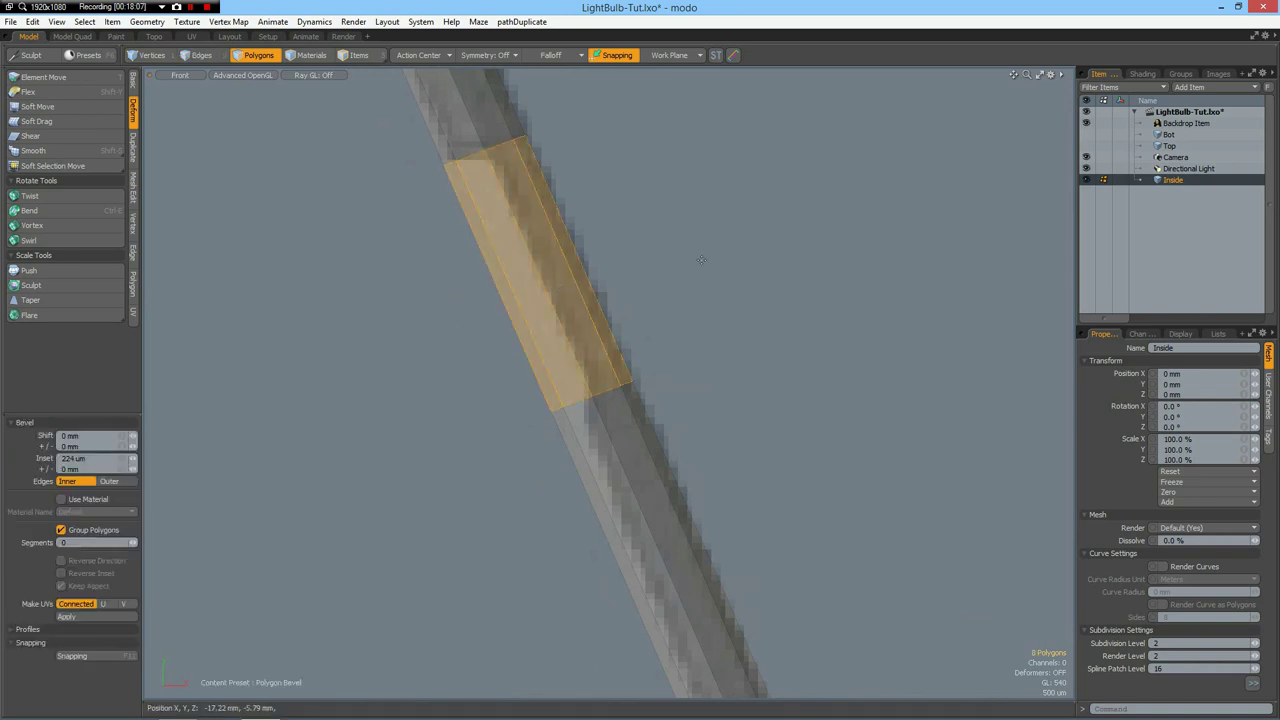
{"action": "left_click", "coordinate": [611, 272]}
{"action": "left_click_drag", "start_coordinate": [613, 273], "coordinate": [584, 277]}
{"action": "key", "text": "ctrl+z"}
{"action": "key", "text": "ctrl+space"}
{"action": "left_click", "coordinate": [745, 230]}
{"action": "left_click_drag", "start_coordinate": [744, 305], "coordinate": [679, 298], "text": "alt"}
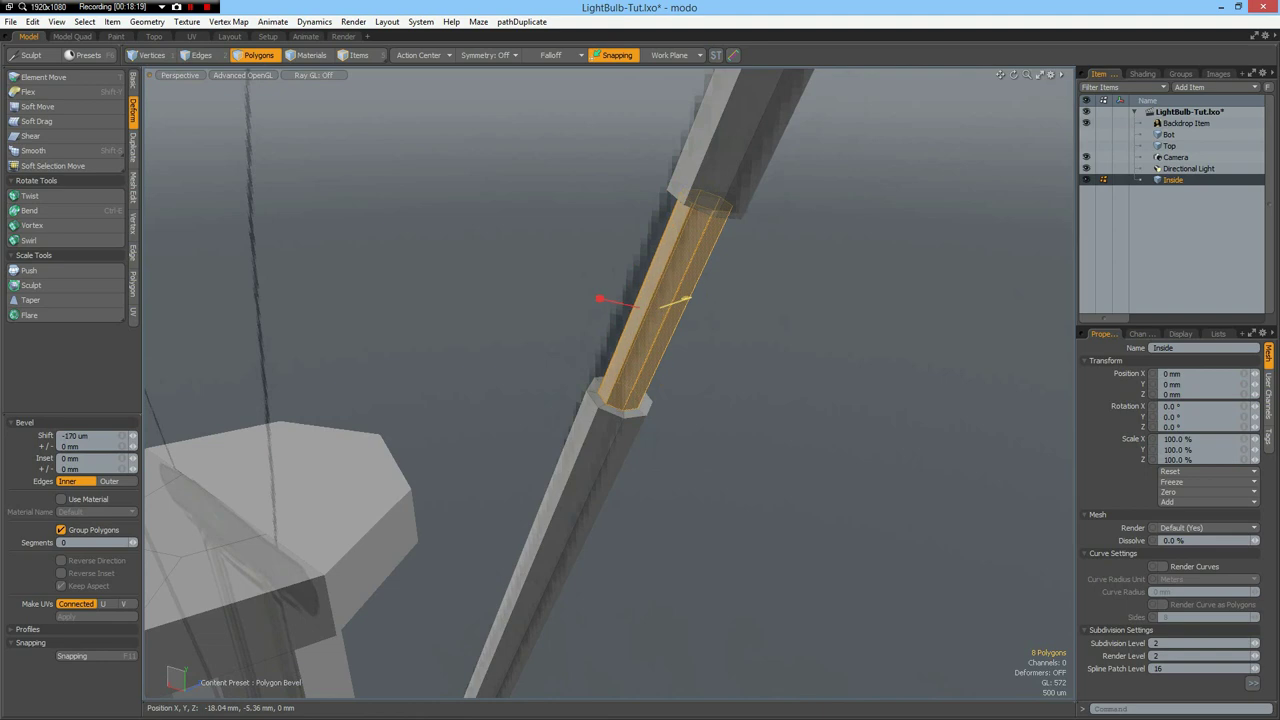
{"action": "key", "text": "space"}
{"action": "left_click", "coordinate": [809, 323]}
Bevel the two outer rim edge loops of the wire's recess by about 90 um with the Square edge shape
{"action": "key", "text": "2"}
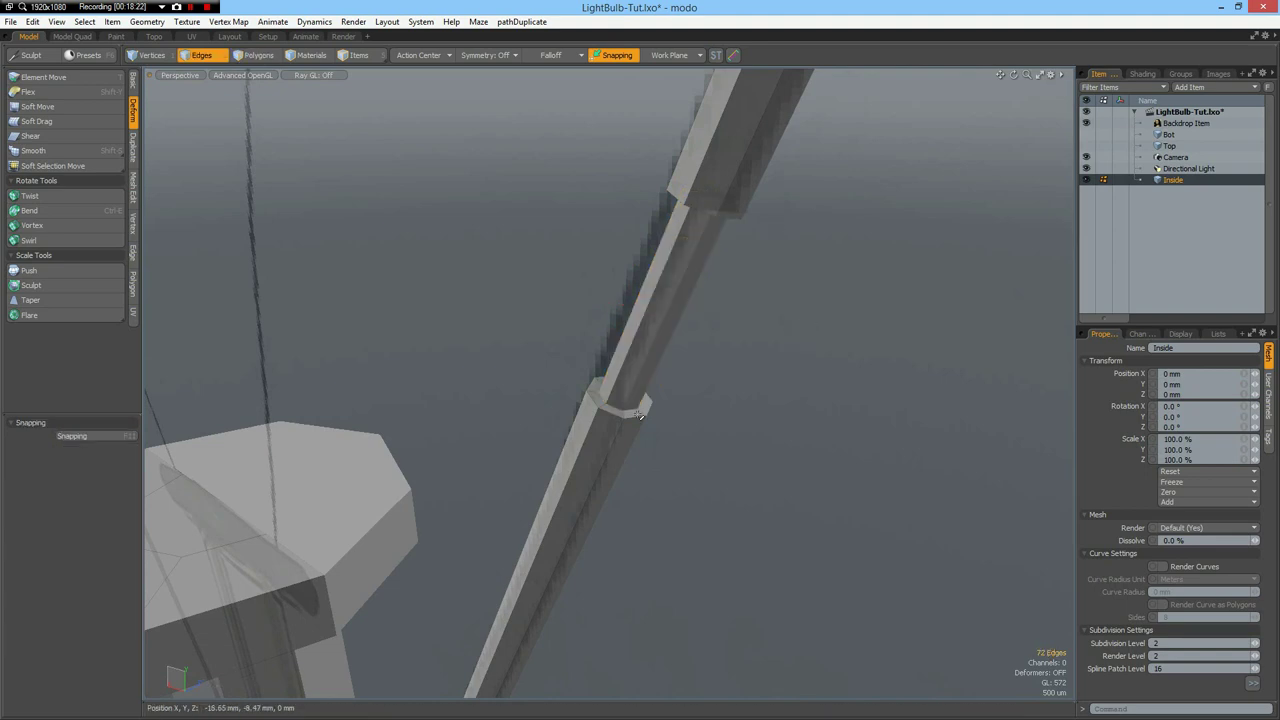
{"action": "double_click", "coordinate": [640, 417]}
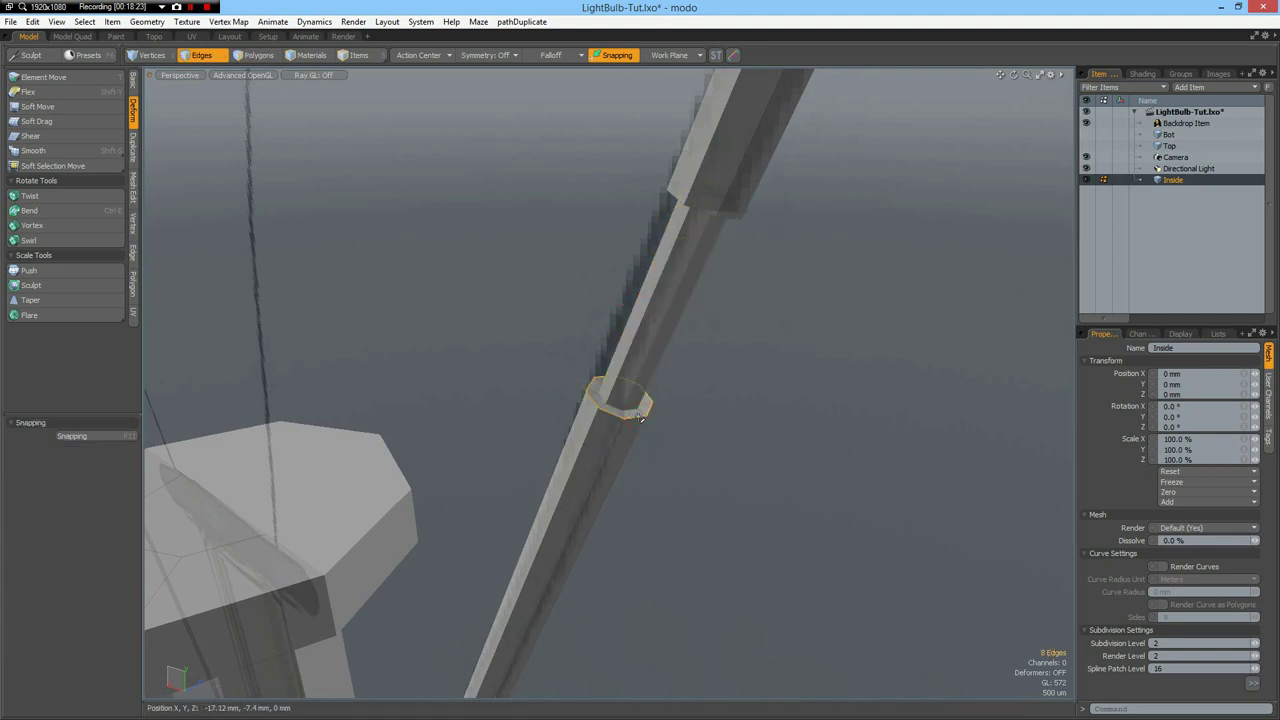
{"action": "double_click", "coordinate": [740, 211], "text": "shift"}
{"action": "key", "text": "b"}
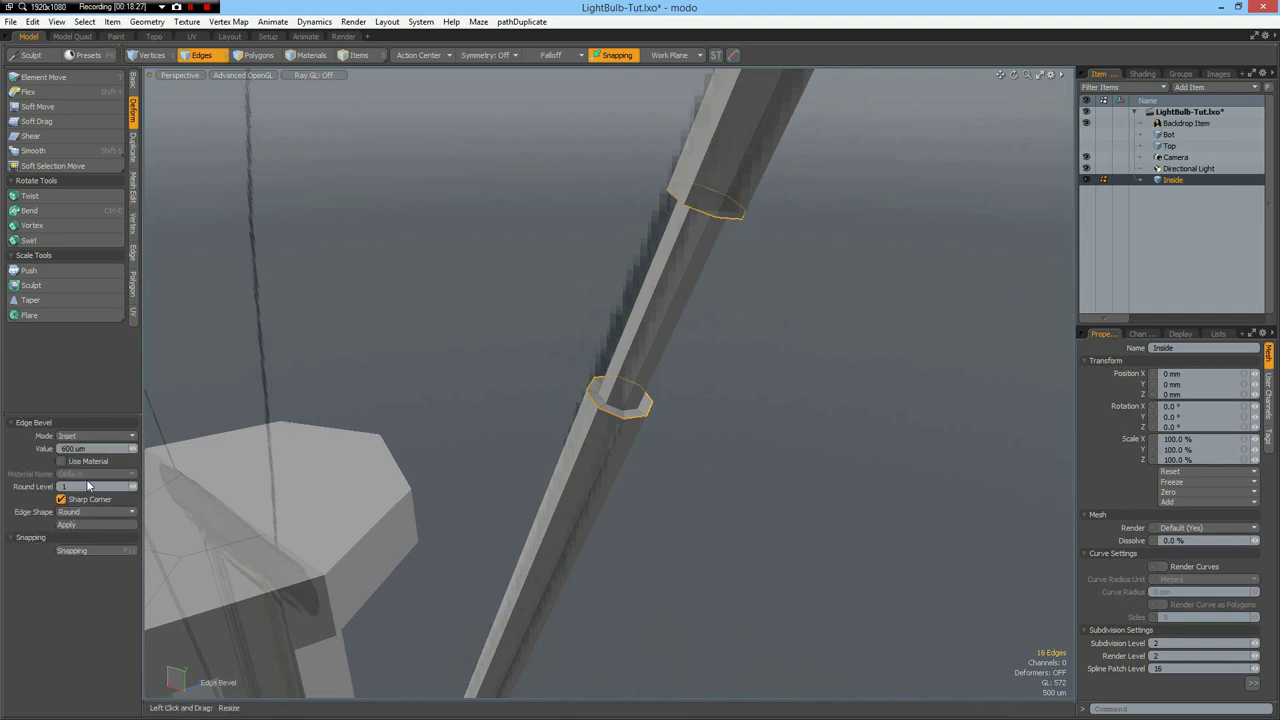
{"action": "left_click_drag", "start_coordinate": [691, 293], "coordinate": [708, 293]}
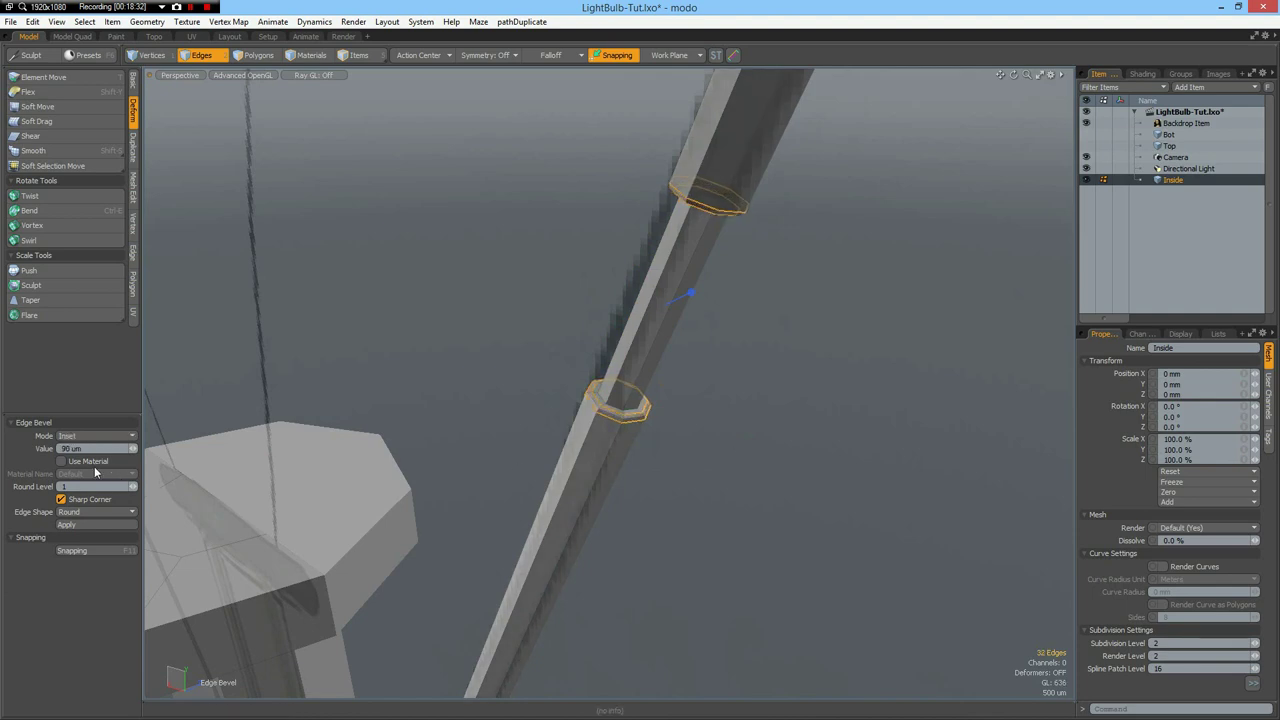
{"action": "left_click", "coordinate": [97, 512]}
{"action": "left_click", "coordinate": [97, 522]}
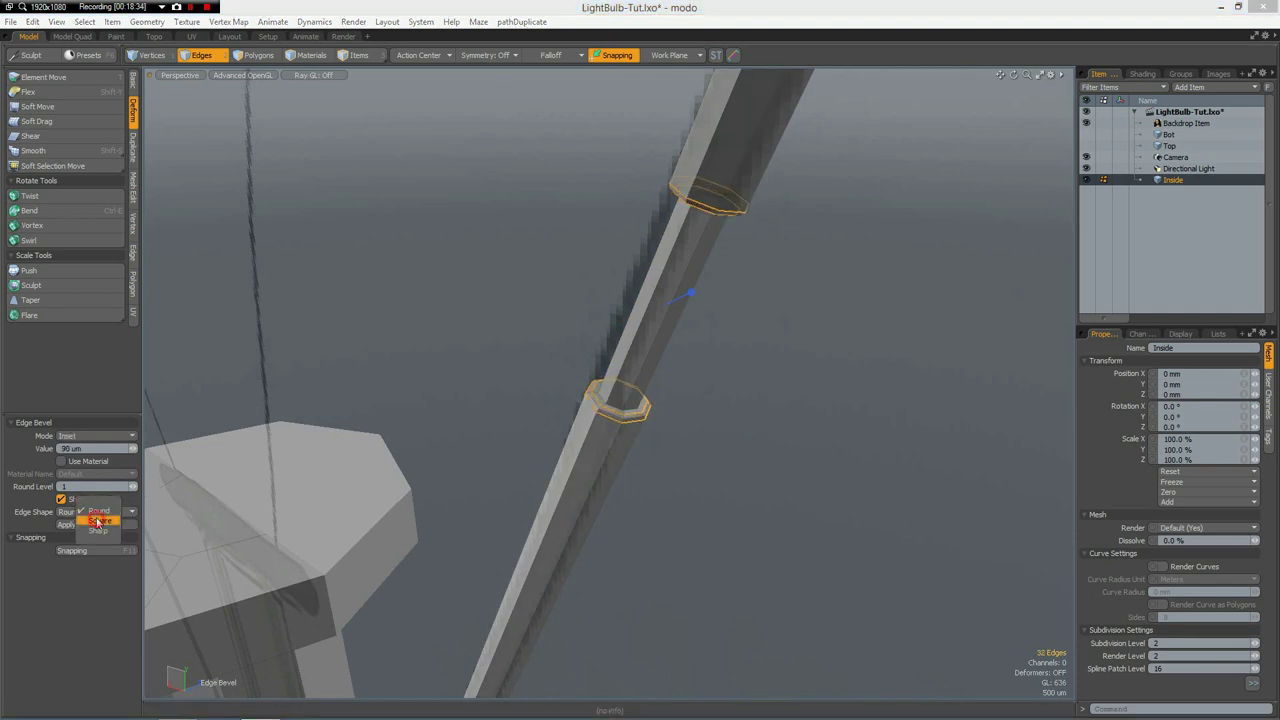
{"action": "key", "text": "space"}
{"action": "left_click", "coordinate": [672, 314]}
Loop Slice the wire's recessed section with a count of 2 and adjust the positions of the slices
{"action": "key", "text": "alt+c"}
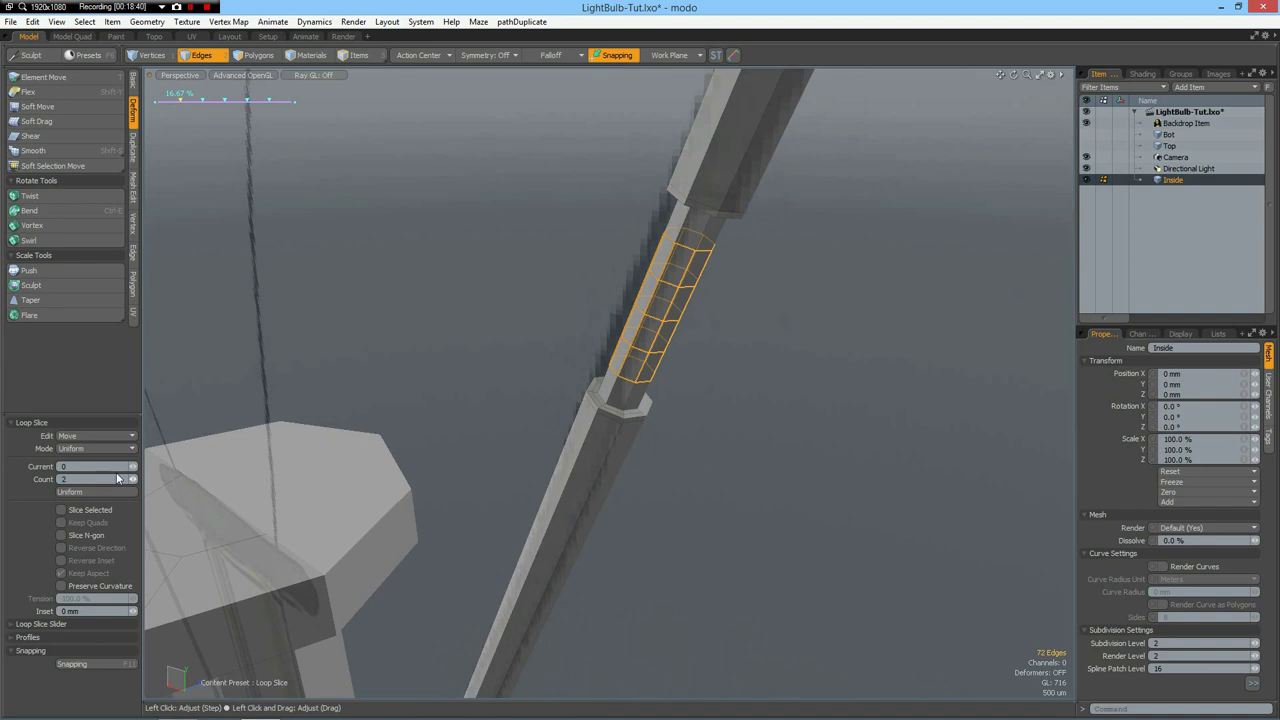
{"action": "left_click", "coordinate": [96, 448]}
{"action": "left_click", "coordinate": [86, 448]}
{"action": "left_click_drag", "start_coordinate": [405, 356], "coordinate": [384, 356]}
{"action": "key", "text": "q"}
{"action": "left_click", "coordinate": [431, 321]}
Preview the recessed wire section with subdivision smoothing and return to the unsmoothed polygons
{"action": "key", "text": "Tab"}
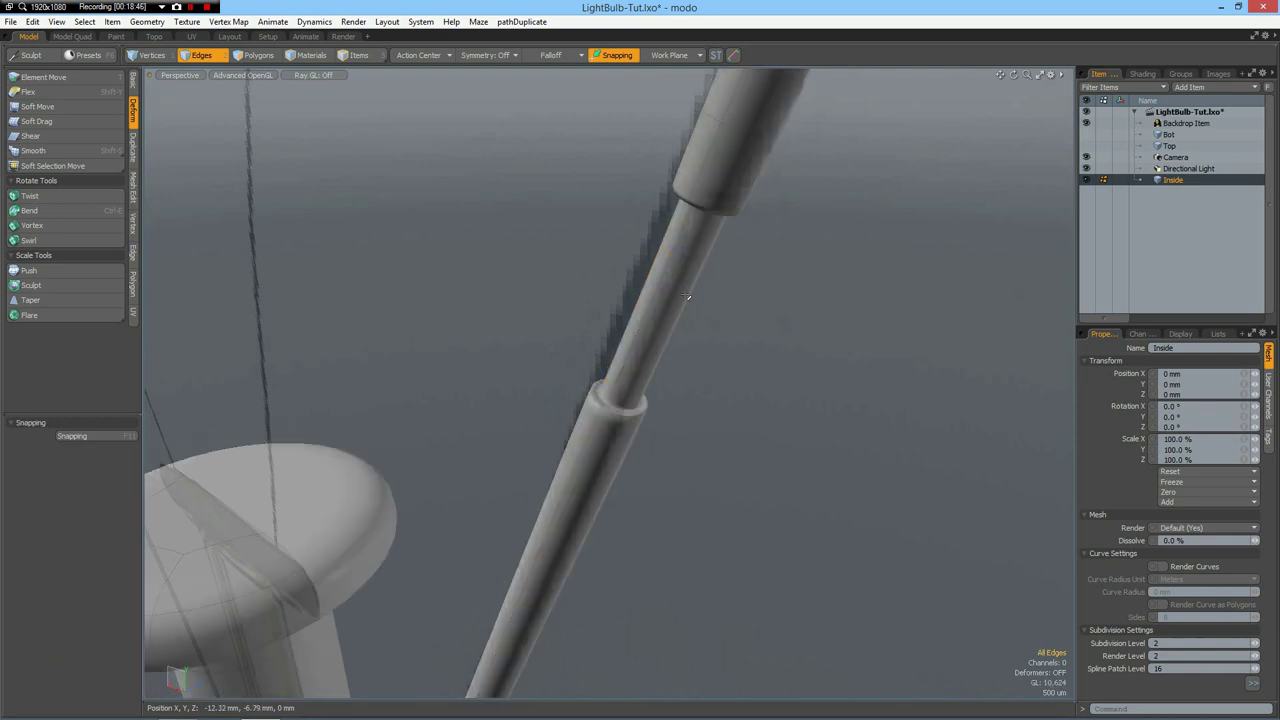
{"action": "scroll", "coordinate": [718, 300], "scroll_direction": "down", "scroll_amount": 5}
{"action": "scroll", "coordinate": [757, 243], "scroll_direction": "up", "scroll_amount": 4}
{"action": "key", "text": "Tab"}
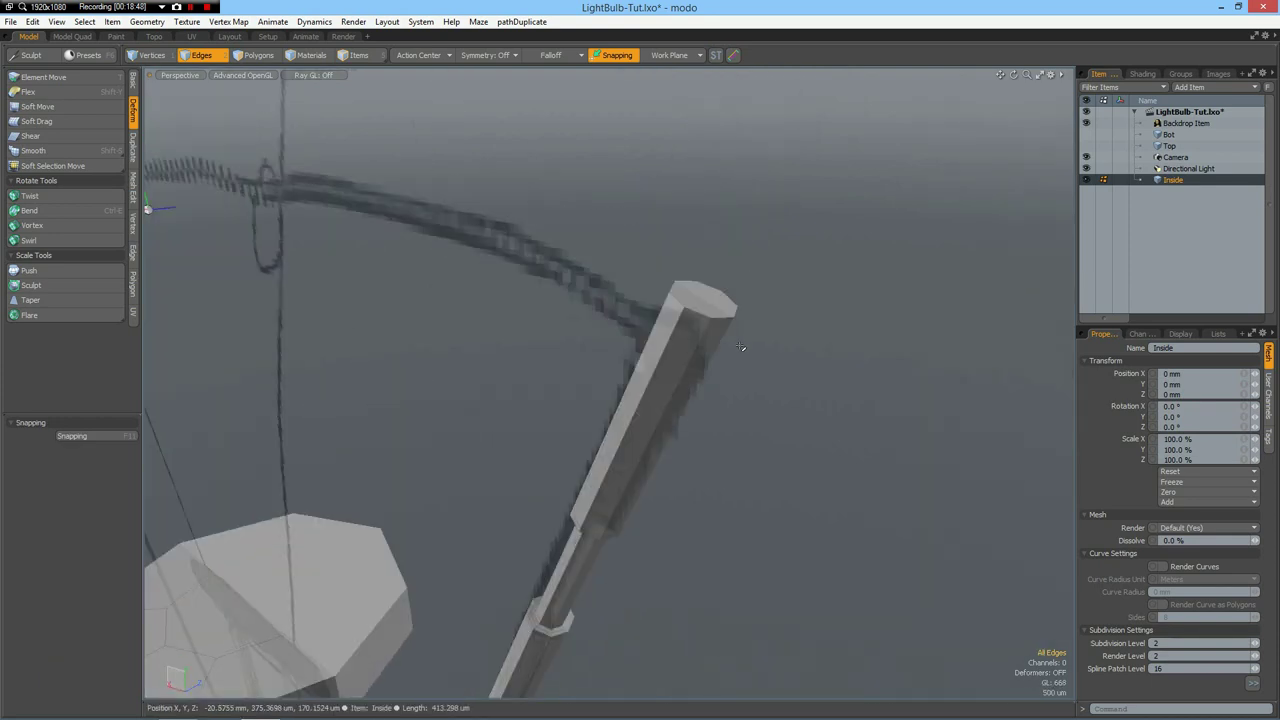
Bevel the edge loop around the wire's top cap slightly, keeping the Square edge shape
{"action": "scroll", "coordinate": [740, 347], "scroll_direction": "up", "scroll_amount": 4}
{"action": "left_click", "coordinate": [535, 331]}
{"action": "double_click", "coordinate": [535, 331]}
{"action": "key", "text": "b"}
{"action": "left_click", "coordinate": [577, 306]}
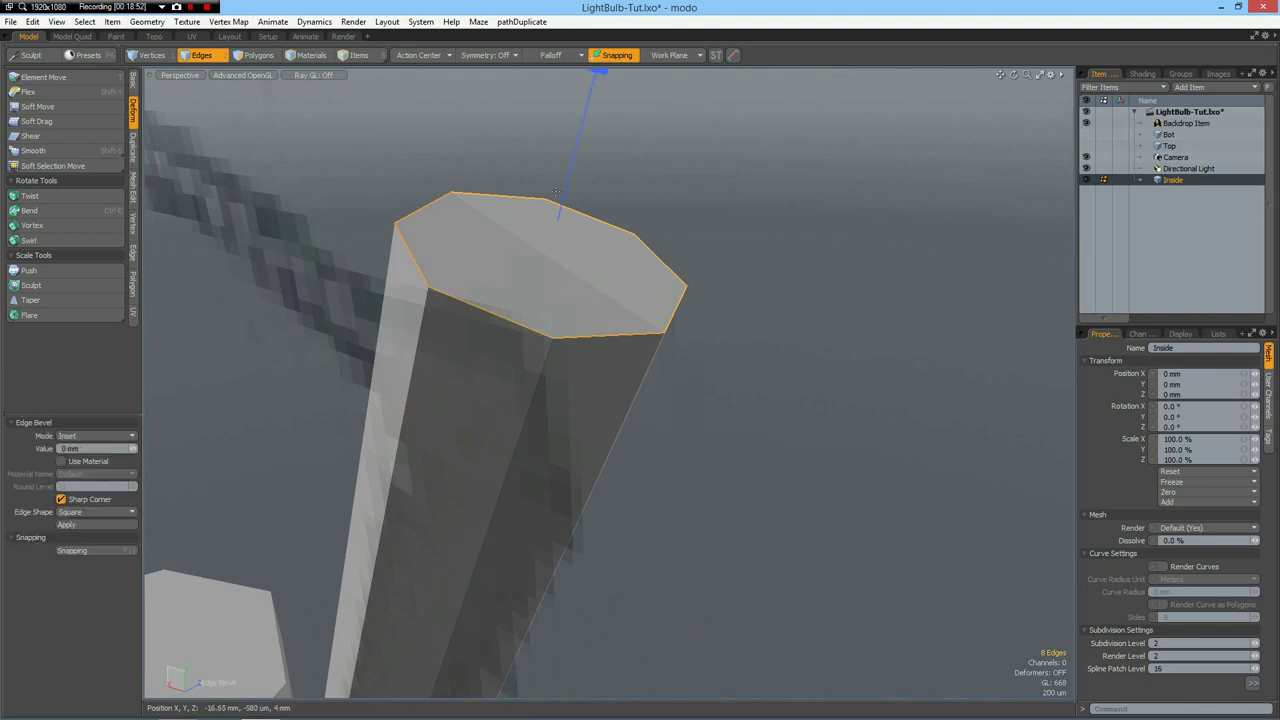
{"action": "left_click_drag", "start_coordinate": [567, 196], "coordinate": [773, 209]}
{"action": "key", "text": "q"}
{"action": "left_click", "coordinate": [771, 209]}
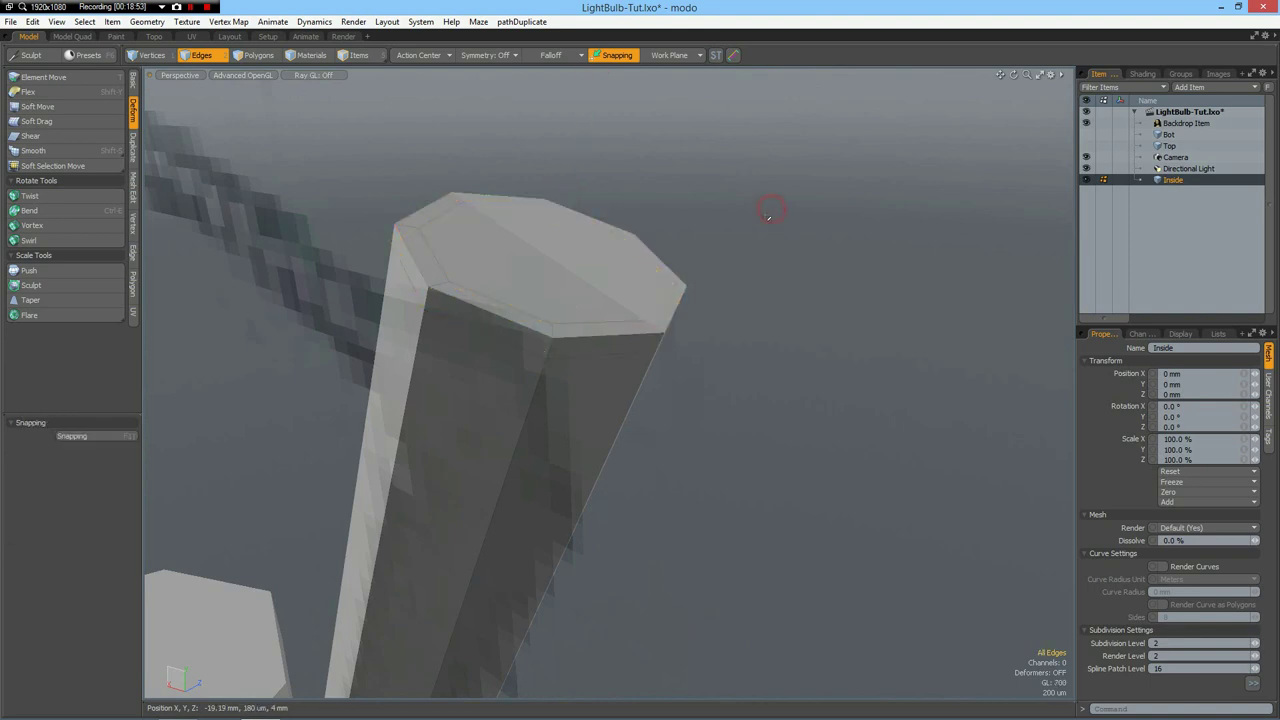
Turn on subdivision smoothing for the mesh and show the whole glass stem and wires in the front view
{"action": "key", "text": "Tab"}
{"action": "scroll", "coordinate": [767, 297], "scroll_direction": "down", "scroll_amount": 6}
{"action": "left_click_drag", "start_coordinate": [694, 441], "coordinate": [636, 309], "text": "alt+shift"}
{"action": "left_click_drag", "start_coordinate": [671, 434], "coordinate": [373, 372], "text": "alt"}
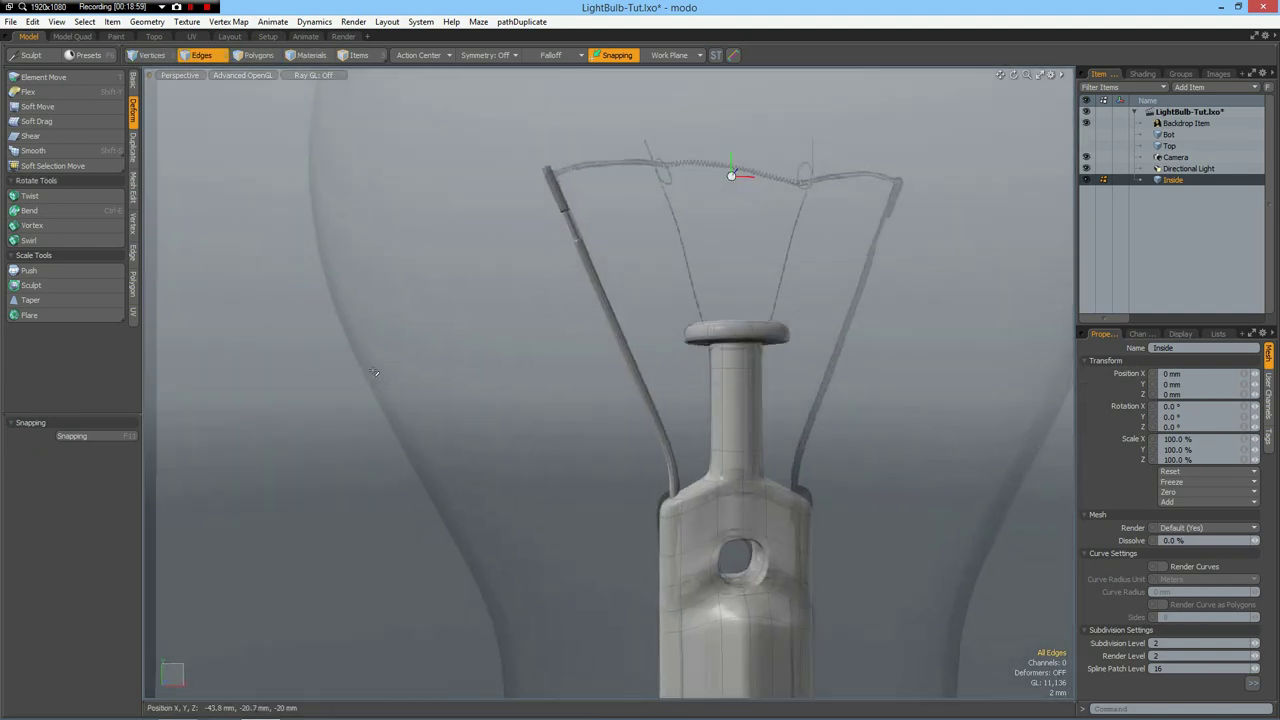
{"action": "key", "text": "KP_2"}
{"action": "left_click_drag", "start_coordinate": [759, 265], "coordinate": [679, 291], "text": "alt+shift"}
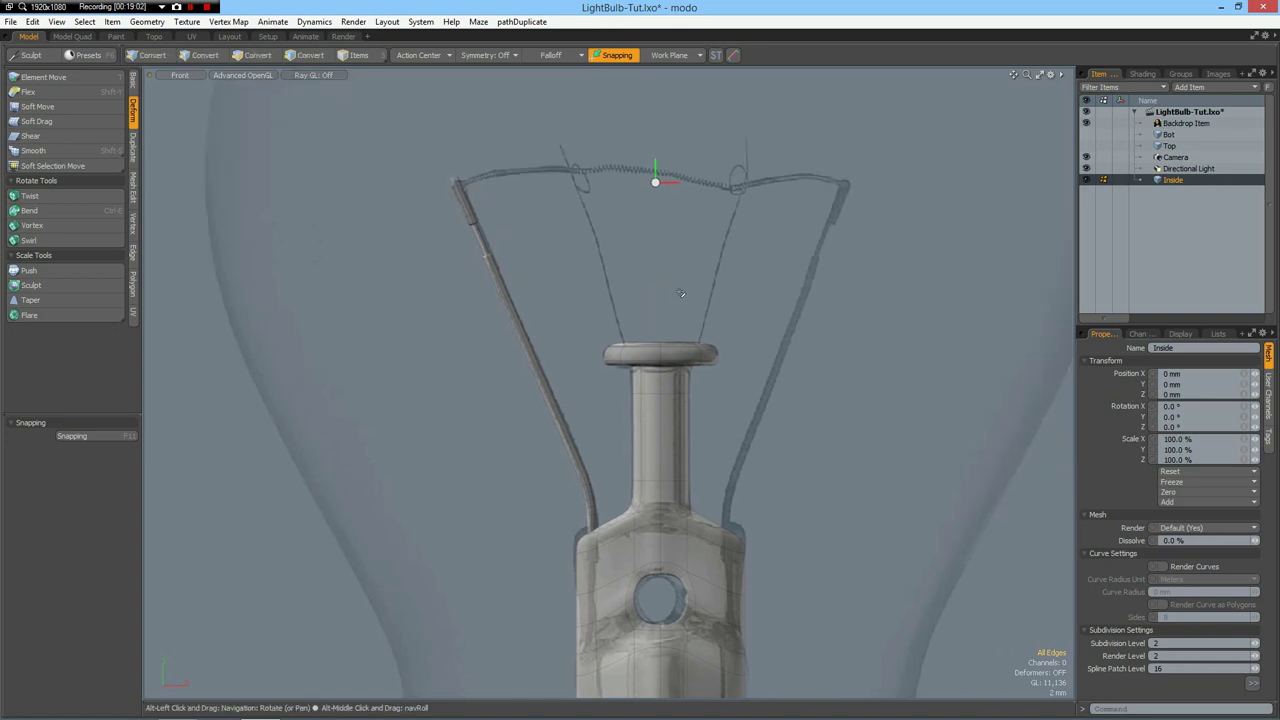
Draw a two-point curve from the glass stem's top disc to the thin backdrop wire's upper end at about X -9.1 mm, Y 2.6 mm
{"action": "left_click", "coordinate": [135, 85]}
{"action": "left_click", "coordinate": [82, 108]}
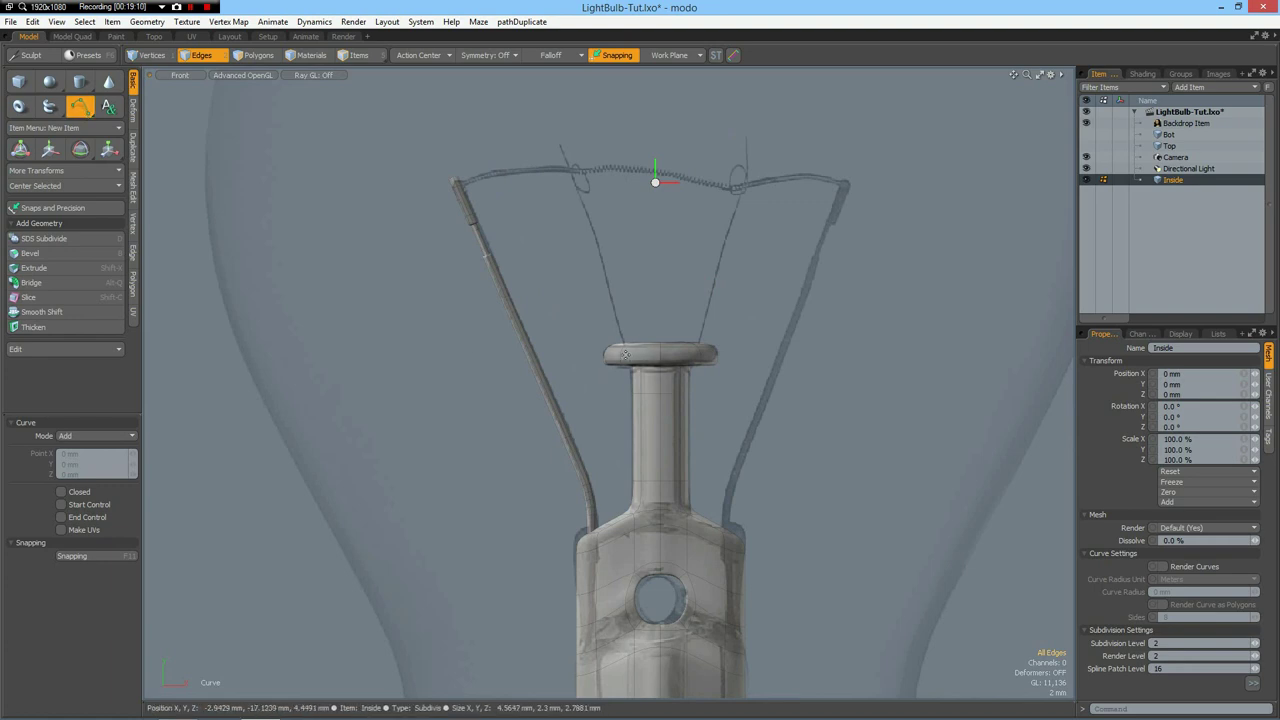
{"action": "left_click", "coordinate": [624, 356]}
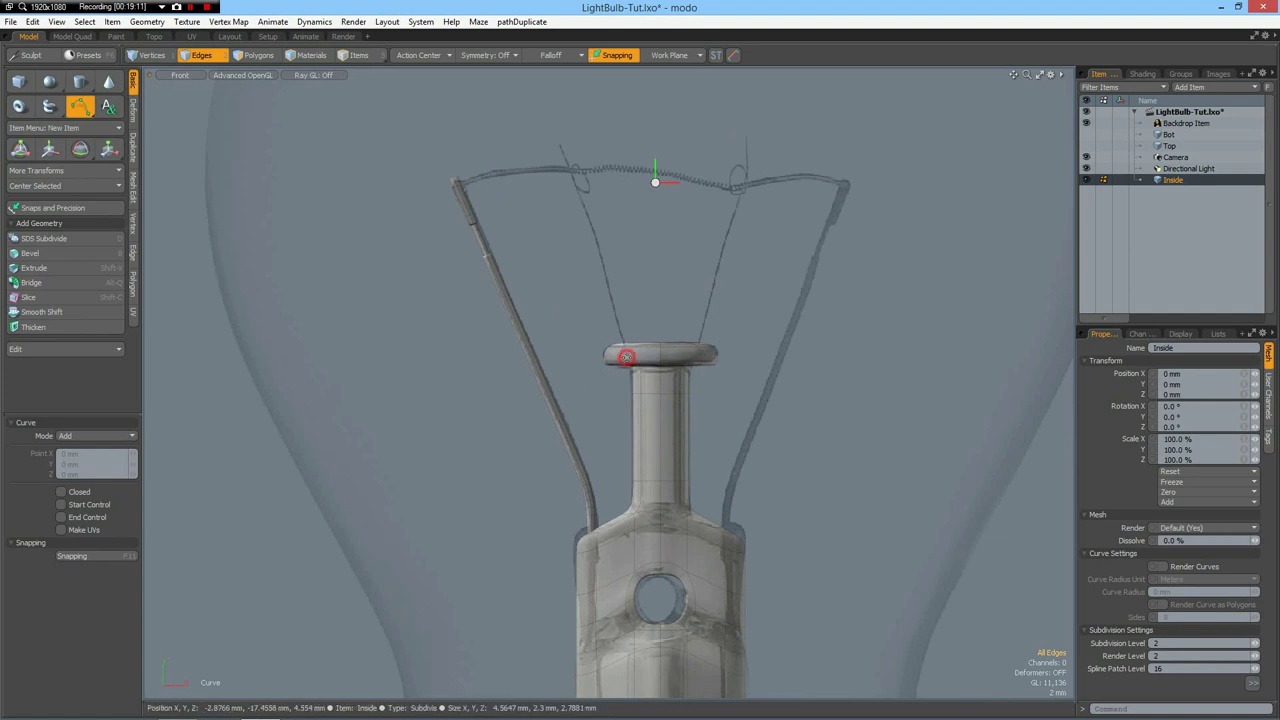
{"action": "left_click", "coordinate": [564, 157]}
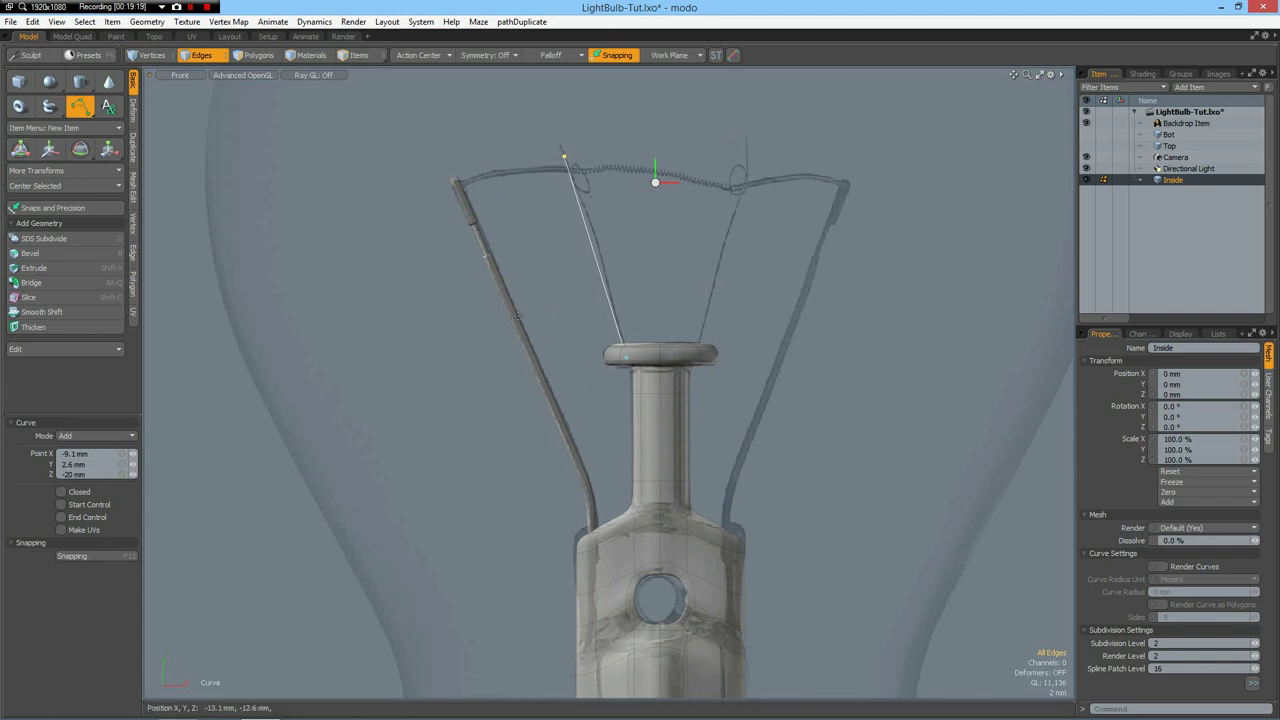
{"action": "key", "text": "space"}
Select the thick support wire and the thin curve and assign them a material named Contacts
{"action": "key", "text": "3"}
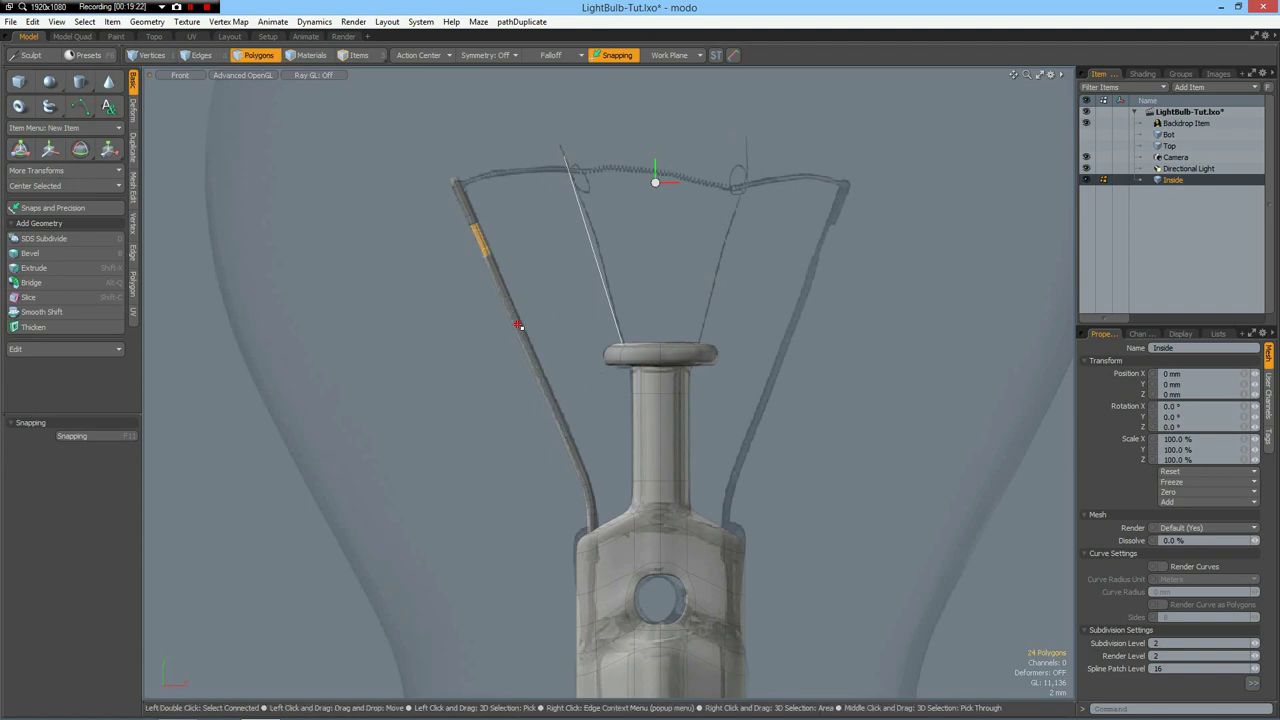
{"action": "double_click", "coordinate": [519, 325]}
{"action": "left_click", "coordinate": [603, 281], "text": "shift"}
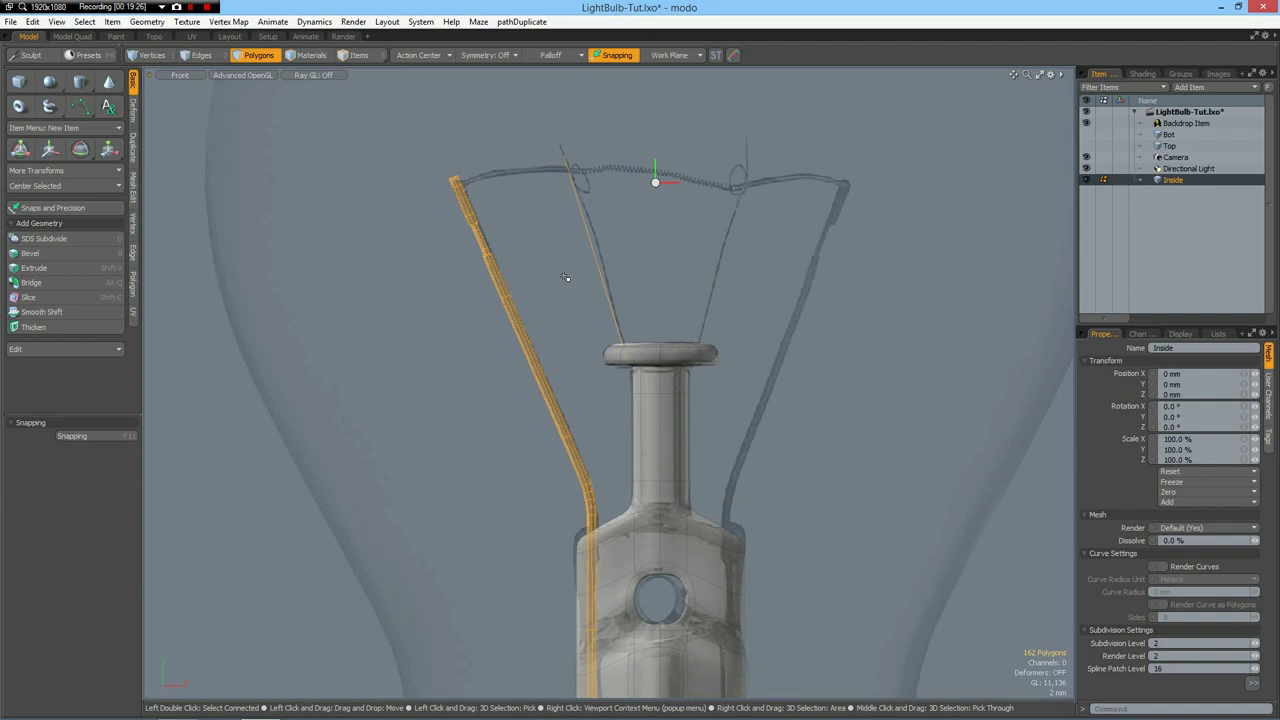
{"action": "key", "text": "m"}
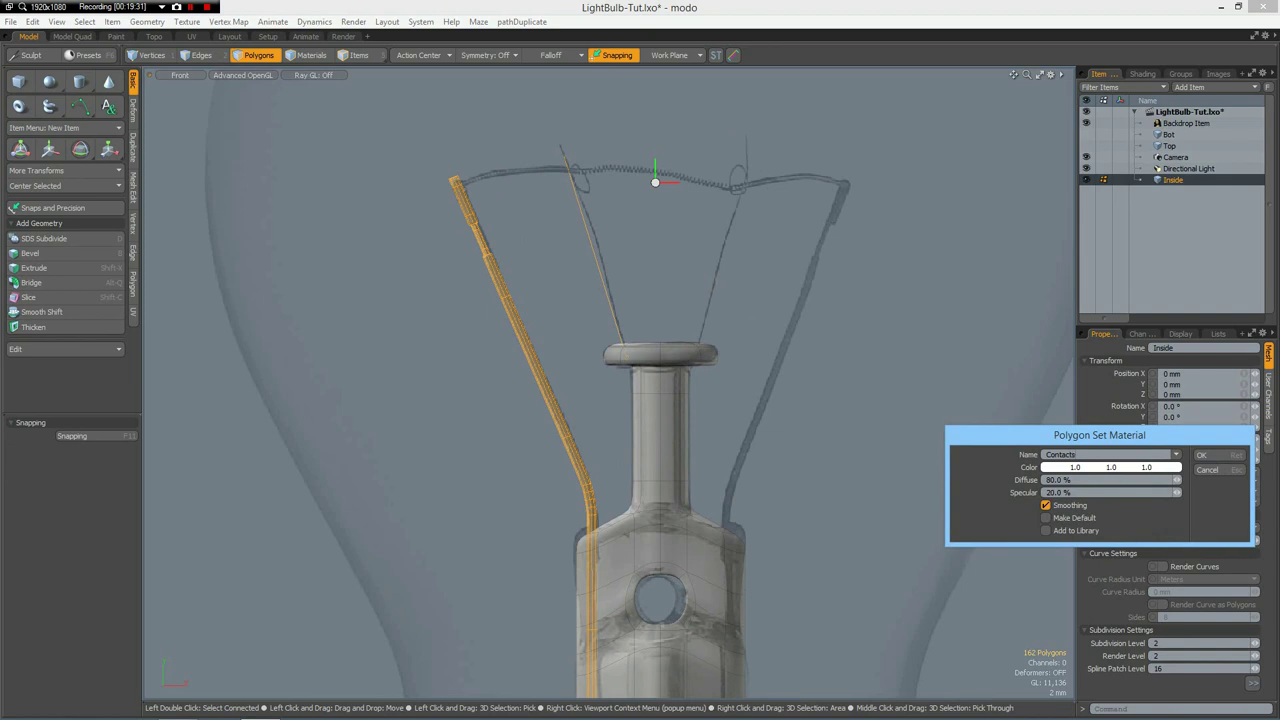
{"action": "type", "text": "Contacts"}
{"action": "key", "text": "Return"}
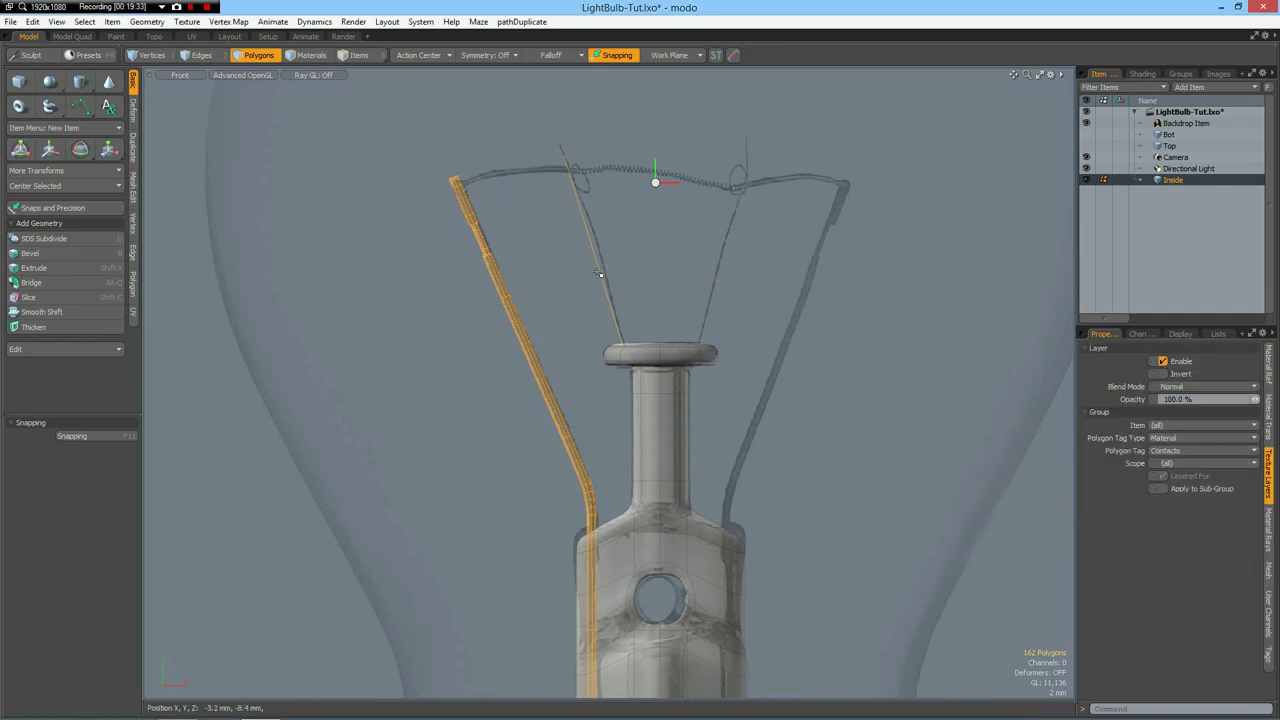
Select the thin curve and enable Render Curves for the Inside mesh
{"action": "left_click", "coordinate": [600, 274]}
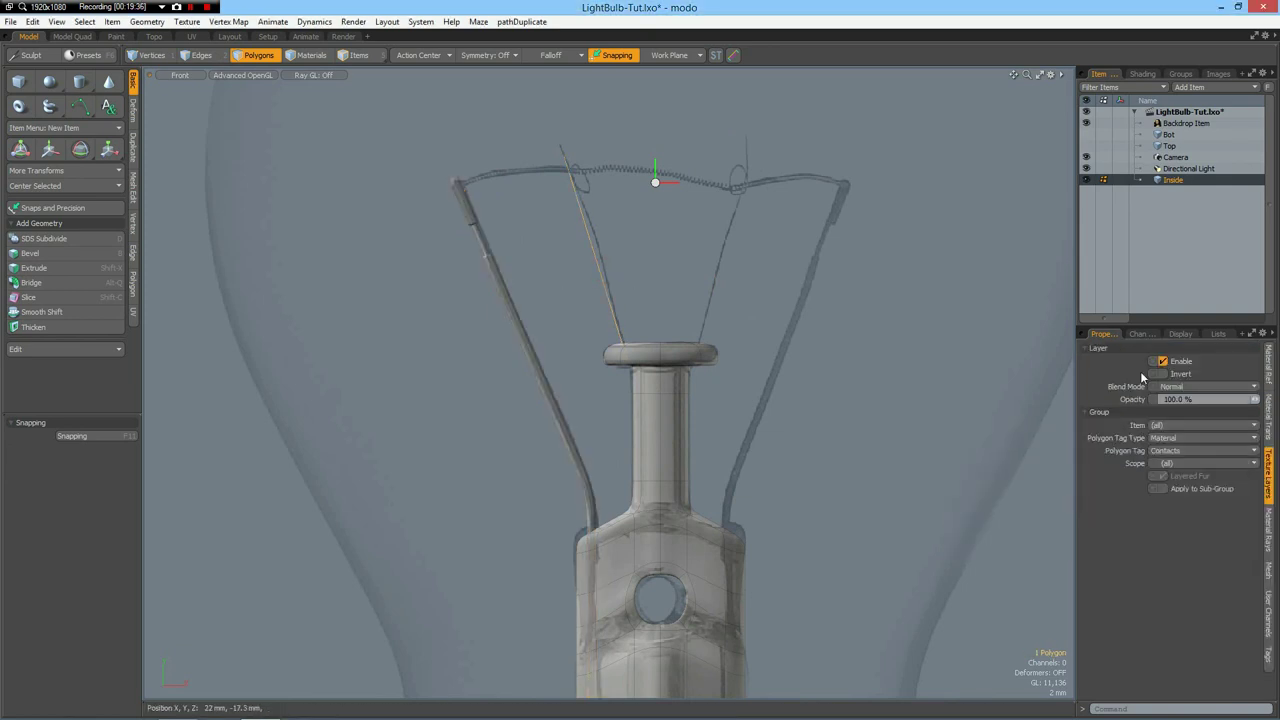
{"action": "left_click", "coordinate": [1269, 574]}
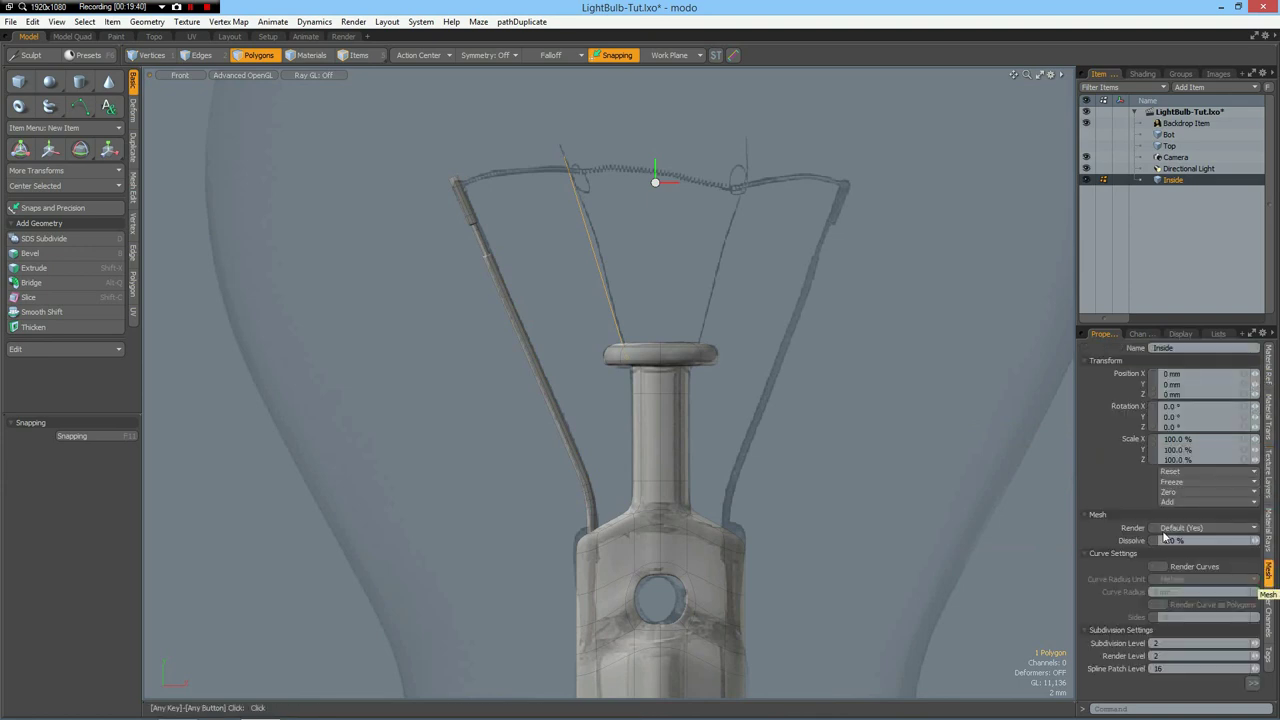
{"action": "left_click", "coordinate": [1163, 566]}
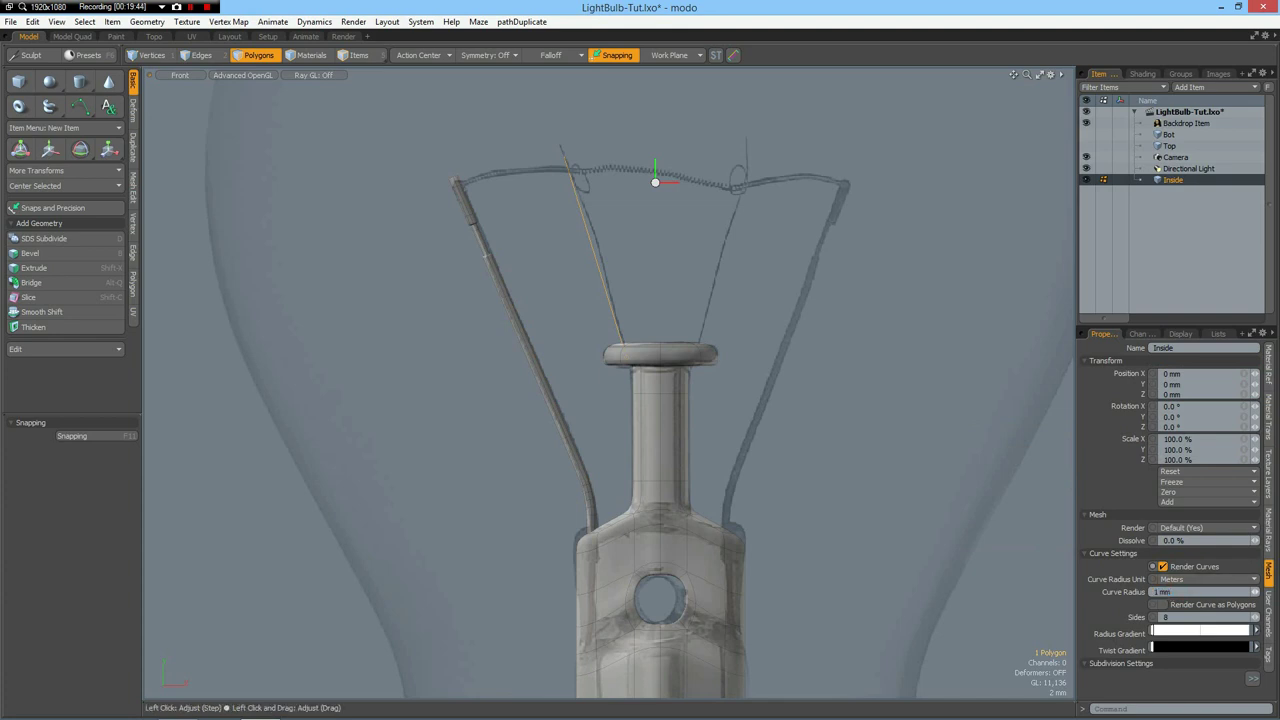
Select only the thin curve and center it on the Z axis
{"action": "double_click", "coordinate": [540, 376]}
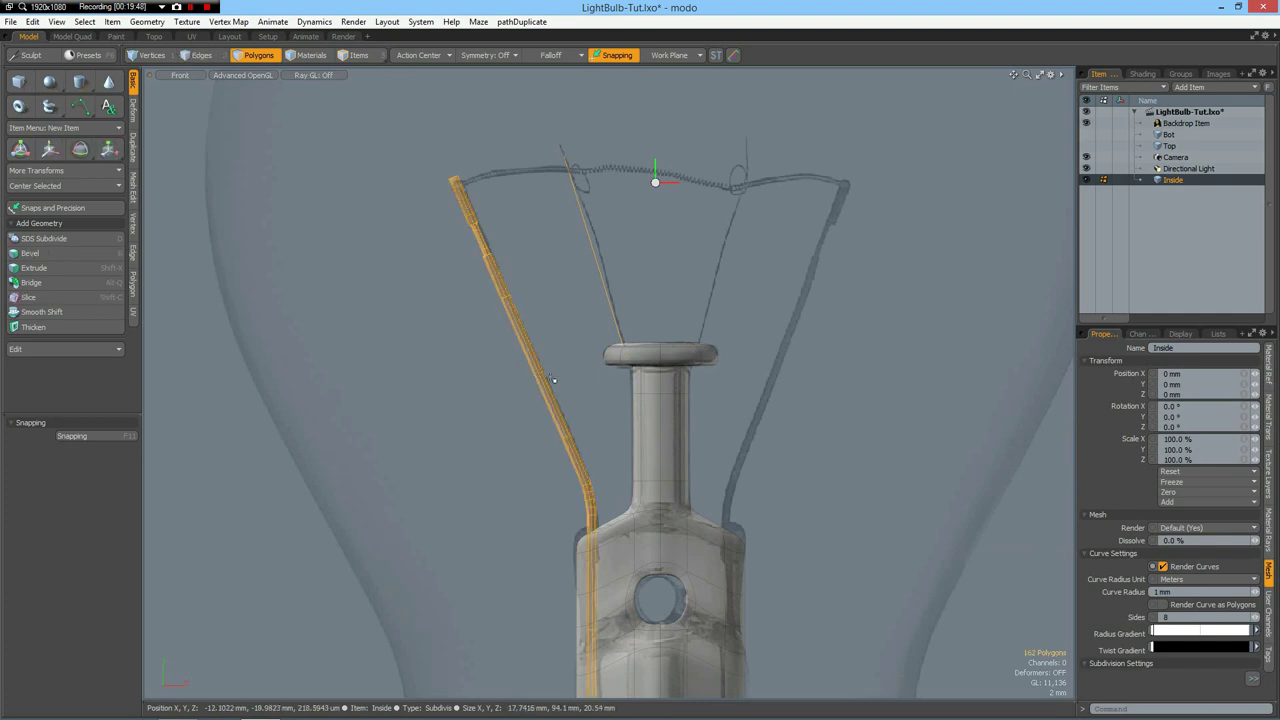
{"action": "left_click", "coordinate": [600, 306]}
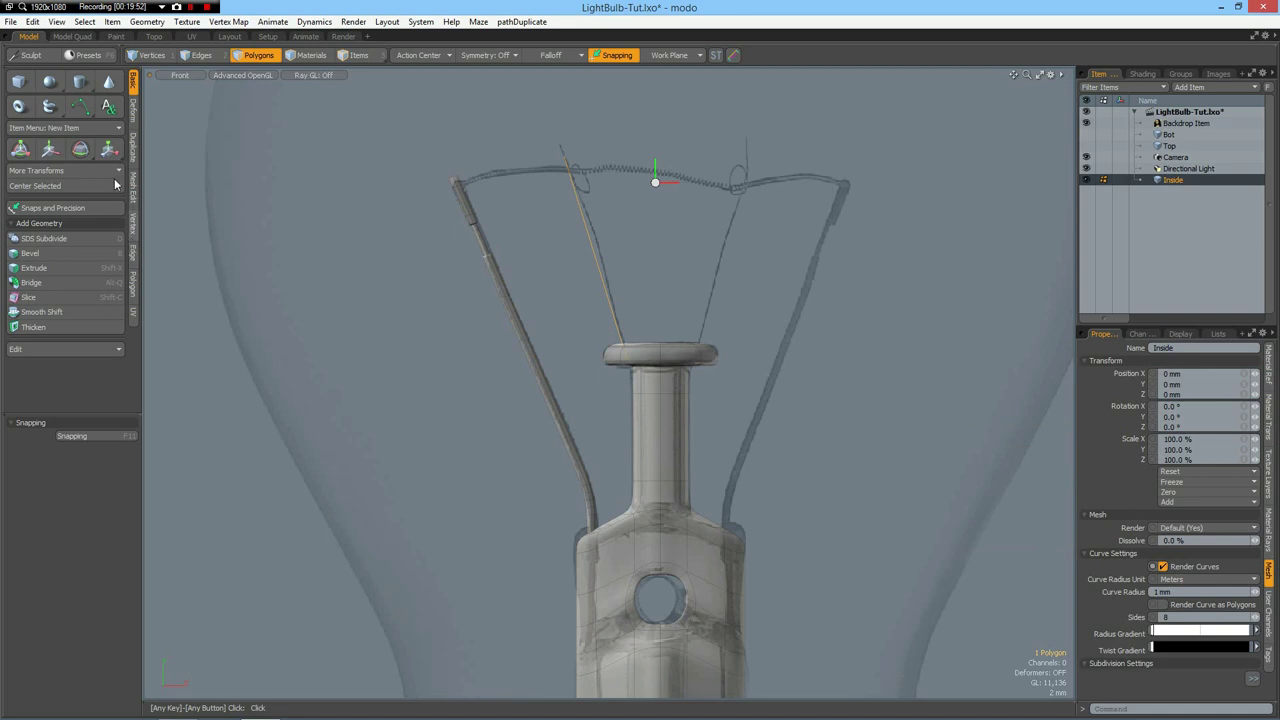
{"action": "left_click", "coordinate": [44, 186]}
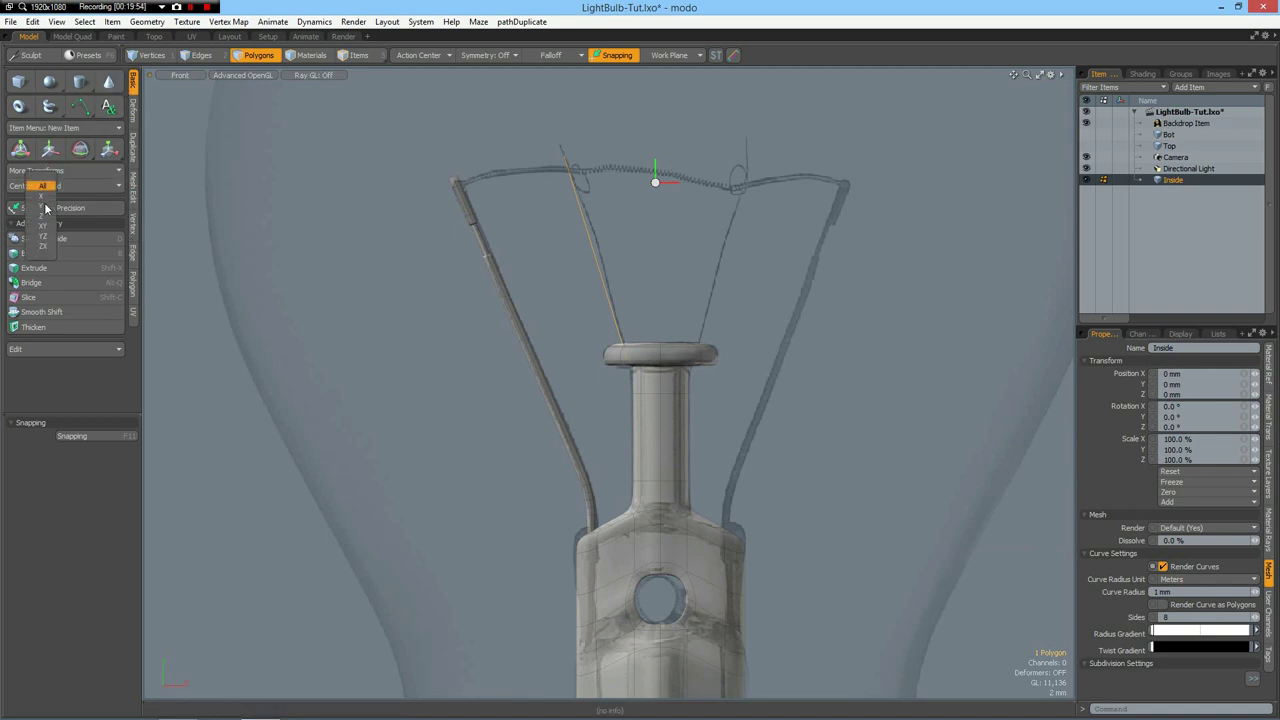
{"action": "left_click", "coordinate": [44, 215]}
Select the thick support wire together with the thin curve and mirror both across the X axis
{"action": "left_click", "coordinate": [503, 288]}
{"action": "double_click", "coordinate": [503, 288]}
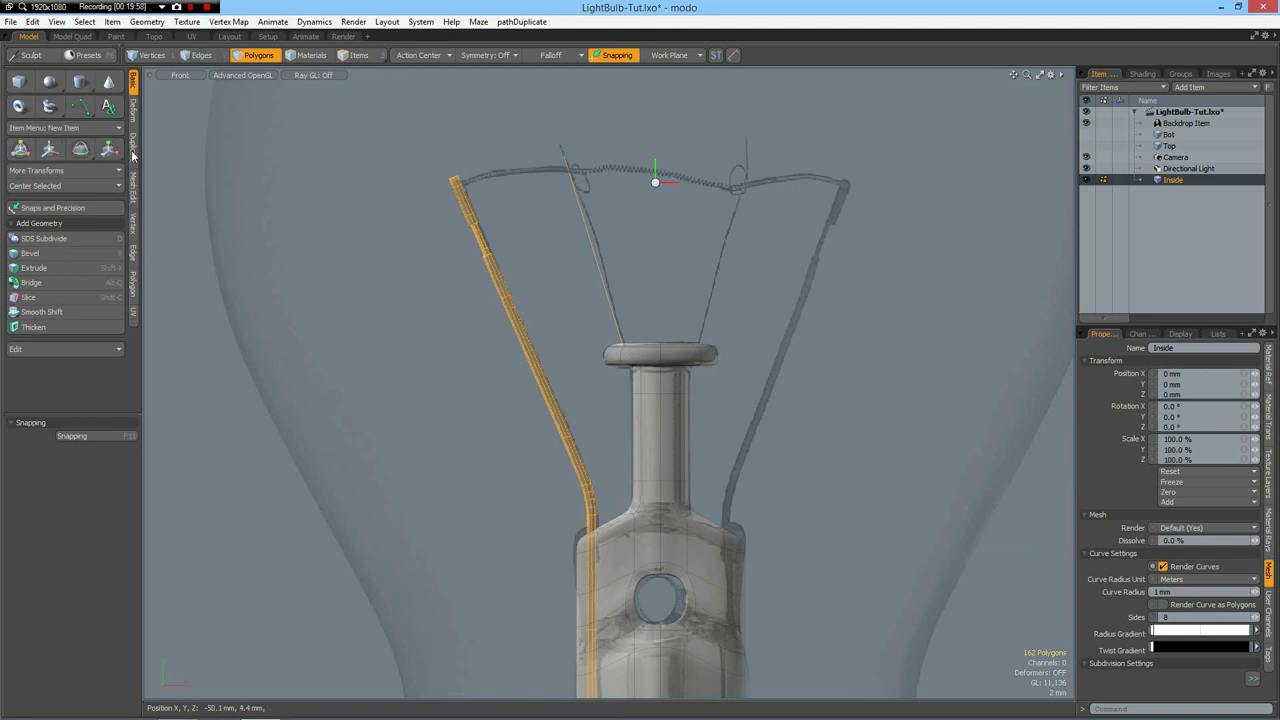
{"action": "left_click", "coordinate": [133, 152]}
{"action": "left_click", "coordinate": [45, 104]}
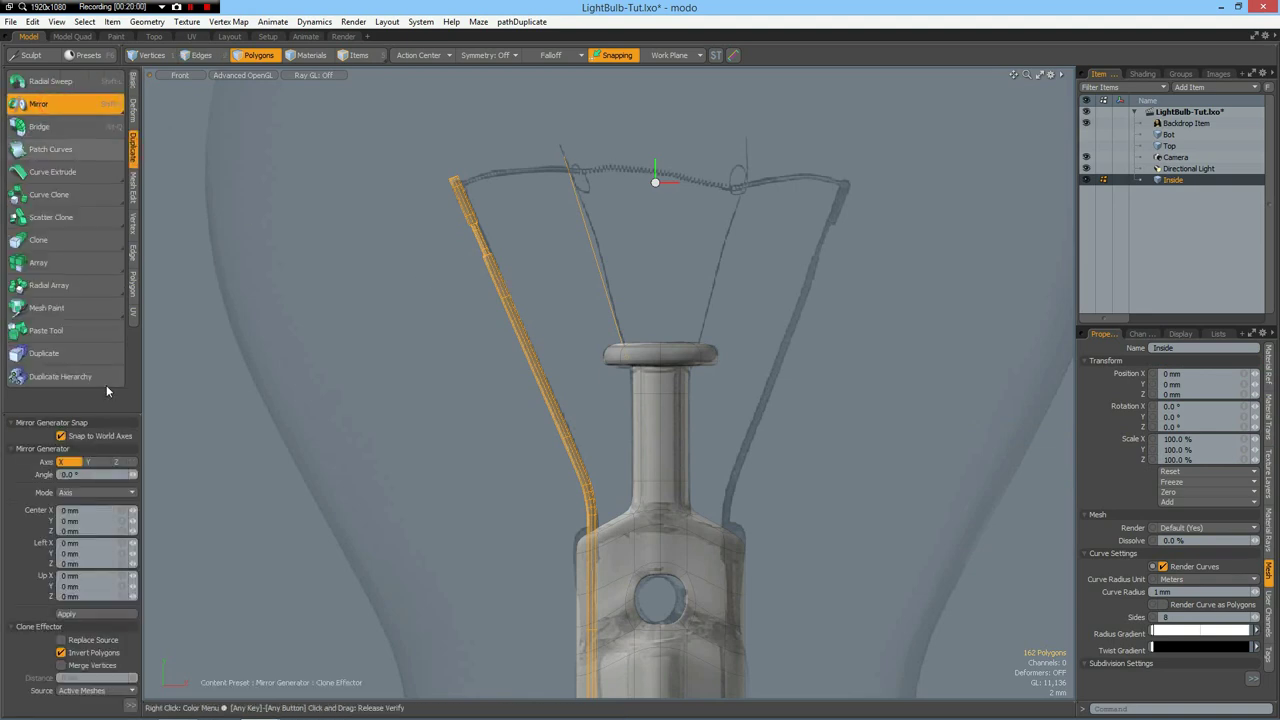
{"action": "left_click", "coordinate": [98, 614]}
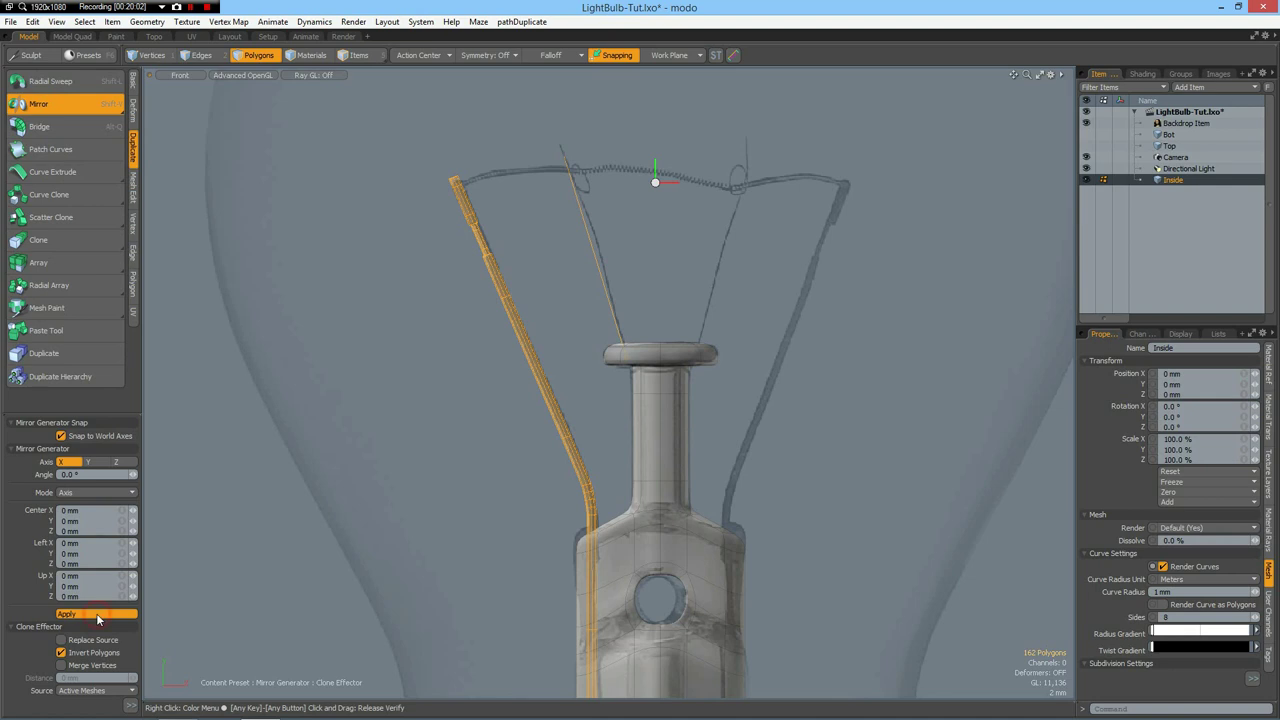
{"action": "key", "text": "space"}
{"action": "left_click", "coordinate": [296, 367]}
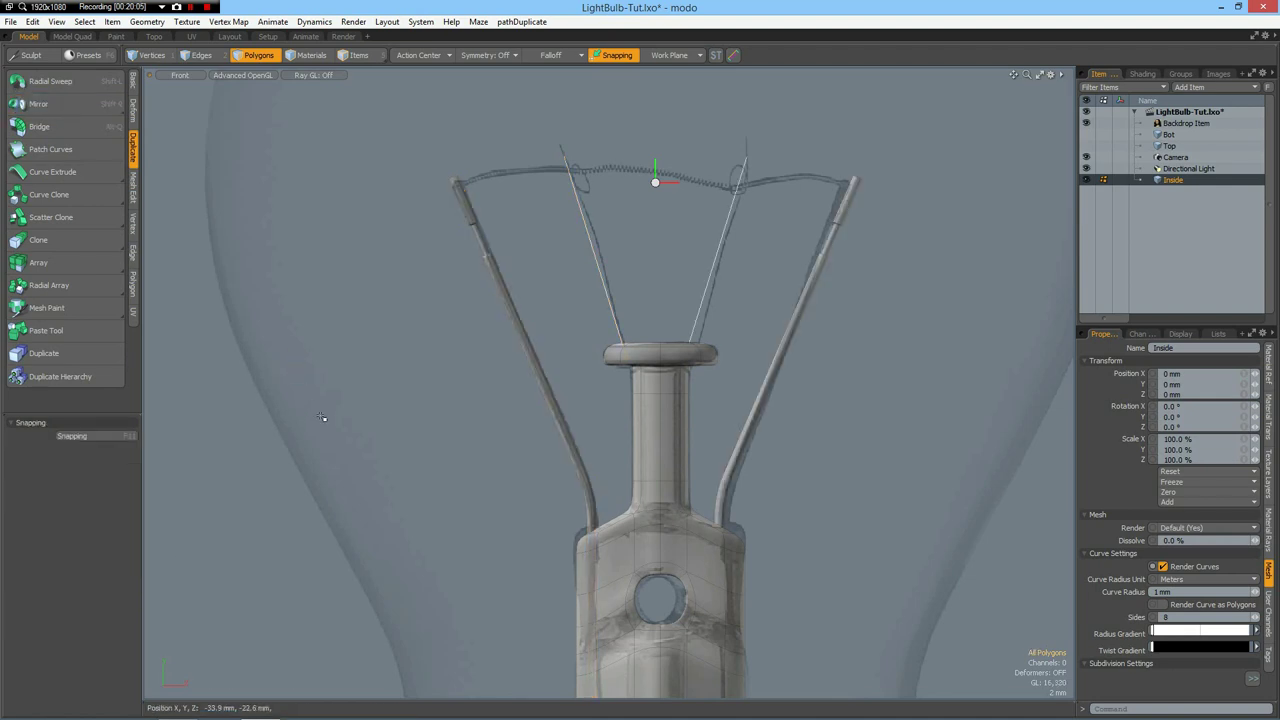
Clear the selection and add a new mesh item while viewing the support wire tip from the Right view
{"action": "double_click", "coordinate": [668, 459]}
{"action": "key", "text": "a"}
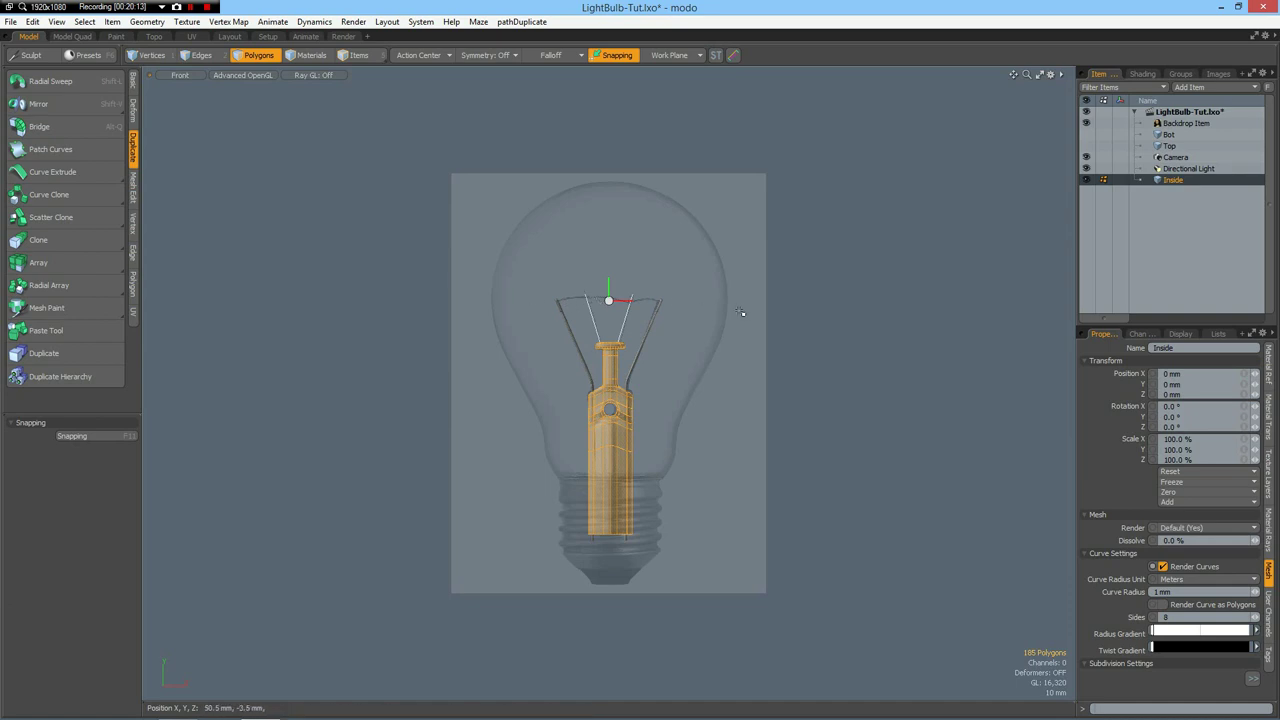
{"action": "key", "text": "Escape"}
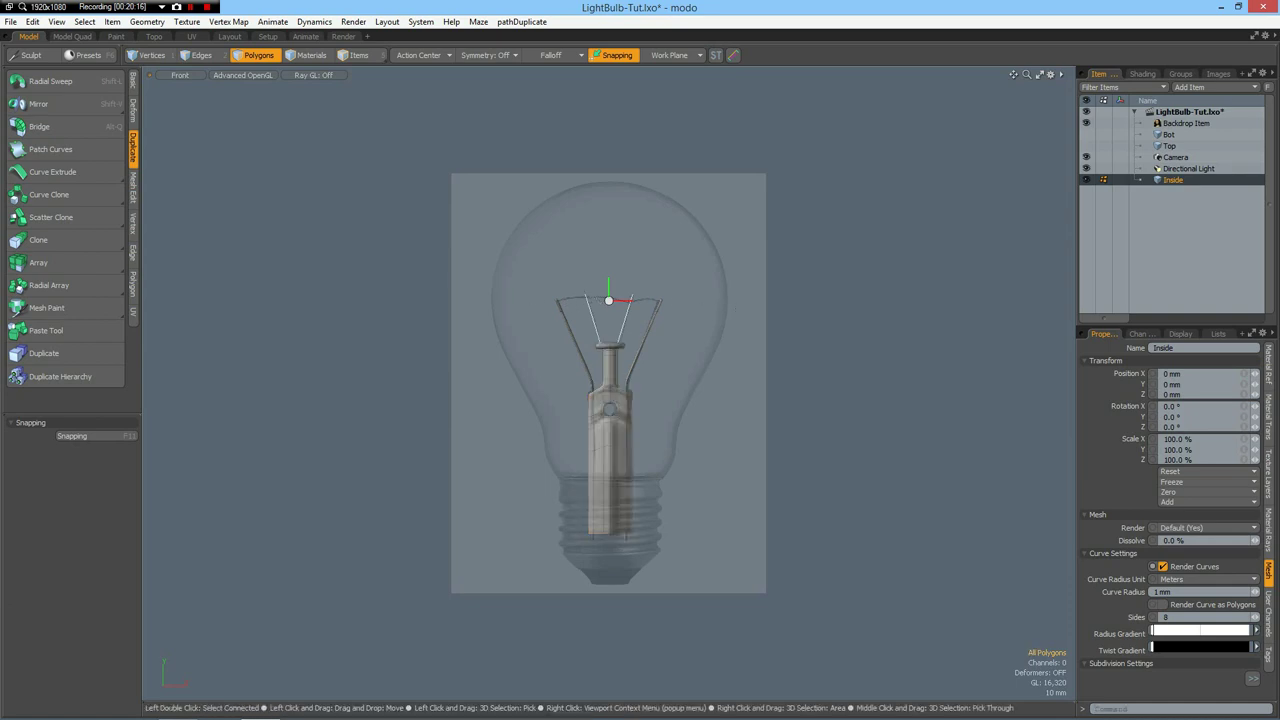
{"action": "key", "text": "KP_3"}
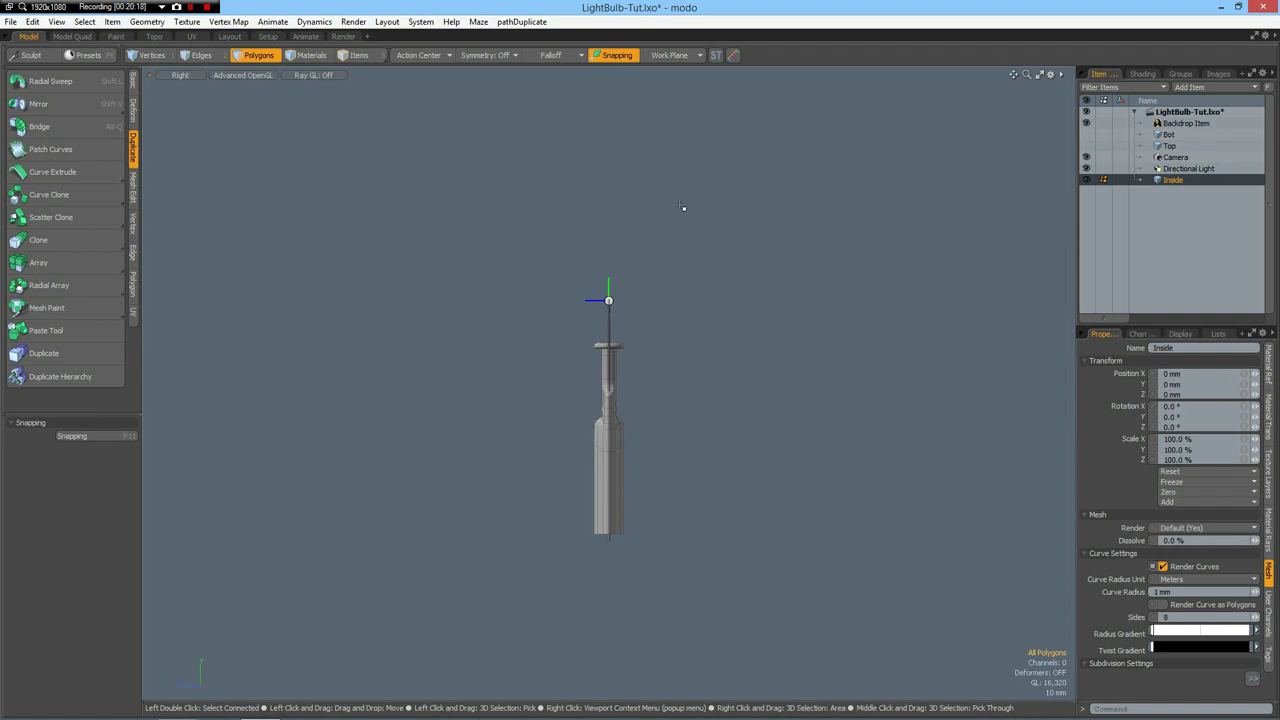
{"action": "scroll", "coordinate": [552, 265], "scroll_direction": "up", "scroll_amount": 10}
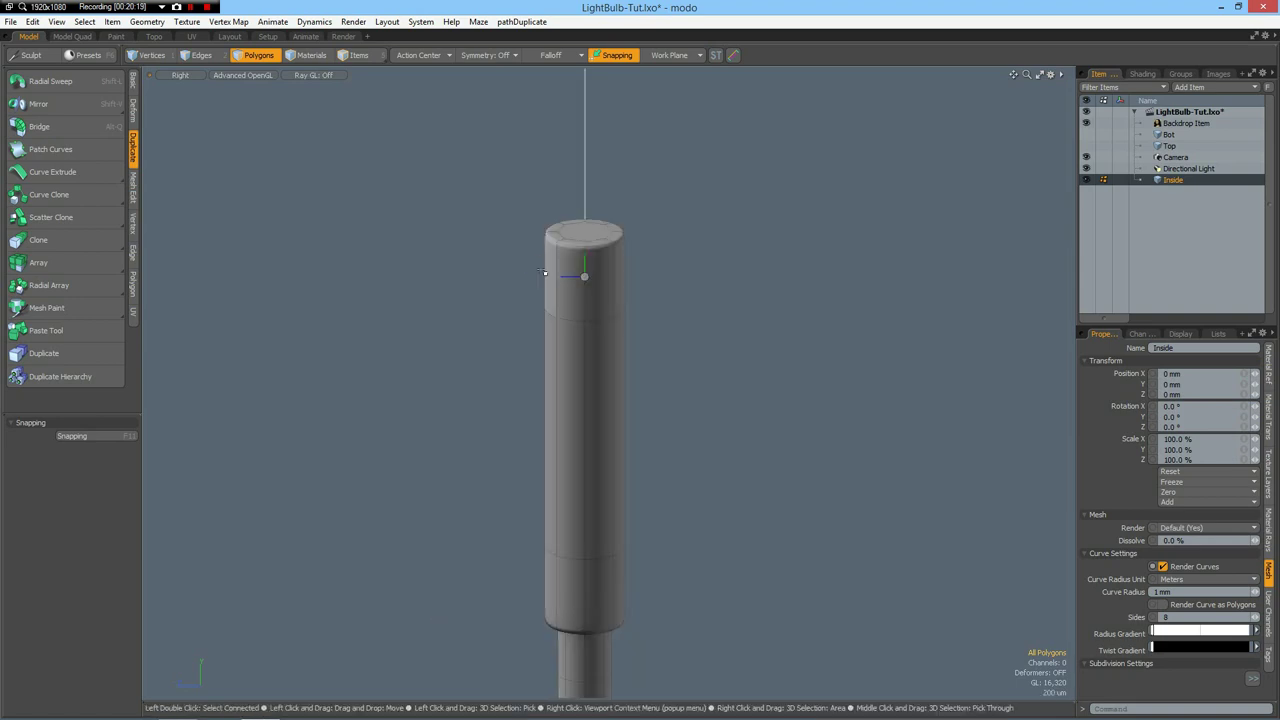
{"action": "key", "text": "n"}
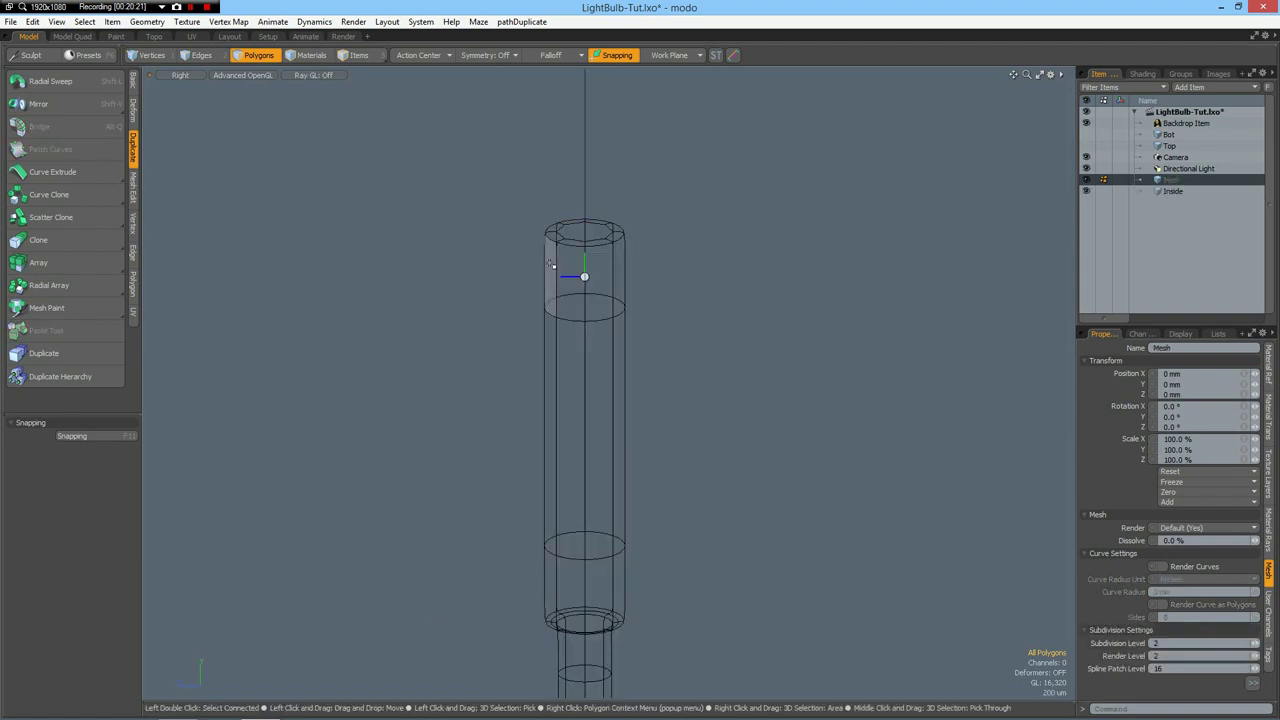
Draw a cube about 136 µm per side inside the support wire's tip, centred at about Y -62 µm, Z 396 µm
{"action": "scroll", "coordinate": [593, 281], "scroll_direction": "up", "scroll_amount": 5}
{"action": "scroll", "coordinate": [594, 281], "scroll_direction": "up", "scroll_amount": 2}
{"action": "scroll", "coordinate": [594, 281], "scroll_direction": "down", "scroll_amount": 3}
{"action": "left_click_drag", "start_coordinate": [592, 296], "coordinate": [655, 287], "text": "alt"}
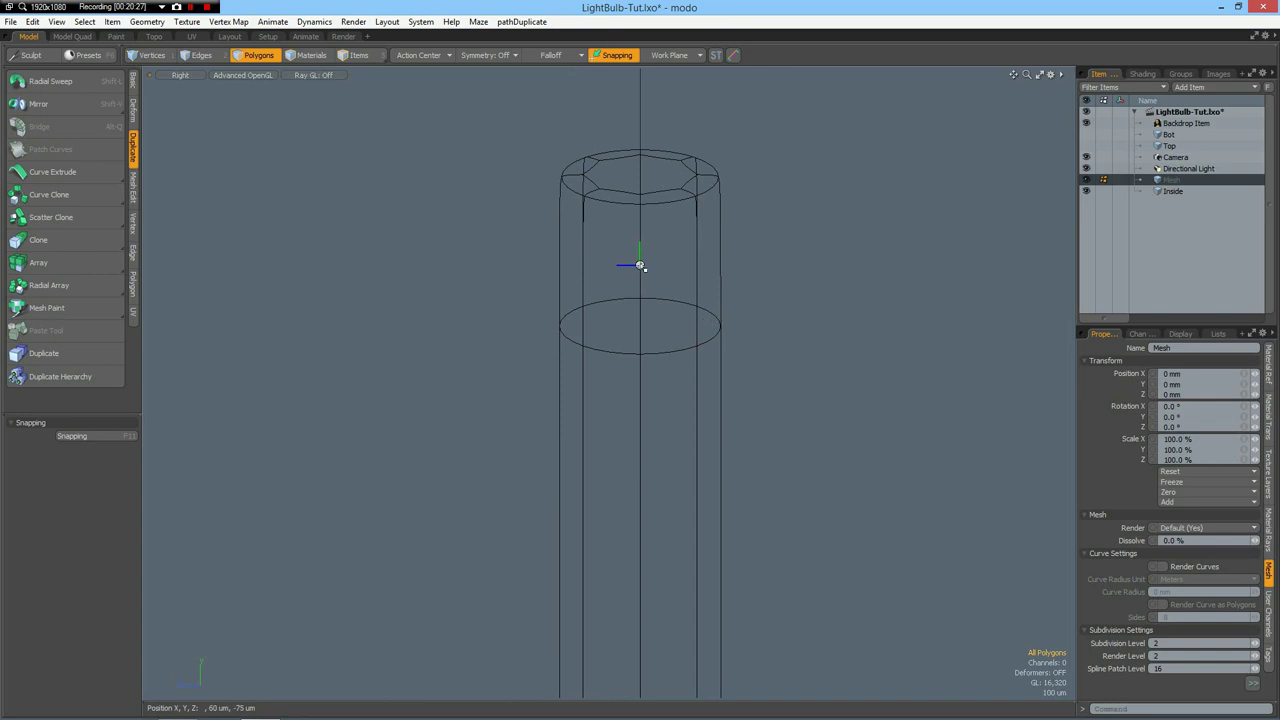
{"action": "scroll", "coordinate": [625, 364], "scroll_direction": "up", "scroll_amount": 2}
{"action": "left_click_drag", "start_coordinate": [656, 211], "coordinate": [641, 396], "text": "alt"}
{"action": "scroll", "coordinate": [652, 320], "scroll_direction": "up", "scroll_amount": 1}
{"action": "scroll", "coordinate": [655, 324], "scroll_direction": "up", "scroll_amount": 2}
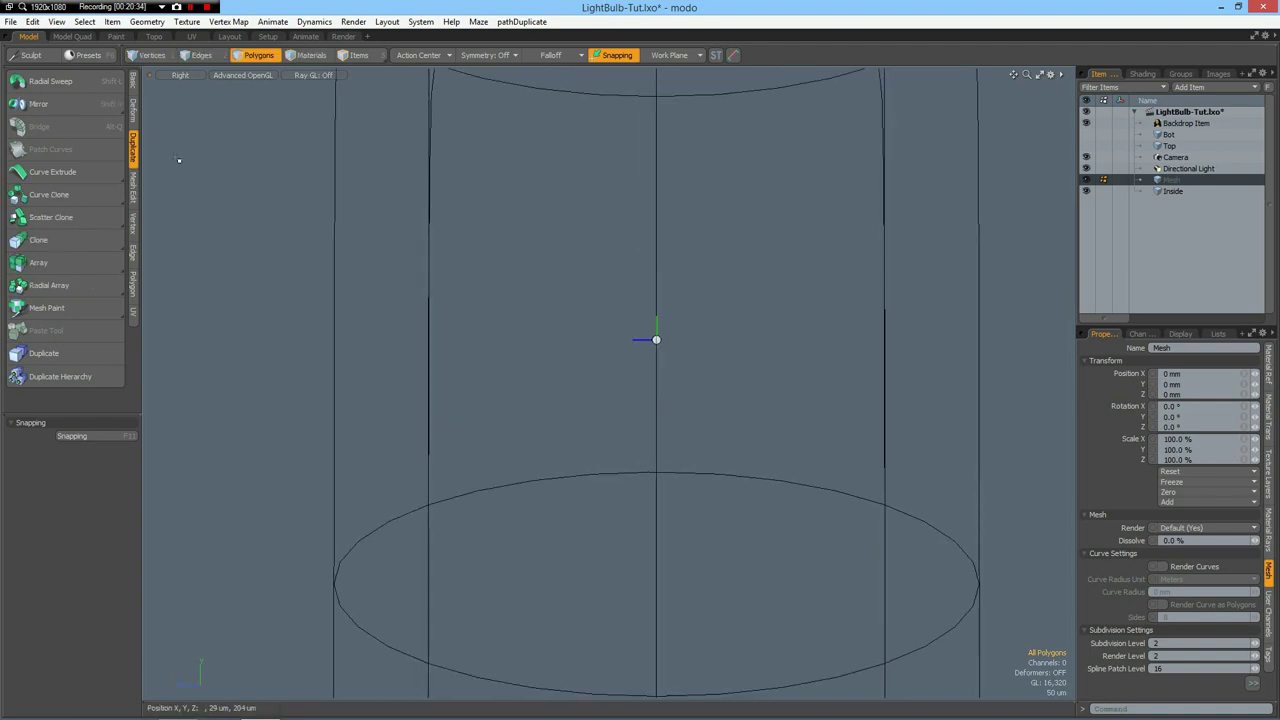
{"action": "left_click", "coordinate": [133, 84]}
{"action": "left_click", "coordinate": [19, 82]}
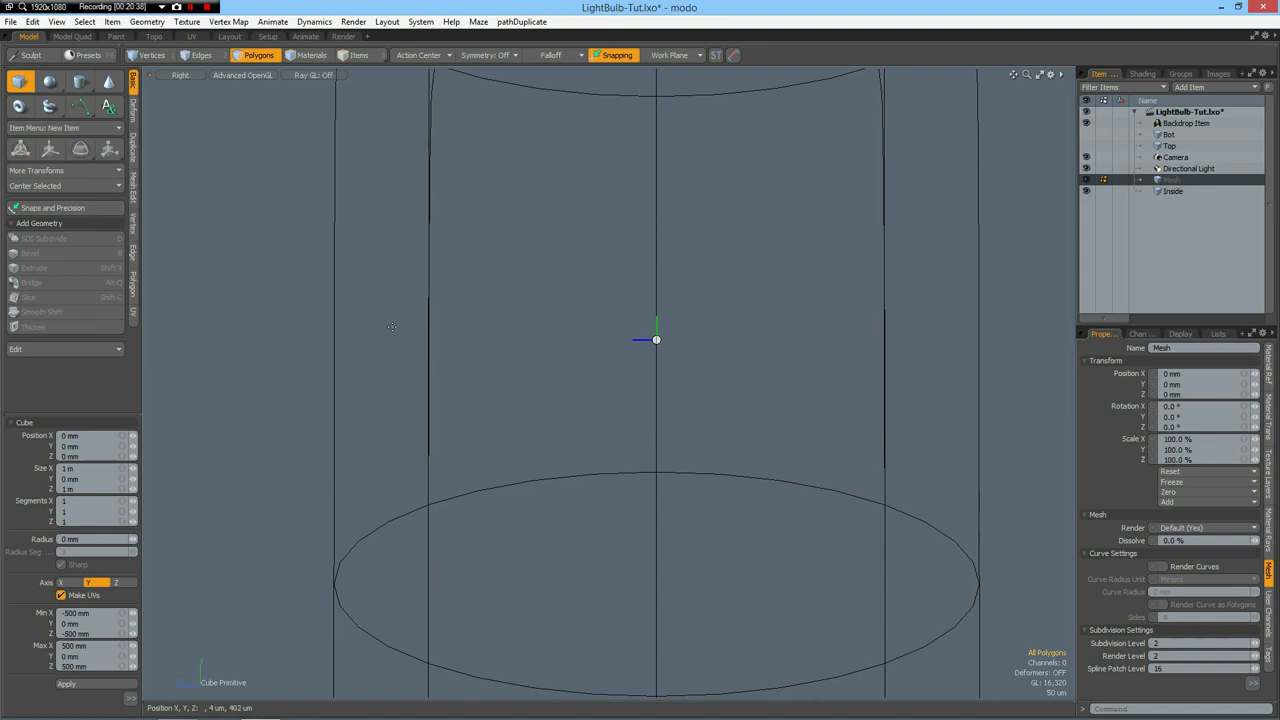
{"action": "key", "text": "ctrl"}
{"action": "left_click_drag", "start_coordinate": [391, 331], "coordinate": [437, 376], "text": "ctrl"}
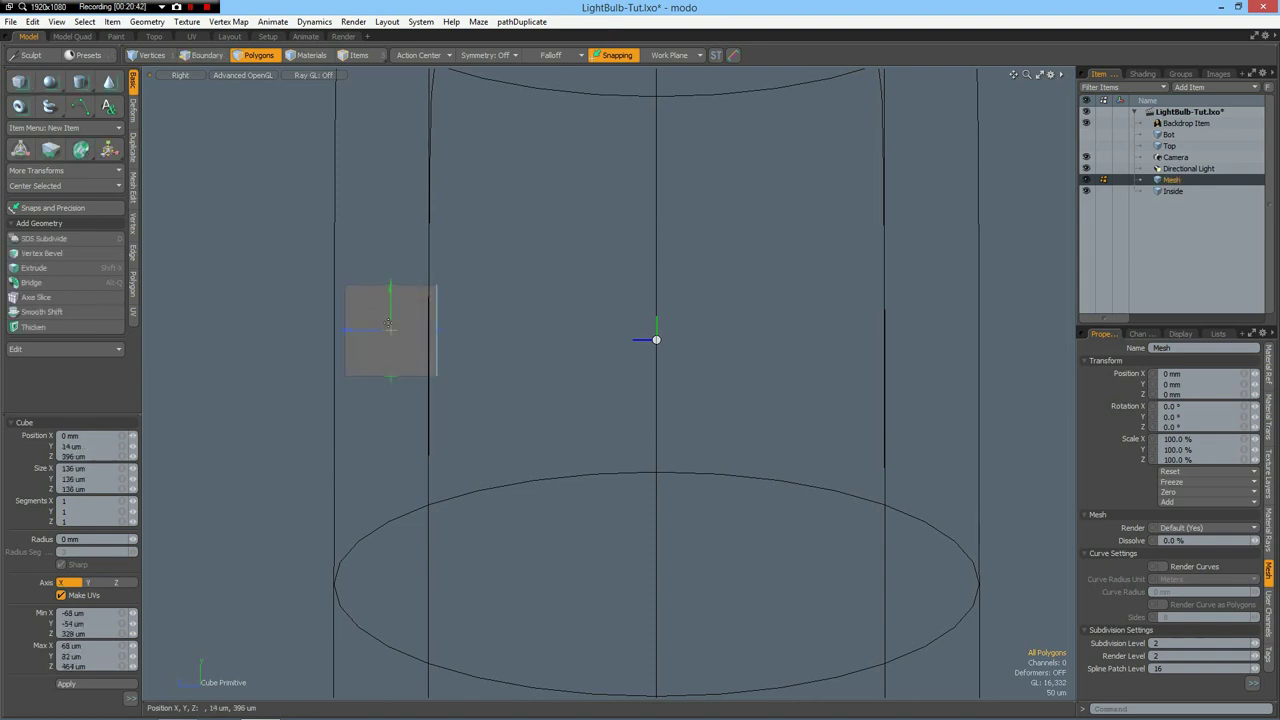
{"action": "left_click_drag", "start_coordinate": [390, 302], "coordinate": [390, 352]}
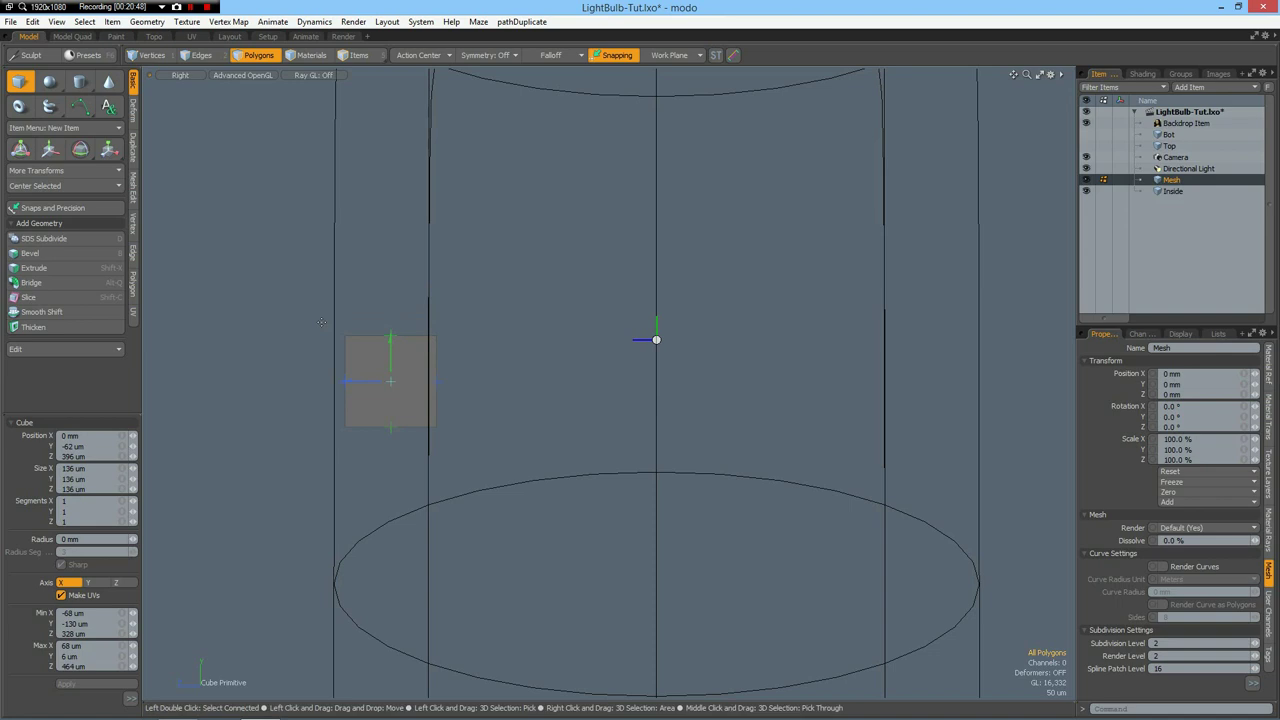
{"action": "key", "text": "space"}
Delete all of the small cube's faces except the upper one and select that remaining polygon
{"action": "right_click_drag", "start_coordinate": [324, 316], "coordinate": [528, 380]}
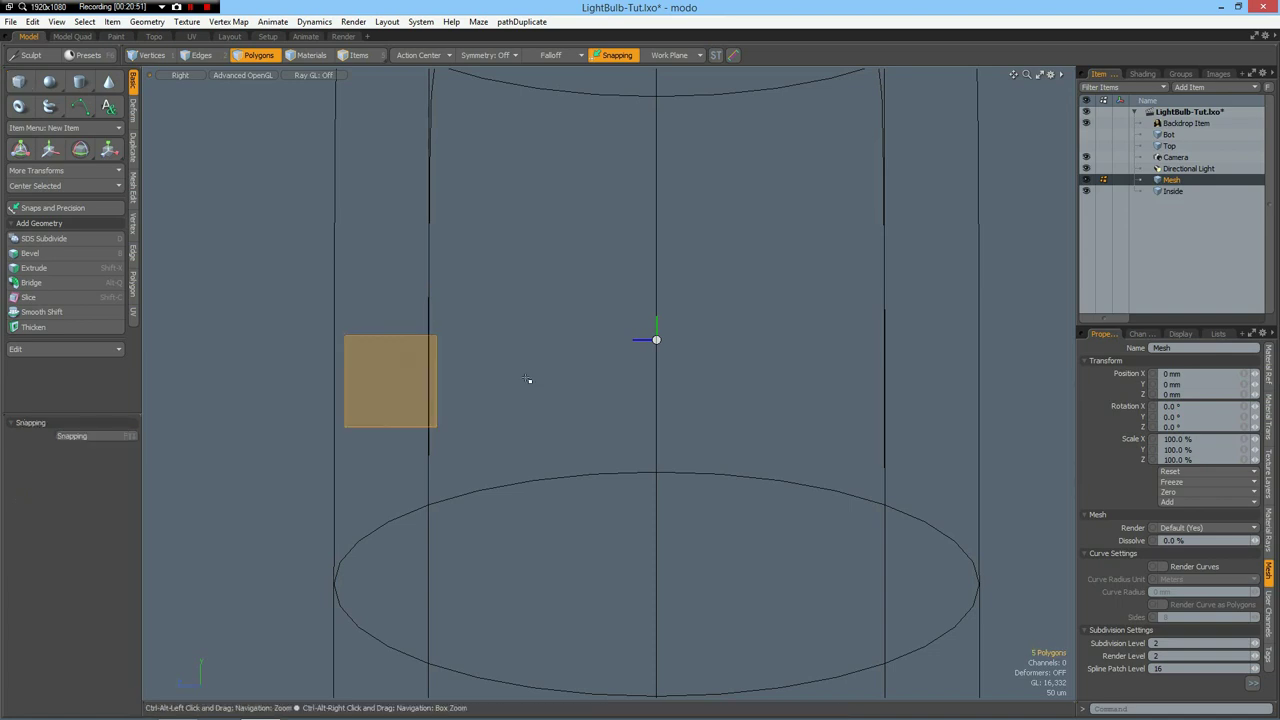
{"action": "key", "text": "Delete"}
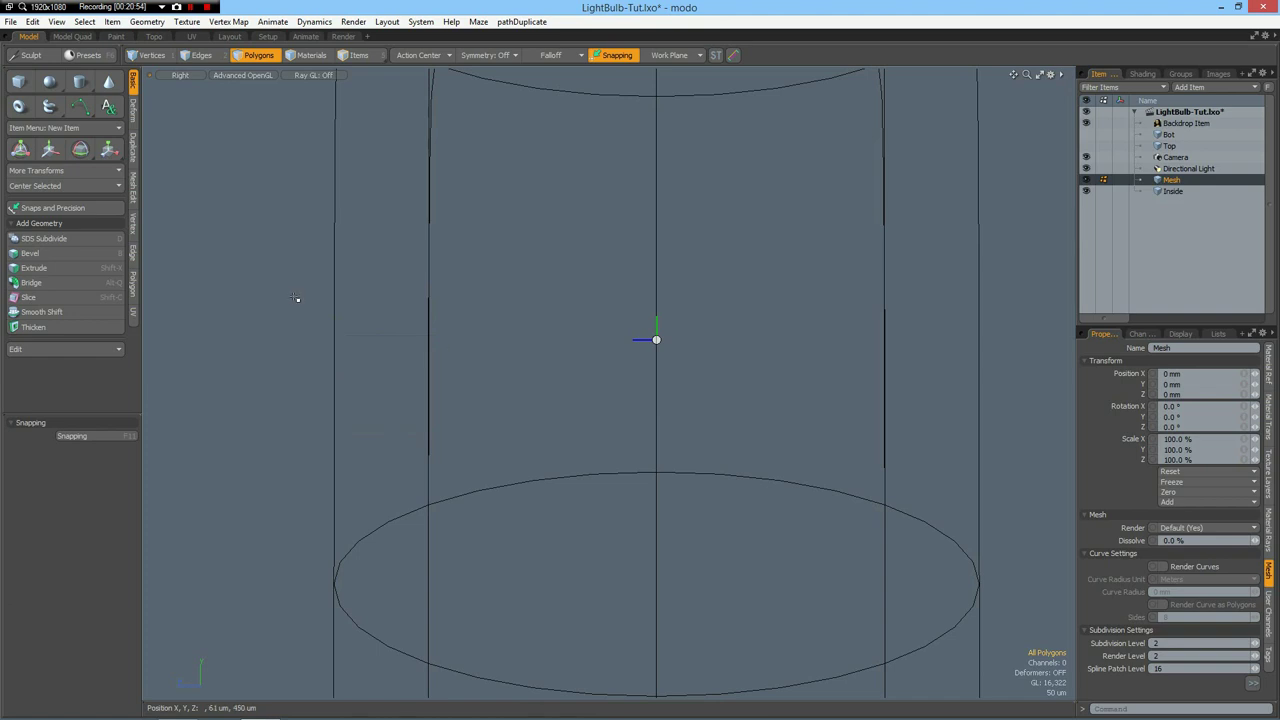
{"action": "right_click_drag", "start_coordinate": [296, 298], "coordinate": [506, 404]}
{"action": "scroll", "coordinate": [622, 440], "scroll_direction": "down", "scroll_amount": 4}
{"action": "left_click_drag", "start_coordinate": [587, 443], "coordinate": [605, 480], "text": "alt"}
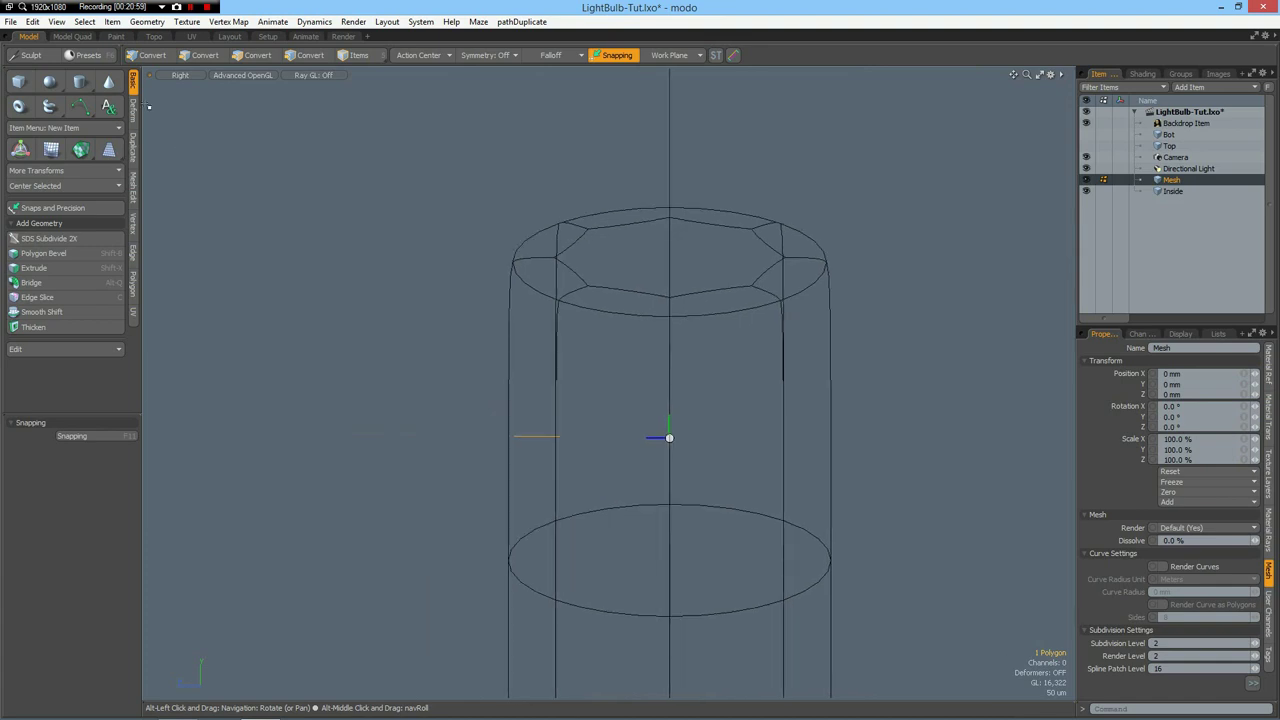
Radial Sweep the polygon into a coil around the X axis with Origin action center, count 1200, end angle 36000° and offset 40 mm
{"action": "left_click", "coordinate": [133, 152]}
{"action": "left_click", "coordinate": [57, 81]}
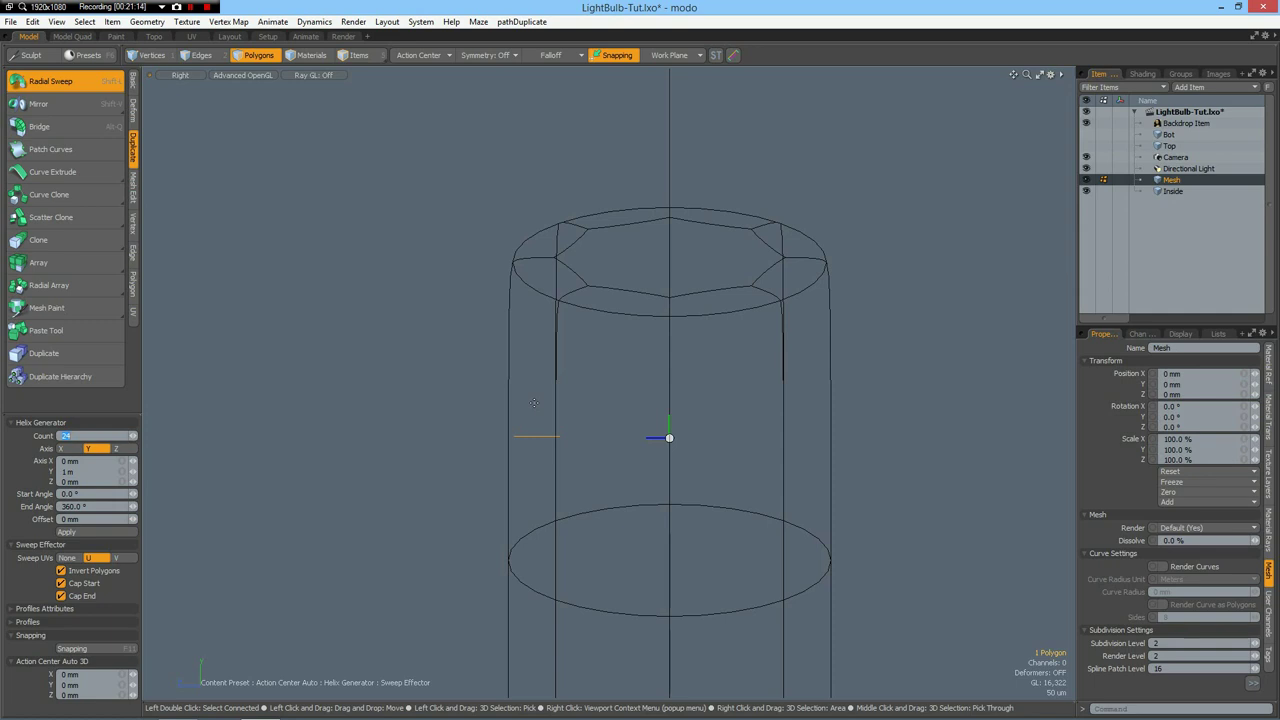
{"action": "type", "text": "1200"}
{"action": "left_click", "coordinate": [98, 508]}
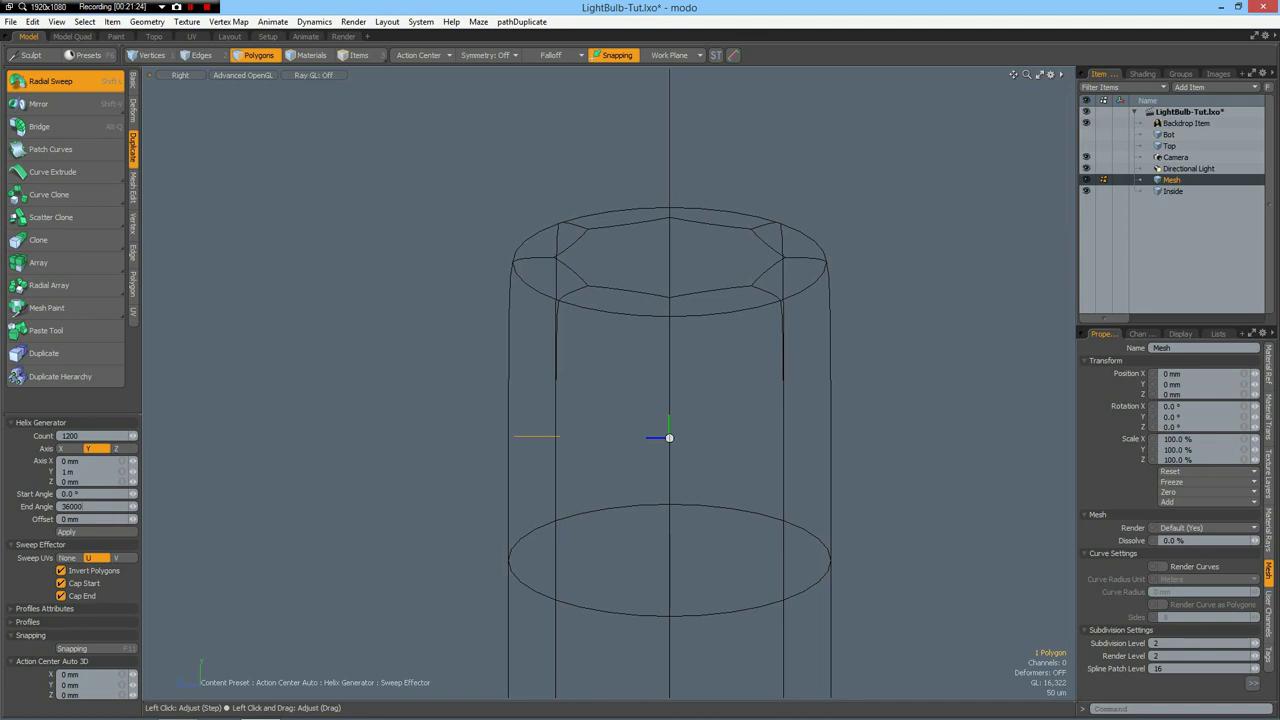
{"action": "left_click", "coordinate": [85, 520]}
{"action": "left_click", "coordinate": [429, 58]}
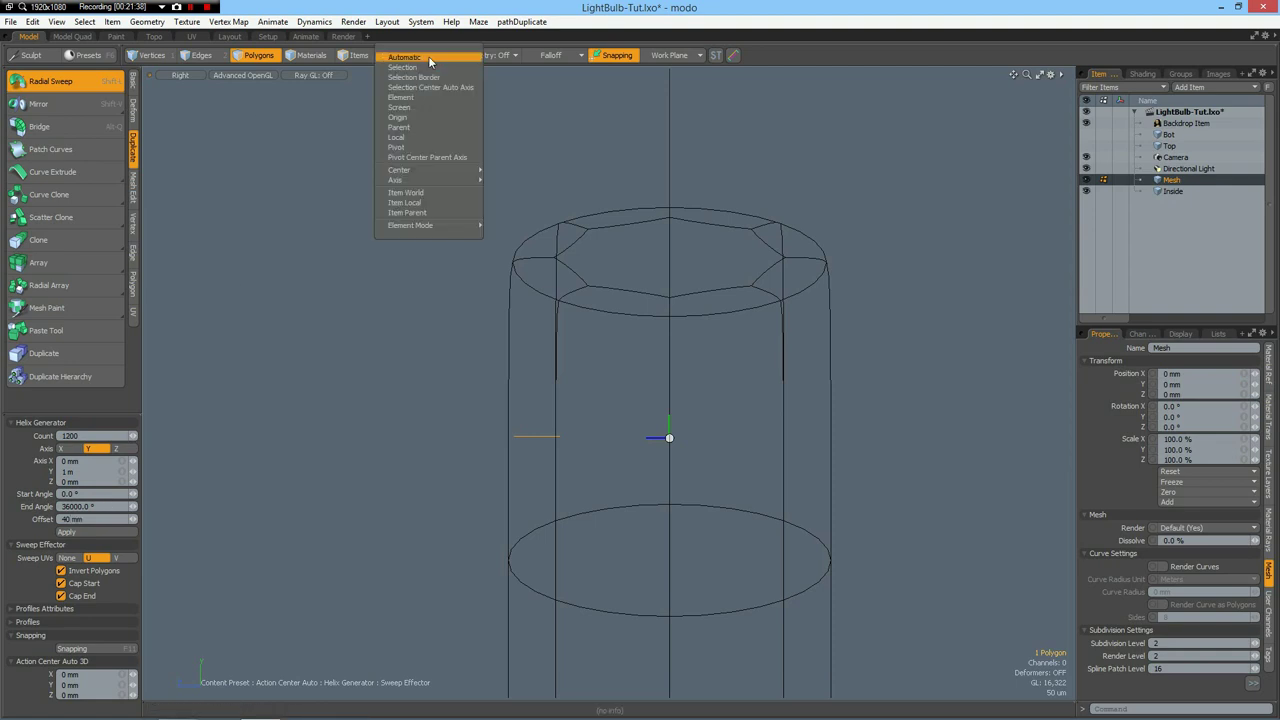
{"action": "left_click", "coordinate": [398, 117]}
{"action": "left_click", "coordinate": [390, 247]}
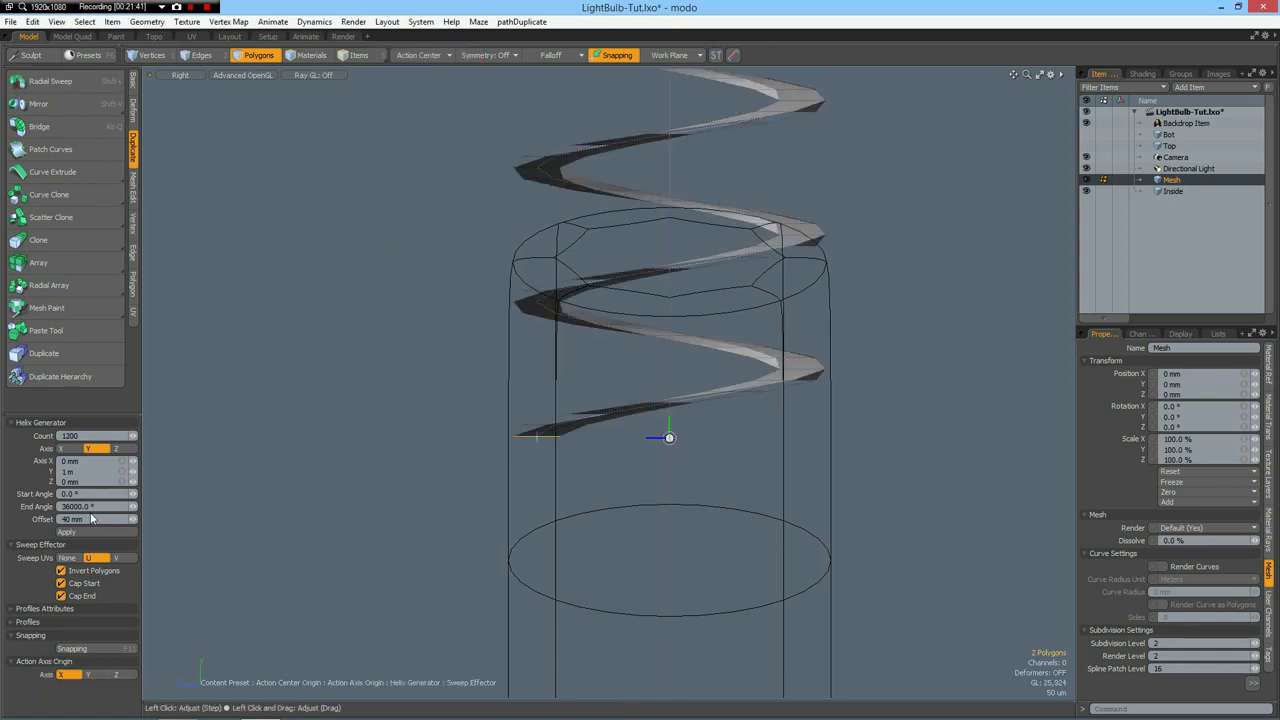
{"action": "left_click", "coordinate": [66, 449]}
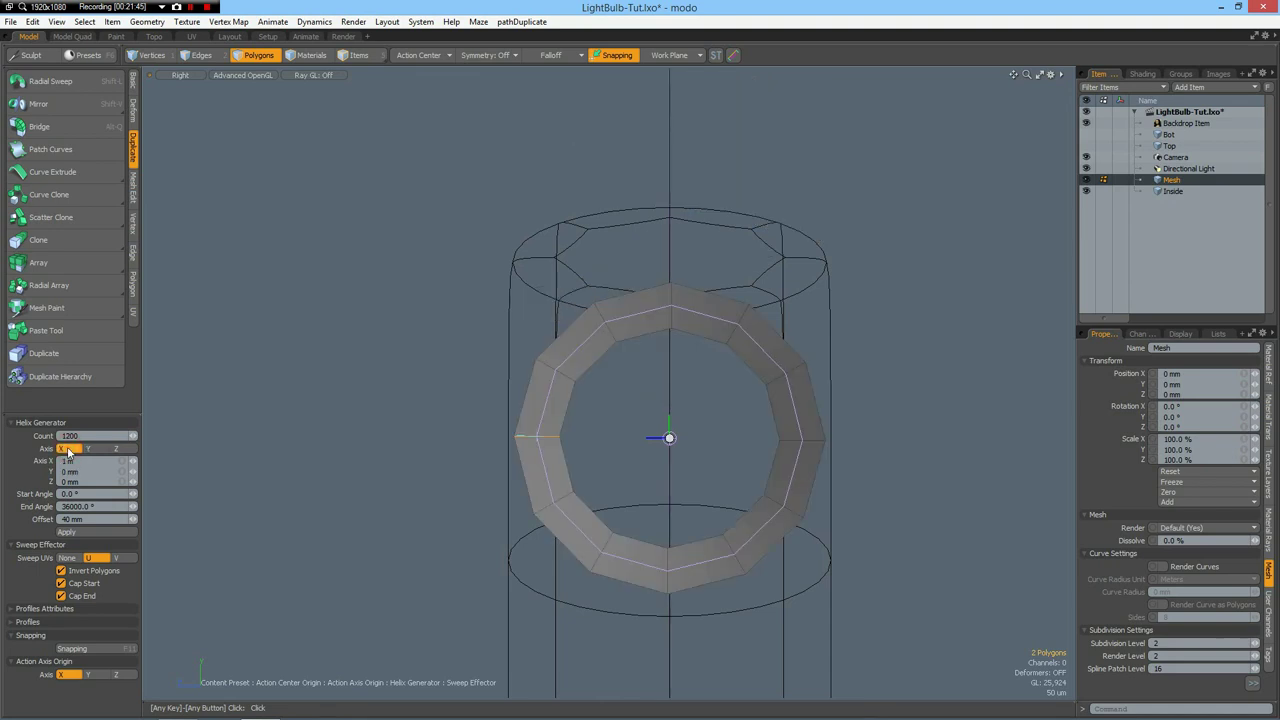
{"action": "key", "text": "space"}
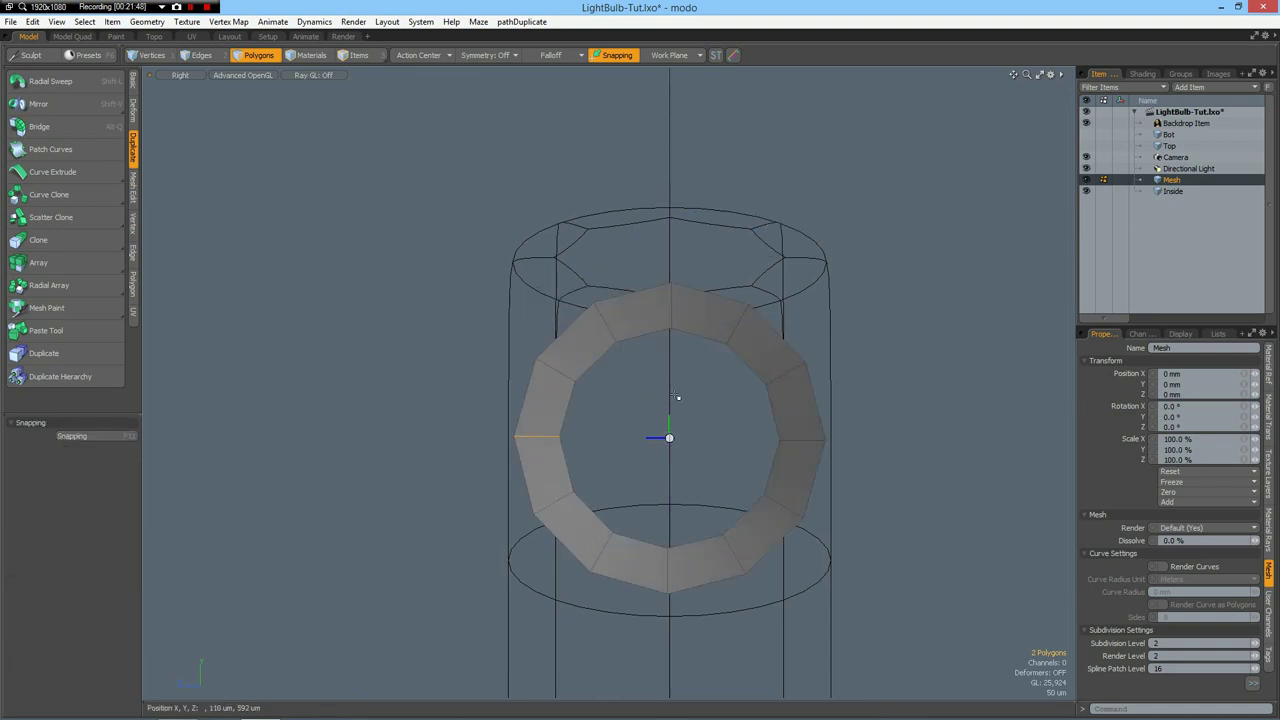
Flip the coil's polygons in the perspective view so their normals face outward
{"action": "key", "text": "ctrl+space"}
{"action": "left_click", "coordinate": [722, 355]}
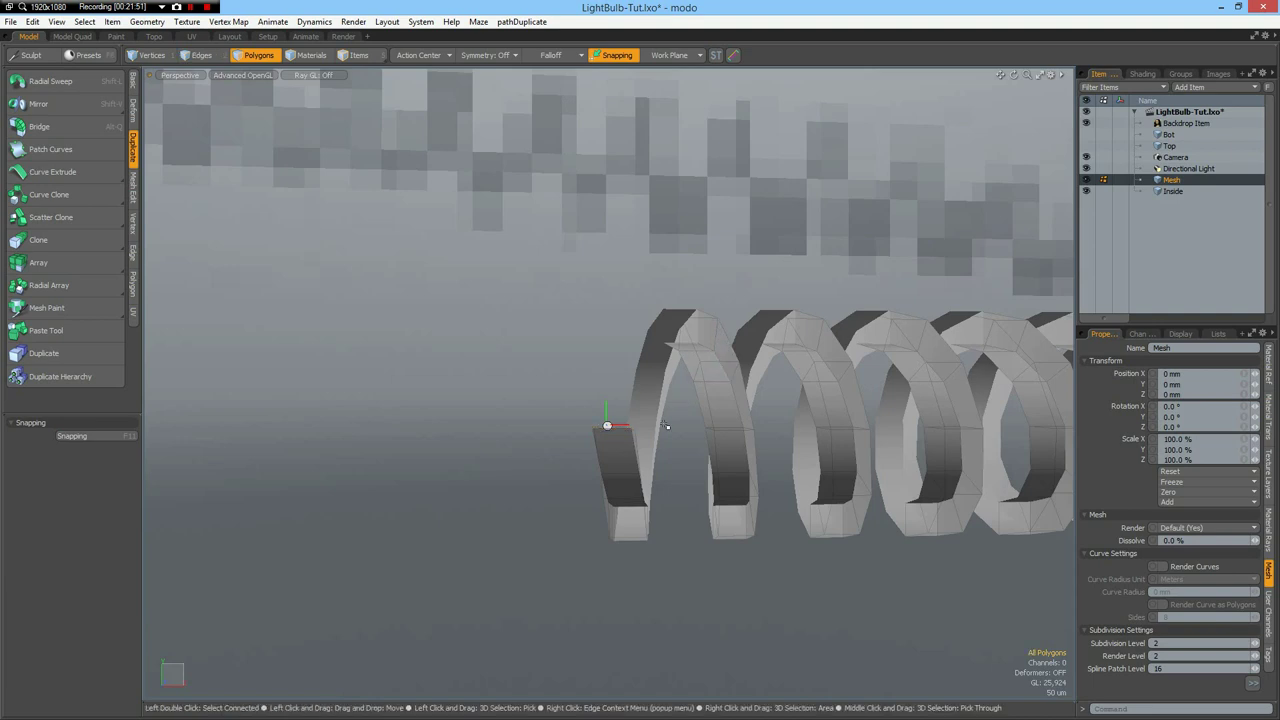
{"action": "key", "text": "f"}
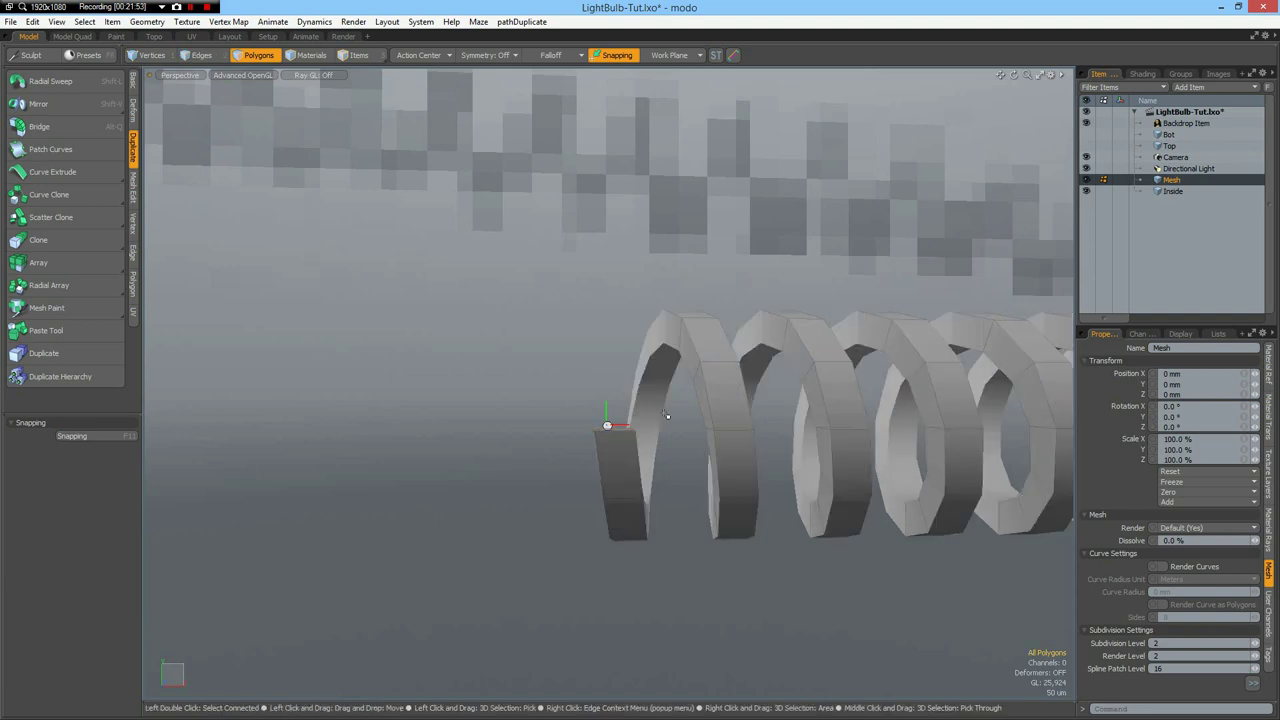
Center the filament coil so it spans evenly between the two thick support wires
{"action": "scroll", "coordinate": [665, 415], "scroll_direction": "down", "scroll_amount": 5}
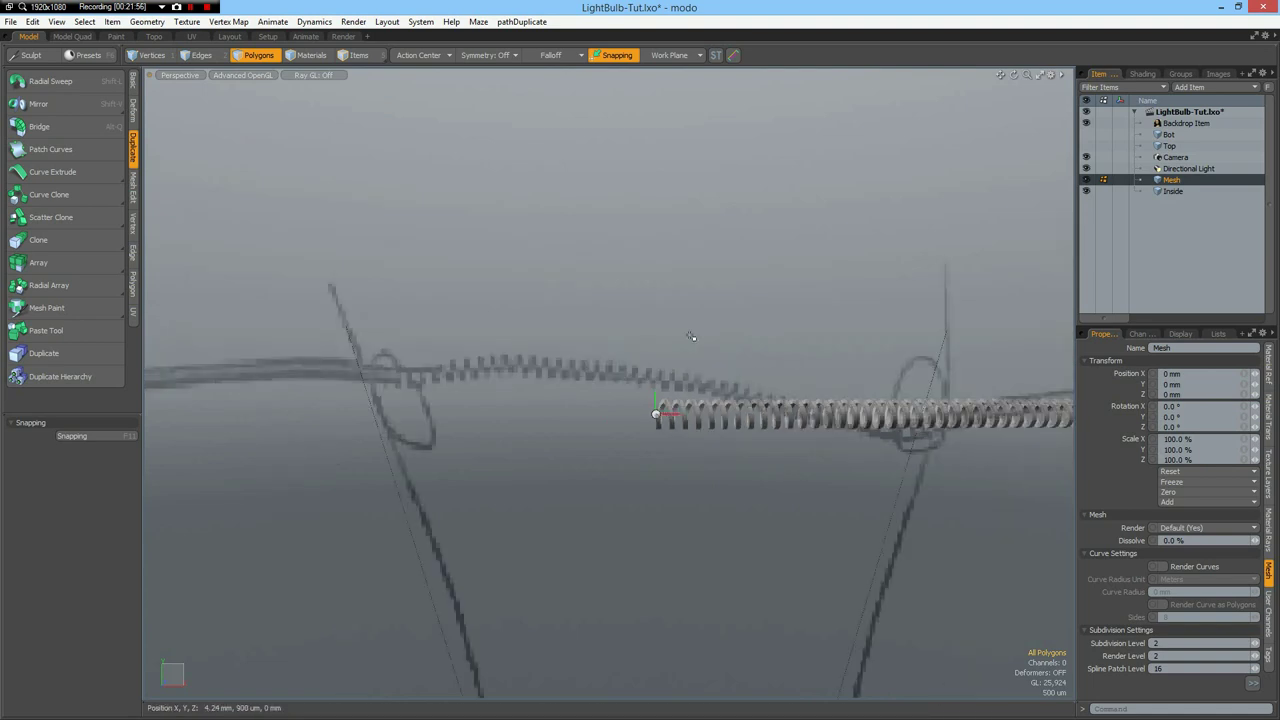
{"action": "left_click", "coordinate": [135, 80]}
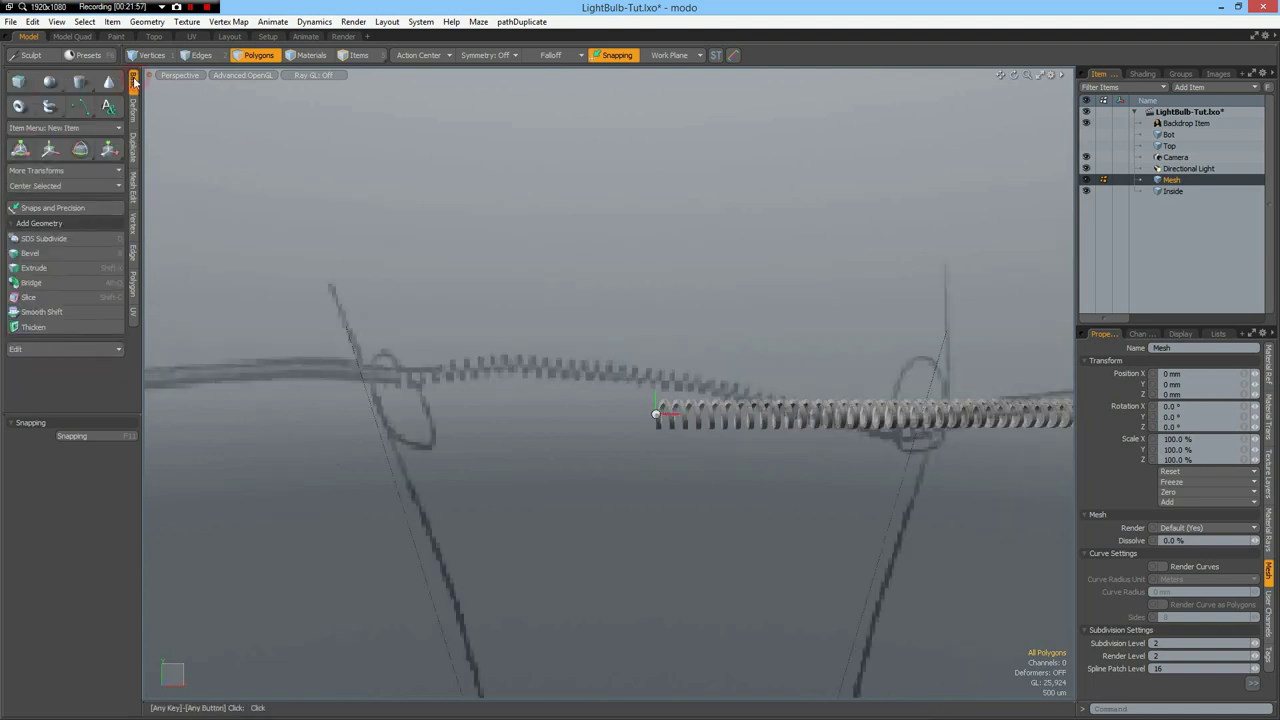
{"action": "left_click", "coordinate": [54, 186]}
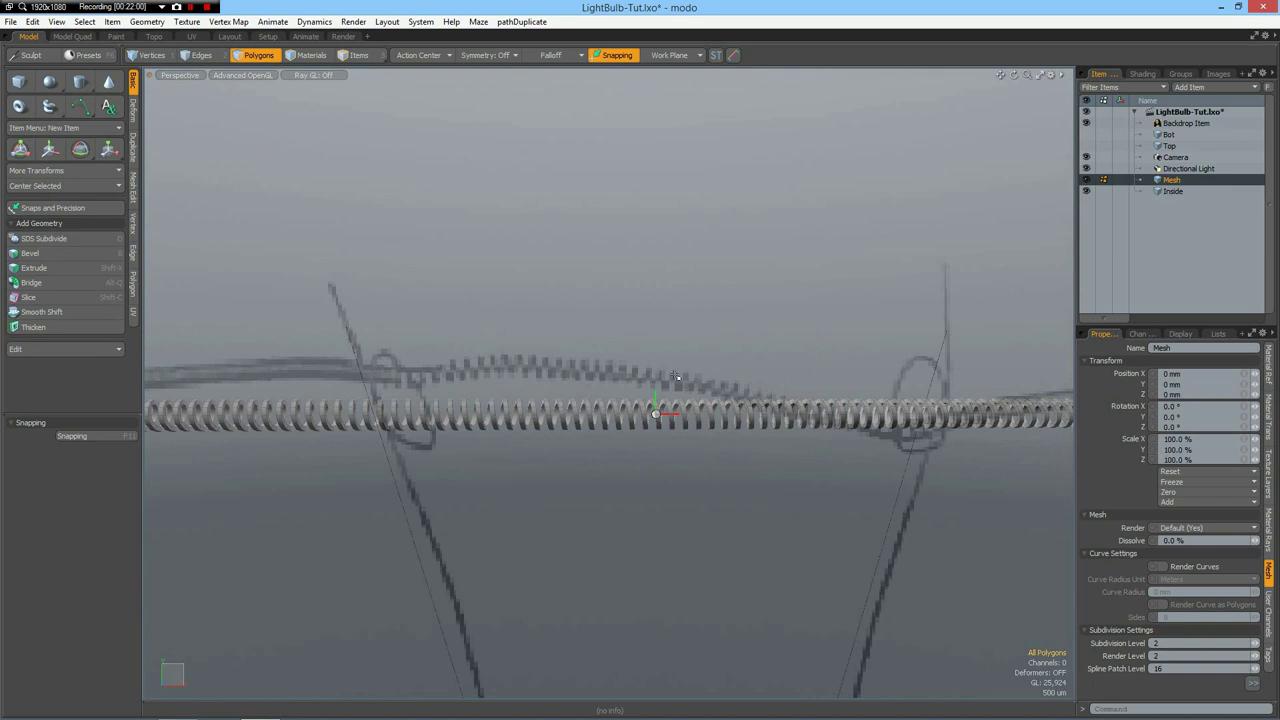
{"action": "scroll", "coordinate": [676, 377], "scroll_direction": "down", "scroll_amount": 5}
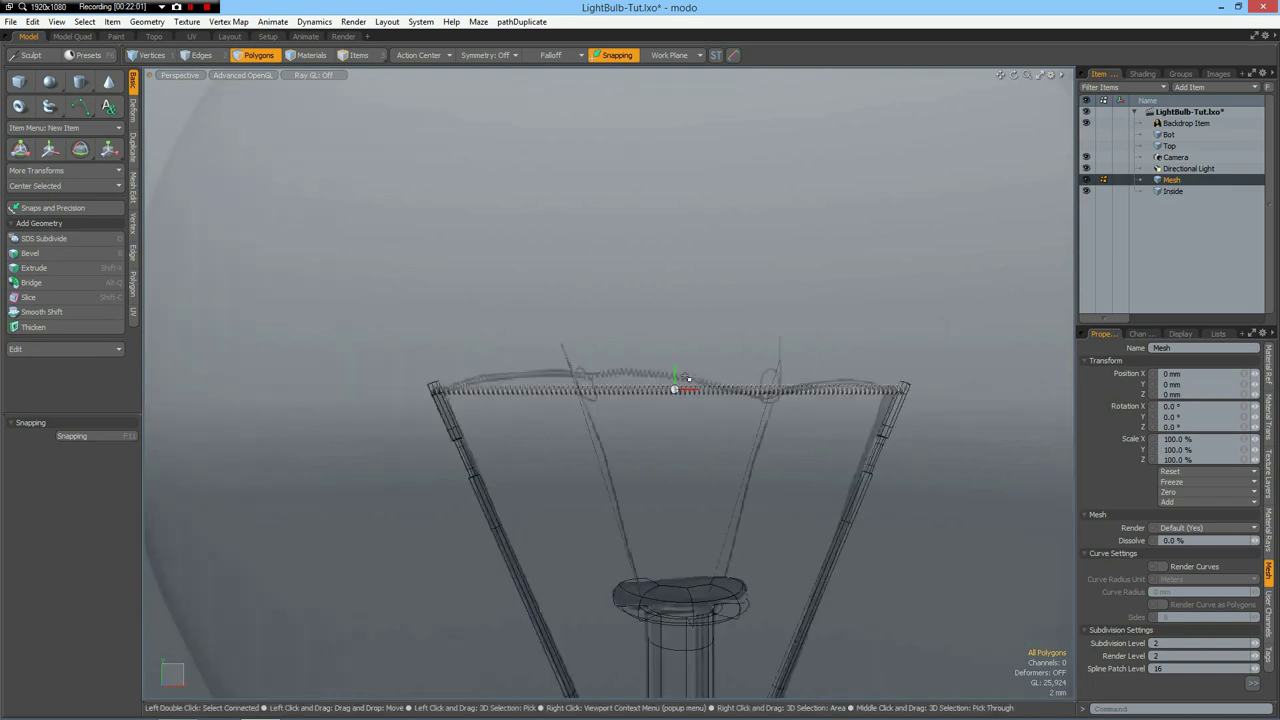
Raise part of the coil about 1.25 mm using a radial falloff centred at about X -13.25 mm, sized about 6 by 3.35 mm
{"action": "key", "text": "KP_2"}
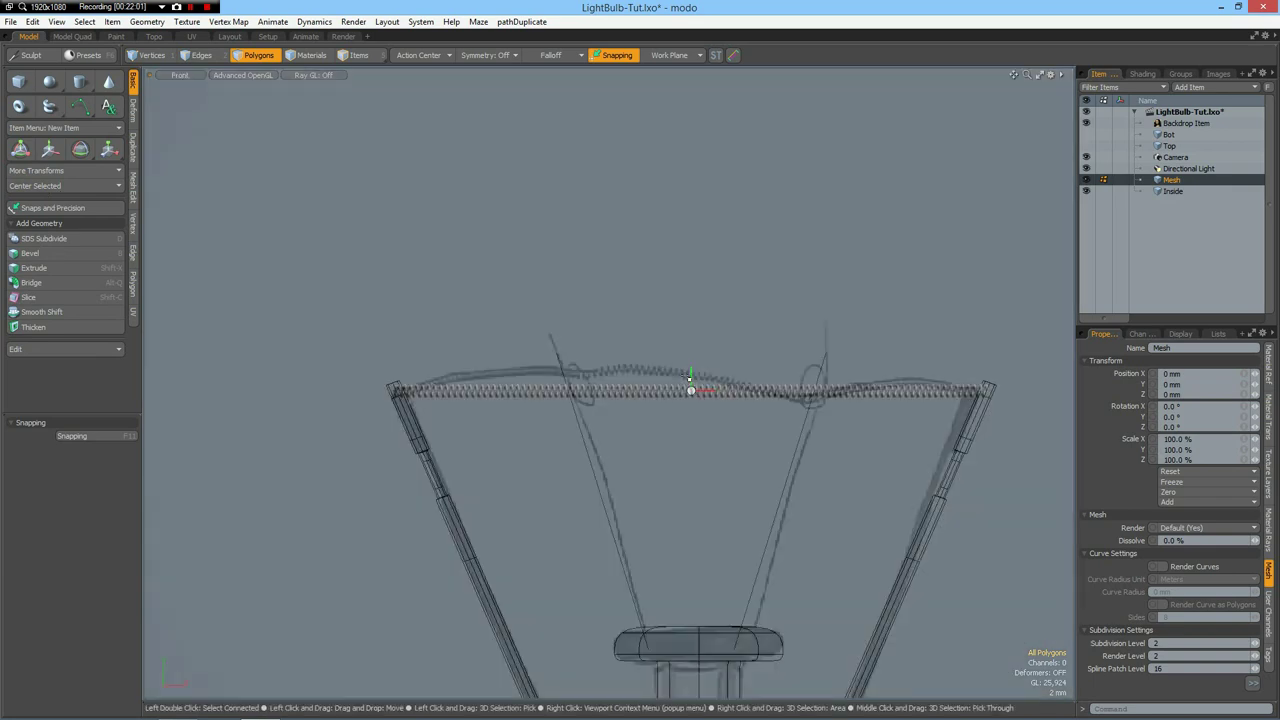
{"action": "left_click_drag", "start_coordinate": [797, 405], "coordinate": [765, 345], "text": "alt"}
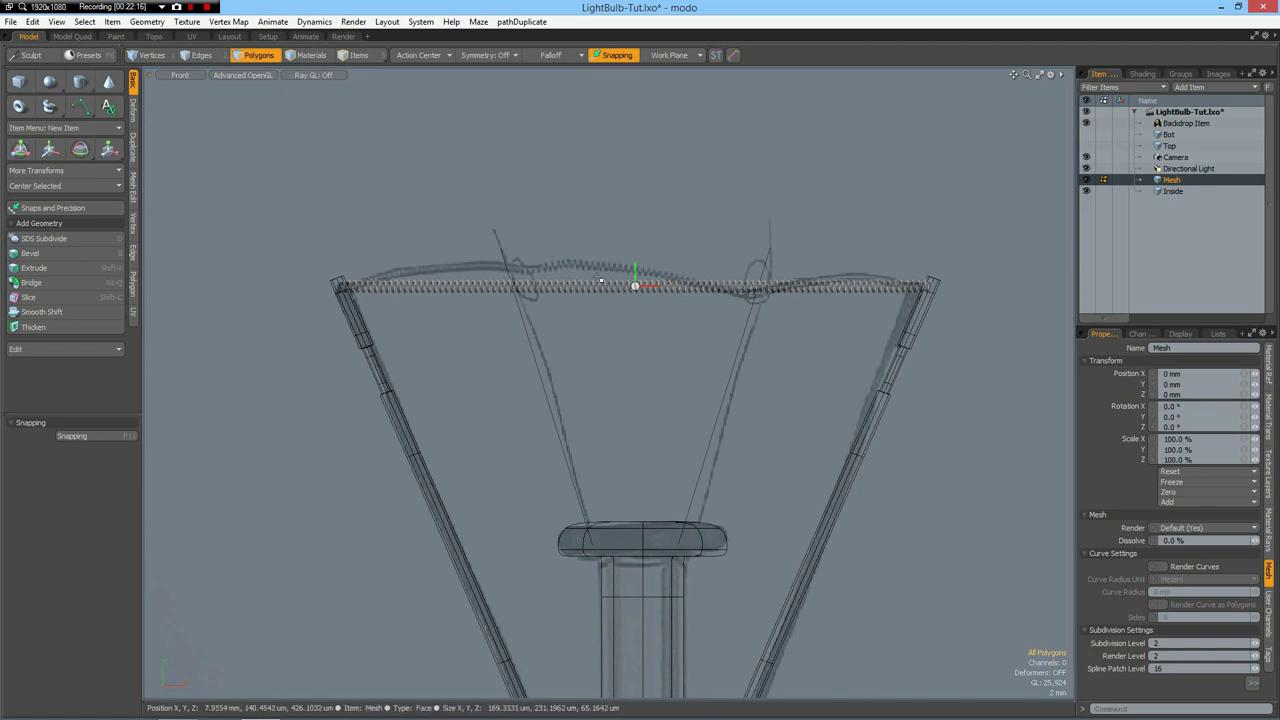
{"action": "left_click", "coordinate": [549, 57]}
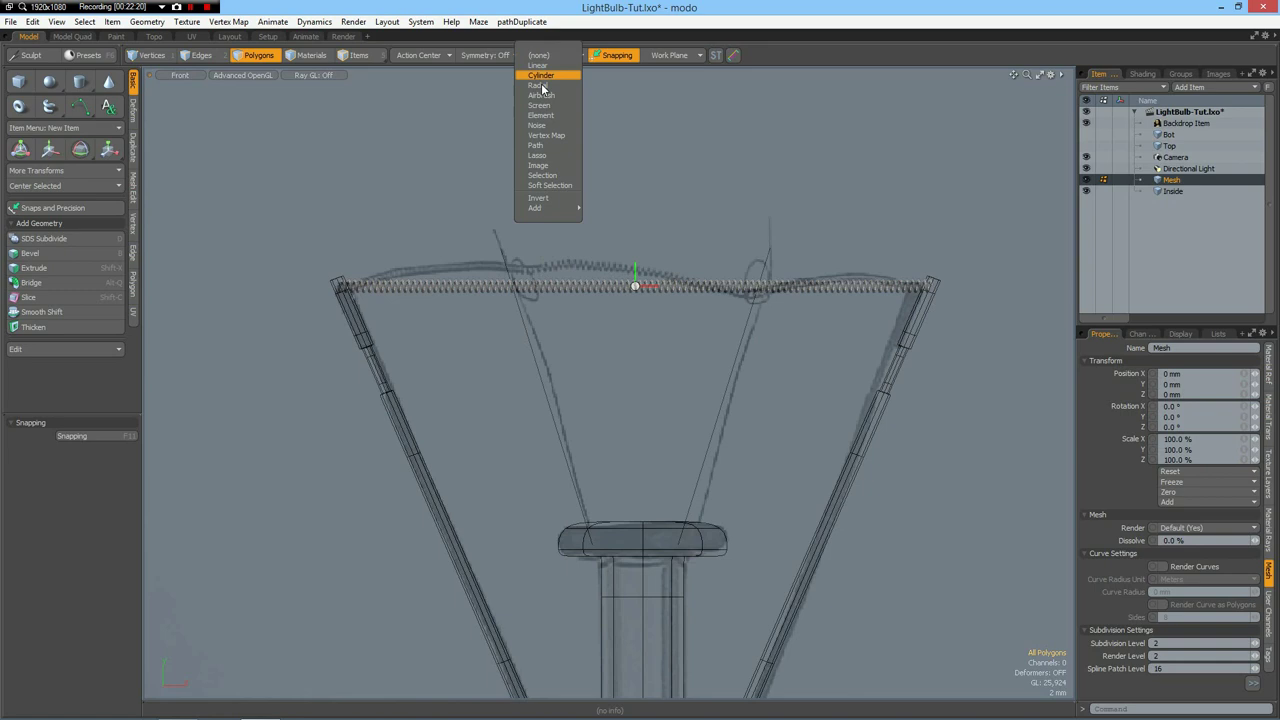
{"action": "left_click", "coordinate": [547, 87]}
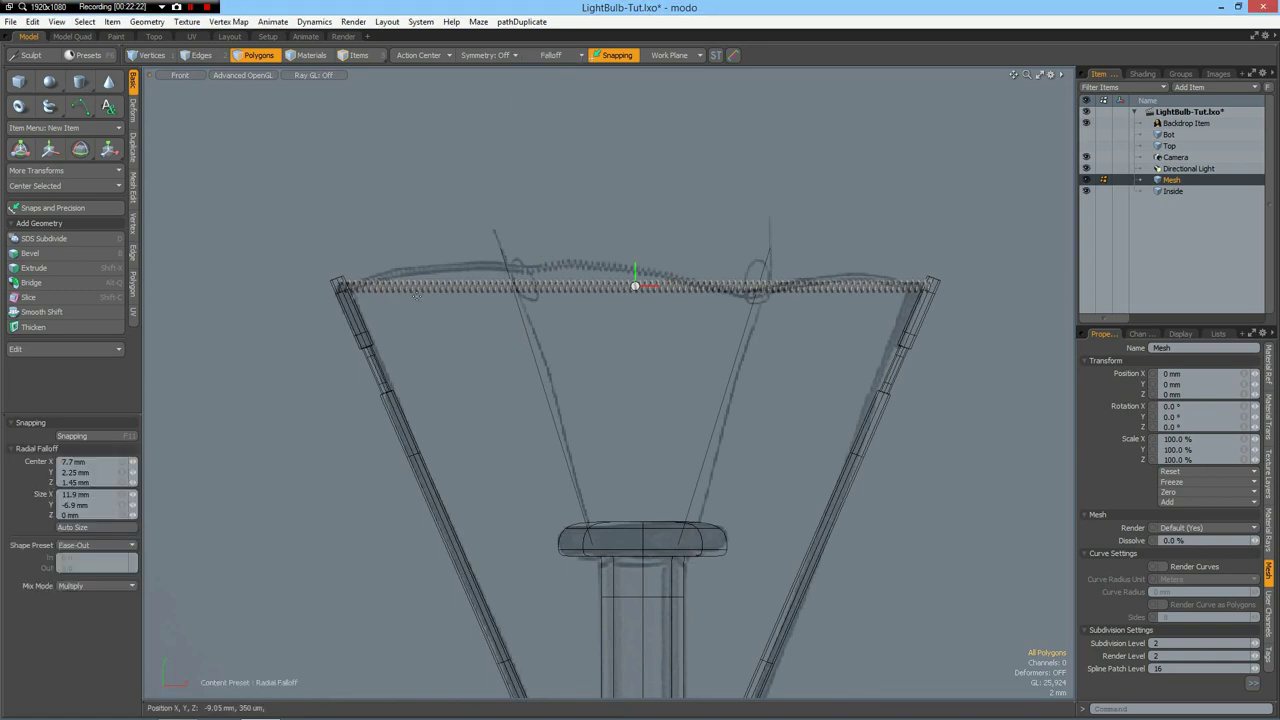
{"action": "left_click_drag", "start_coordinate": [438, 286], "coordinate": [525, 335]}
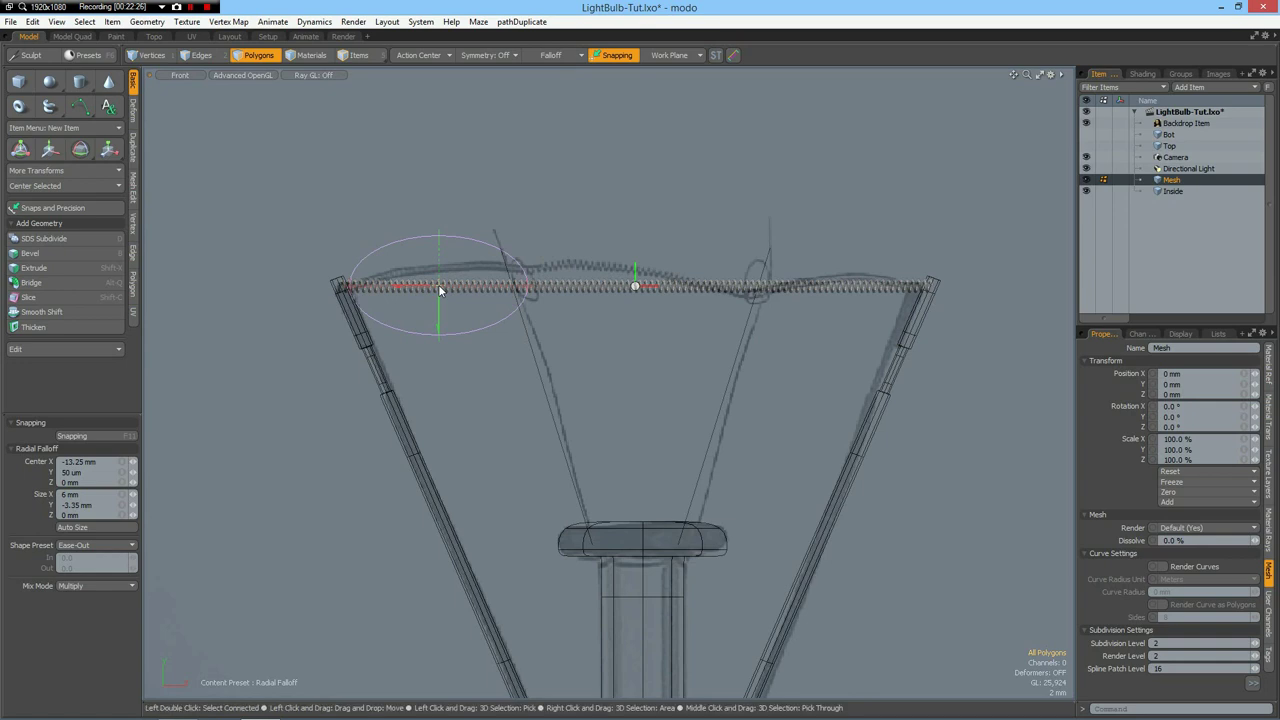
{"action": "key", "text": "w"}
{"action": "left_click_drag", "start_coordinate": [639, 224], "coordinate": [636, 191]}
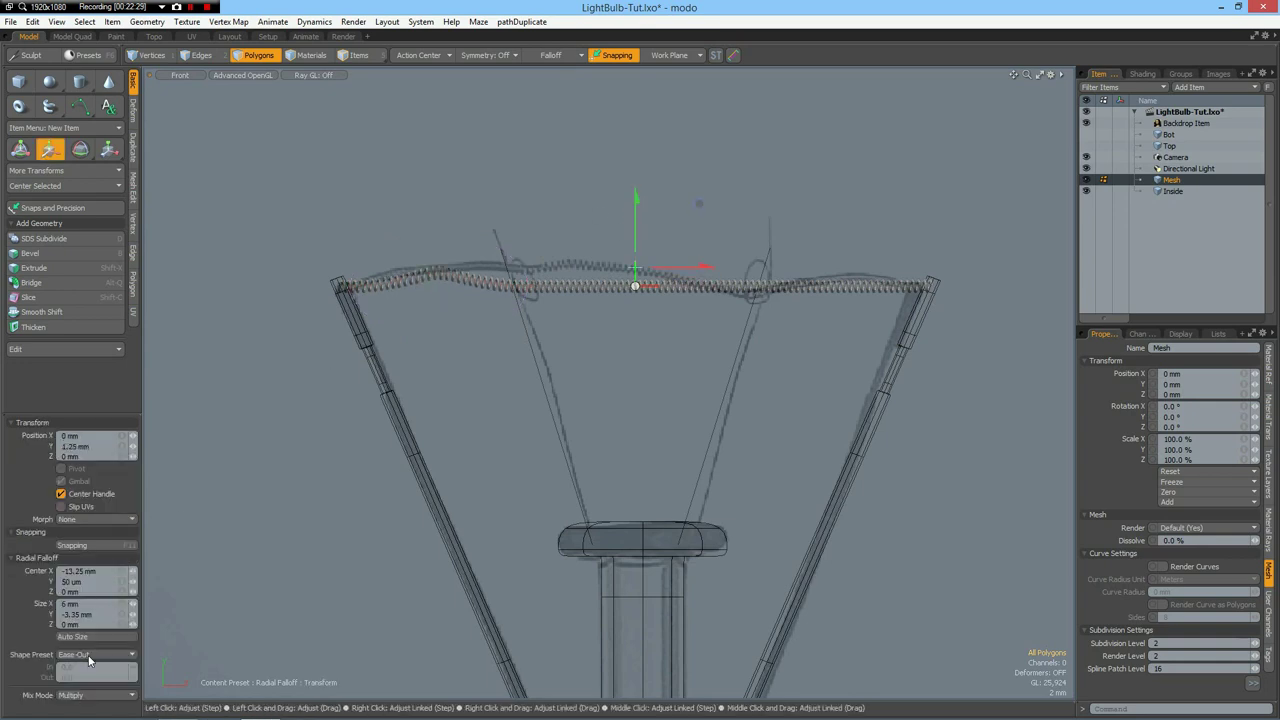
Set the radial falloff's shape preset to Ease-In and increase the coil section's vertical offset to about 1.6 mm
{"action": "left_click", "coordinate": [88, 654]}
{"action": "left_click", "coordinate": [87, 647]}
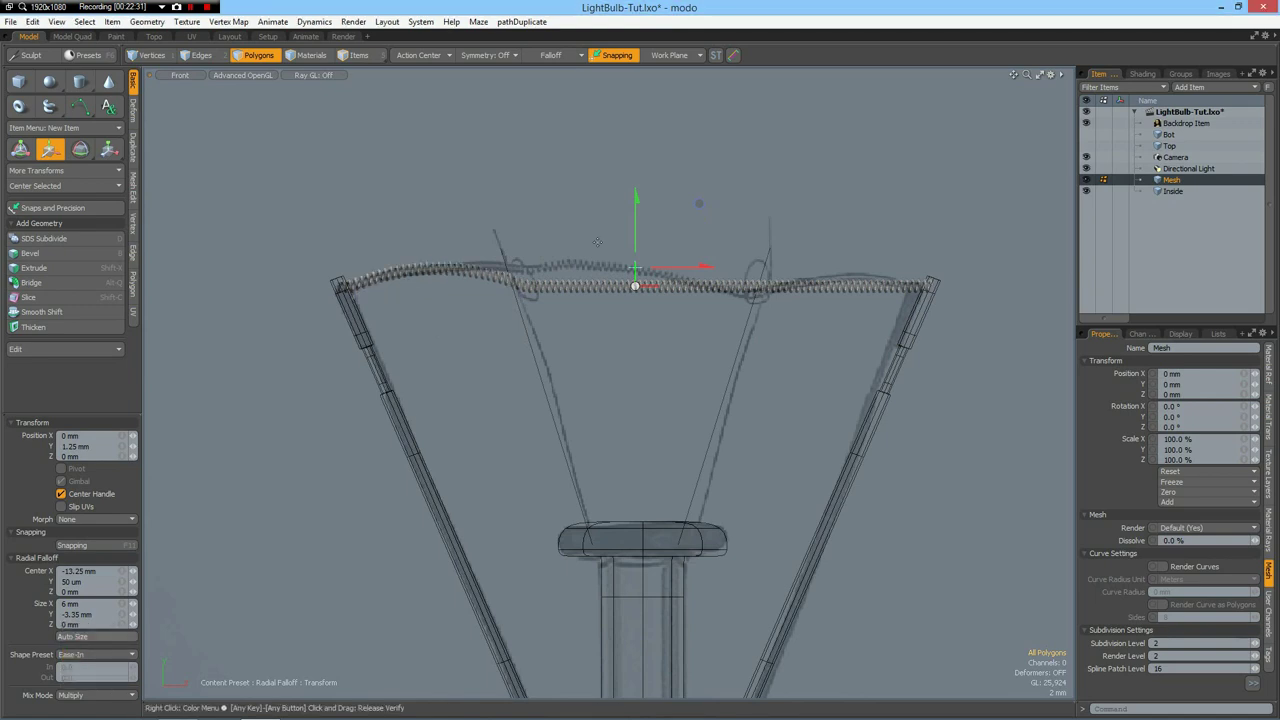
{"action": "left_click_drag", "start_coordinate": [636, 198], "coordinate": [636, 190]}
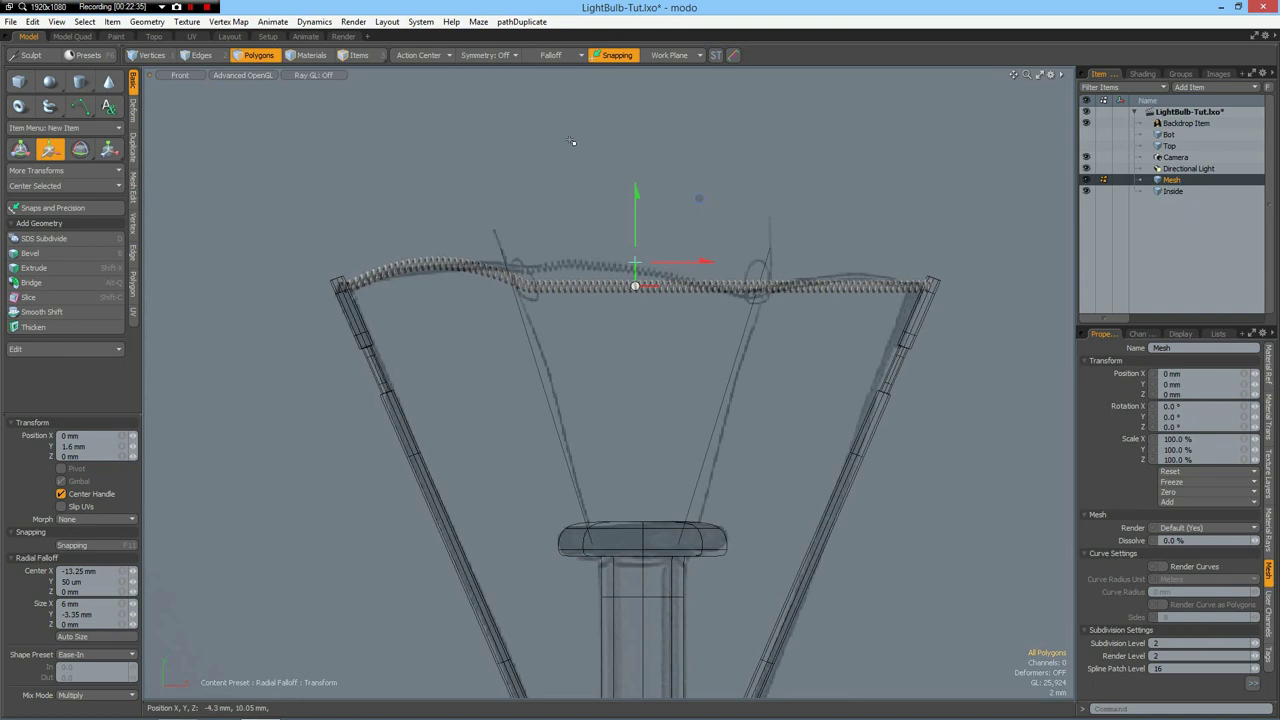
{"action": "key", "text": "space"}
Raise the coil's middle section about 1.85 mm using a radial falloff centred at the origin, sized about 8 by 4.8 mm
{"action": "left_click", "coordinate": [562, 55]}
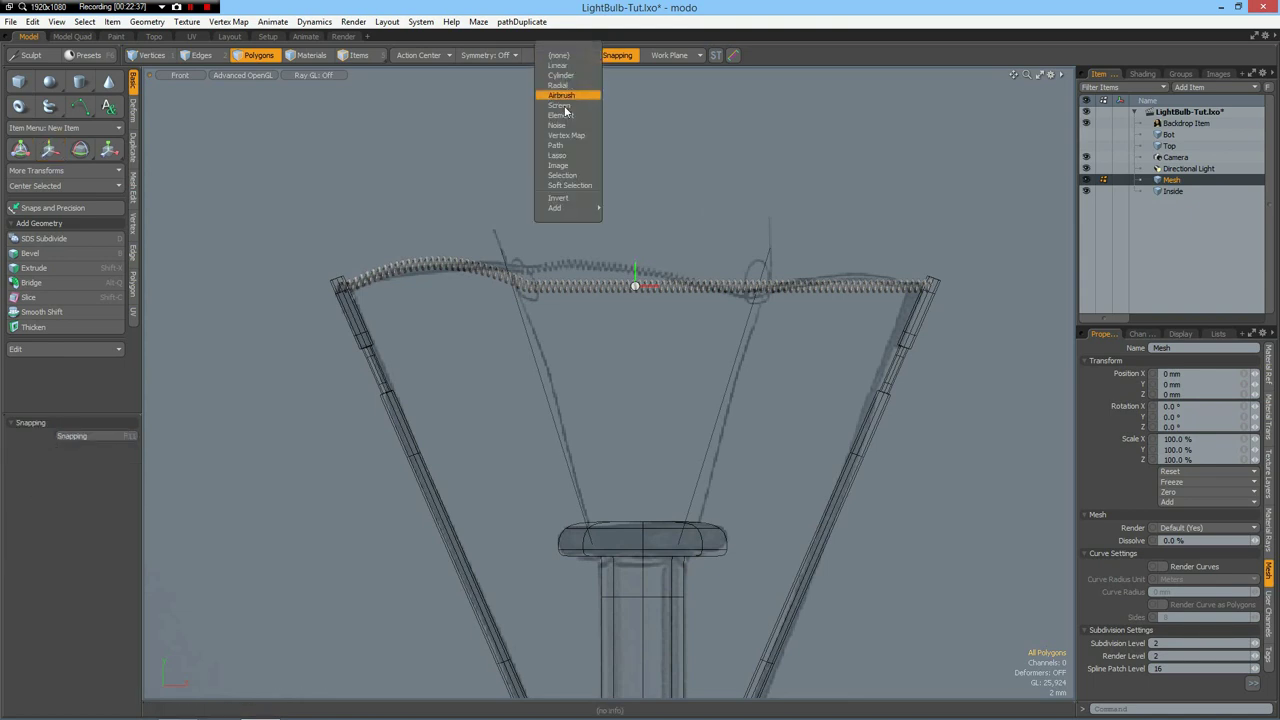
{"action": "left_click", "coordinate": [560, 85]}
{"action": "left_click_drag", "start_coordinate": [635, 286], "coordinate": [754, 357]}
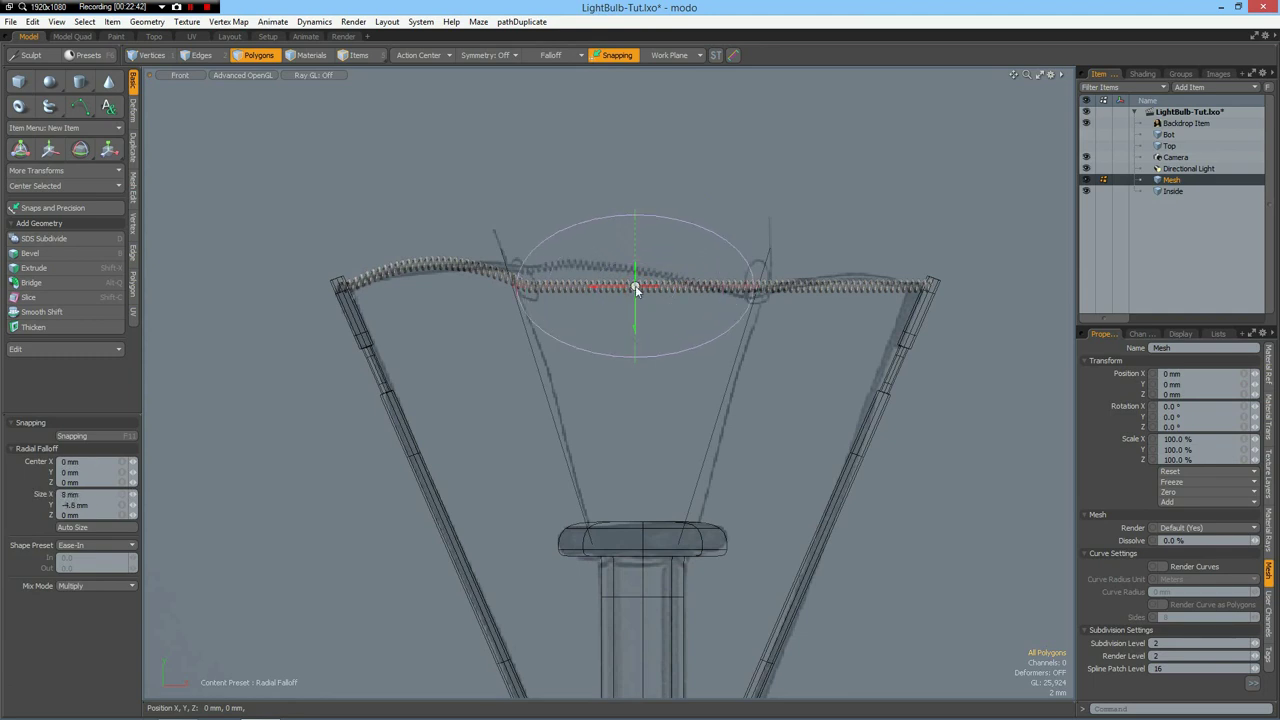
{"action": "key", "text": "w"}
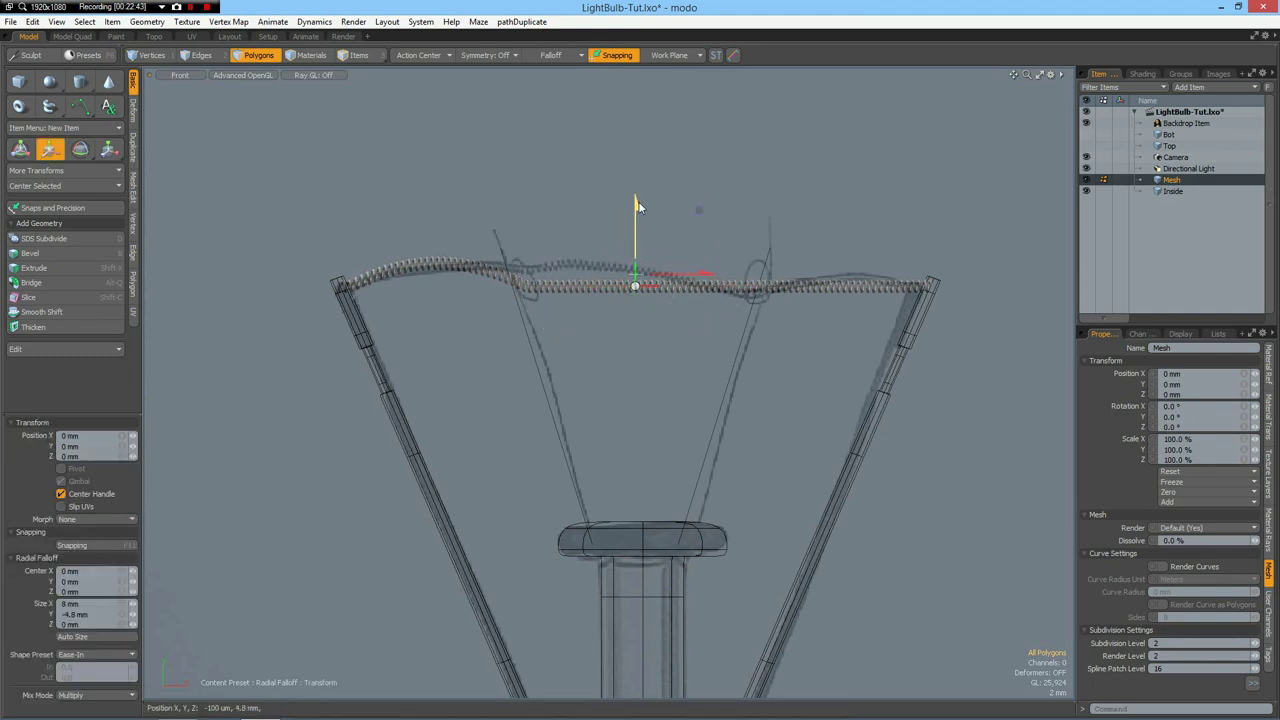
{"action": "left_click_drag", "start_coordinate": [634, 204], "coordinate": [634, 165]}
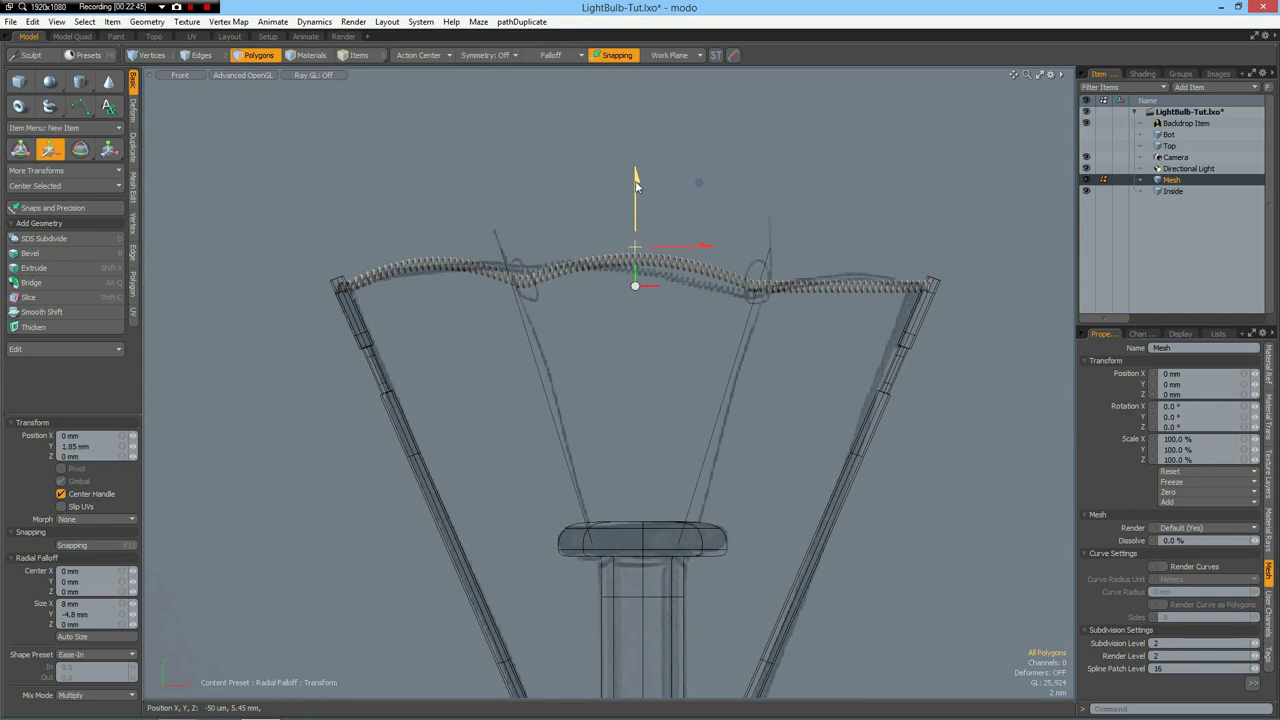
{"action": "key", "text": "space"}
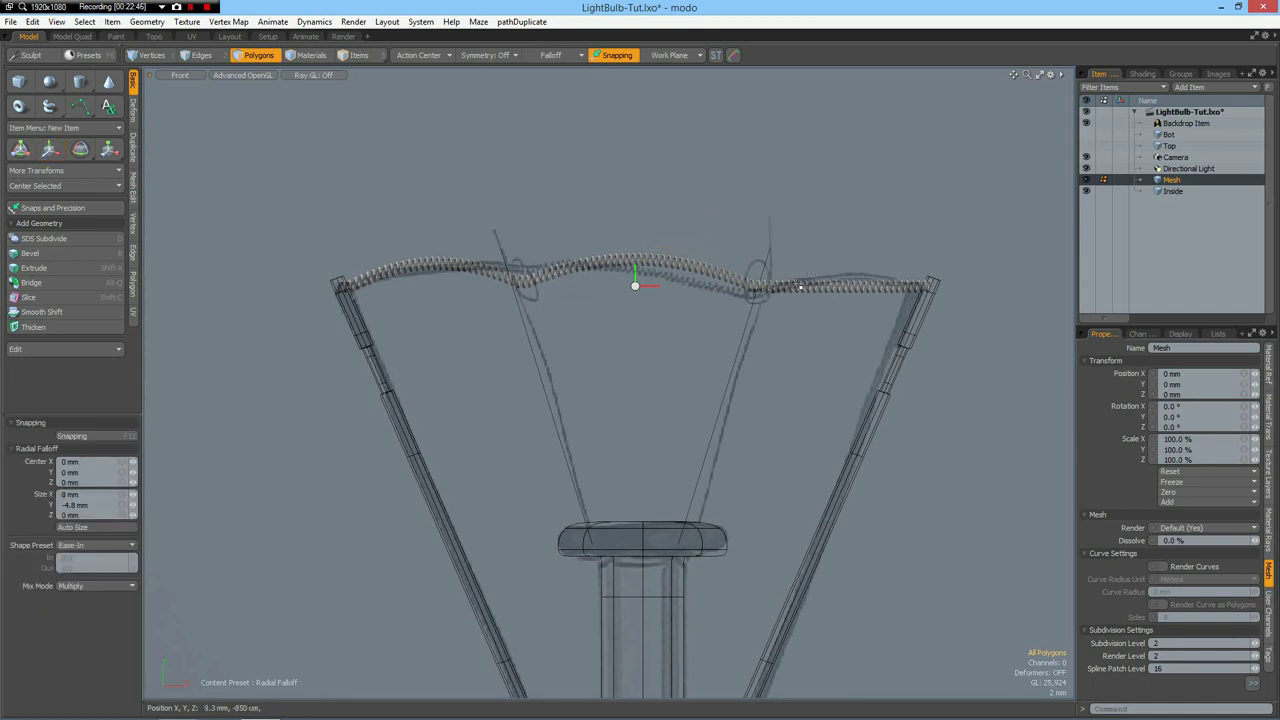
Raise the last straight coil section using a radial falloff centred at about X 14.05 mm, sized about 5.55 by 3.8 mm
{"action": "left_click", "coordinate": [553, 56]}
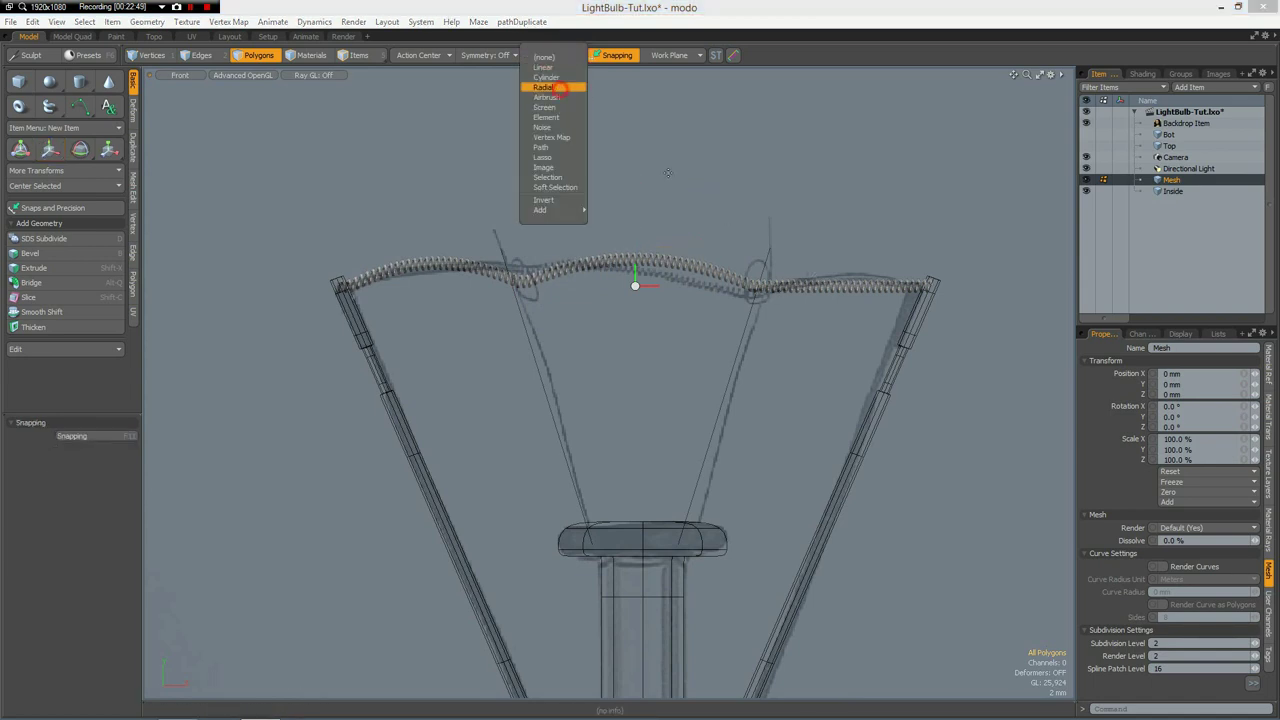
{"action": "left_click", "coordinate": [548, 87]}
{"action": "left_click_drag", "start_coordinate": [843, 286], "coordinate": [926, 342]}
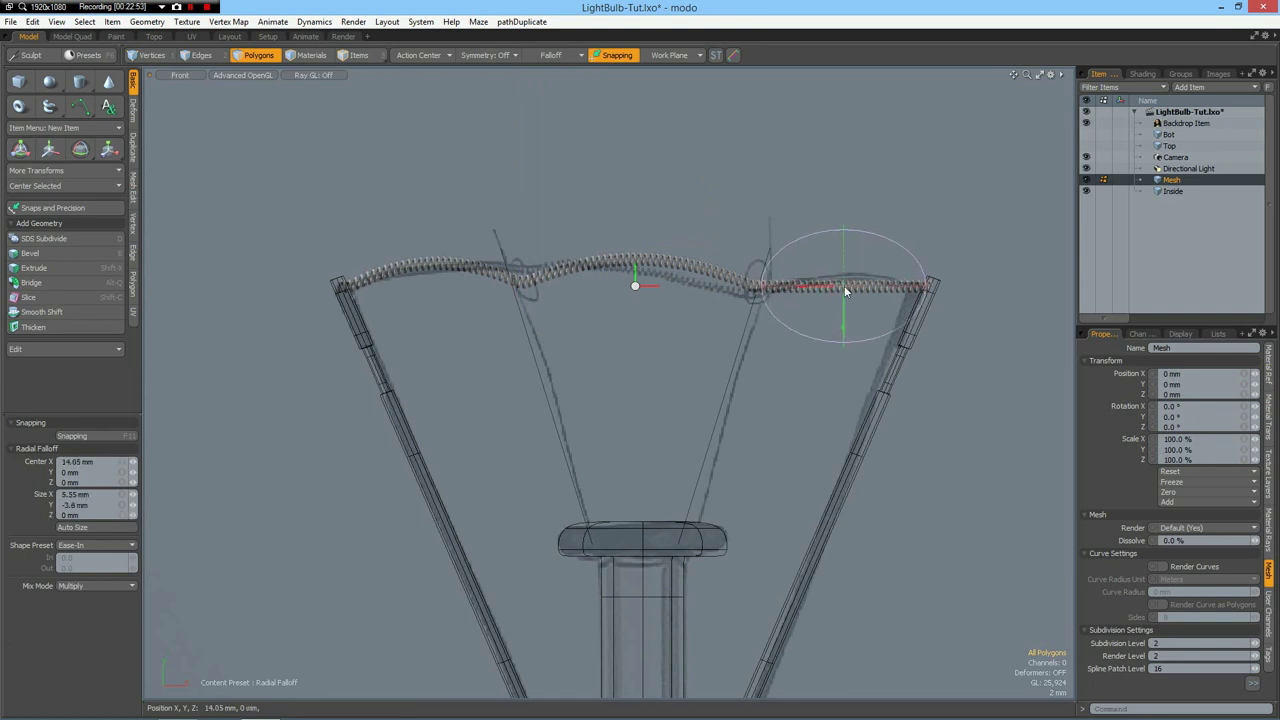
{"action": "key", "text": "w"}
{"action": "left_click_drag", "start_coordinate": [636, 212], "coordinate": [636, 200]}
{"action": "key", "text": "space"}
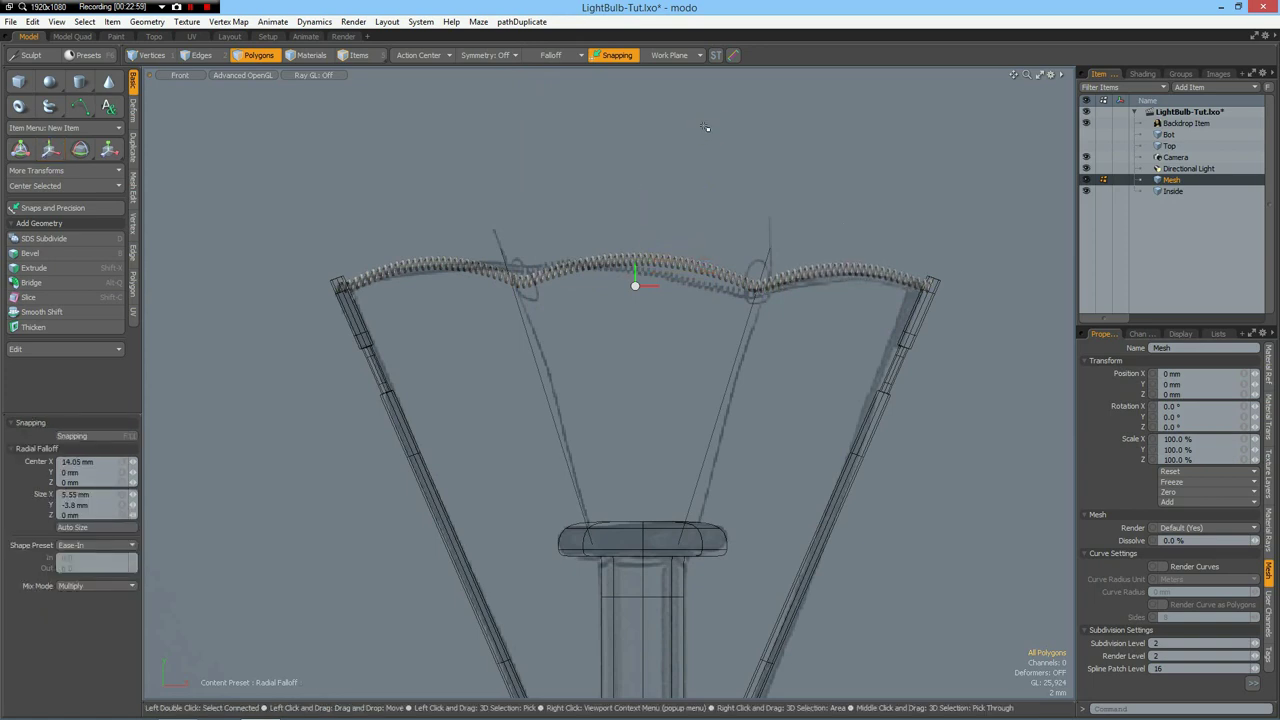
{"action": "left_click", "coordinate": [707, 268]}
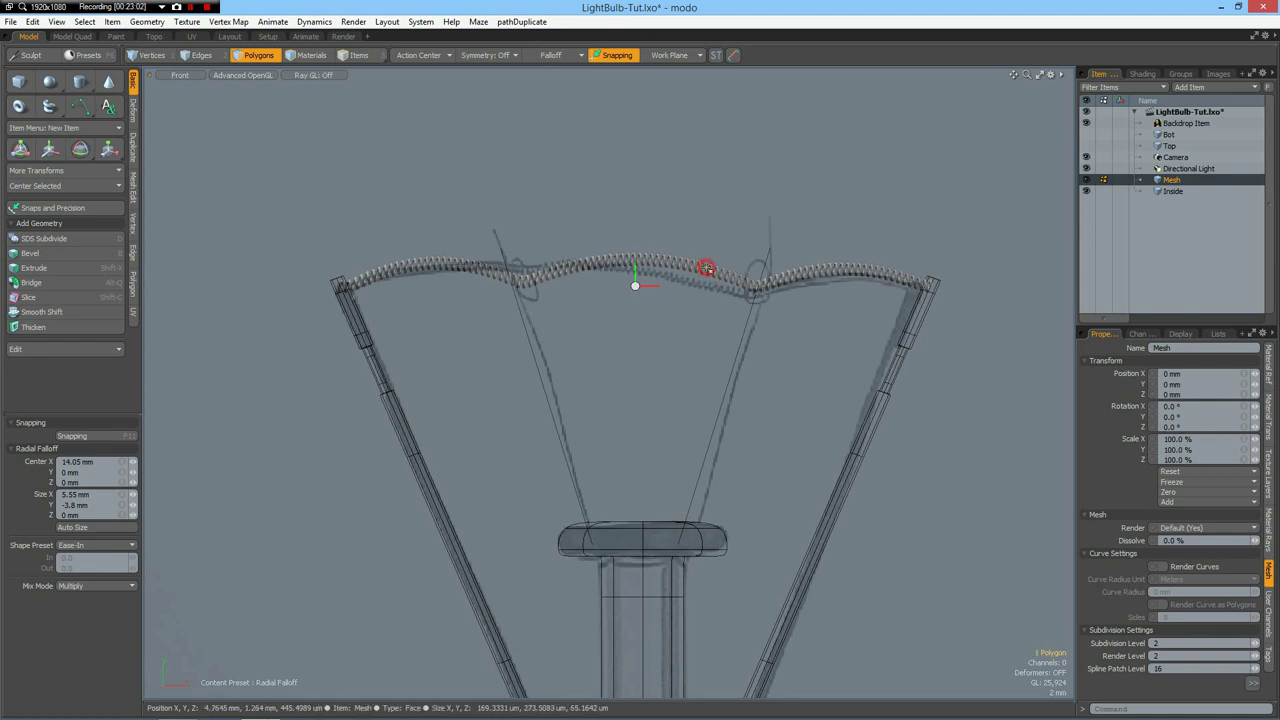
{"action": "double_click", "coordinate": [707, 268]}
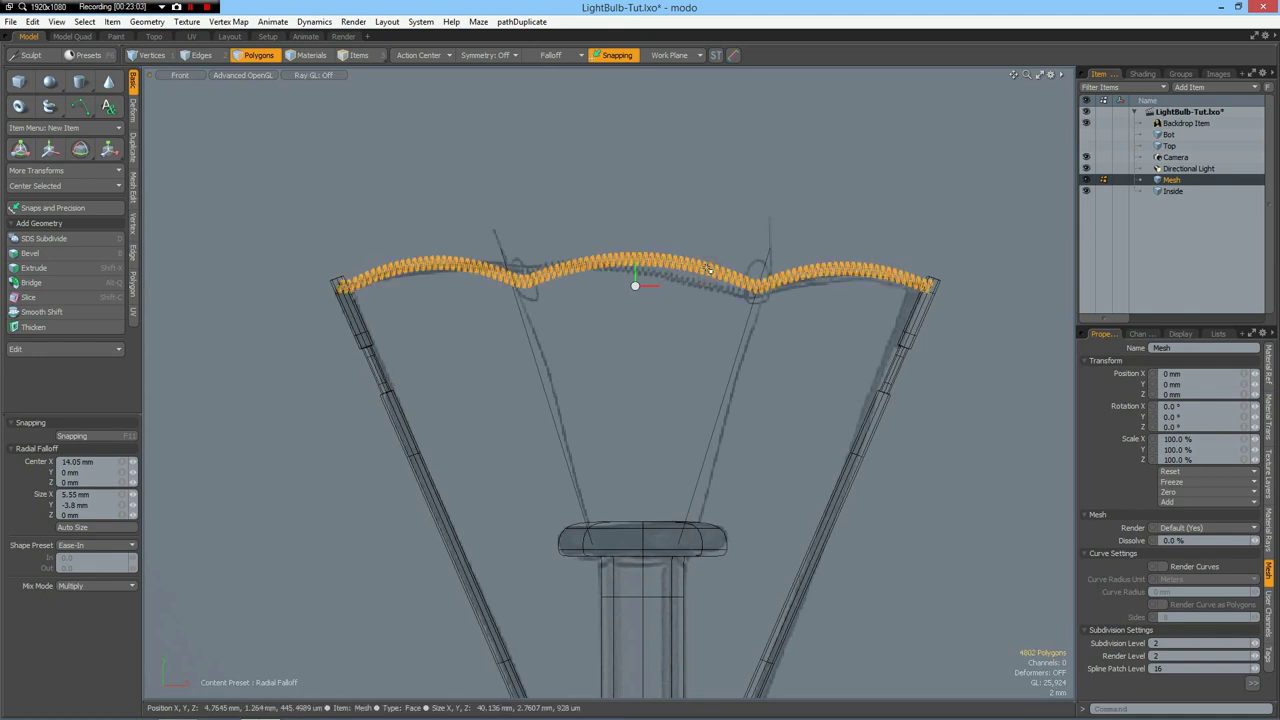
{"action": "key", "text": "m"}
{"action": "left_click", "coordinate": [973, 391]}
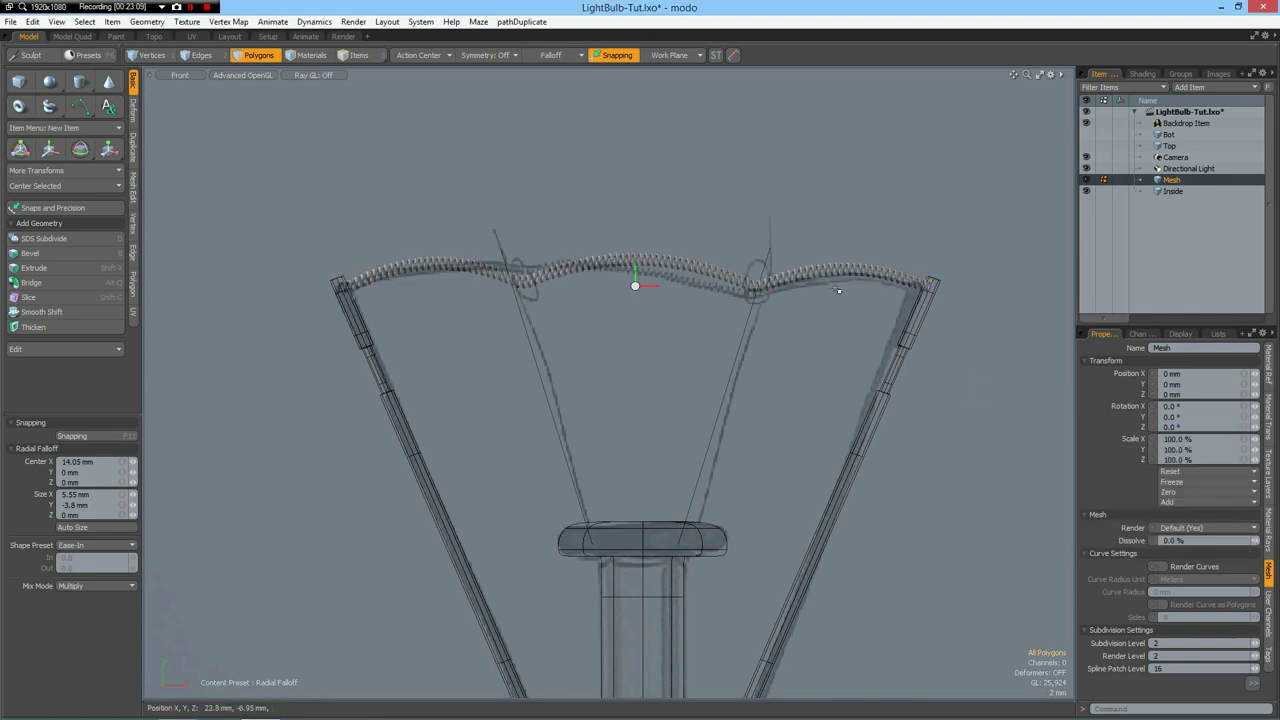
Deselect the filament coil and clear the radial falloff
{"action": "double_click", "coordinate": [634, 278]}
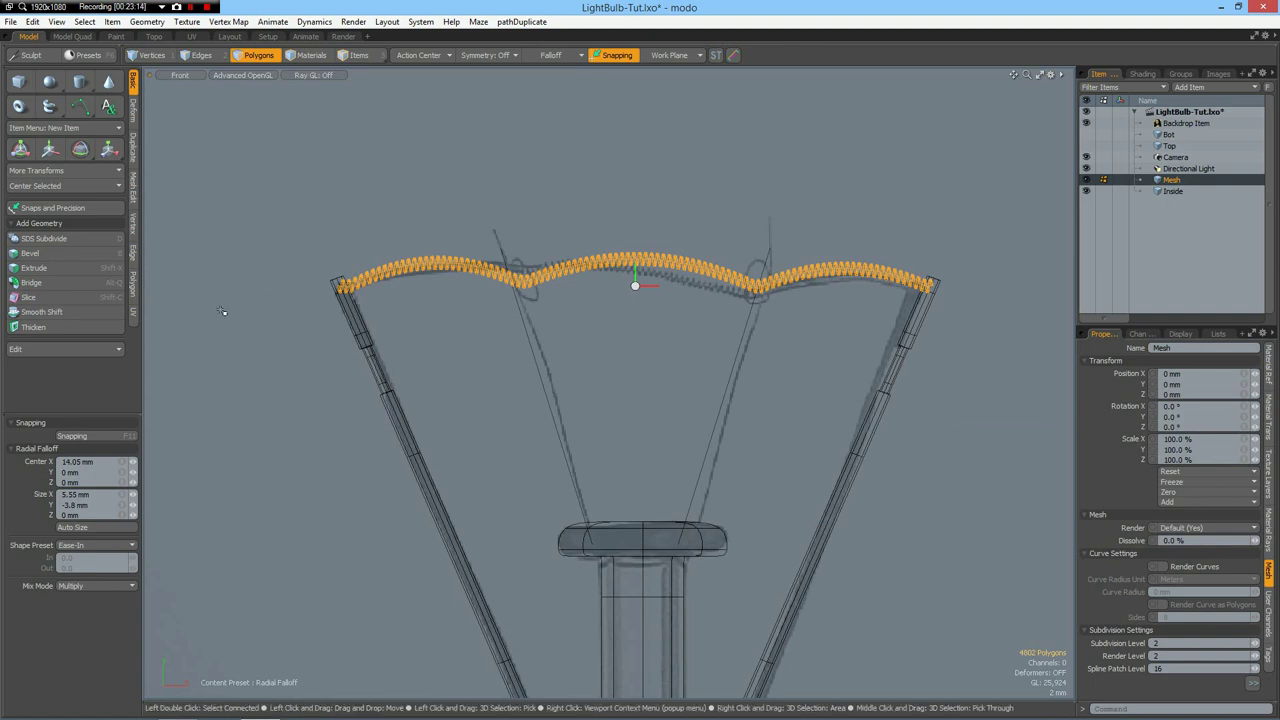
{"action": "key", "text": "Escape"}
{"action": "left_click", "coordinate": [439, 162]}
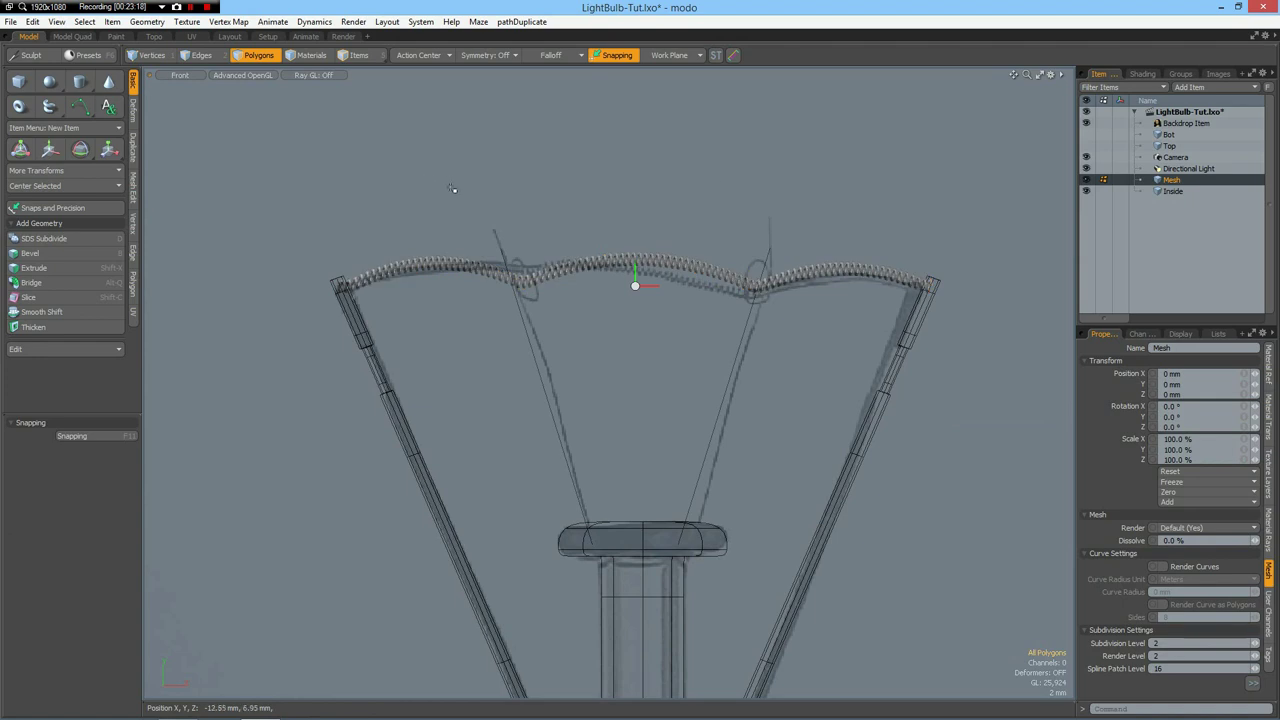
Move the Inside and Mesh items directly below Top and make Bot and Top visible with all four meshes selected
{"action": "left_click", "coordinate": [1160, 190], "text": "shift"}
{"action": "left_click_drag", "start_coordinate": [1162, 183], "coordinate": [1168, 156]}
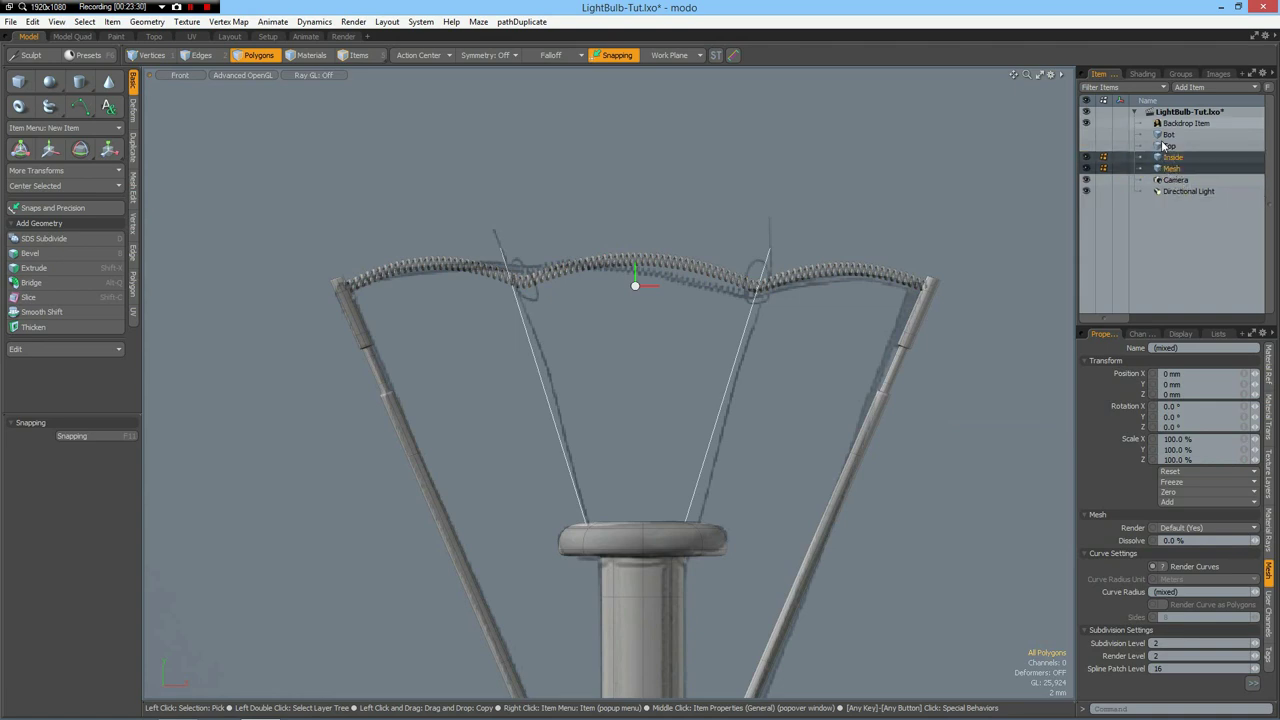
{"action": "left_click", "coordinate": [1162, 138], "text": "shift"}
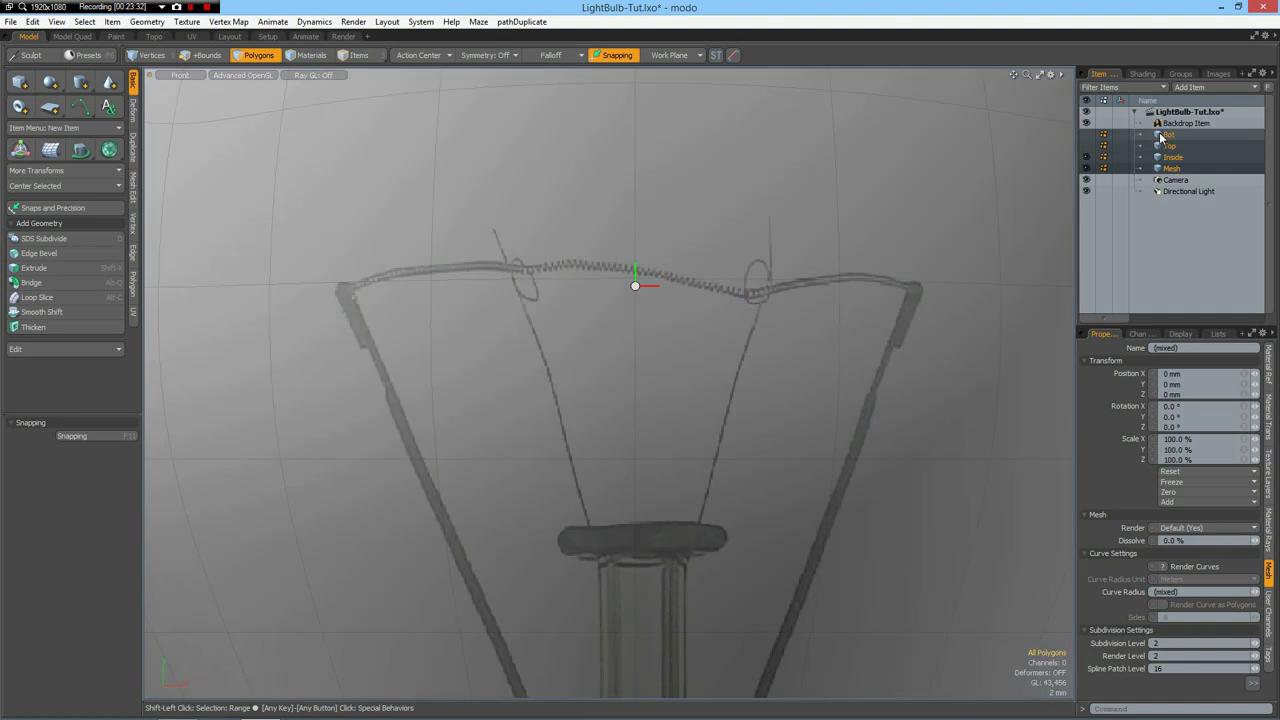
{"action": "left_click", "coordinate": [1087, 147]}
{"action": "left_click", "coordinate": [1088, 136]}
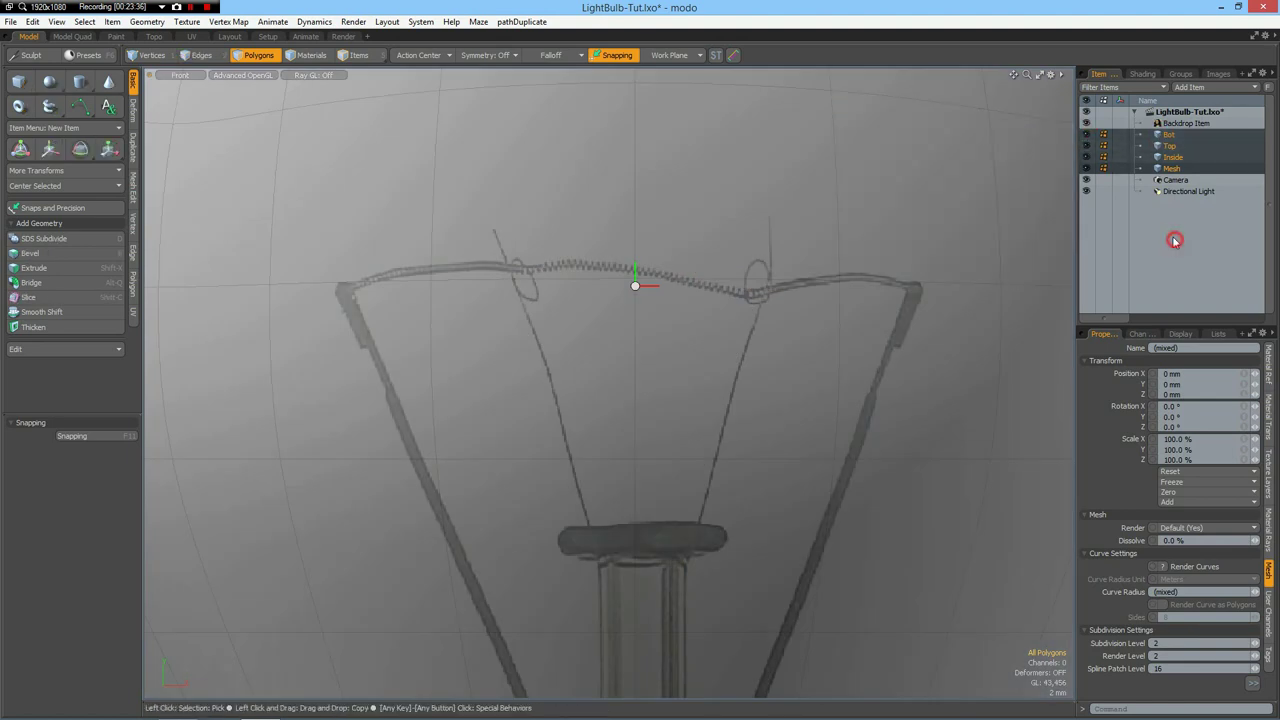
Frame the whole light bulb large in the render preview
{"action": "left_click", "coordinate": [343, 37]}
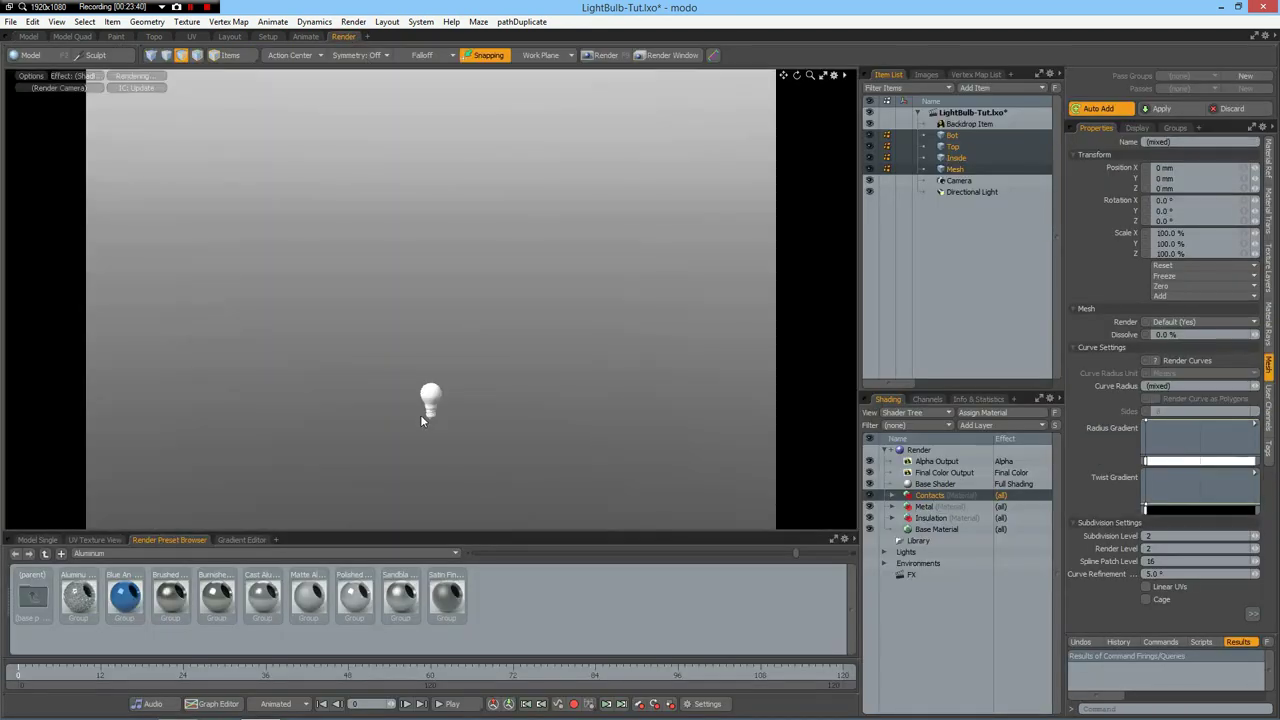
{"action": "scroll", "coordinate": [427, 410], "scroll_direction": "up", "scroll_amount": 5}
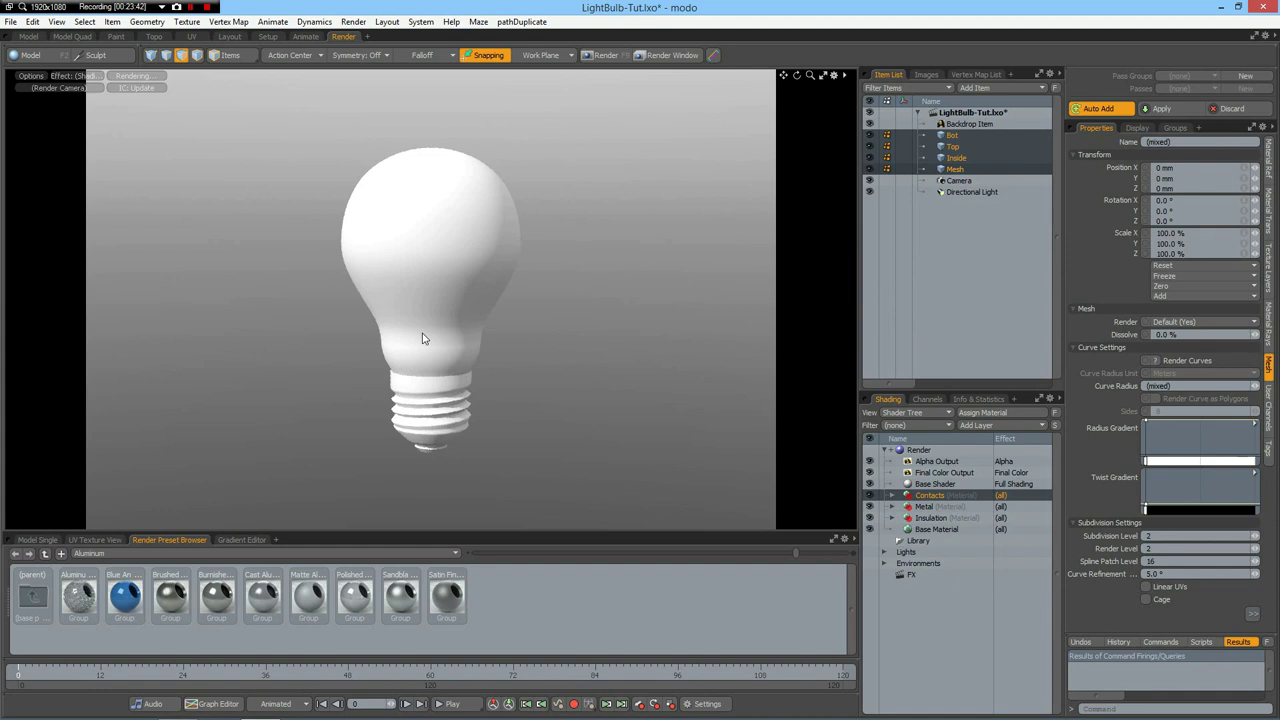
{"action": "left_click_drag", "start_coordinate": [423, 341], "coordinate": [428, 339], "text": "alt"}
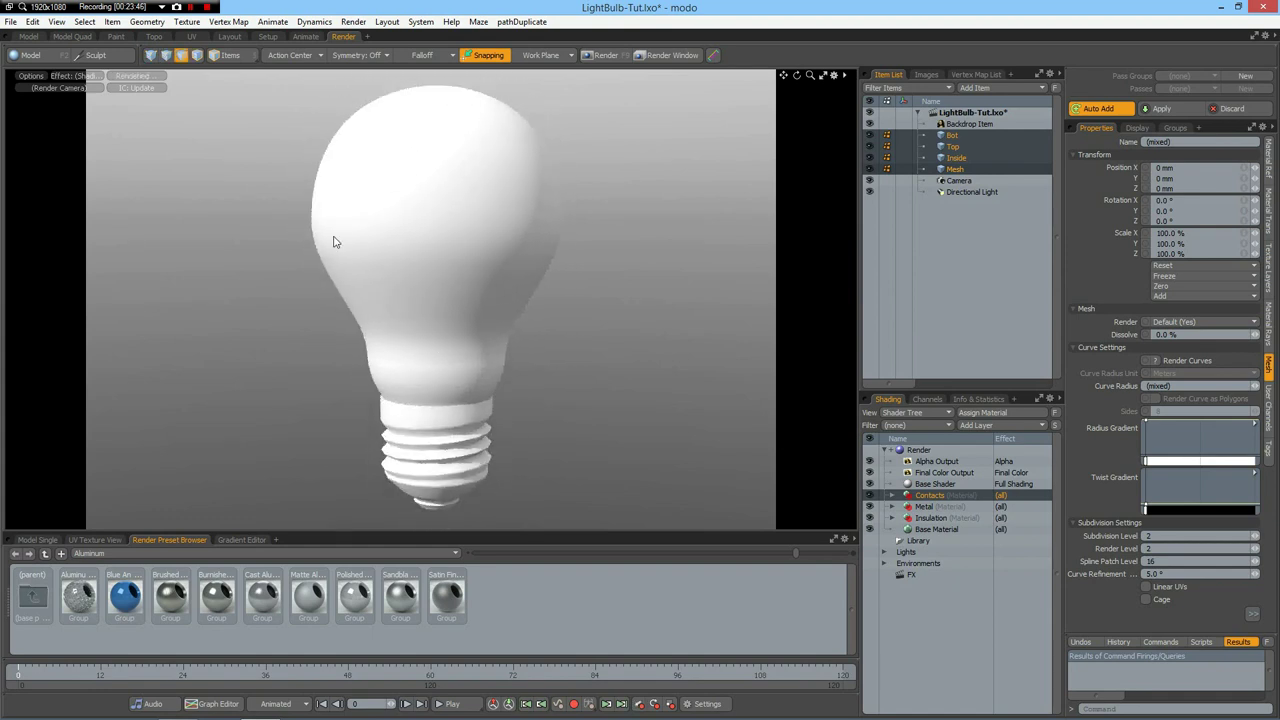
Select all Faces-type polygons across the four meshes and convert them to subdivision surfaces
{"action": "left_click", "coordinate": [30, 37]}
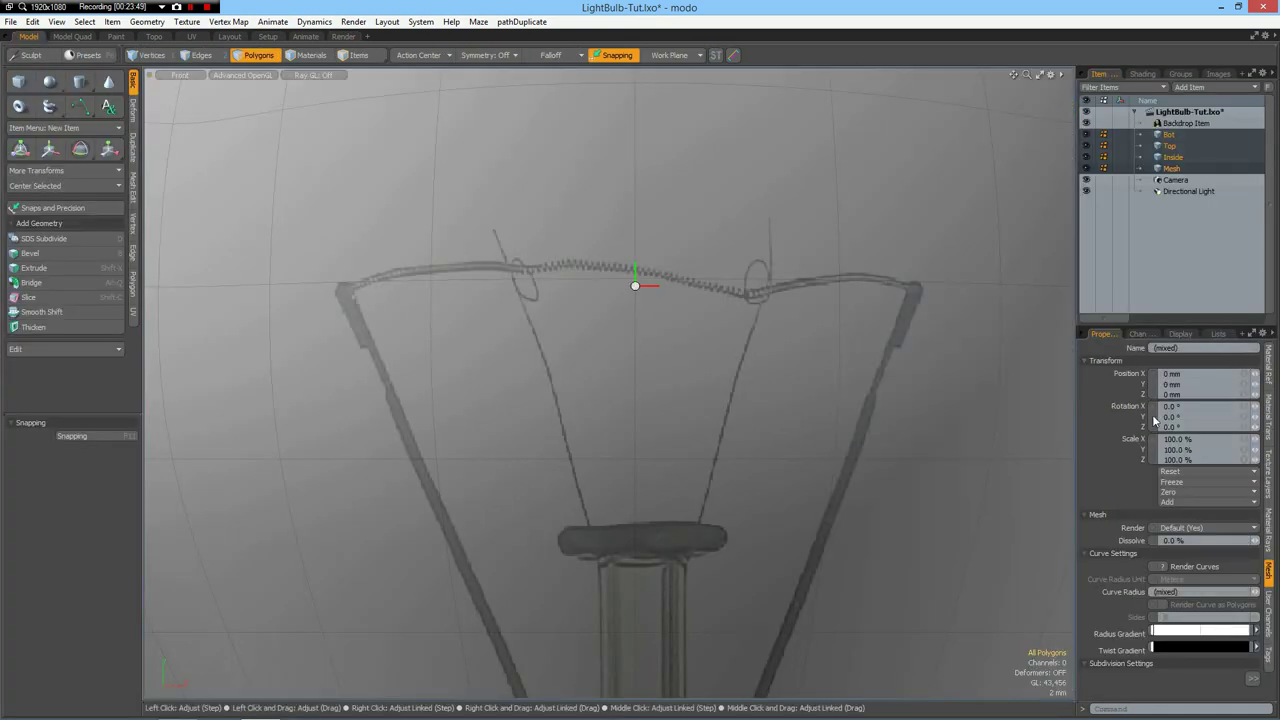
{"action": "left_click", "coordinate": [1219, 333]}
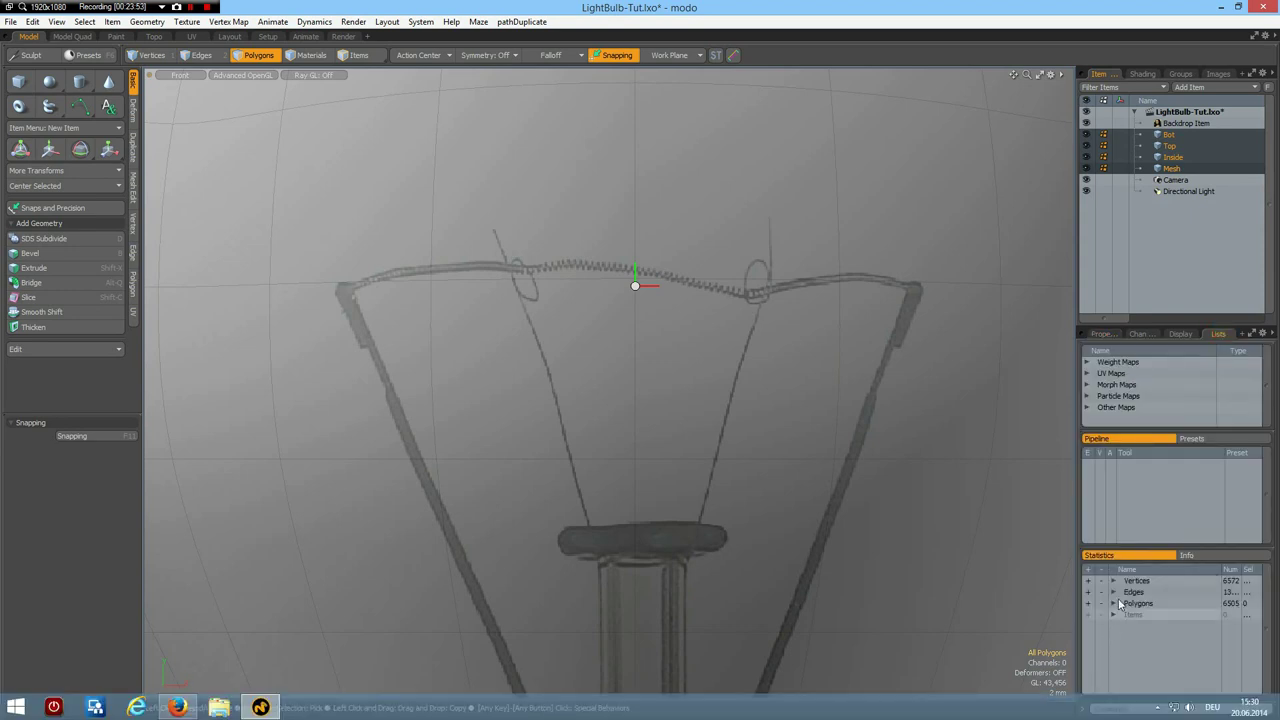
{"action": "left_click", "coordinate": [1113, 604]}
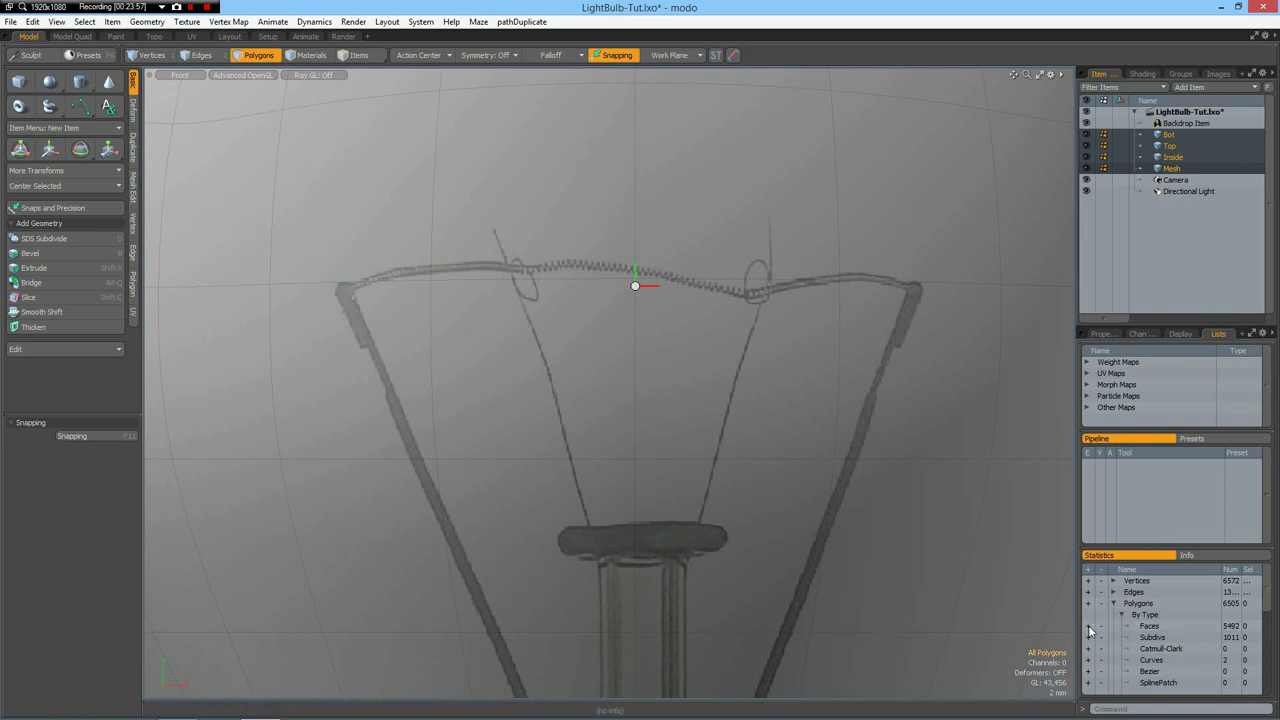
{"action": "left_click", "coordinate": [1089, 626]}
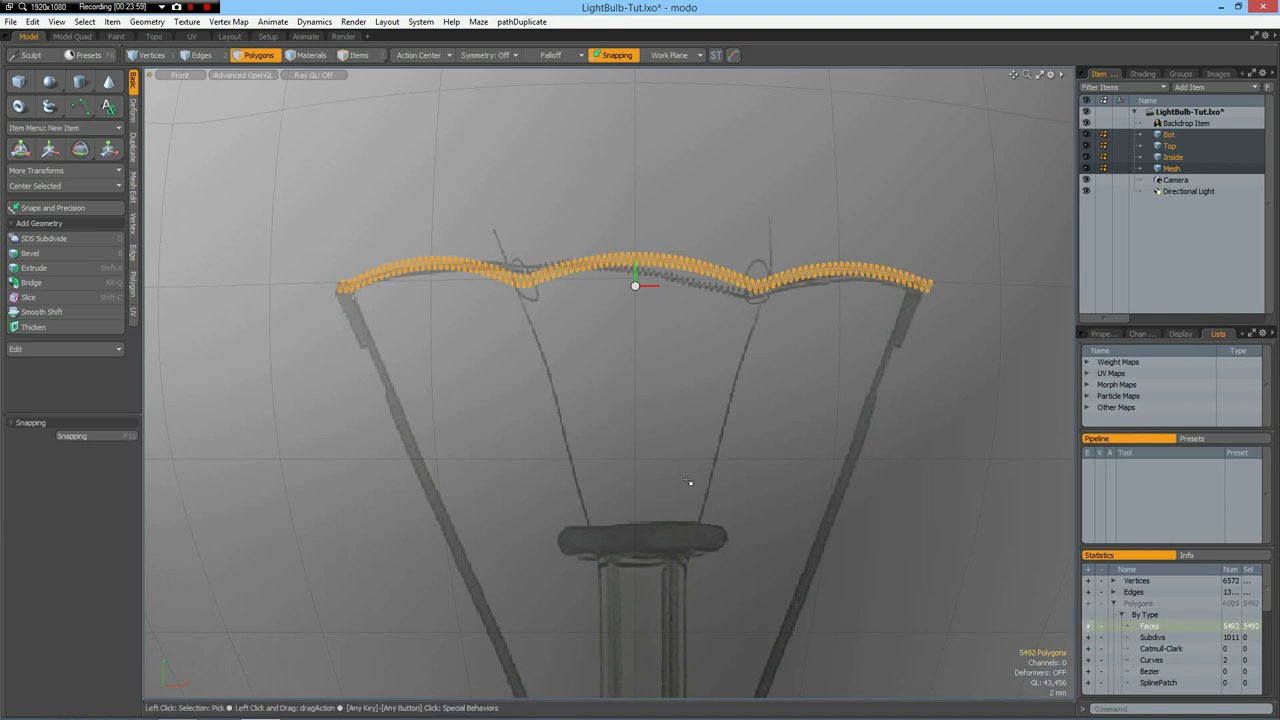
{"action": "key", "text": "a"}
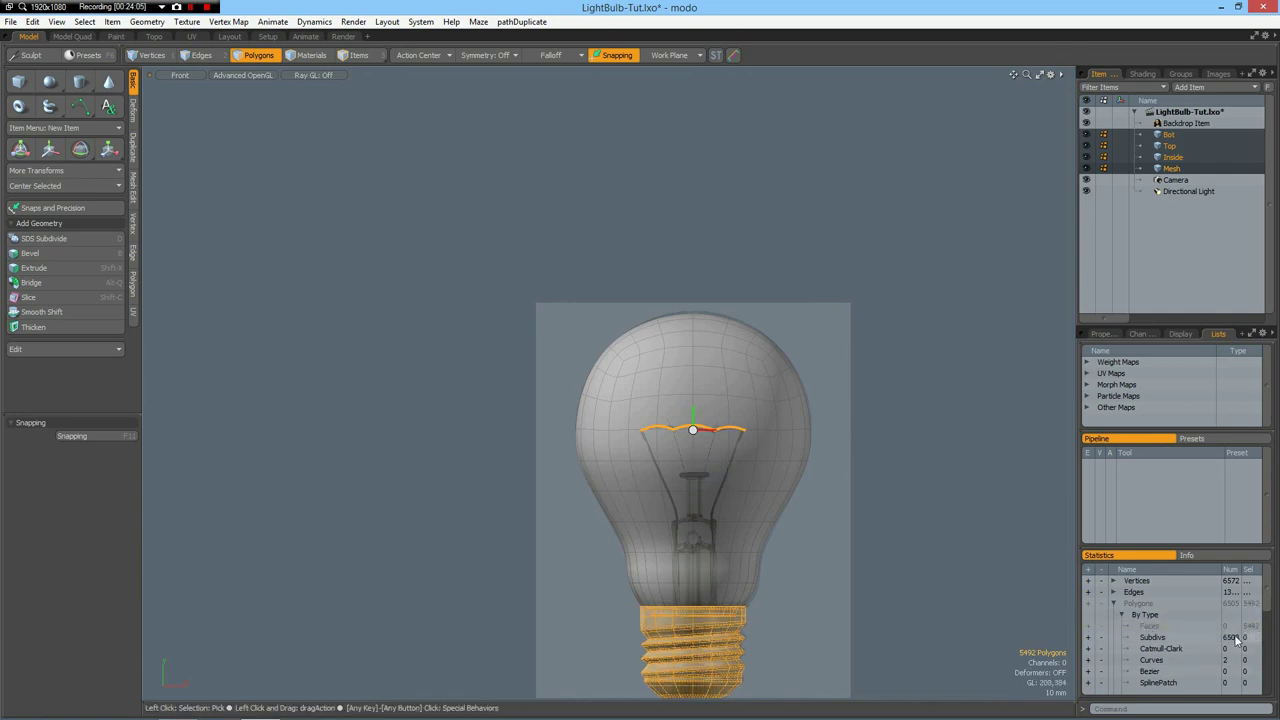
{"action": "left_click", "coordinate": [948, 527]}
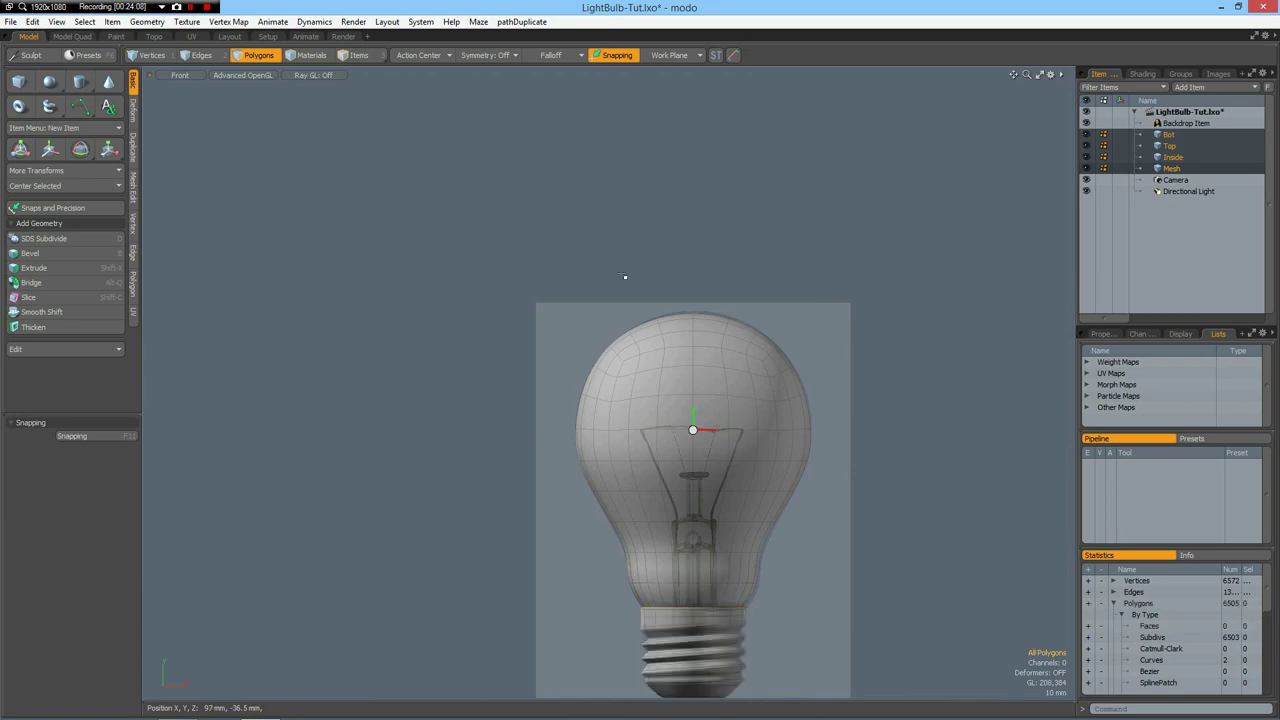
Apply the Polished aluminum preset to the Metal material in the shader tree
{"action": "left_click", "coordinate": [343, 37]}
{"action": "left_click_drag", "start_coordinate": [567, 455], "coordinate": [575, 445], "text": "alt"}
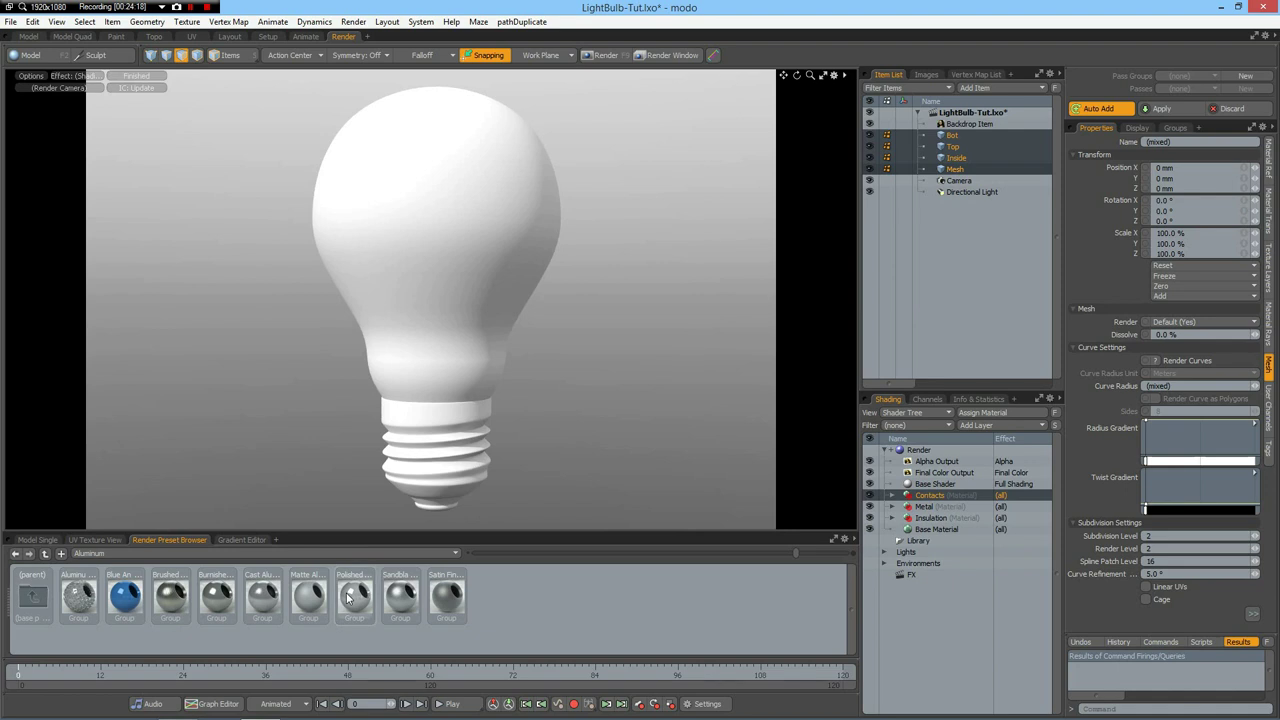
{"action": "left_click_drag", "start_coordinate": [350, 600], "coordinate": [928, 508]}
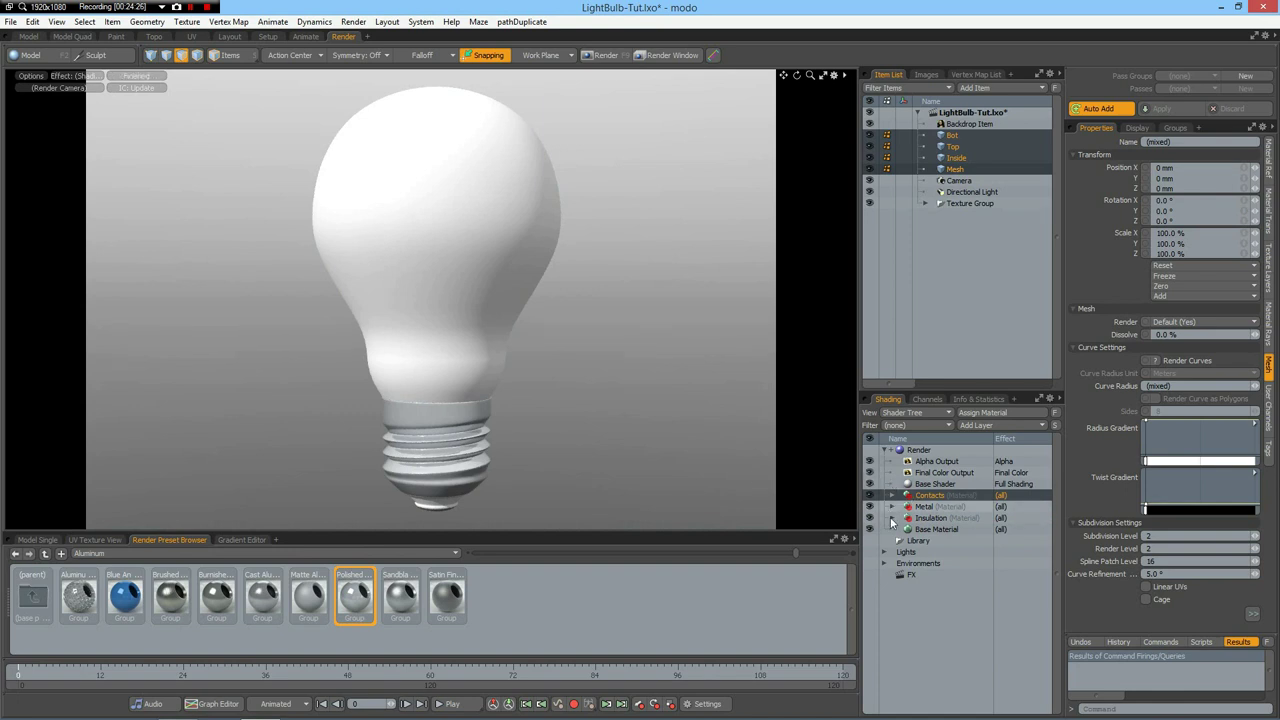
Set the Insulation material's diffuse color to near-black 0.02 and its specular amount to 0%
{"action": "left_click", "coordinate": [892, 518]}
{"action": "left_click", "coordinate": [935, 529]}
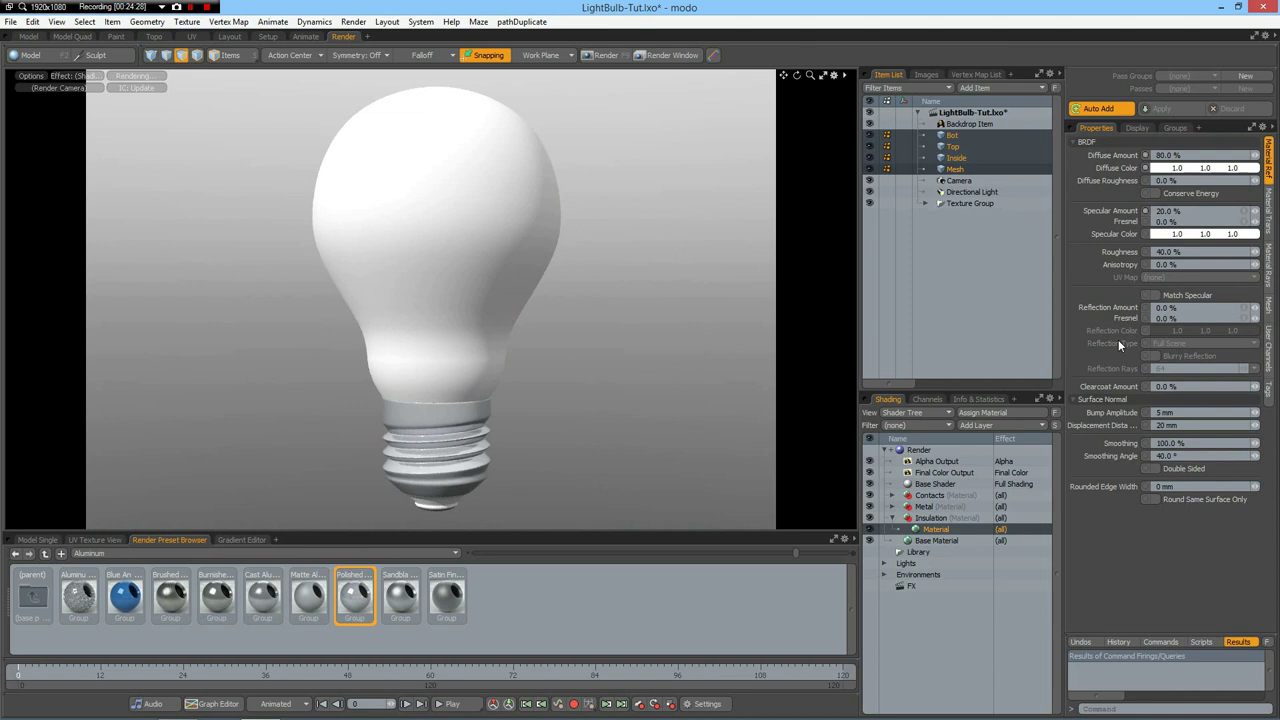
{"action": "left_click", "coordinate": [1190, 170]}
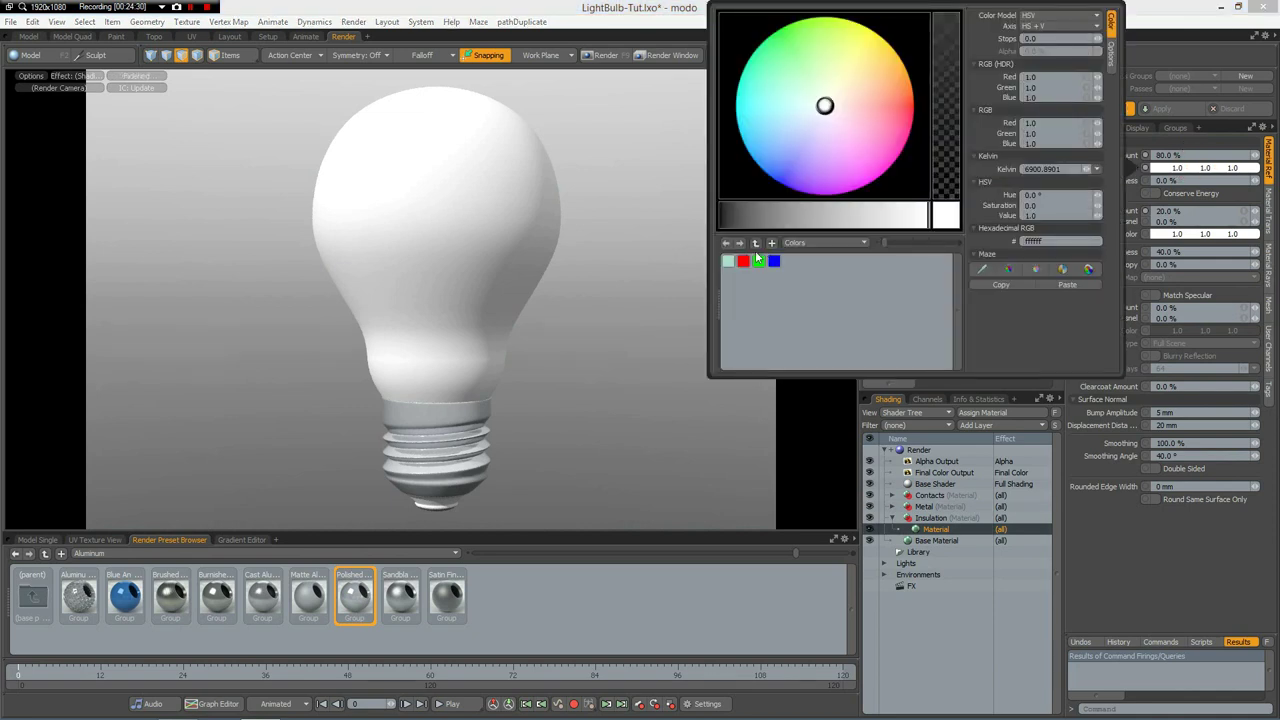
{"action": "left_click", "coordinate": [724, 216]}
{"action": "left_click", "coordinate": [1184, 211]}
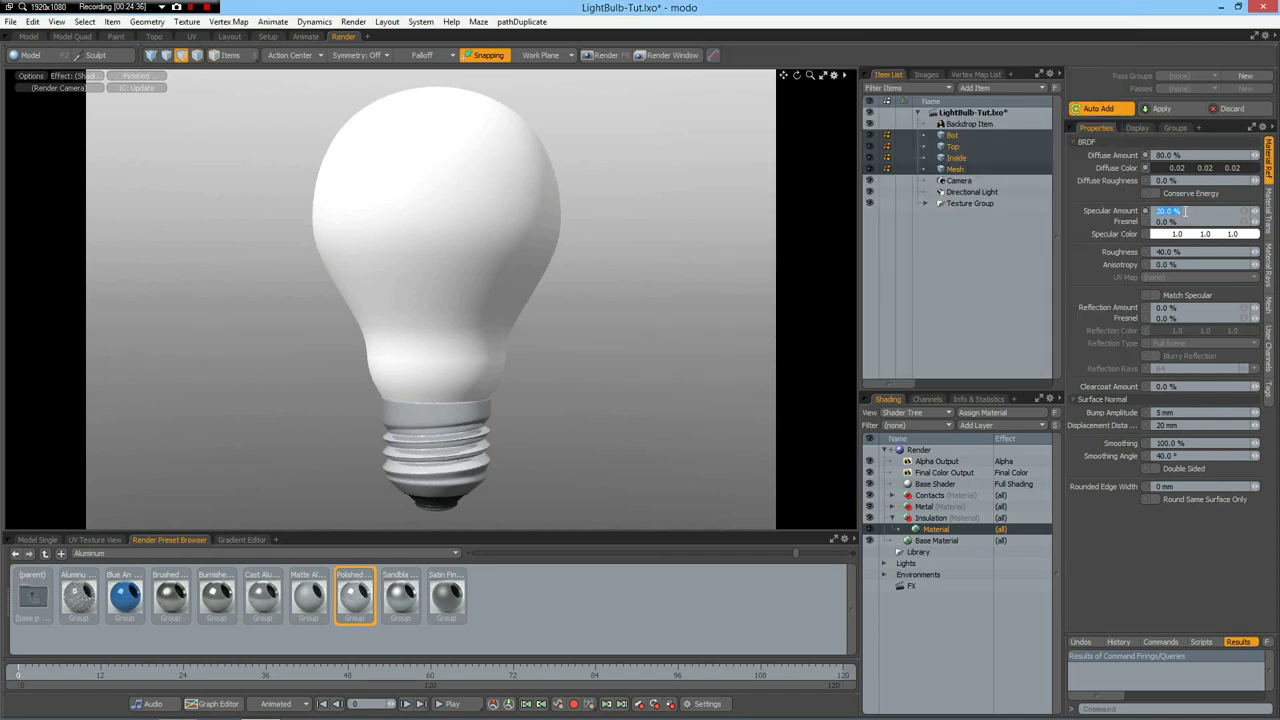
{"action": "type", "text": "00"}
{"action": "key", "text": "Return"}
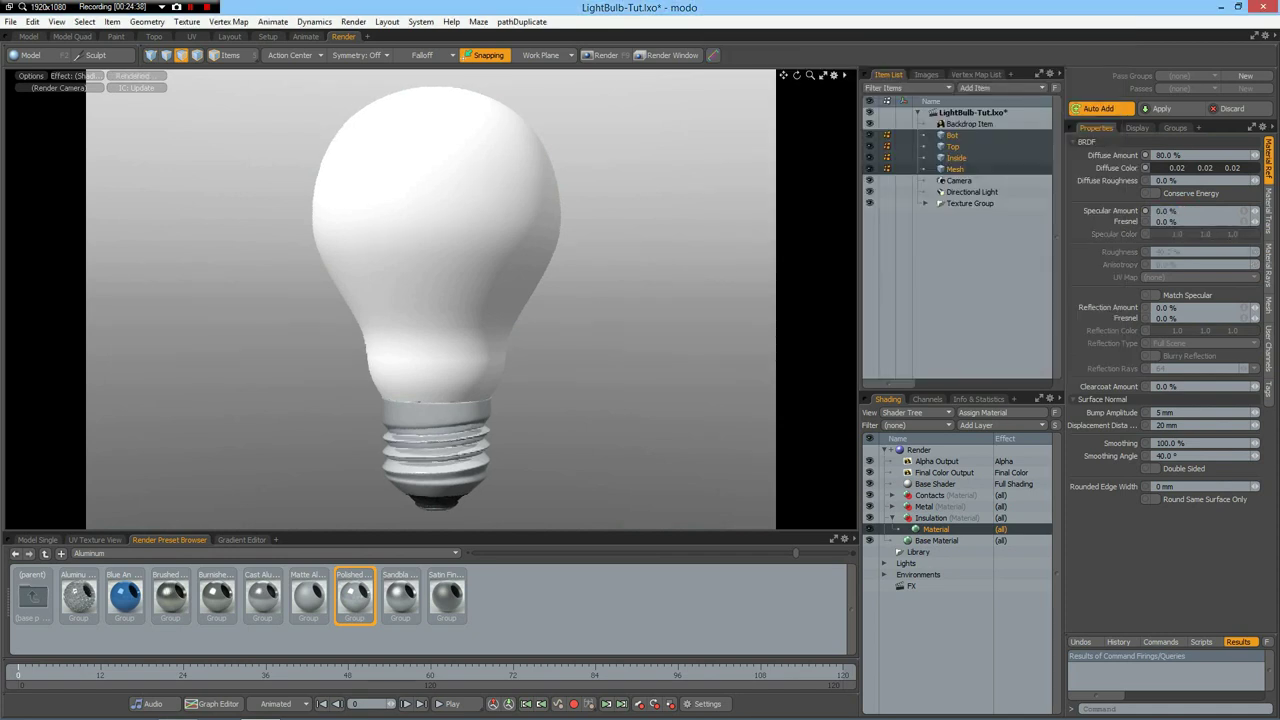
Browse from the Metal presets to Glass, open Thick Glass, and choose the Clear Thick Glass preset
{"action": "double_click", "coordinate": [44, 599]}
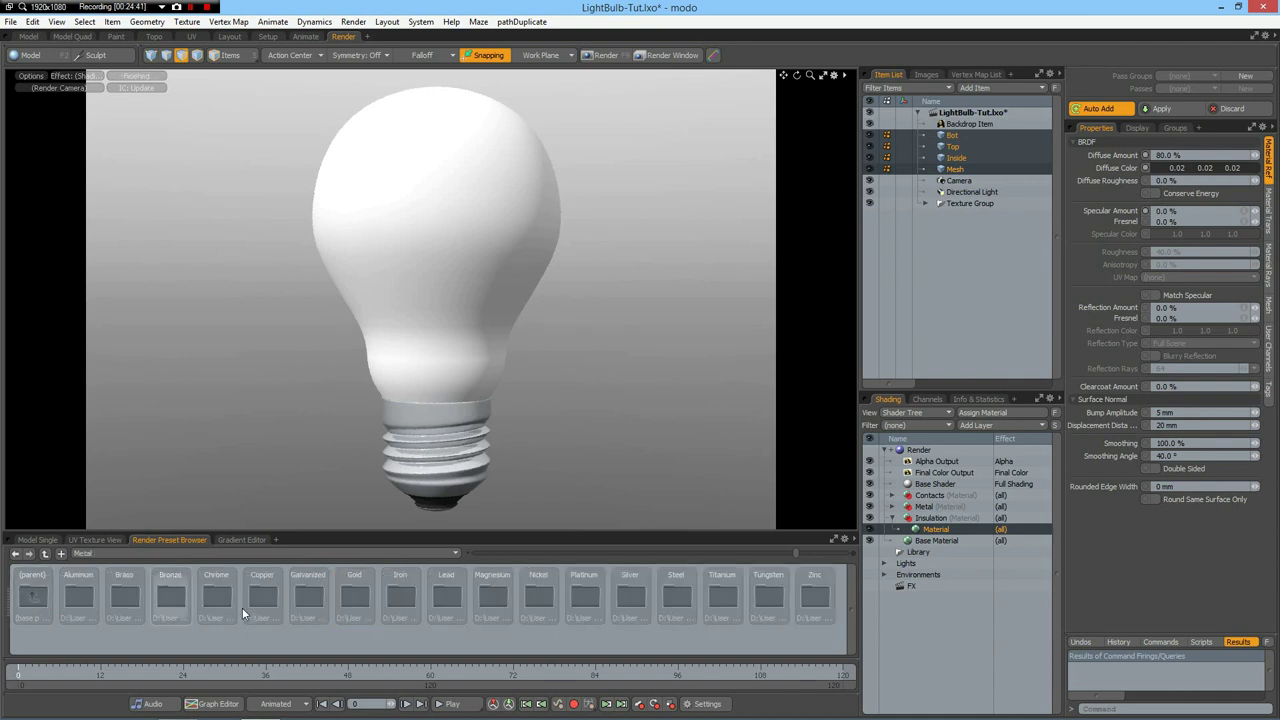
{"action": "double_click", "coordinate": [33, 597]}
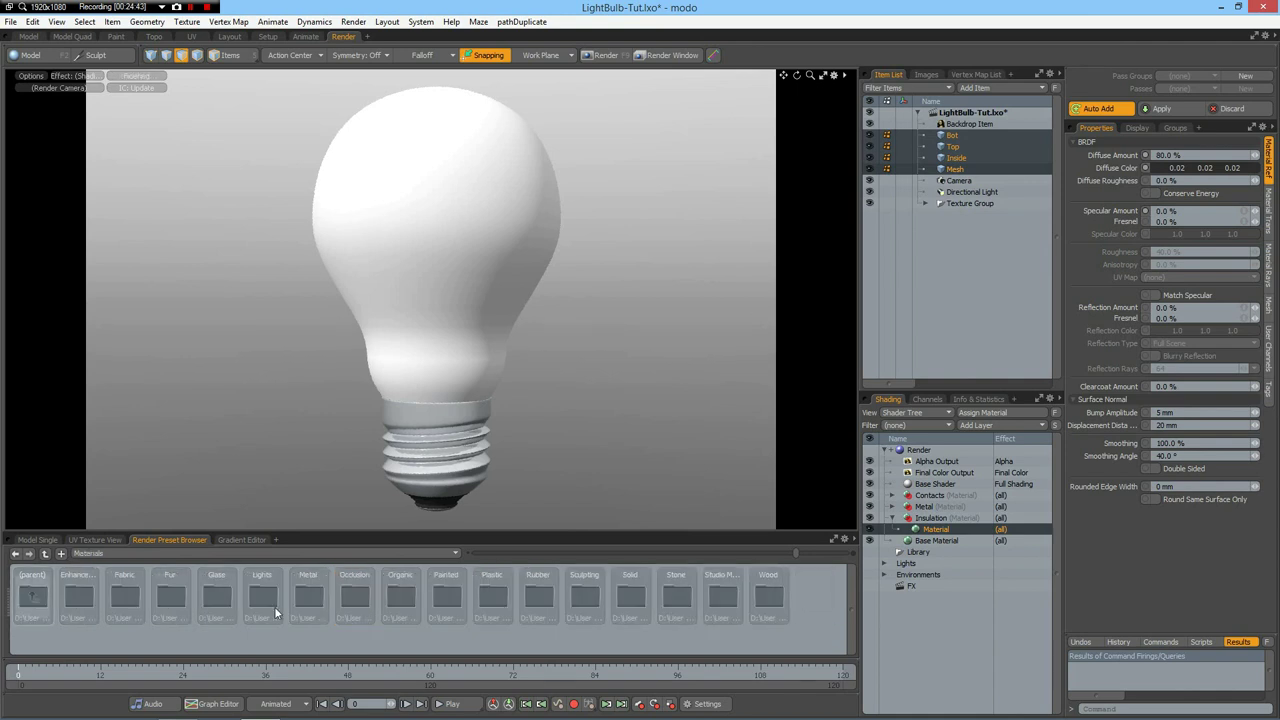
{"action": "double_click", "coordinate": [217, 597]}
{"action": "double_click", "coordinate": [219, 597]}
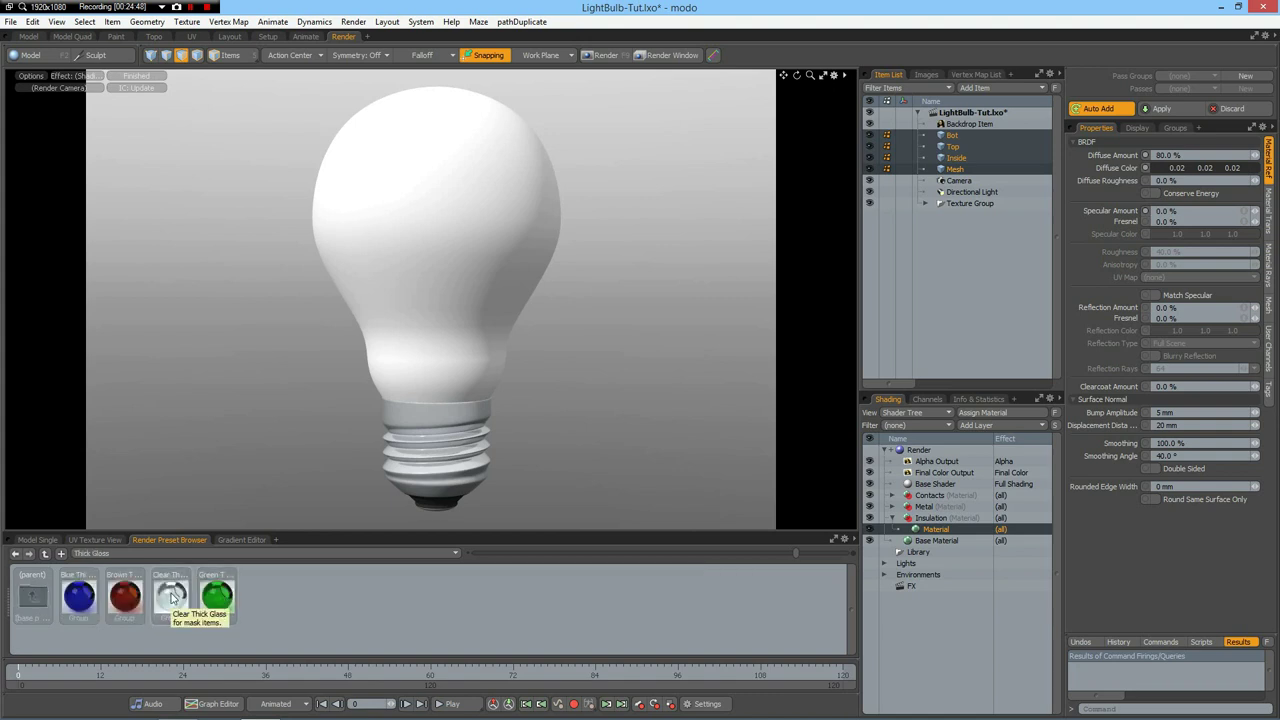
{"action": "left_click", "coordinate": [172, 597]}
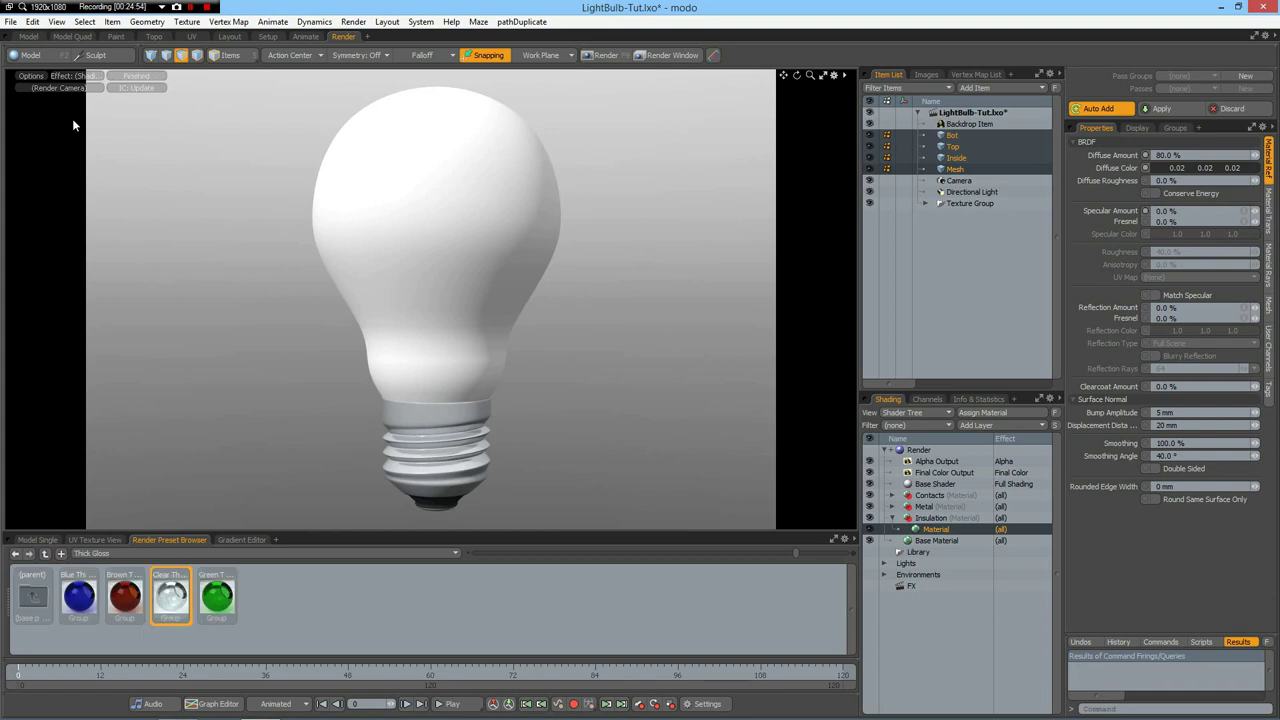
Assign a new material named Glas to the bulb's outer surface and apply the Clear Thick Glass preset to it
{"action": "left_click", "coordinate": [28, 37]}
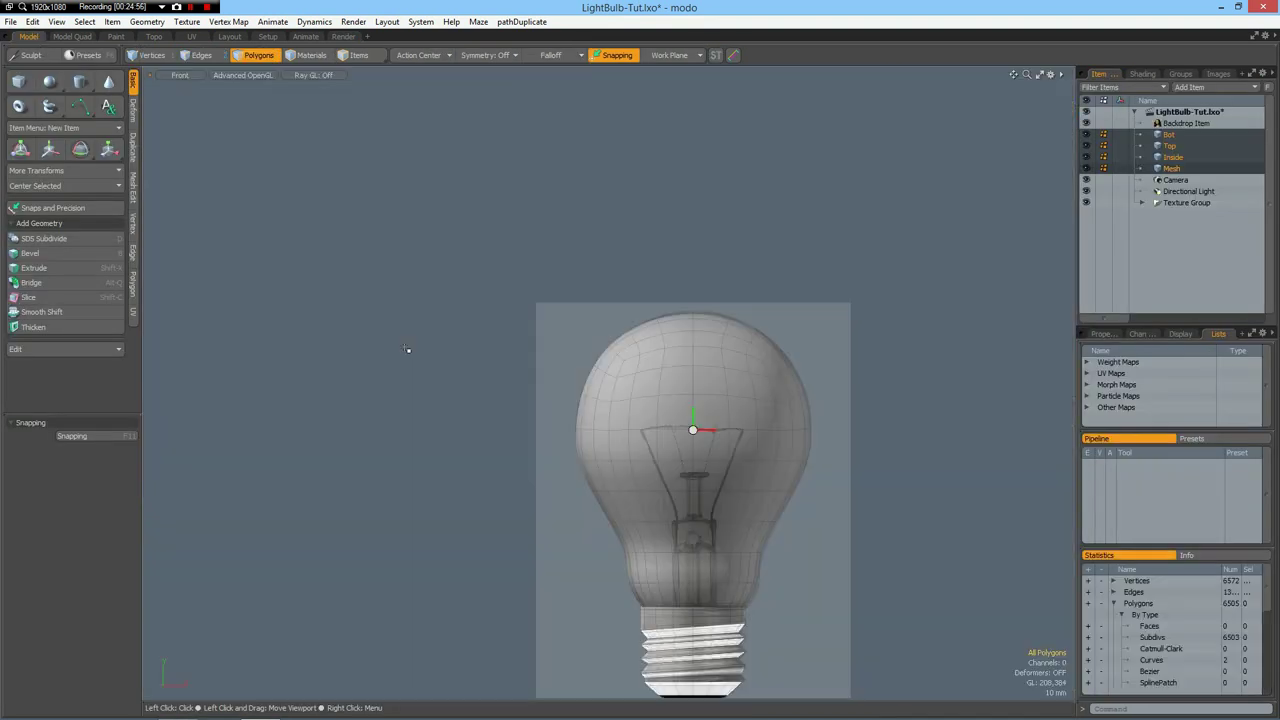
{"action": "double_click", "coordinate": [760, 369]}
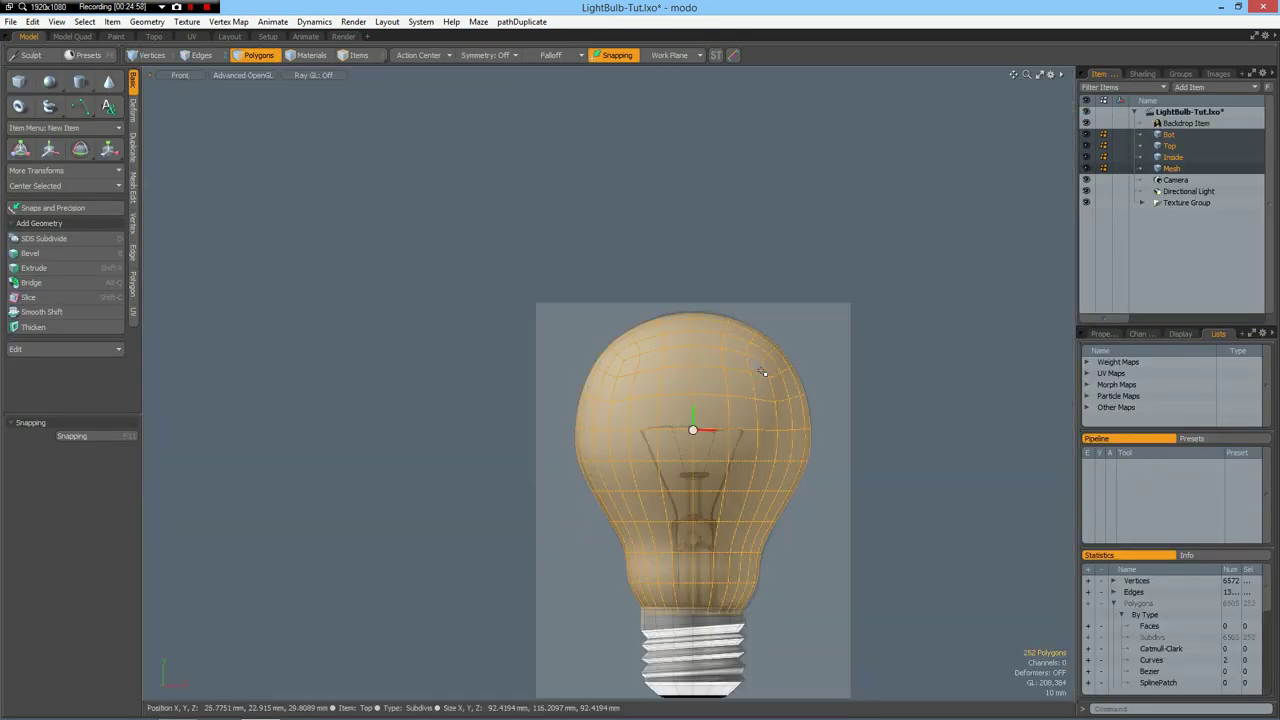
{"action": "key", "text": "m"}
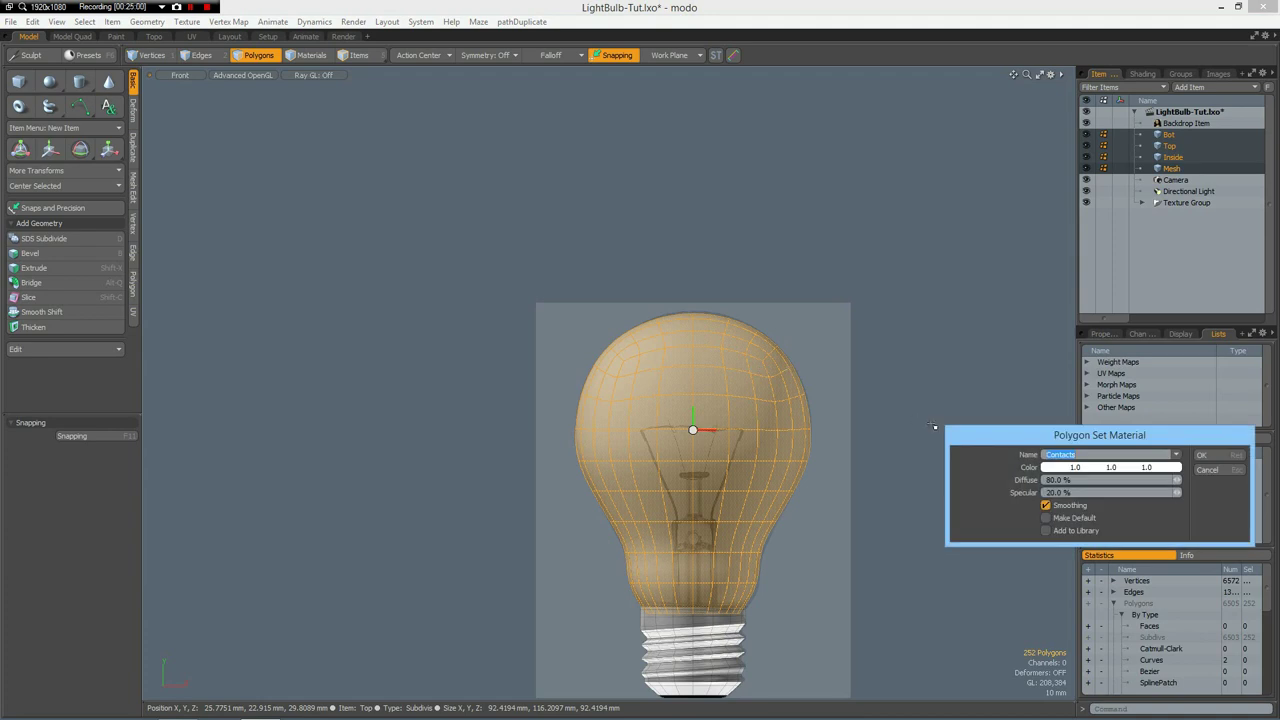
{"action": "type", "text": "Glass"}
{"action": "key", "text": "Return"}
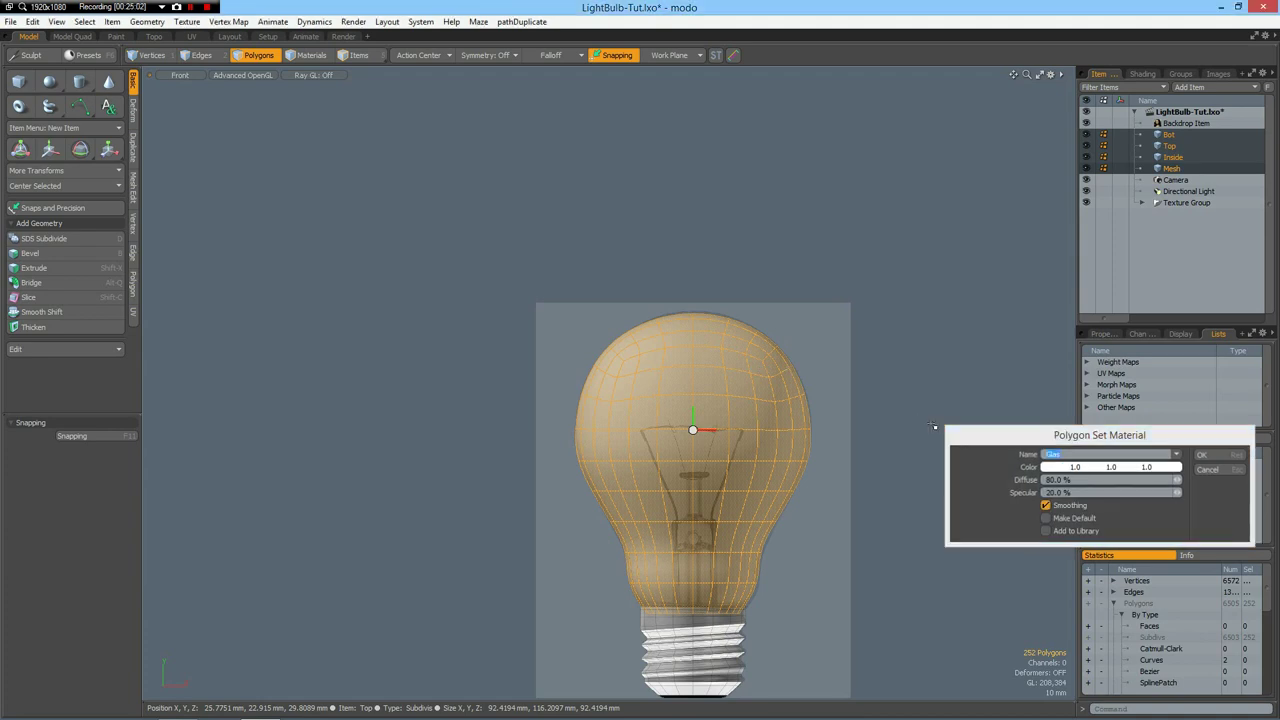
{"action": "left_click", "coordinate": [341, 36]}
{"action": "left_click_drag", "start_coordinate": [173, 593], "coordinate": [928, 500]}
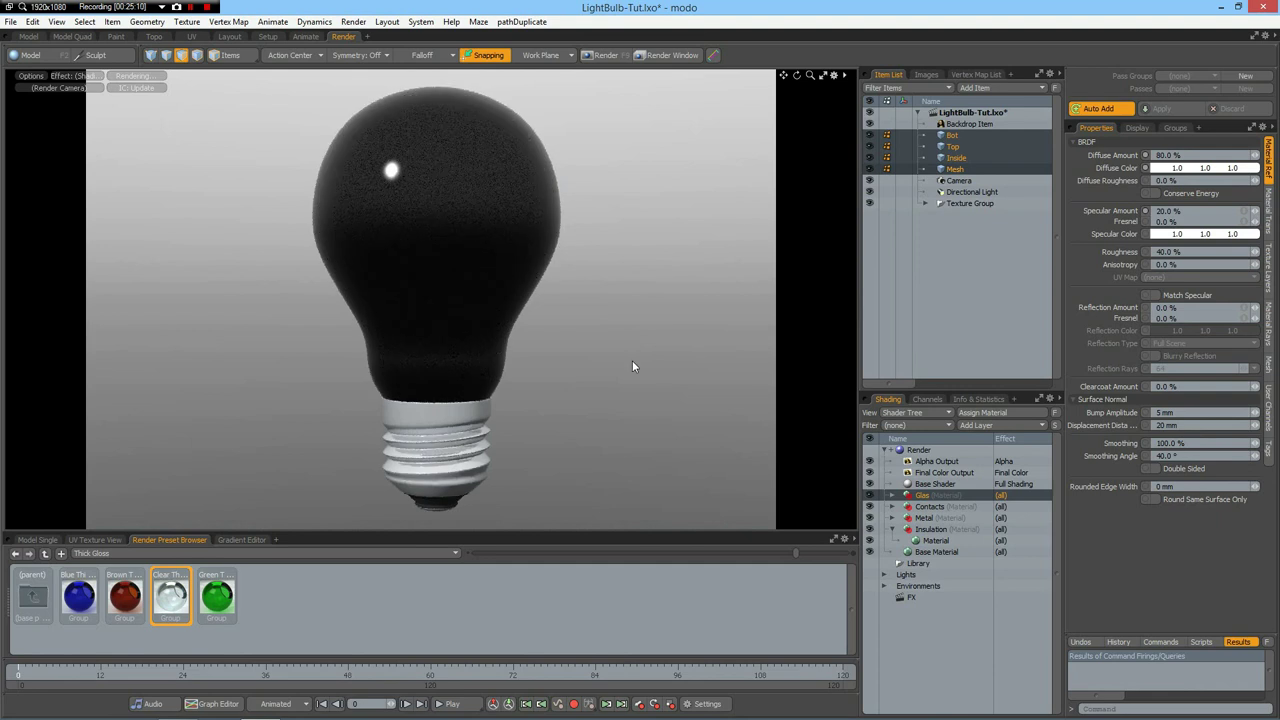
Select the connected inner shell polygons of the Top mesh from below and assign them the Glas material
{"action": "left_click", "coordinate": [28, 37]}
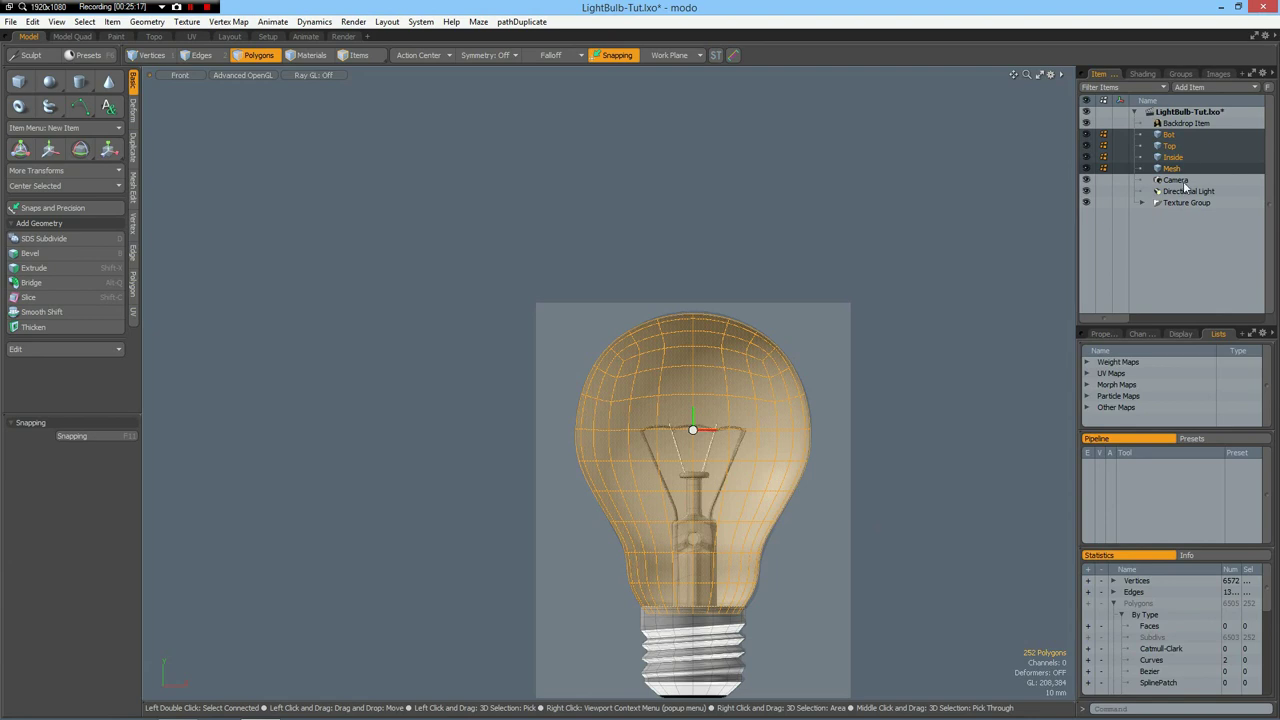
{"action": "left_click", "coordinate": [1158, 147]}
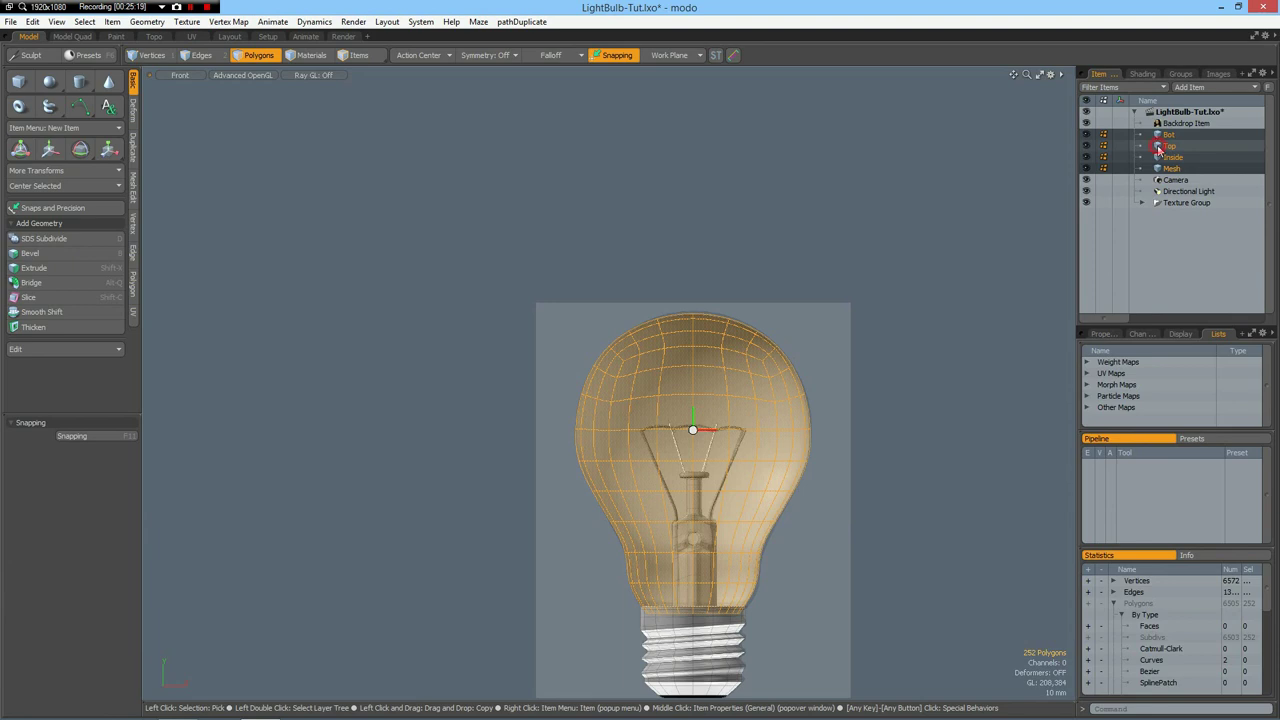
{"action": "key", "text": "ctrl+space"}
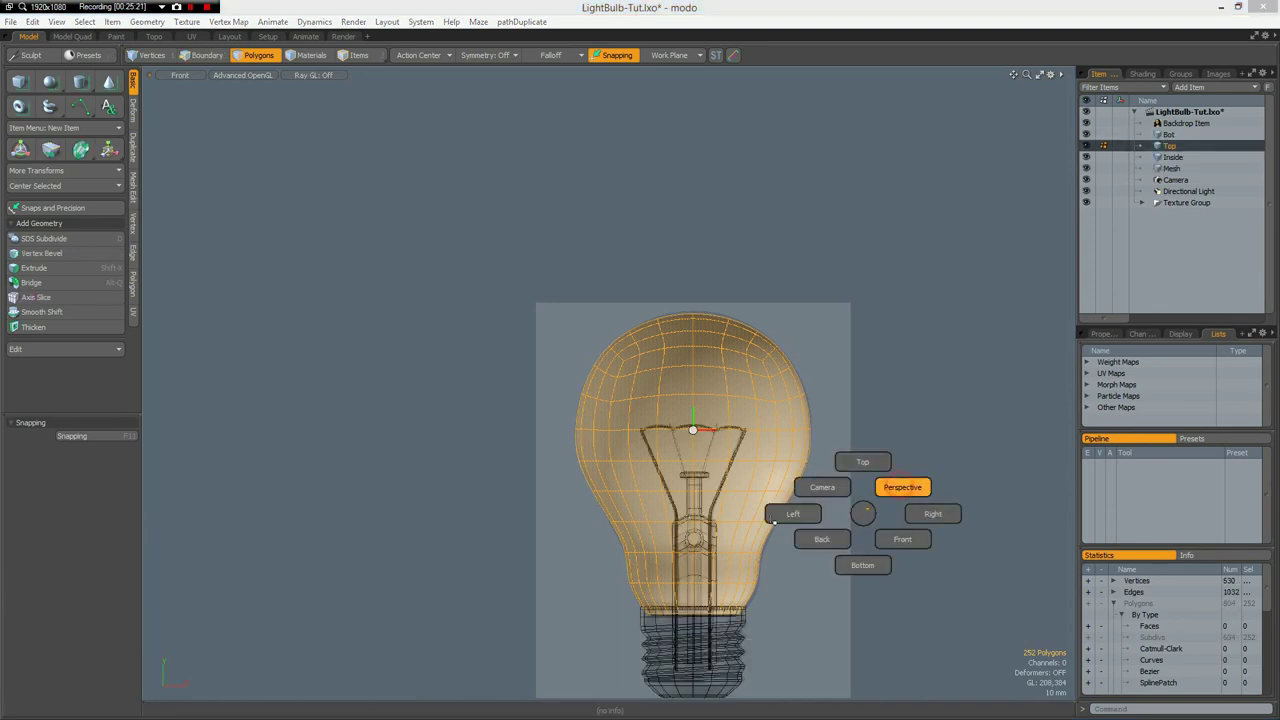
{"action": "left_click", "coordinate": [901, 486]}
{"action": "left_click_drag", "start_coordinate": [674, 590], "coordinate": [681, 518], "text": "alt"}
{"action": "scroll", "coordinate": [681, 518], "scroll_direction": "up", "scroll_amount": 5}
{"action": "scroll", "coordinate": [681, 517], "scroll_direction": "down", "scroll_amount": 5}
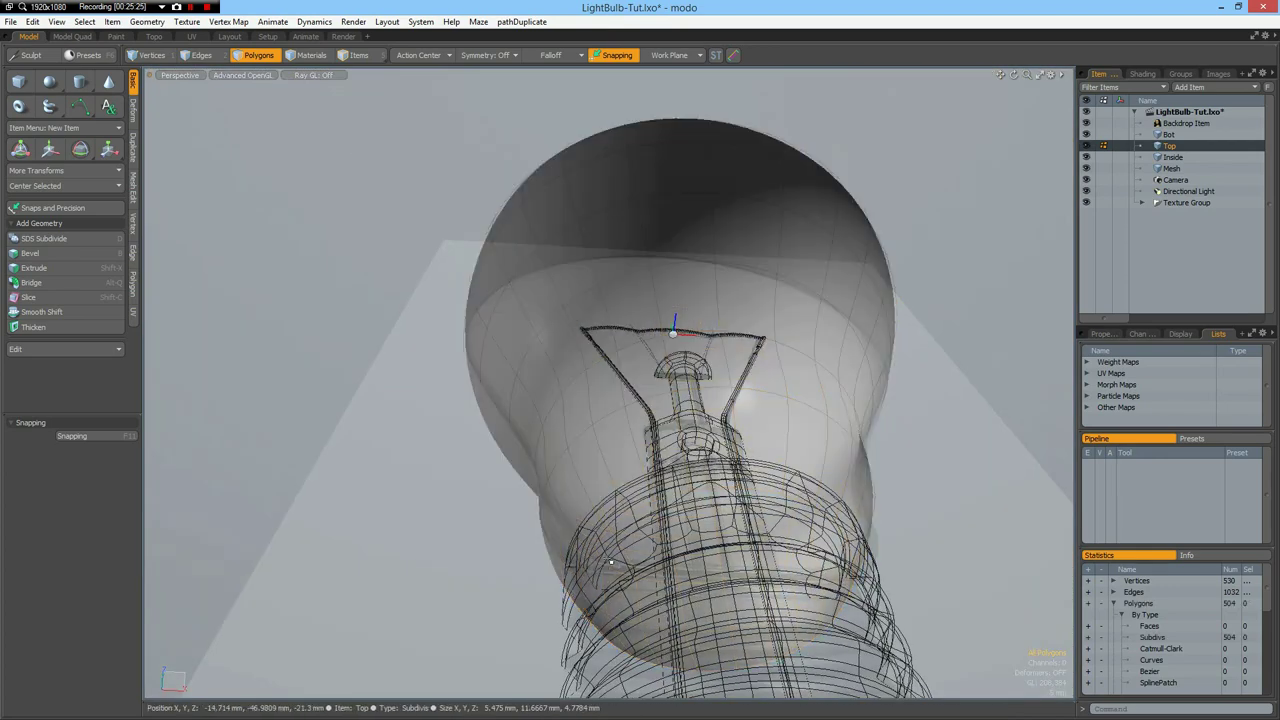
{"action": "scroll", "coordinate": [613, 549], "scroll_direction": "up", "scroll_amount": 5}
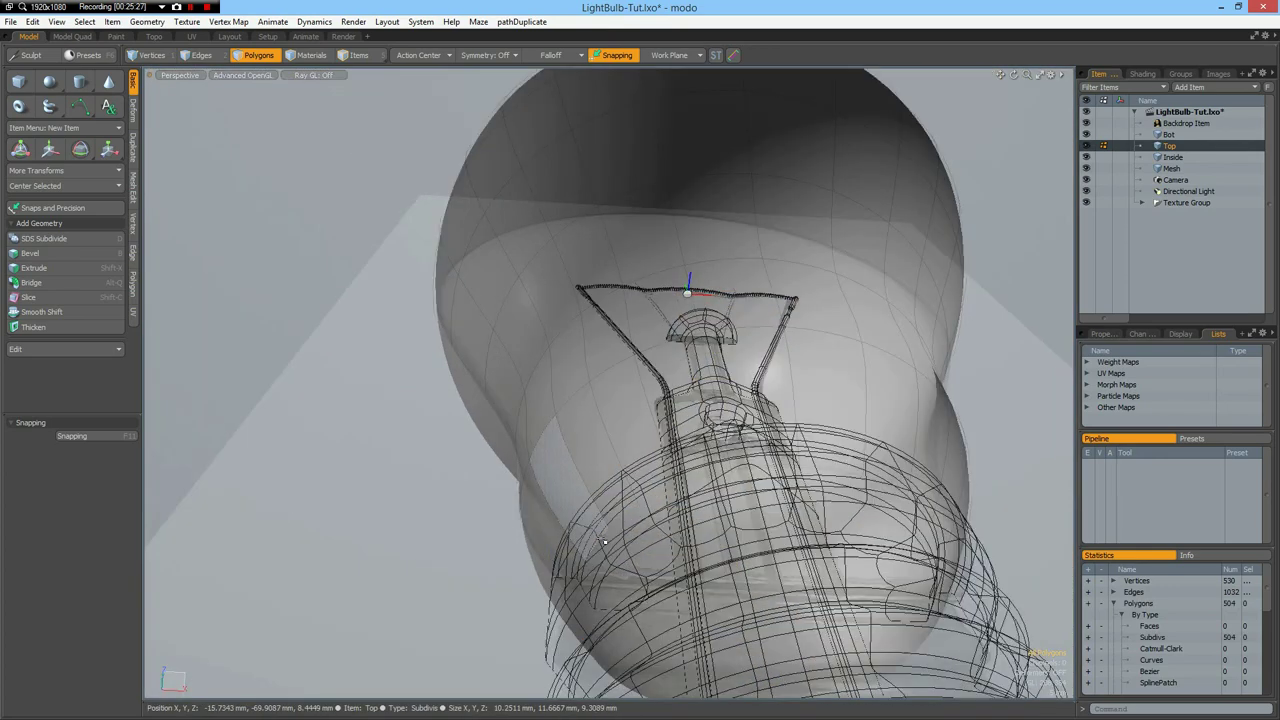
{"action": "left_click_drag", "start_coordinate": [612, 551], "coordinate": [484, 519], "text": "alt"}
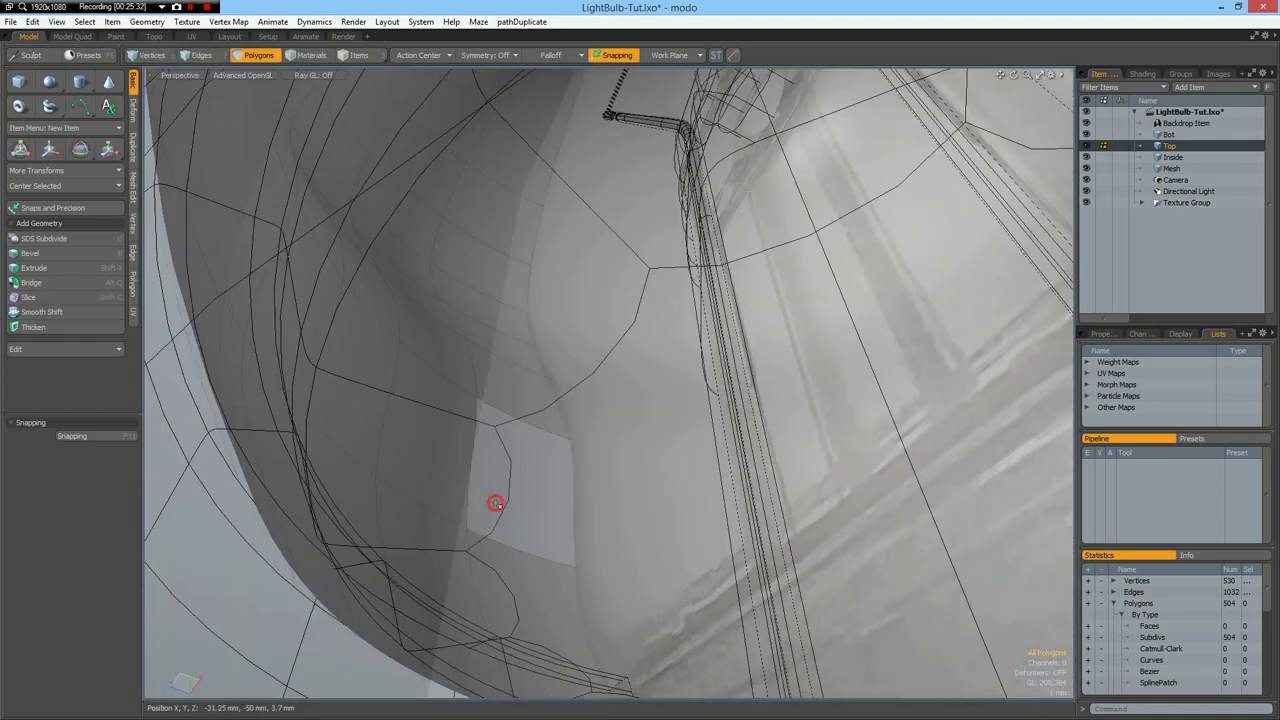
{"action": "double_click", "coordinate": [494, 504]}
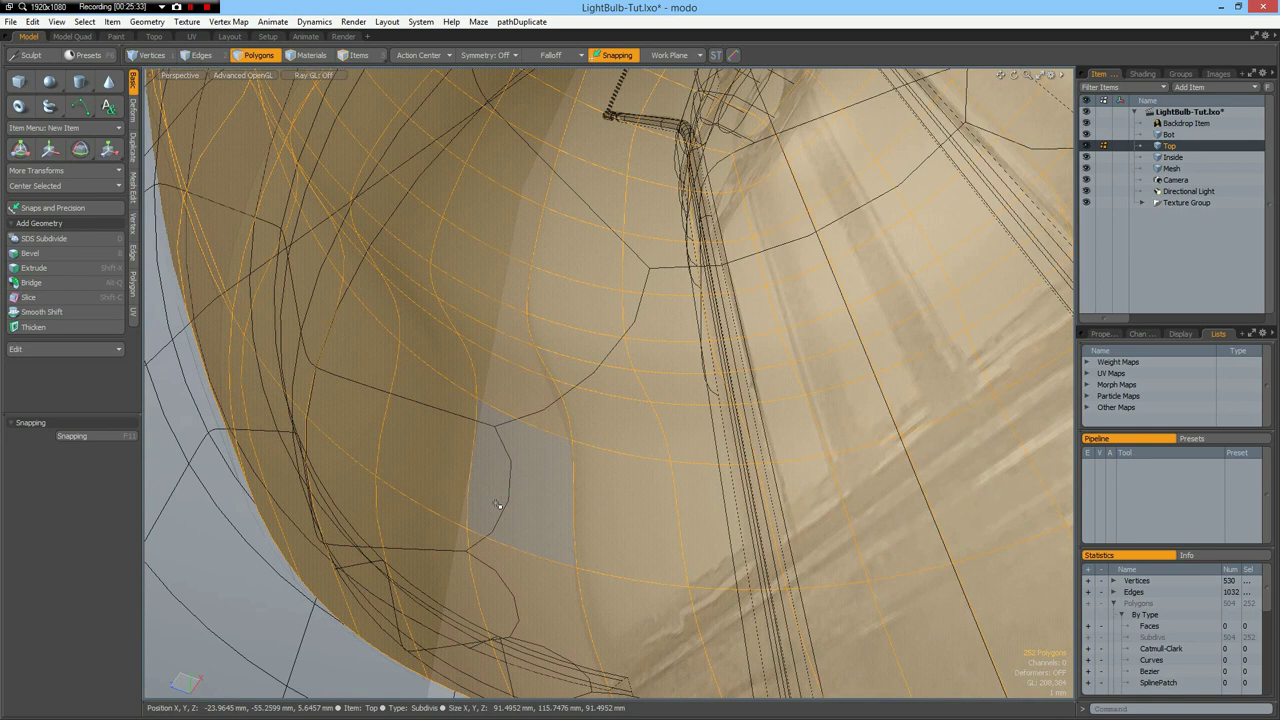
{"action": "key", "text": "m"}
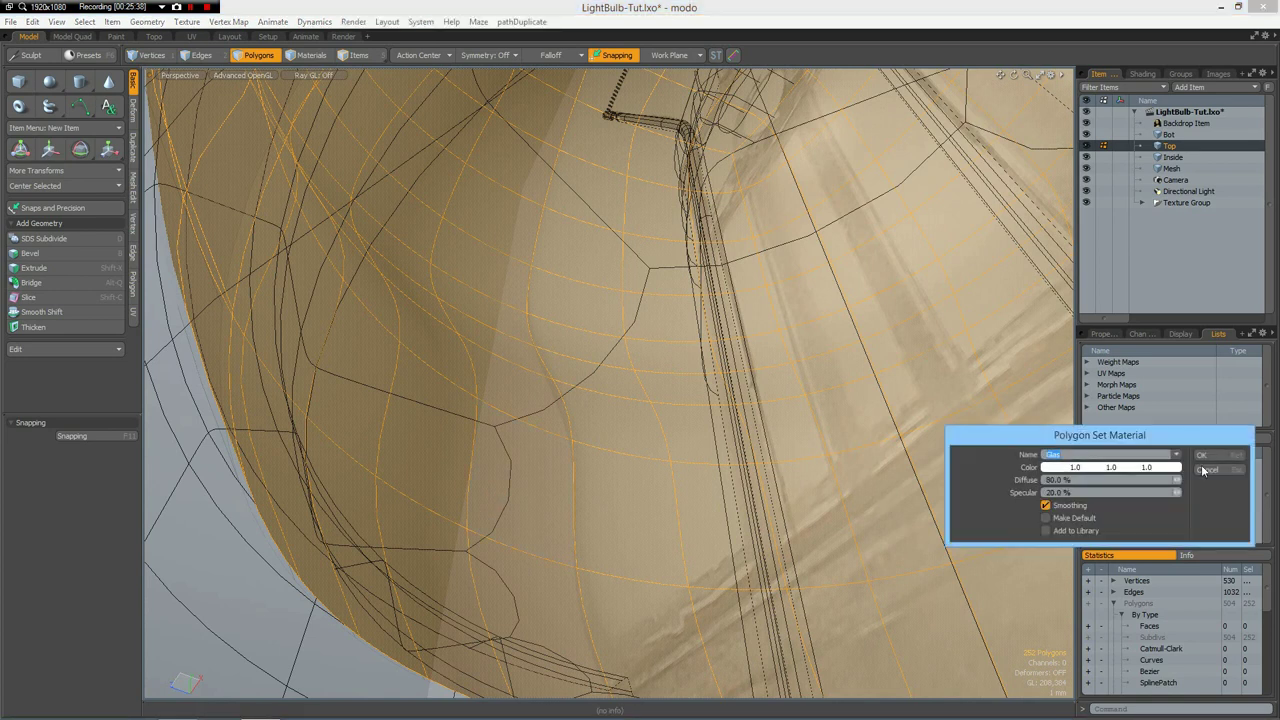
{"action": "left_click", "coordinate": [1213, 458]}
Check the double-walled glass bulb in the render preview
{"action": "scroll", "coordinate": [808, 406], "scroll_direction": "down", "scroll_amount": 5}
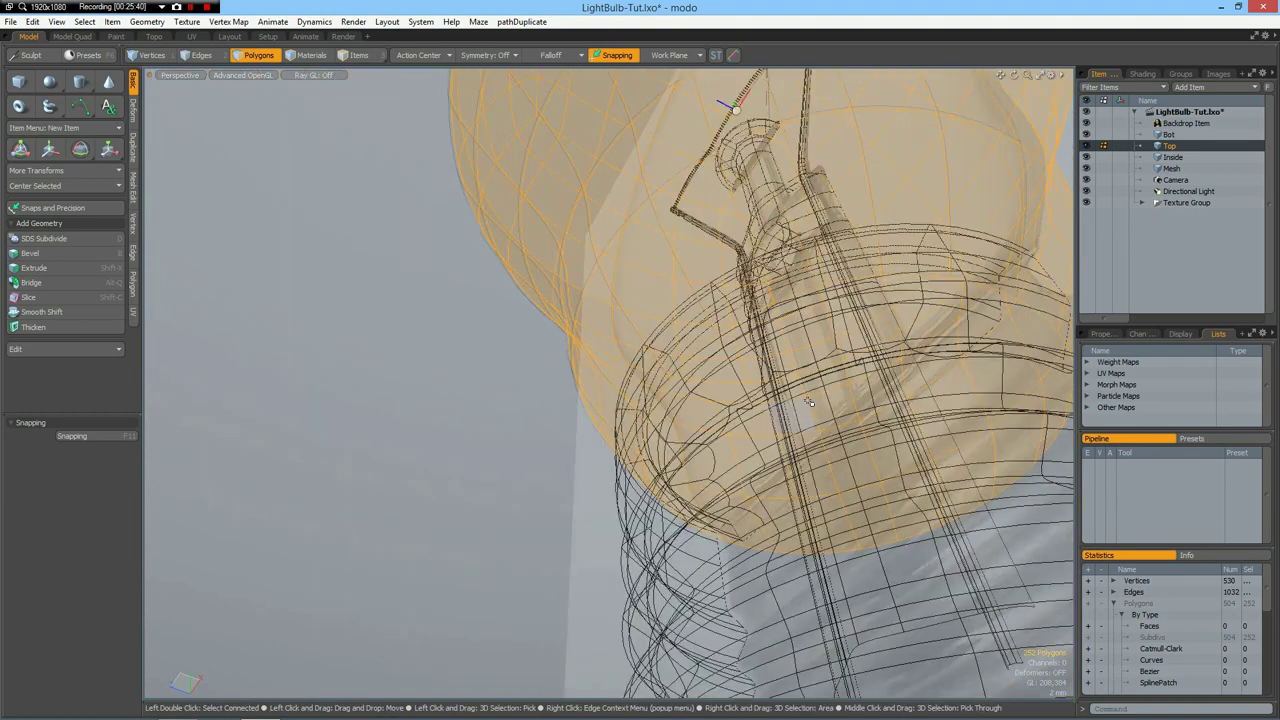
{"action": "left_click_drag", "start_coordinate": [589, 345], "coordinate": [797, 433], "text": "alt"}
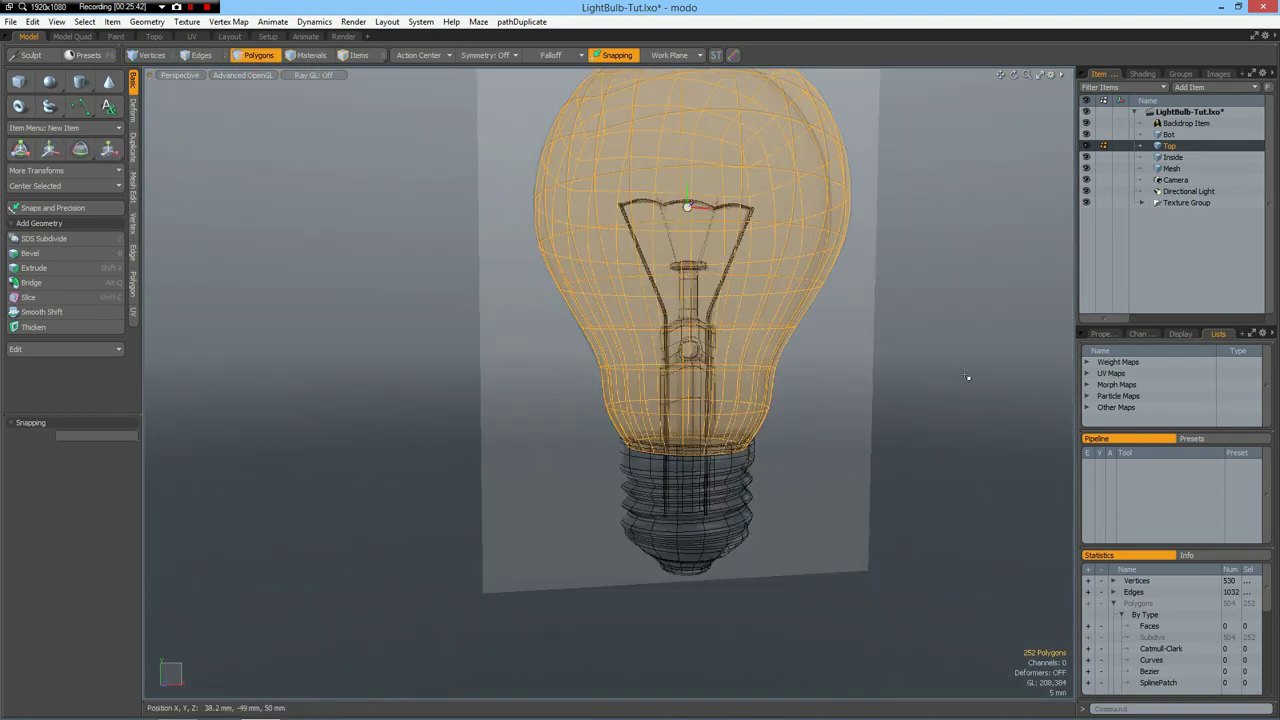
{"action": "scroll", "coordinate": [966, 376], "scroll_direction": "up", "scroll_amount": 2}
{"action": "scroll", "coordinate": [950, 387], "scroll_direction": "up", "scroll_amount": 2}
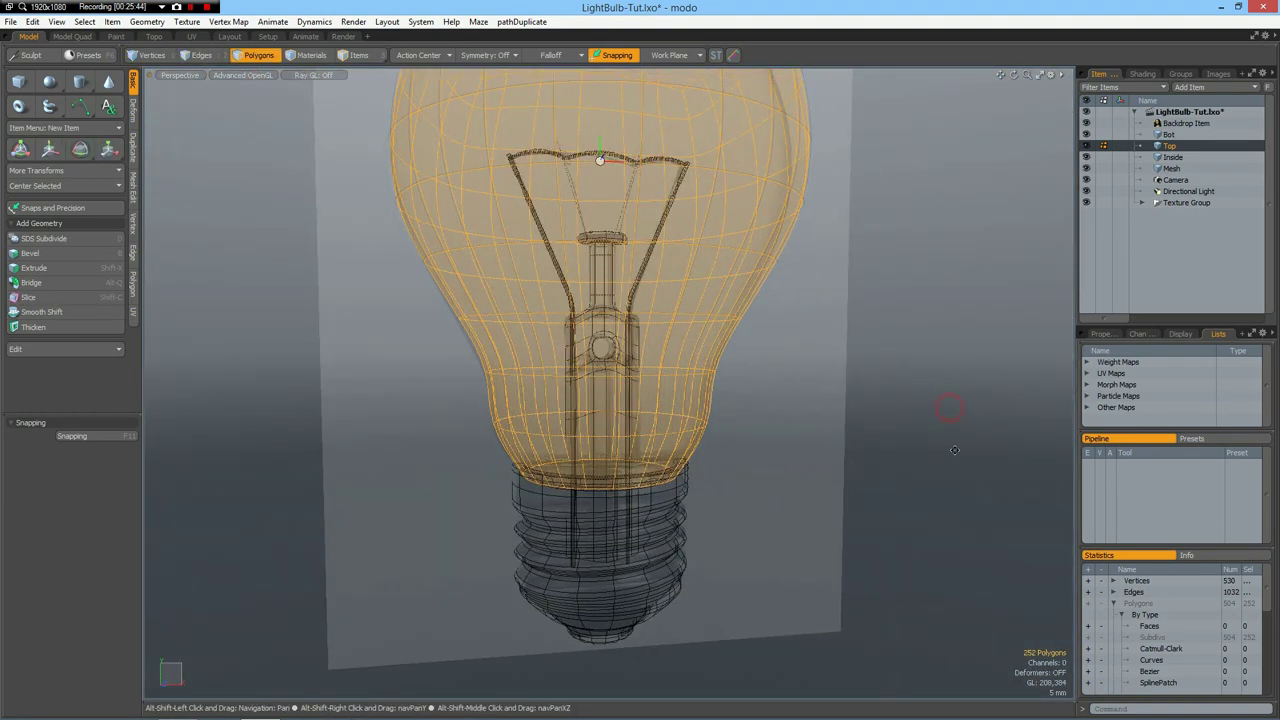
{"action": "left_click", "coordinate": [343, 36]}
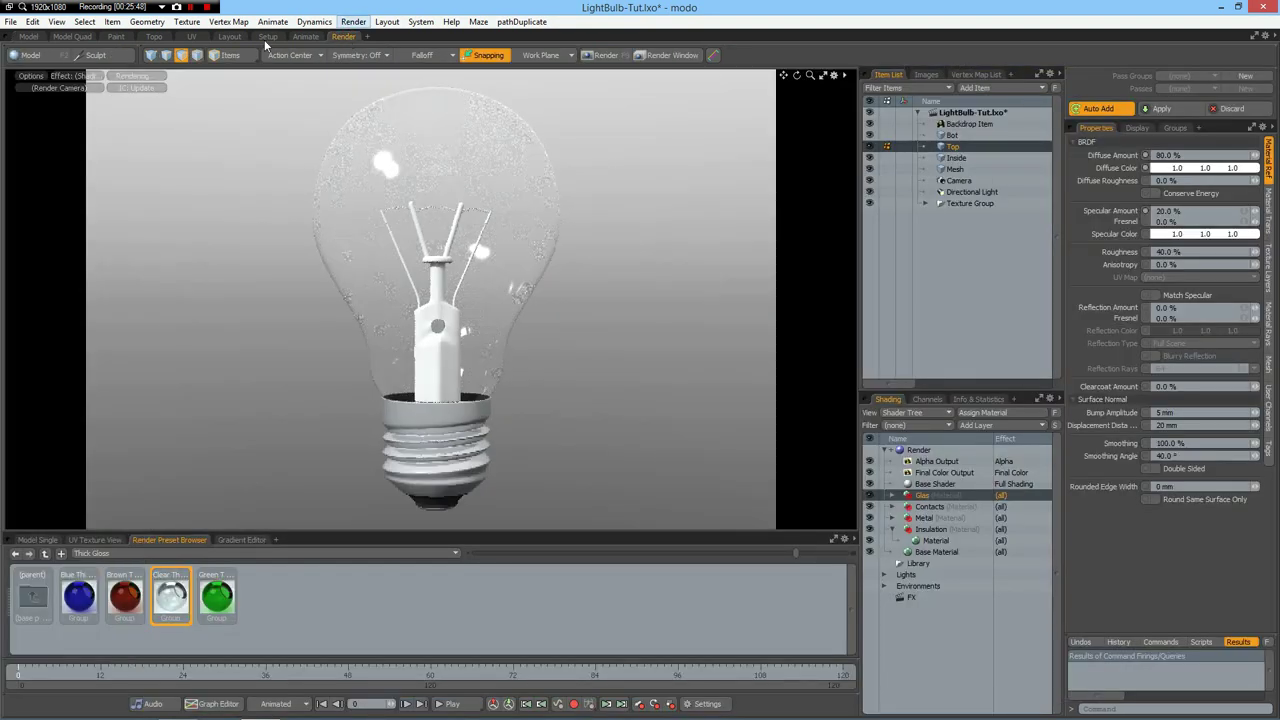
Delete the inner shell from the Top mesh and examine the single-walled glass in the render preview
{"action": "left_click", "coordinate": [29, 36]}
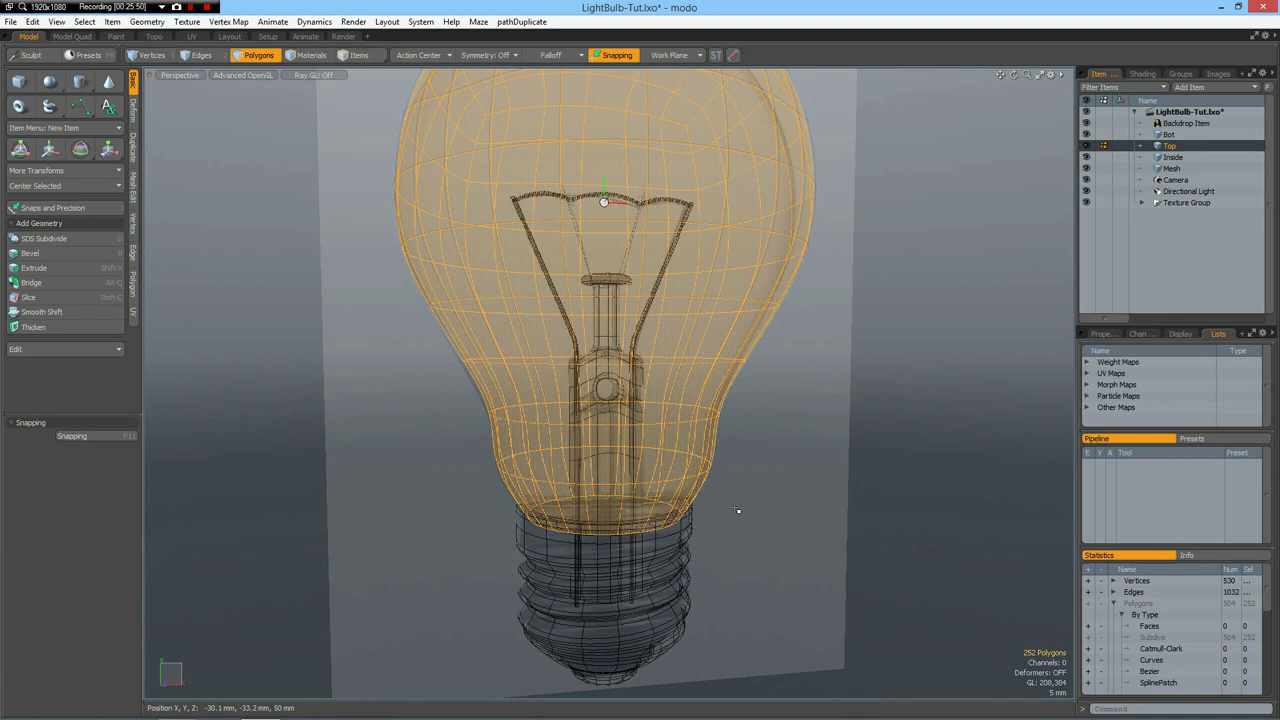
{"action": "left_click_drag", "start_coordinate": [746, 489], "coordinate": [712, 352], "text": "alt"}
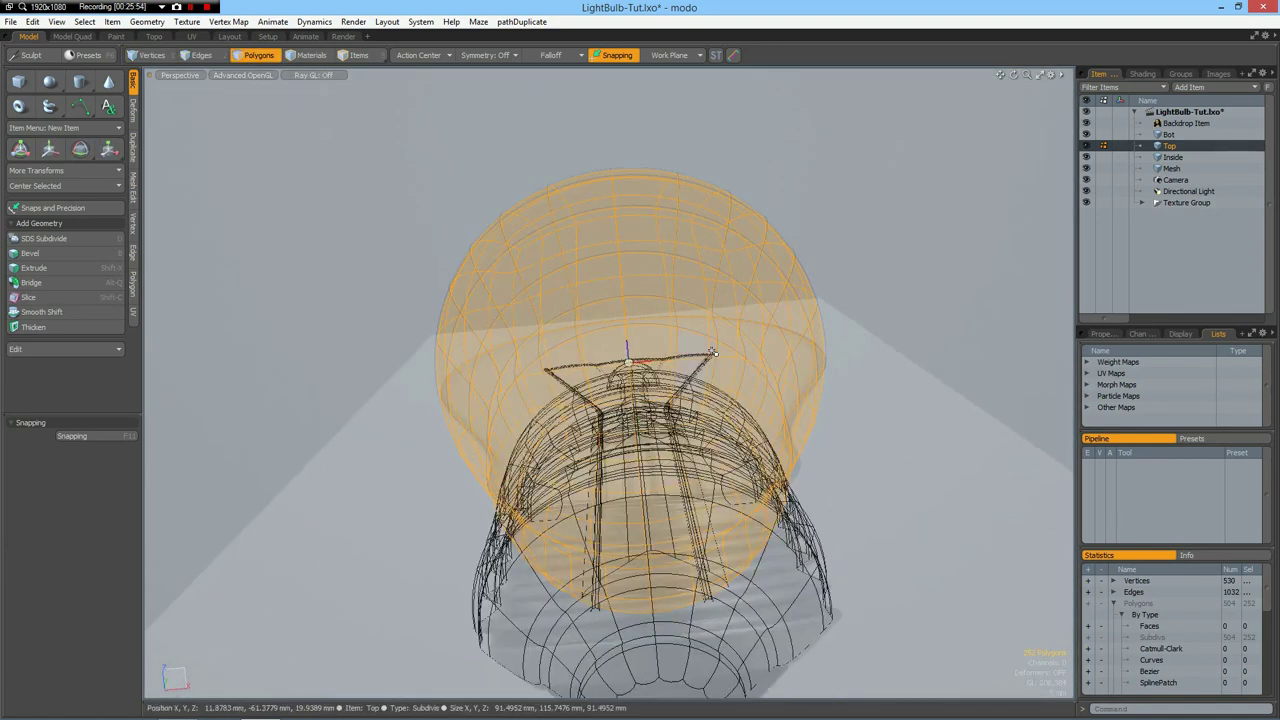
{"action": "left_click", "coordinate": [676, 574]}
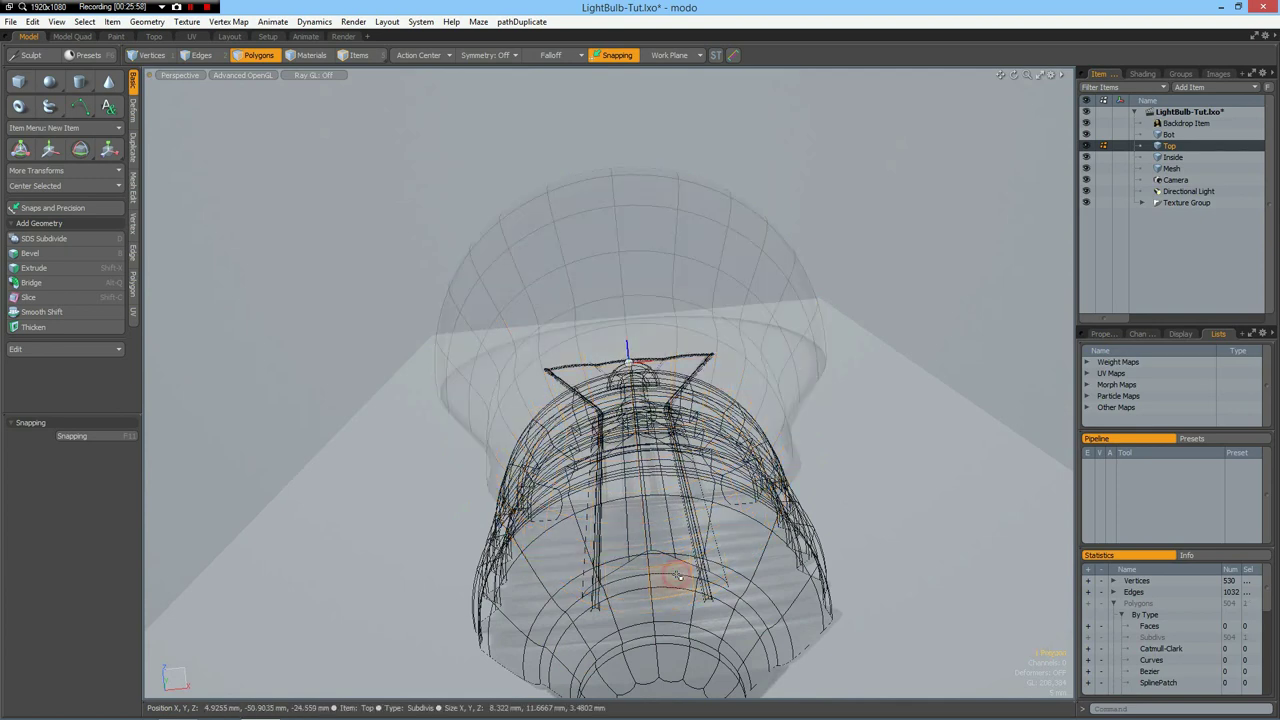
{"action": "double_click", "coordinate": [677, 575]}
{"action": "key", "text": "Delete"}
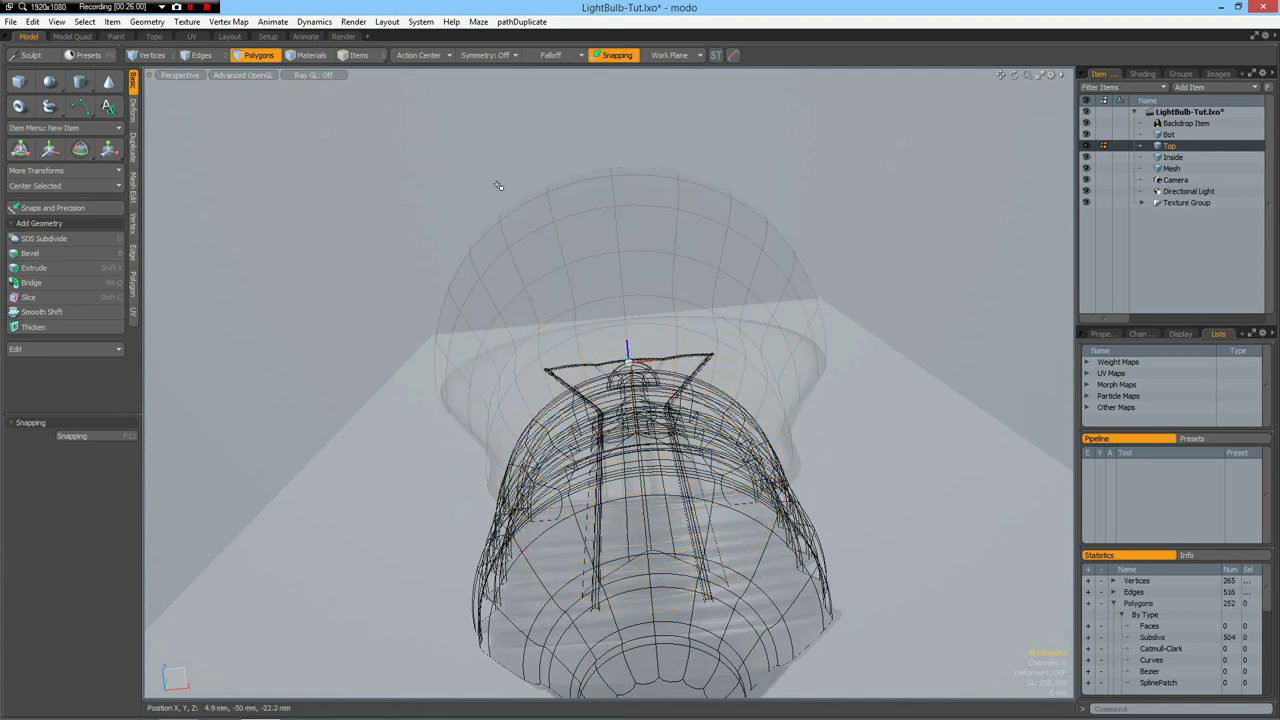
{"action": "left_click_drag", "start_coordinate": [452, 158], "coordinate": [454, 140], "text": "alt"}
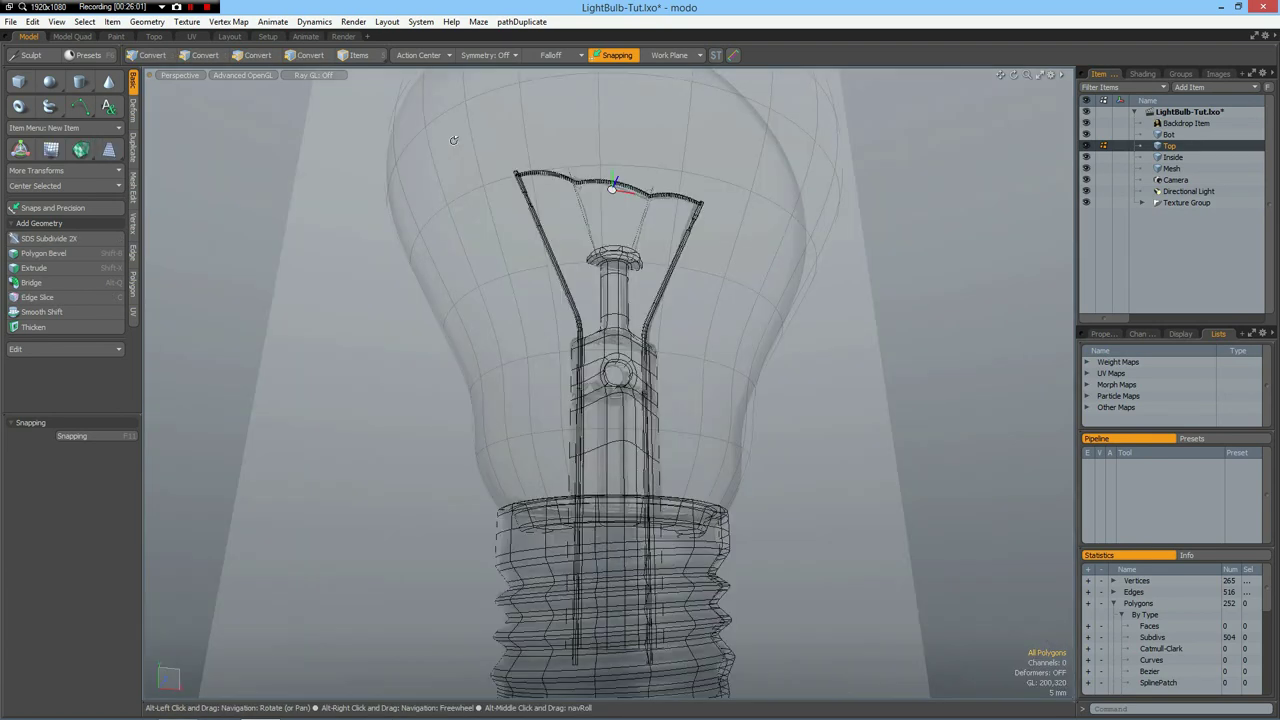
{"action": "left_click", "coordinate": [343, 36]}
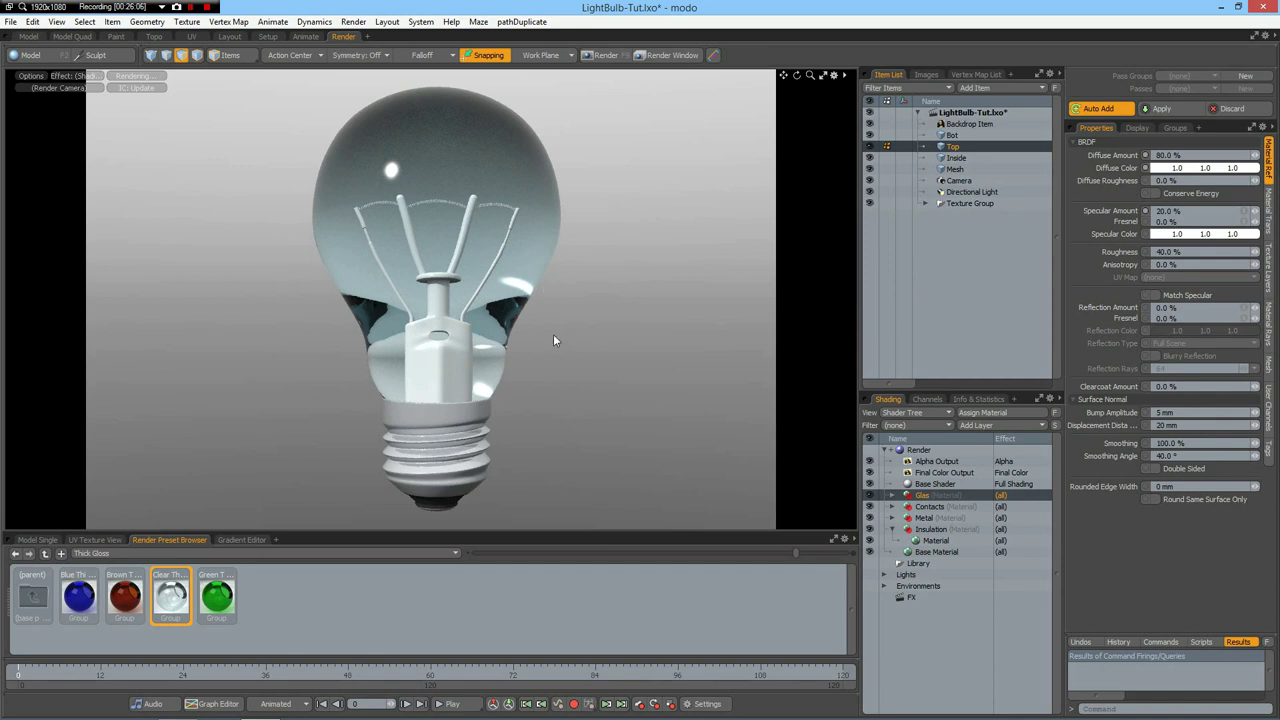
Examine the single-walled bulb from another angle and undo the deletion of its inner shell
{"action": "left_click_drag", "start_coordinate": [532, 429], "coordinate": [412, 407], "text": "alt"}
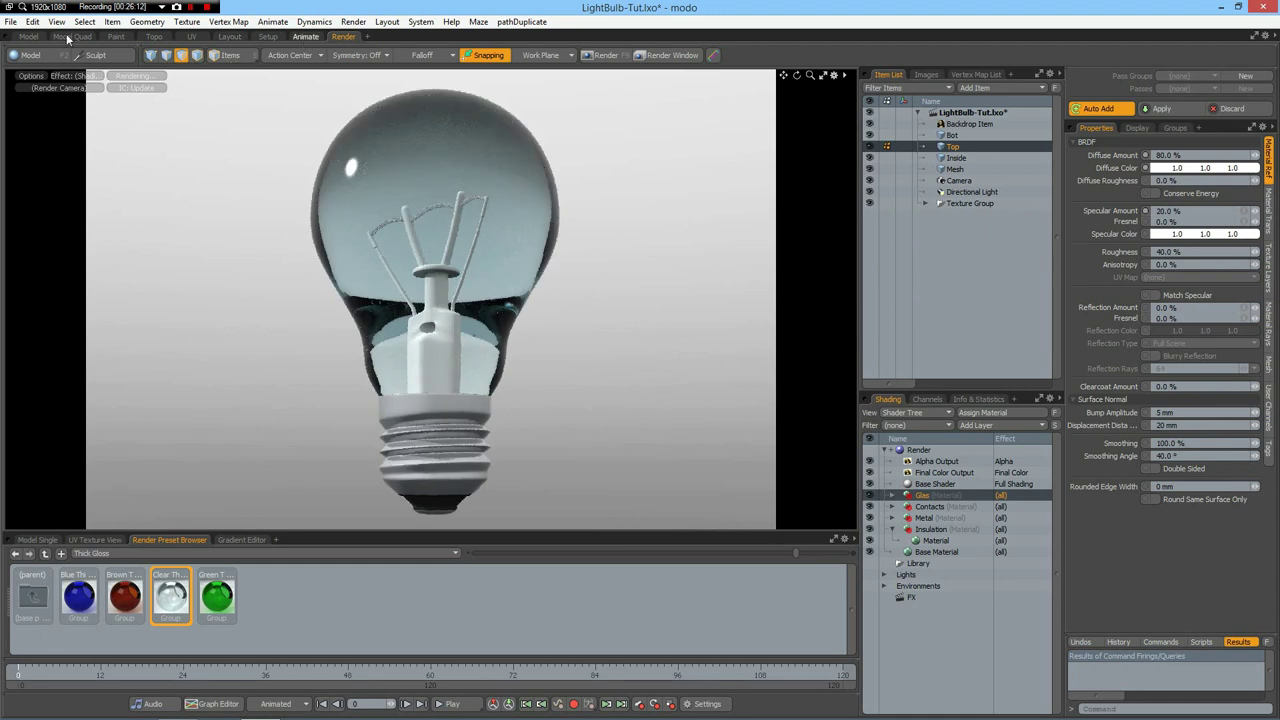
{"action": "left_click", "coordinate": [36, 37]}
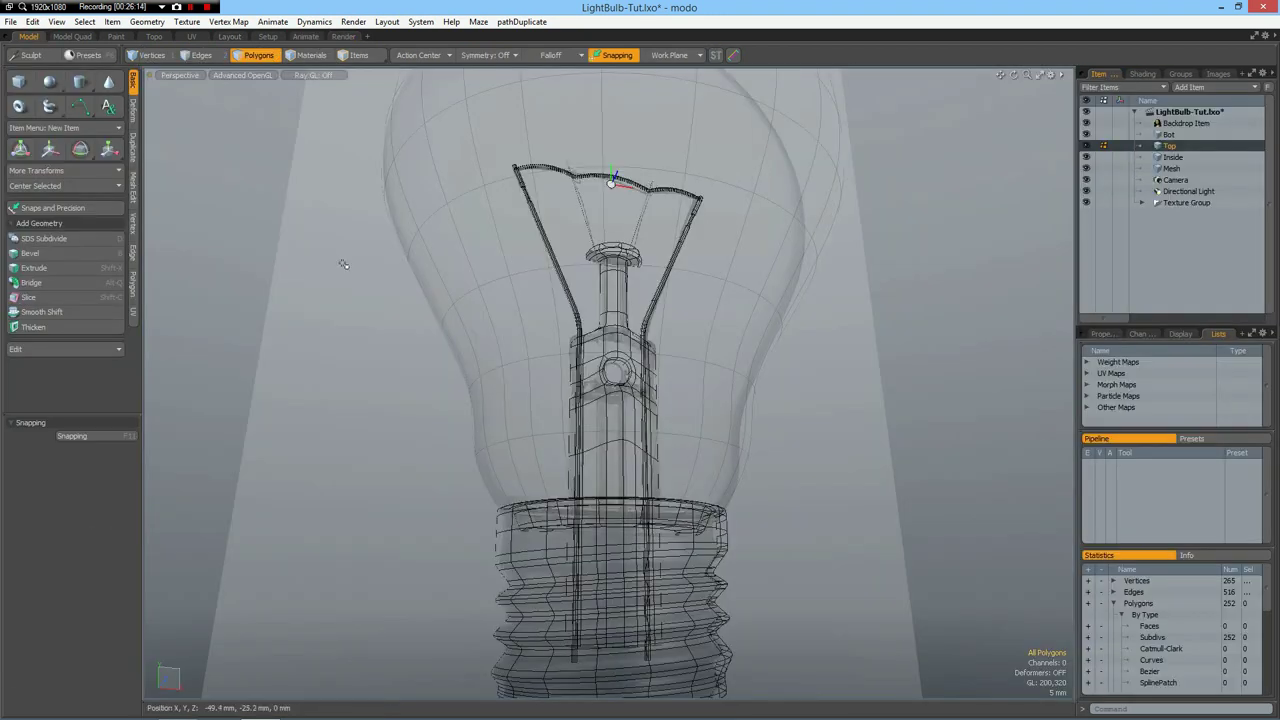
{"action": "left_click", "coordinate": [340, 36]}
{"action": "left_click_drag", "start_coordinate": [567, 369], "coordinate": [634, 400], "text": "alt"}
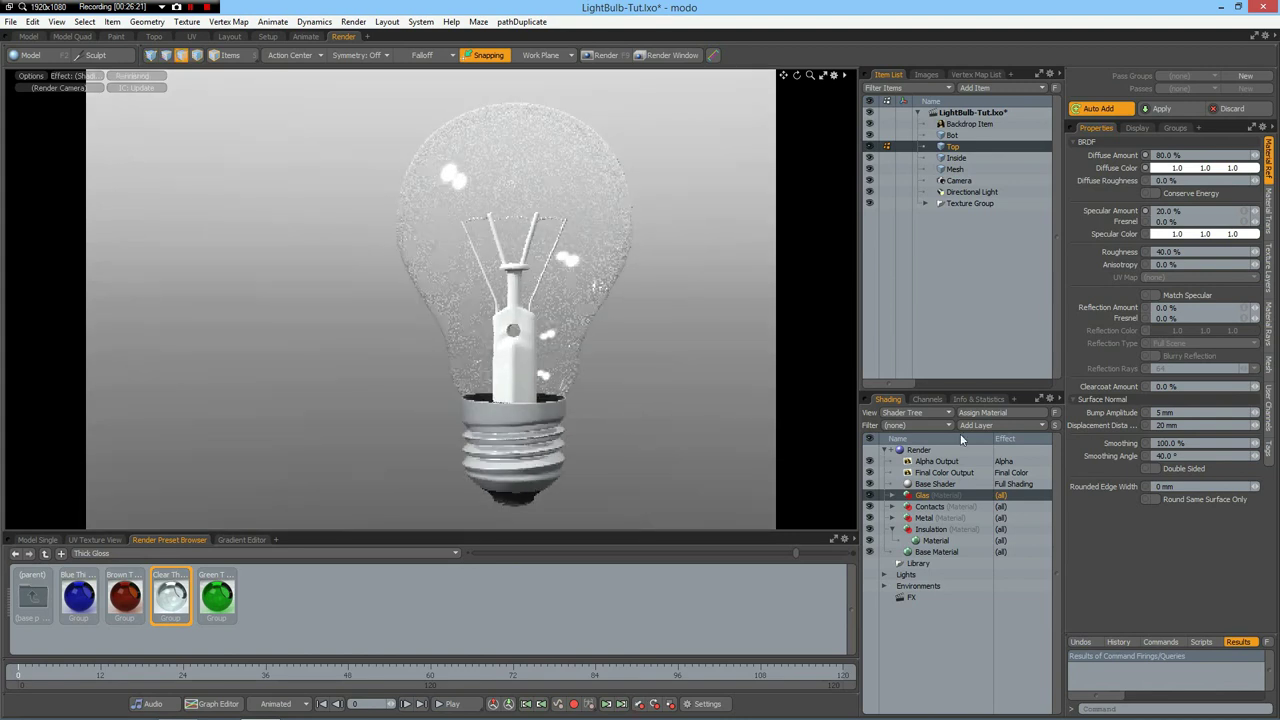
Set the Inside mesh's curve radius to 100 um for thinner rendered filament support wires
{"action": "left_click", "coordinate": [956, 158]}
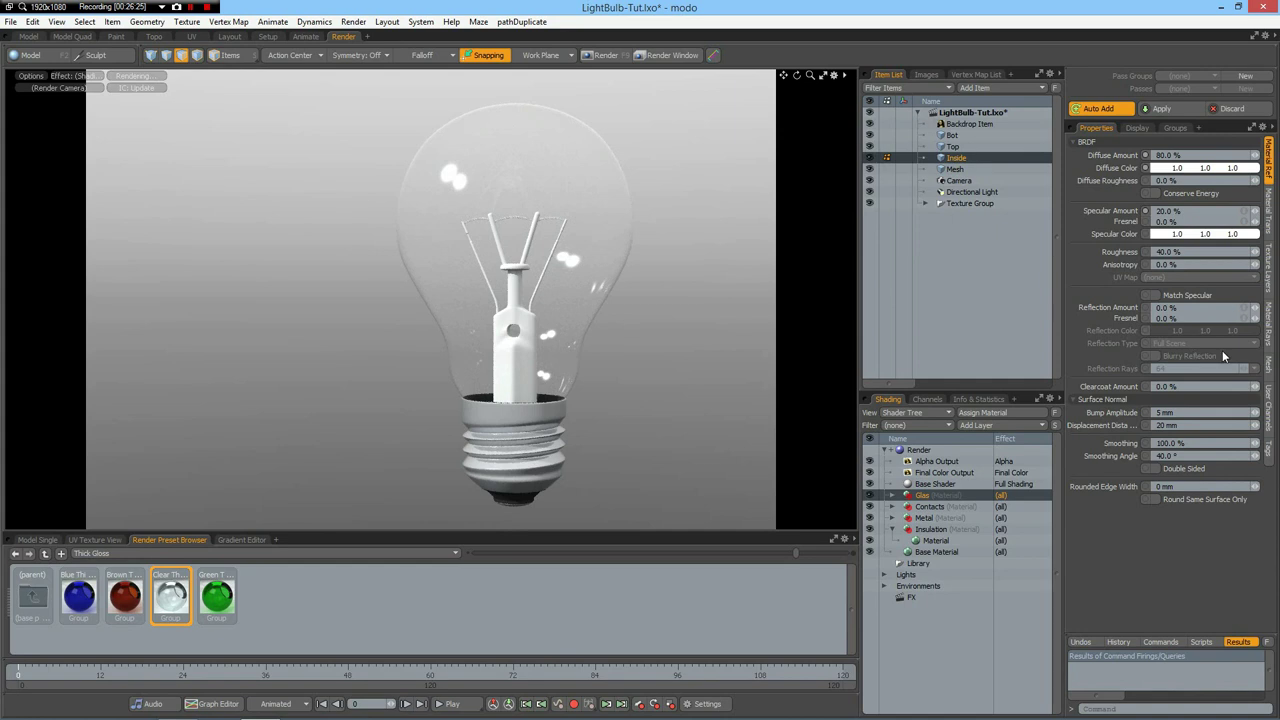
{"action": "left_click", "coordinate": [1269, 364]}
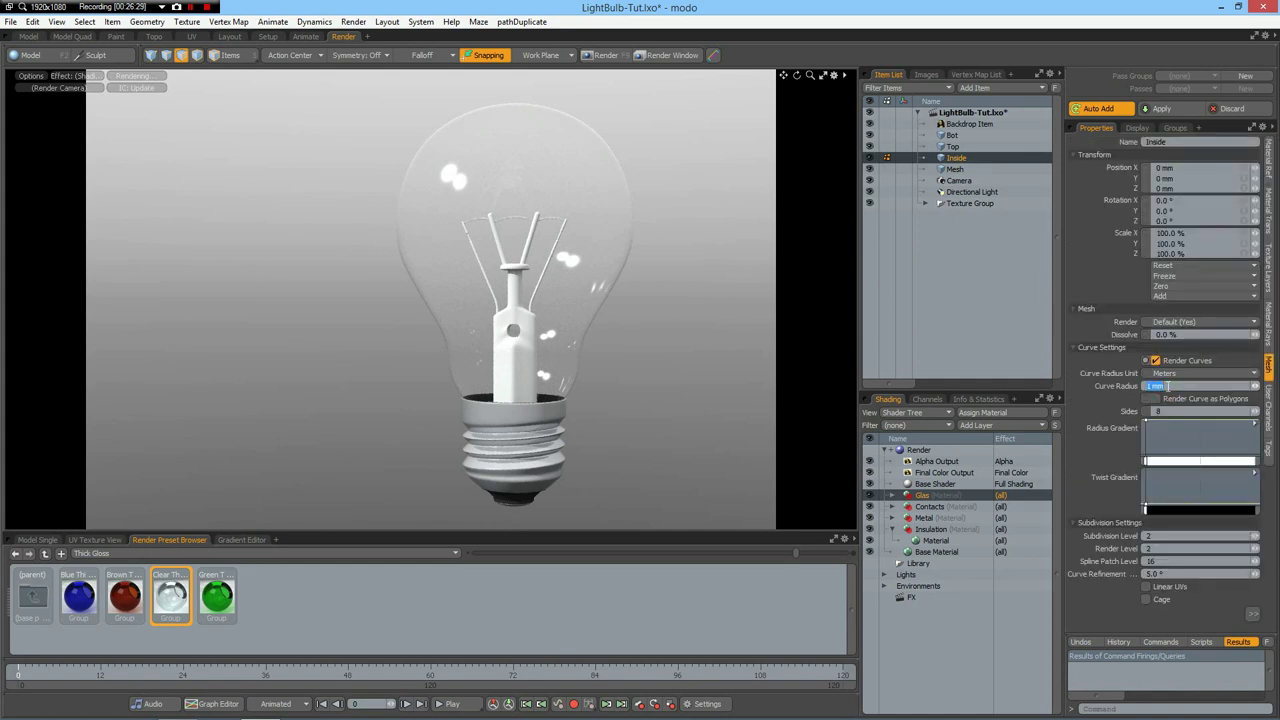
{"action": "type", "text": "100"}
{"action": "key", "text": "Return"}
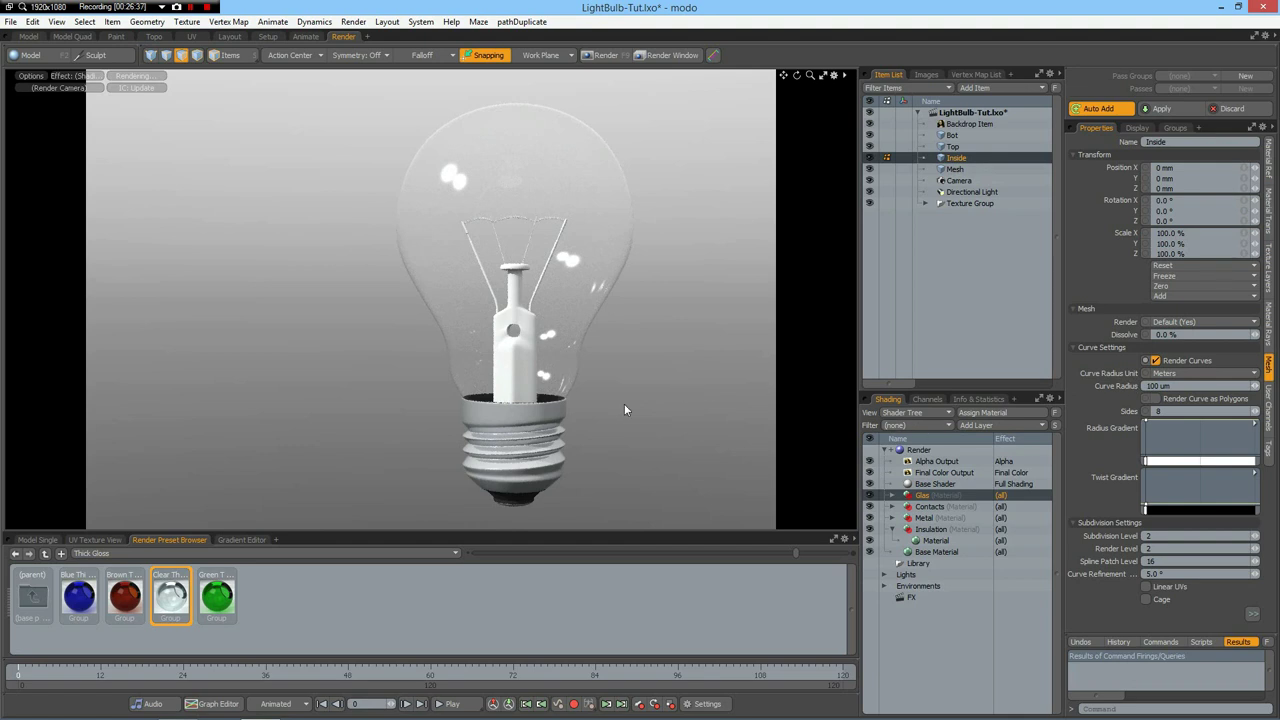
Assign the glass material to the central stem of the Inside mesh and check it in the render preview
{"action": "left_click", "coordinate": [28, 36]}
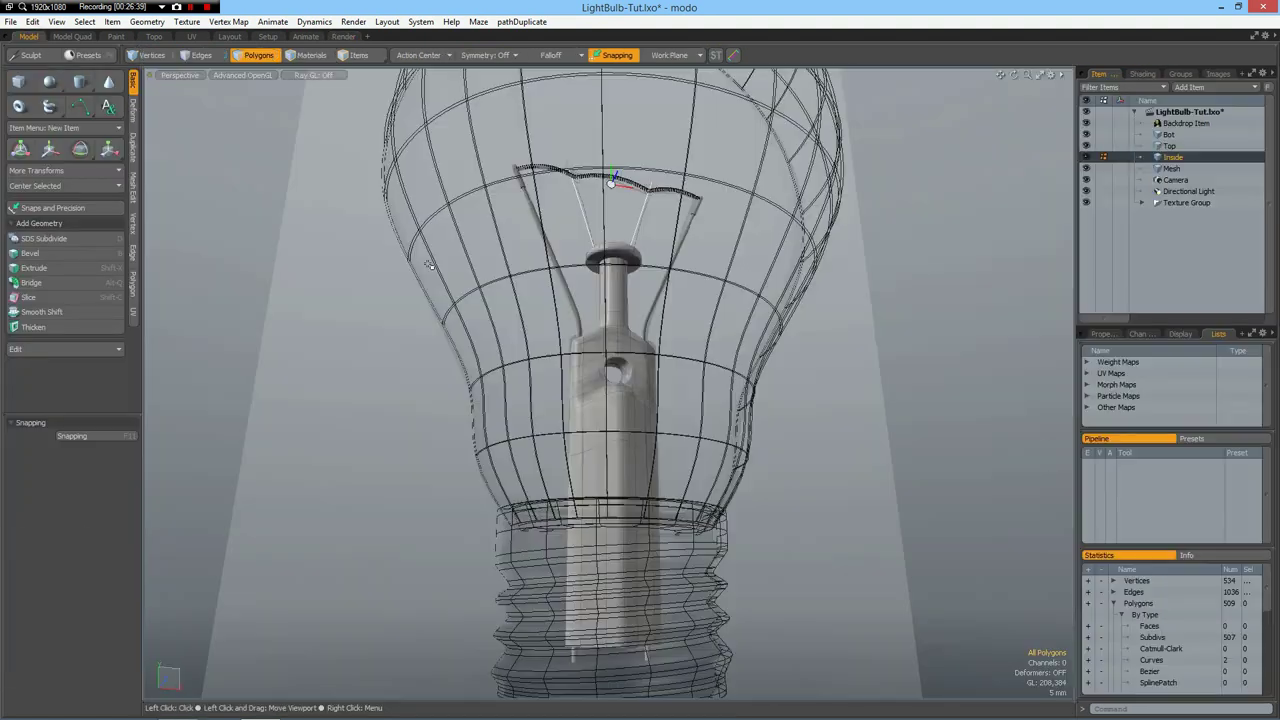
{"action": "double_click", "coordinate": [619, 312]}
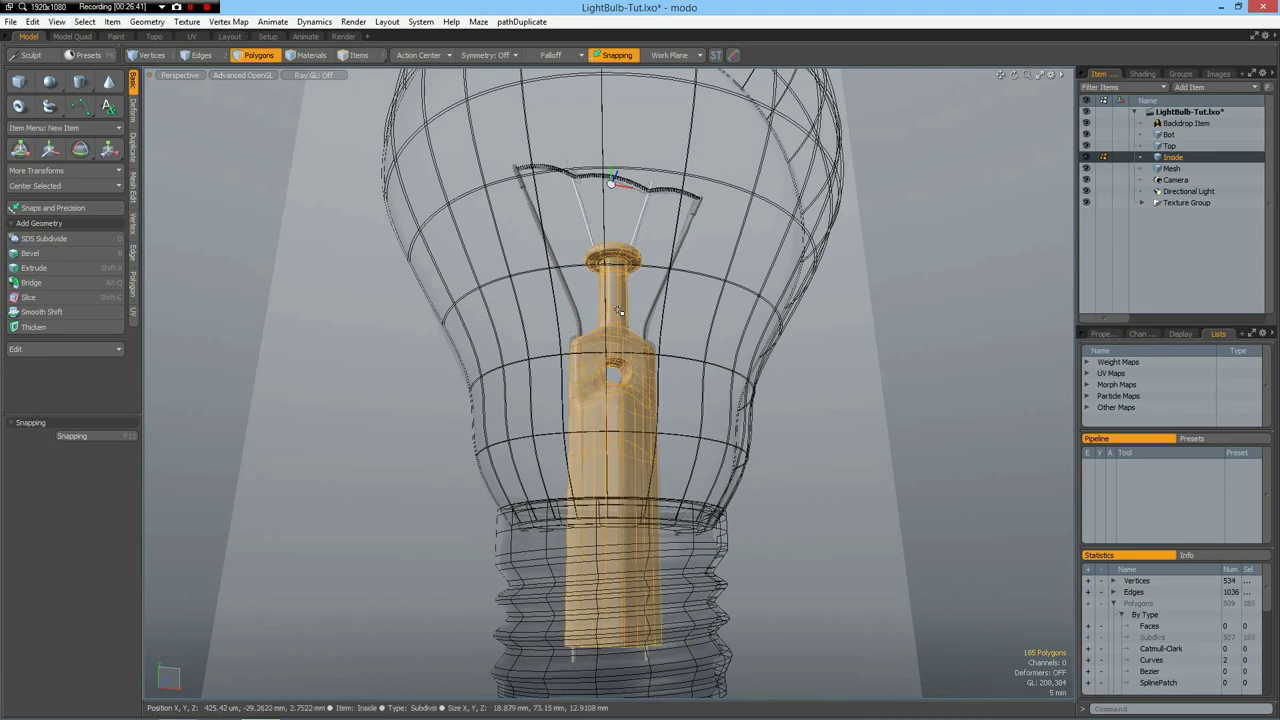
{"action": "key", "text": "m"}
{"action": "left_click", "coordinate": [1238, 460]}
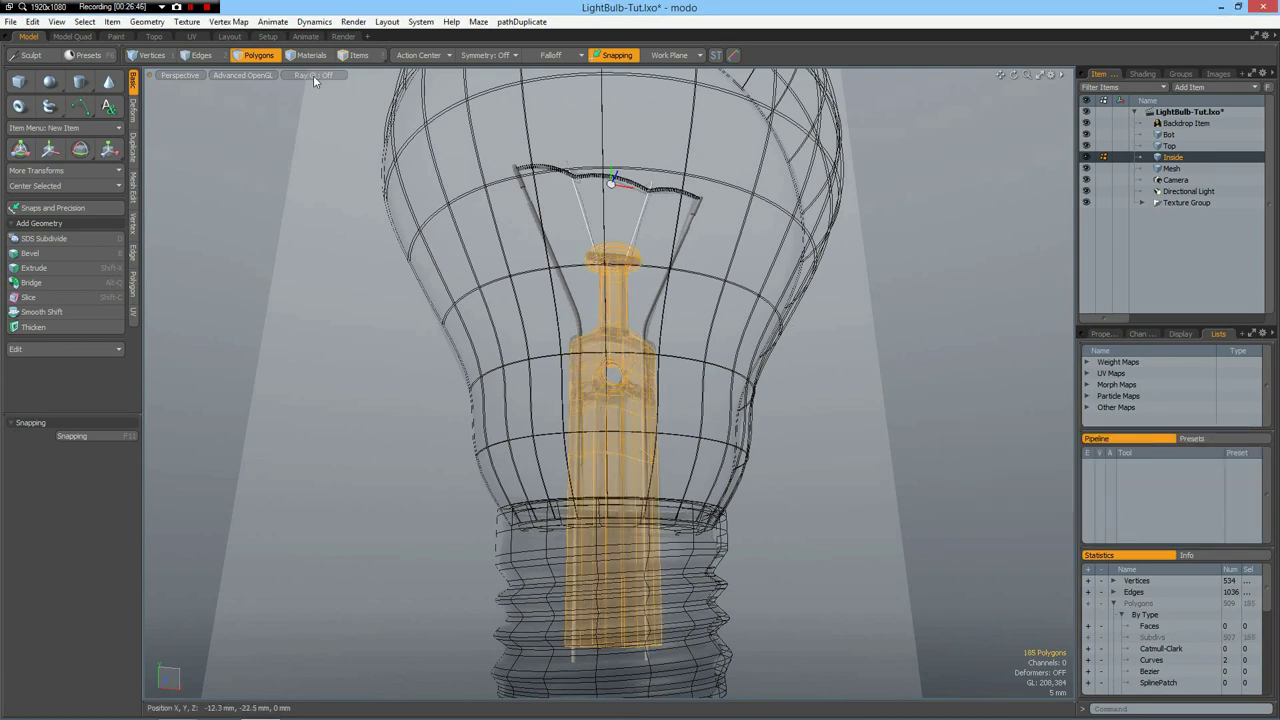
{"action": "left_click", "coordinate": [345, 36]}
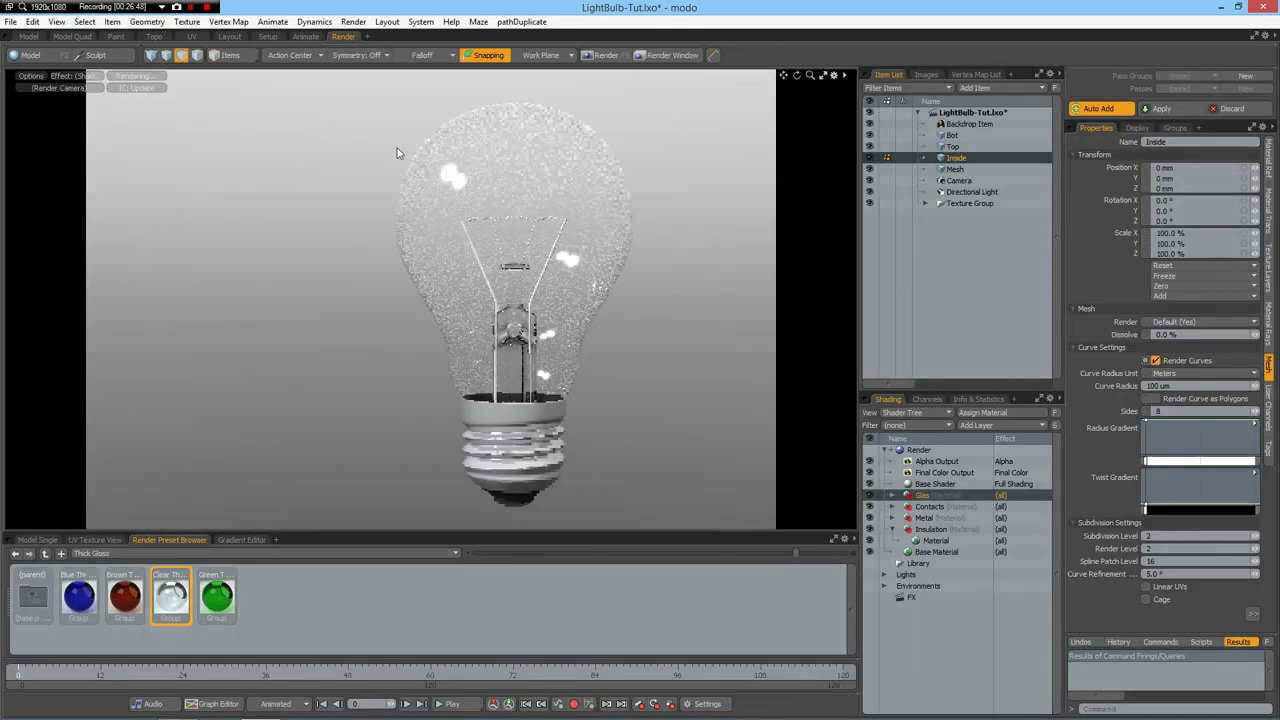
Set the diffuse color of the Contacts material to near-black, with red, green and blue at 0.02
{"action": "left_click", "coordinate": [893, 507]}
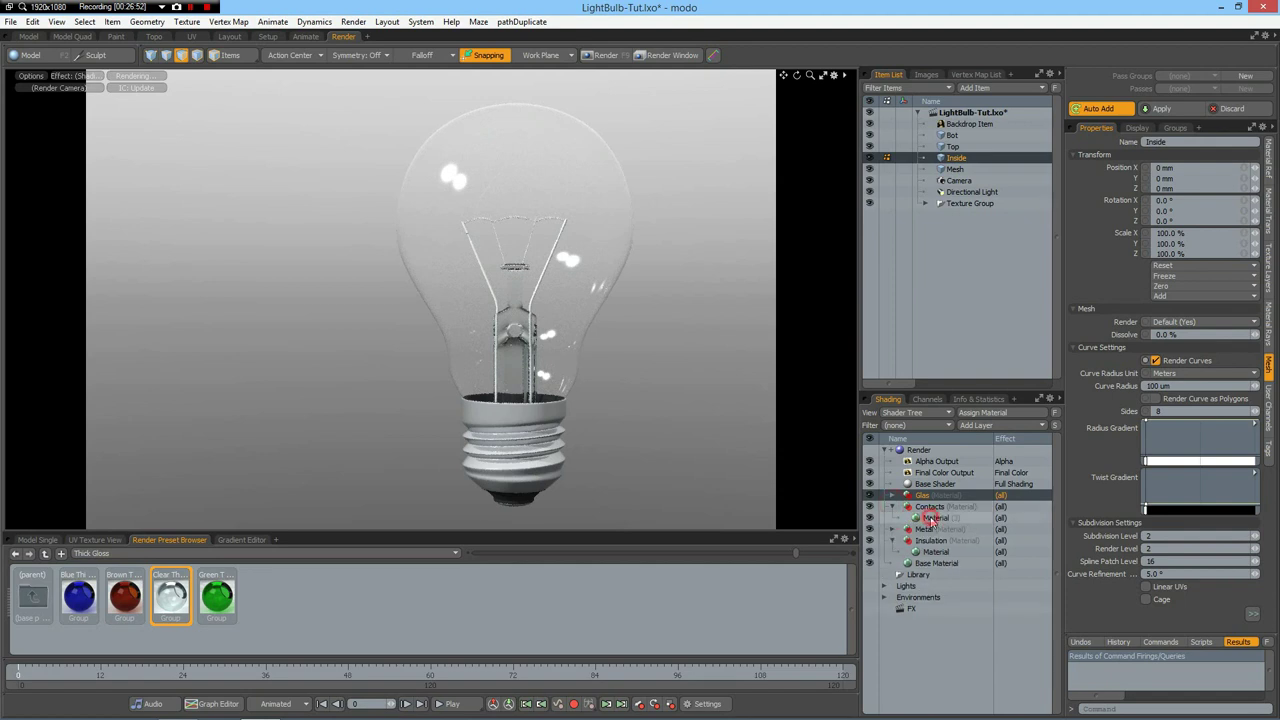
{"action": "left_click", "coordinate": [935, 518]}
{"action": "left_click", "coordinate": [1192, 170]}
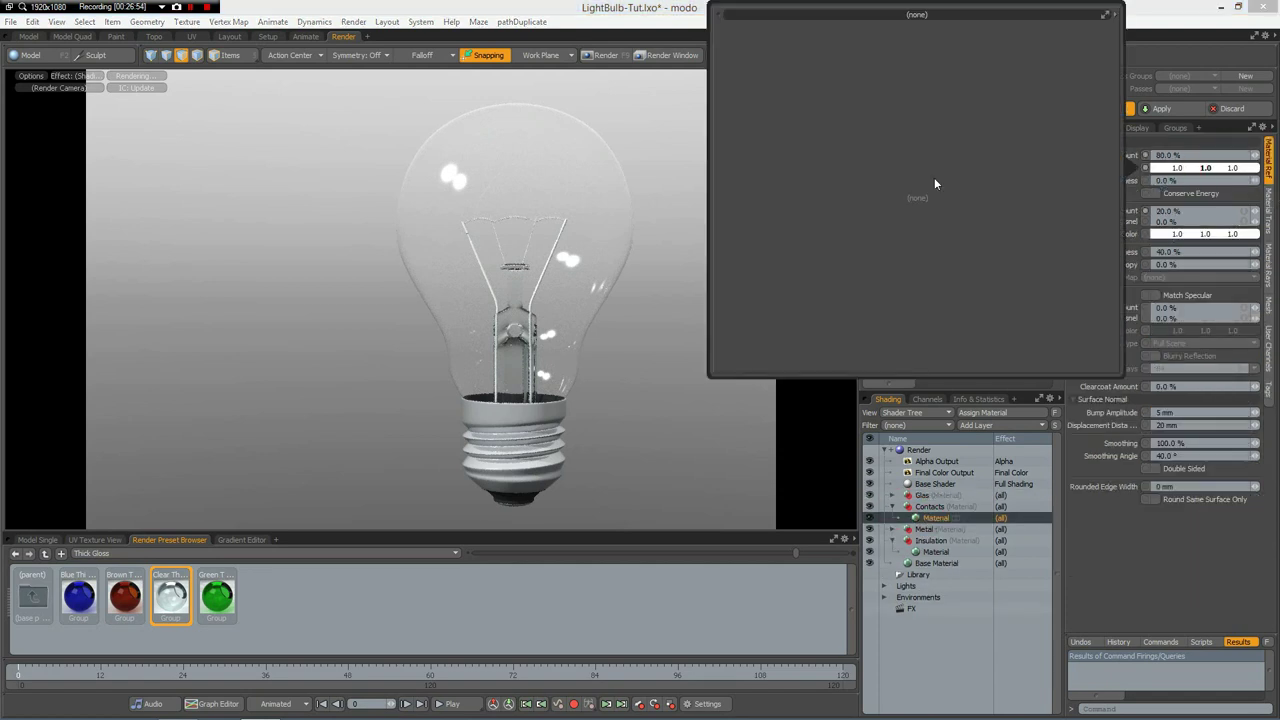
{"action": "left_click", "coordinate": [724, 214]}
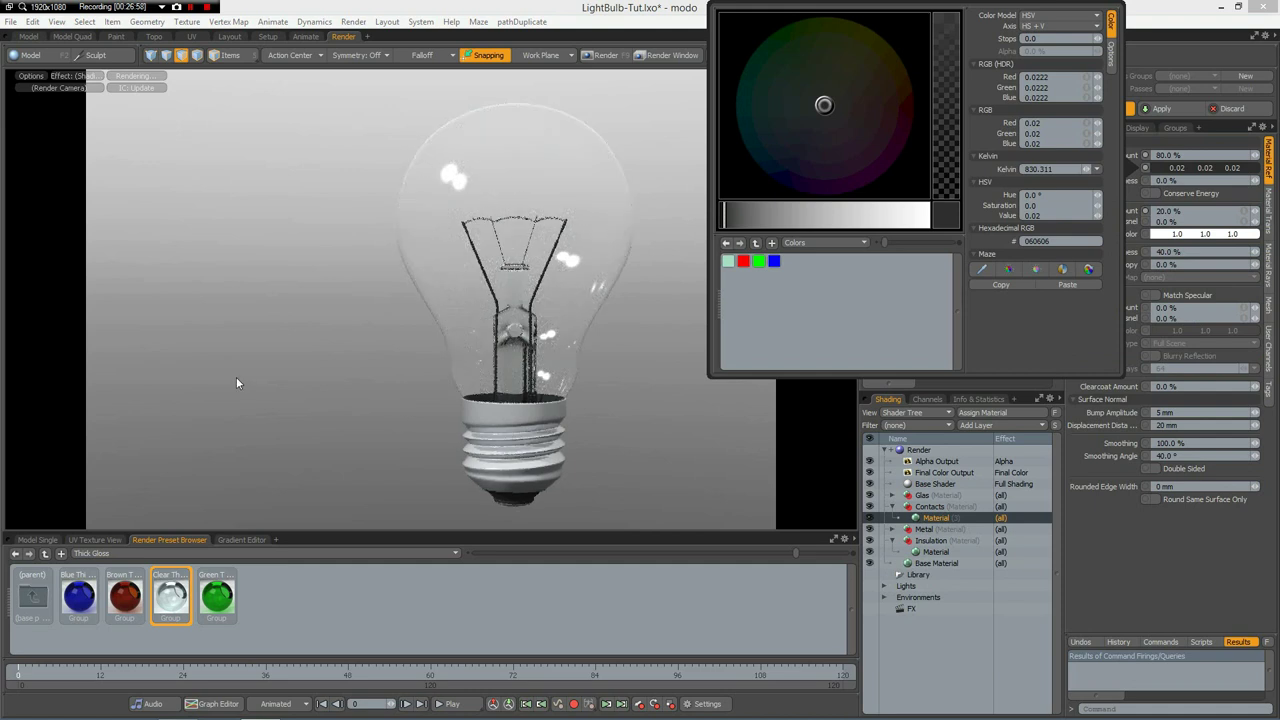
{"action": "key", "text": "1"}
{"action": "left_click", "coordinate": [815, 457]}
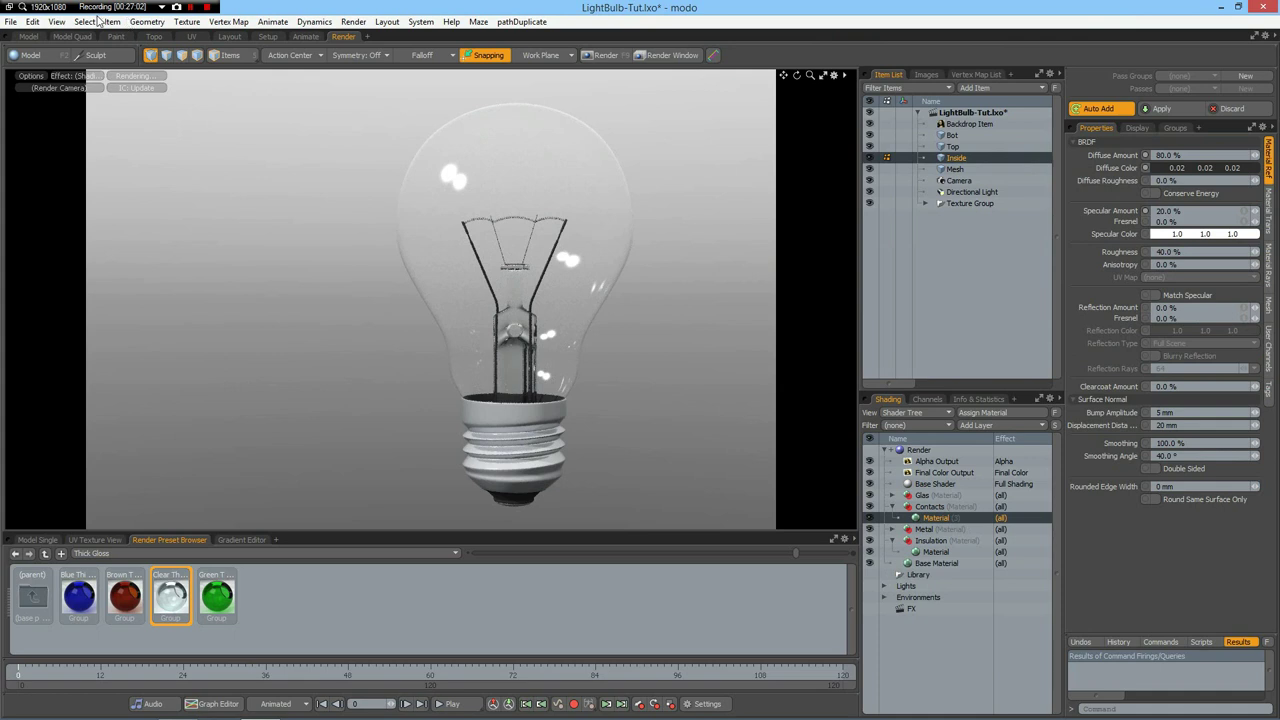
Hide the backdrop item in the modeling scene
{"action": "left_click", "coordinate": [28, 36]}
{"action": "scroll", "coordinate": [985, 200], "scroll_direction": "down", "scroll_amount": 5}
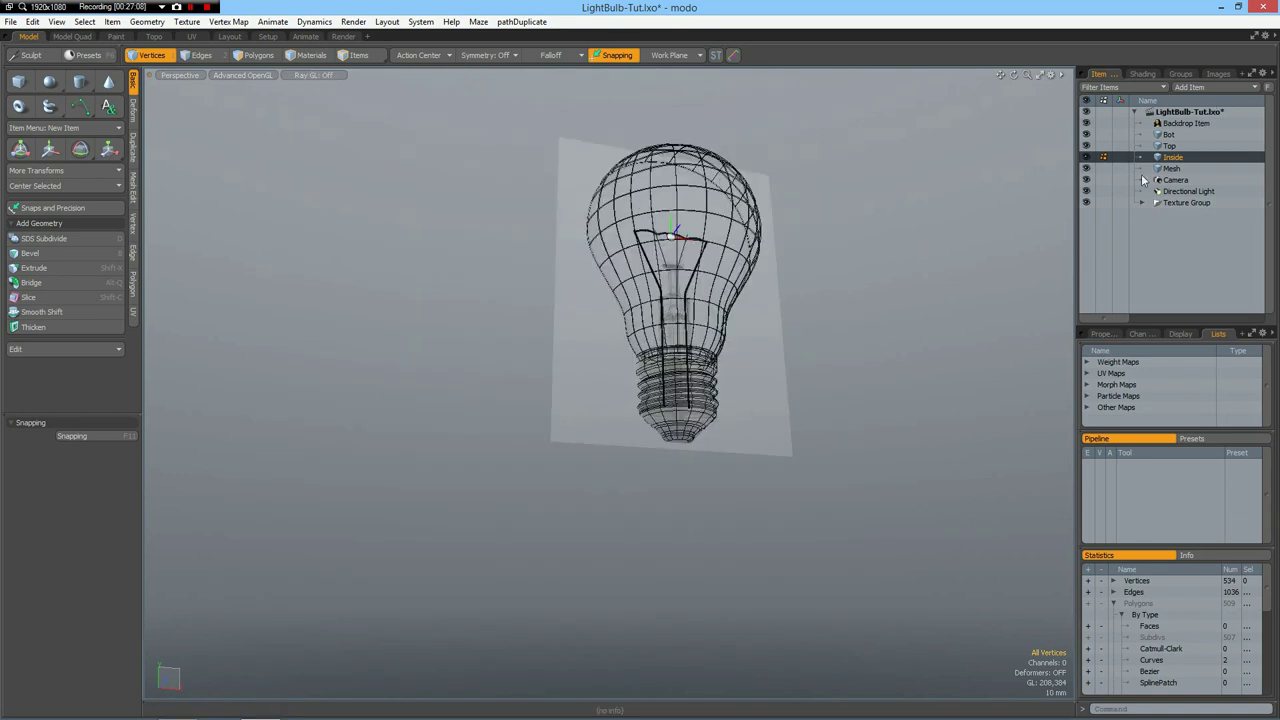
{"action": "left_click", "coordinate": [1087, 123]}
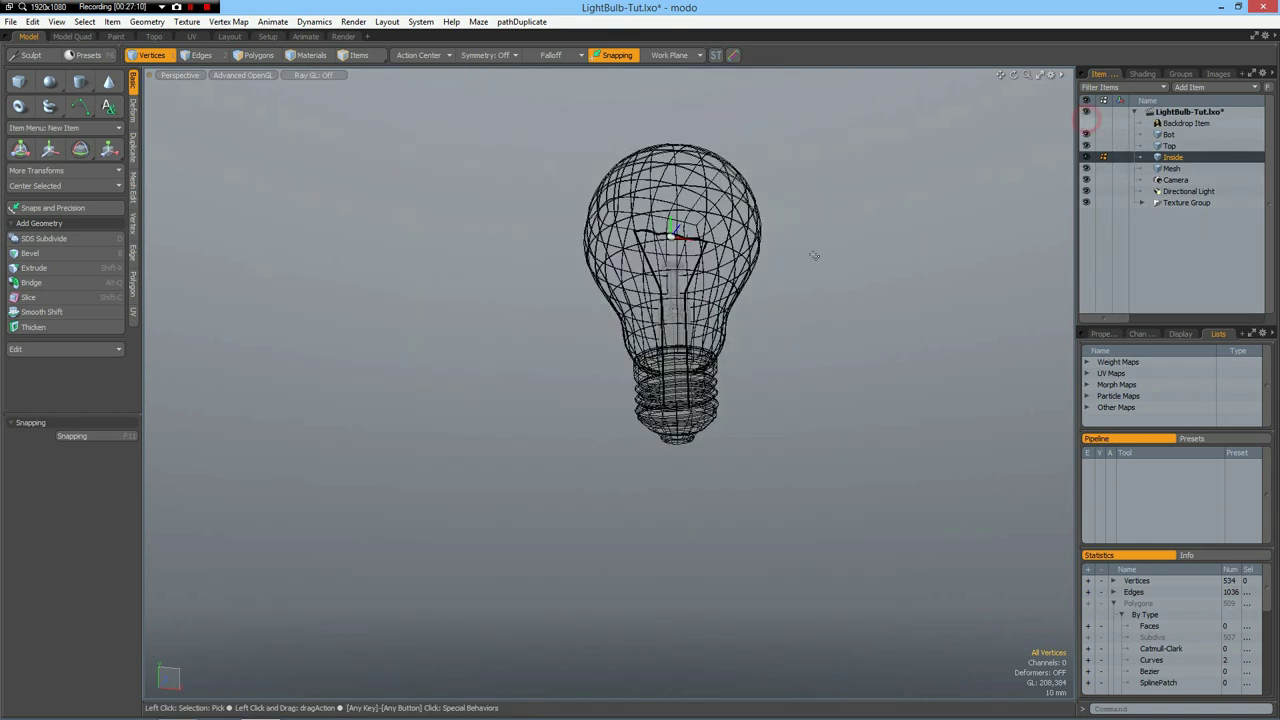
Select the Bot, Top, Inside and Mesh items together and rotate the whole bulb 90° about Z onto its side
{"action": "left_click_drag", "start_coordinate": [769, 291], "coordinate": [752, 356], "text": "alt"}
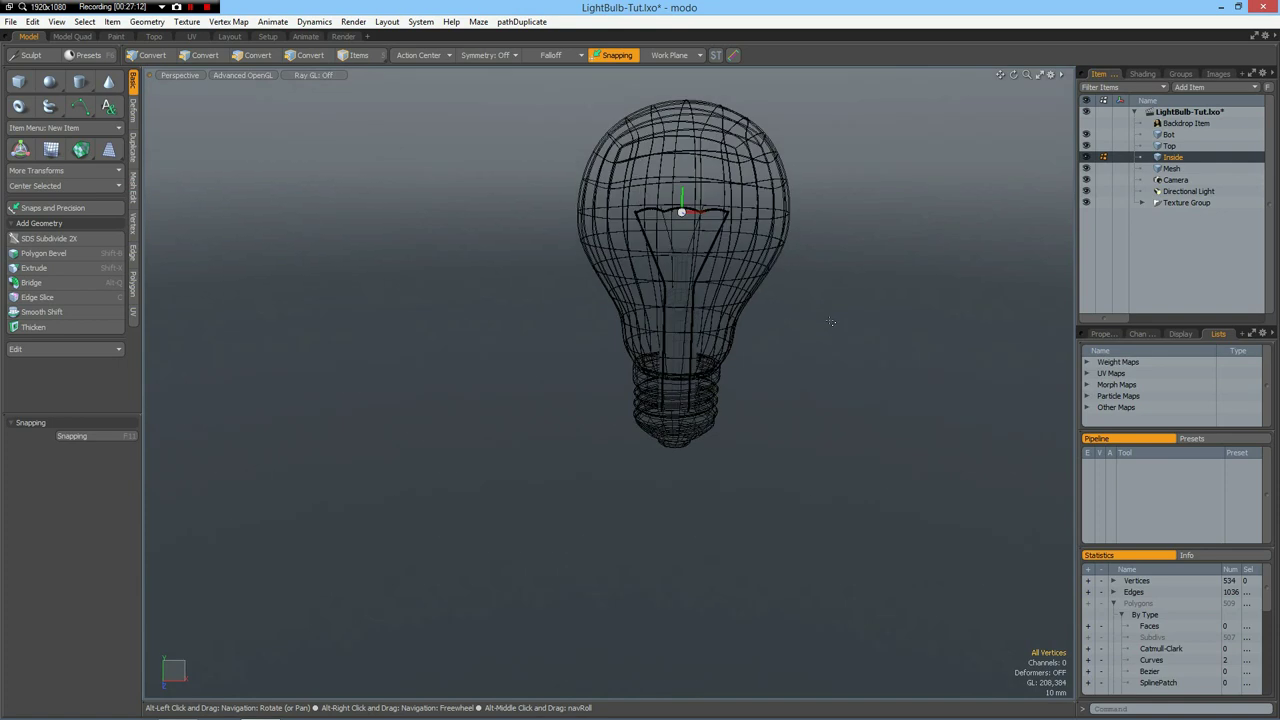
{"action": "left_click", "coordinate": [1171, 168]}
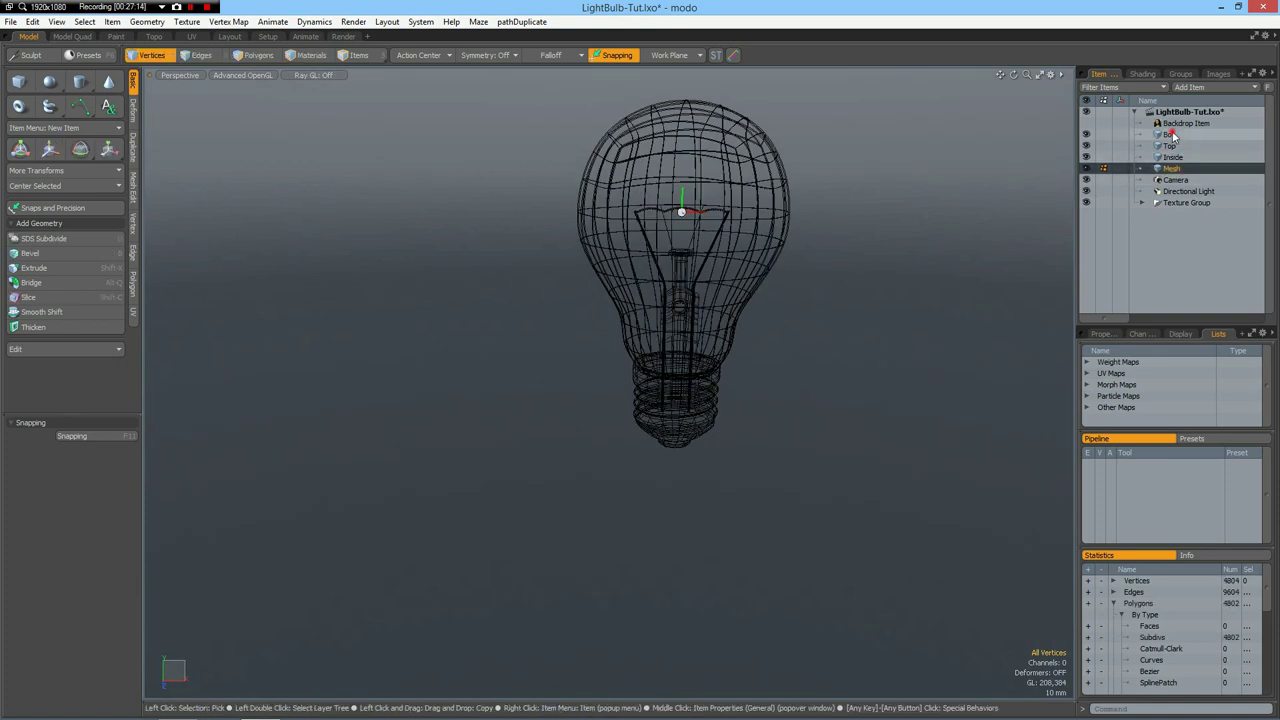
{"action": "left_click", "coordinate": [1171, 135], "text": "shift"}
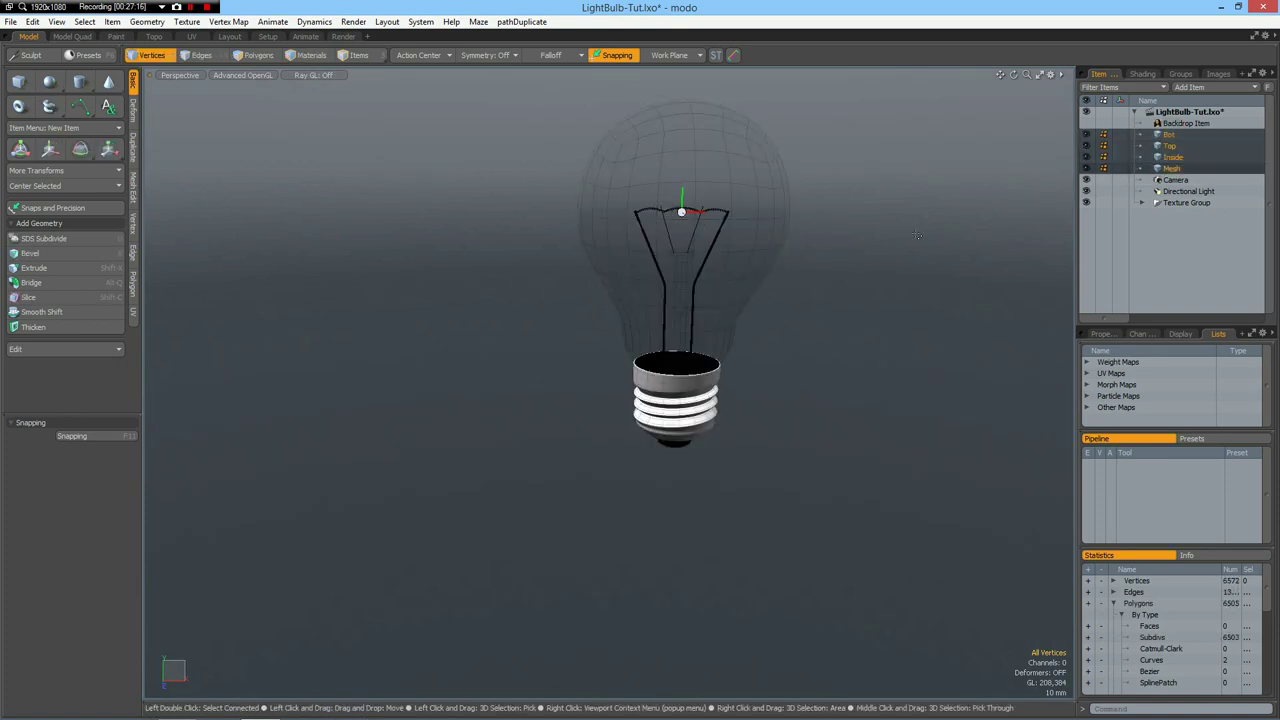
{"action": "key", "text": "e"}
{"action": "left_click_drag", "start_coordinate": [714, 226], "coordinate": [616, 267]}
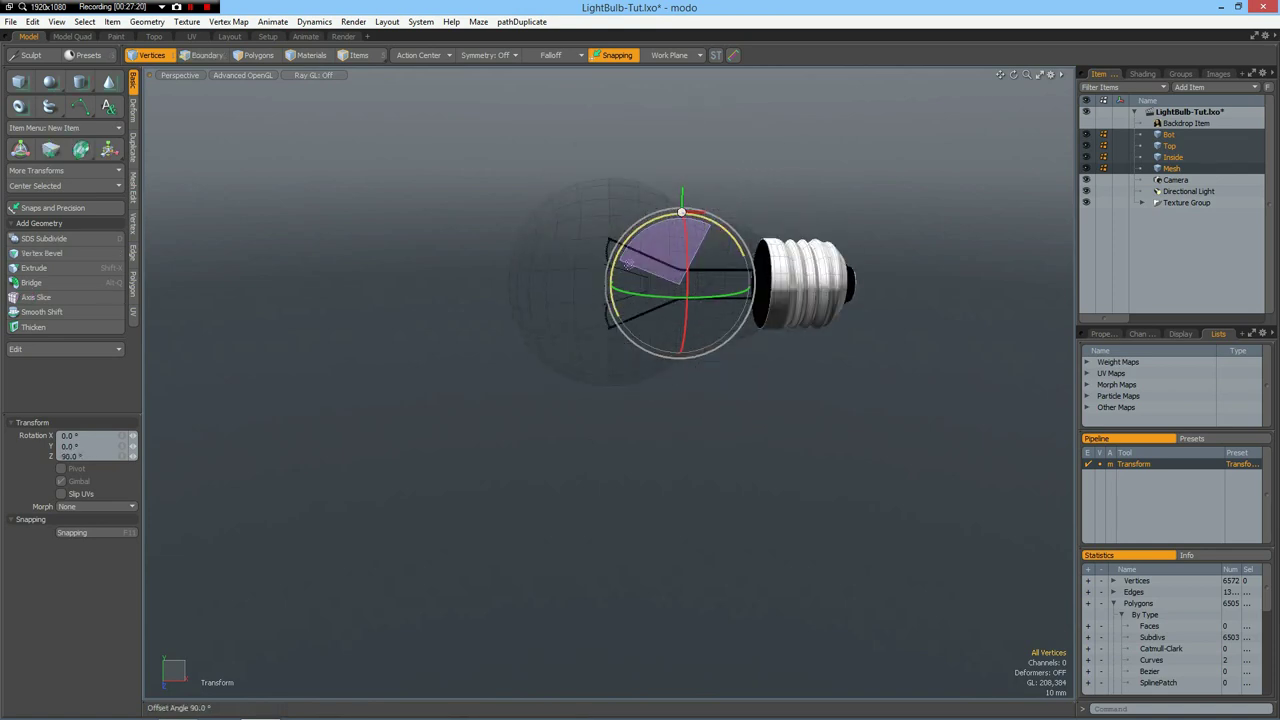
{"action": "key", "text": "space"}
Switch to the front view and show the work plane grid
{"action": "key", "text": "KP_1"}
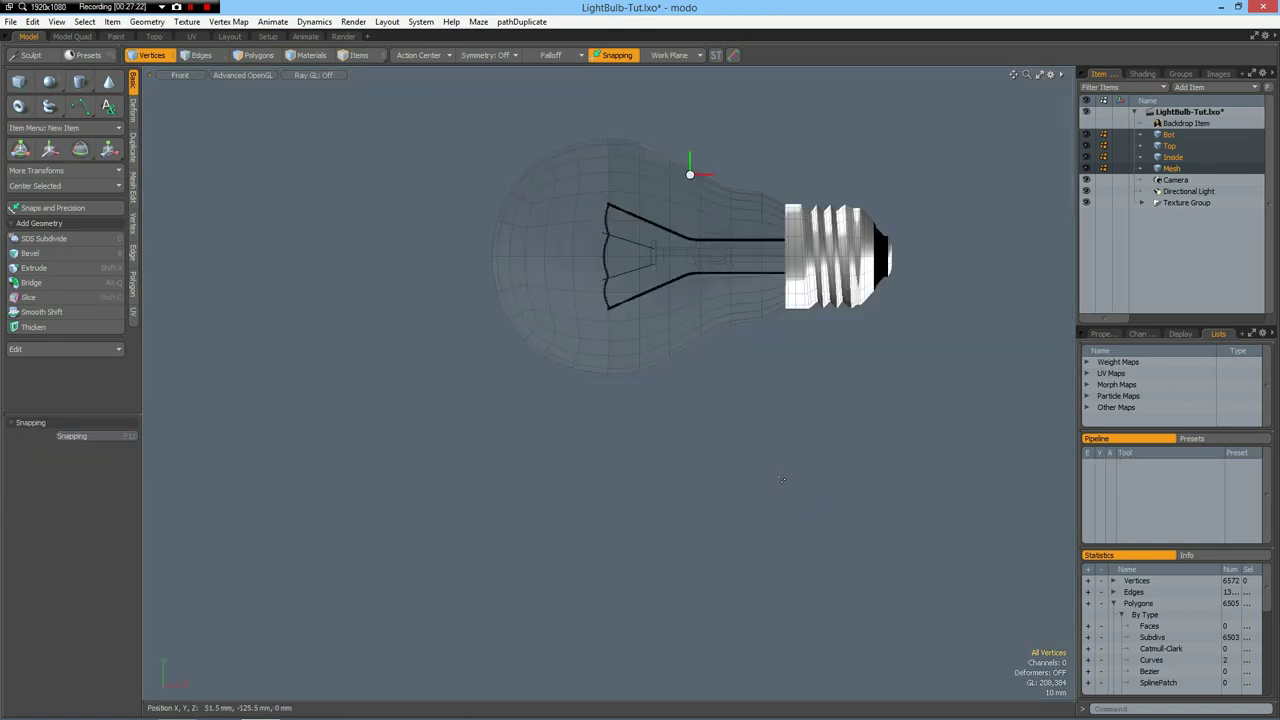
{"action": "left_click_drag", "start_coordinate": [821, 460], "coordinate": [776, 485], "text": "alt+shift"}
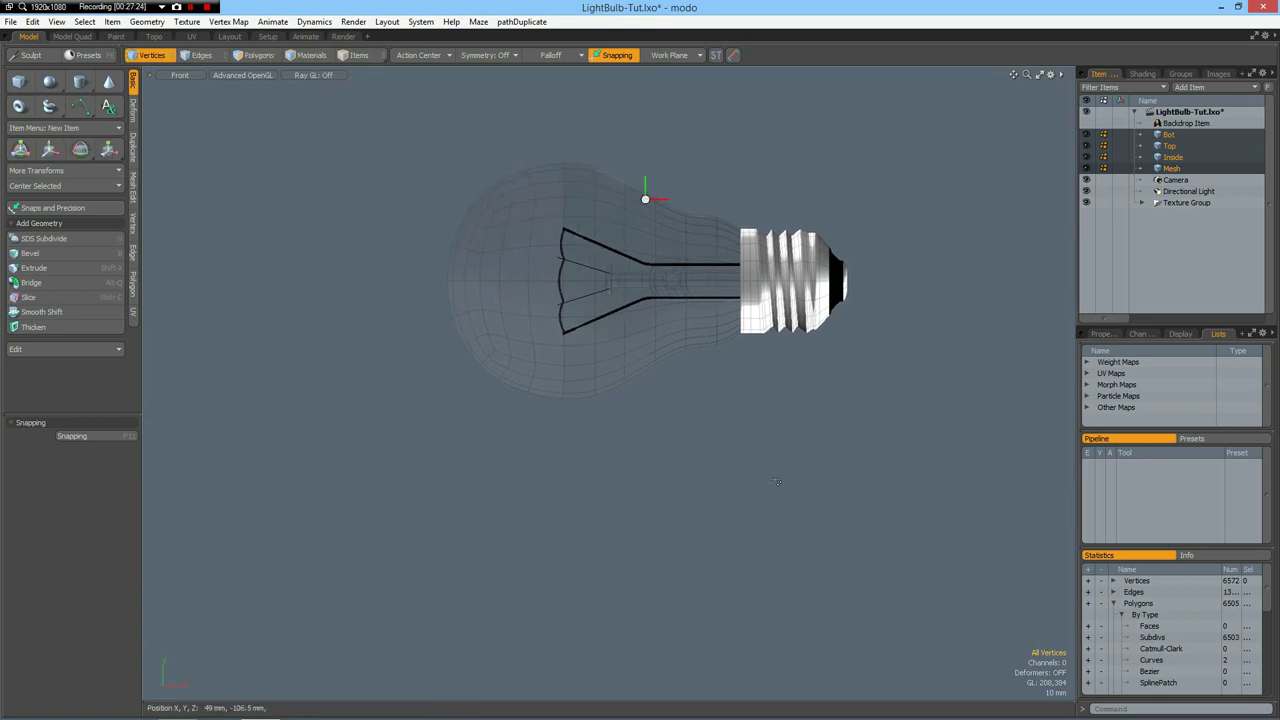
{"action": "key", "text": "ctrl+space"}
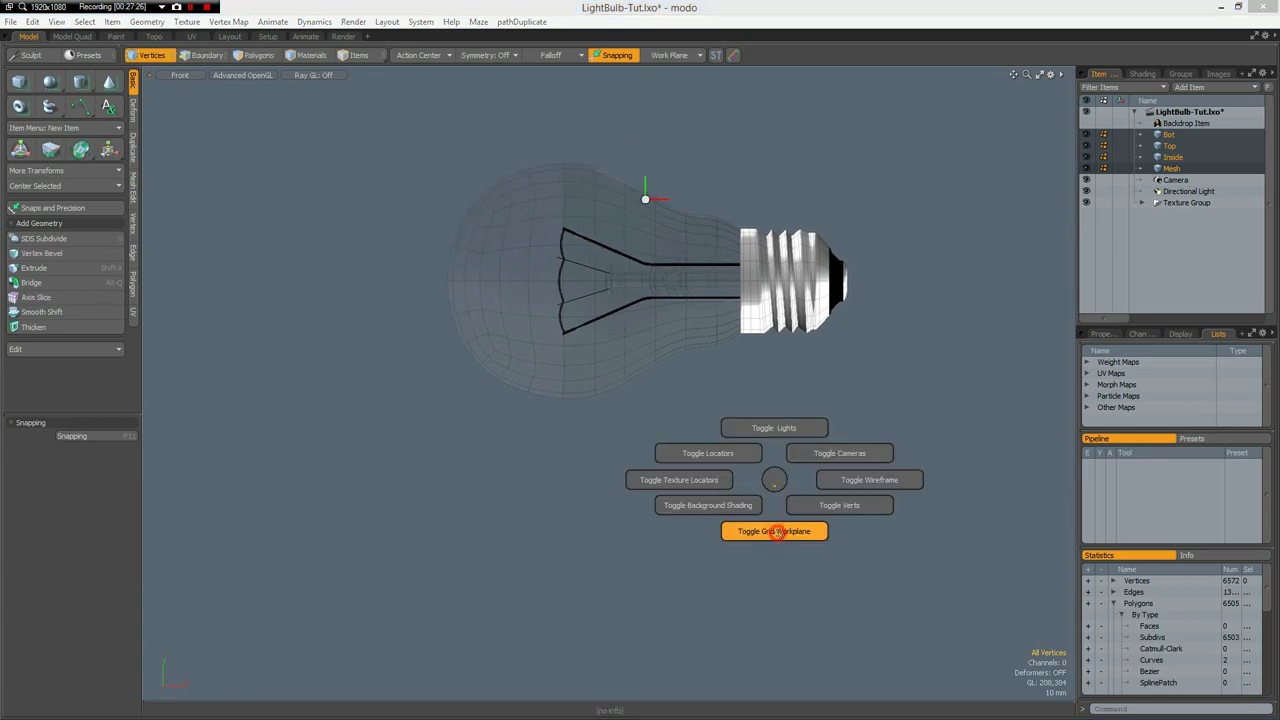
{"action": "left_click", "coordinate": [774, 531]}
Rotate the bulb -16.5° about Z around the lowest point of the glass so that its cap tilts down level with it
{"action": "scroll", "coordinate": [683, 393], "scroll_direction": "up", "scroll_amount": 3}
{"action": "left_click_drag", "start_coordinate": [683, 399], "coordinate": [680, 437], "text": "alt+shift"}
{"action": "key", "text": "e"}
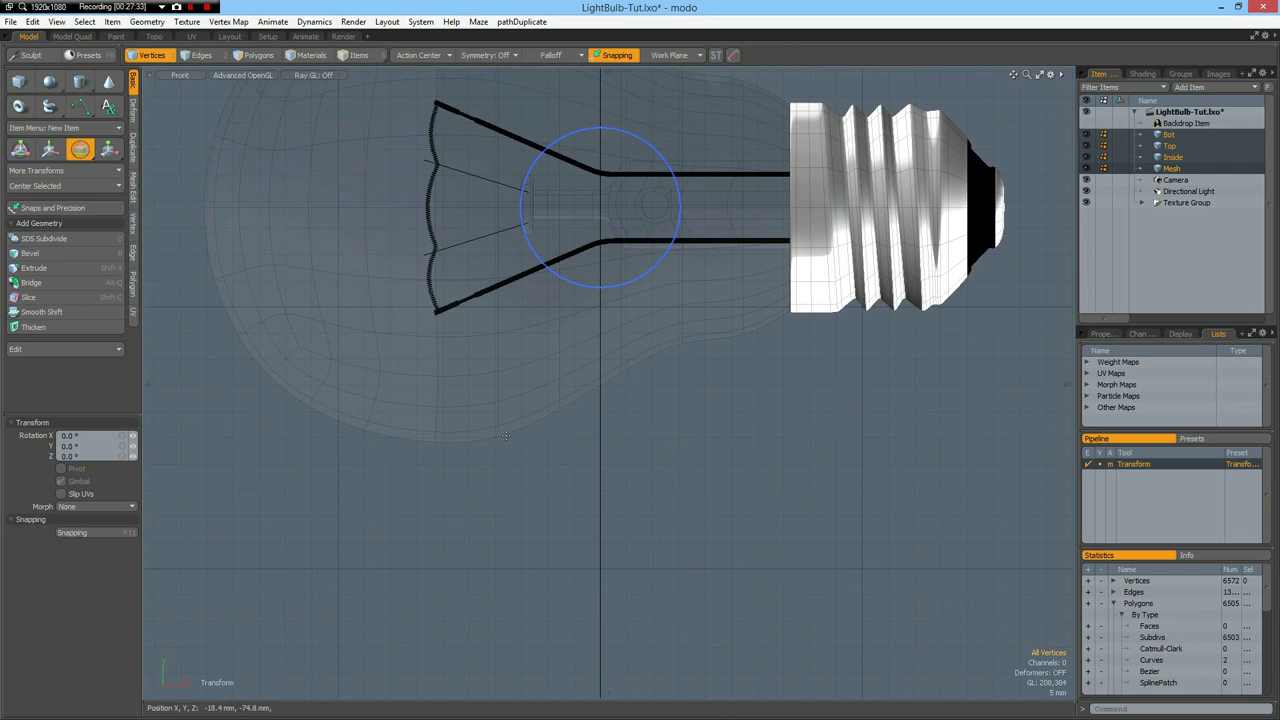
{"action": "left_click", "coordinate": [506, 434]}
{"action": "left_click_drag", "start_coordinate": [586, 409], "coordinate": [918, 421]}
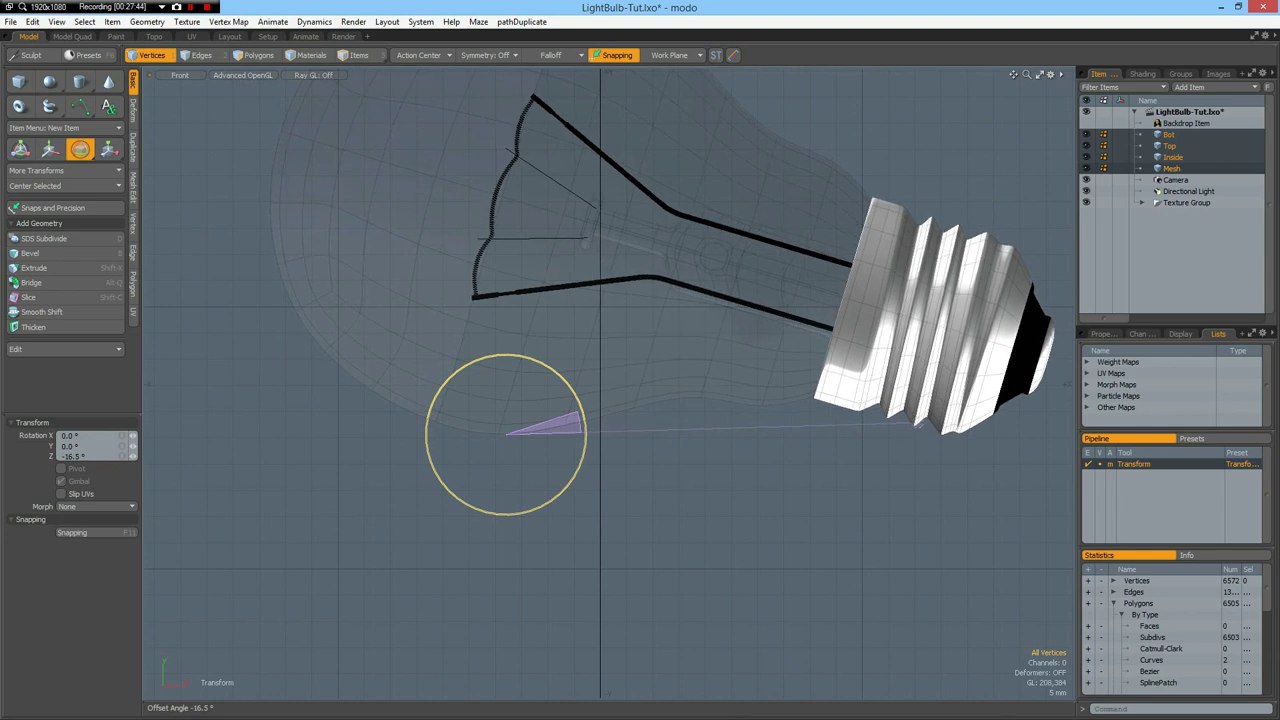
{"action": "key", "text": "space"}
{"action": "scroll", "coordinate": [794, 512], "scroll_direction": "down", "scroll_amount": 2}
Add a plane as a new mesh item and move it to Y -74.2 mm under the bulb as a floor
{"action": "left_click_drag", "start_coordinate": [738, 518], "coordinate": [613, 584], "text": "alt"}
{"action": "key", "text": "1"}
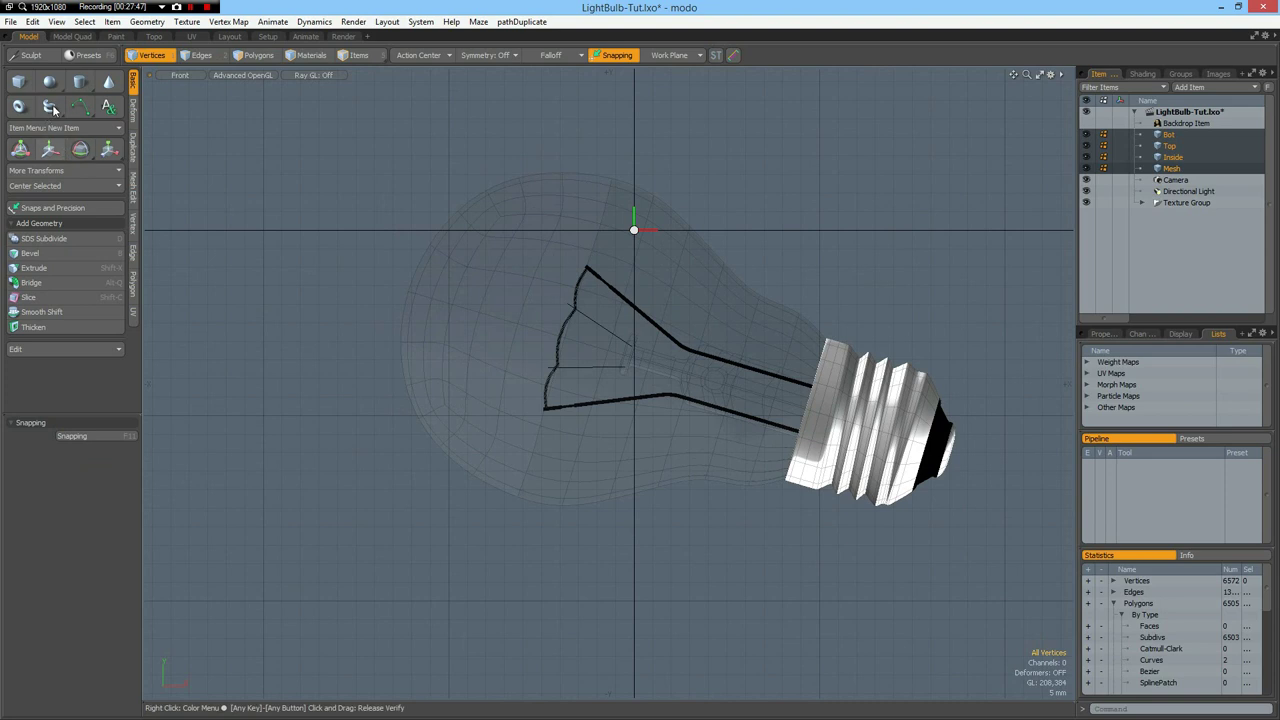
{"action": "left_click", "coordinate": [53, 108]}
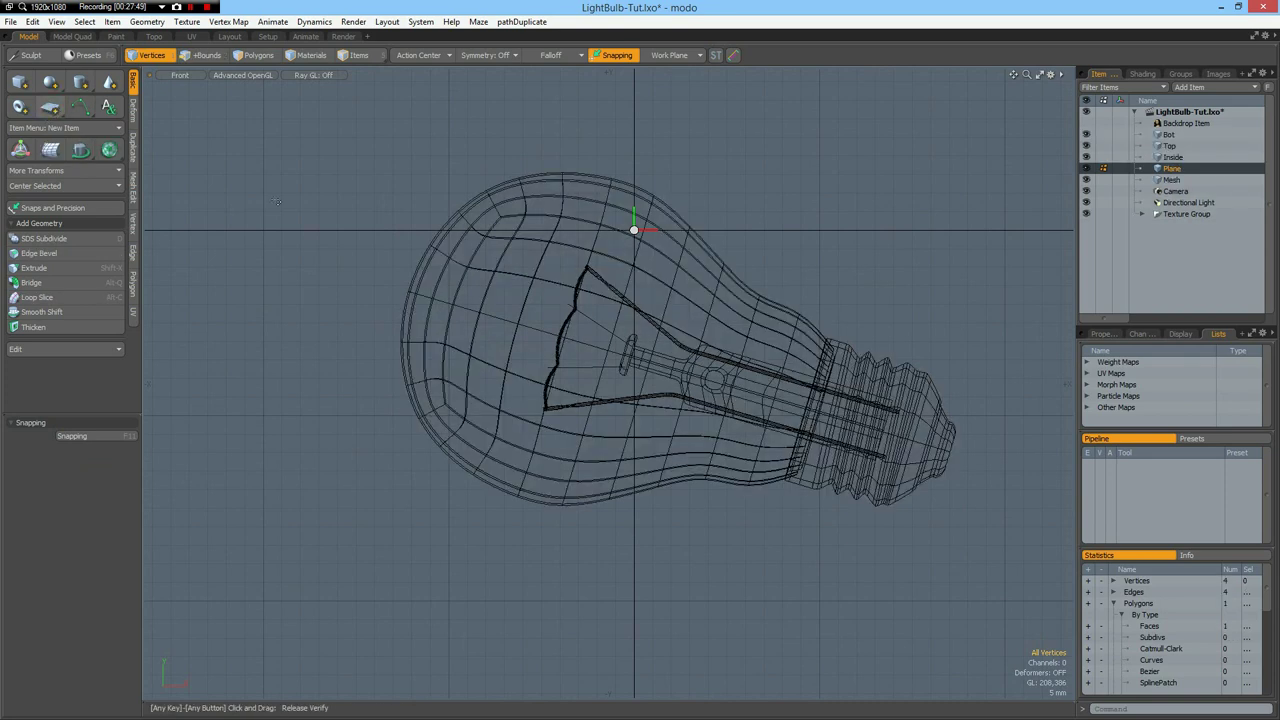
{"action": "key", "text": "w"}
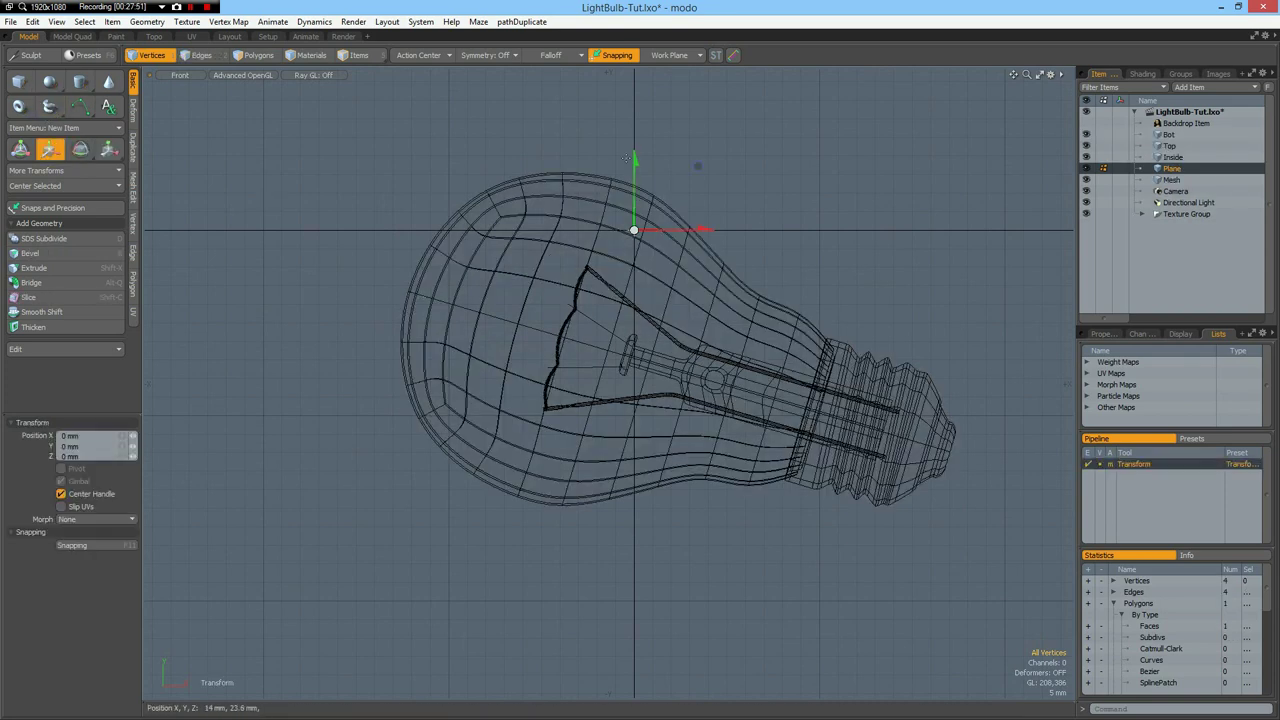
{"action": "left_click_drag", "start_coordinate": [637, 160], "coordinate": [636, 433]}
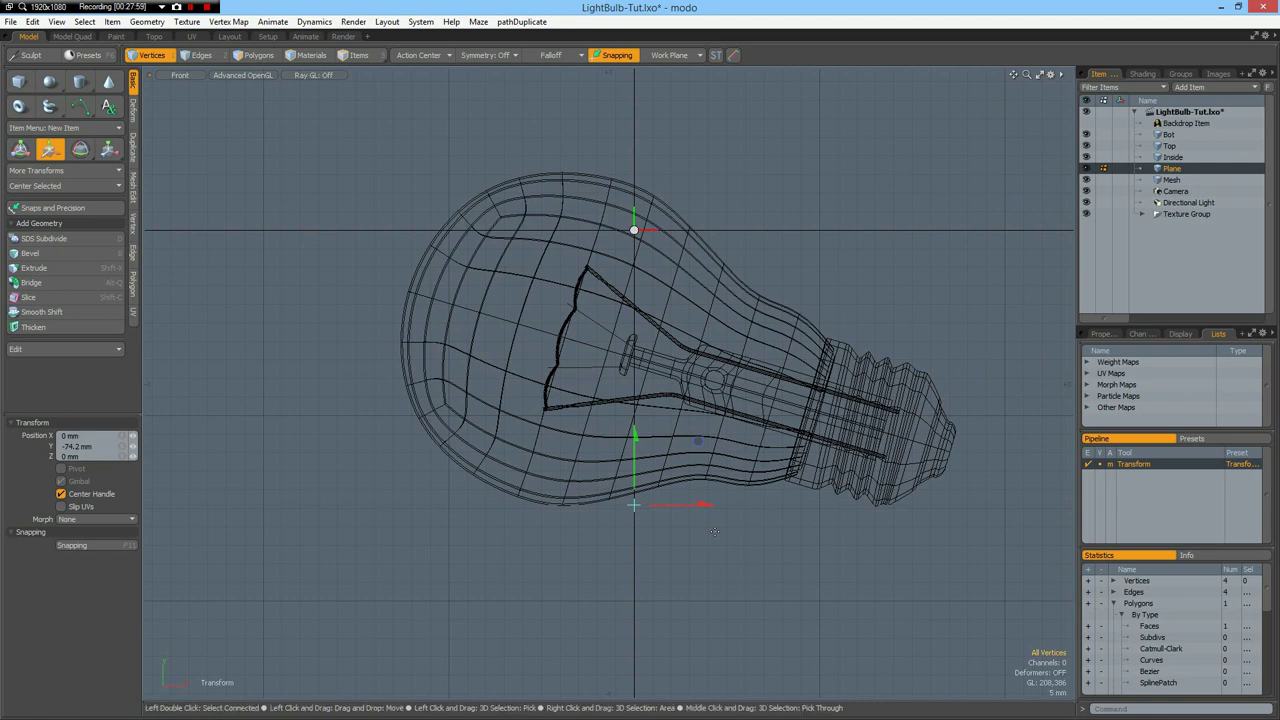
Assign a new material named Plane to the floor and check it in the render preview
{"action": "key", "text": "m"}
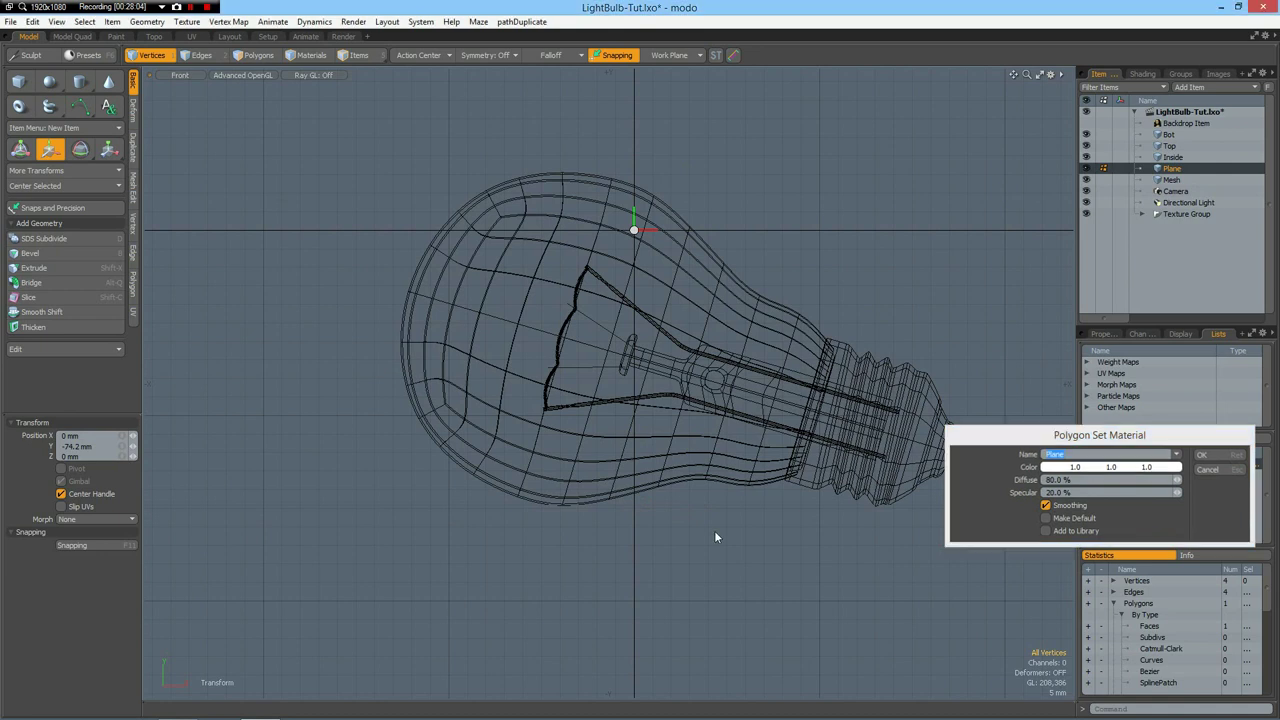
{"action": "key", "text": "Return"}
{"action": "left_click", "coordinate": [346, 36]}
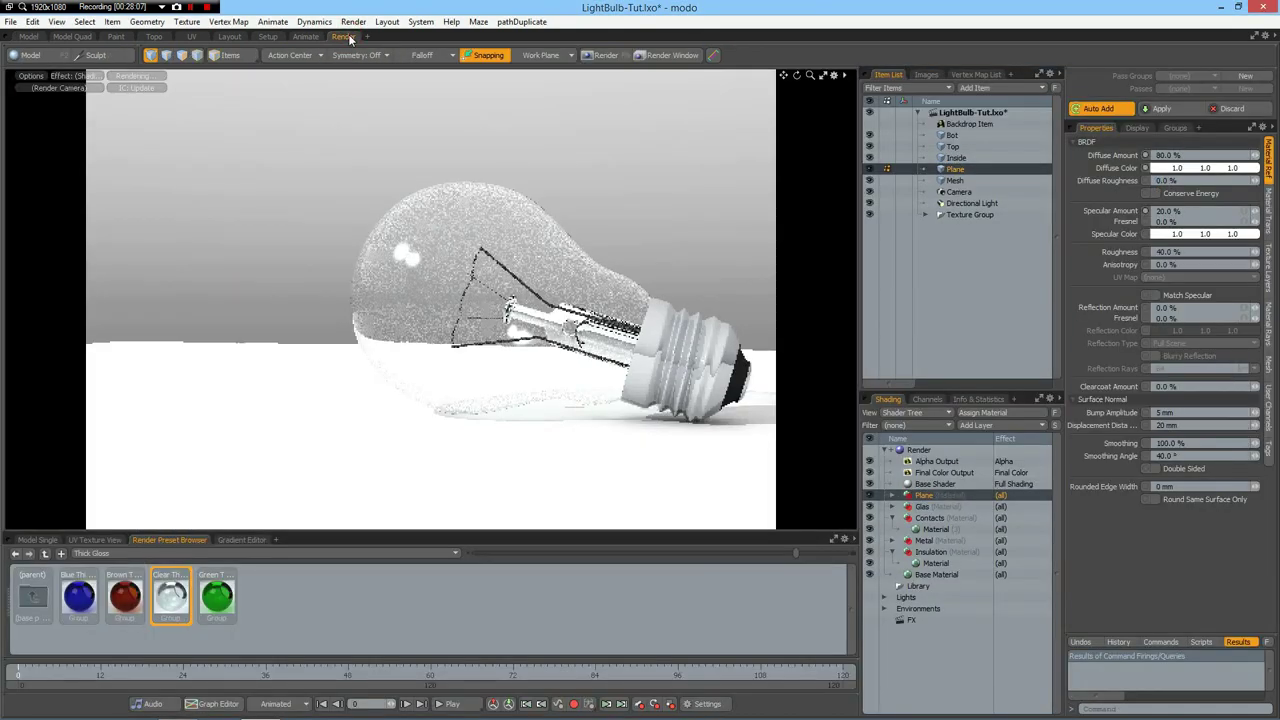
Add the Abstract Studio 02 environment preset to the scene and check its lighting in the render preview
{"action": "left_click", "coordinate": [226, 37]}
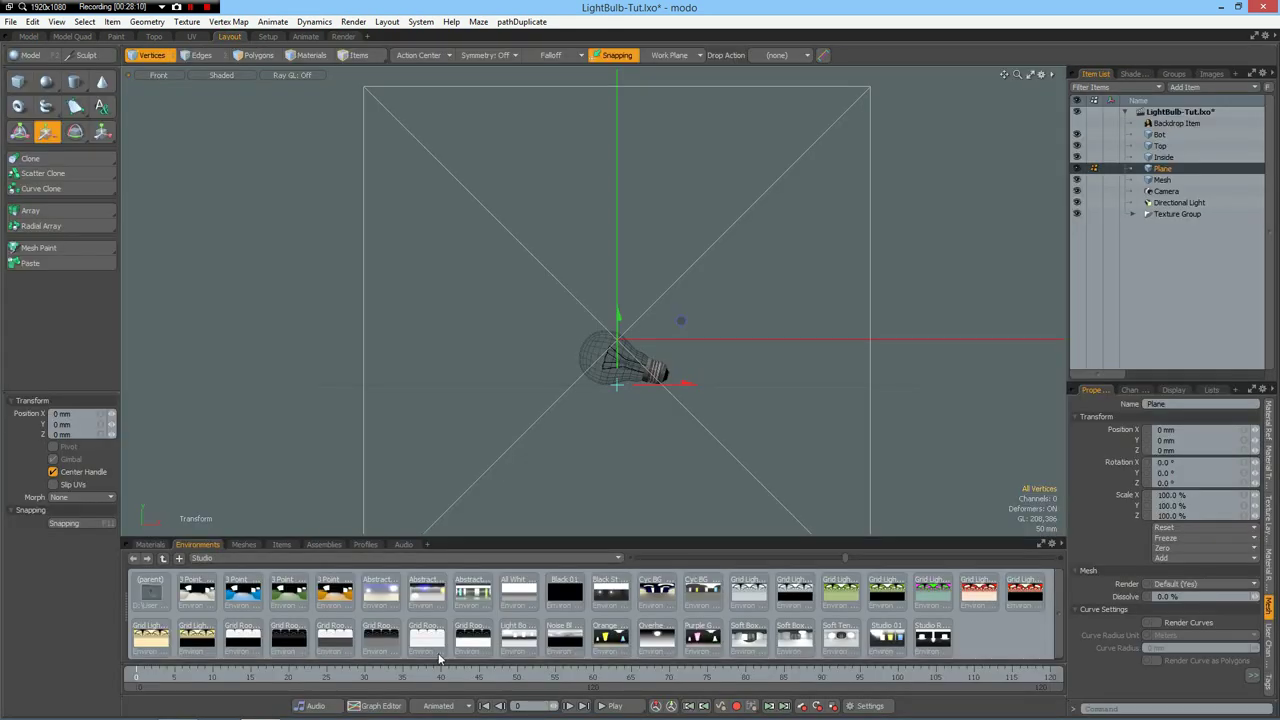
{"action": "double_click", "coordinate": [427, 597]}
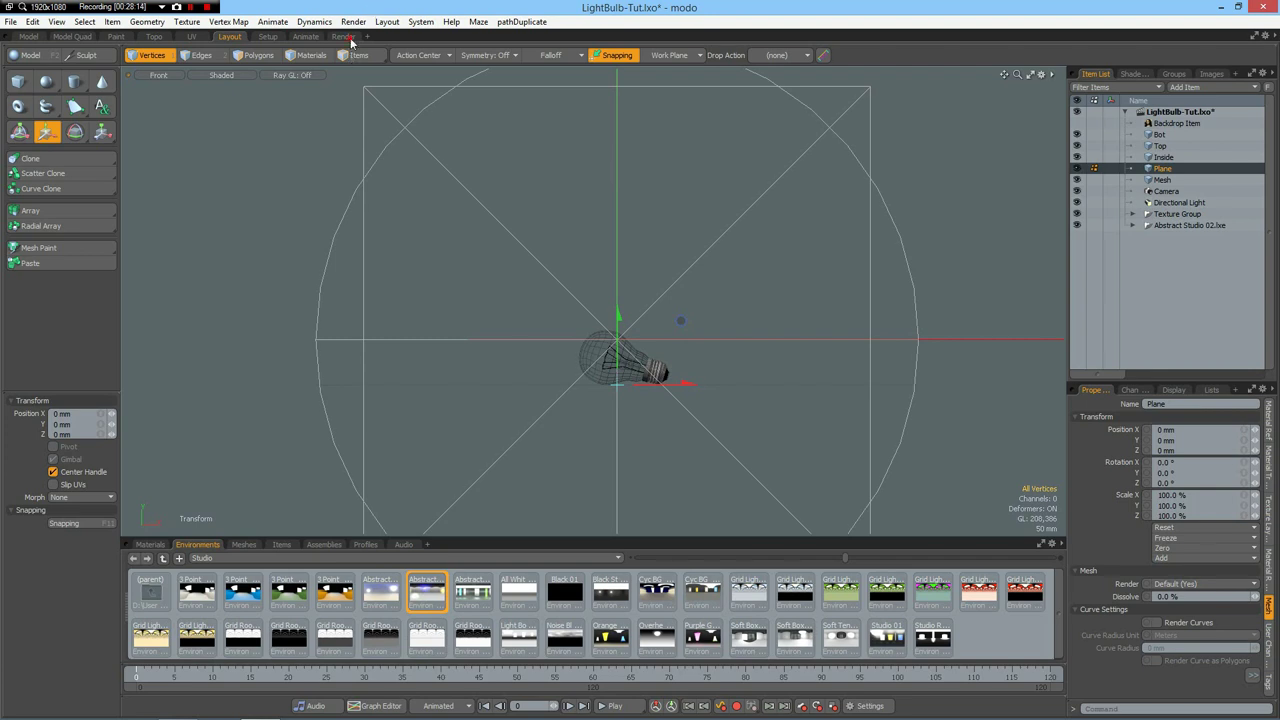
{"action": "left_click", "coordinate": [343, 37]}
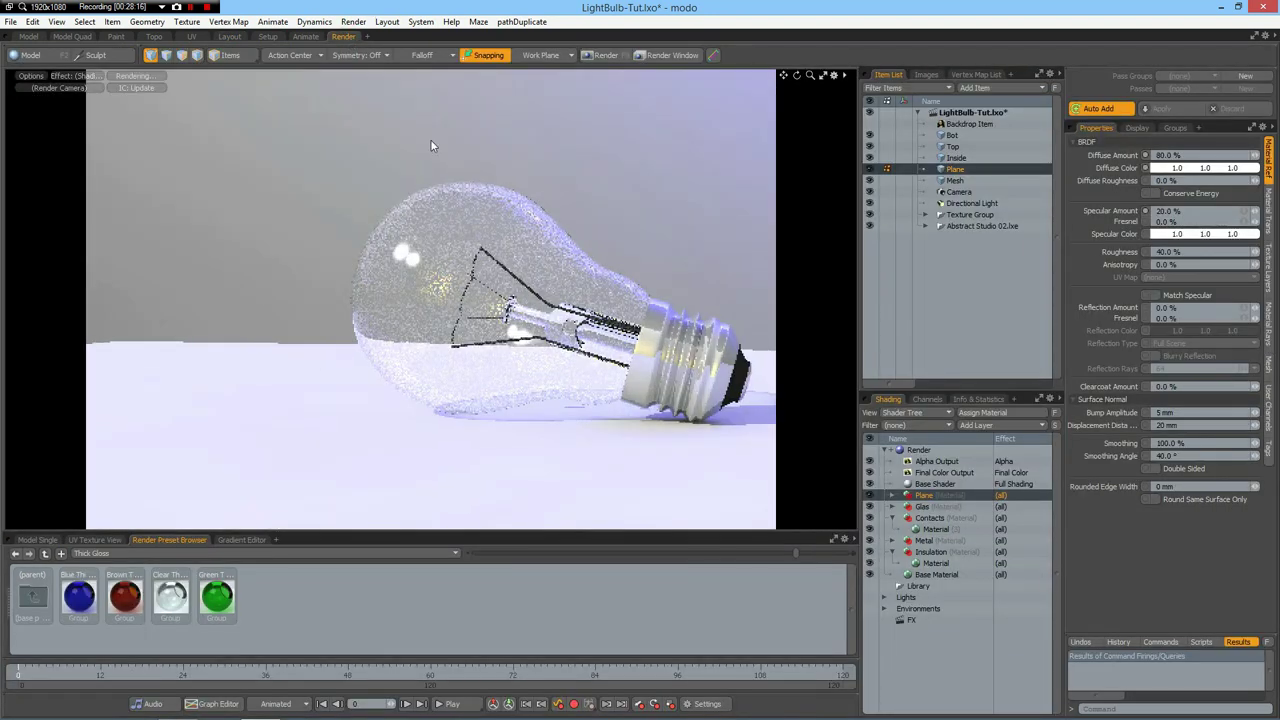
Reframe the render camera closer to the bulb, at an angle that shows the open rim of its metal cap
{"action": "left_click_drag", "start_coordinate": [597, 358], "coordinate": [608, 397], "text": "alt+shift"}
{"action": "scroll", "coordinate": [544, 376], "scroll_direction": "up", "scroll_amount": 5}
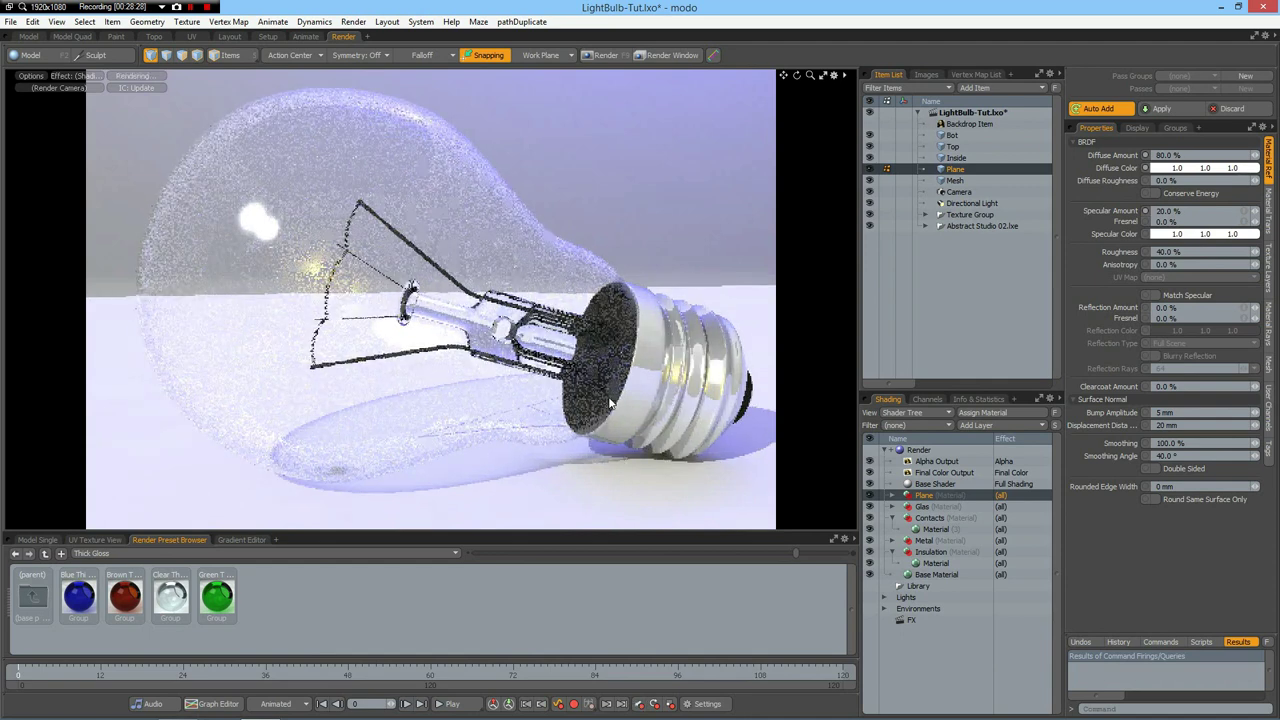
{"action": "left_click_drag", "start_coordinate": [609, 399], "coordinate": [617, 397], "text": "ctrl+alt"}
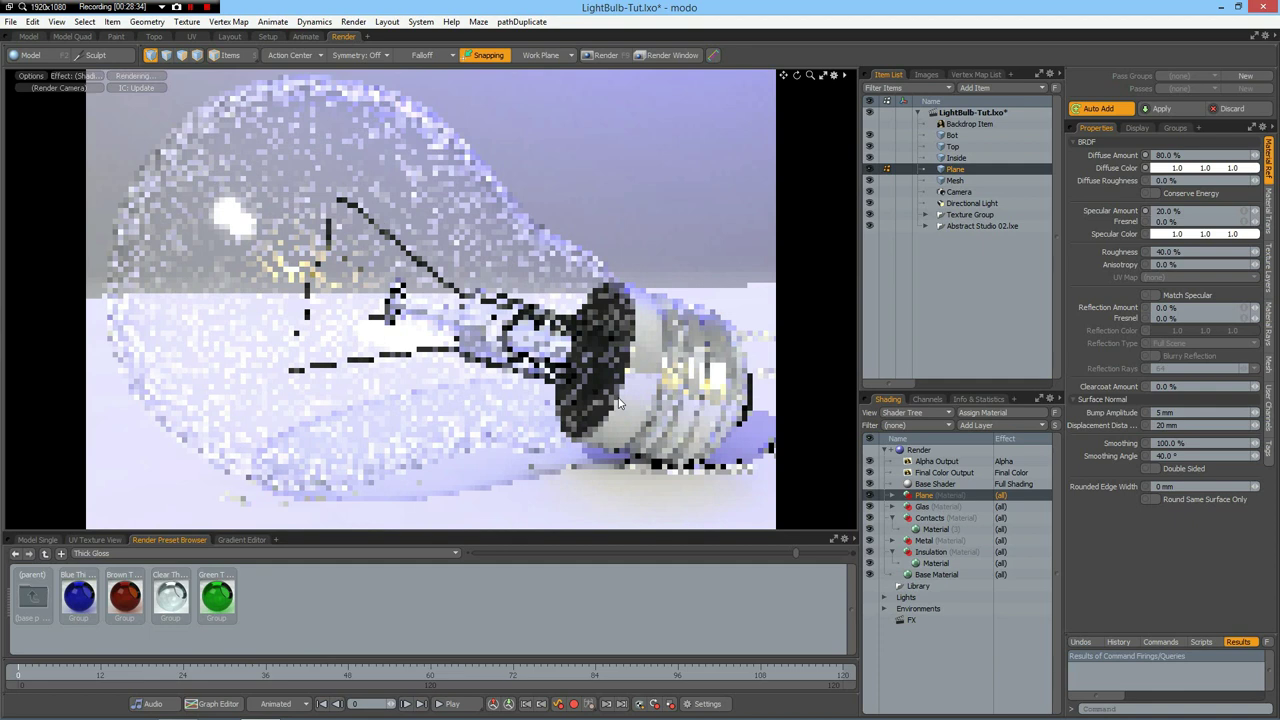
Apply the blue preset from the Aluminum material presets to the floor plane
{"action": "double_click", "coordinate": [30, 598]}
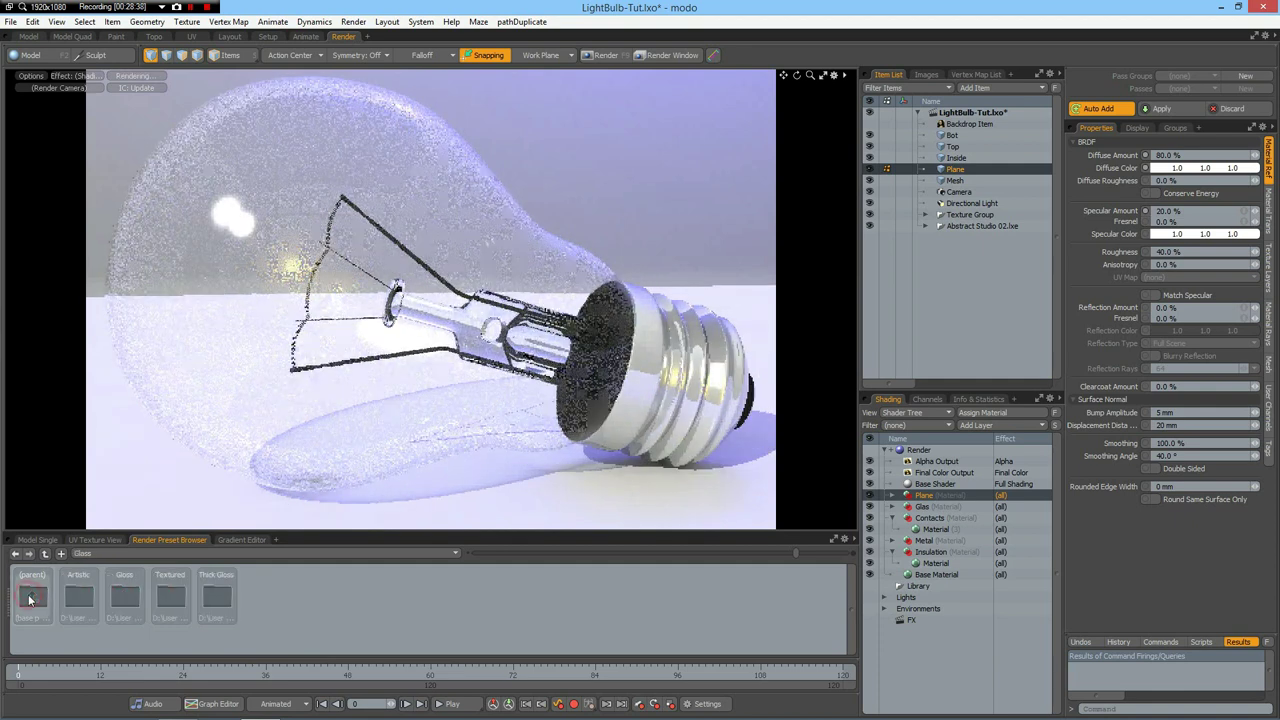
{"action": "double_click", "coordinate": [30, 598]}
{"action": "double_click", "coordinate": [306, 598]}
{"action": "double_click", "coordinate": [77, 596]}
{"action": "left_click_drag", "start_coordinate": [124, 596], "coordinate": [115, 497]}
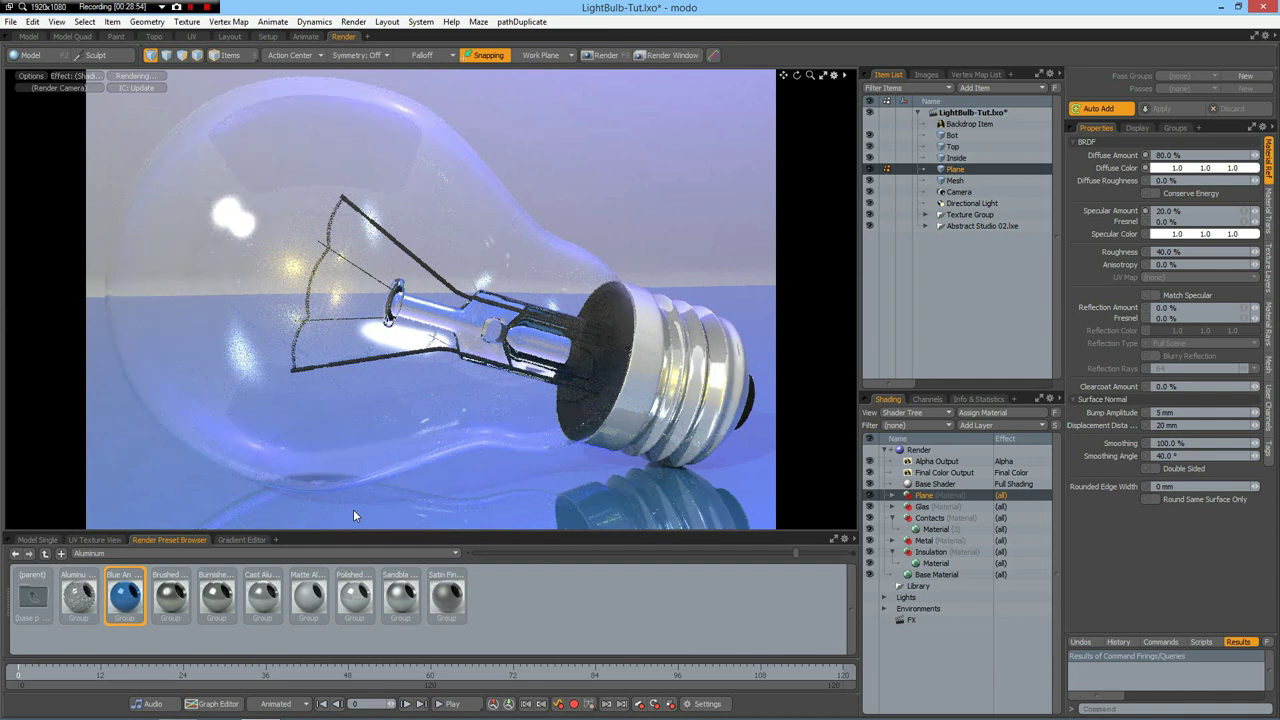
Set the render frame size to 1280 by 720 pixels and render the image
{"action": "left_click", "coordinate": [918, 450]}
{"action": "left_click", "coordinate": [1176, 254]}
{"action": "type", "text": "1280"}
{"action": "key", "text": "Tab"}
{"action": "type", "text": "720"}
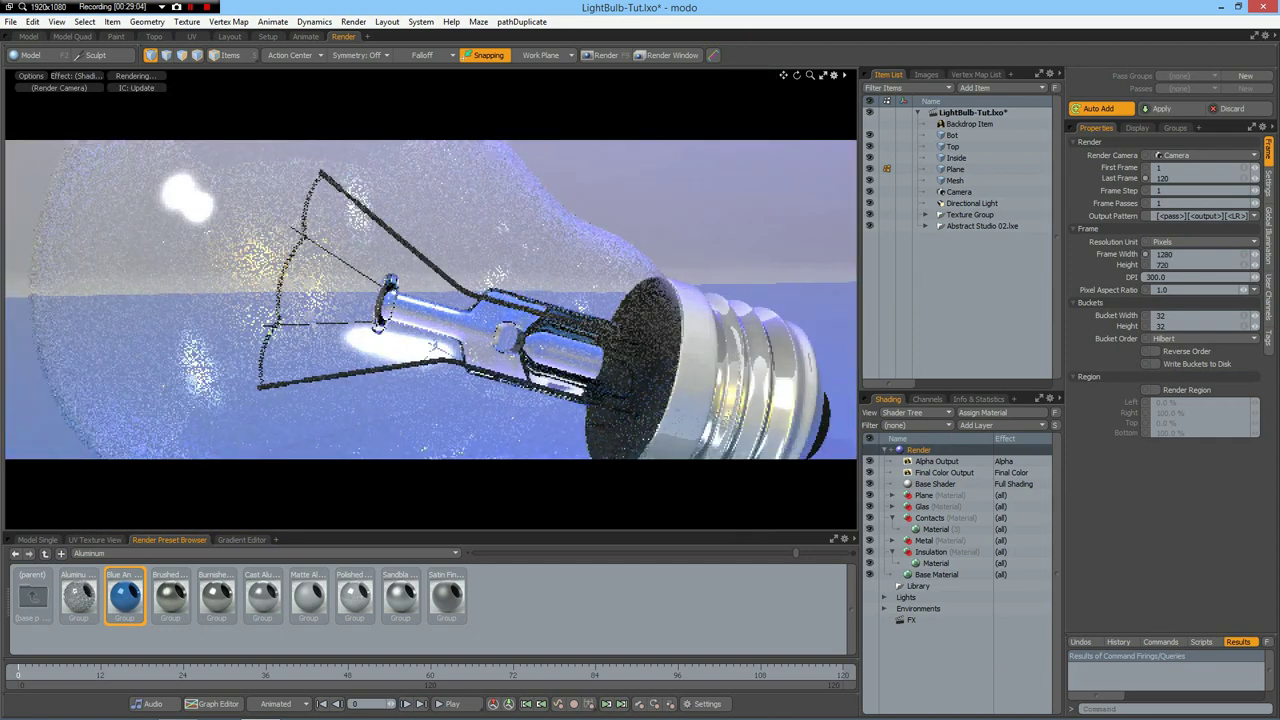
{"action": "key", "text": "Return"}
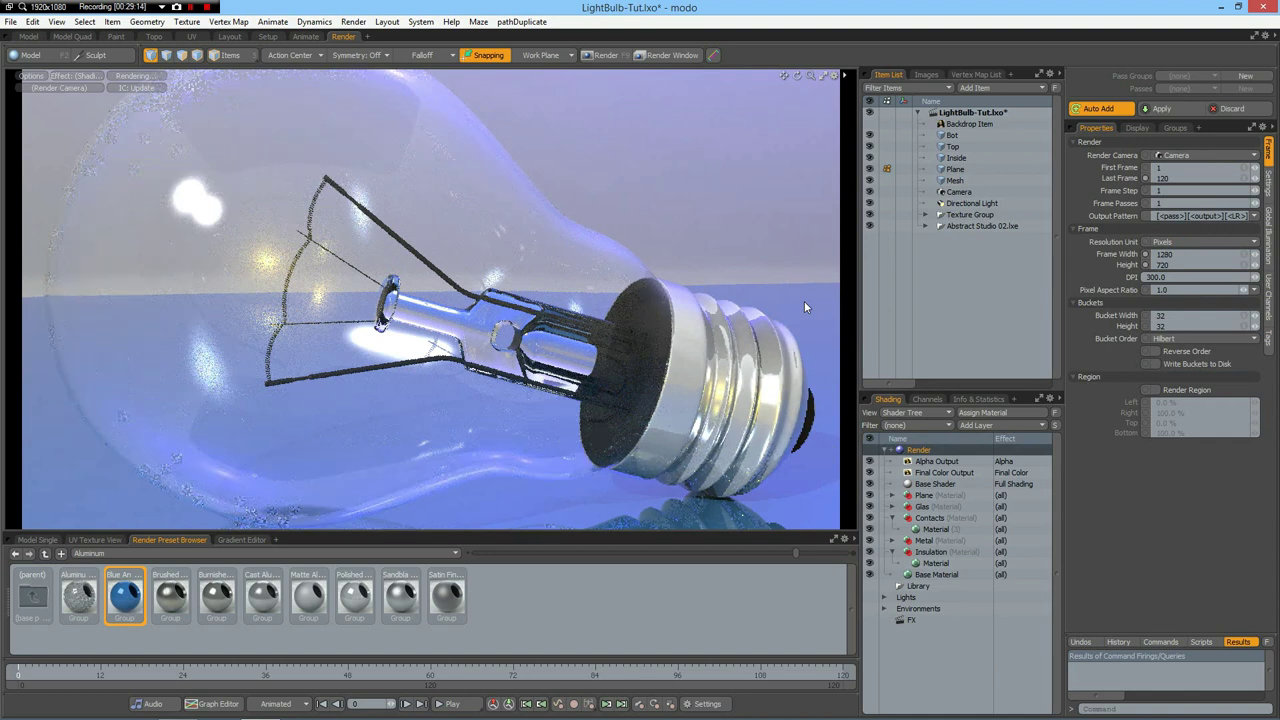
{"action": "key", "text": "F9"}
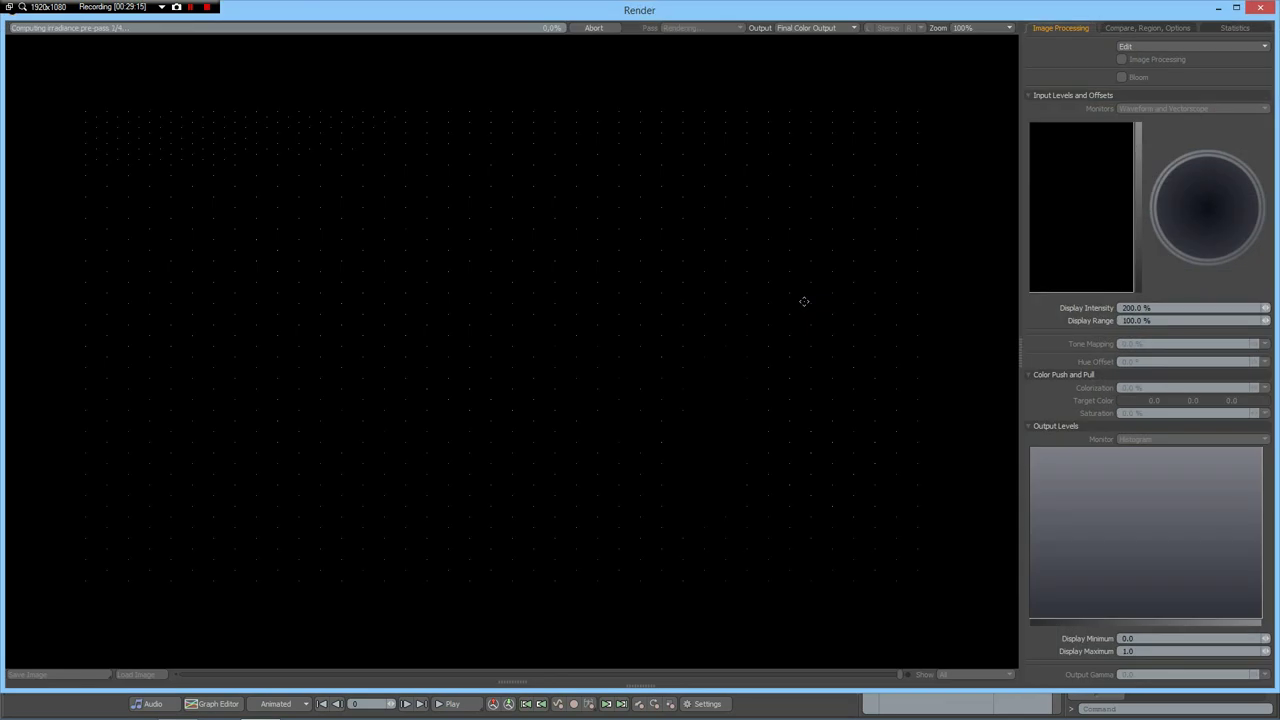